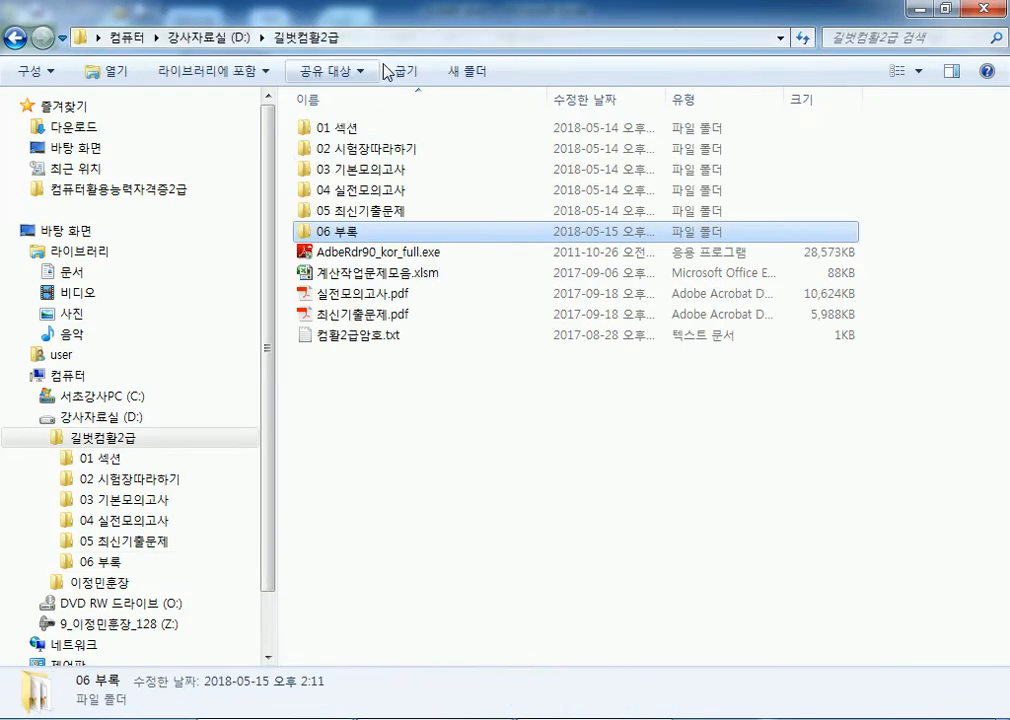
Step: Open the 06 부록 folder and browse its function example workbooks
double_click(340, 232)
scroll(380, 420, down, 15)
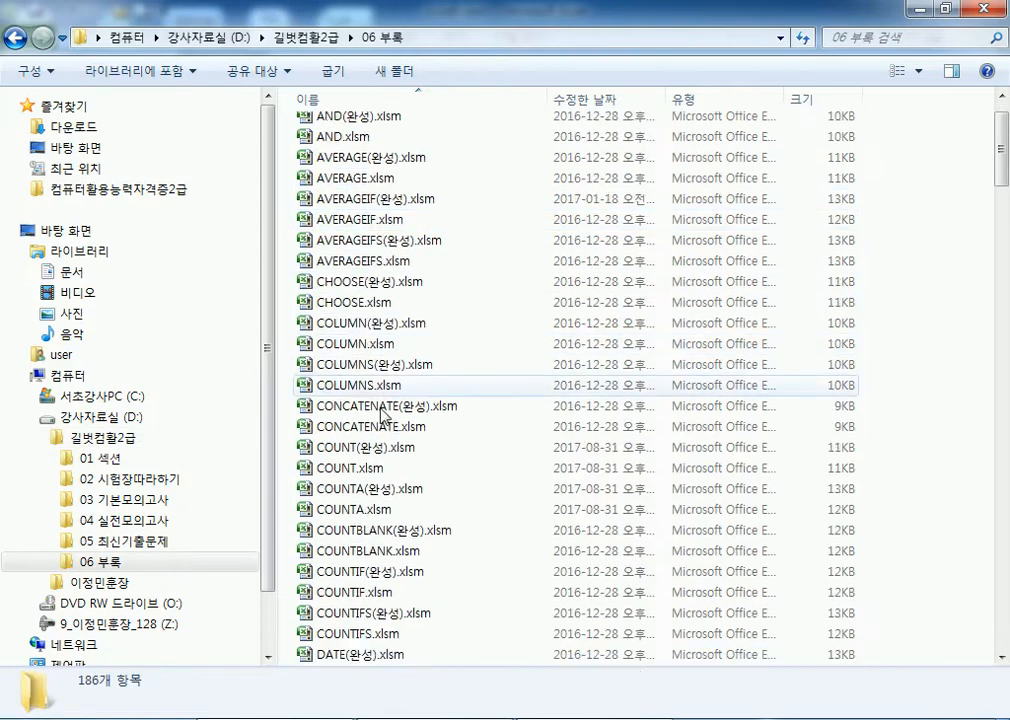
scroll(378, 447, down, 15)
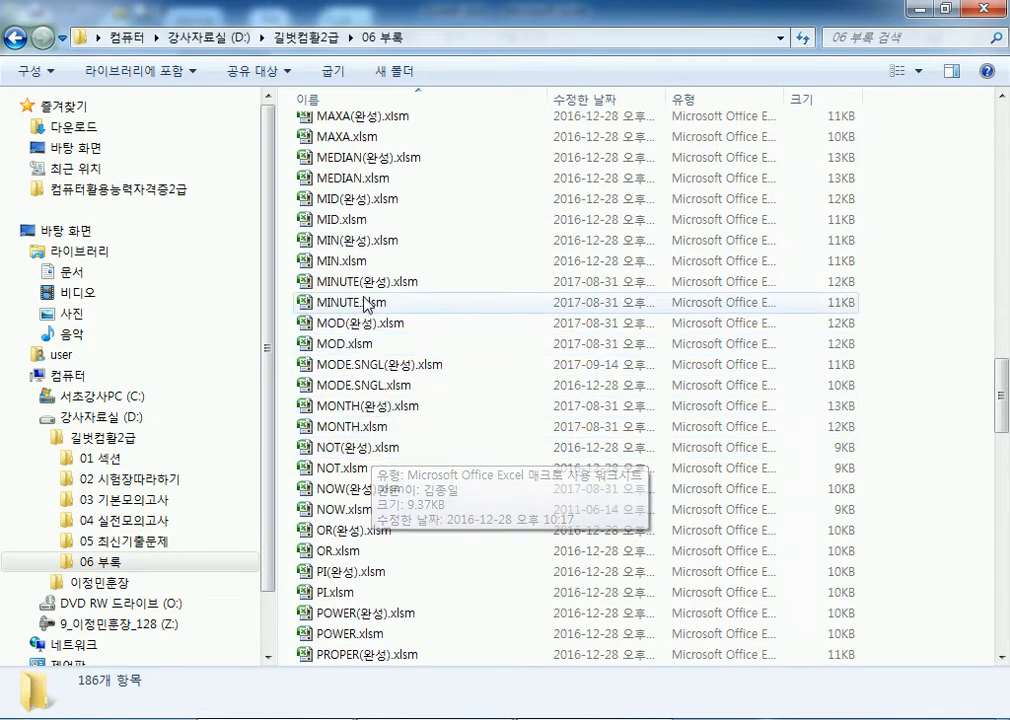
Step: Look through the function workbooks in the 06 부록 folder, checking the files that start with M, S, A and C
click(366, 263)
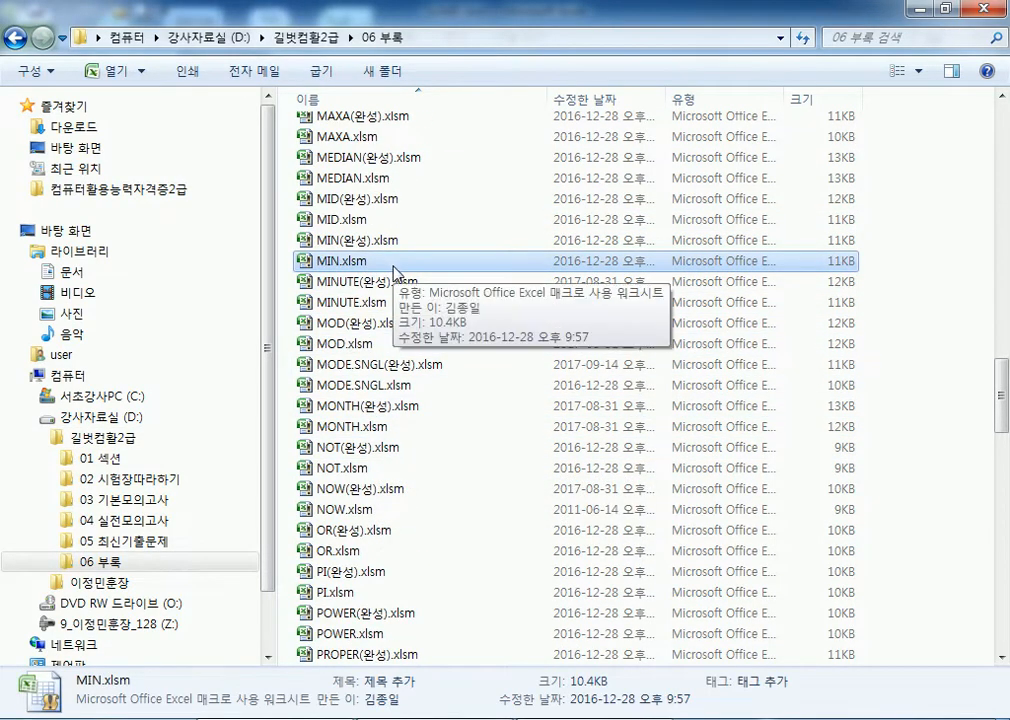
key(s)
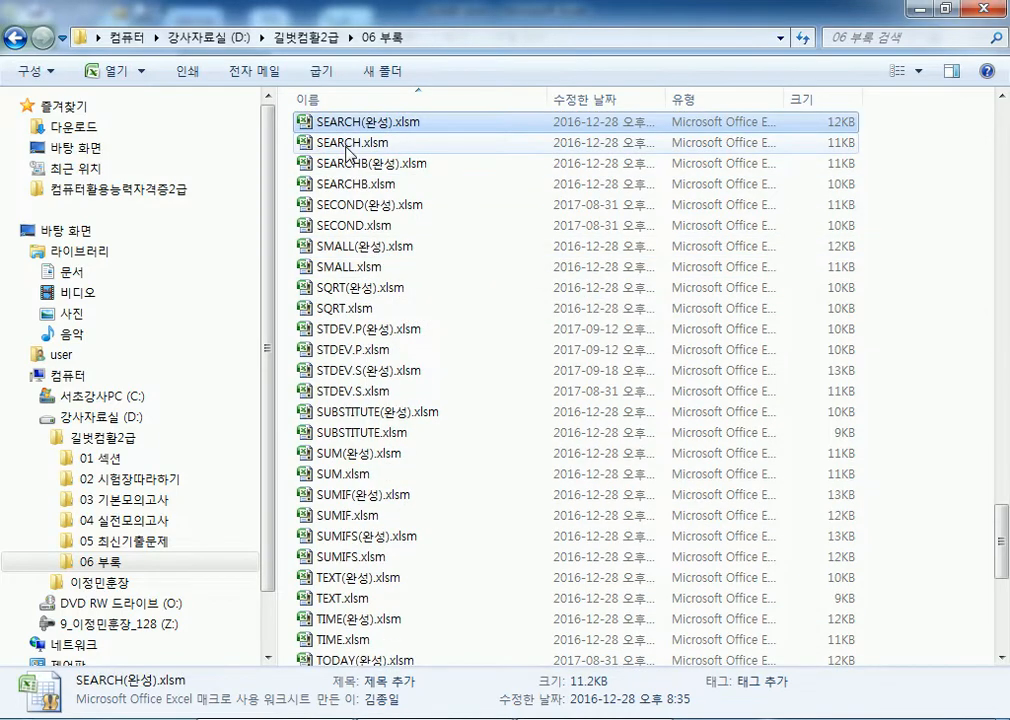
key(Down)
key(Down)
key(Down)
key(Down)
key(Down)
key(Down)
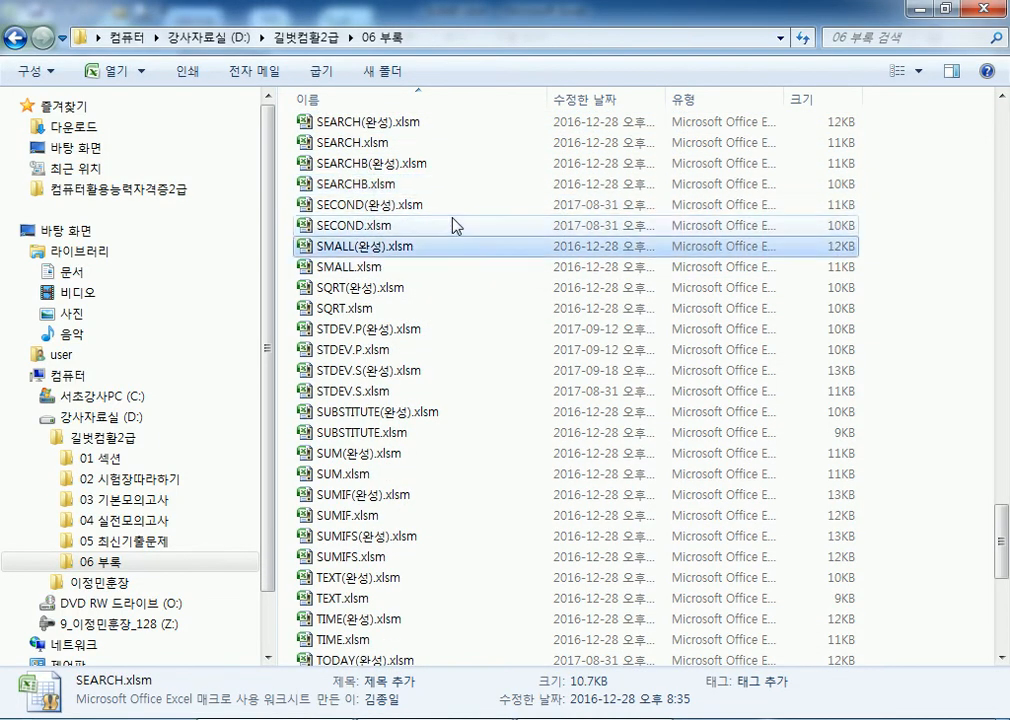
click(370, 267)
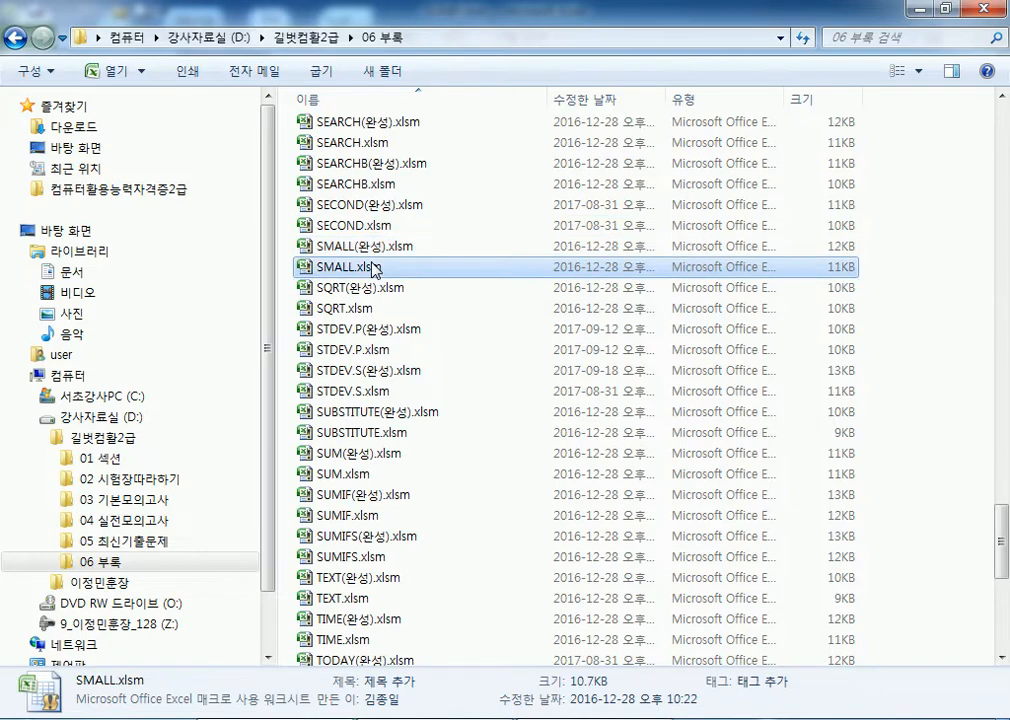
key(a)
click(387, 253)
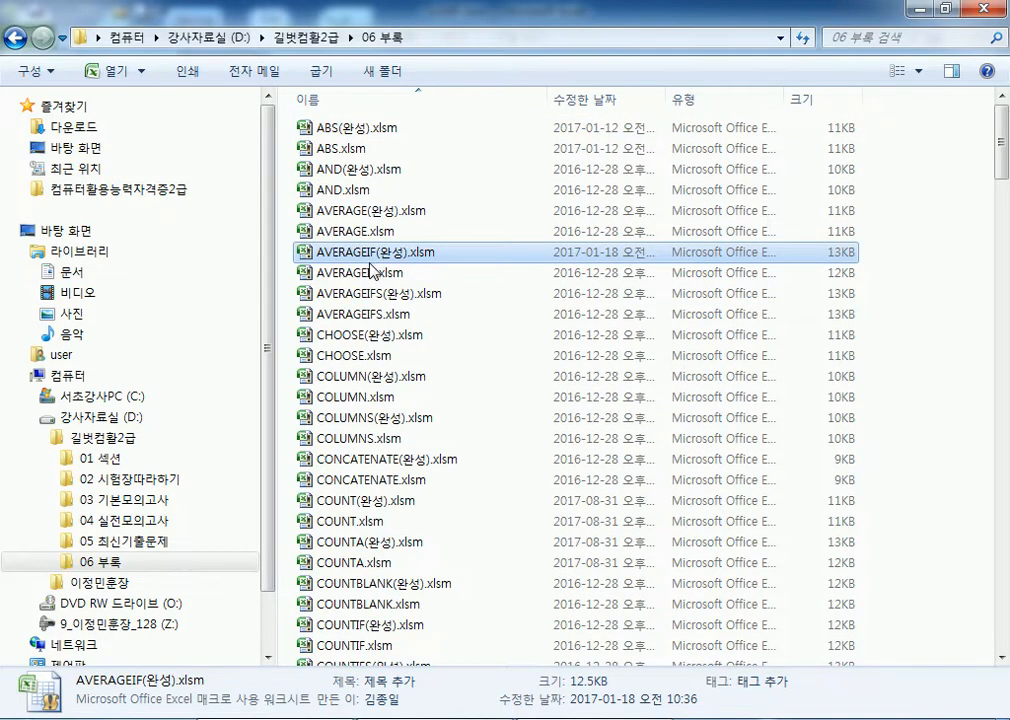
click(344, 377)
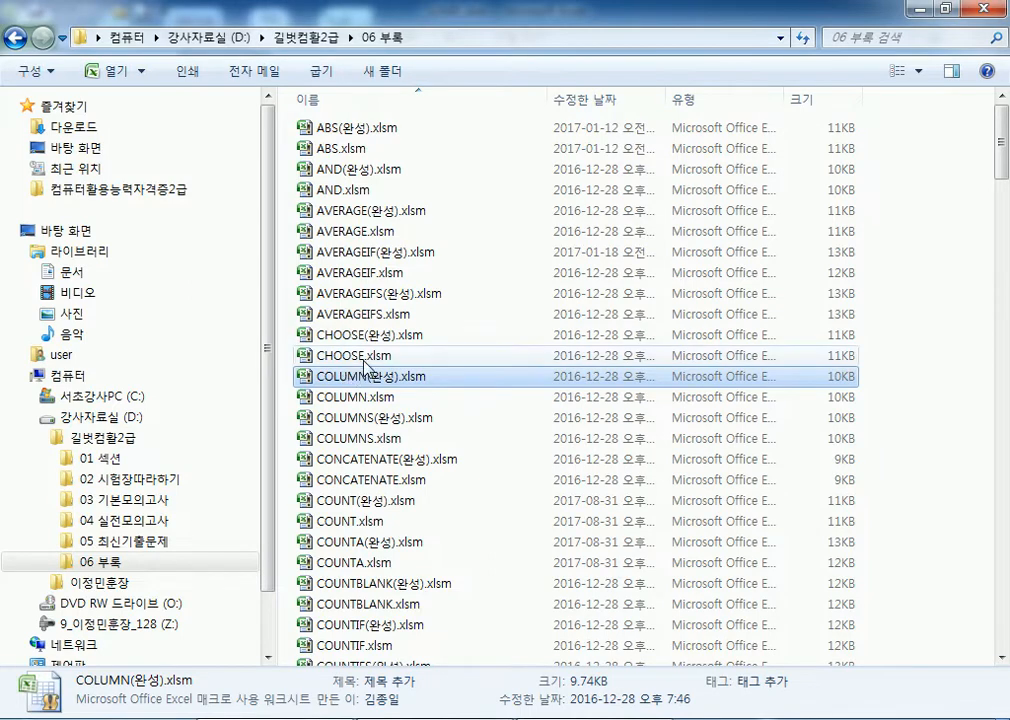
Step: Find SUMIF.xlsm among the S files and open it in Excel
key(s)
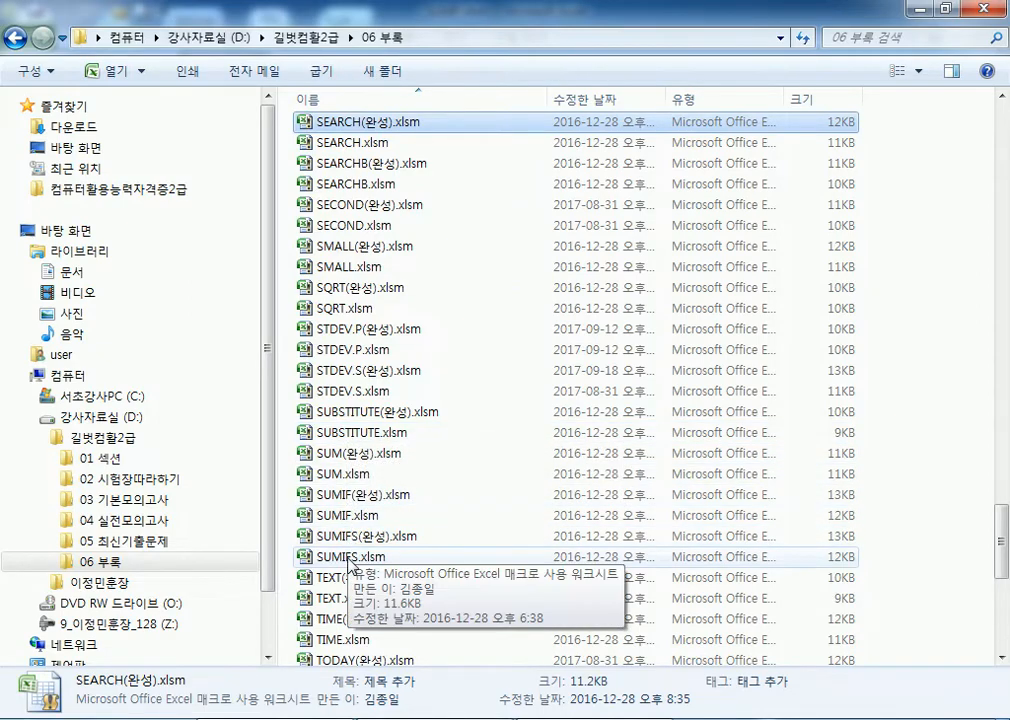
double_click(350, 516)
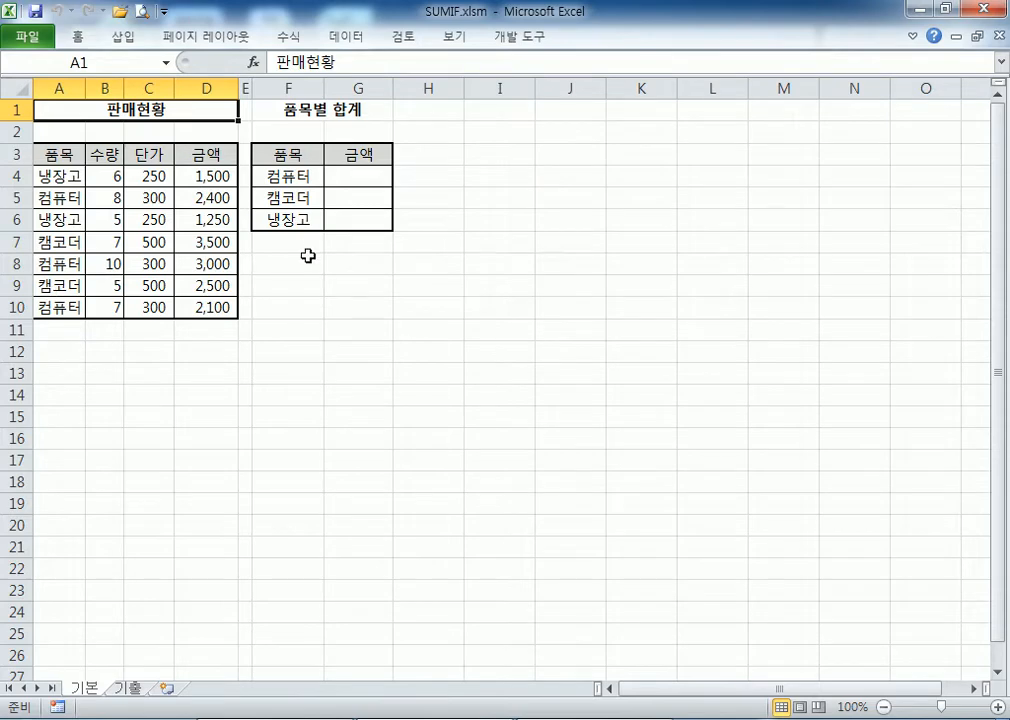
Step: Check the 기출 sheet, return to the 기본 sheet and enlarge its view to 160%
click(128, 688)
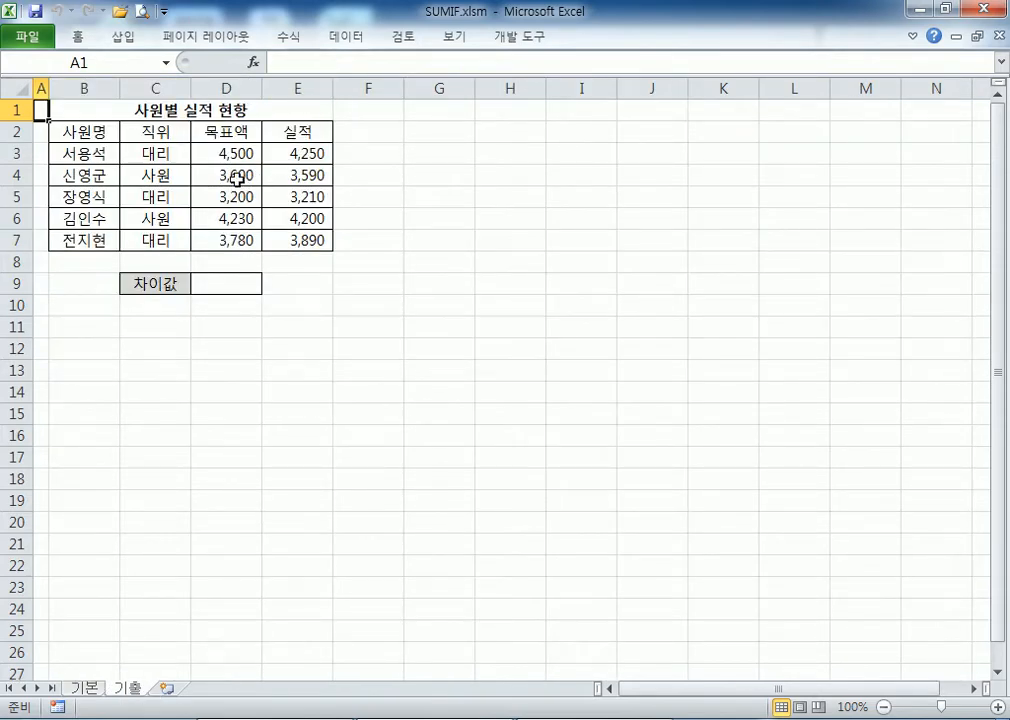
click(92, 690)
scroll(63, 136, up, 4)
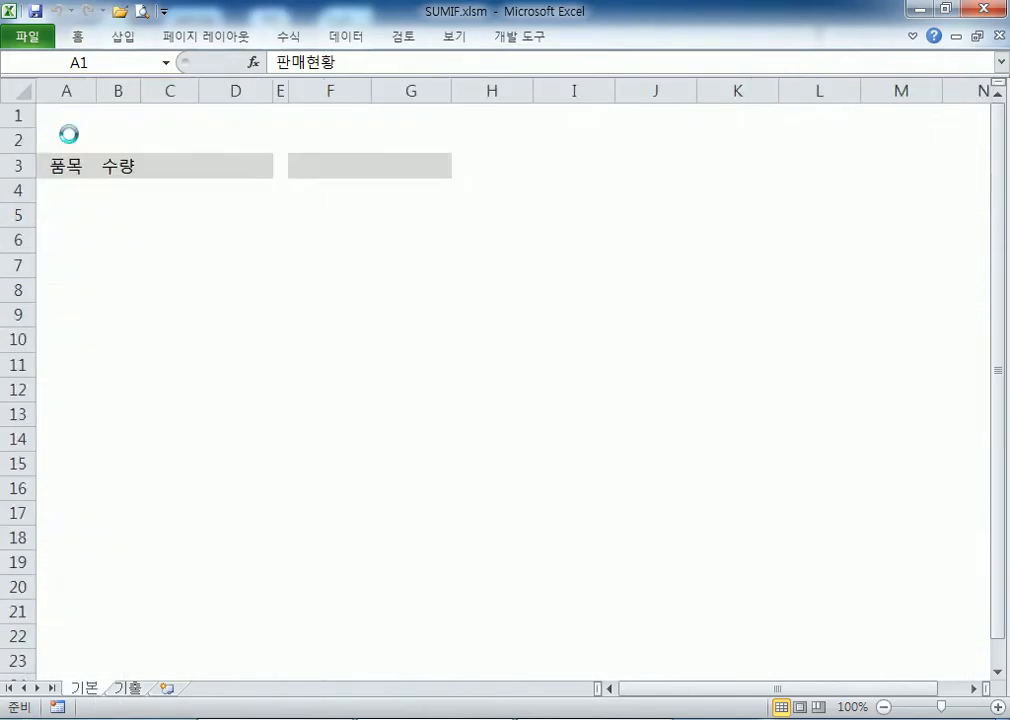
Step: Examine the 판매현황 table's 금액 values in D4:D10 and the item rows 4, 5 and 8
click(455, 236)
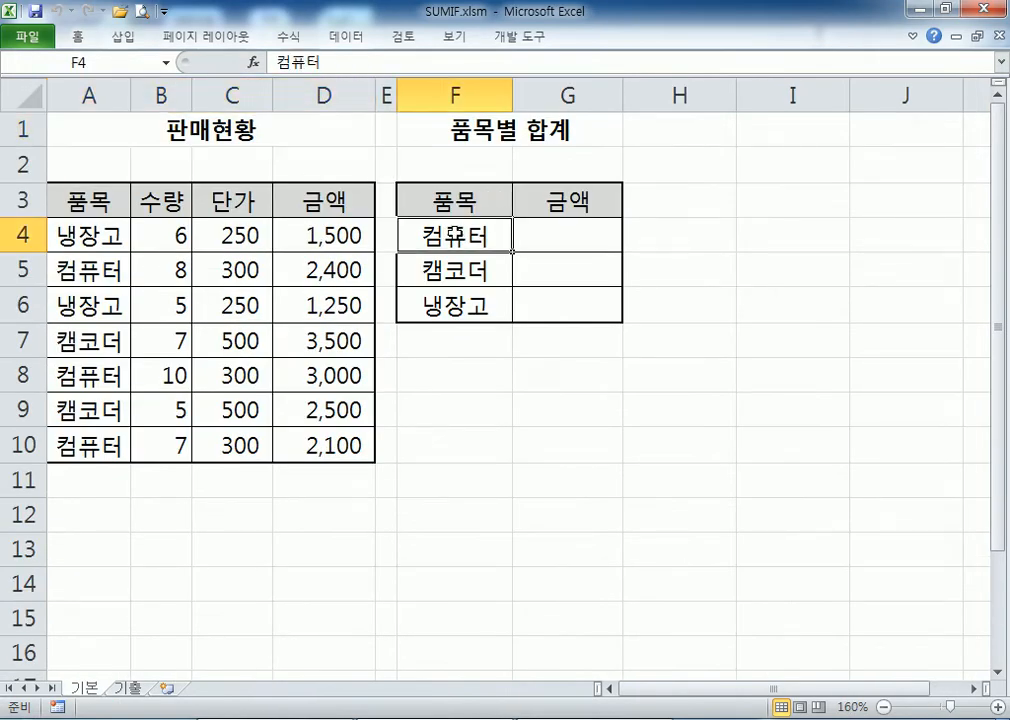
click(333, 234)
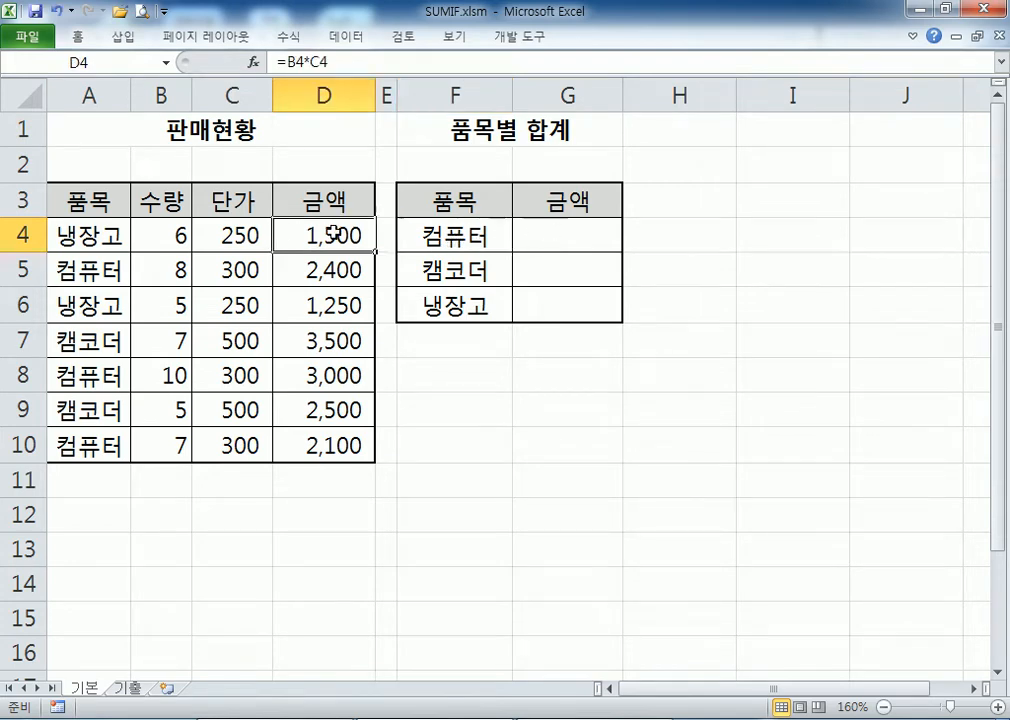
drag(333, 234, 335, 438)
click(334, 228)
drag(86, 232, 331, 232)
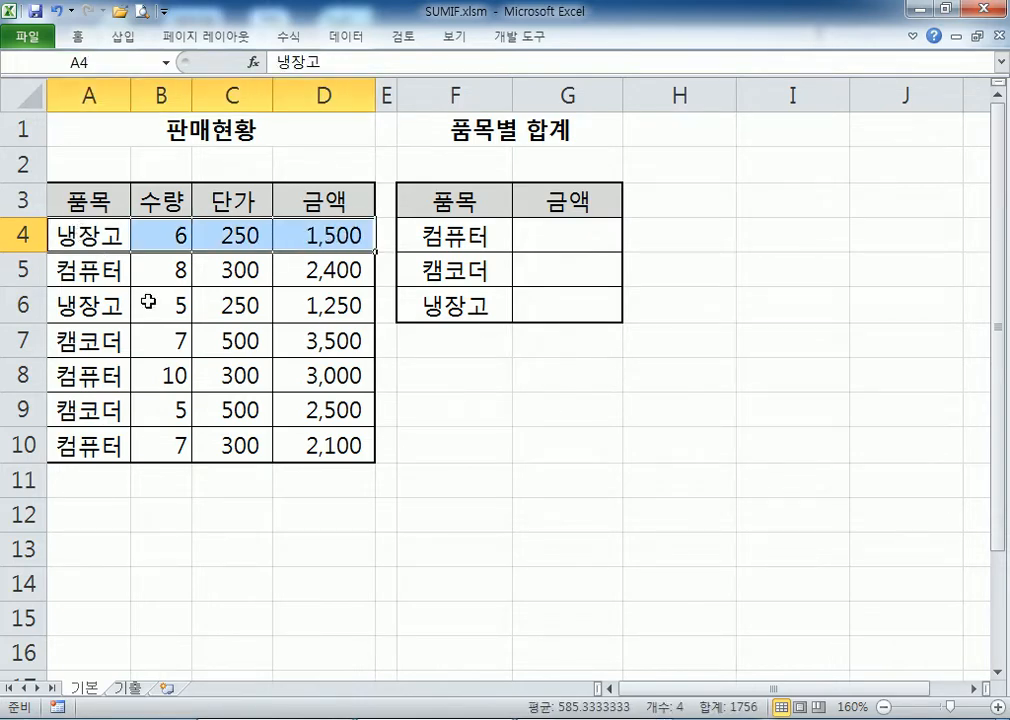
drag(95, 280, 338, 275)
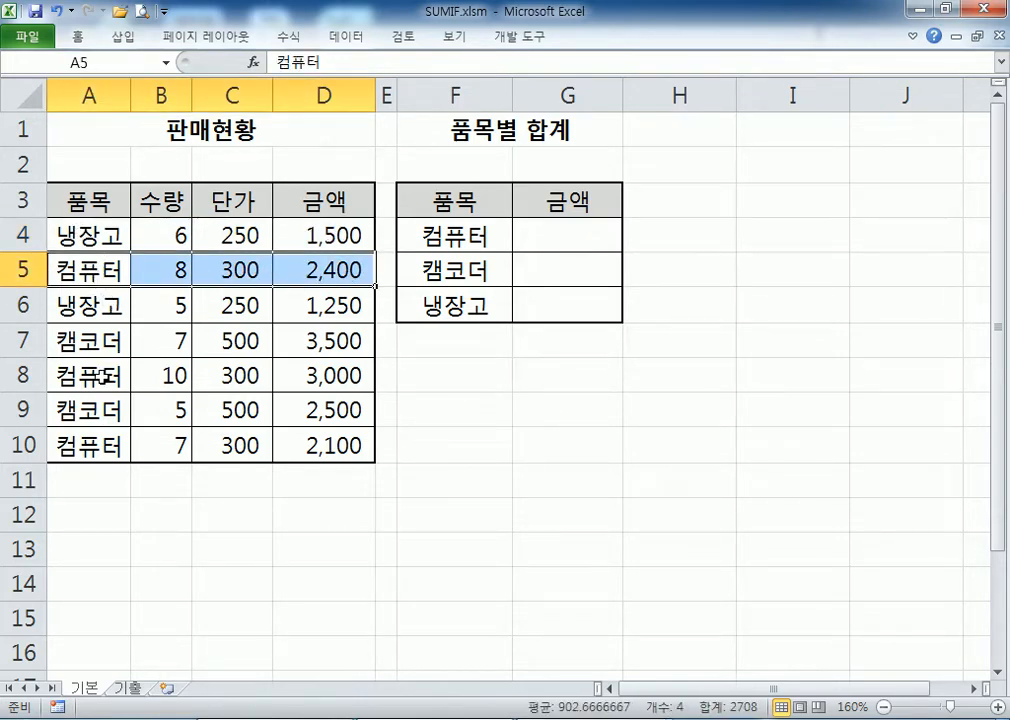
drag(101, 376, 320, 386)
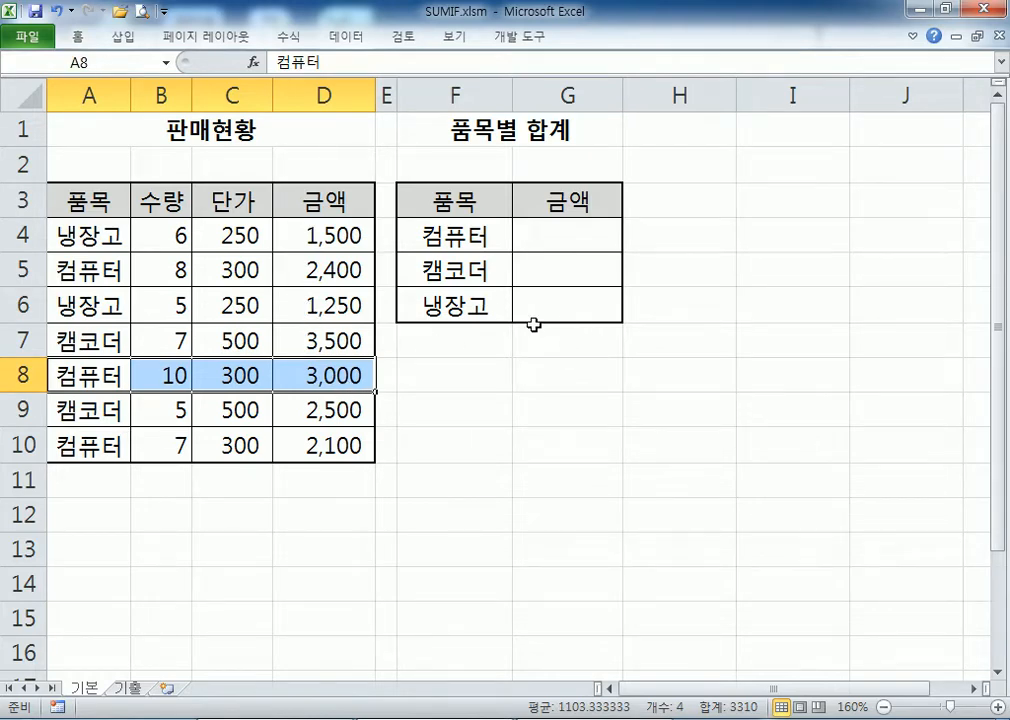
Step: Enter the syntax note =SUMIF(범위, 조건, 합계를 구할 범위) as plain text in cell F8
click(474, 376)
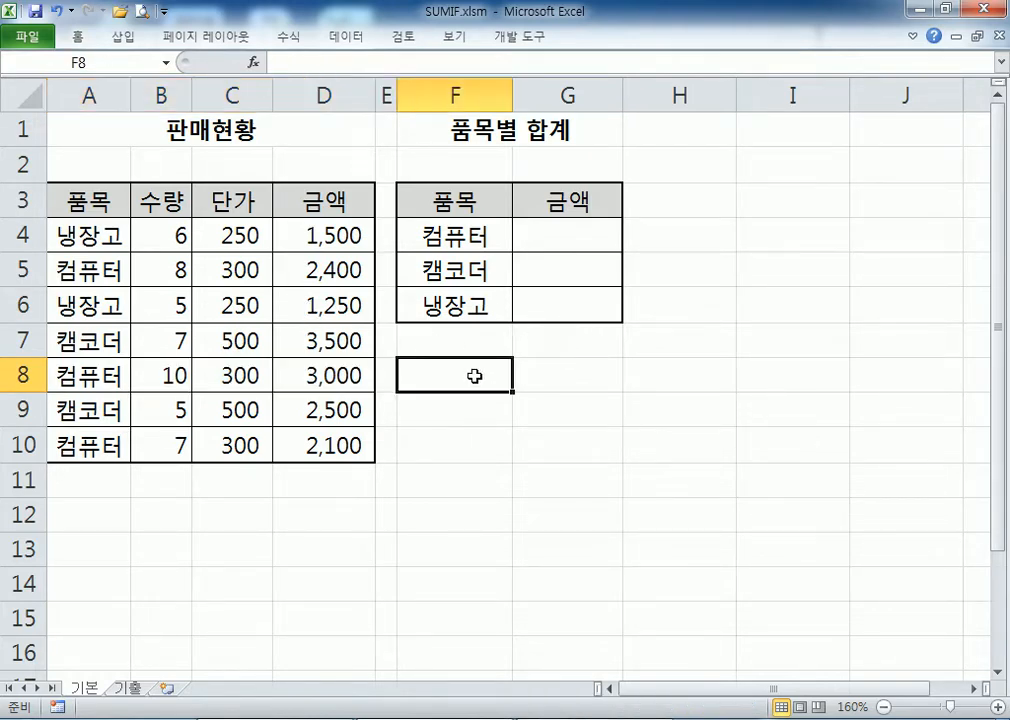
text(=s)
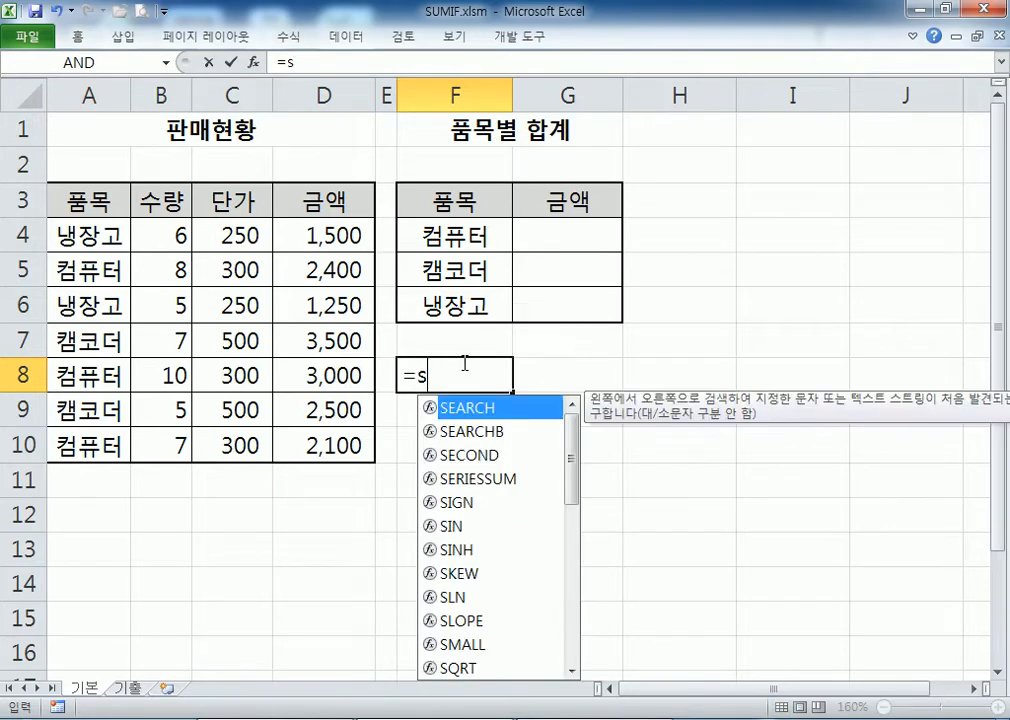
key(BackSpace)
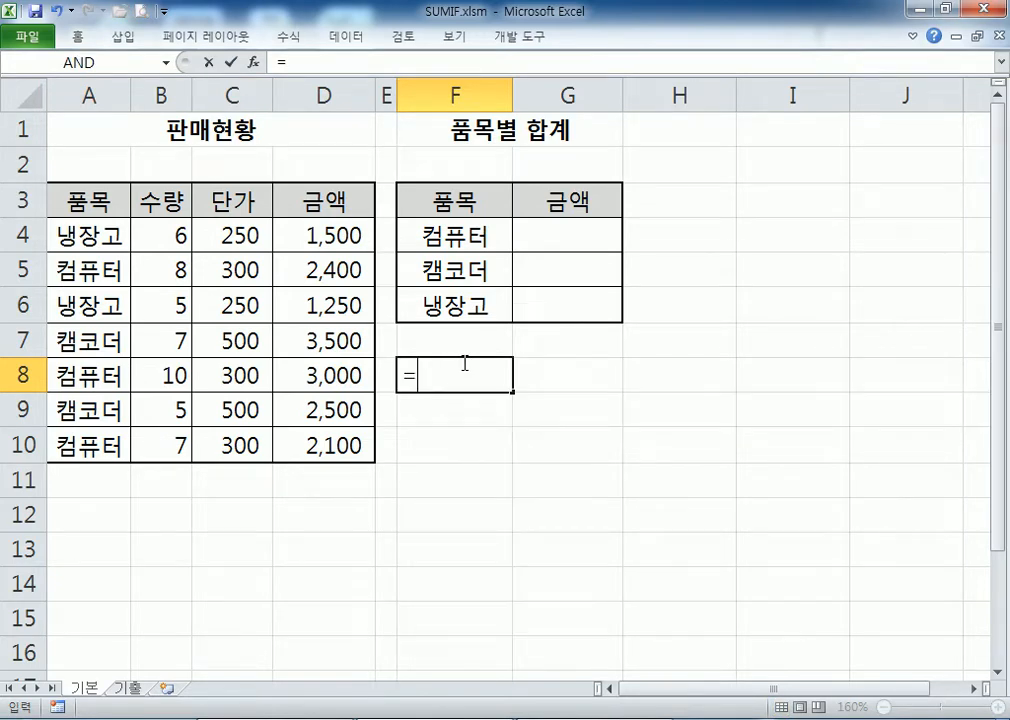
text(SUMIF()
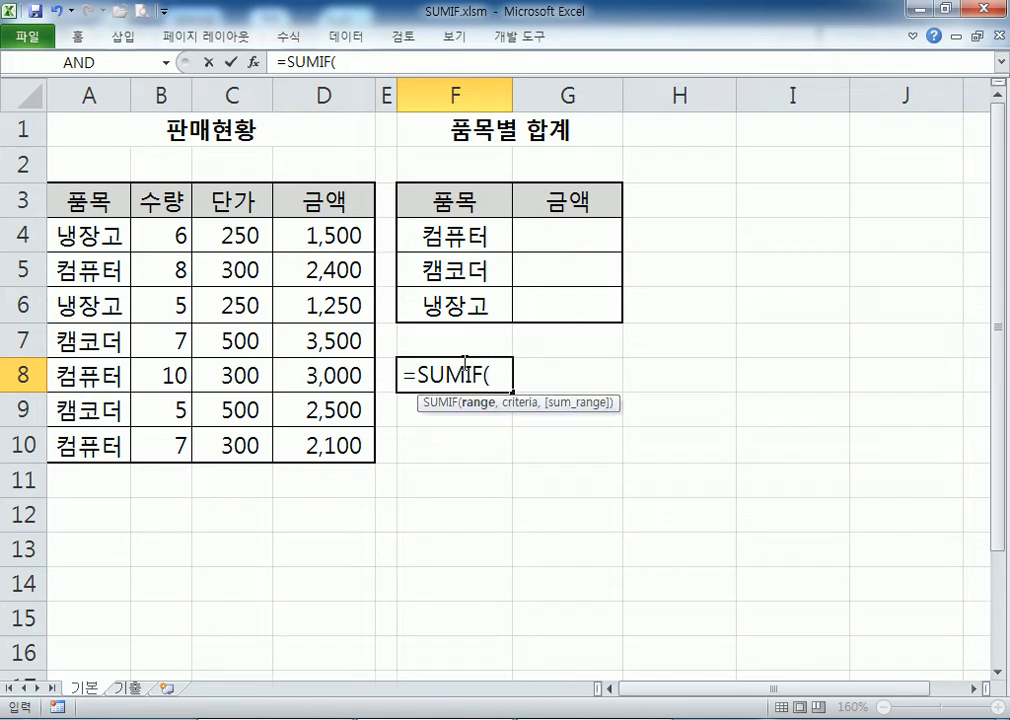
text(범위, 조건)
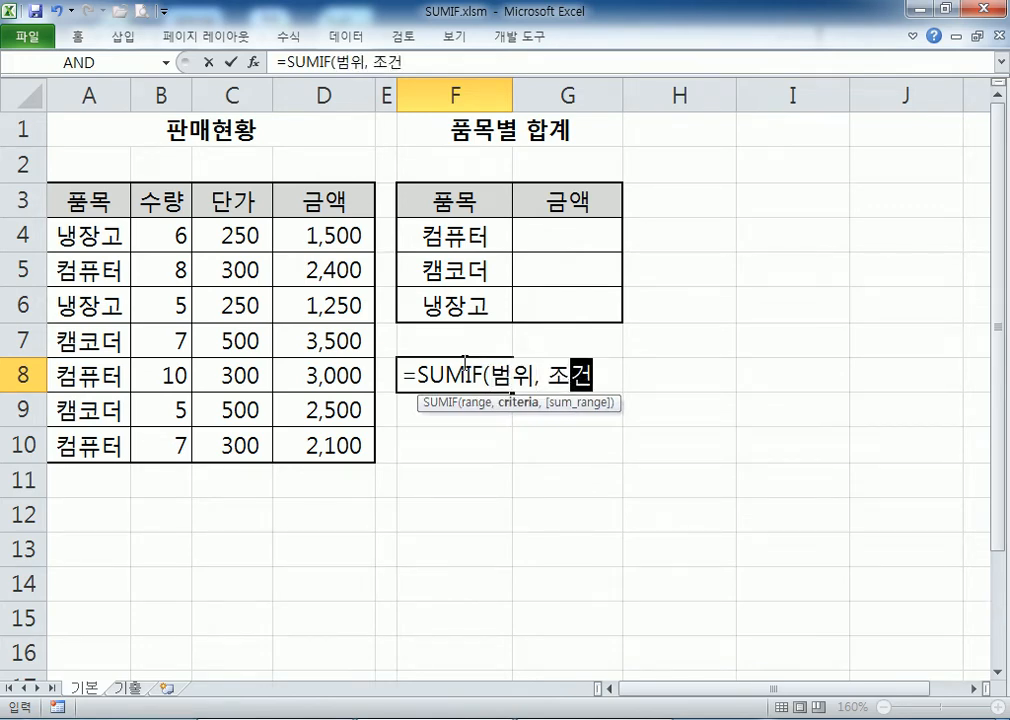
text(, 합계를 궁)
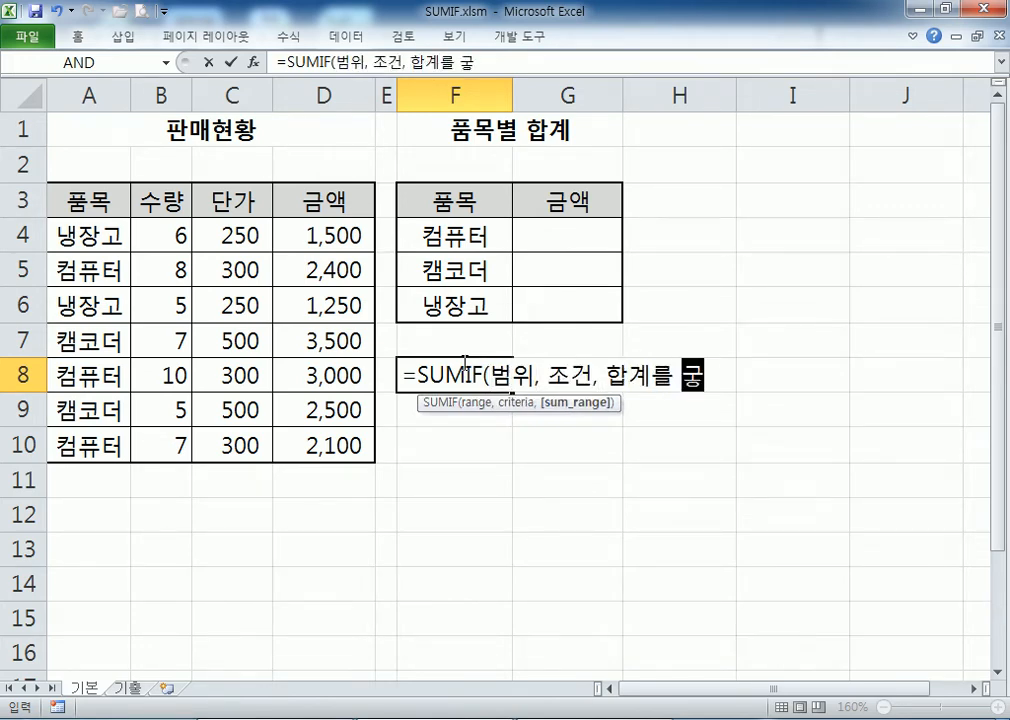
text(할 범위))
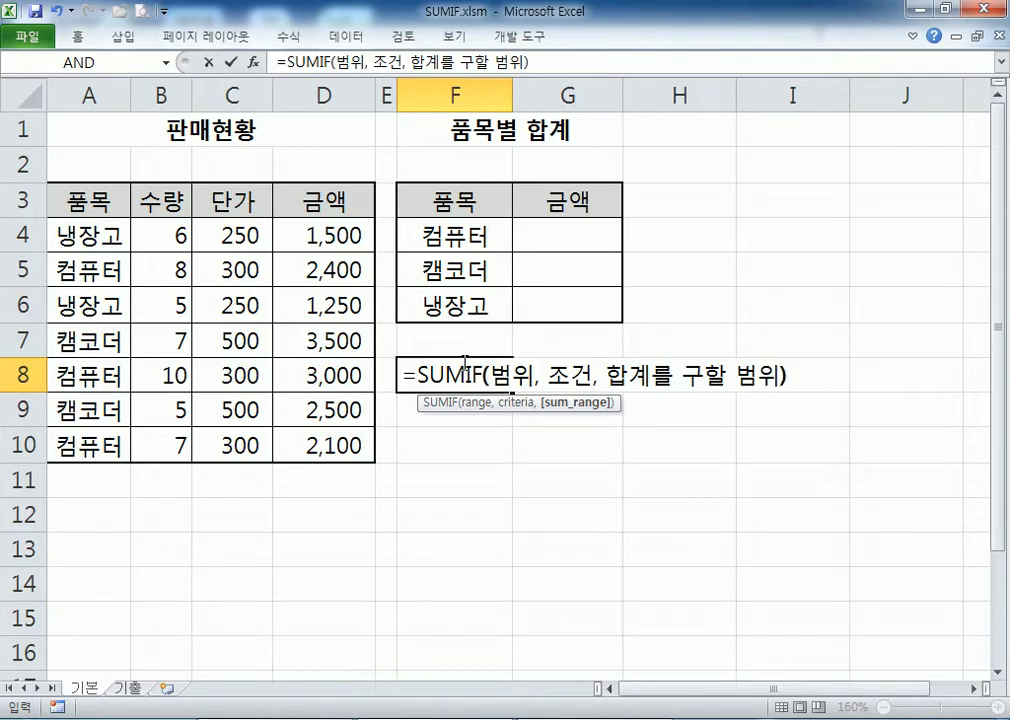
click(465, 365)
key(Return)
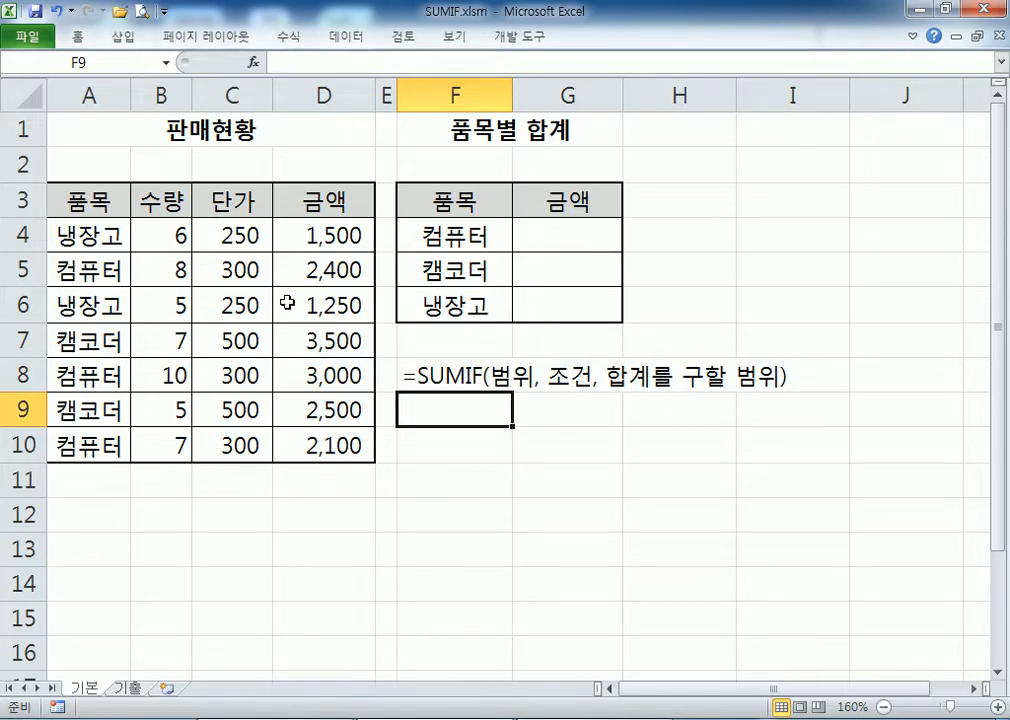
Step: Examine the SUMIF arguments on the sheet: the 컴퓨터 criterion in F4, item range A4:A10 and sum range D4:D10
click(463, 234)
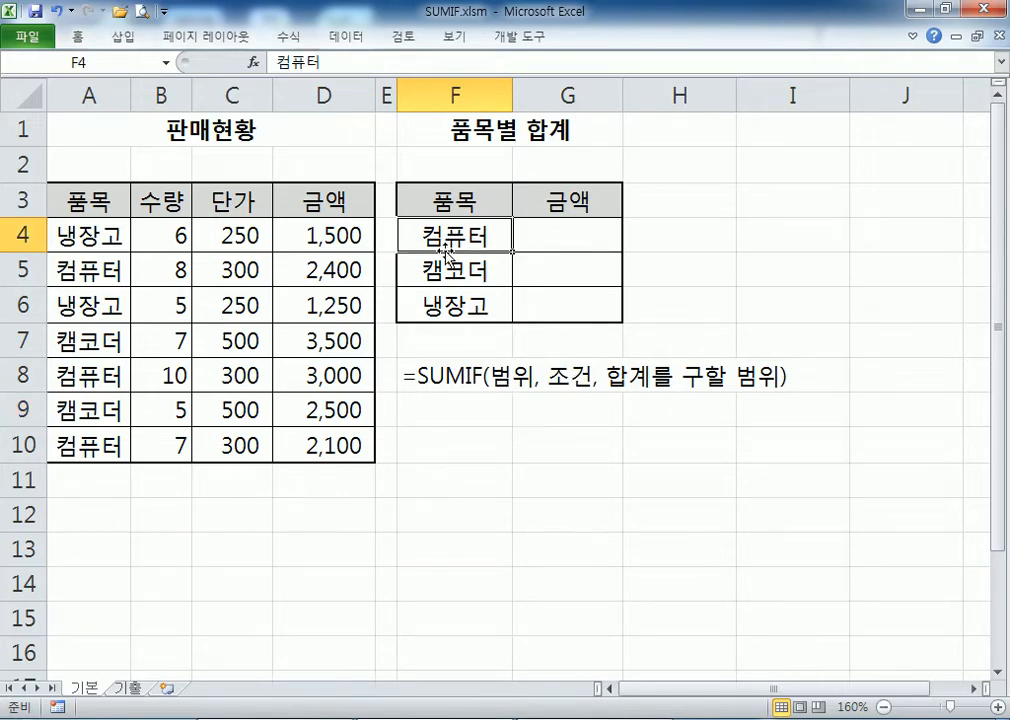
drag(455, 245, 462, 262)
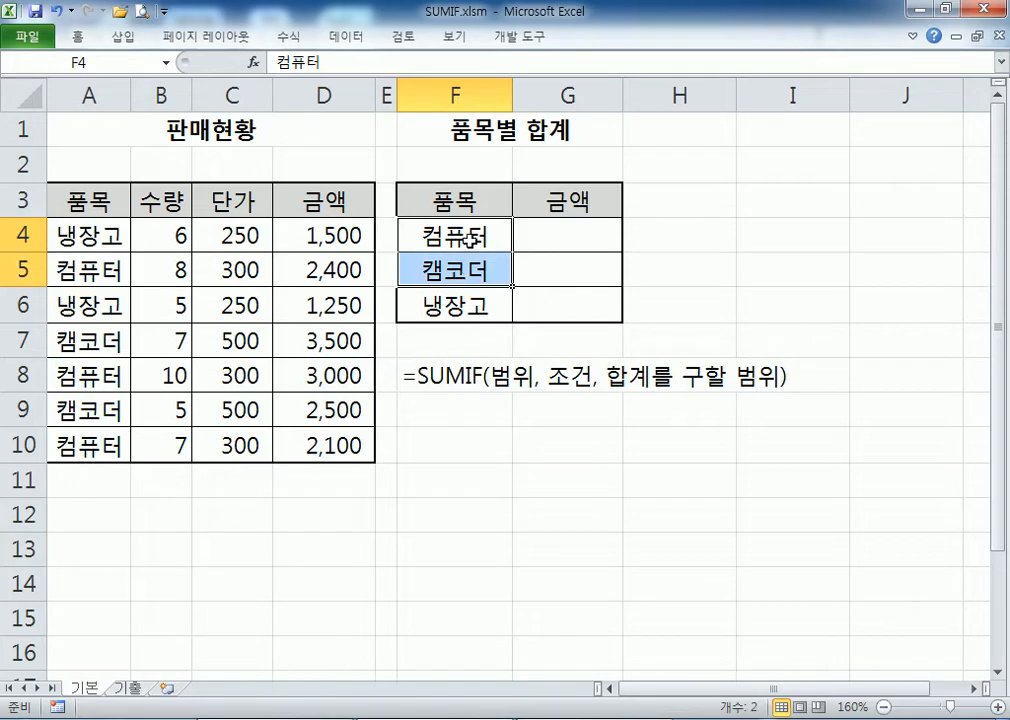
click(471, 239)
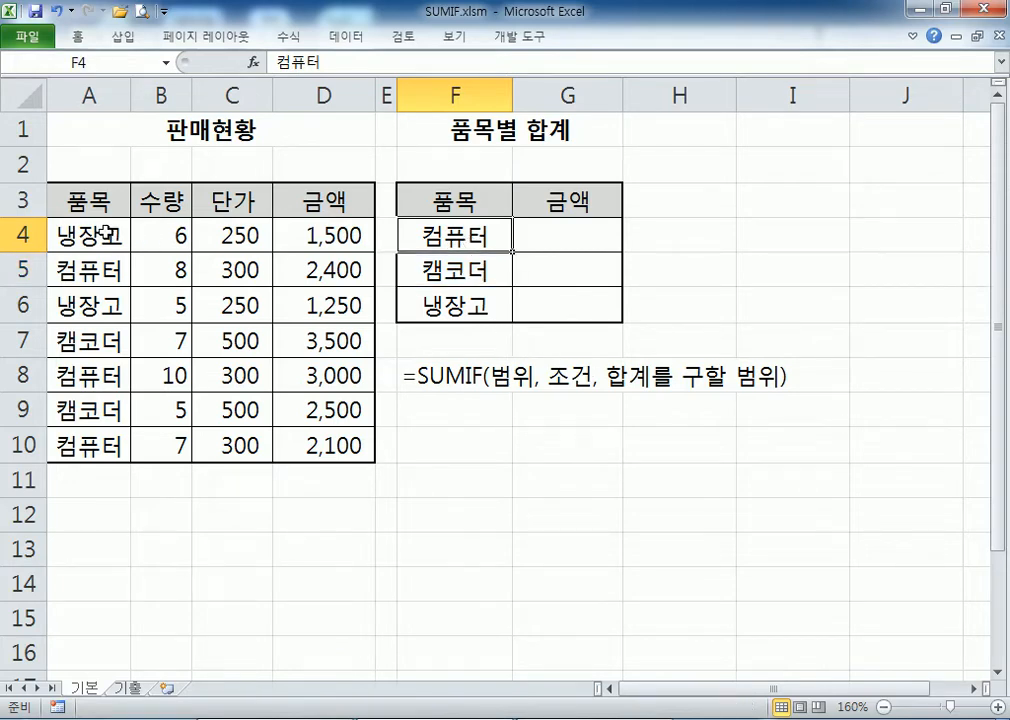
drag(105, 234, 108, 445)
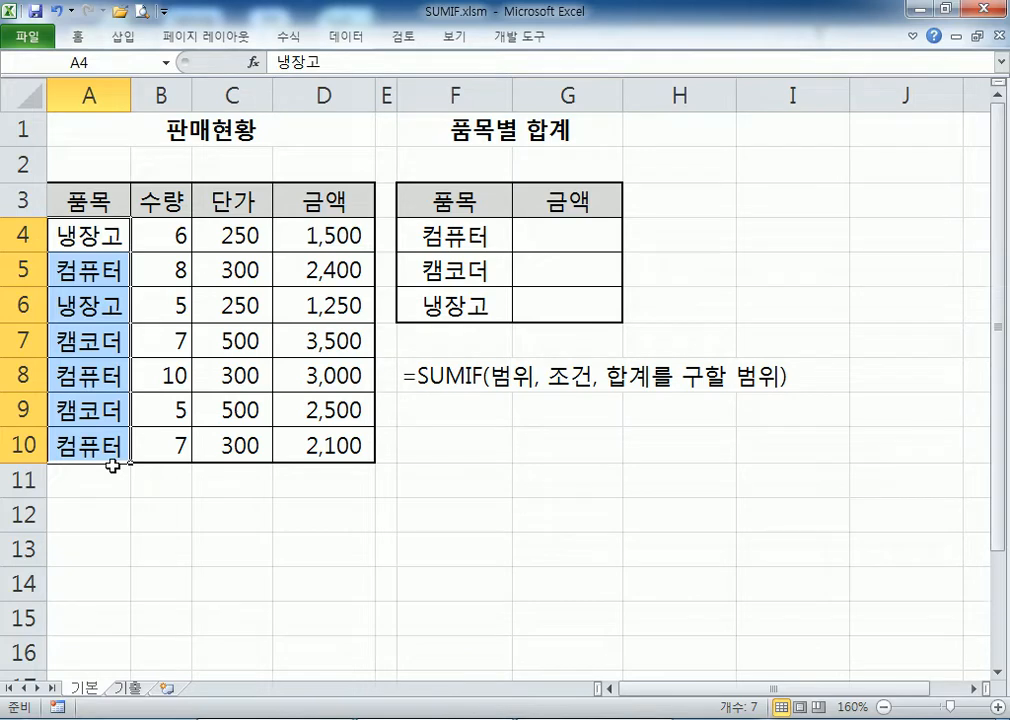
drag(75, 235, 90, 445)
click(508, 234)
click(112, 233)
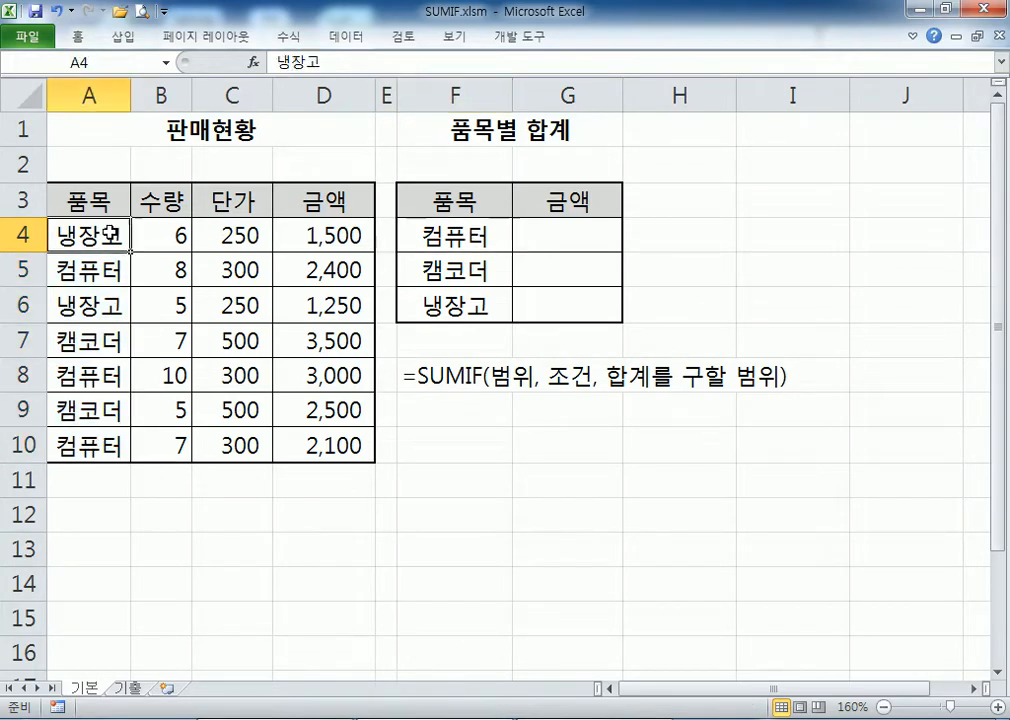
click(85, 266)
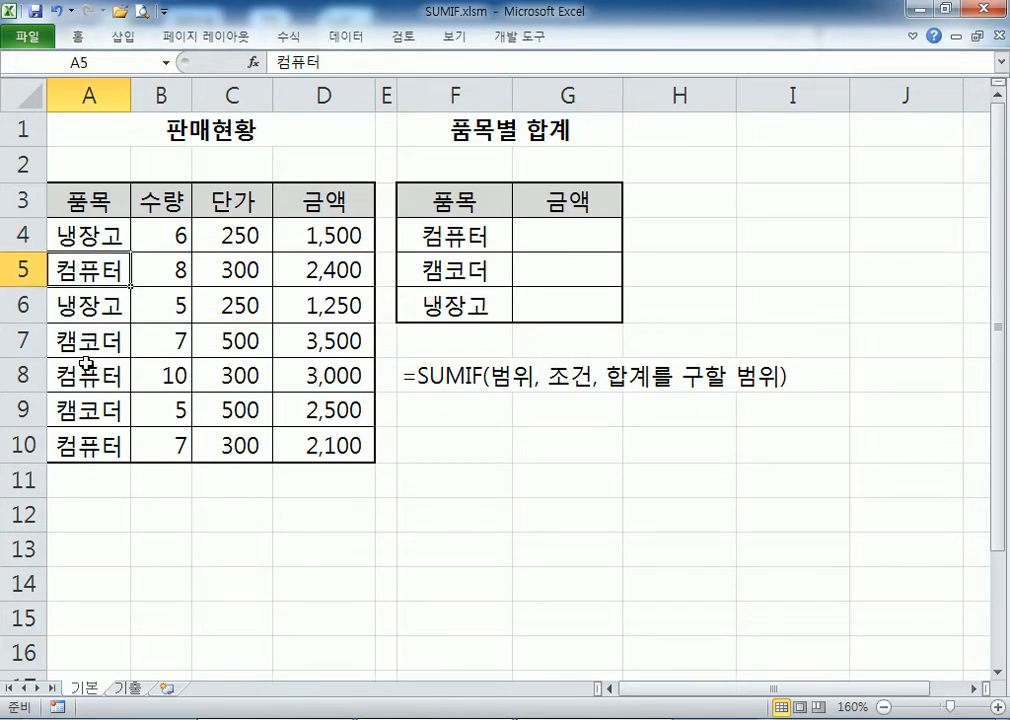
click(77, 440)
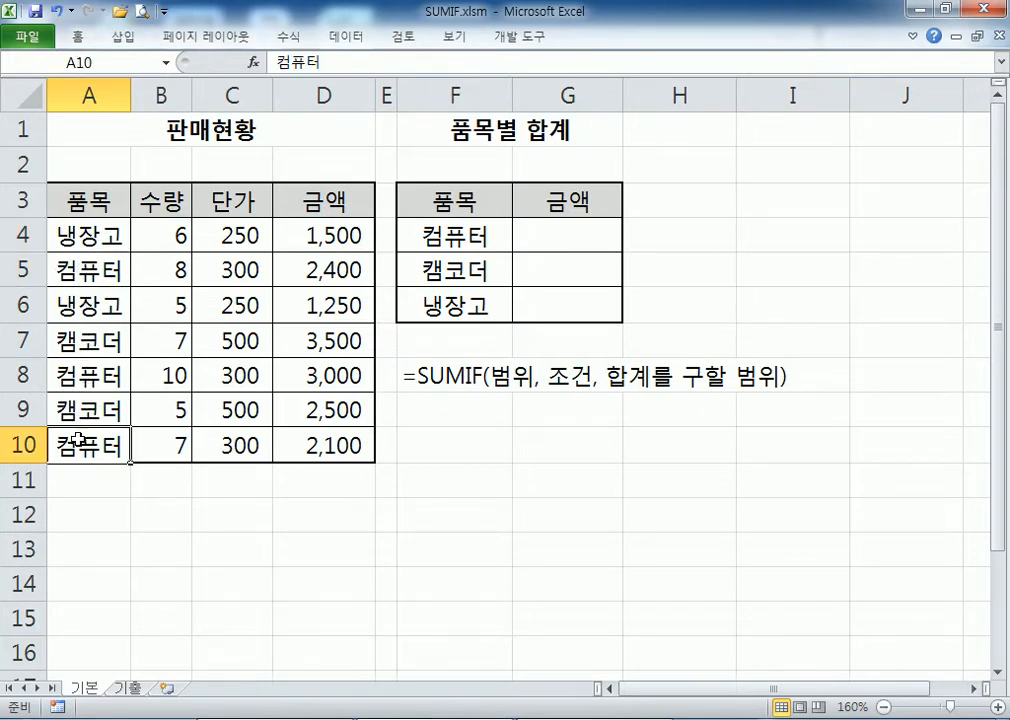
drag(161, 235, 161, 376)
click(230, 234)
drag(305, 233, 316, 444)
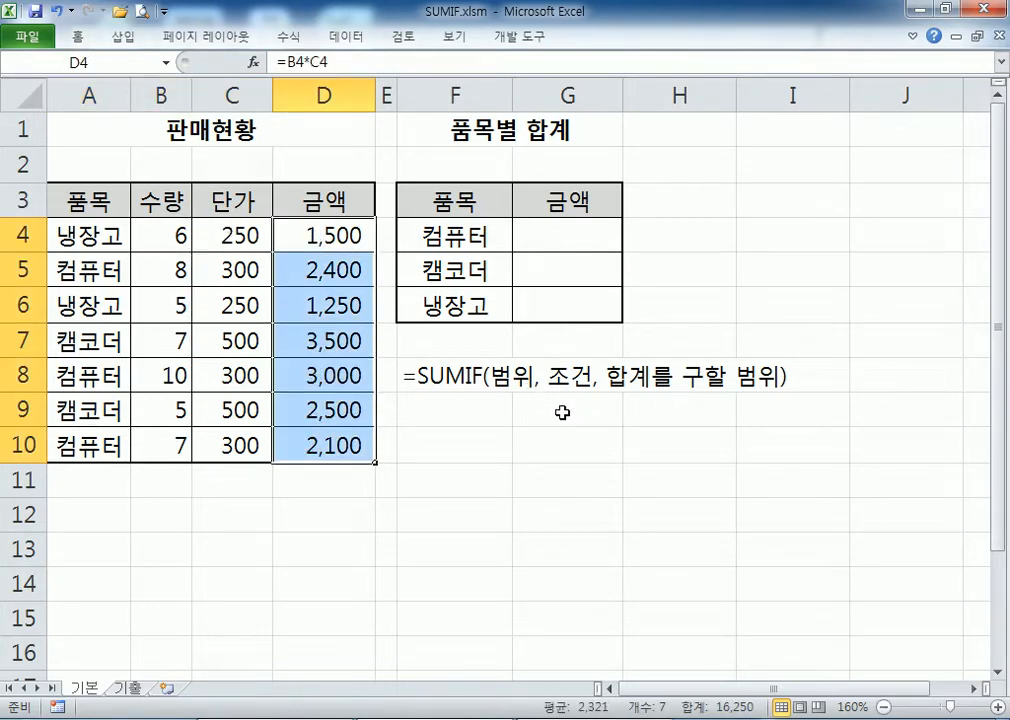
Step: Begin a SUMIF formula in G4 with the absolute item range $A$4:$A$10
click(573, 230)
text(=)
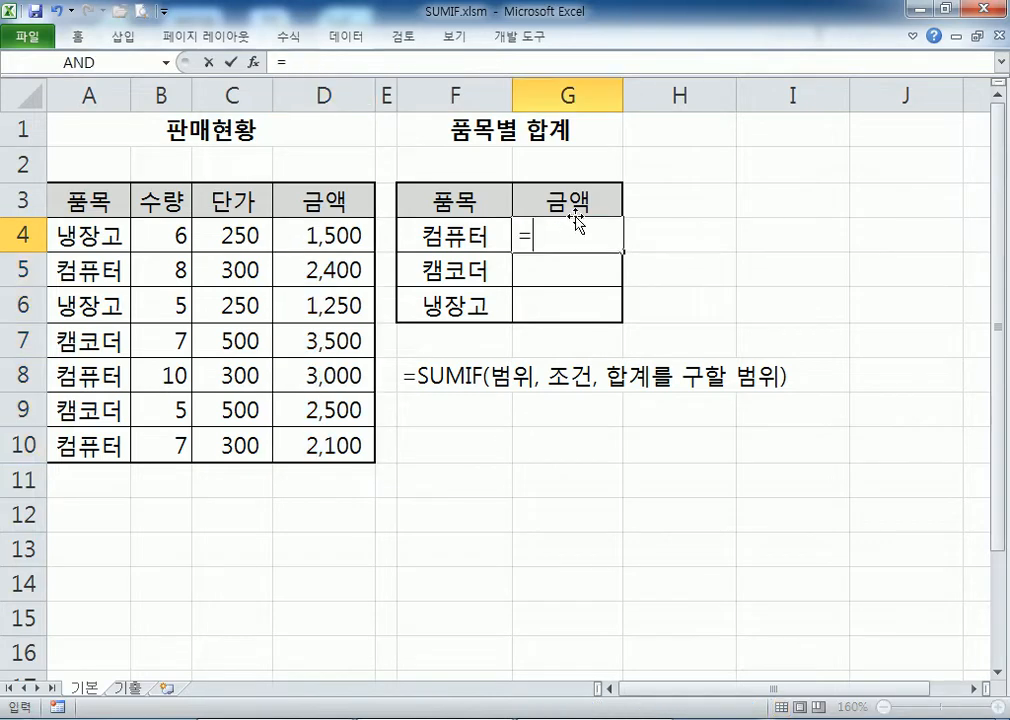
text(녀)
key(BackSpace)
text(U)
key(BackSpace)
text(SUMIF)
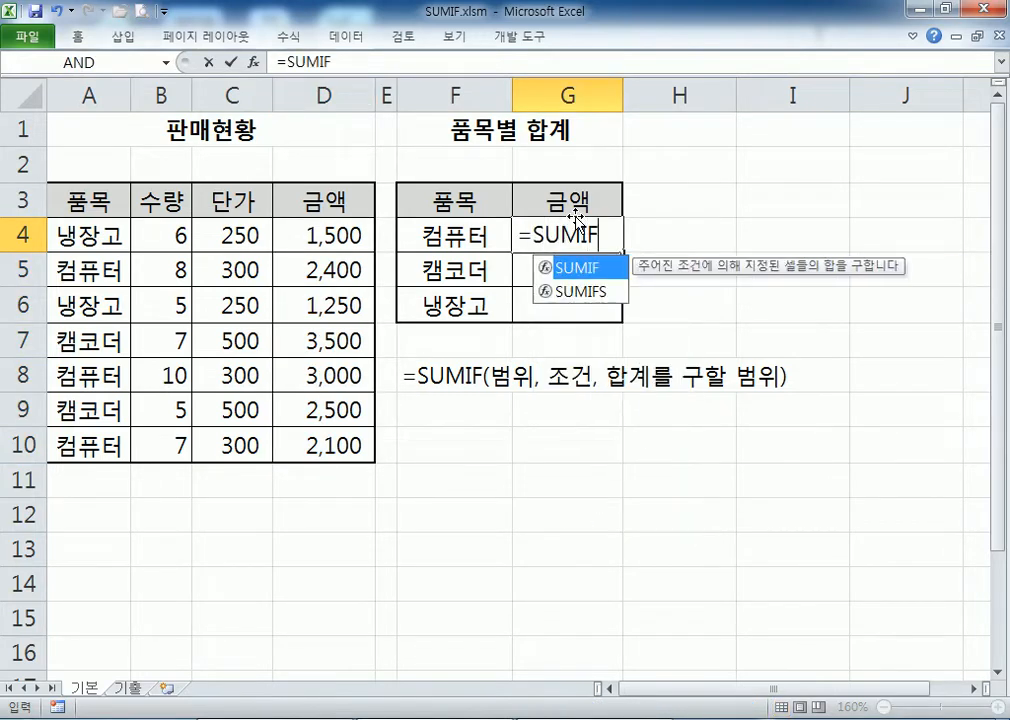
text(()
click(85, 236)
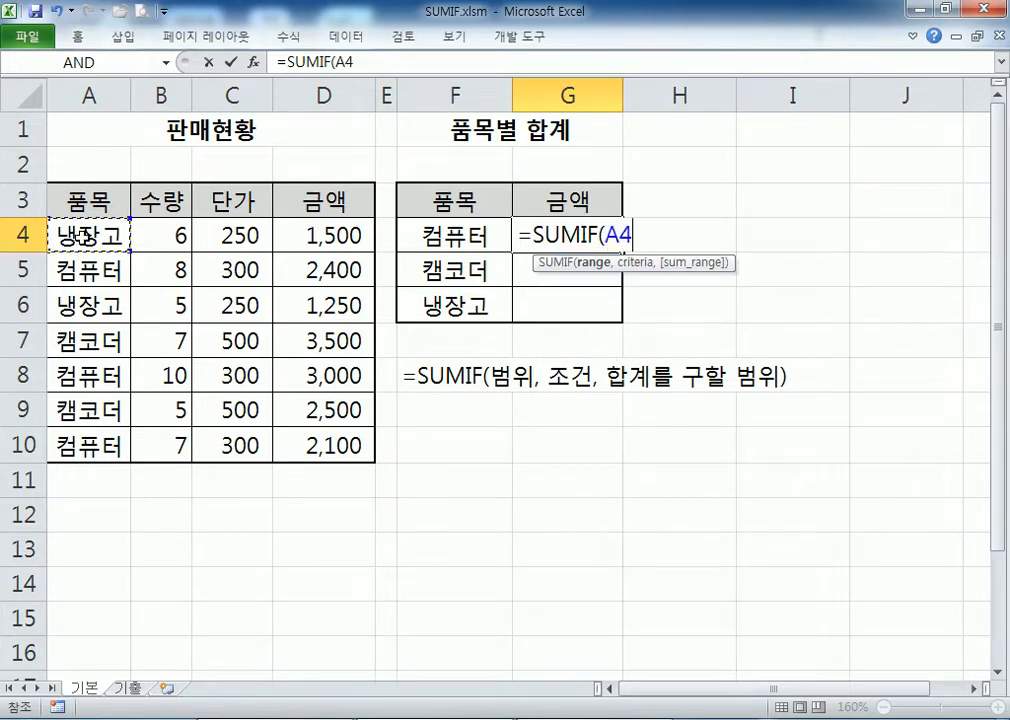
drag(85, 236, 135, 430)
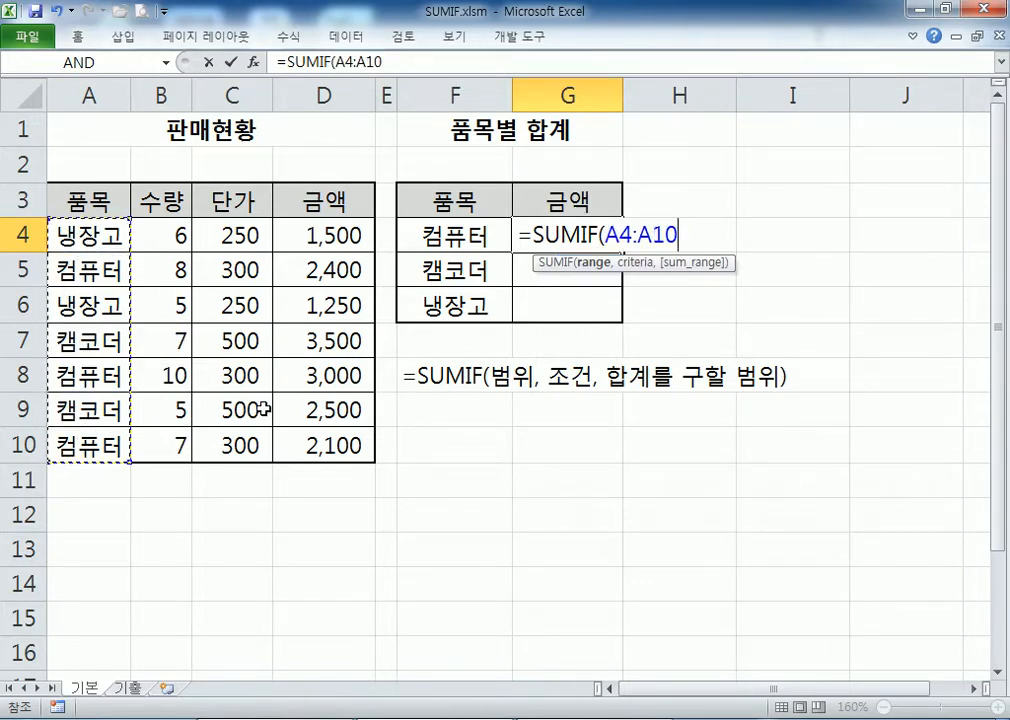
key(F4)
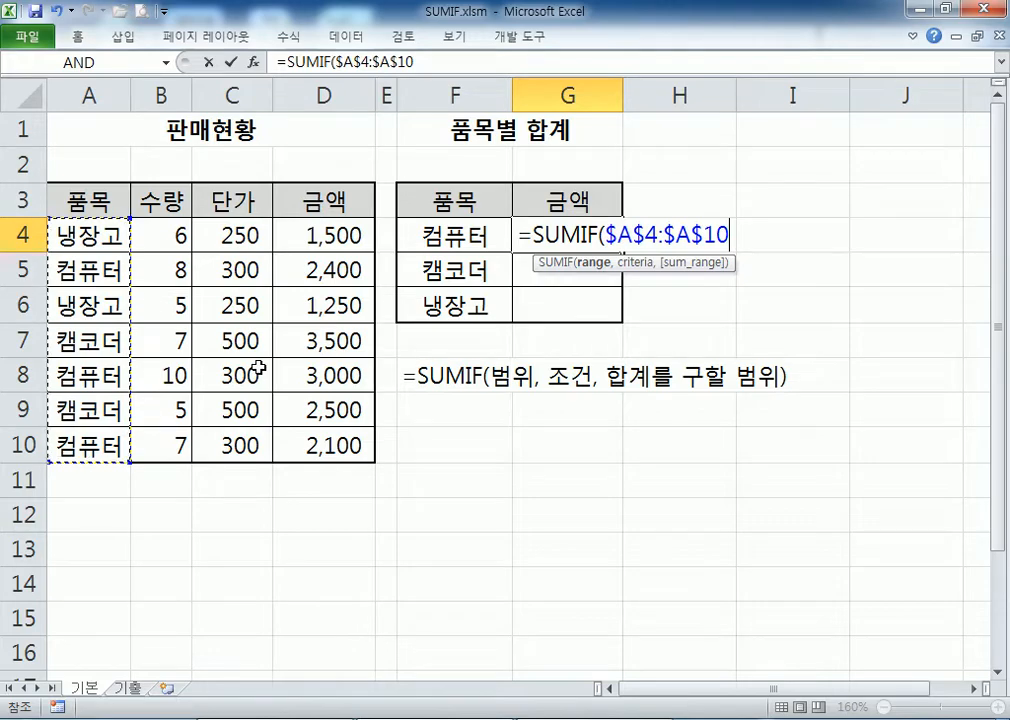
Step: Complete the G4 formula with criterion F4 and the absolute sum range $D$4:$D$10
text(M)
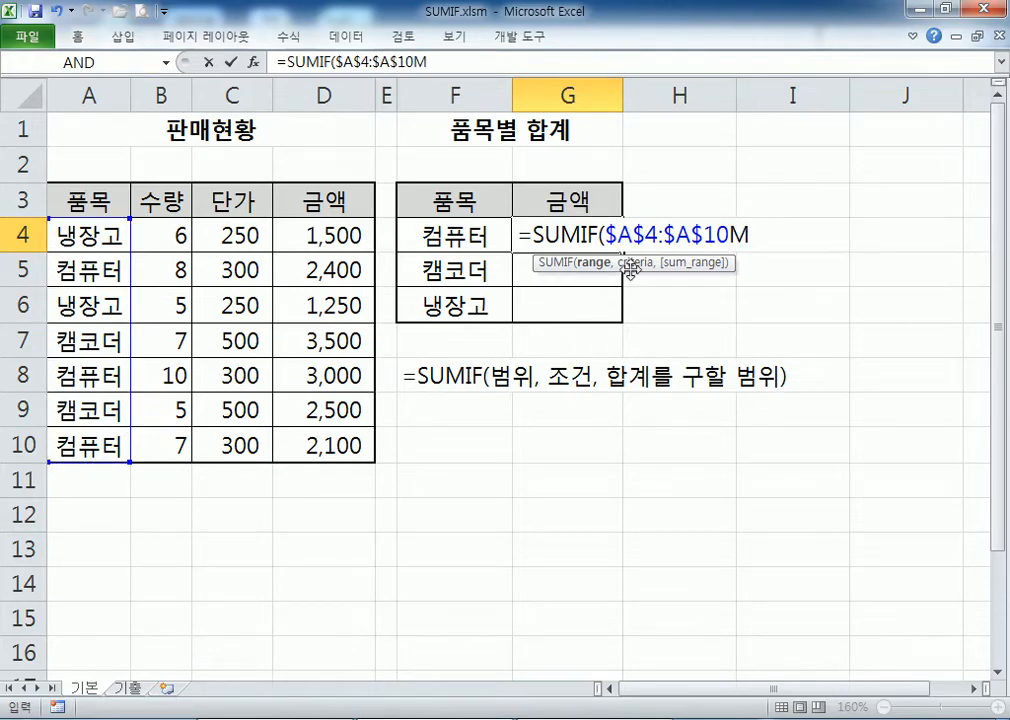
key(Return)
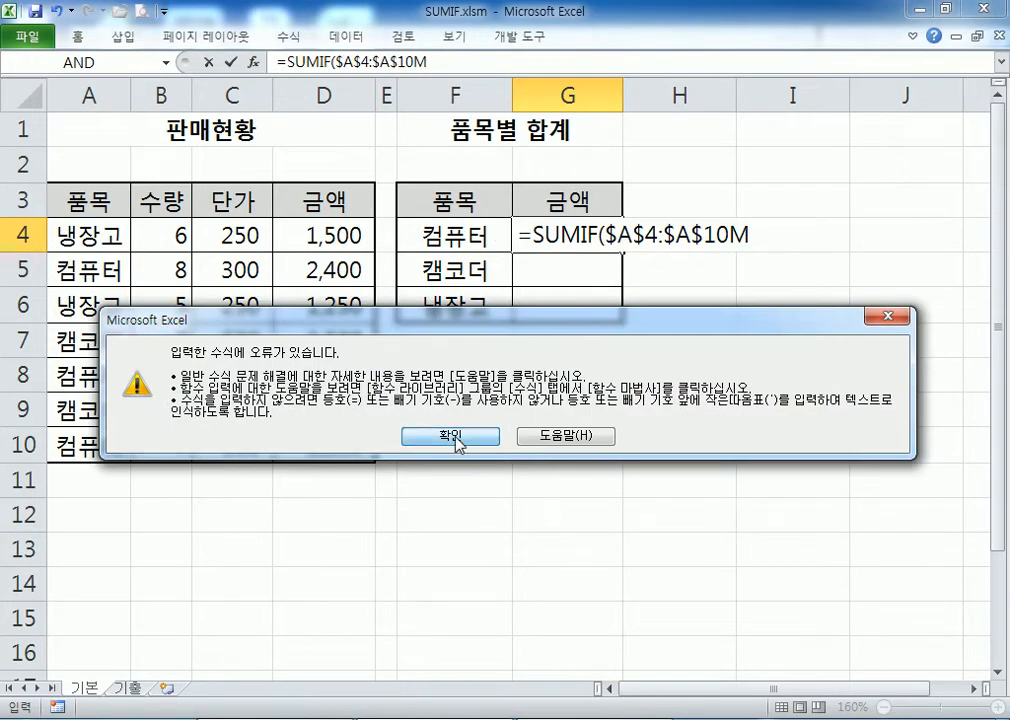
click(451, 437)
text(,)
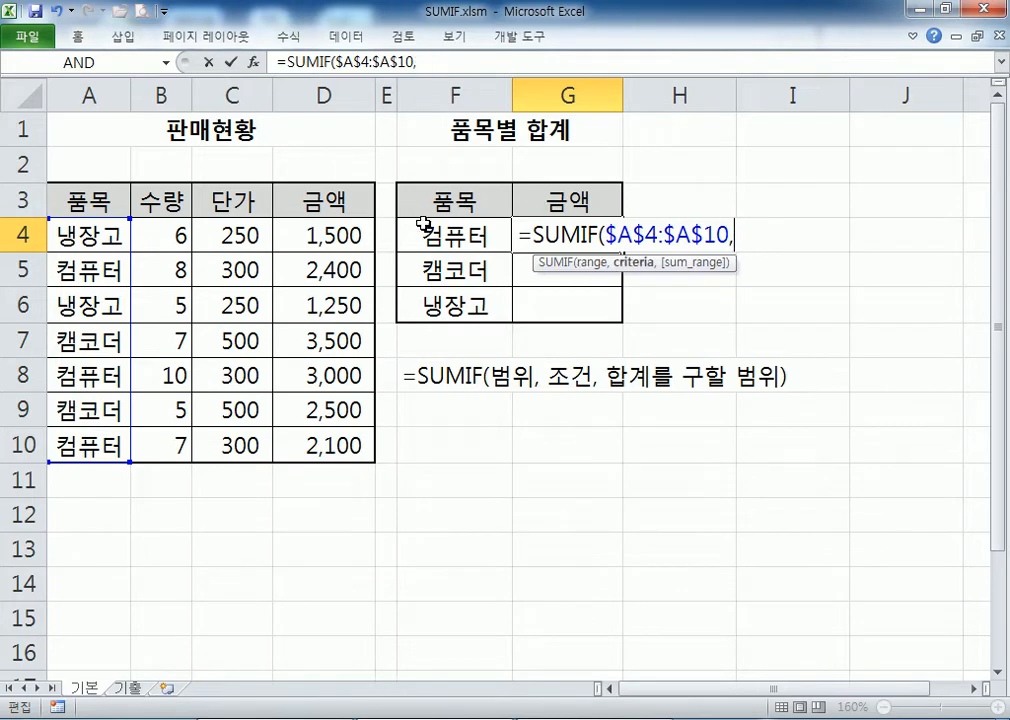
click(421, 228)
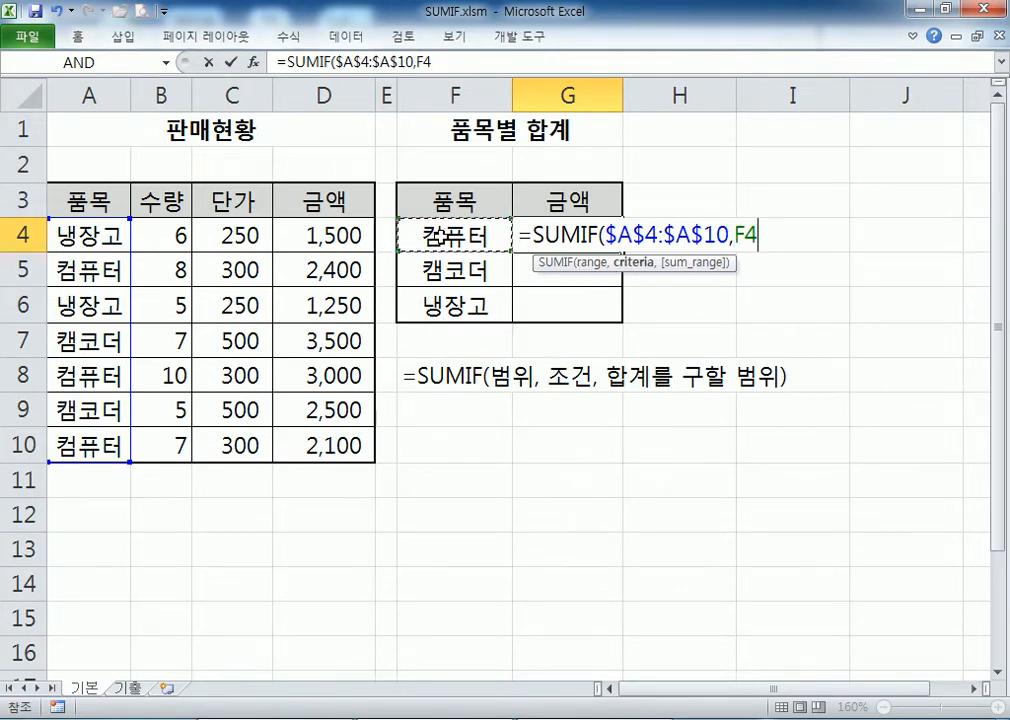
text(,)
drag(333, 236, 333, 433)
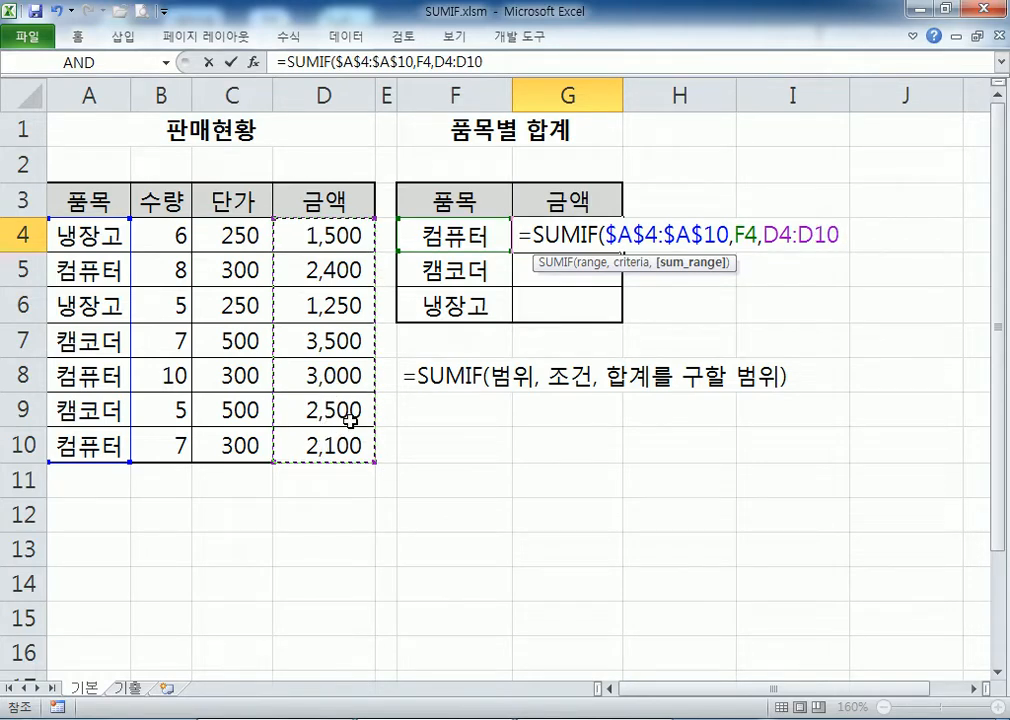
key(F4)
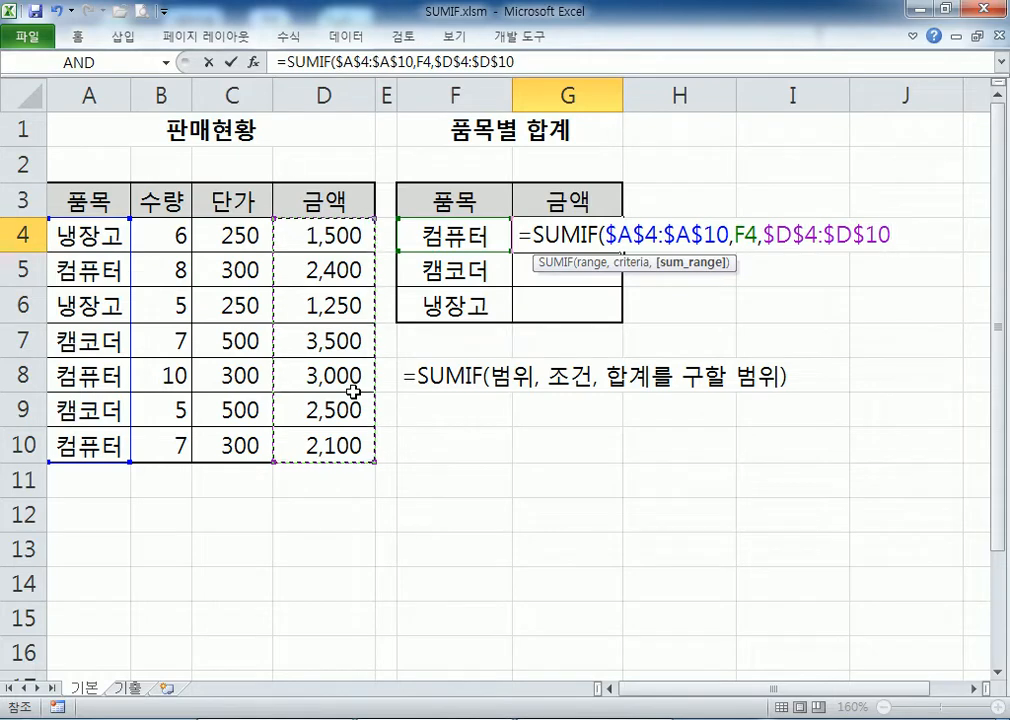
key(Return)
Step: Copy the 컴퓨터 total formula from G4 down to G6, filling without formatting
click(592, 235)
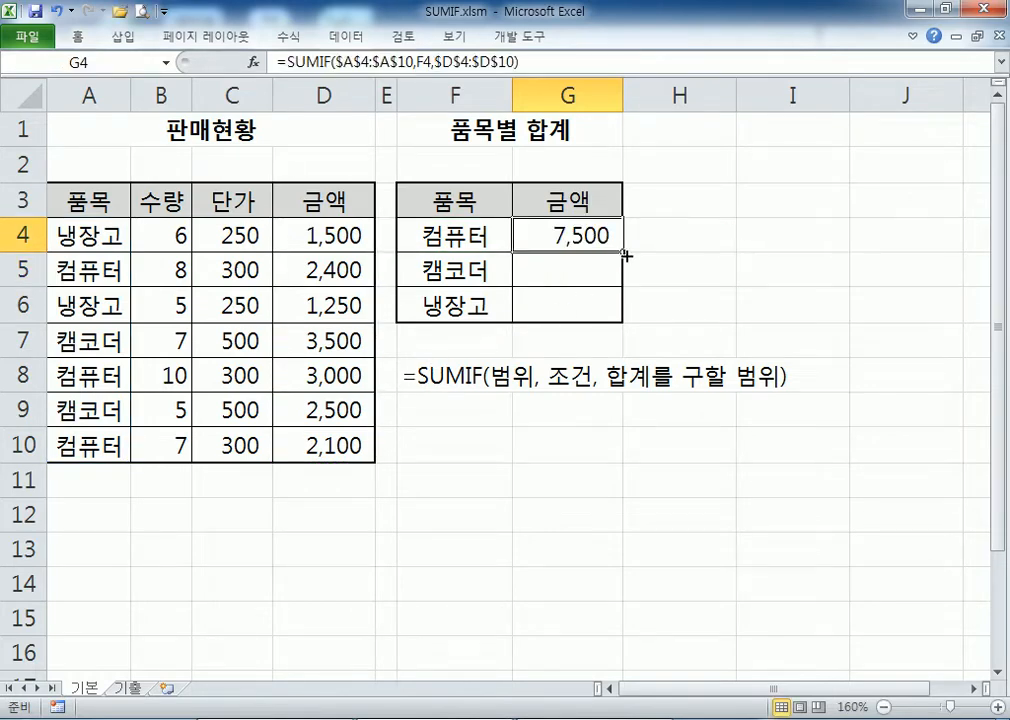
drag(624, 255, 613, 318)
click(766, 305)
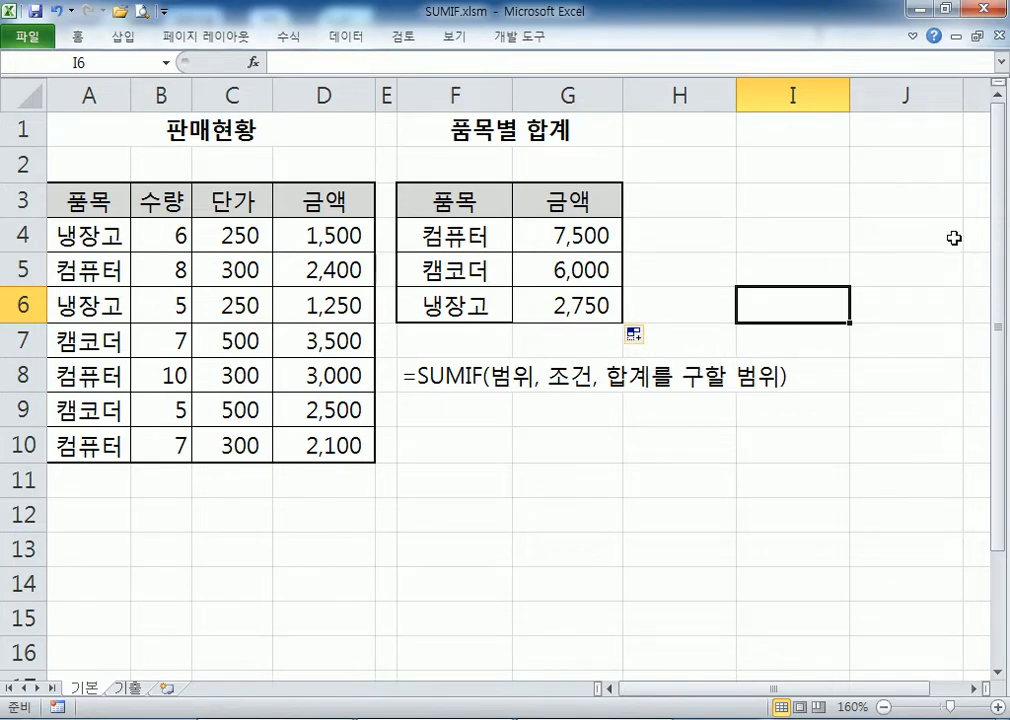
click(645, 334)
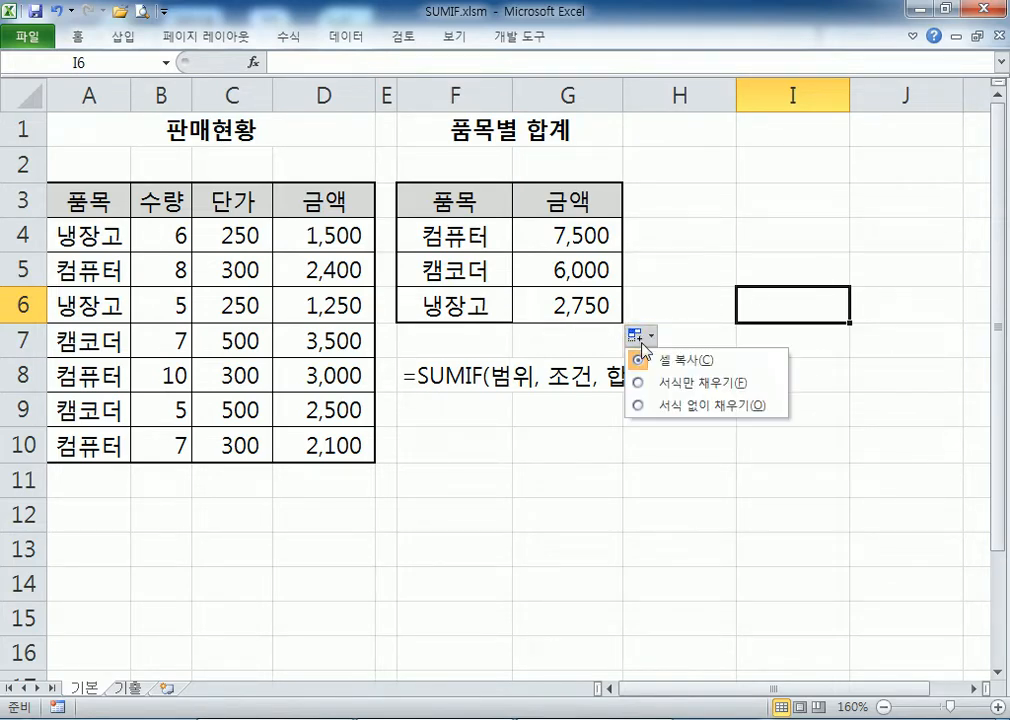
click(661, 405)
click(780, 240)
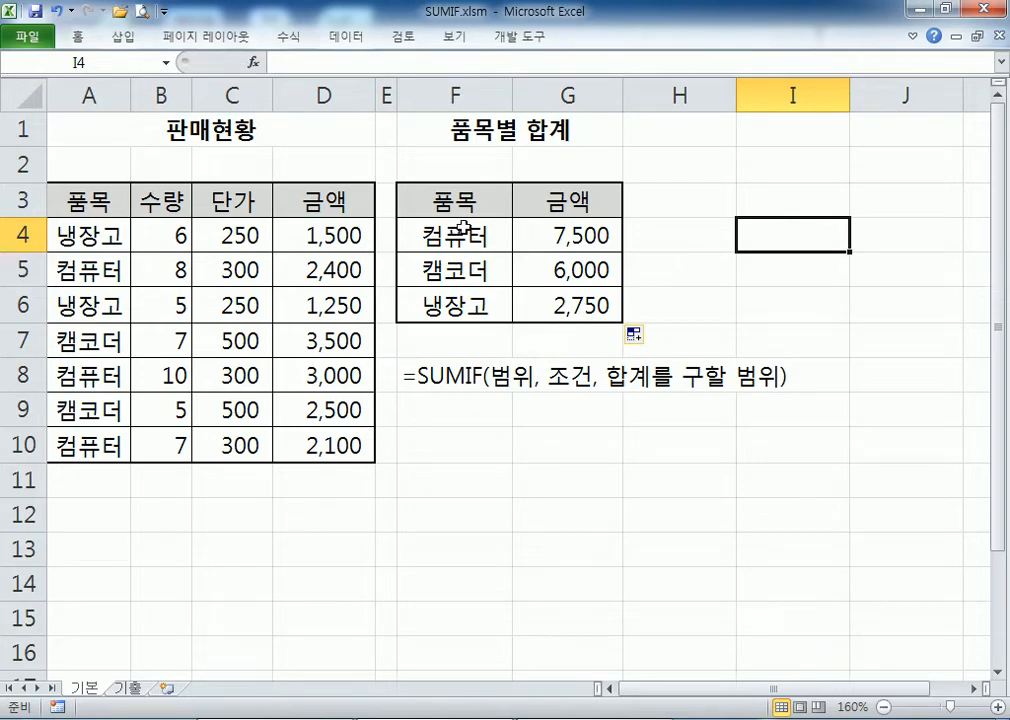
Step: Glance at the 기출 sheet, return to the 기본 sheet and clear the totals in G5:G6
click(130, 689)
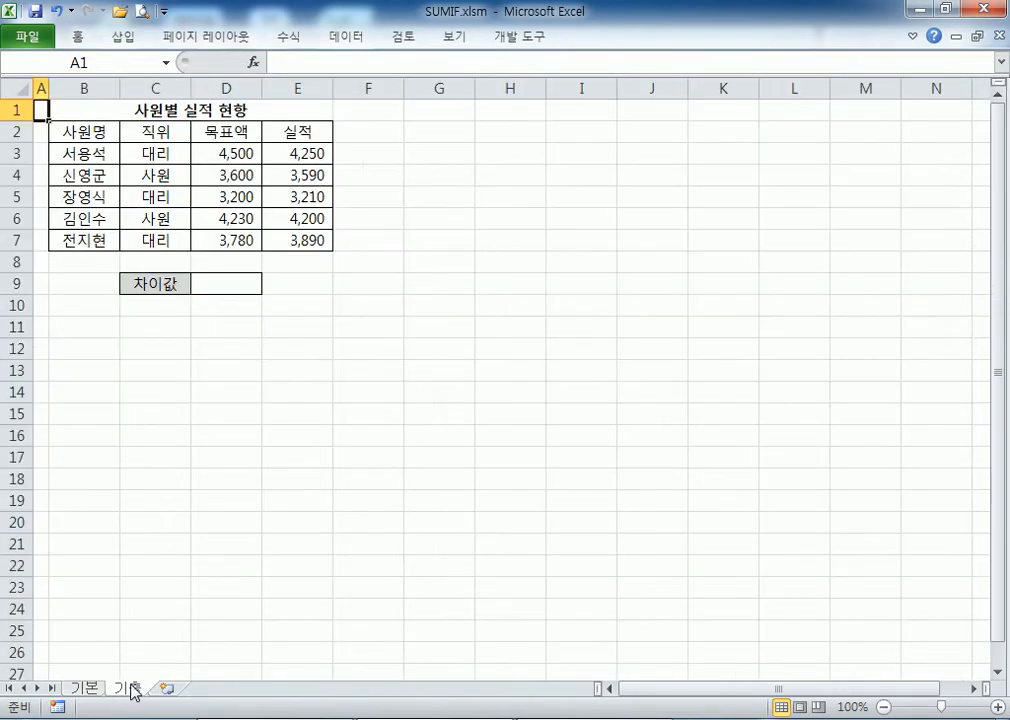
click(88, 689)
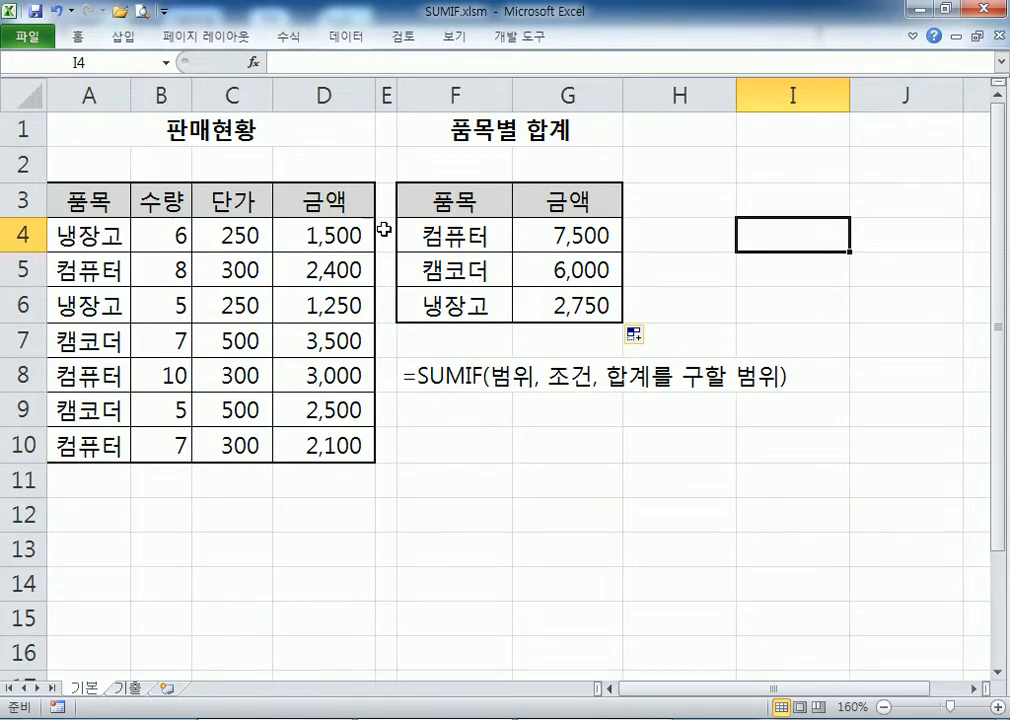
click(590, 235)
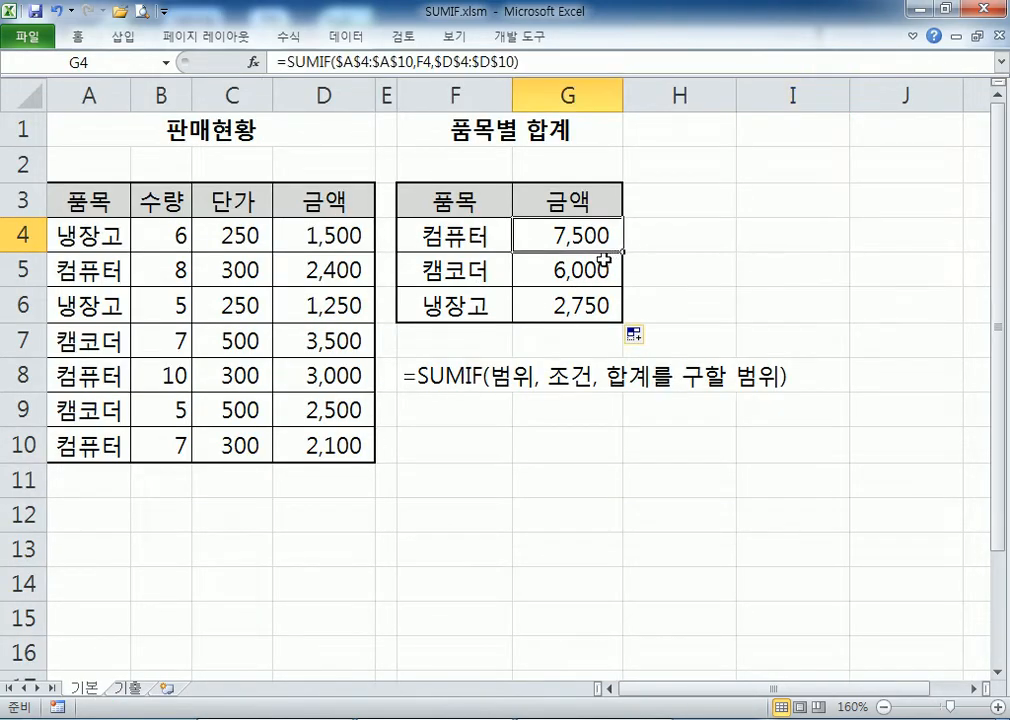
drag(604, 260, 595, 311)
key(Delete)
Step: Refill the SUMIF formula from G4 through G6 and apply the fill-without-formatting option
click(575, 235)
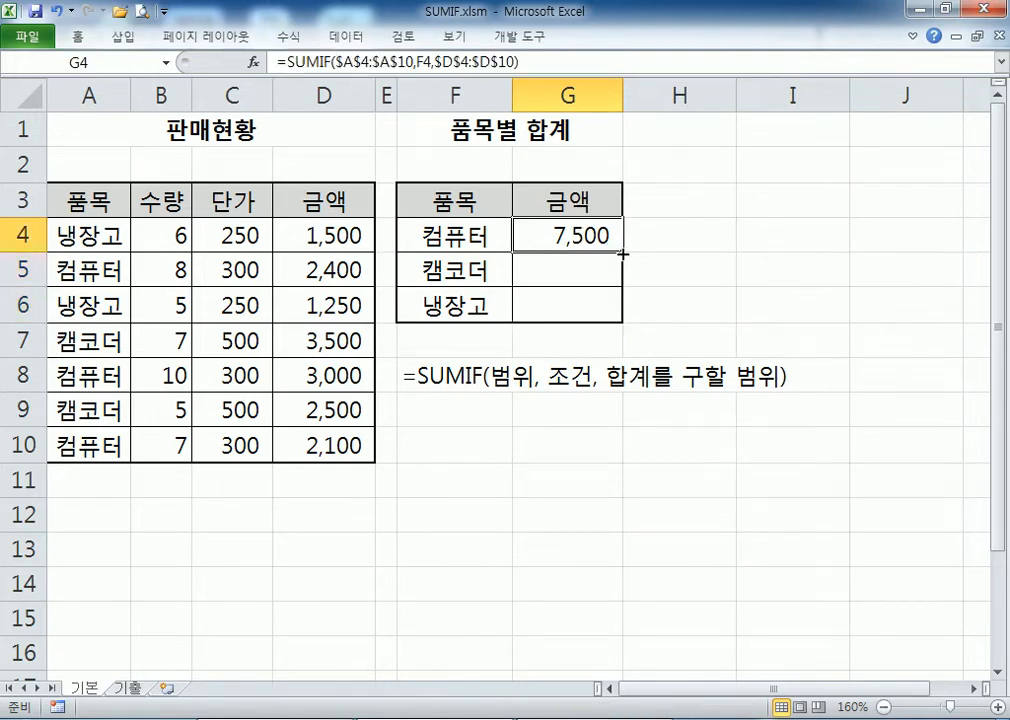
drag(622, 254, 621, 320)
click(792, 269)
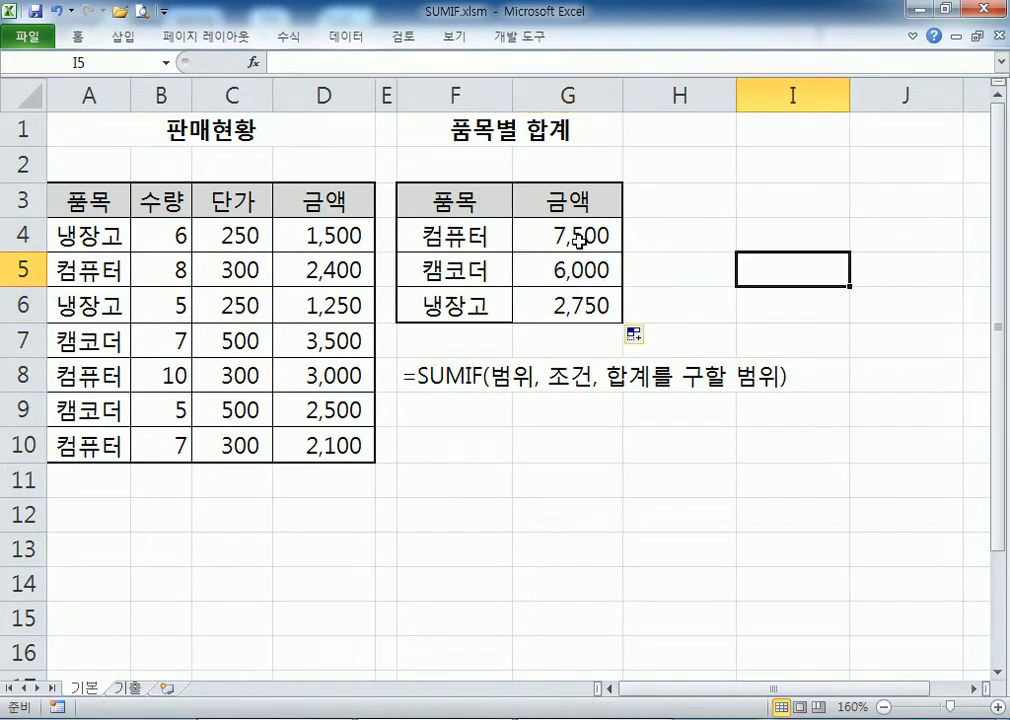
click(579, 240)
key(Right)
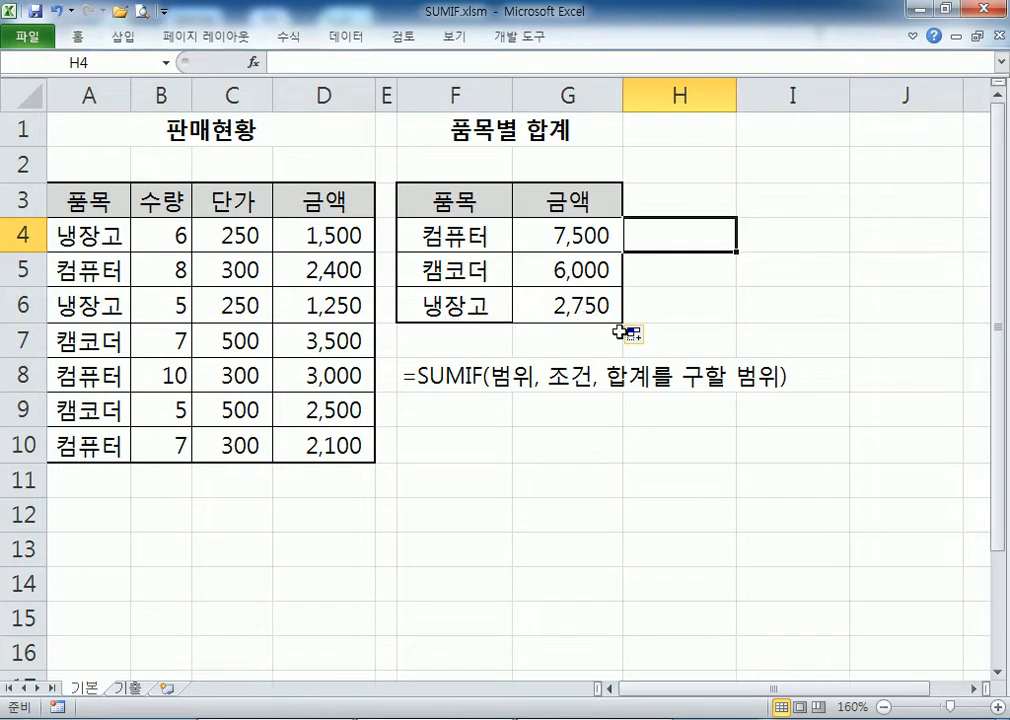
click(649, 341)
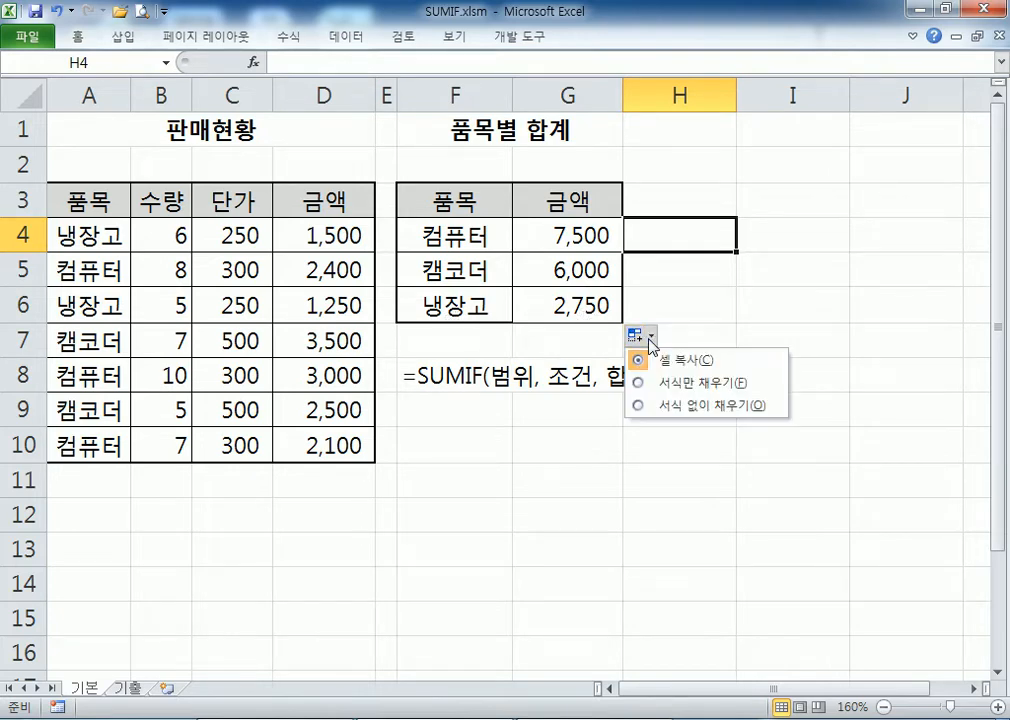
click(677, 410)
click(830, 296)
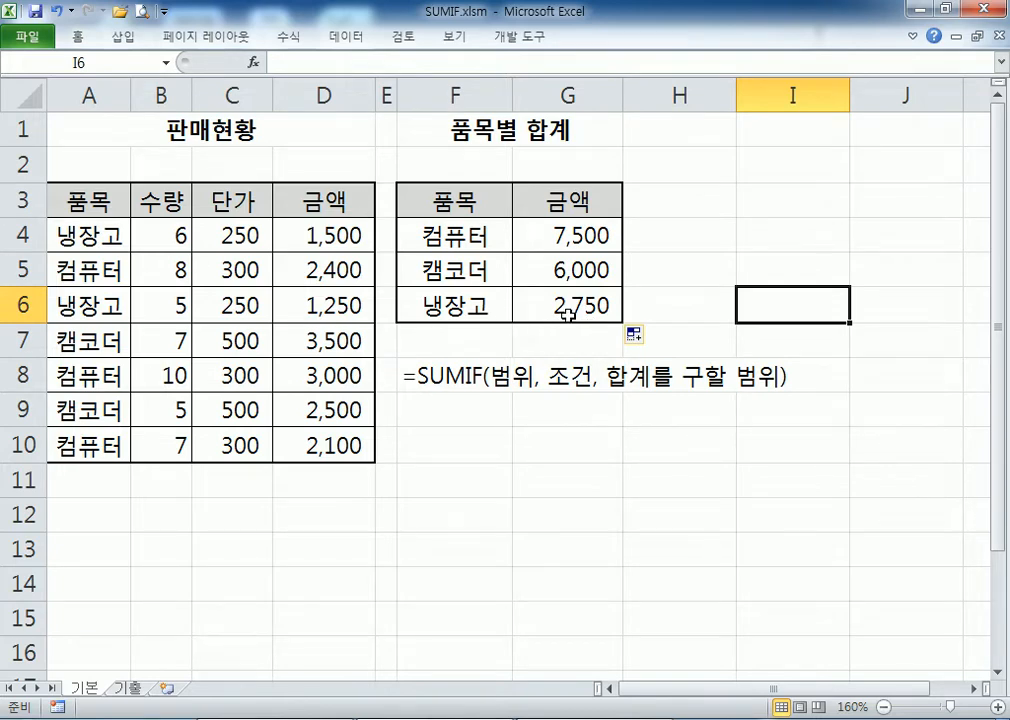
Step: Begin a SUMIF formula in F10 with the 수량 range B4:B10 and the criterion ">=7"
click(574, 234)
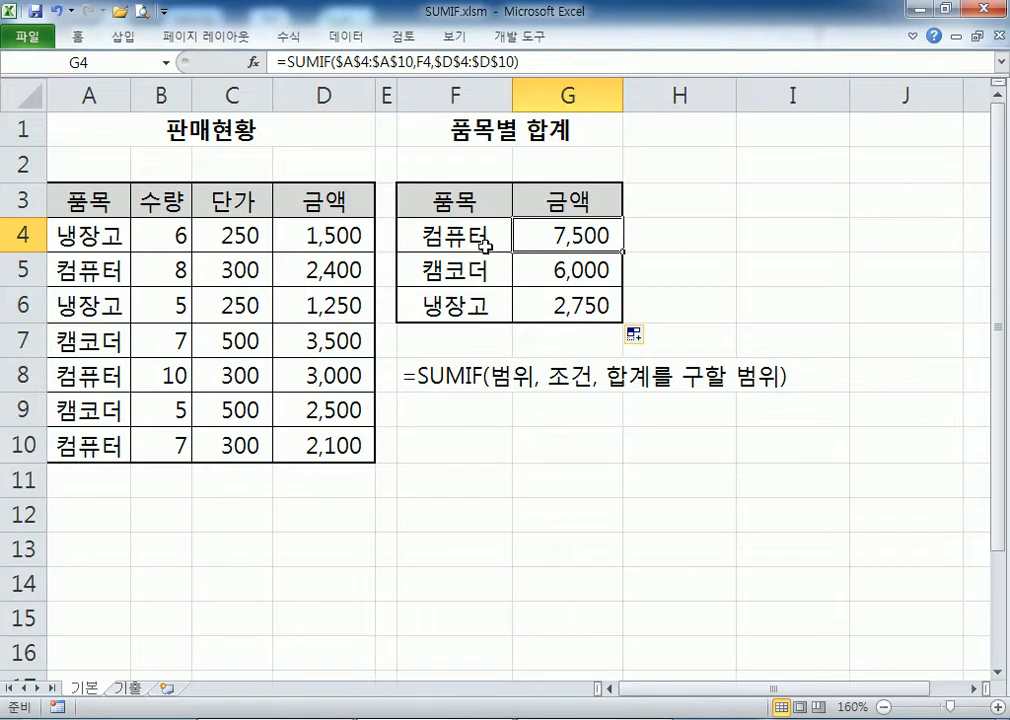
drag(175, 235, 140, 445)
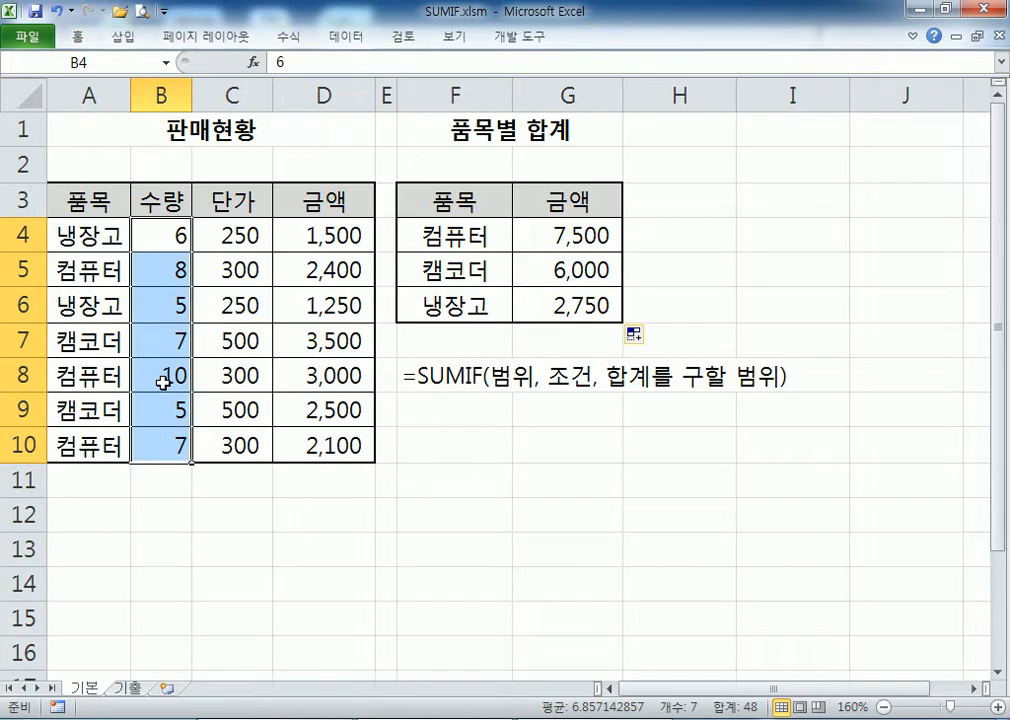
click(451, 440)
text(=SU)
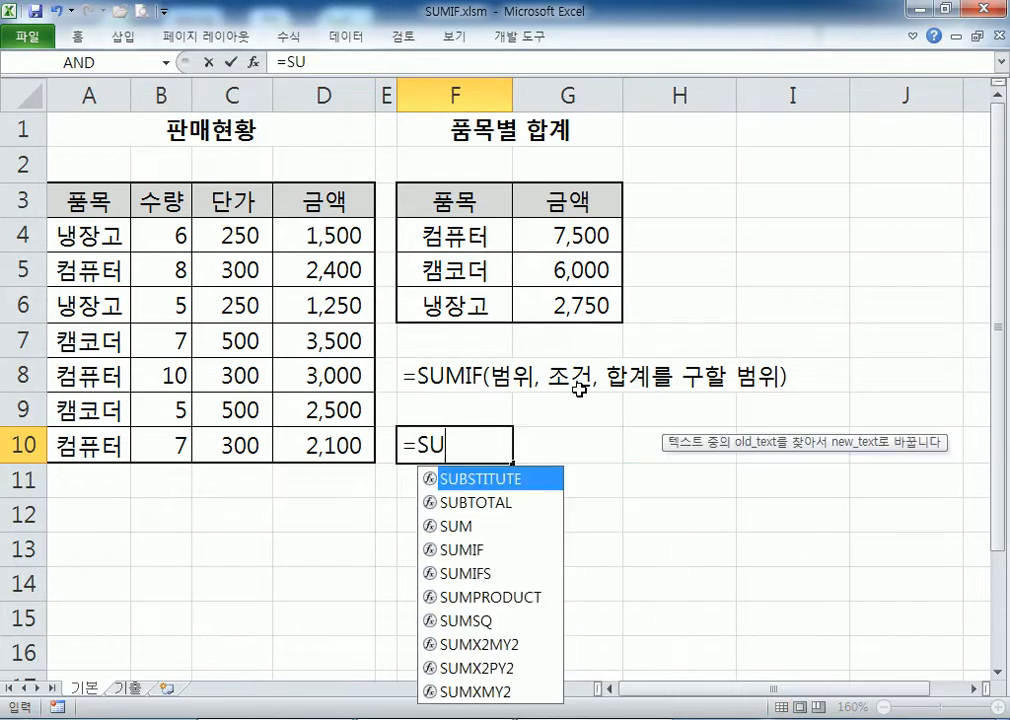
text(MIF()
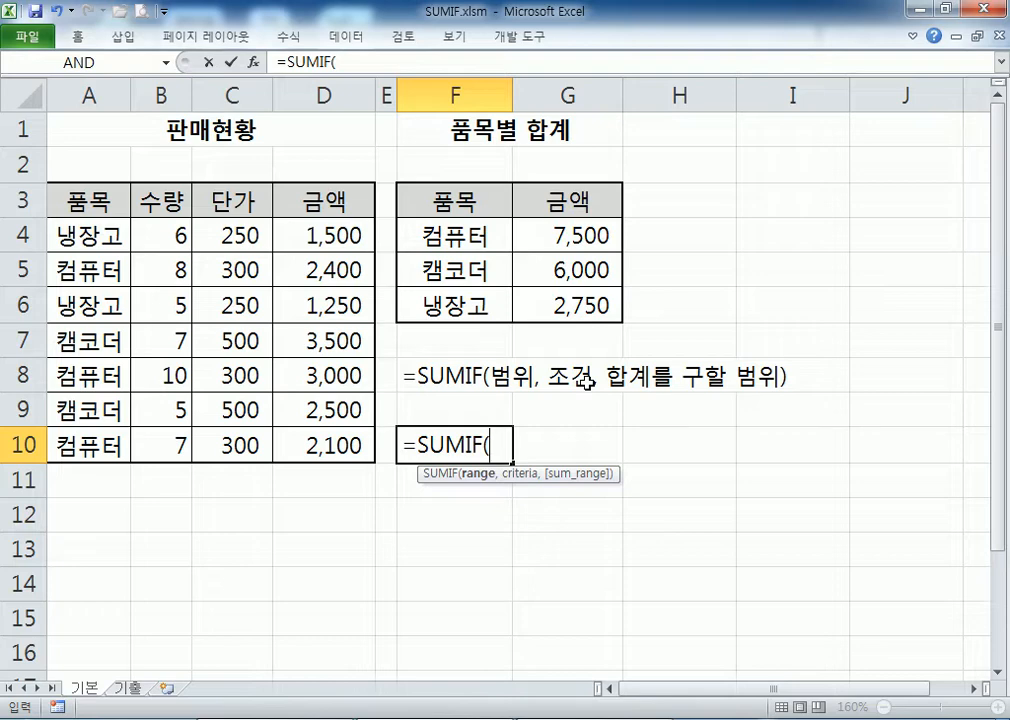
drag(176, 236, 177, 445)
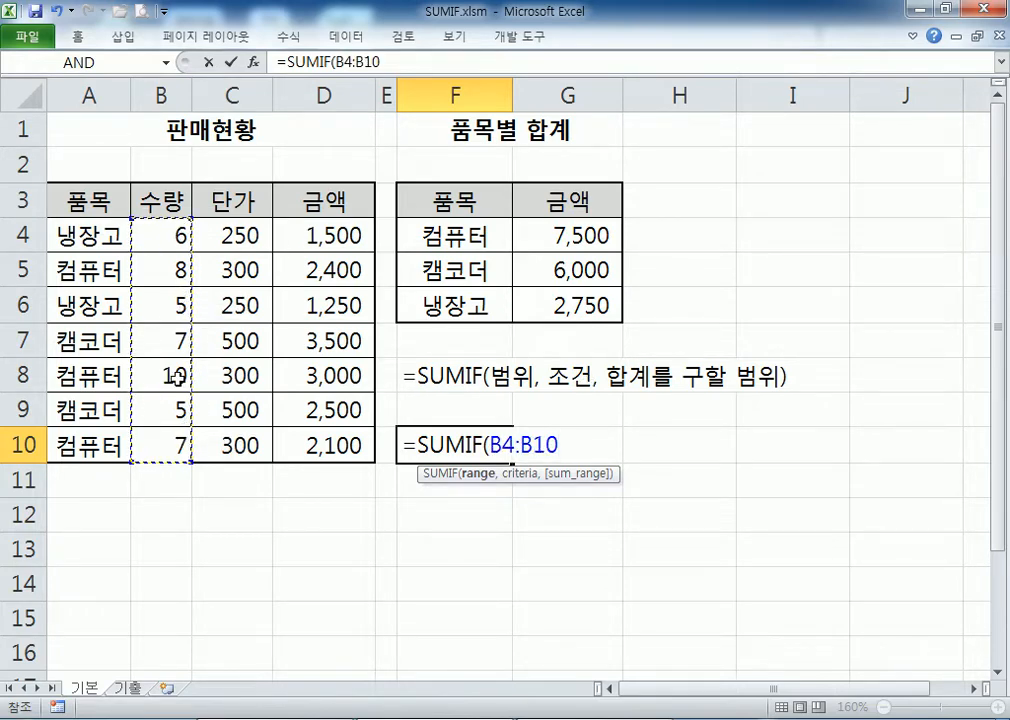
text(,")
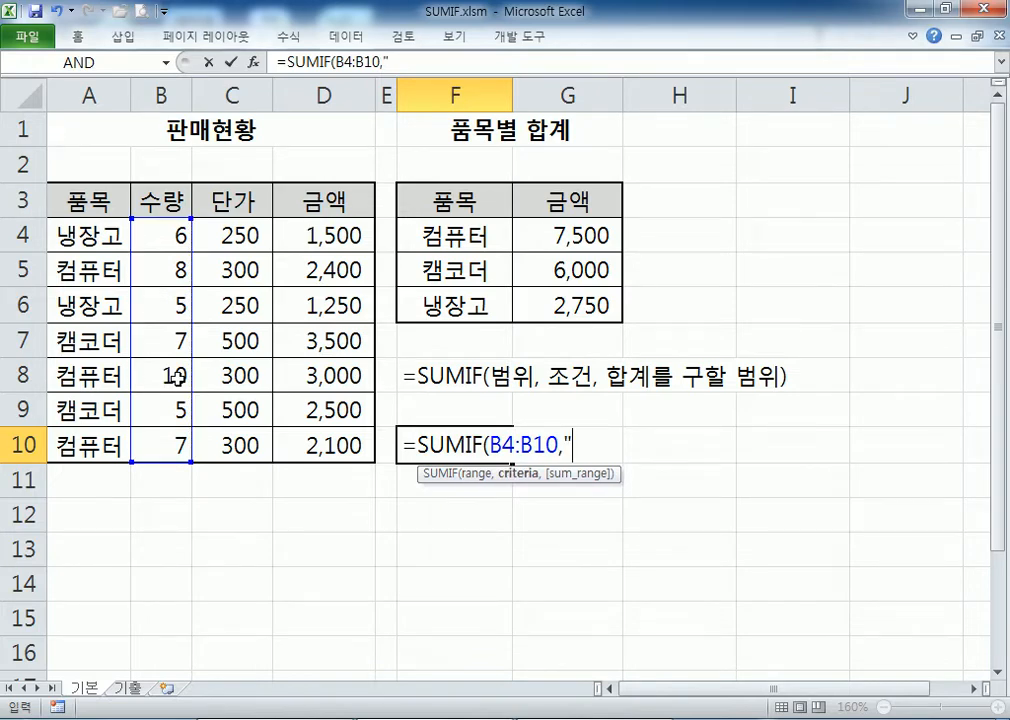
text(>=7")
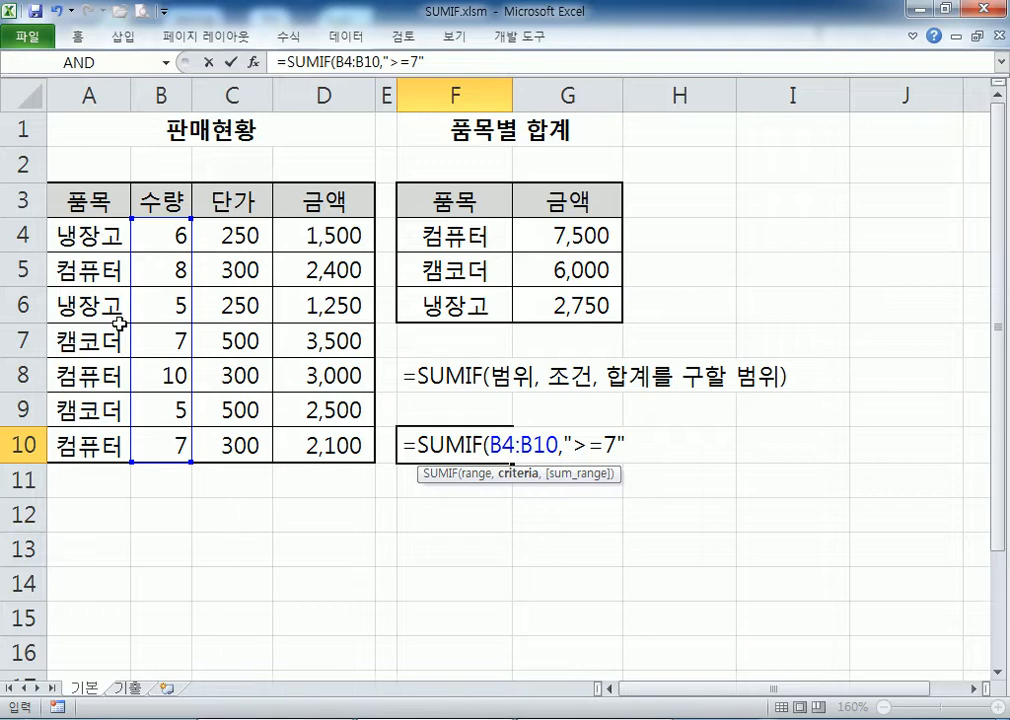
Step: Complete the F10 formula with the 수량 cells B4:B10 as its sum range
text(,)
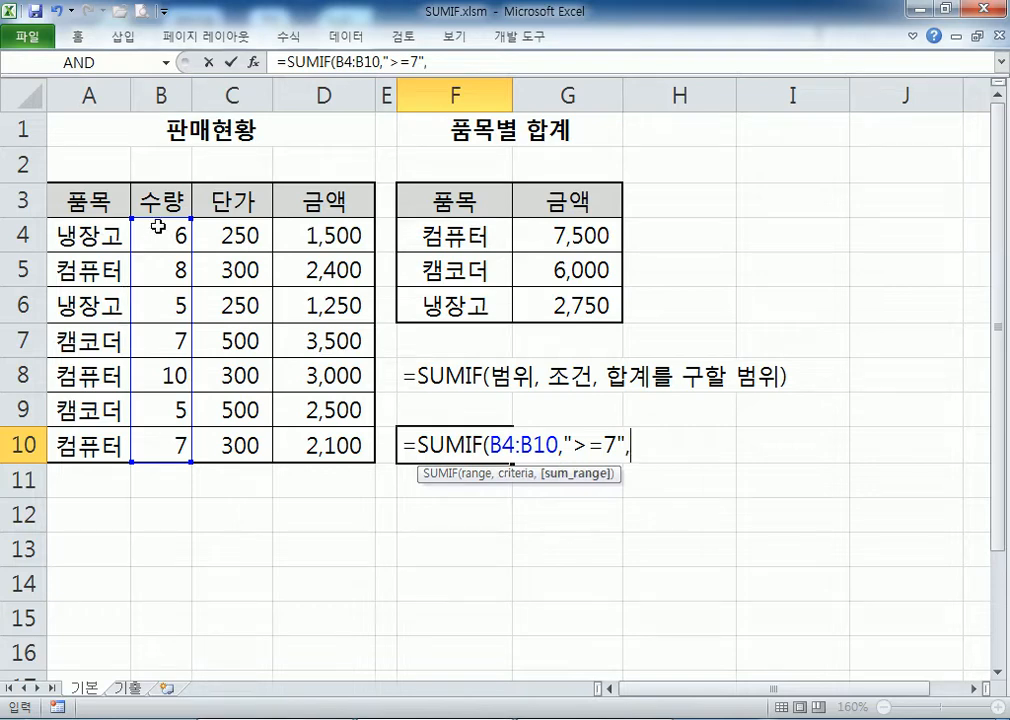
drag(329, 228, 329, 444)
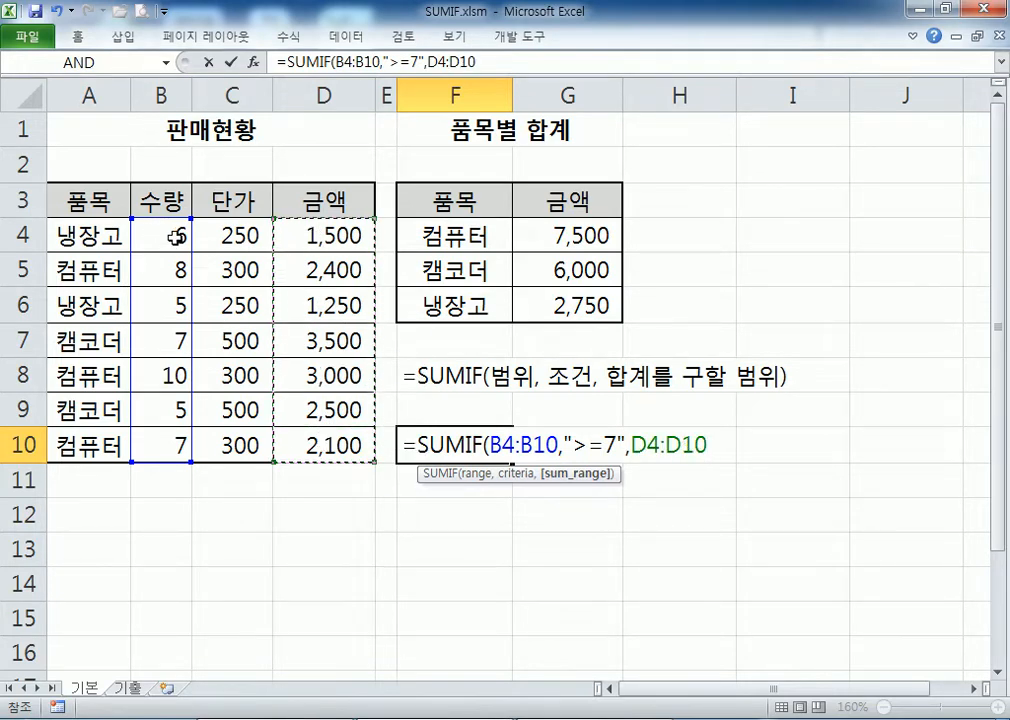
drag(149, 232, 164, 438)
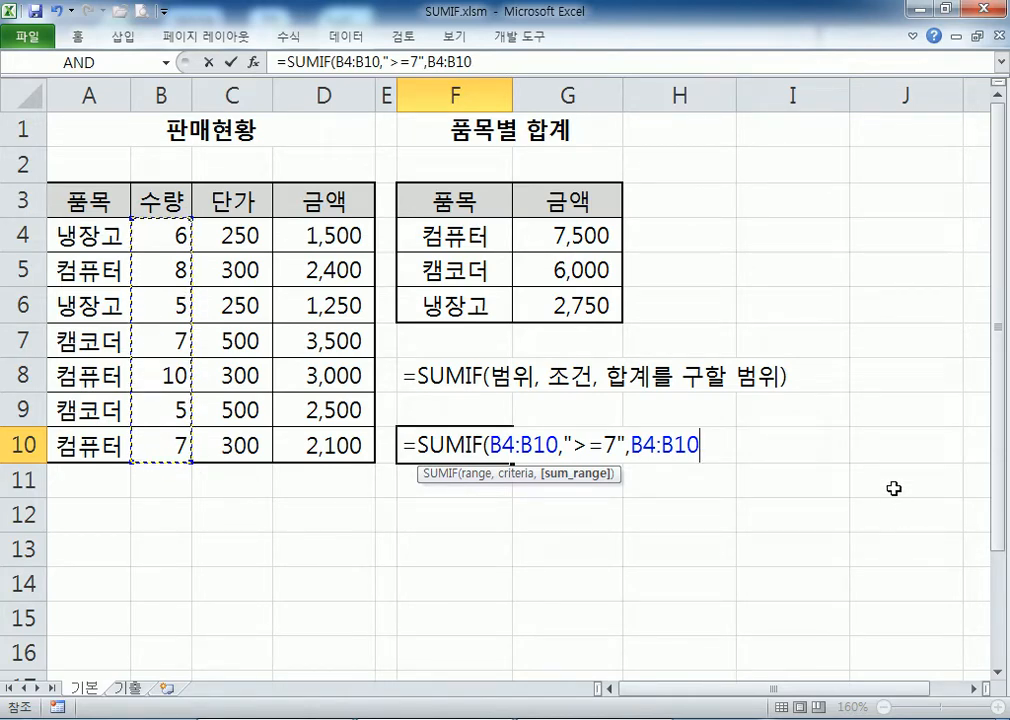
key(Return)
Step: Copy the SUMIF formula text from F10 and paste it into F11
click(481, 441)
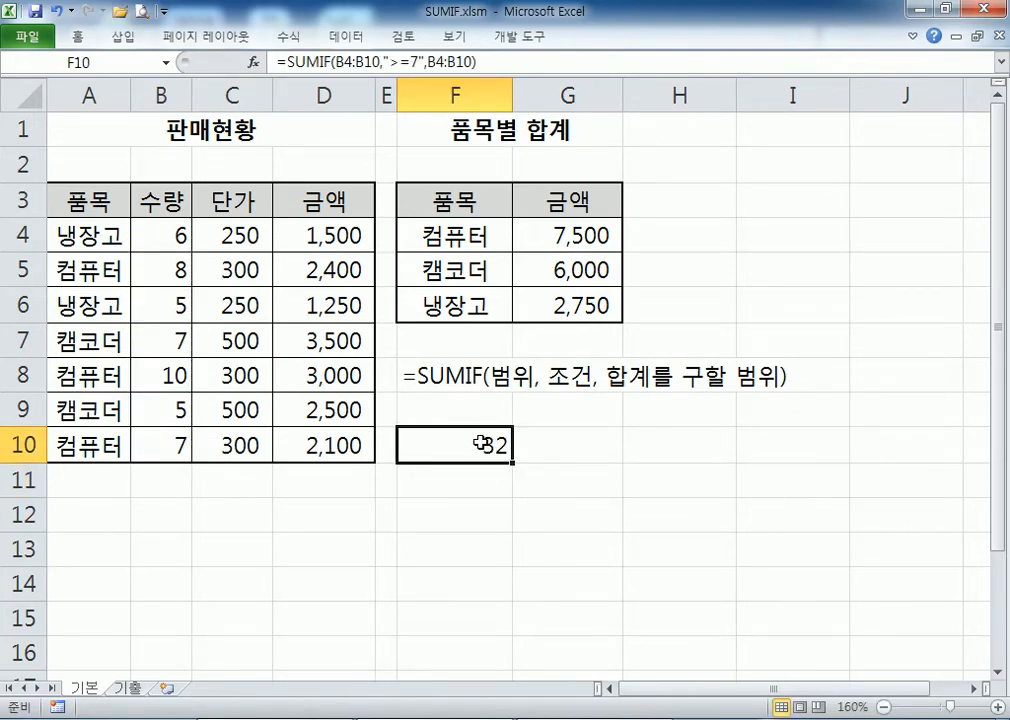
double_click(481, 441)
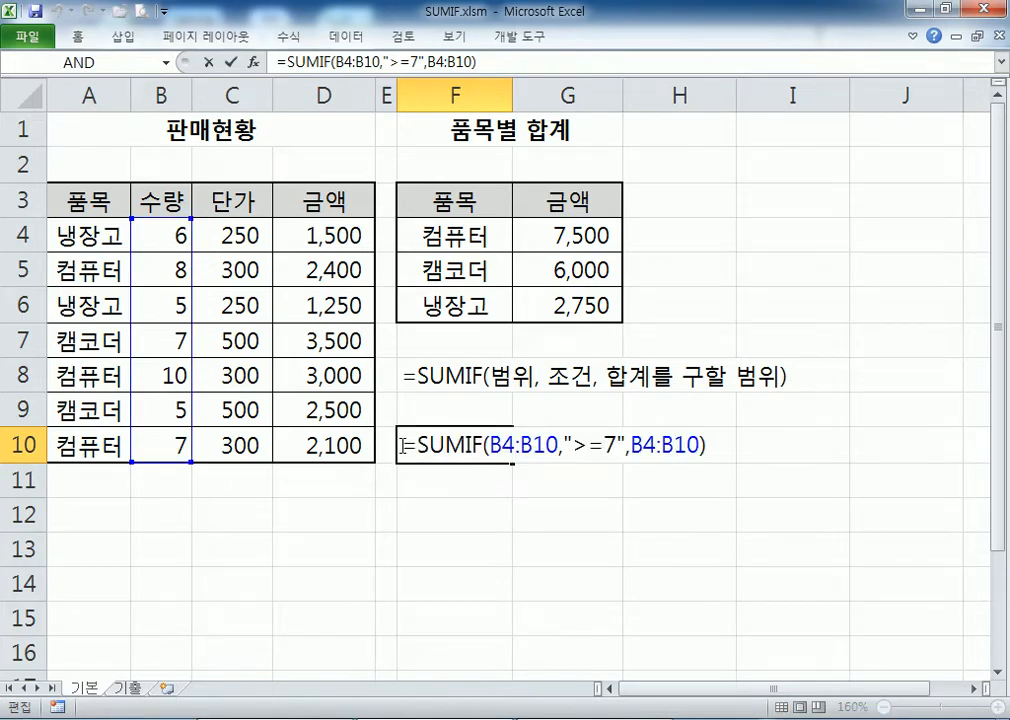
drag(402, 446, 837, 467)
key(ctrl+c)
key(Escape)
double_click(465, 485)
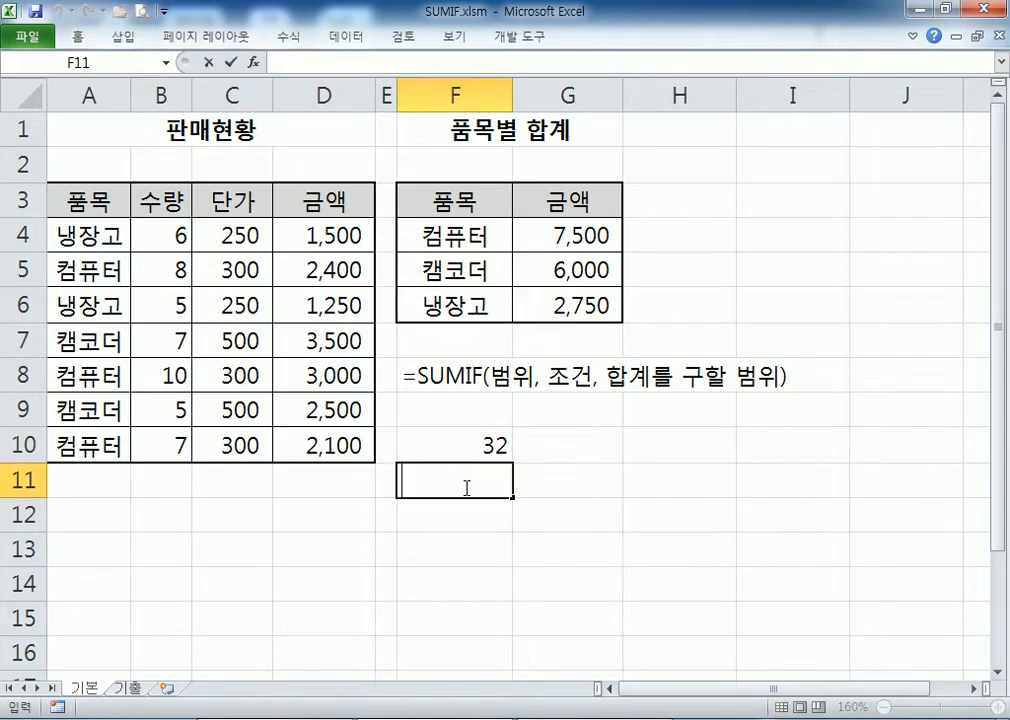
key(ctrl+v)
Step: Remove the sum range argument from the F11 formula so that it reads =SUMIF(B4:B10,">=7")
drag(628, 481, 700, 481)
key(BackSpace)
key(BackSpace)
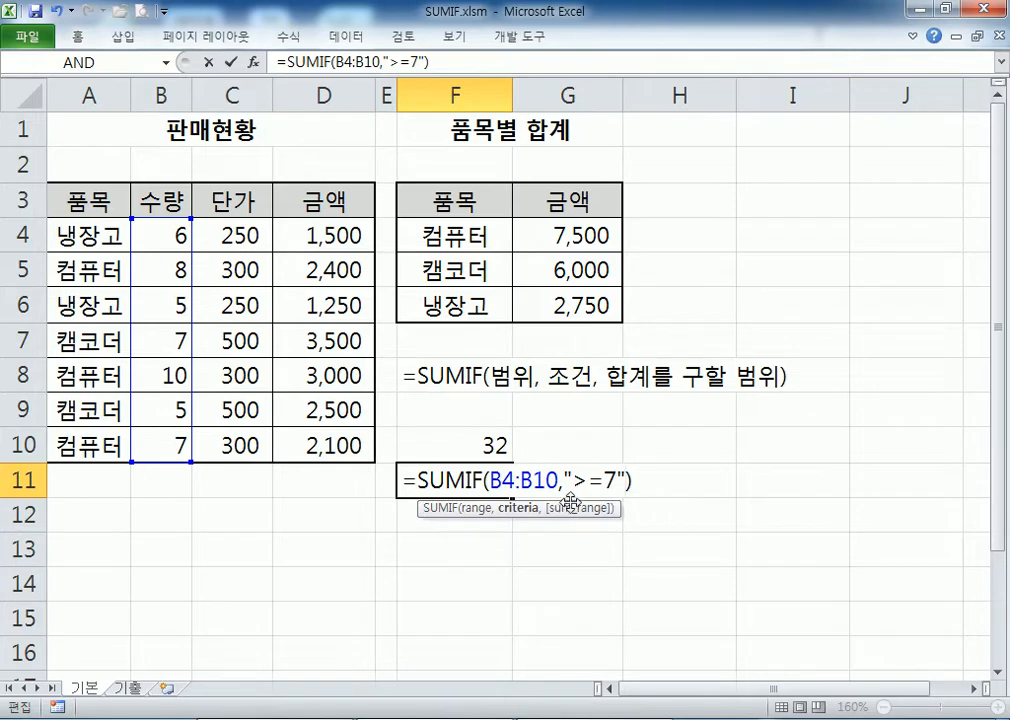
key(Return)
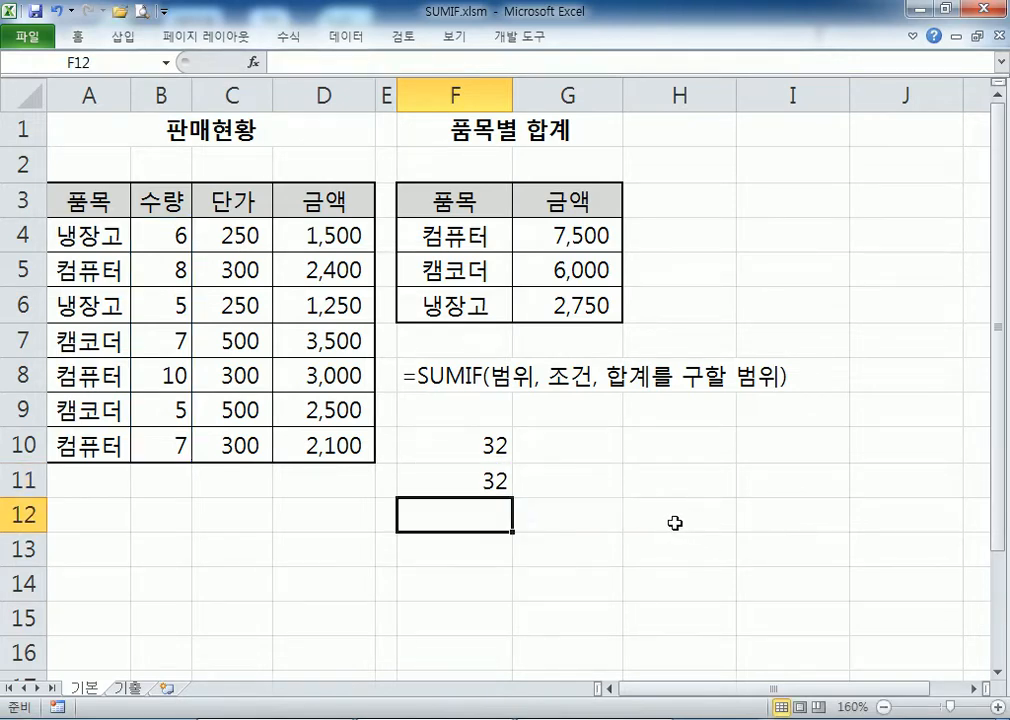
Step: Convert the formulas in F10 and F11 to plain text so that each cell displays its formula
click(458, 447)
key(F2)
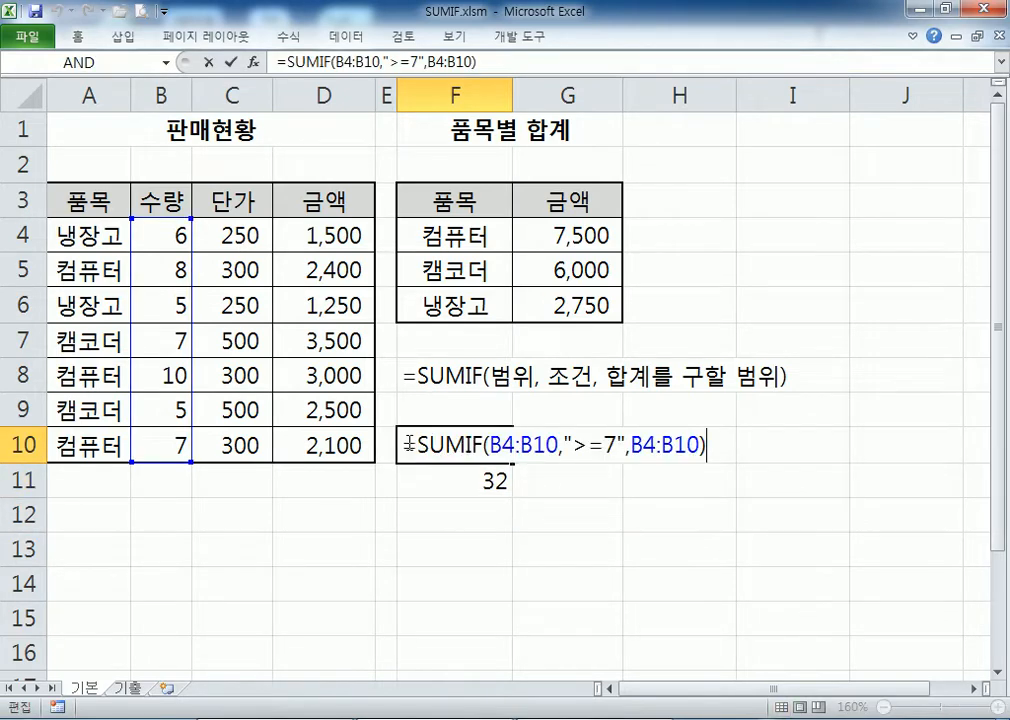
click(408, 476)
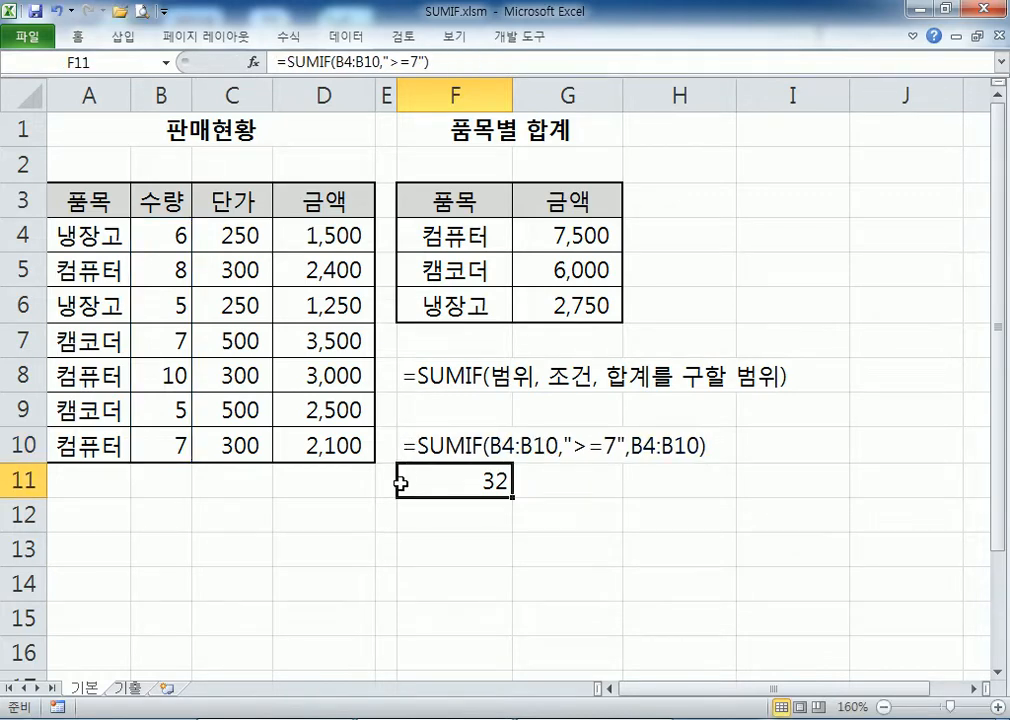
key(F2)
key(Return)
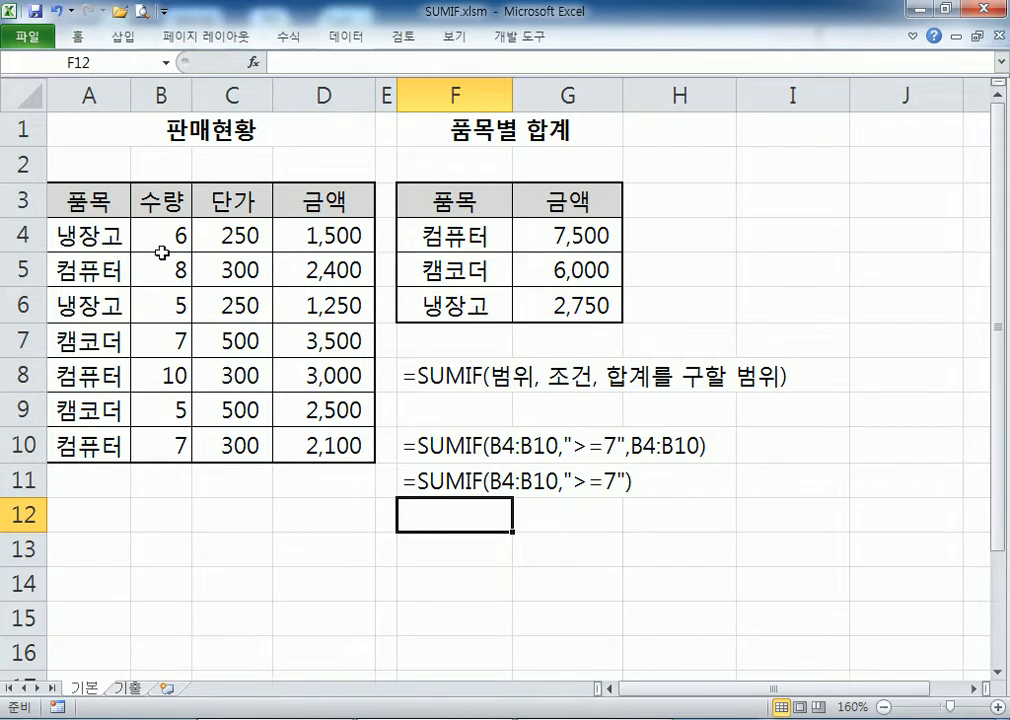
Step: Examine the 수량 range B4:B10 and go through its entries of 7 or more in B5, B7, B8 and B10
drag(160, 245, 165, 440)
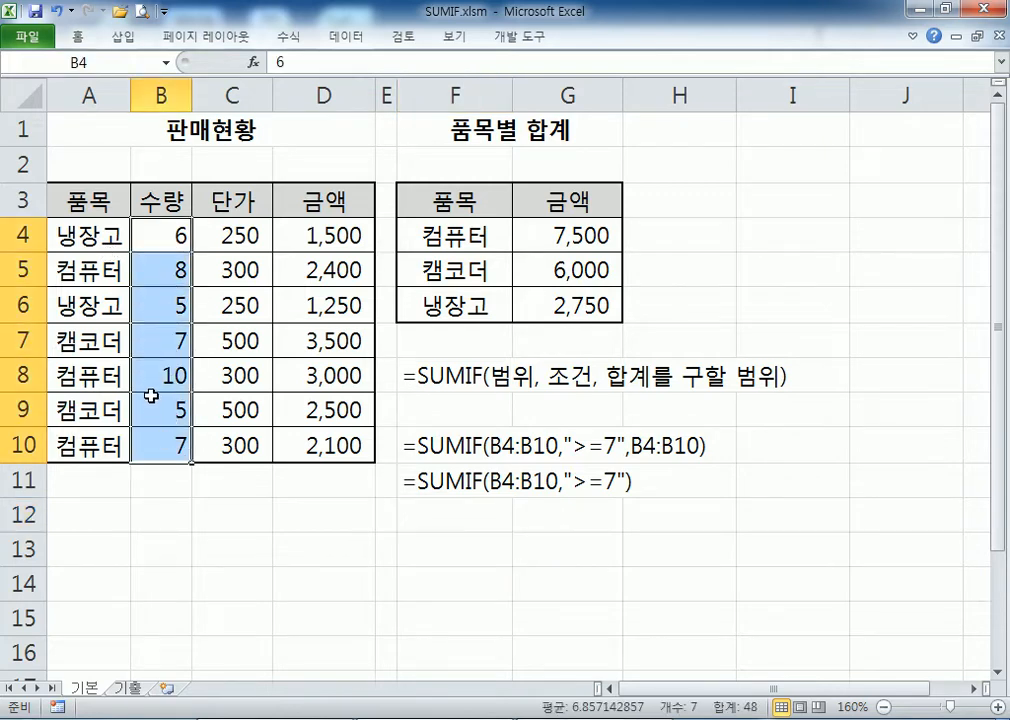
click(149, 273)
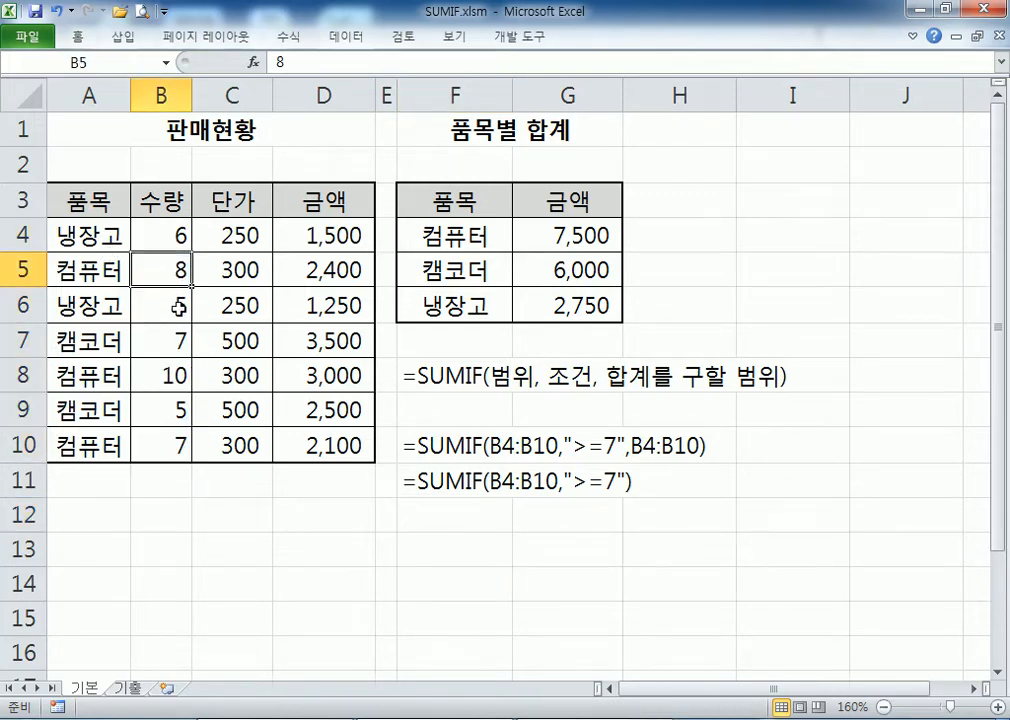
click(146, 338)
click(167, 375)
click(168, 446)
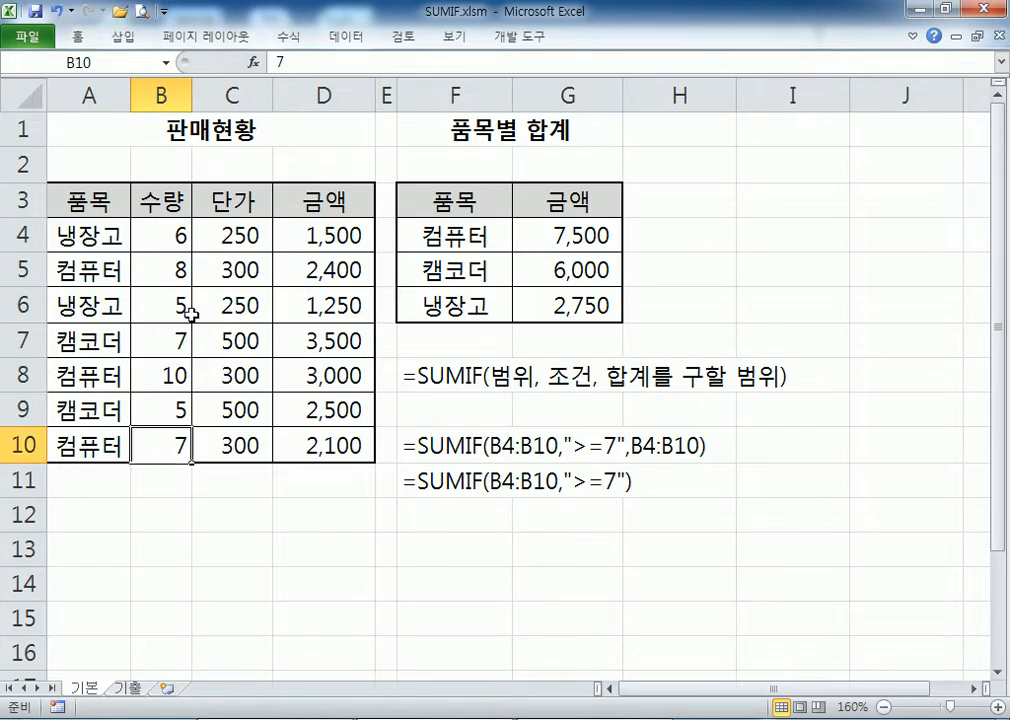
click(170, 268)
click(173, 338)
click(162, 376)
click(148, 446)
click(150, 268)
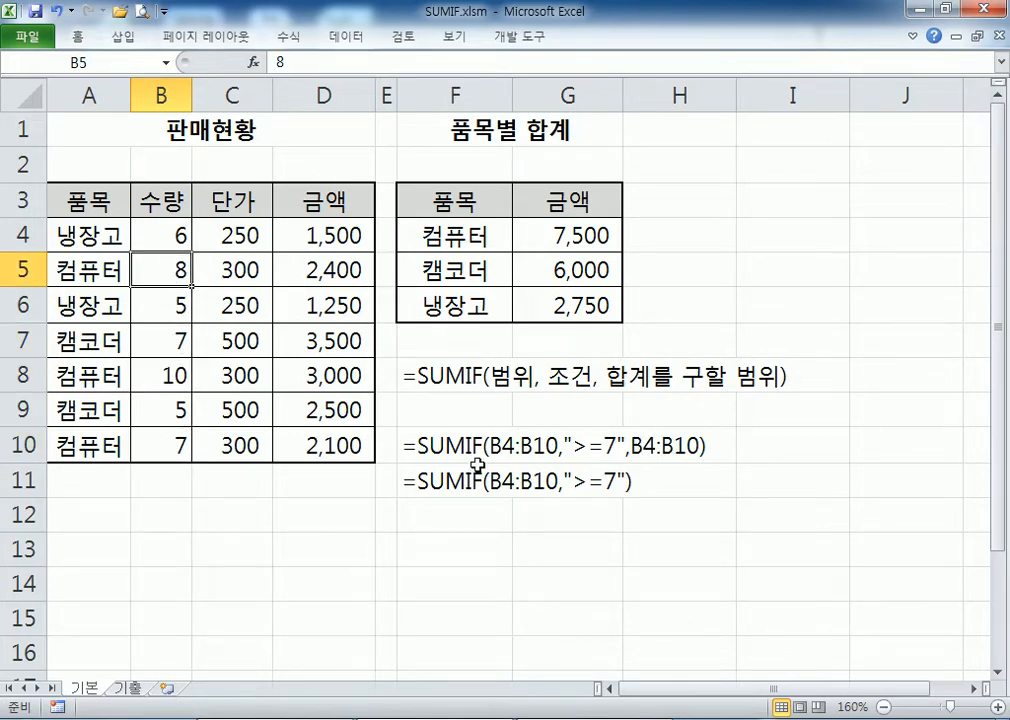
drag(158, 230, 178, 442)
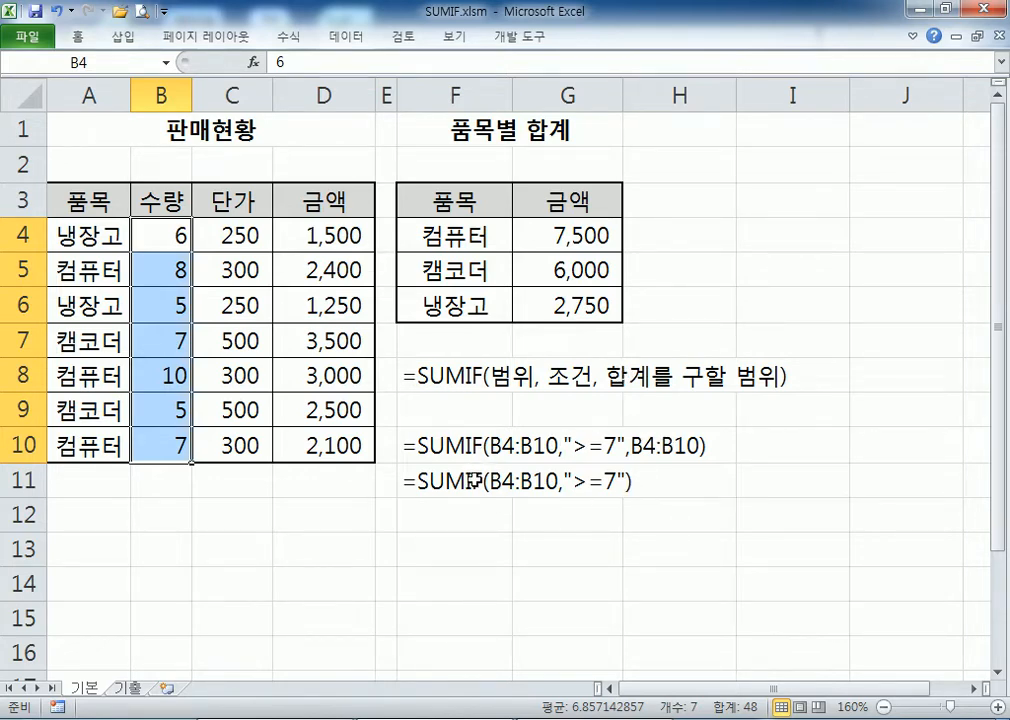
Step: Select the 수량 cells B5, B7, B8 and B10 together to check their combined sum
click(140, 264)
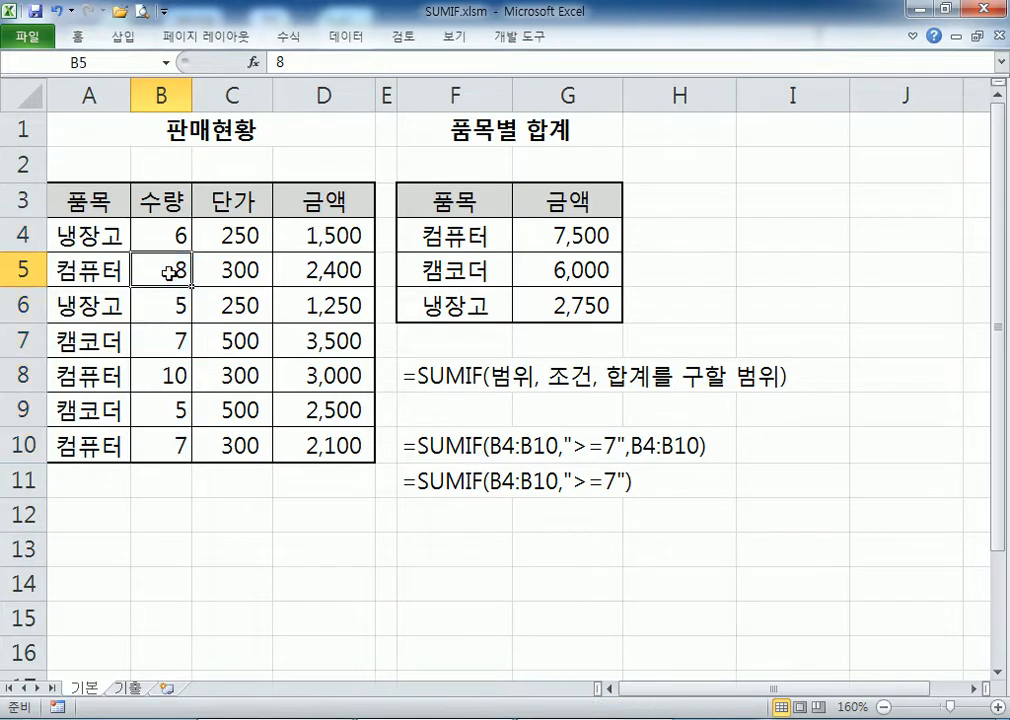
click(163, 338)
click(153, 378)
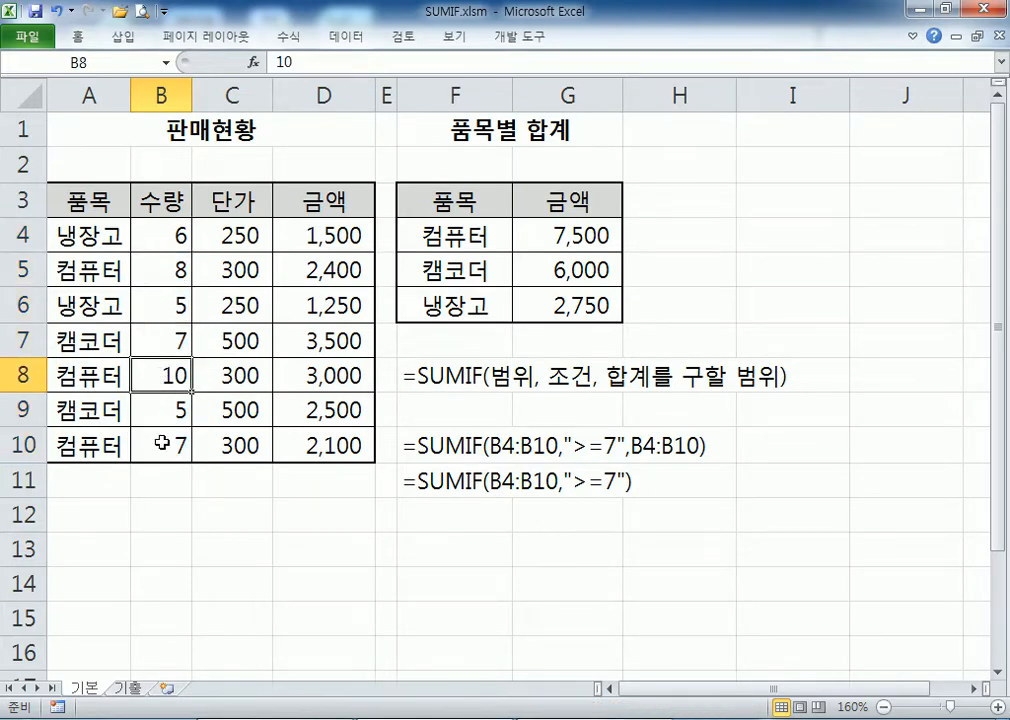
click(158, 445)
ctrl+click(163, 372)
ctrl+click(152, 338)
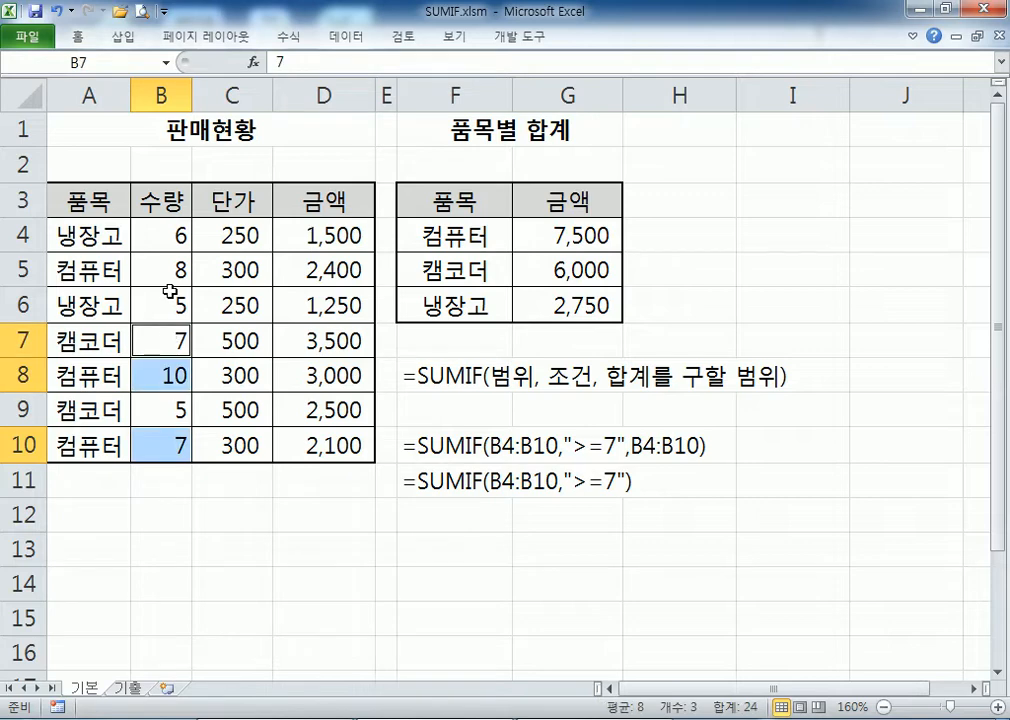
ctrl+click(169, 271)
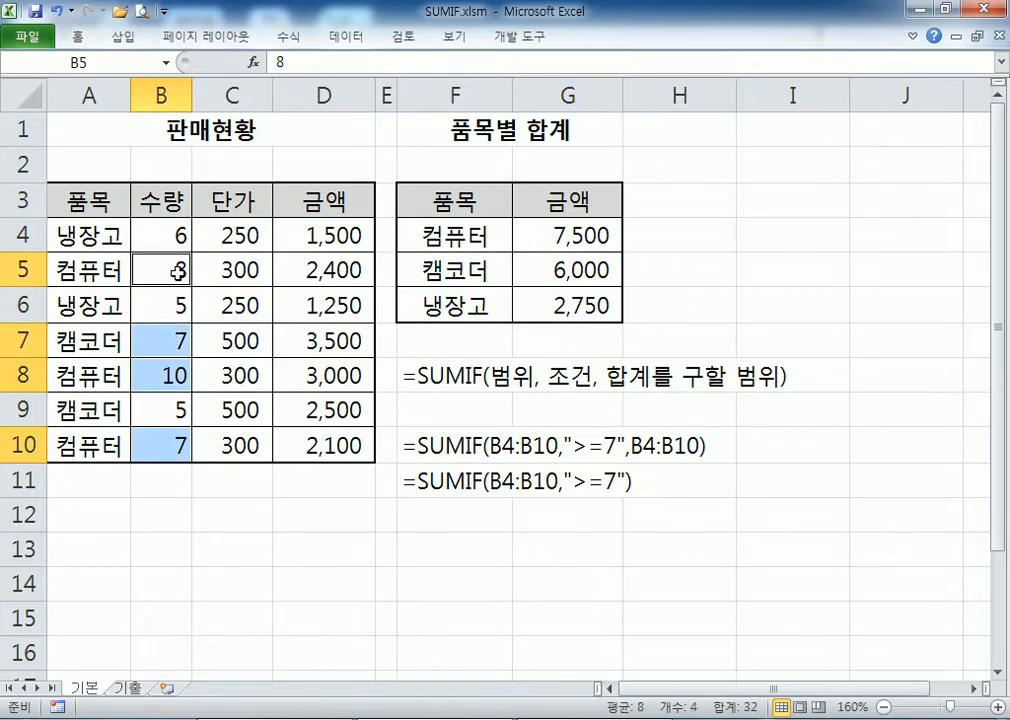
click(343, 528)
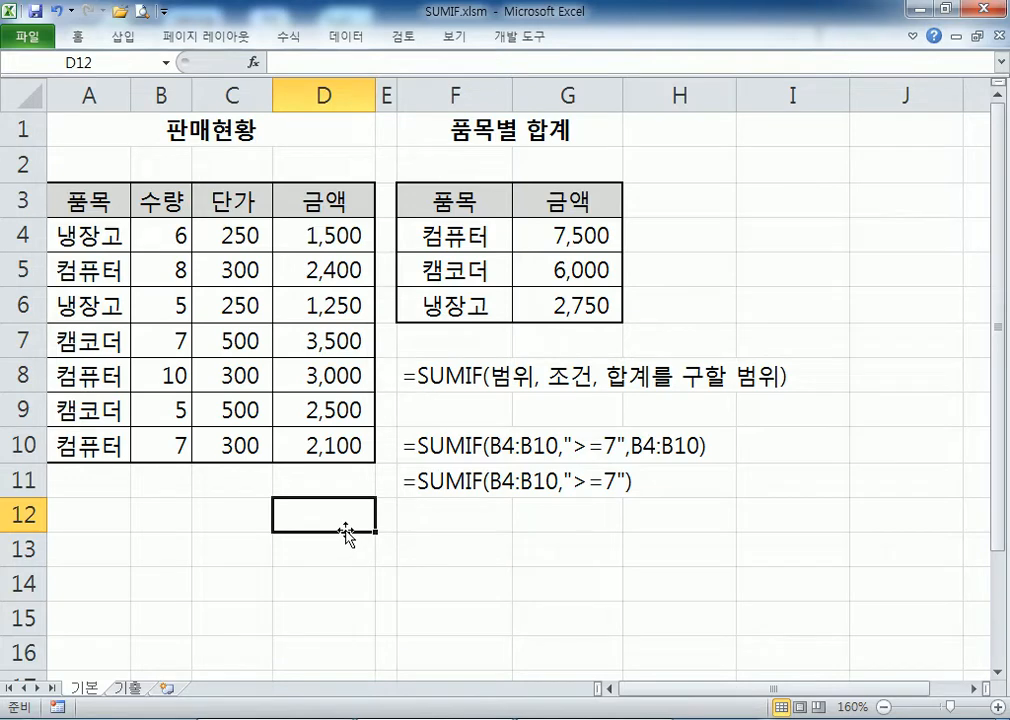
Step: Review the 품목 and 금액 data ranges and inspect the SUMIF formula in G4 without changing it
drag(97, 236, 78, 440)
drag(334, 235, 318, 446)
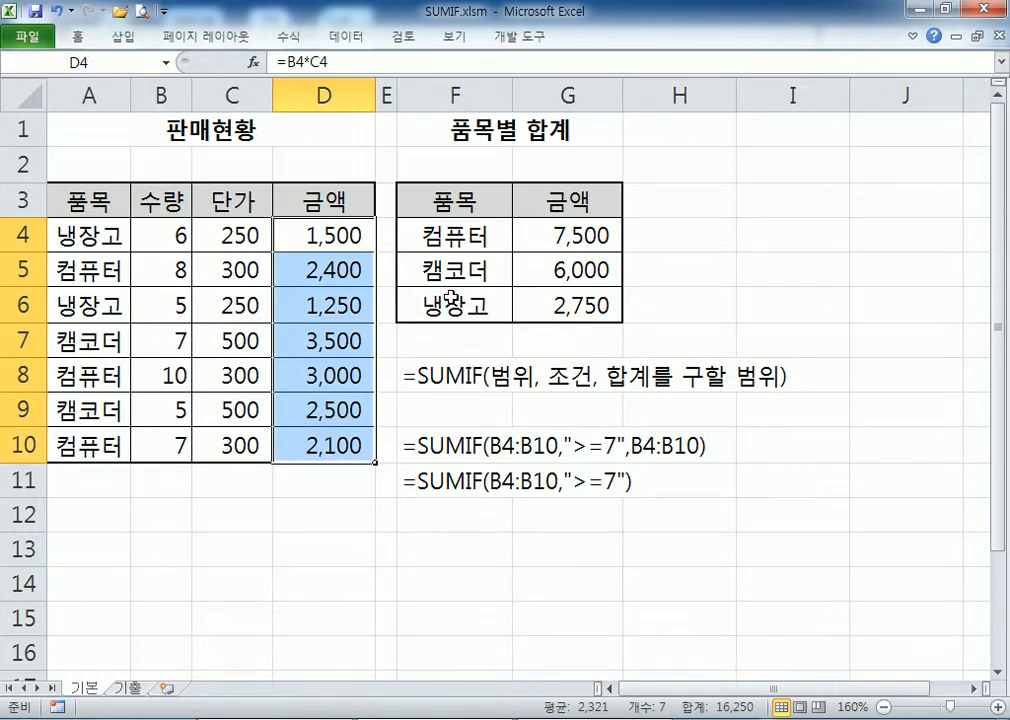
drag(112, 240, 72, 410)
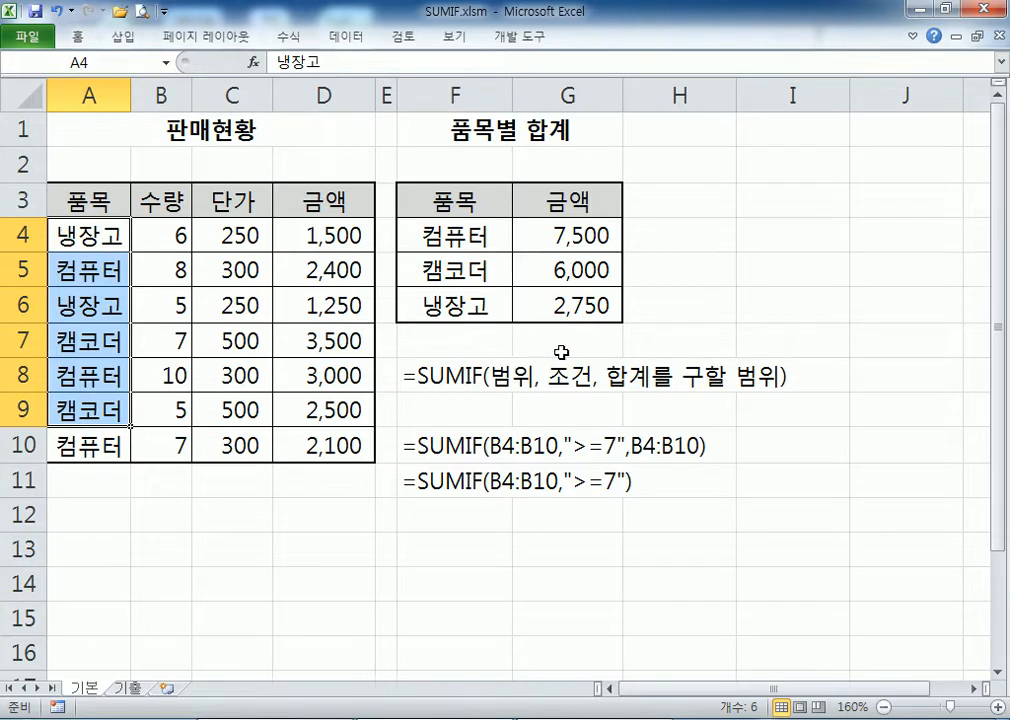
double_click(545, 236)
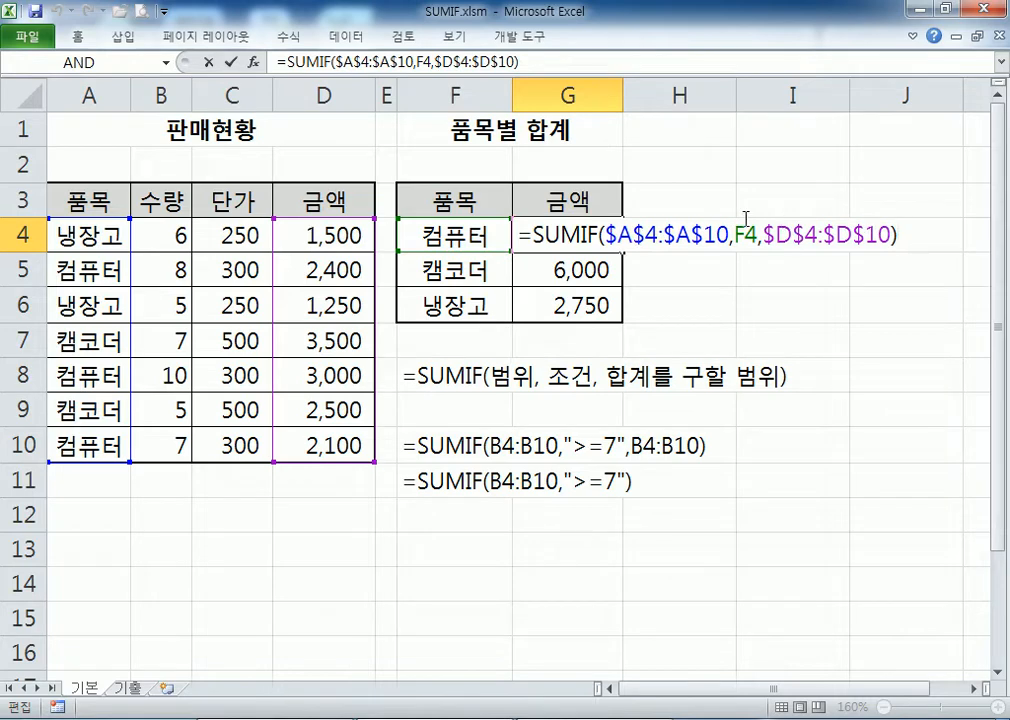
key(Escape)
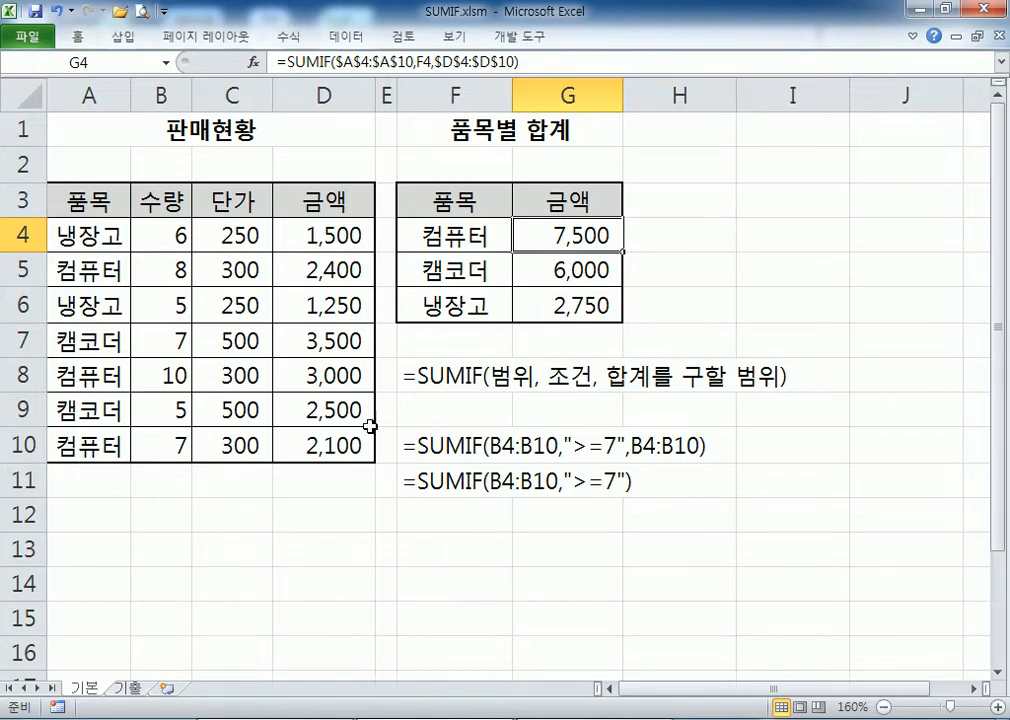
Step: Switch to the 기출 sheet and look over the 직위, 목표액 and 실적 data in the performance table
click(129, 688)
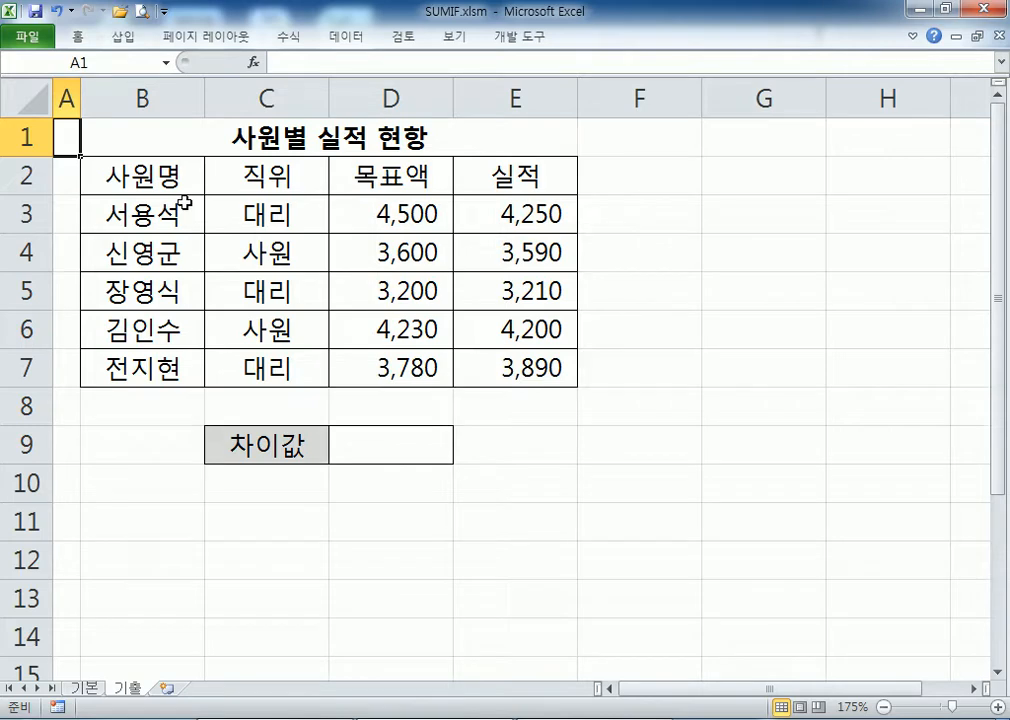
drag(243, 207, 370, 214)
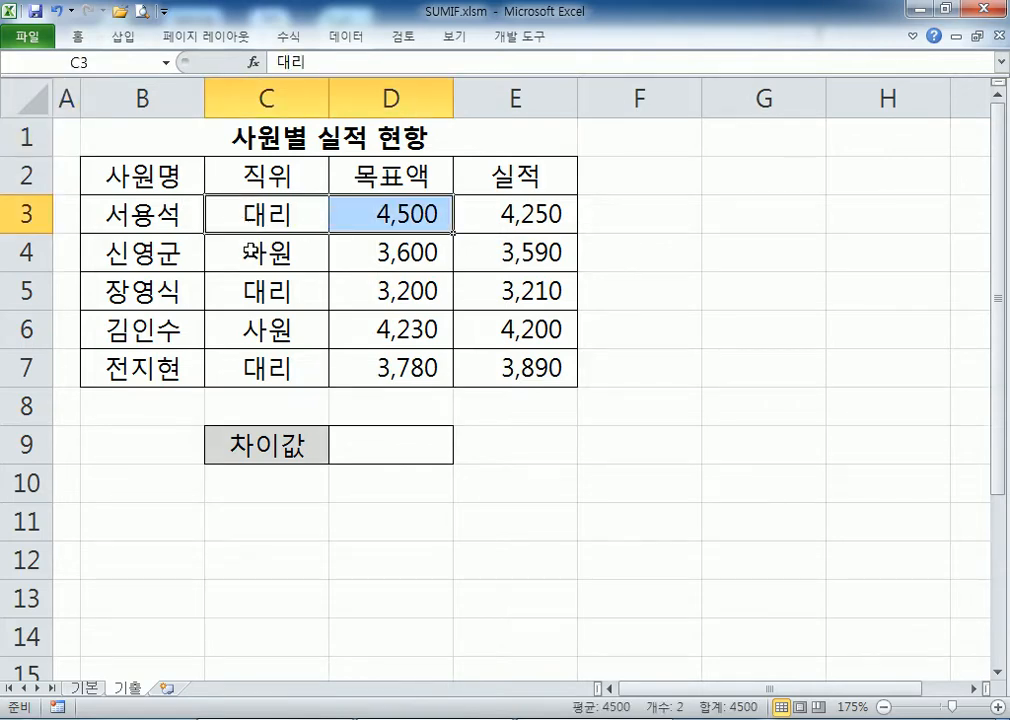
click(250, 252)
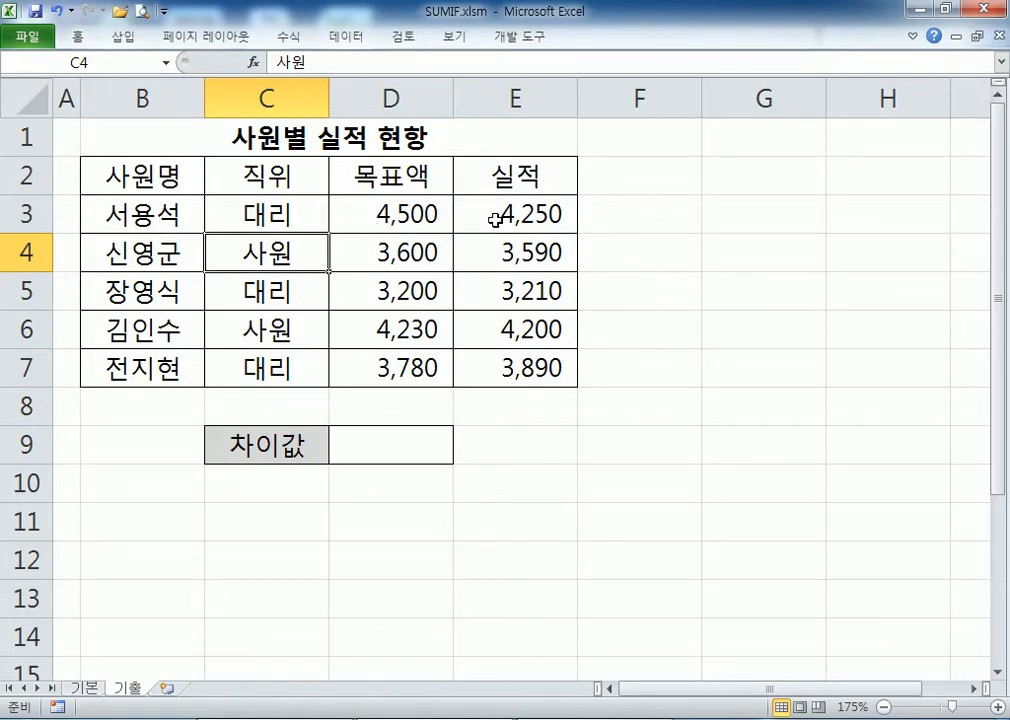
drag(505, 214, 500, 376)
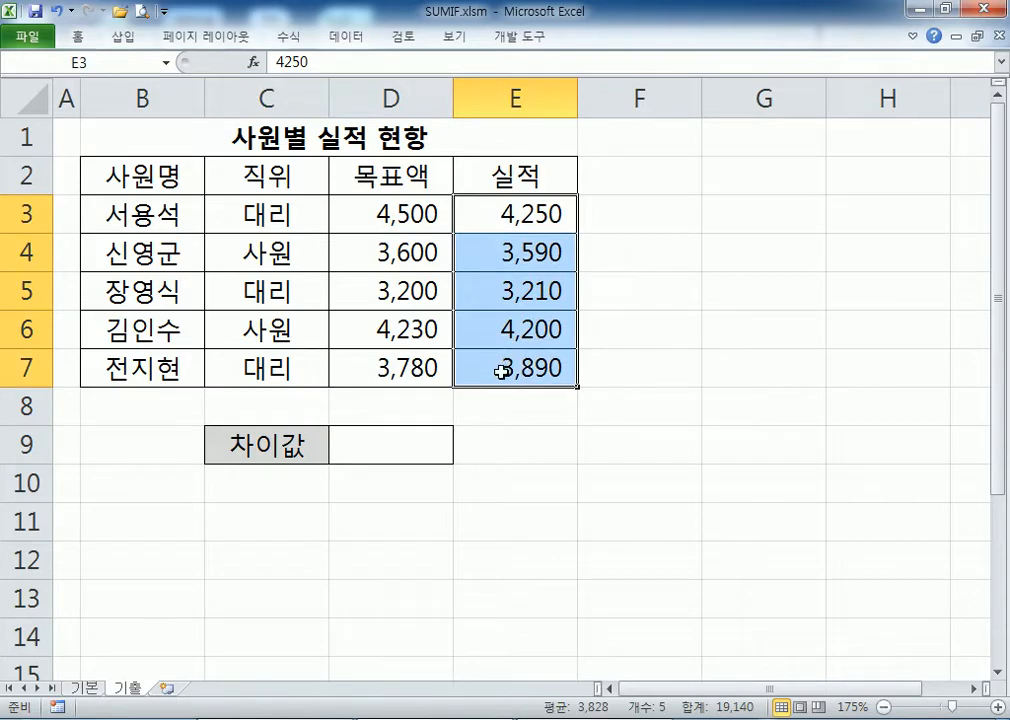
Step: Enter the note "* 차이 : 큰 값과 작은 값의 차이" in F3
click(665, 212)
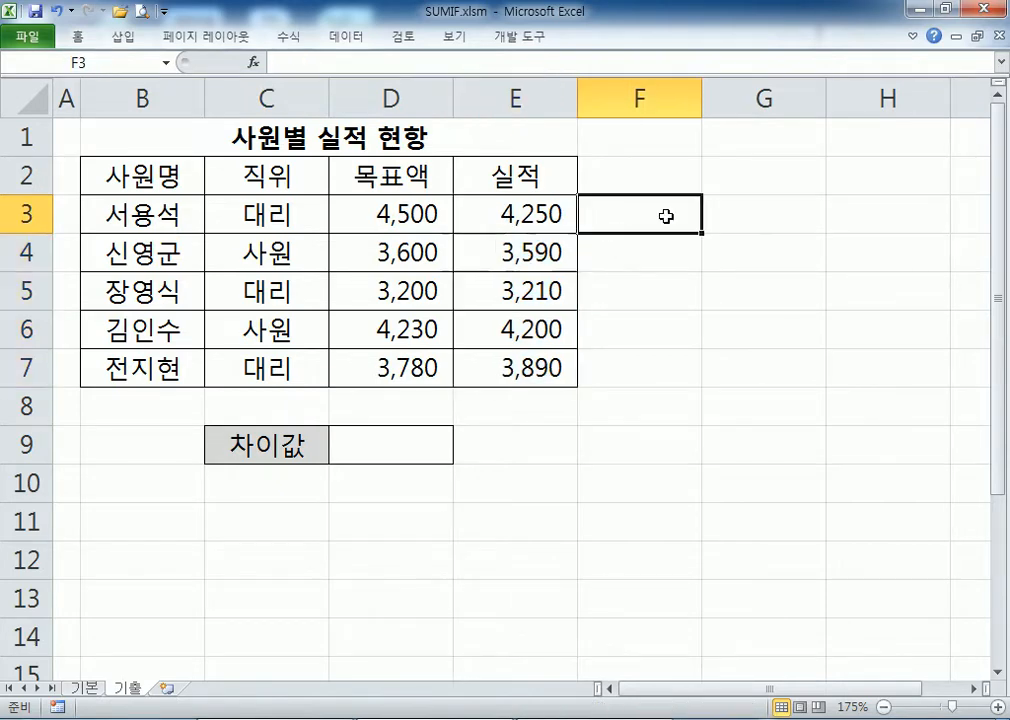
text(* CK)
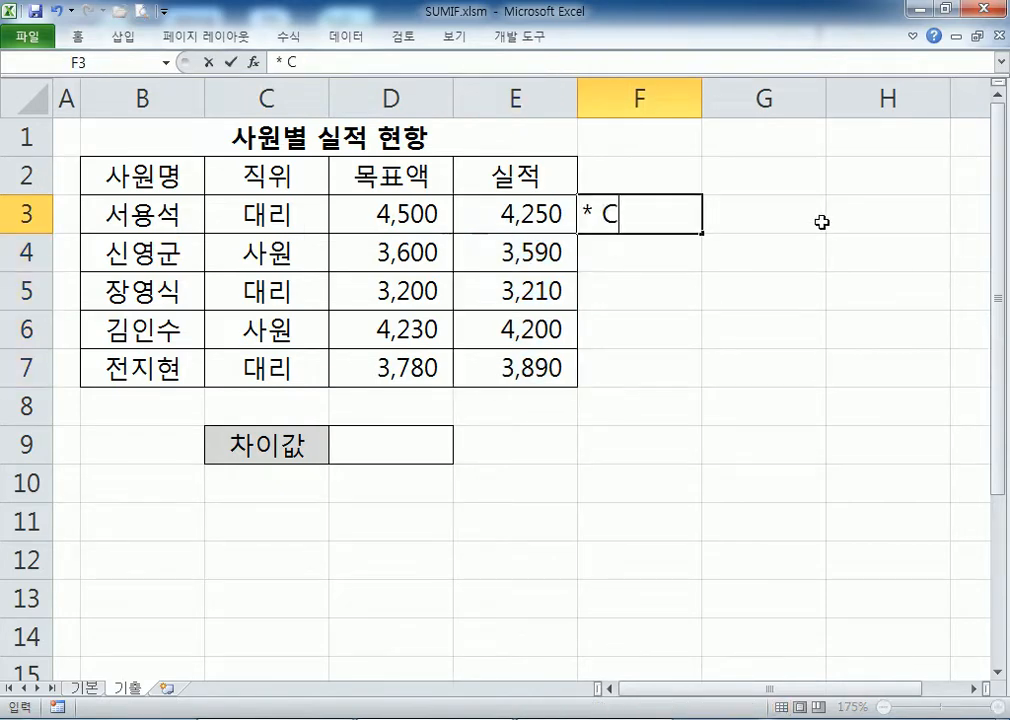
key(BackSpace)
key(BackSpace)
text(차이)
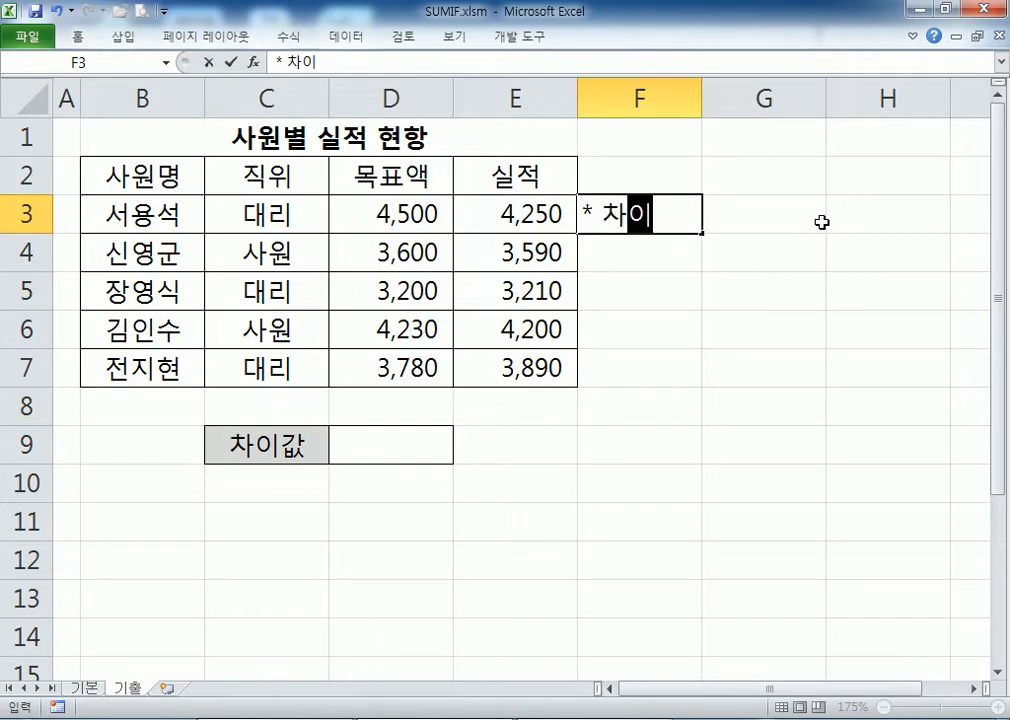
text( : 크ㄴ 값과 자)
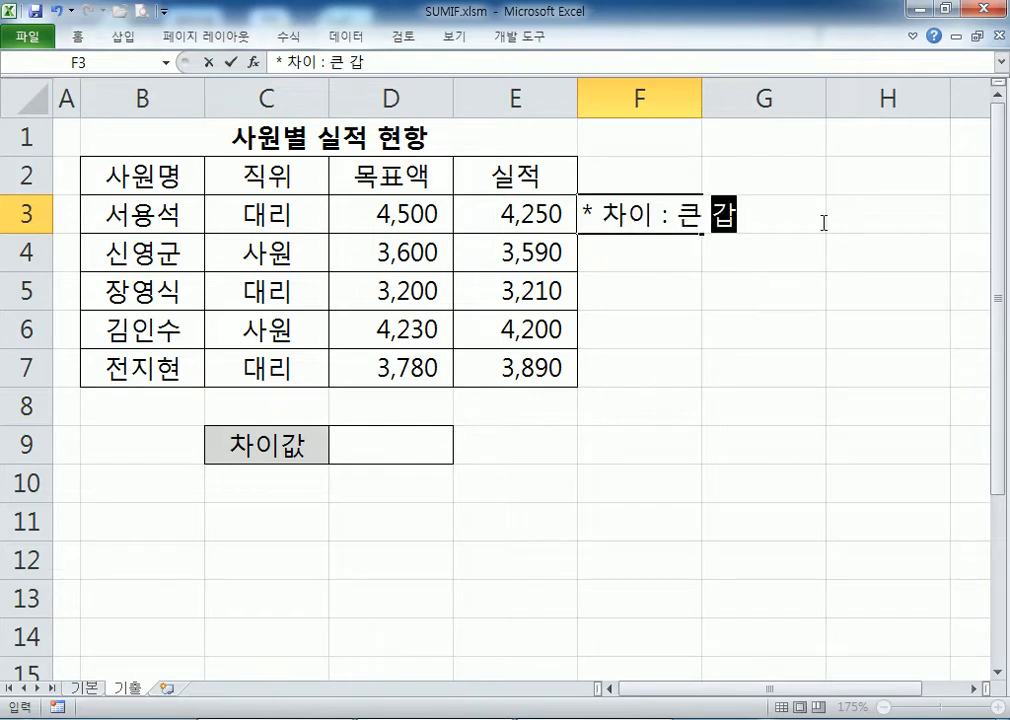
text(ㄱ으낙)
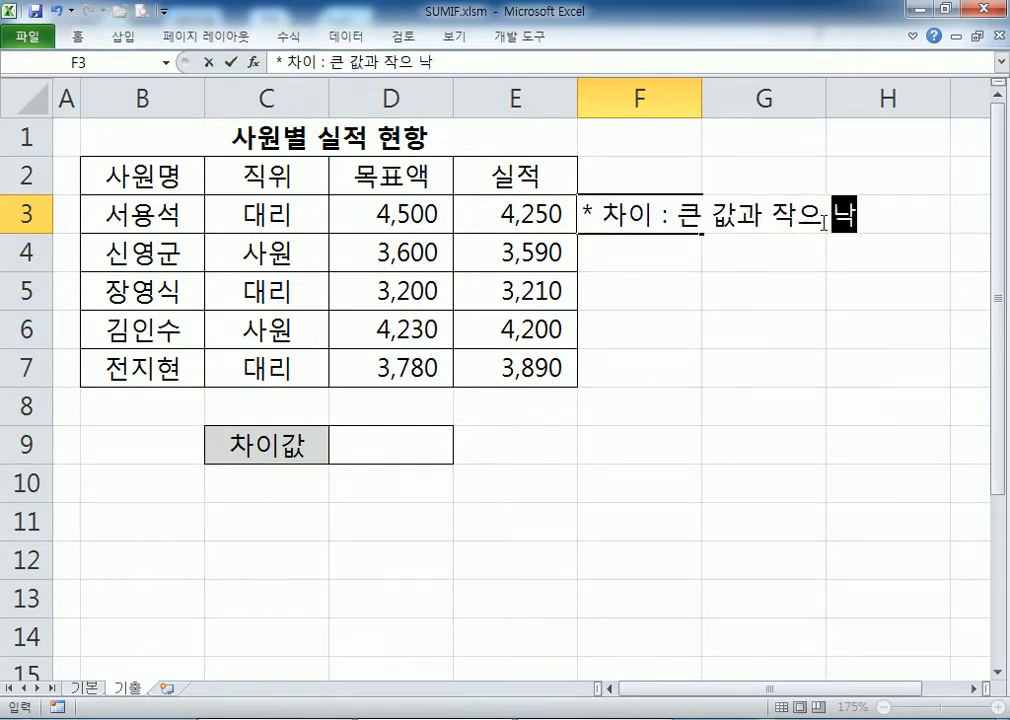
key(BackSpace)
key(BackSpace)
key(BackSpace)
key(BackSpace)
text(은 값의 )
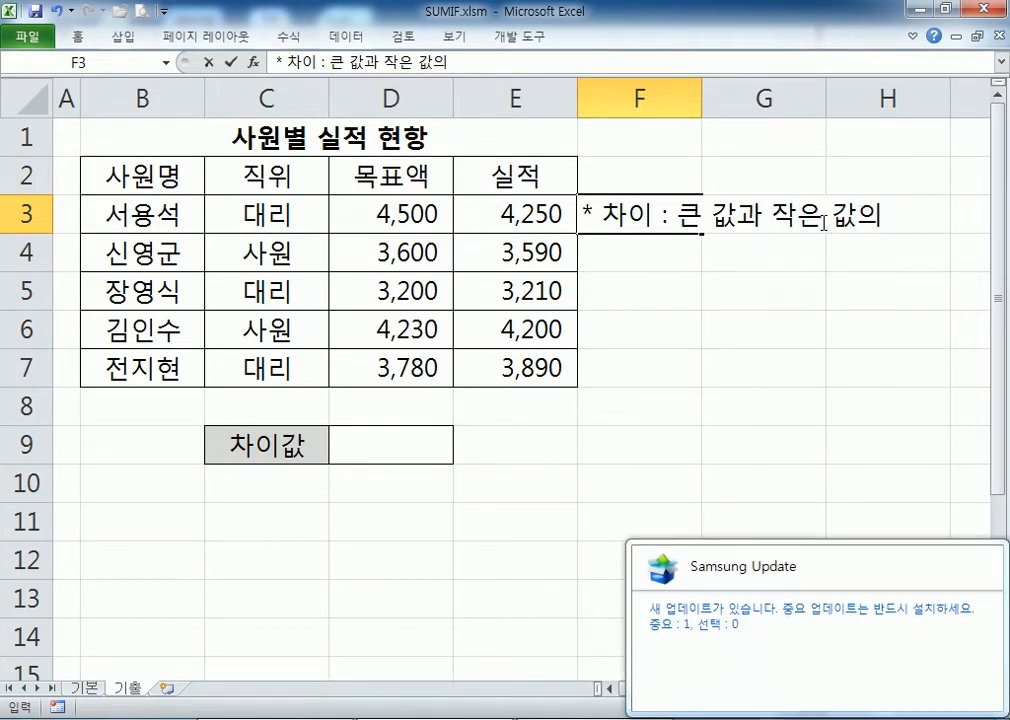
text(차이)
key(Return)
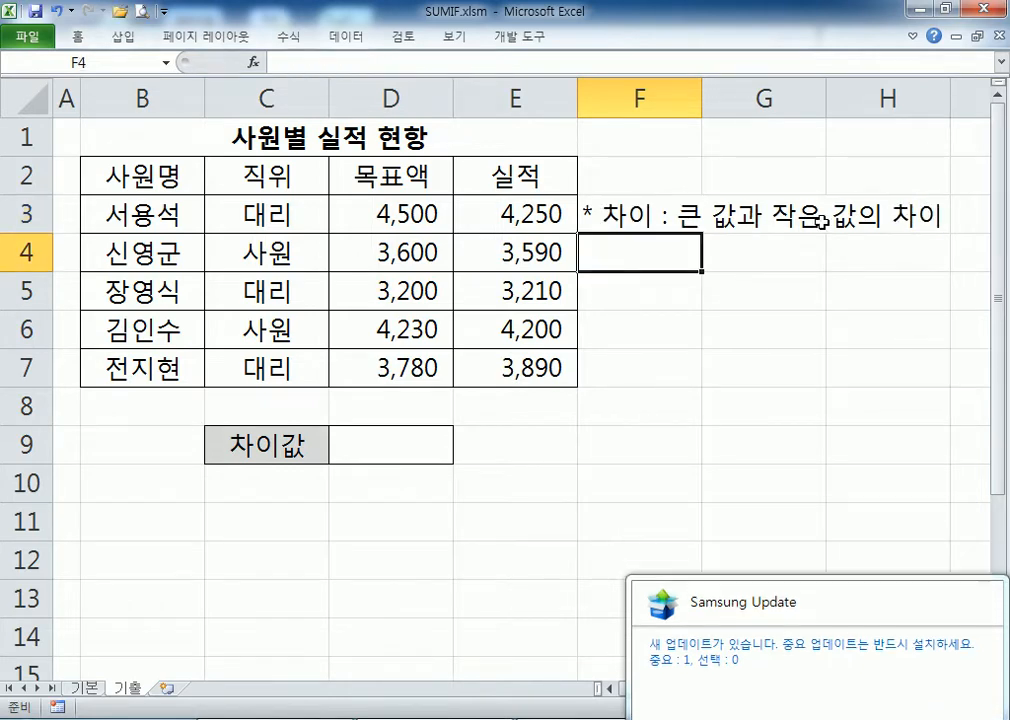
key(Up)
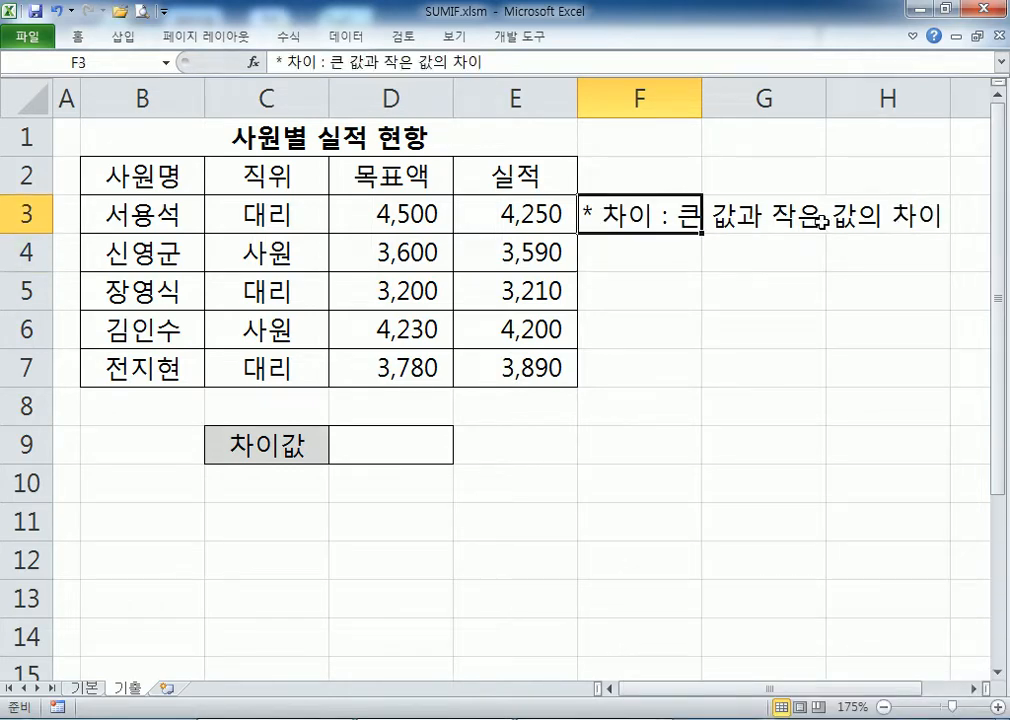
key(Right)
key(Down)
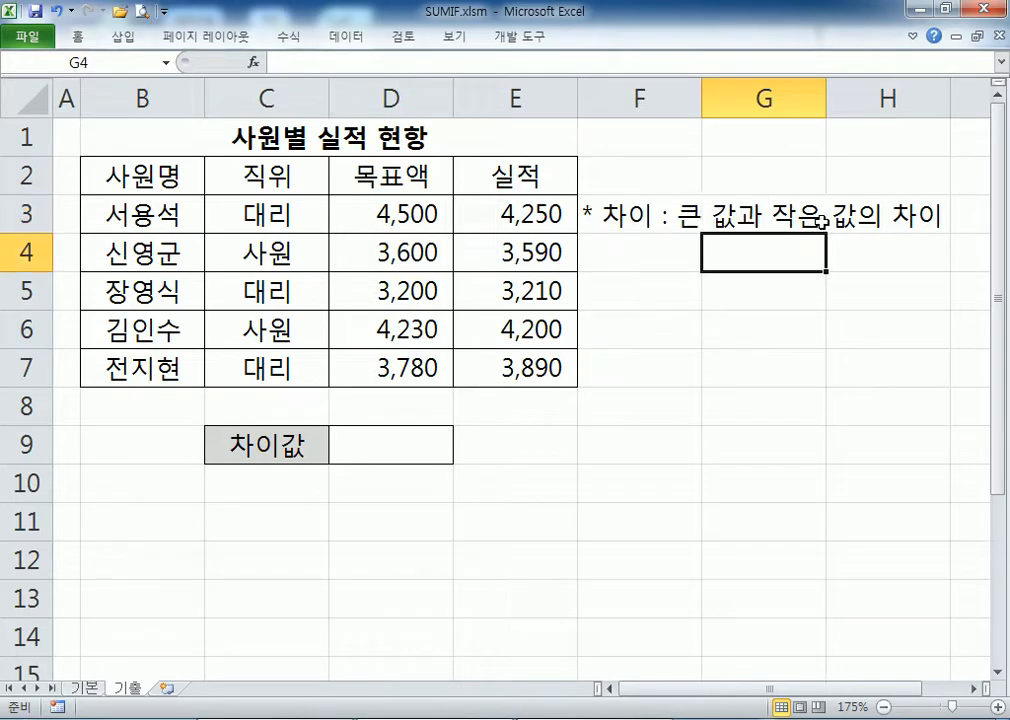
Step: Enter "= 큰 값 - 작은 값" in F4 as plain text rather than as a formula
key(Left)
text(= ㅋ큰)
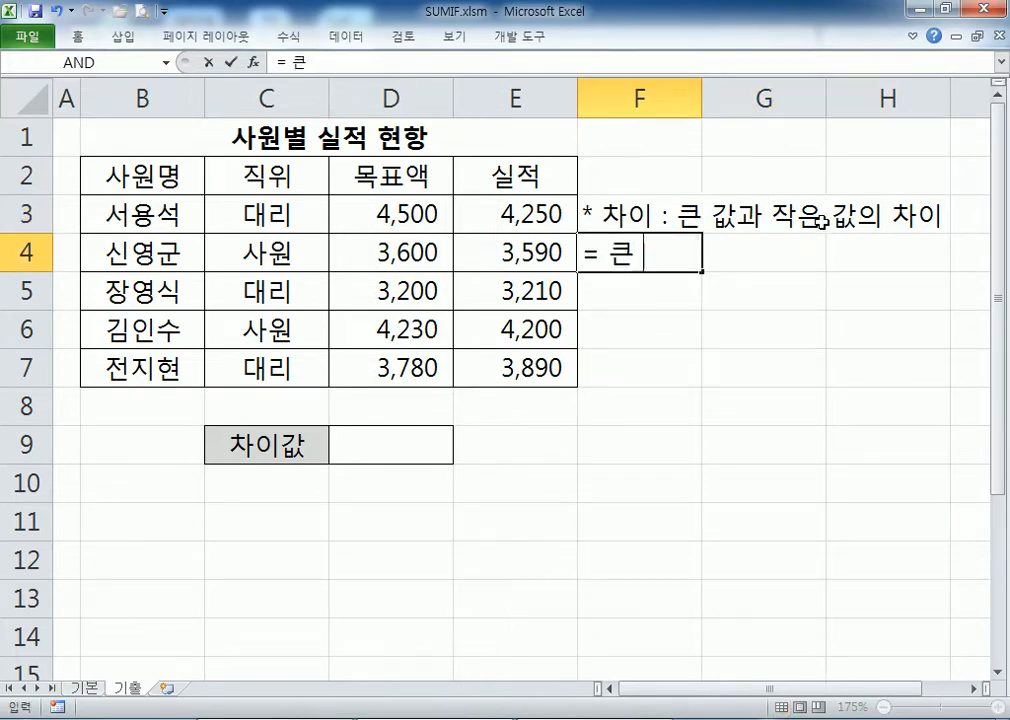
text( 값 - 작은 )
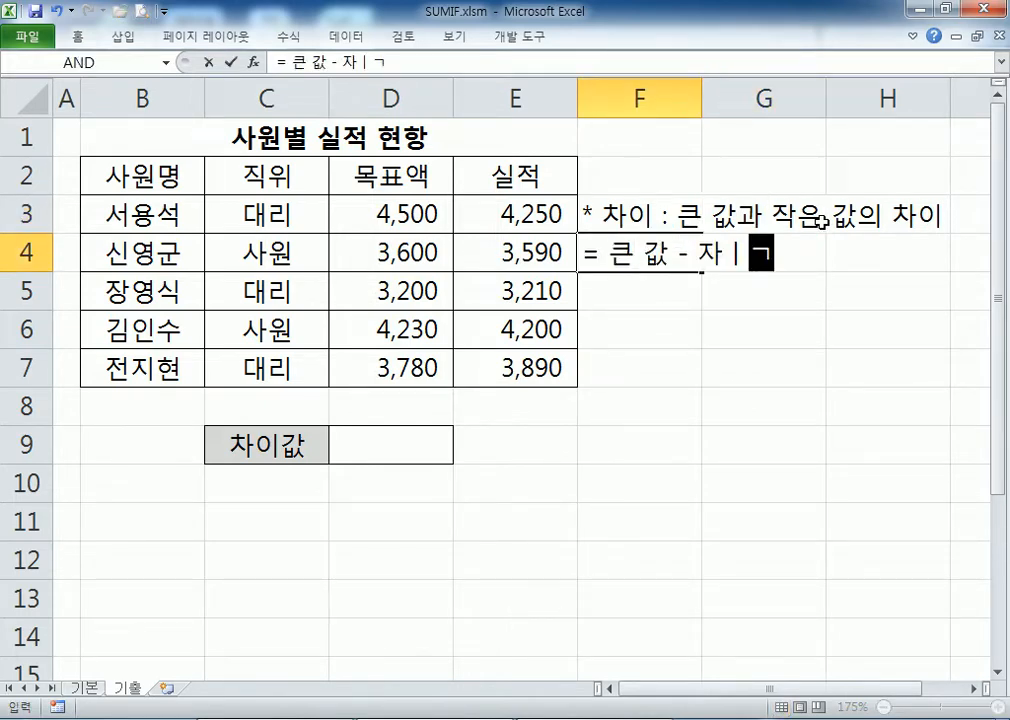
text(값)
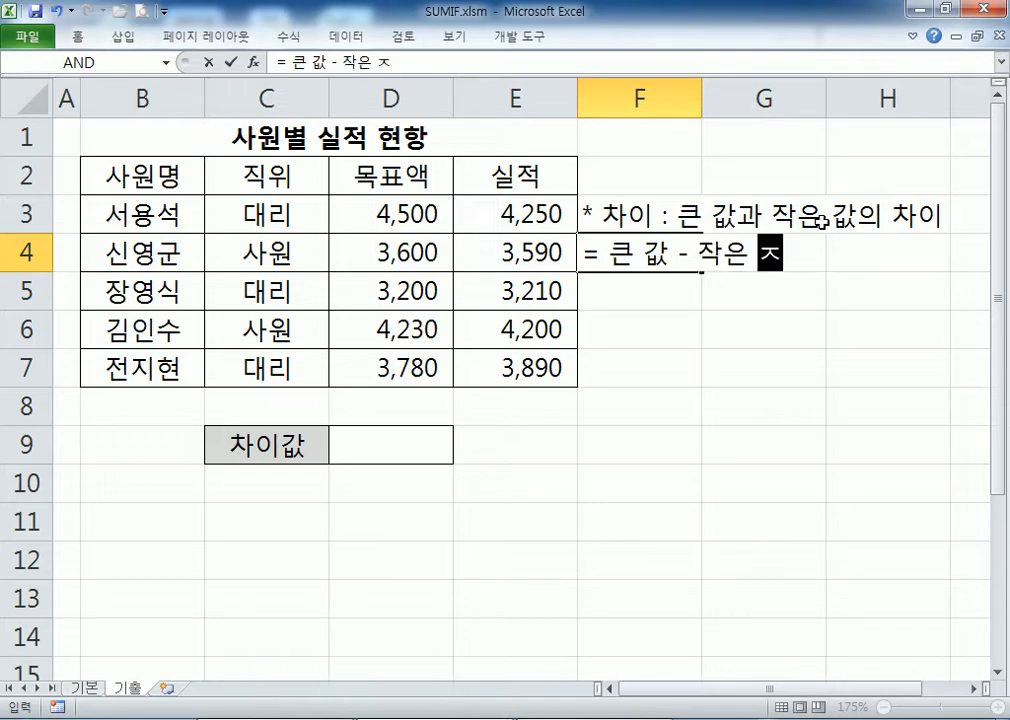
key(Home)
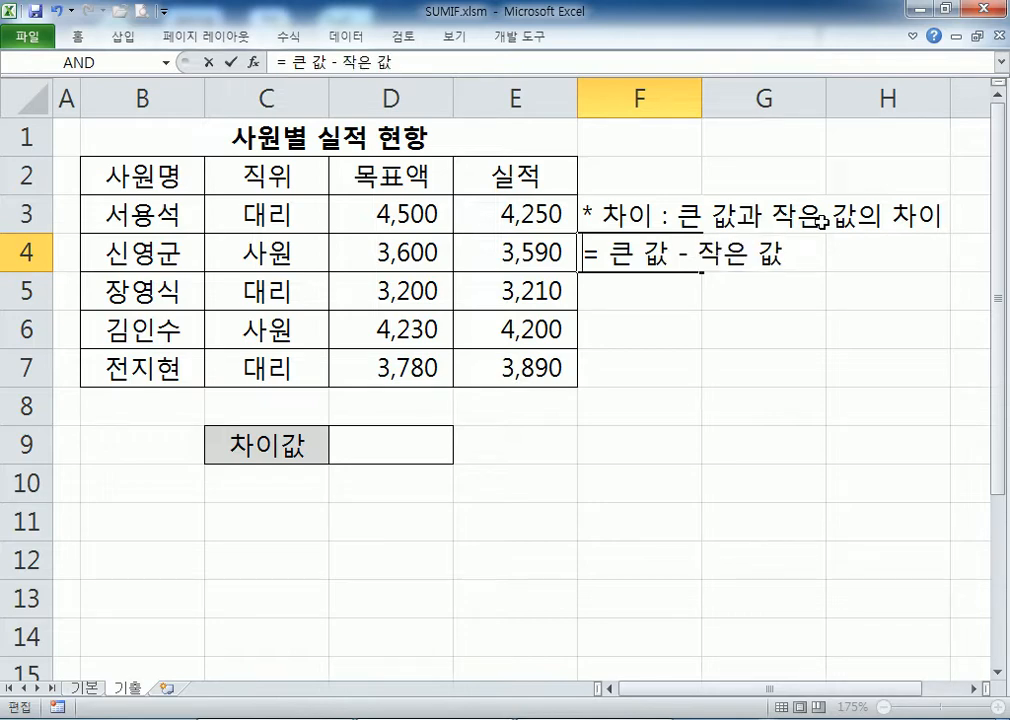
text(')
key(Return)
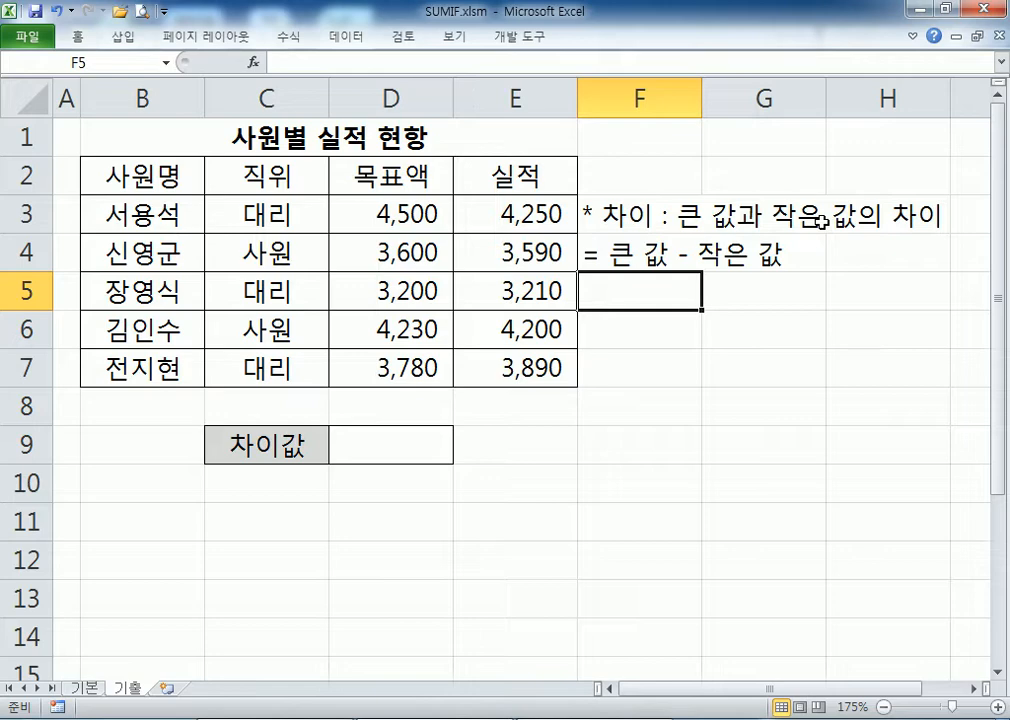
Step: Enter the note "* A와 B의 차이를 구하시오." in F6
click(615, 408)
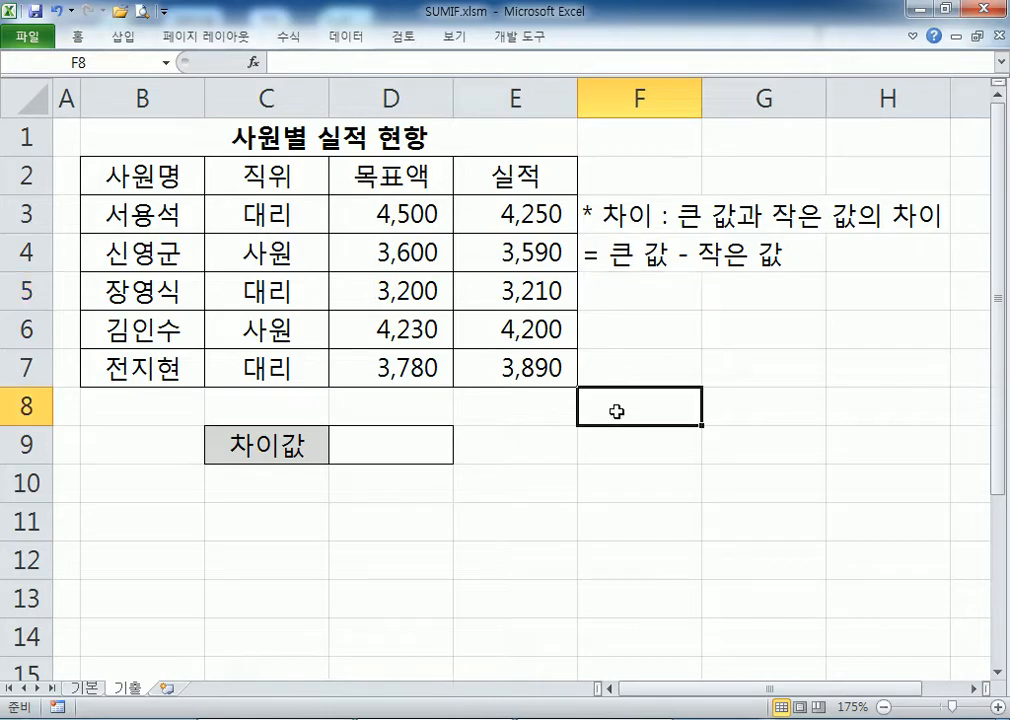
click(663, 357)
click(663, 333)
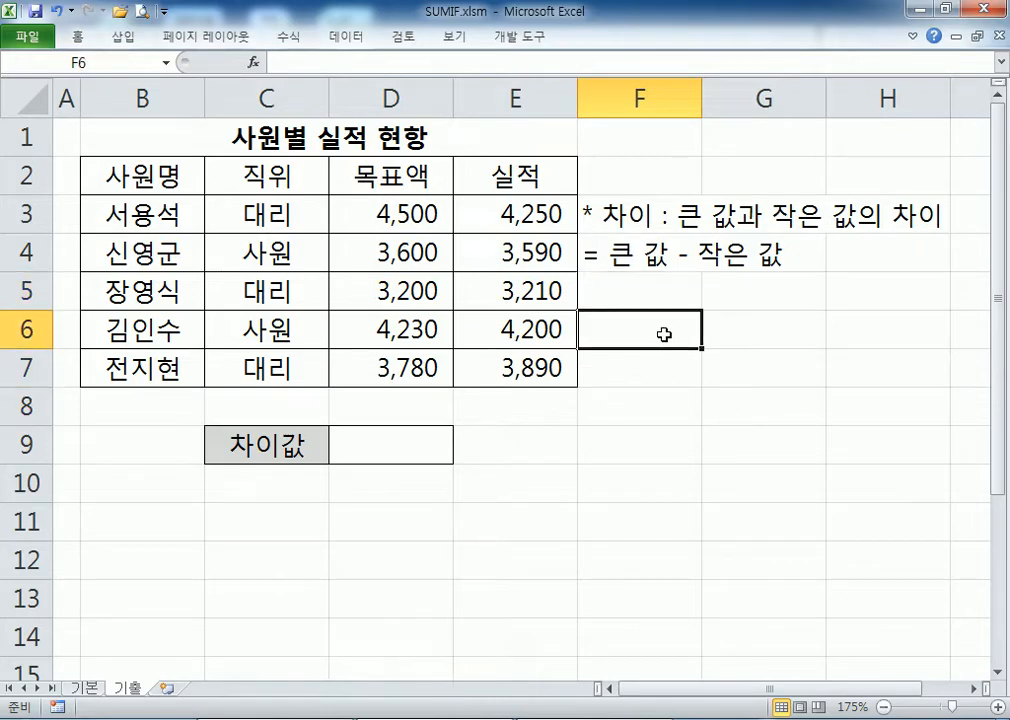
text(* a)
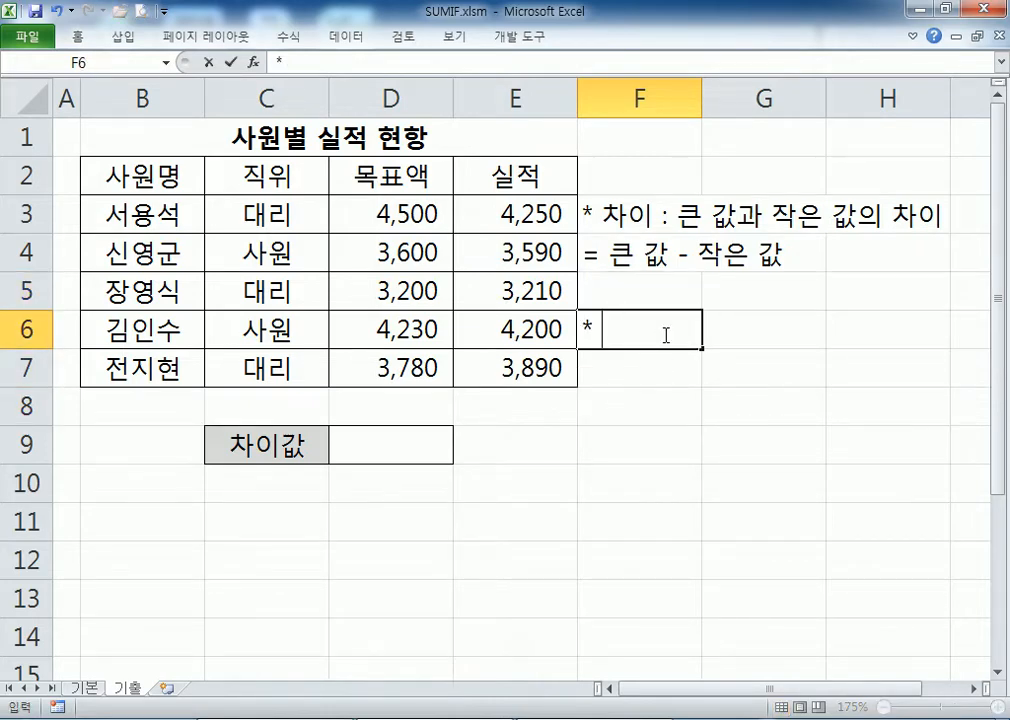
key(BackSpace)
text(ㅁ)
key(BackSpace)
text(A와 B)
text(의 차이를 구)
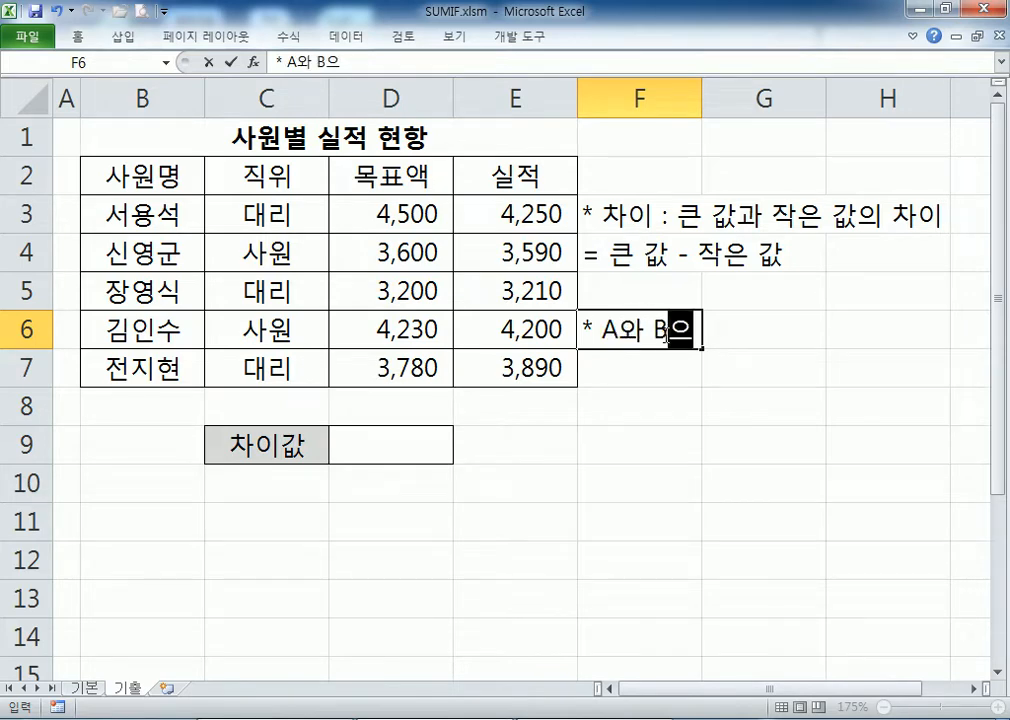
text(하시오.)
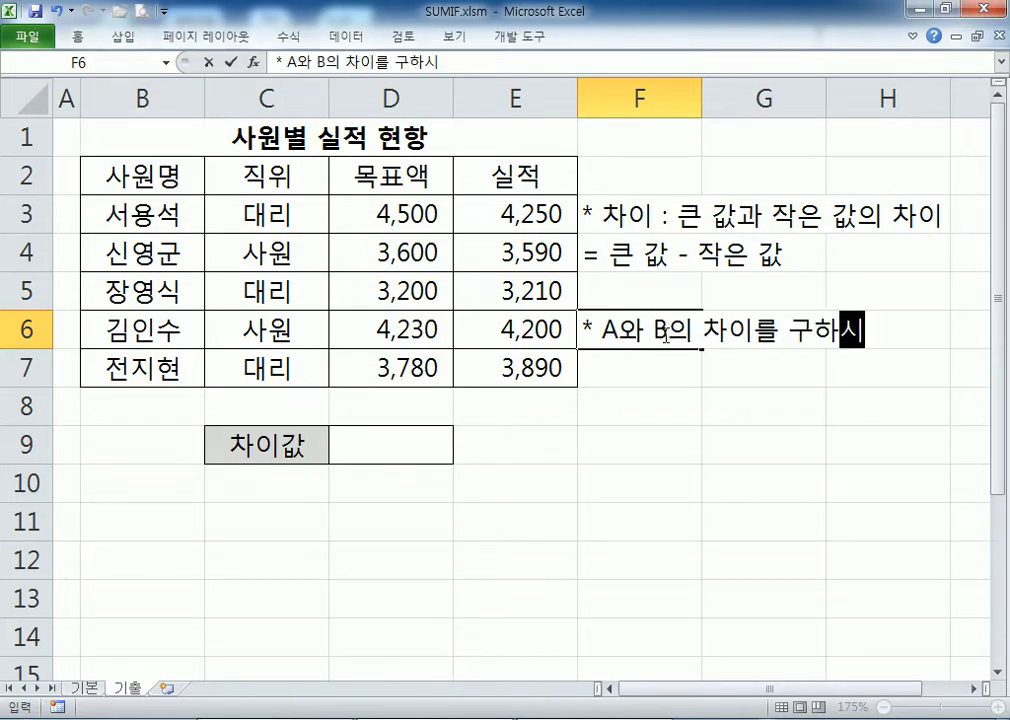
key(Return)
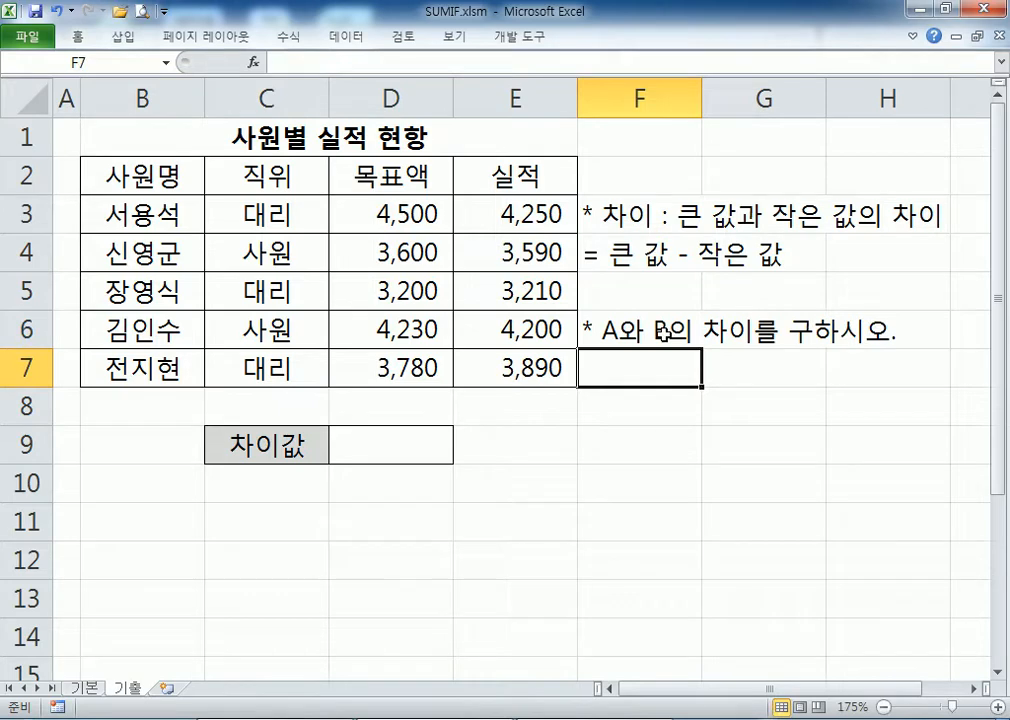
Step: Enter the example "=IF(A>B, A-B, B-A)" in F7 as plain text
text(=)
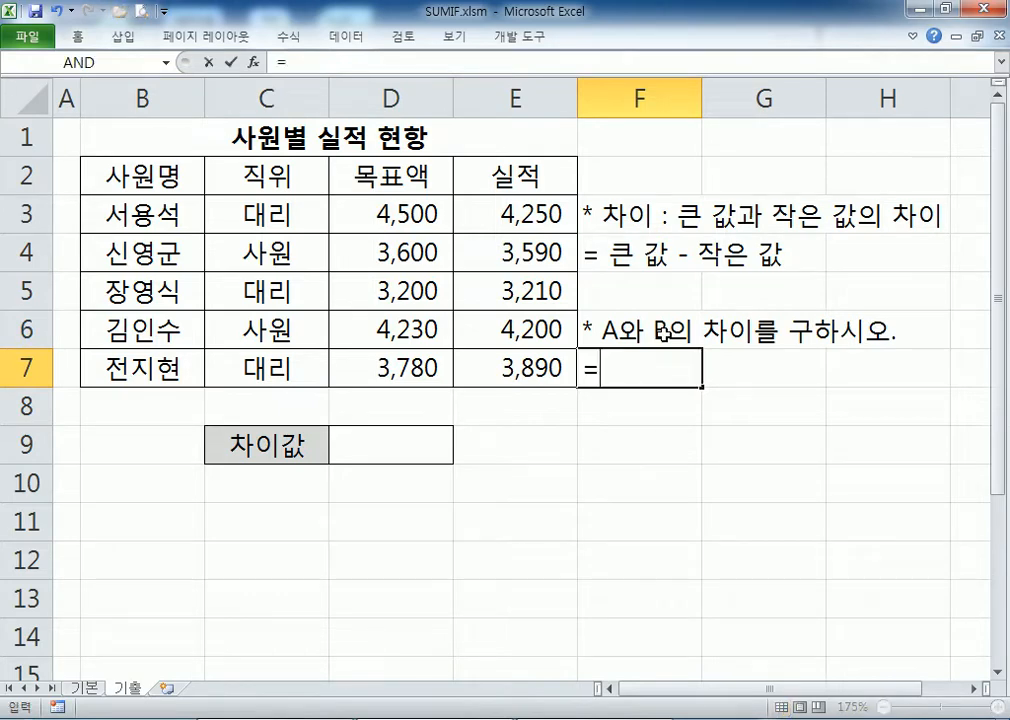
text(IF()
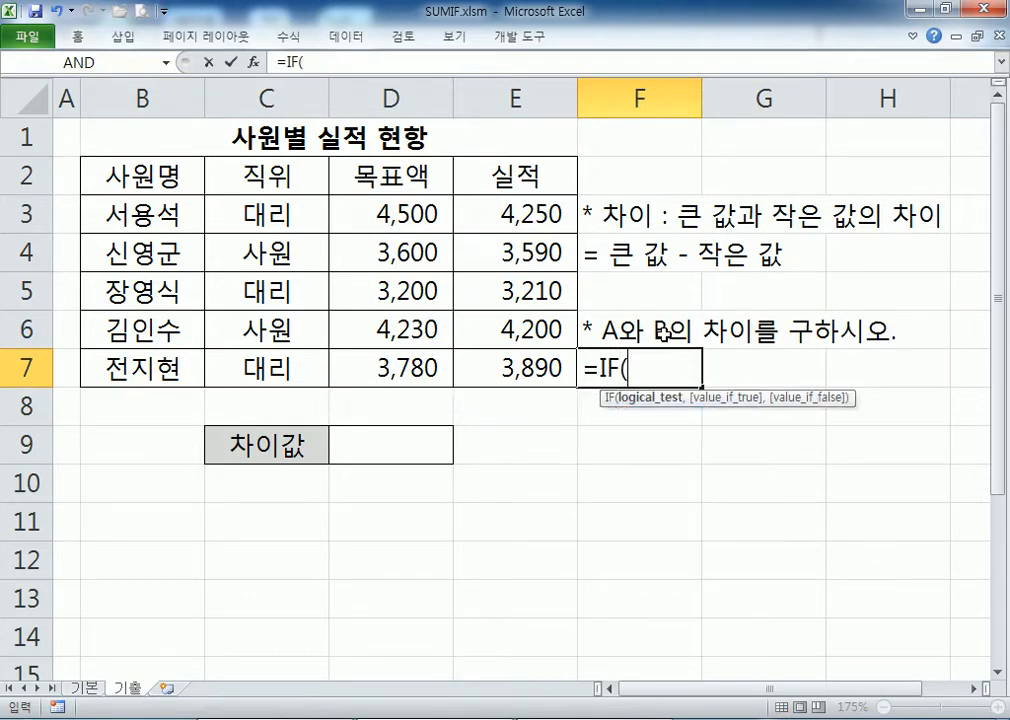
text(A>B)
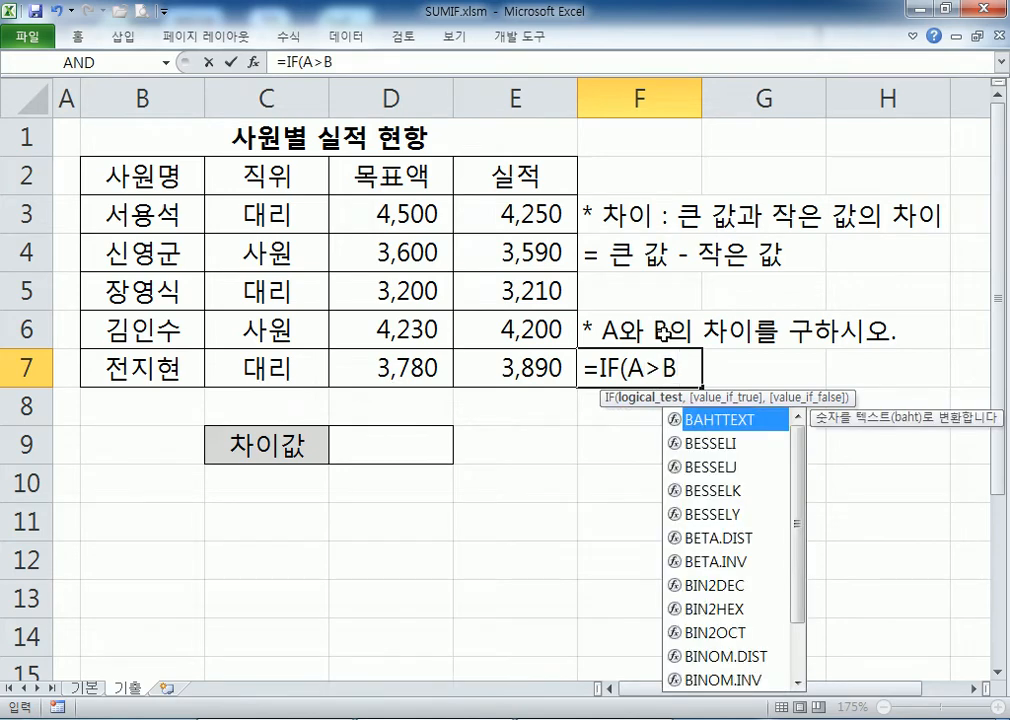
text(, A)
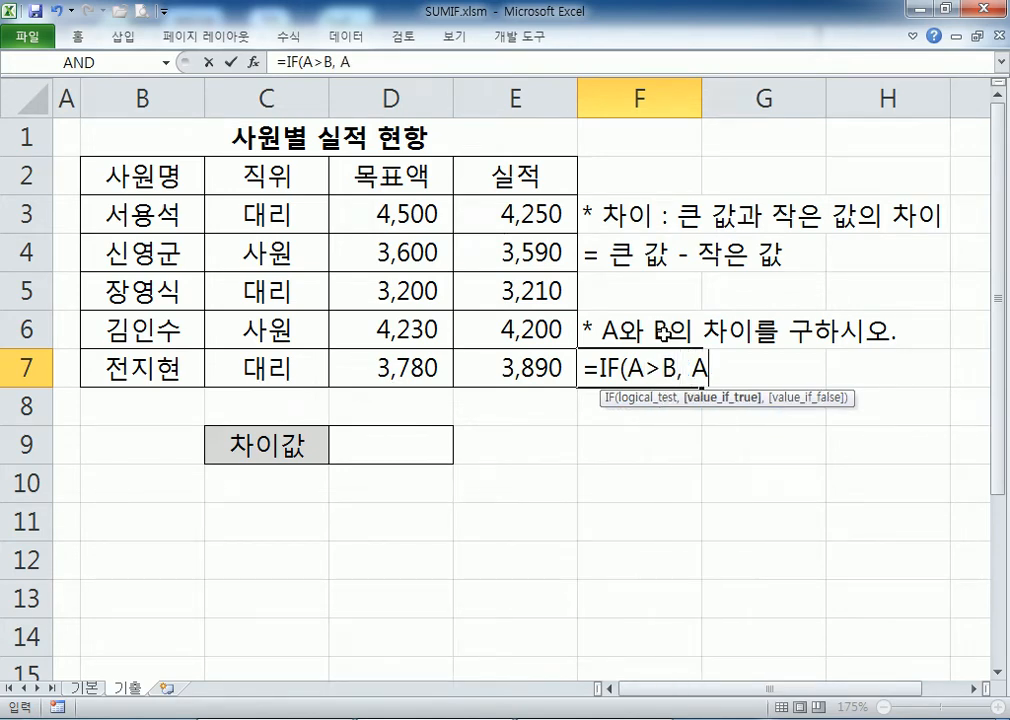
text(-B)
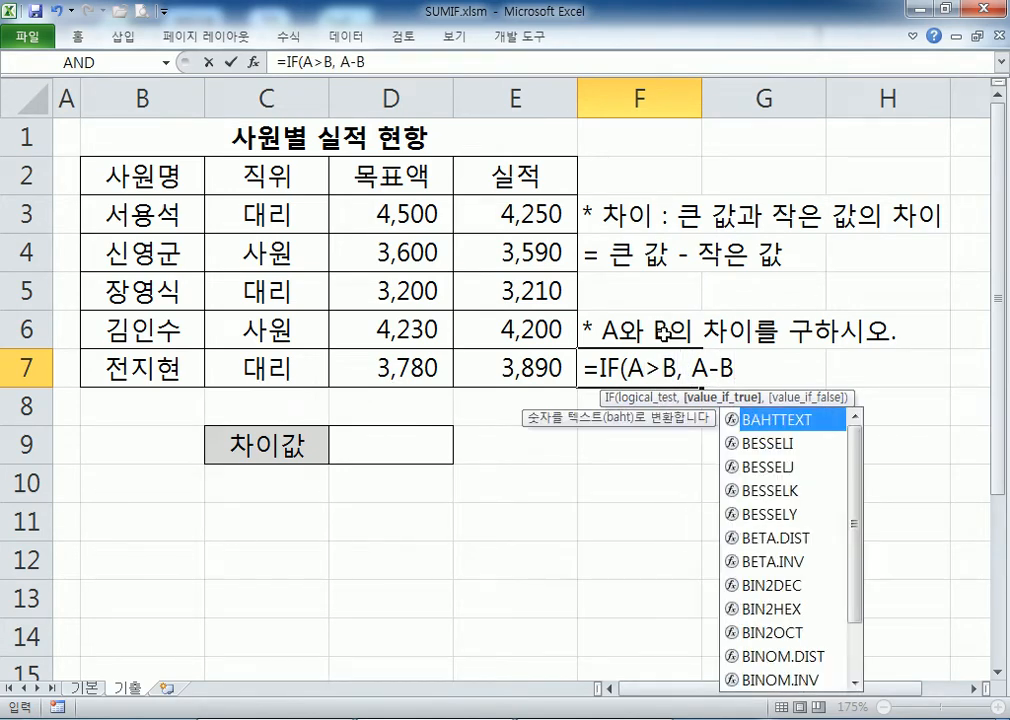
text(, B-A)
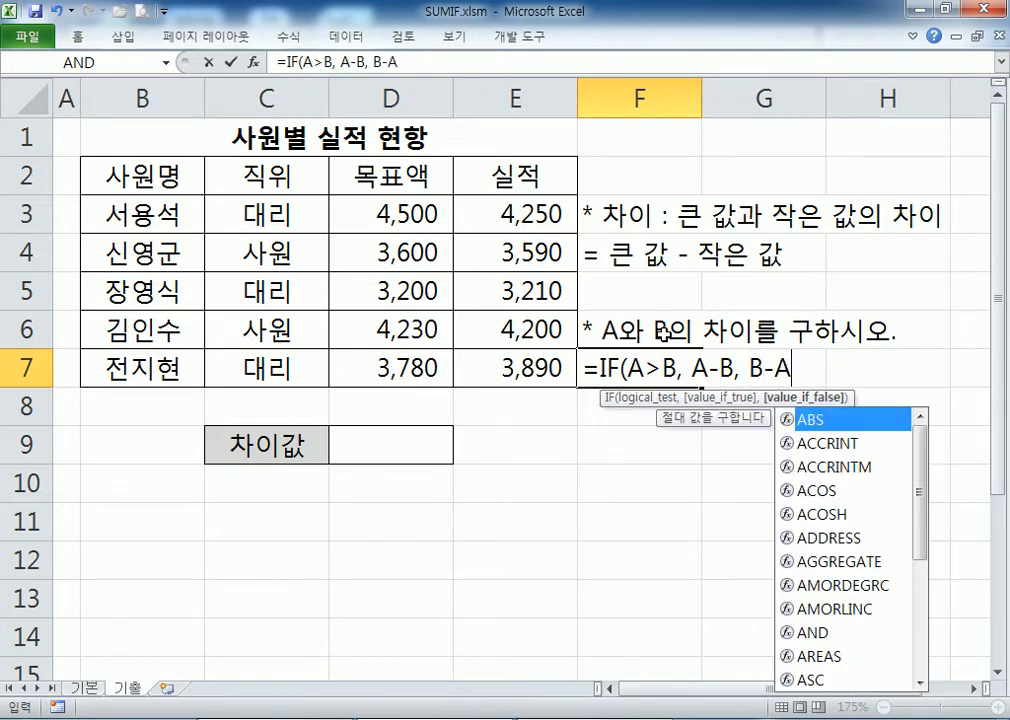
text())
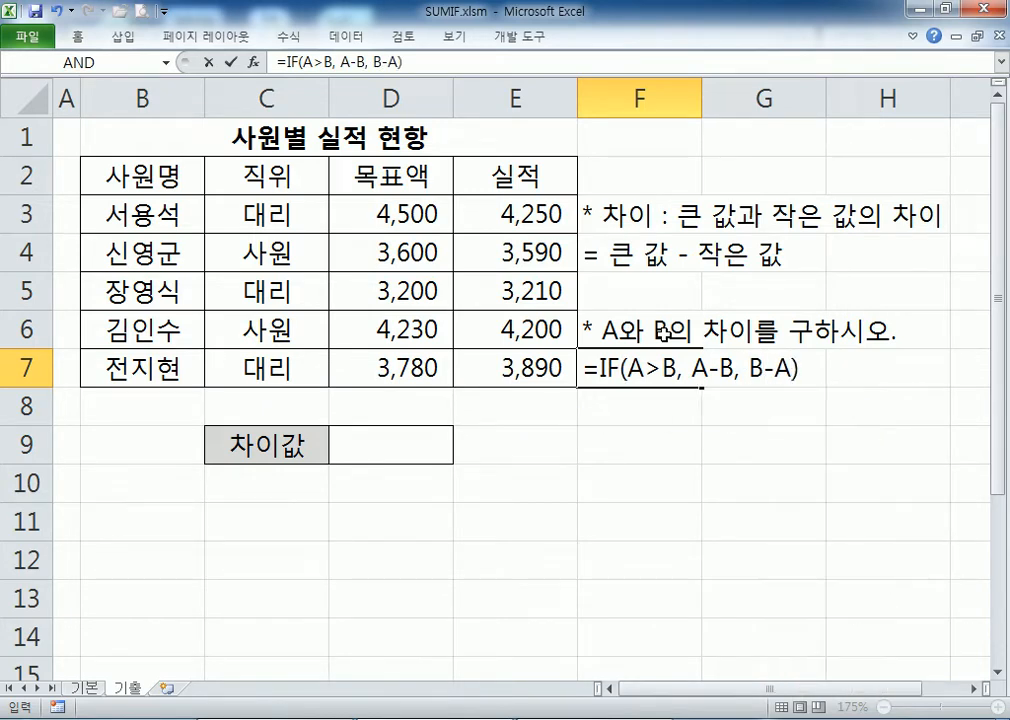
key(Home)
text(')
key(Return)
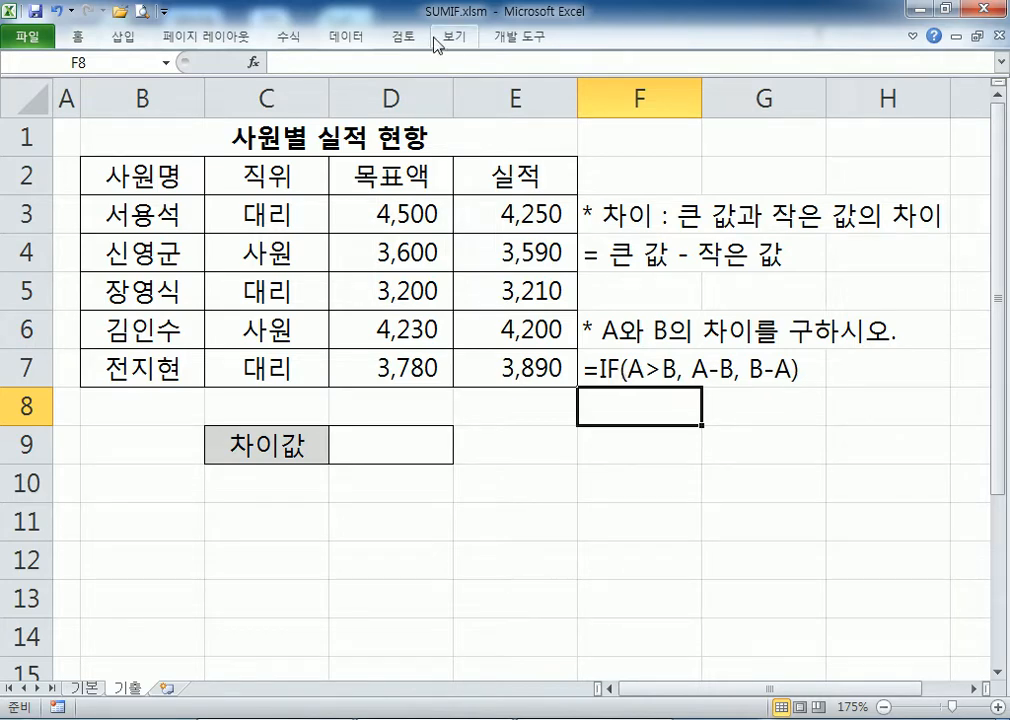
Step: Enter the alternative example "=ABS(A-B)" in F8 as plain text
text(=)
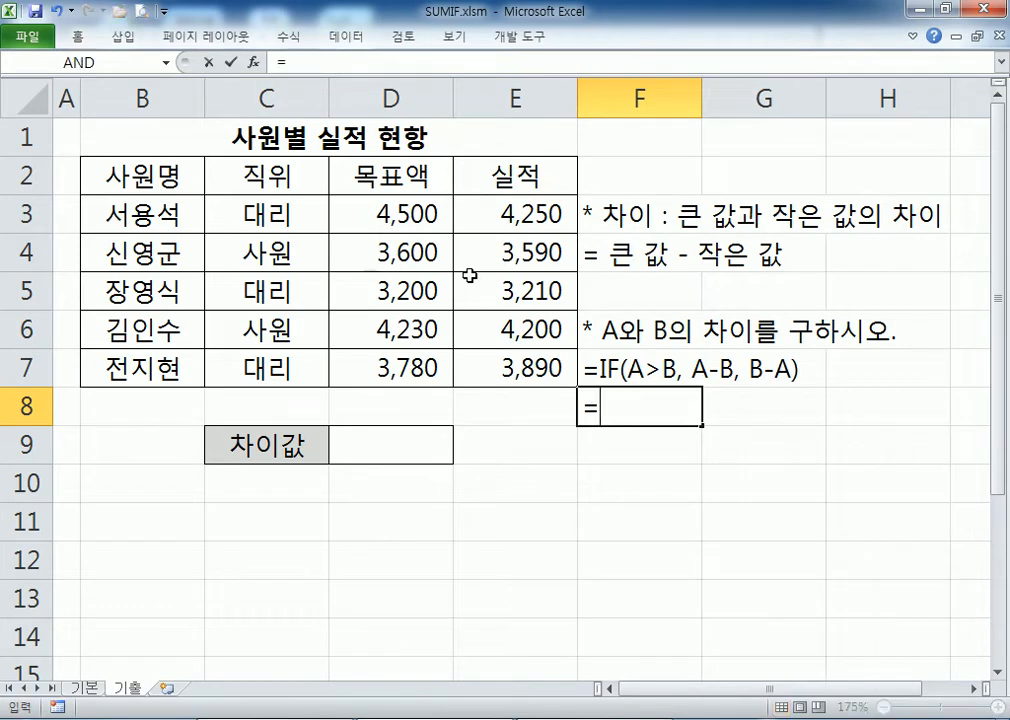
text(ABS(A-B))
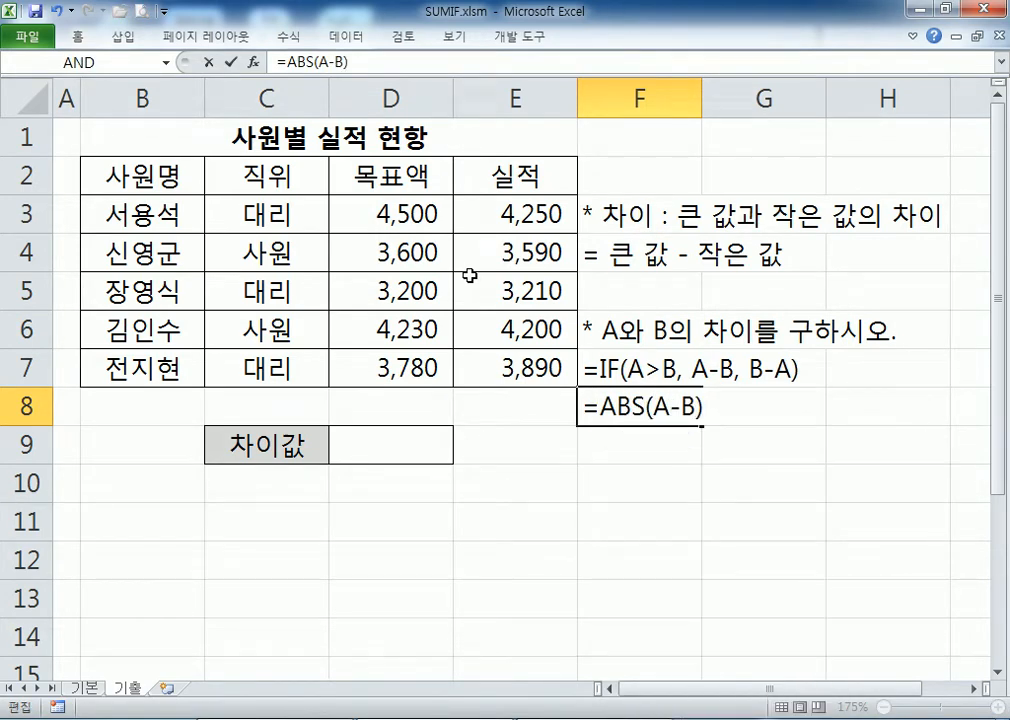
key(Return)
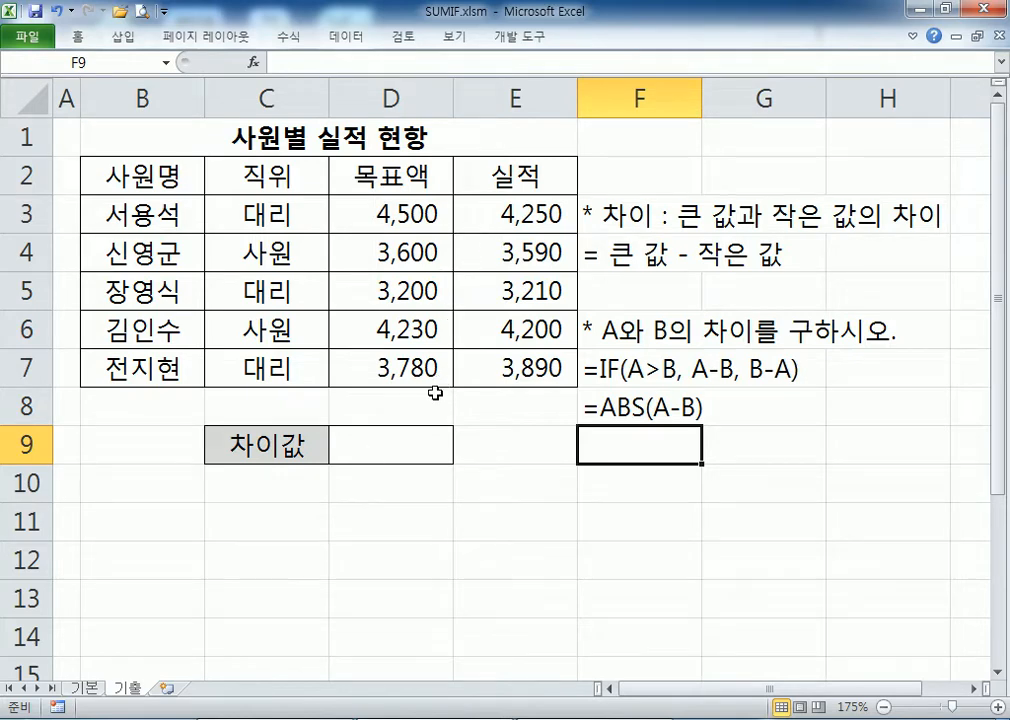
Step: Enter the label 사원 in E10
click(516, 485)
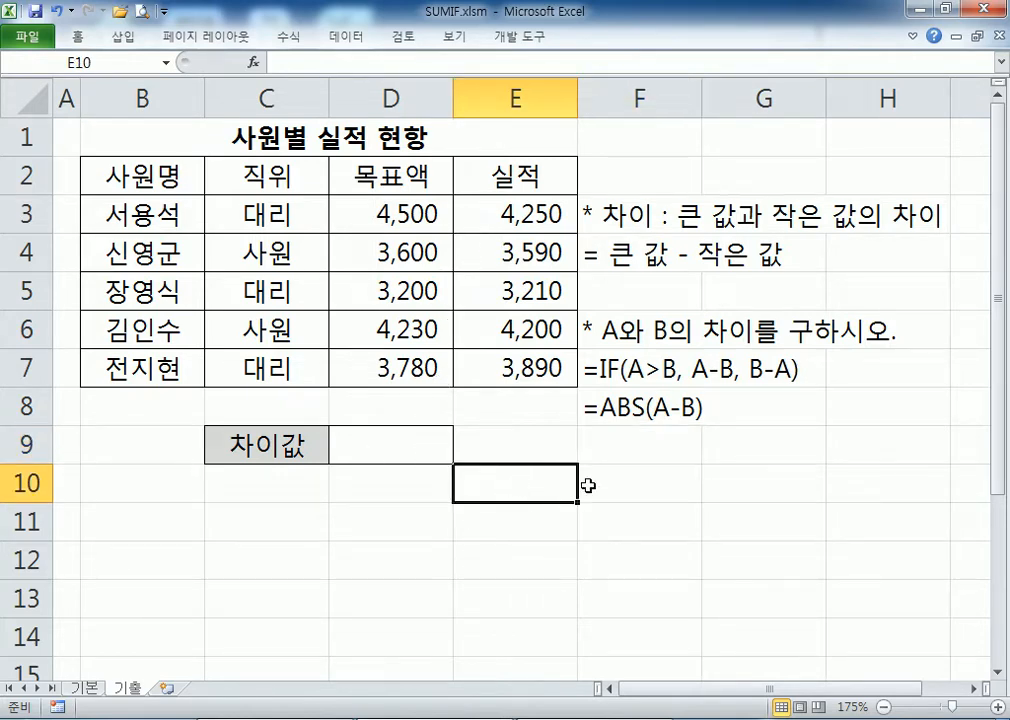
text(TKD)
key(Escape)
text(사원)
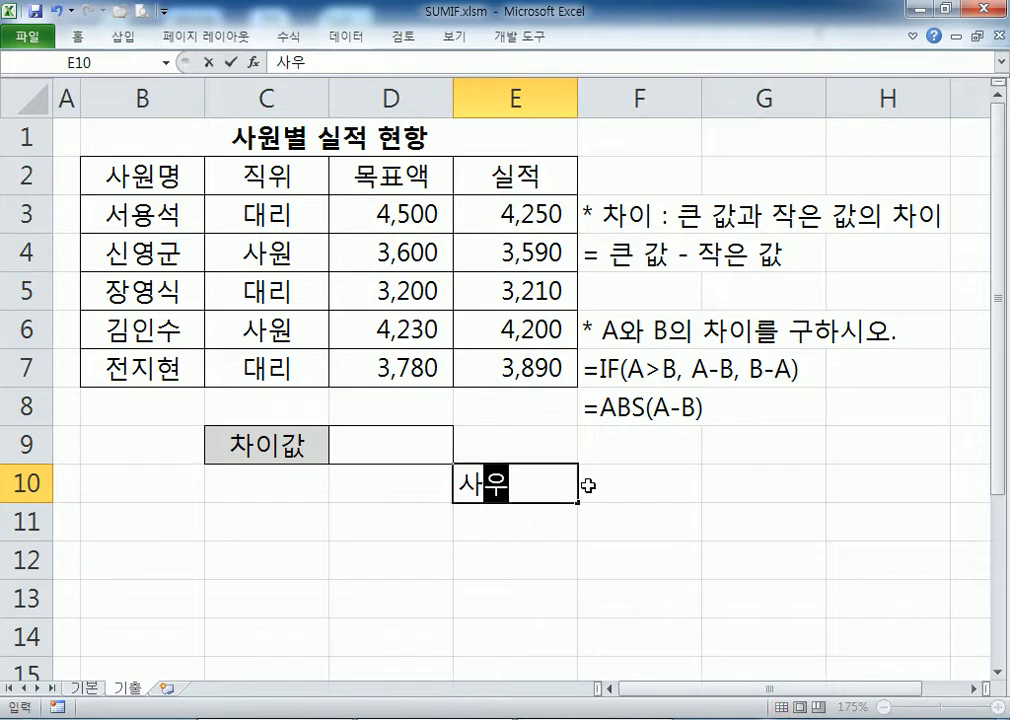
key(Tab)
Step: Sum the 실적 values for 사원 in F10 with a SUMIF over range C3:C7, criterion E10 and sum range E3:E7
text(=SUMIF()
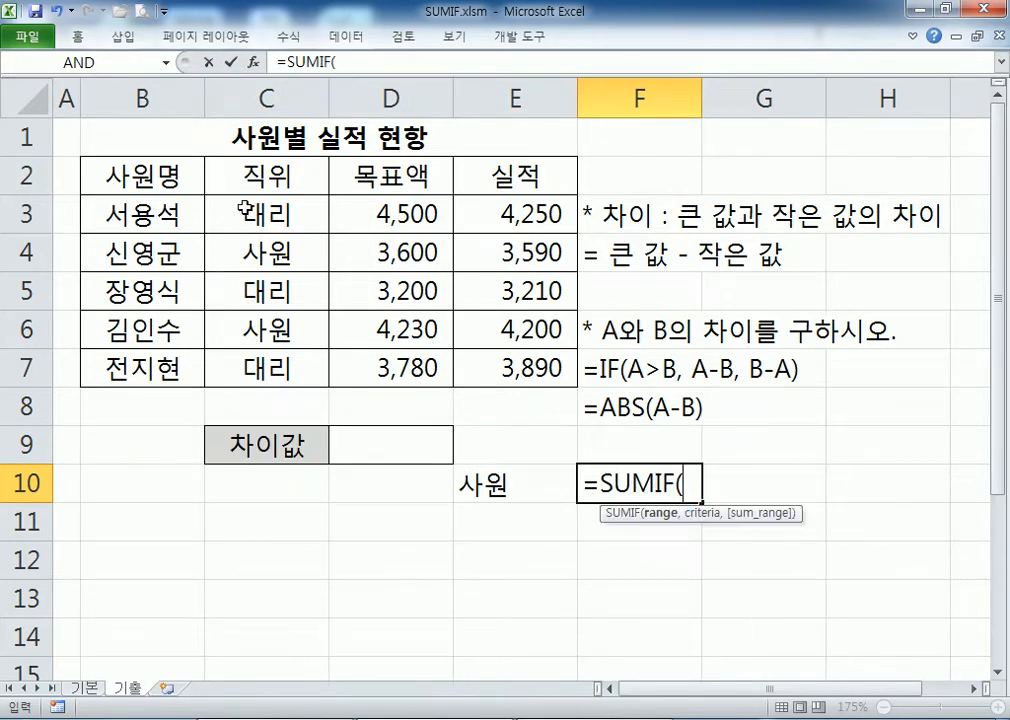
drag(270, 205, 260, 352)
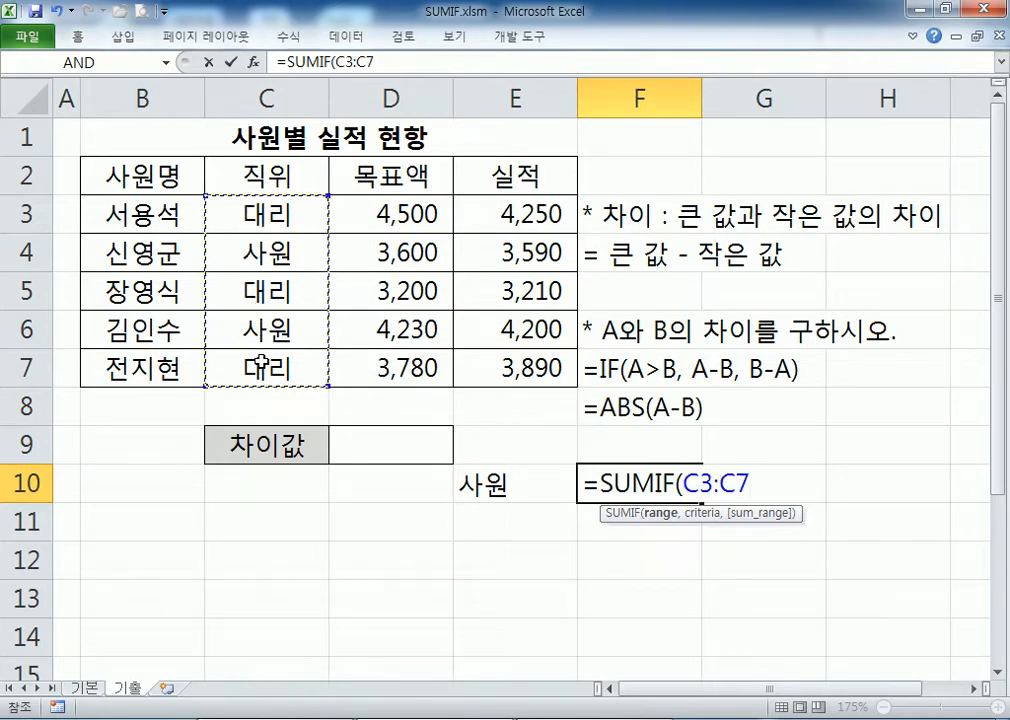
text(,)
click(497, 487)
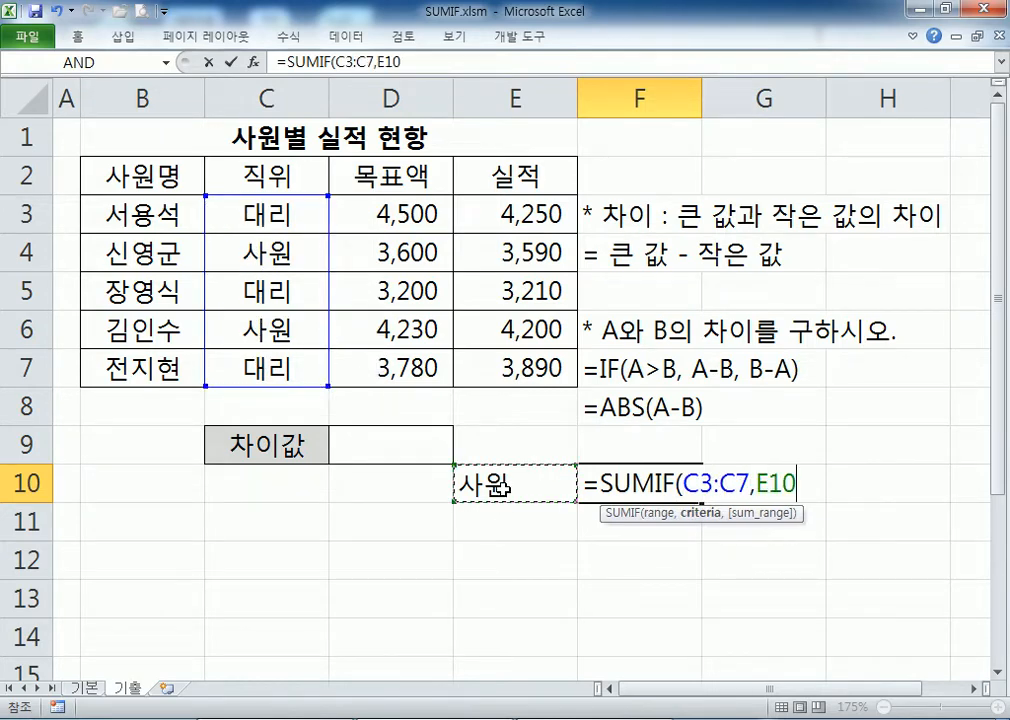
text(,)
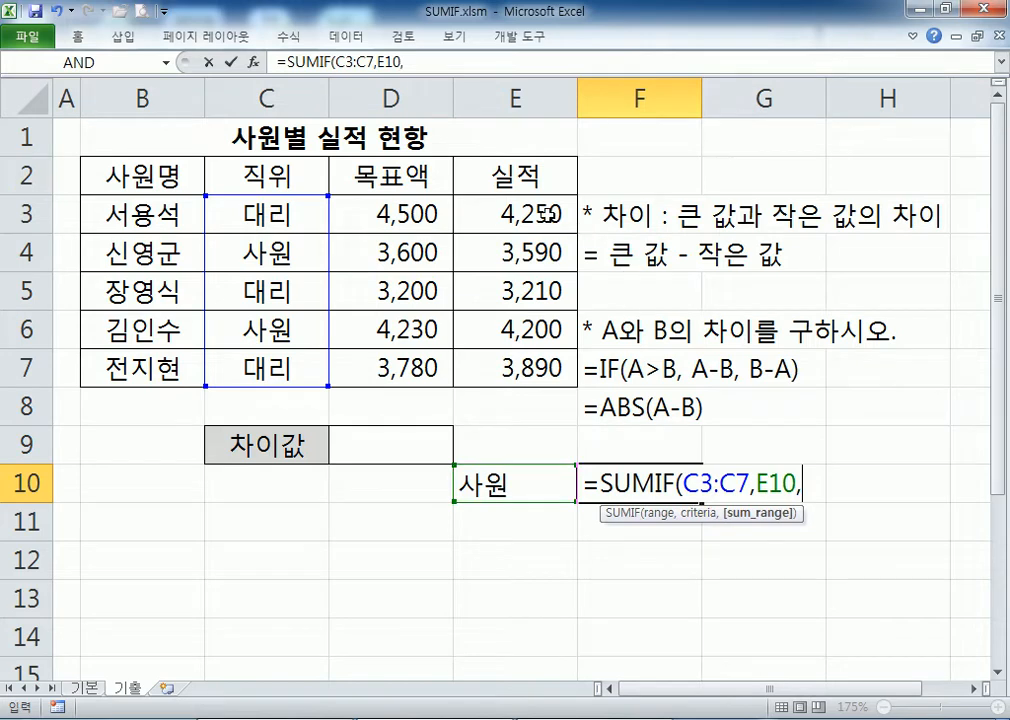
drag(522, 205, 537, 368)
key(Return)
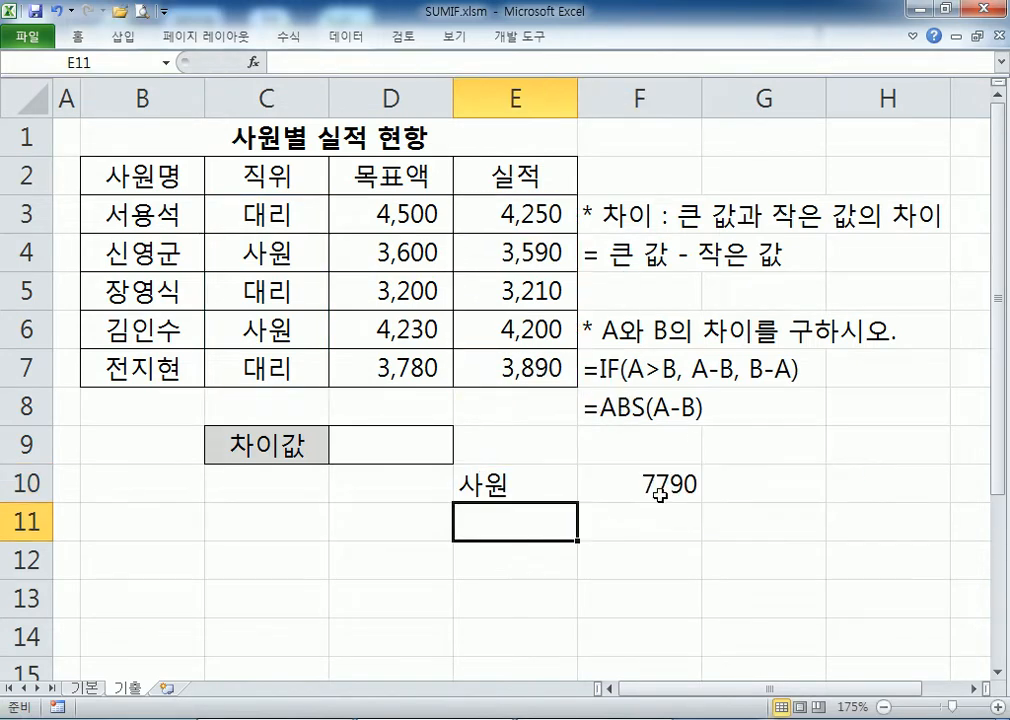
Step: Enter the label 대리 in E11
text(EOF)
key(BackSpace)
key(BackSpace)
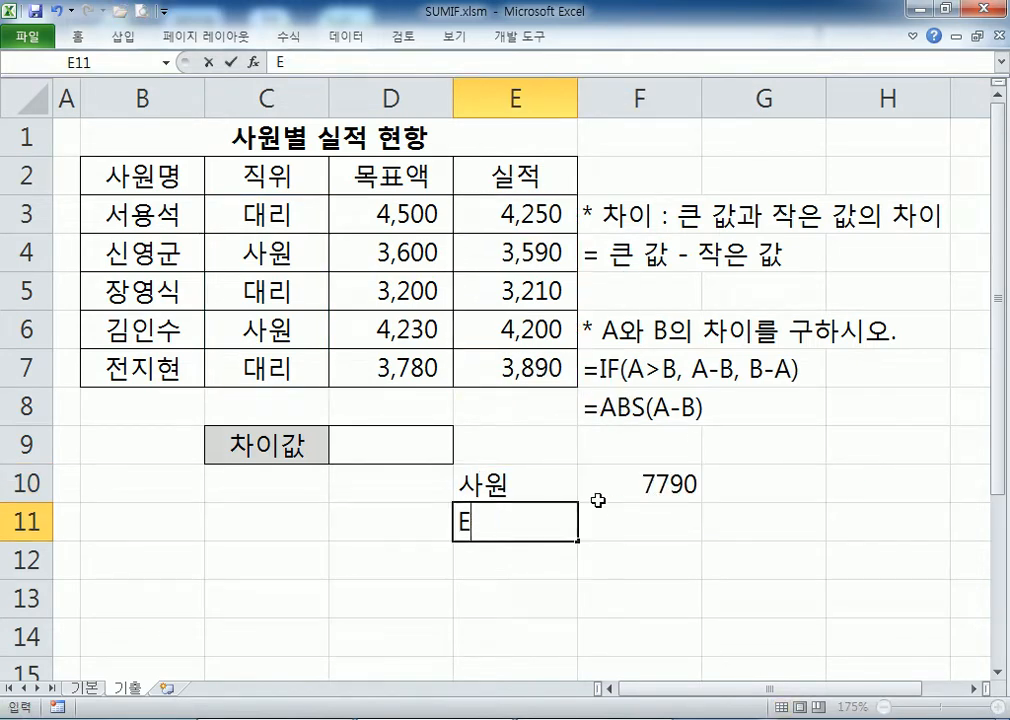
key(BackSpace)
text(대리)
key(Return)
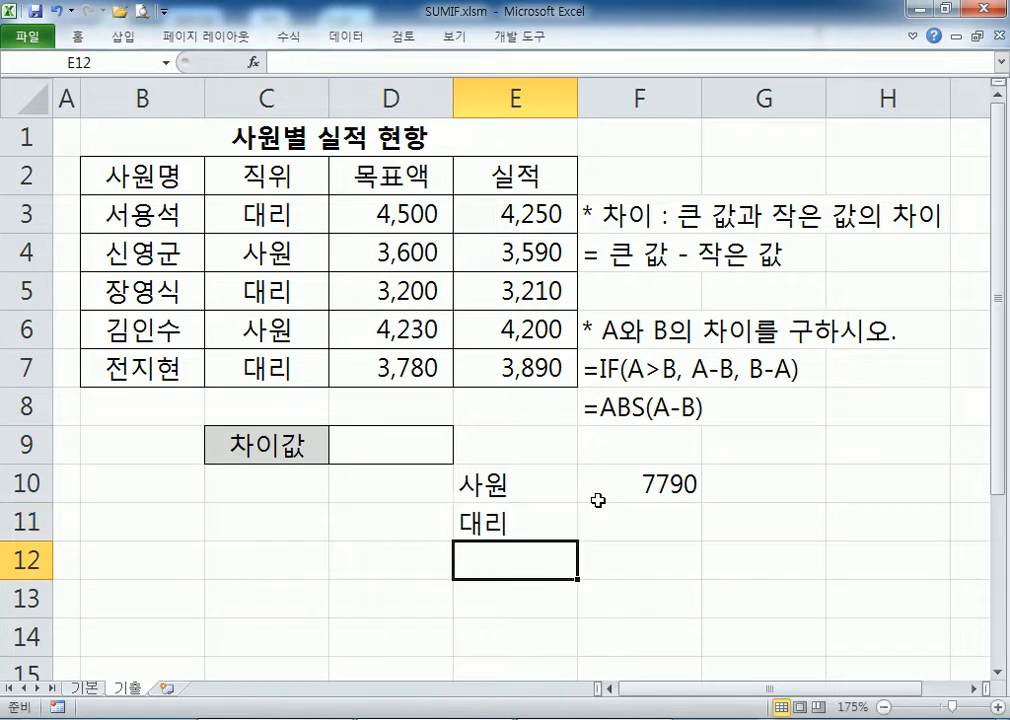
Step: Sum the 실적 values for 대리 in F11 with a SUMIF over range C3:C7, criterion E11 and sum range E3:E7
click(602, 526)
text(=녀)
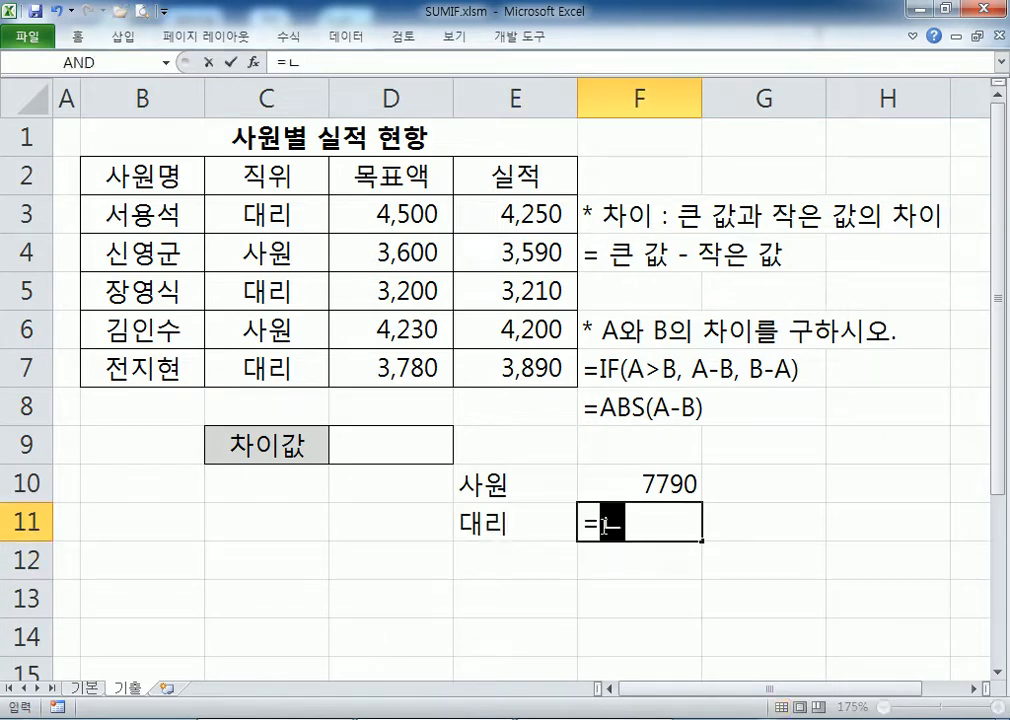
key(BackSpace)
key(BackSpace)
text(녀ㅡㅑㄹ)
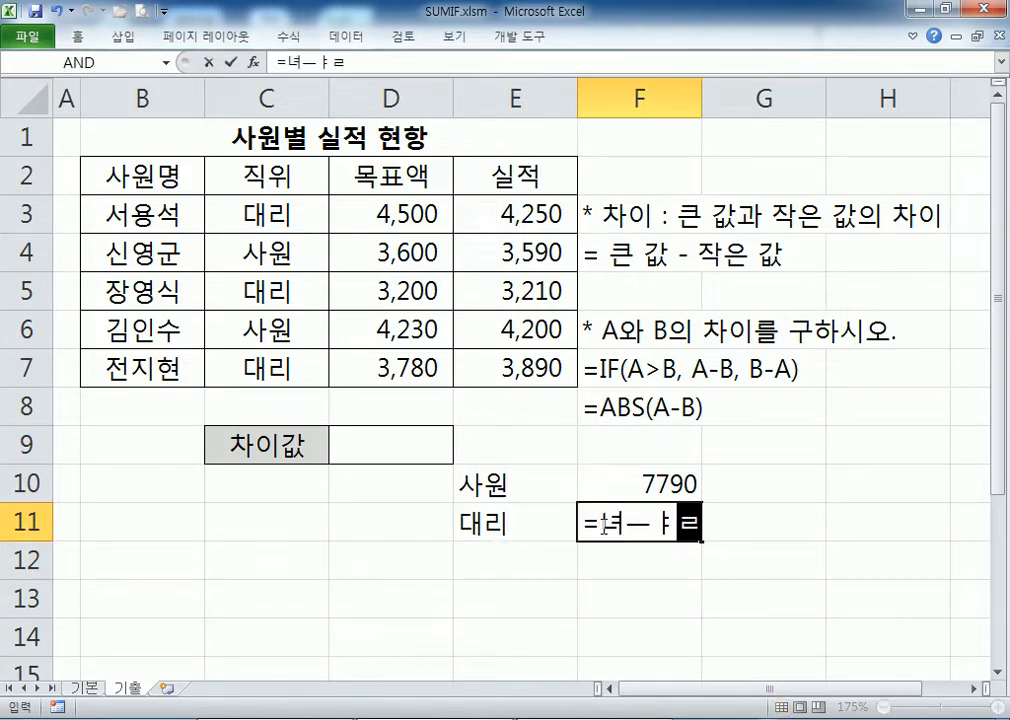
key(BackSpace)
key(BackSpace)
key(BackSpace)
key(Hangul)
text(sumif()
drag(283, 212, 273, 366)
text(,)
click(480, 520)
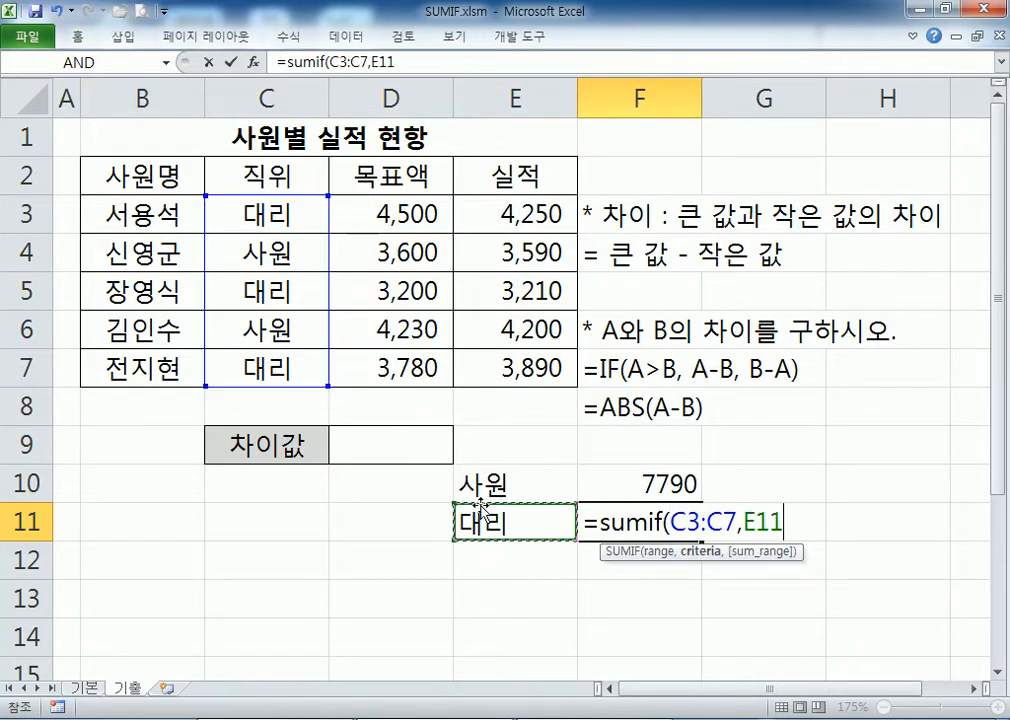
text(,)
drag(560, 222, 545, 358)
key(Return)
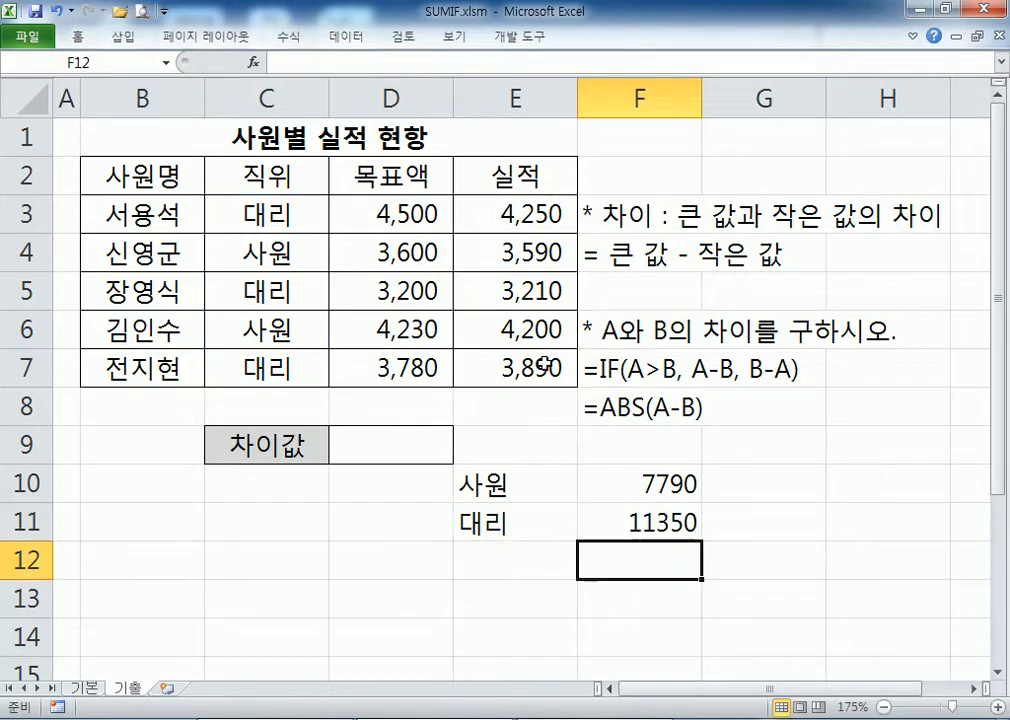
Step: Try a plain subtraction of F10 from F11 in cell F12
click(588, 515)
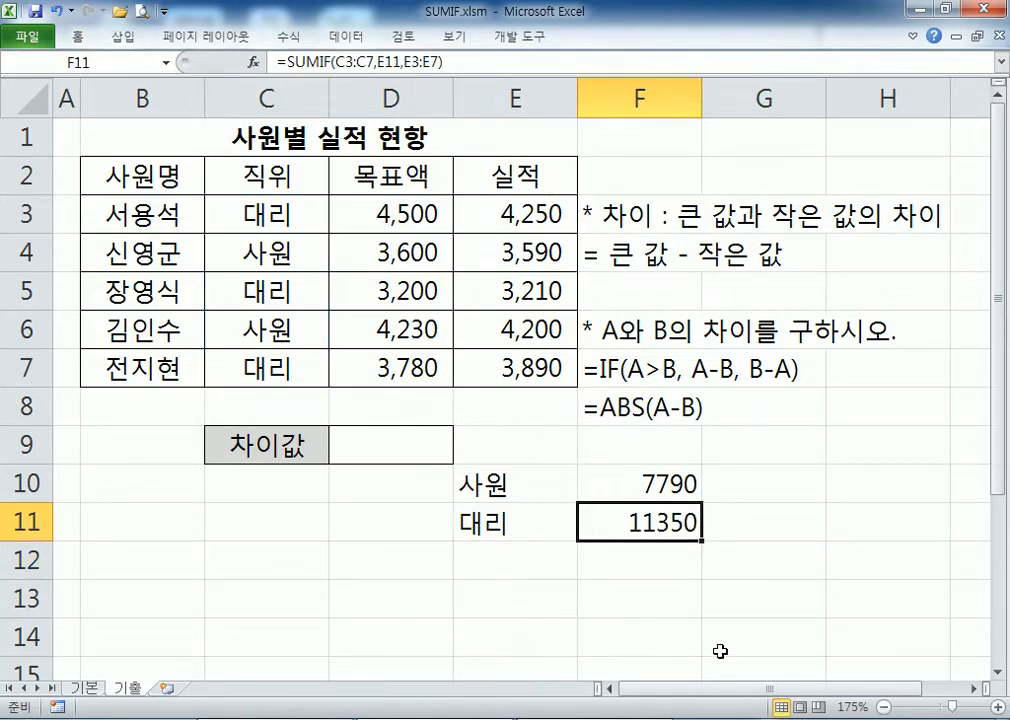
click(647, 566)
text(=)
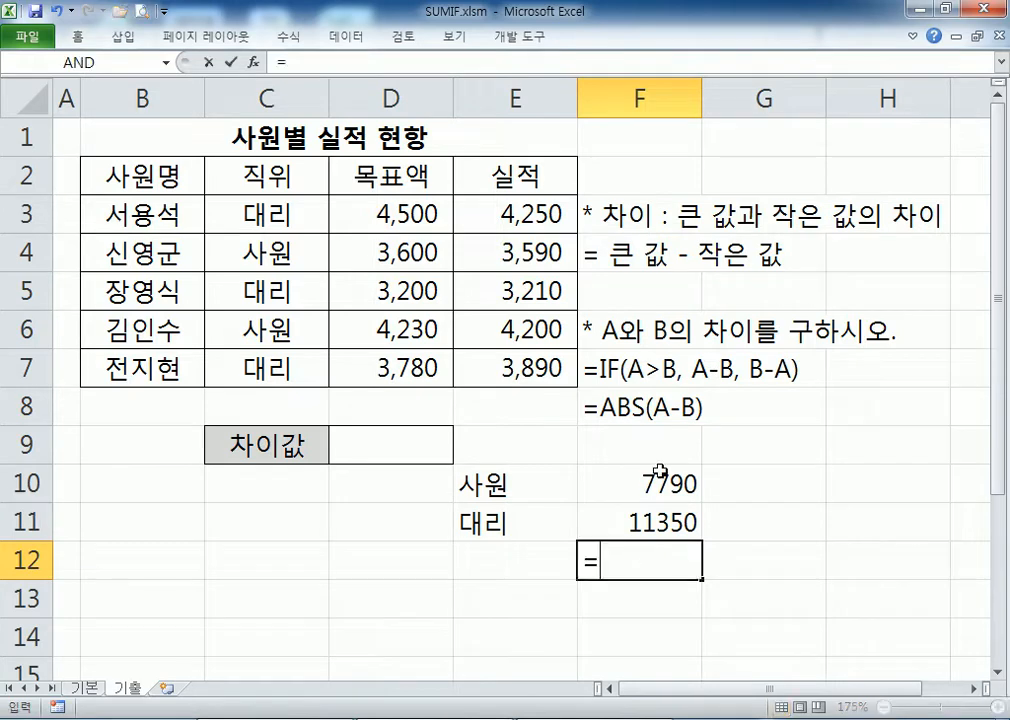
click(634, 521)
text(-)
click(652, 470)
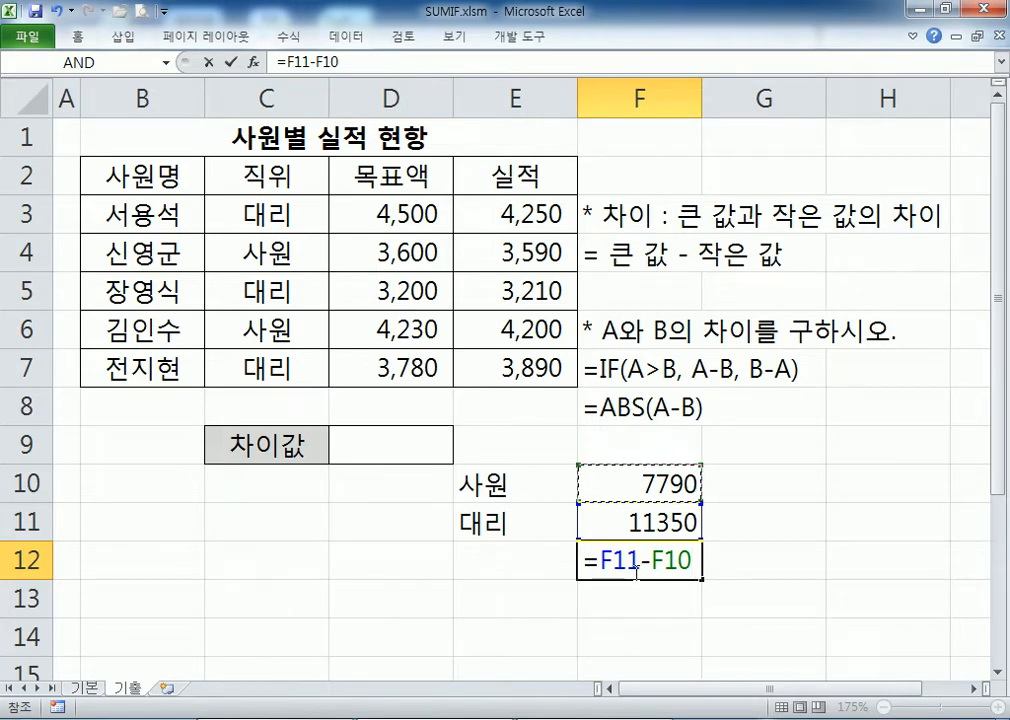
Step: Change the F12 formula to the absolute difference of the two sums, =ABS(F10-F11)
drag(599, 560, 693, 560)
click(663, 487)
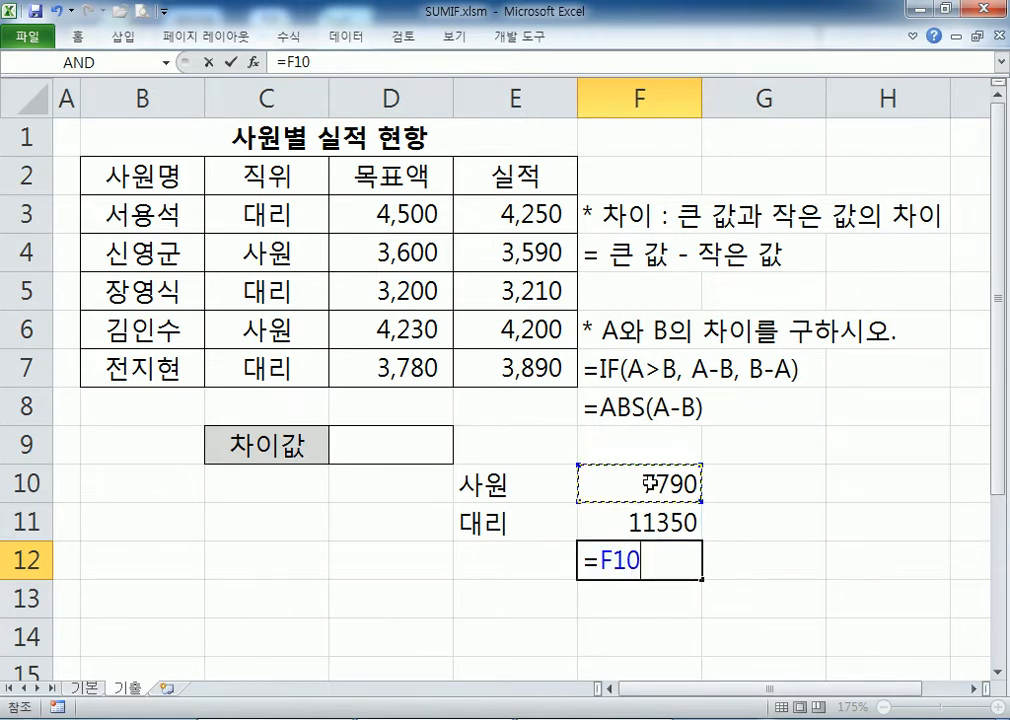
text(-)
click(624, 522)
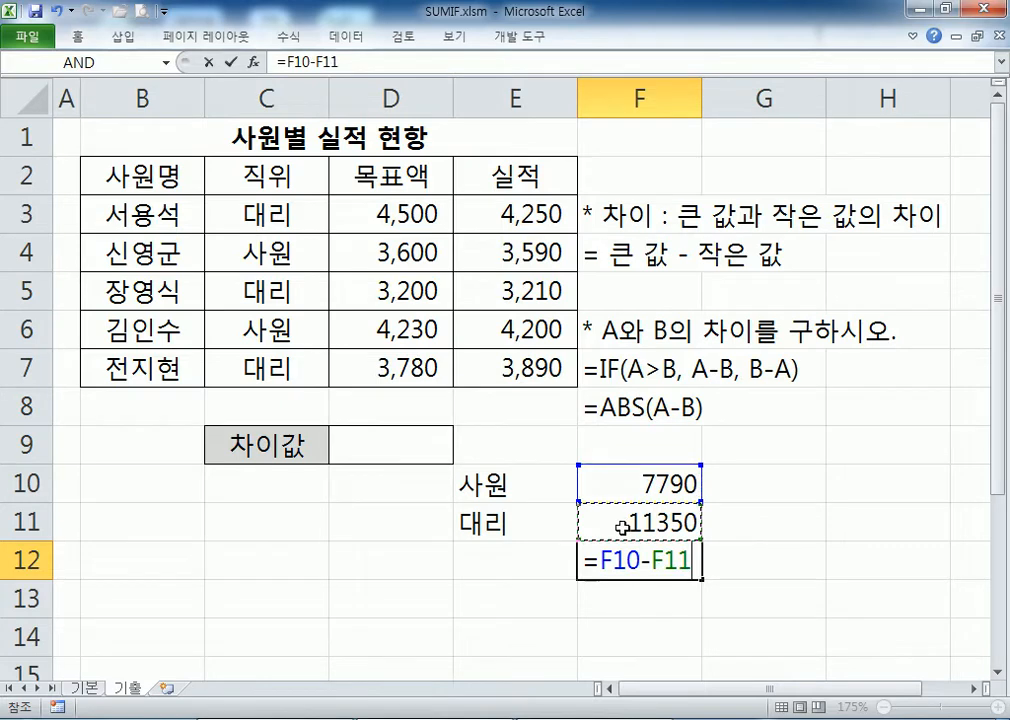
click(601, 564)
text(ABS)
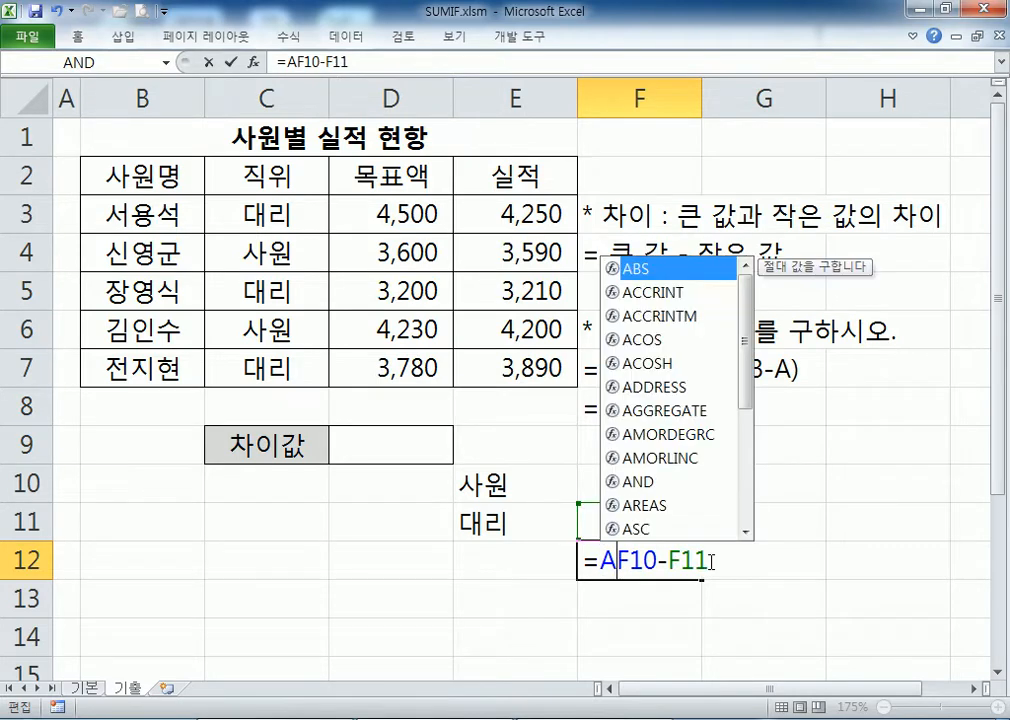
text(()
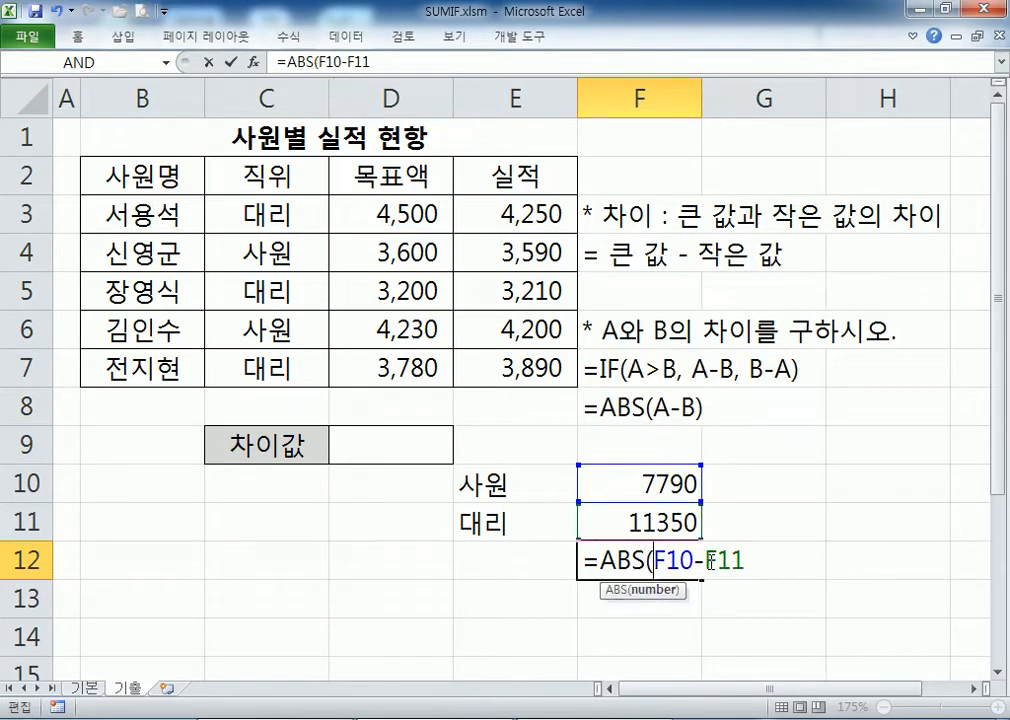
key(End)
text())
key(Return)
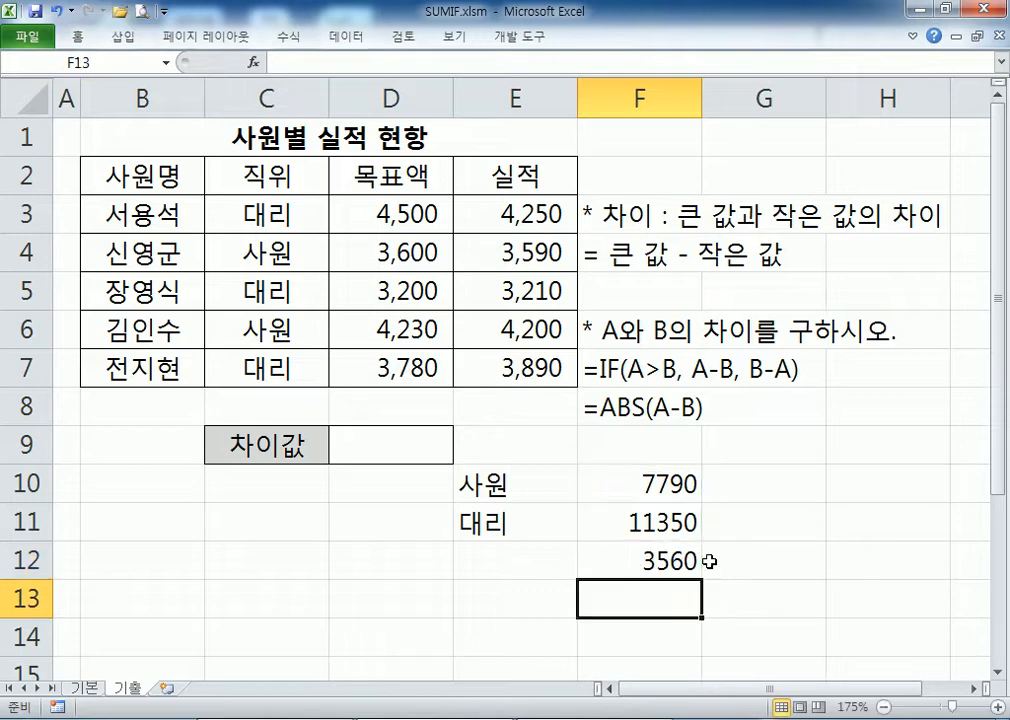
click(650, 550)
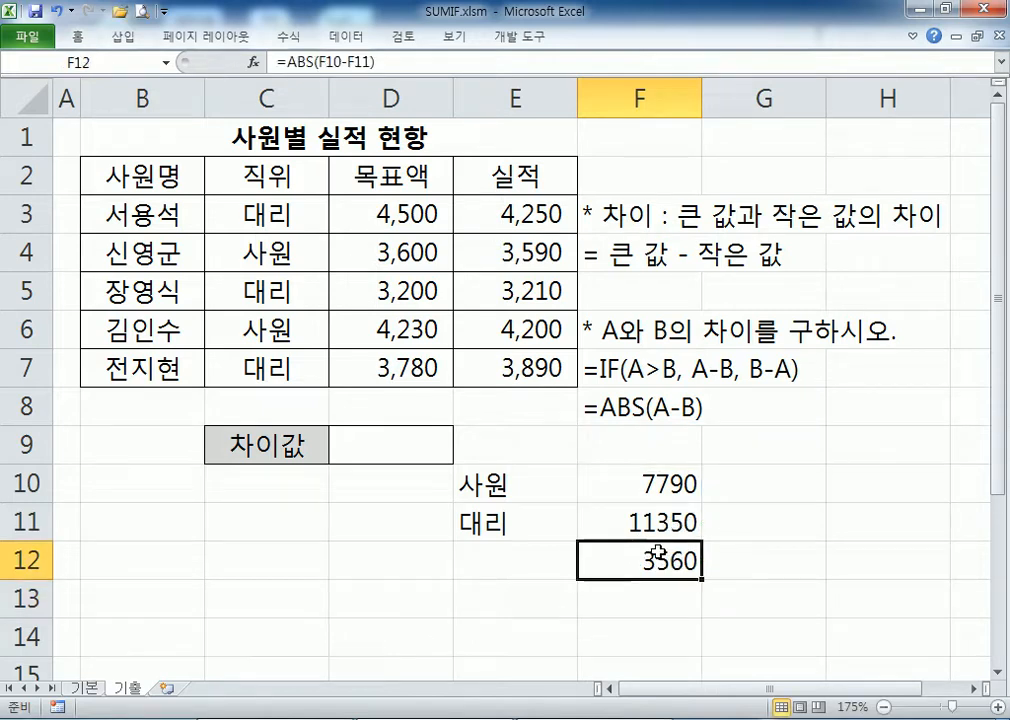
key(F2)
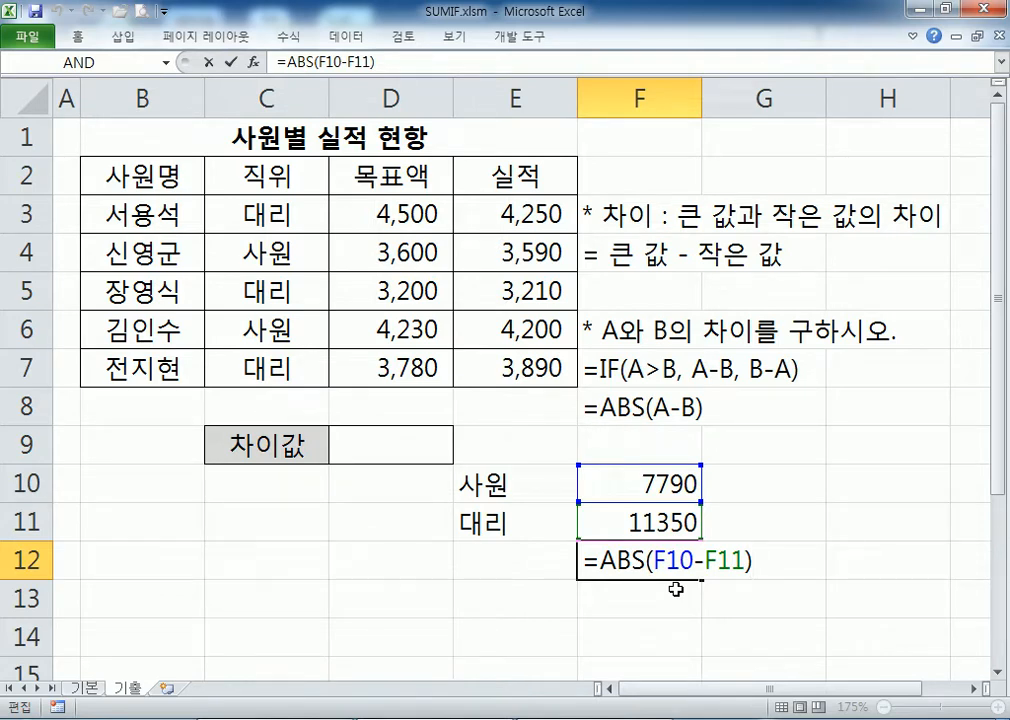
key(ctrl+Return)
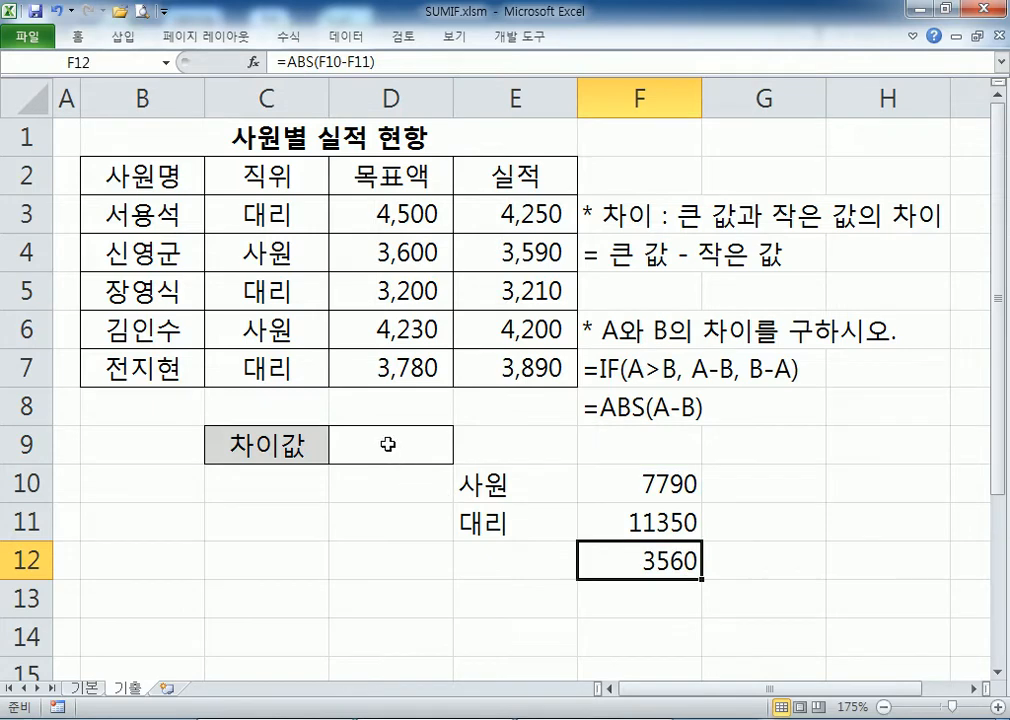
Step: Start the 차이값 formula in D9 with ABS around a SUMIF over C3:C7 for "사원", summing E3:E7
click(393, 443)
text(=ABS)
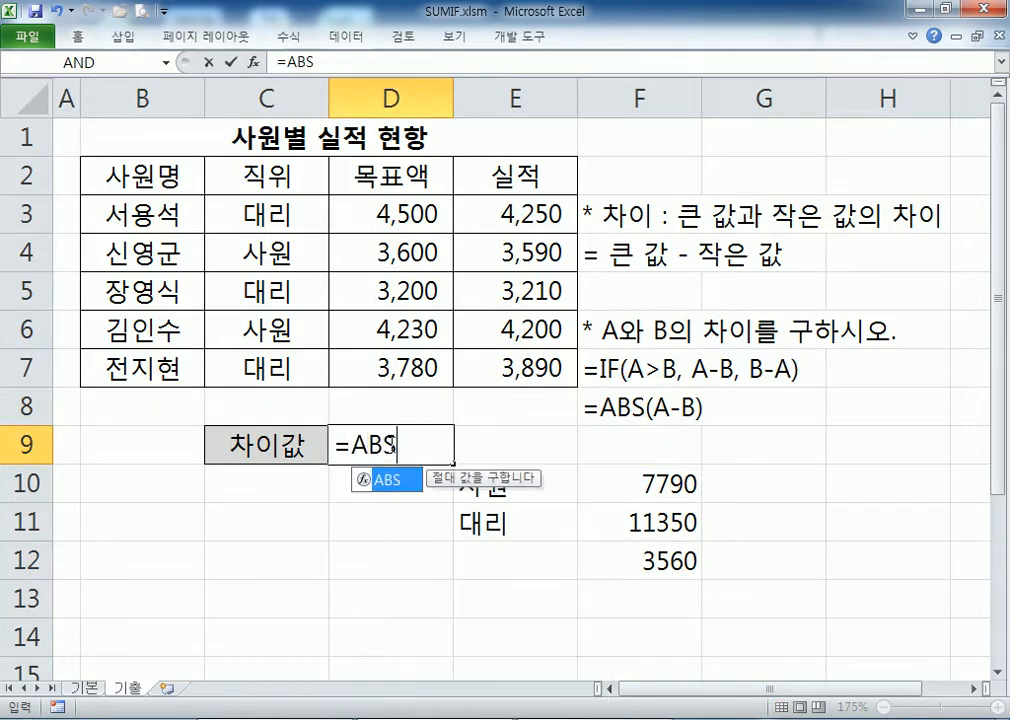
text((SUMIF()
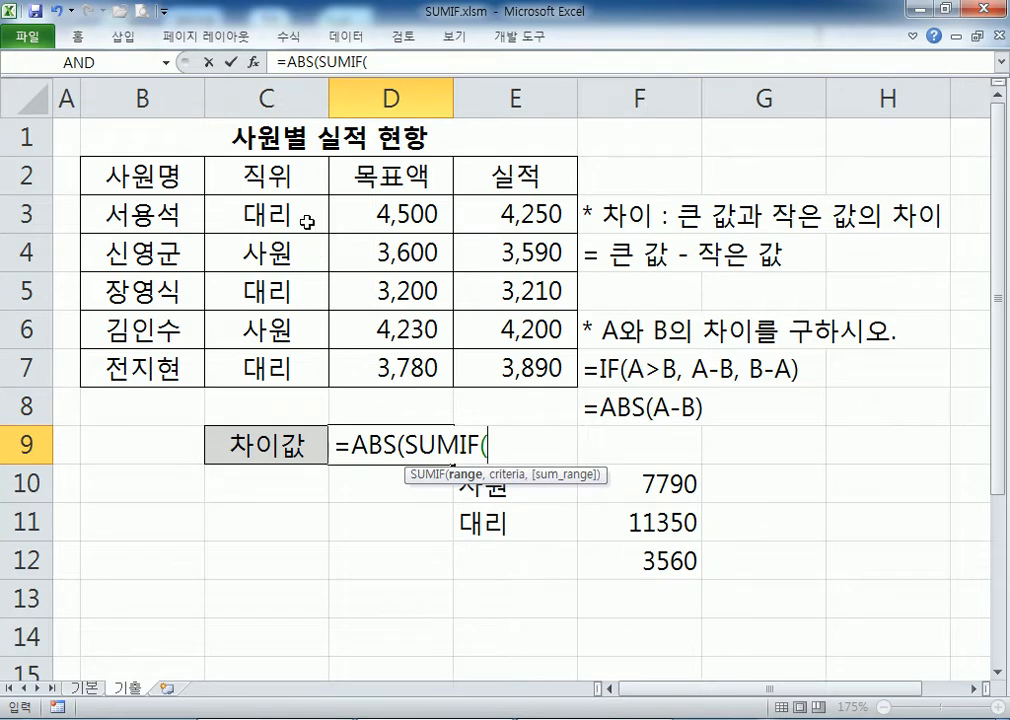
drag(307, 222, 288, 377)
text(,"사원)
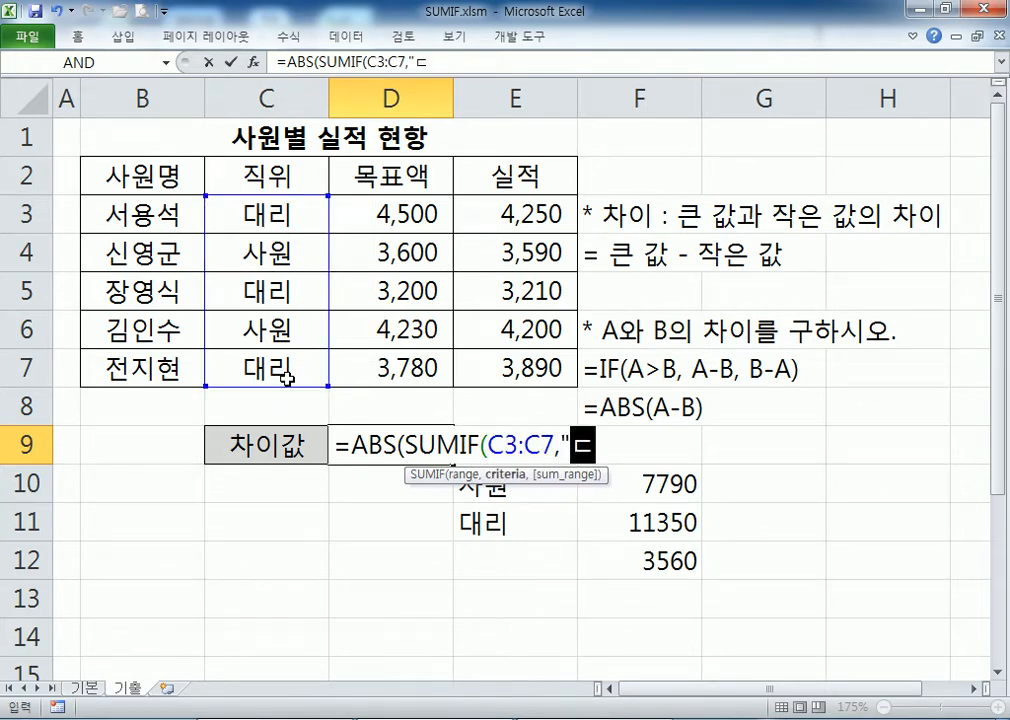
text(",)
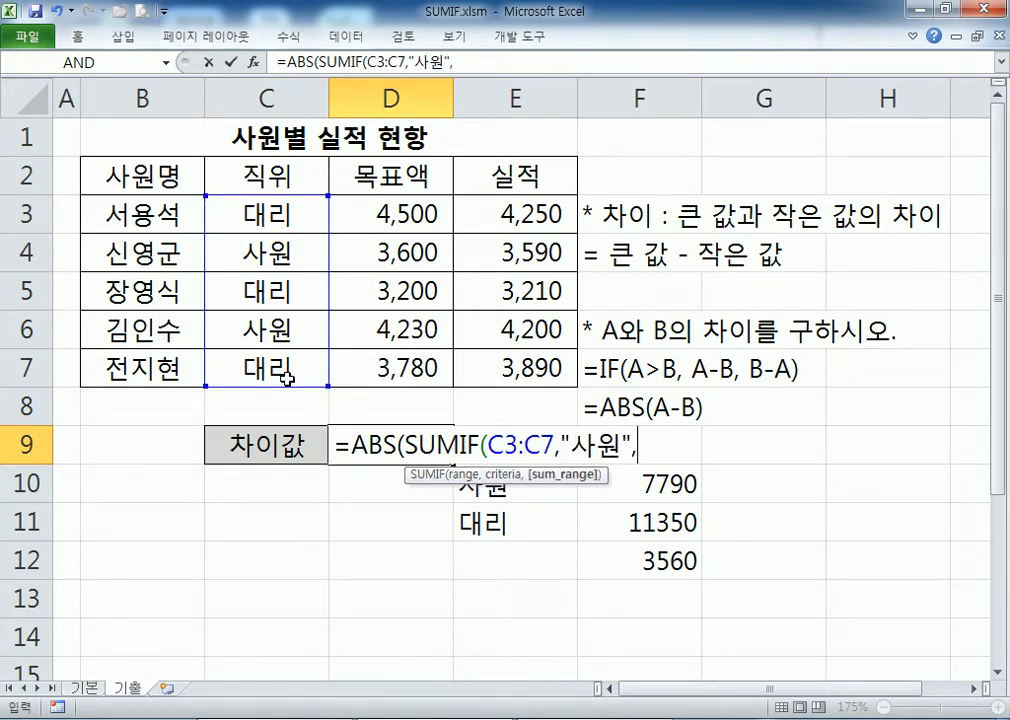
drag(550, 200, 530, 368)
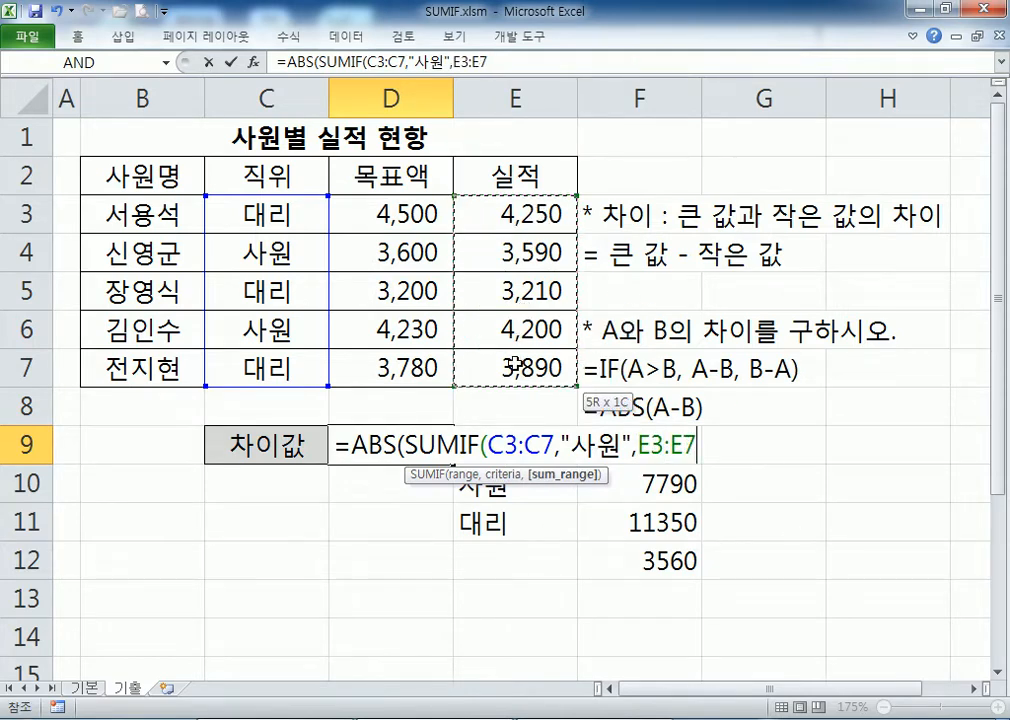
Step: Complete the D9 formula by subtracting a SUMIF over C3:C7 for "대리" with sum range E3:E7
text()-)
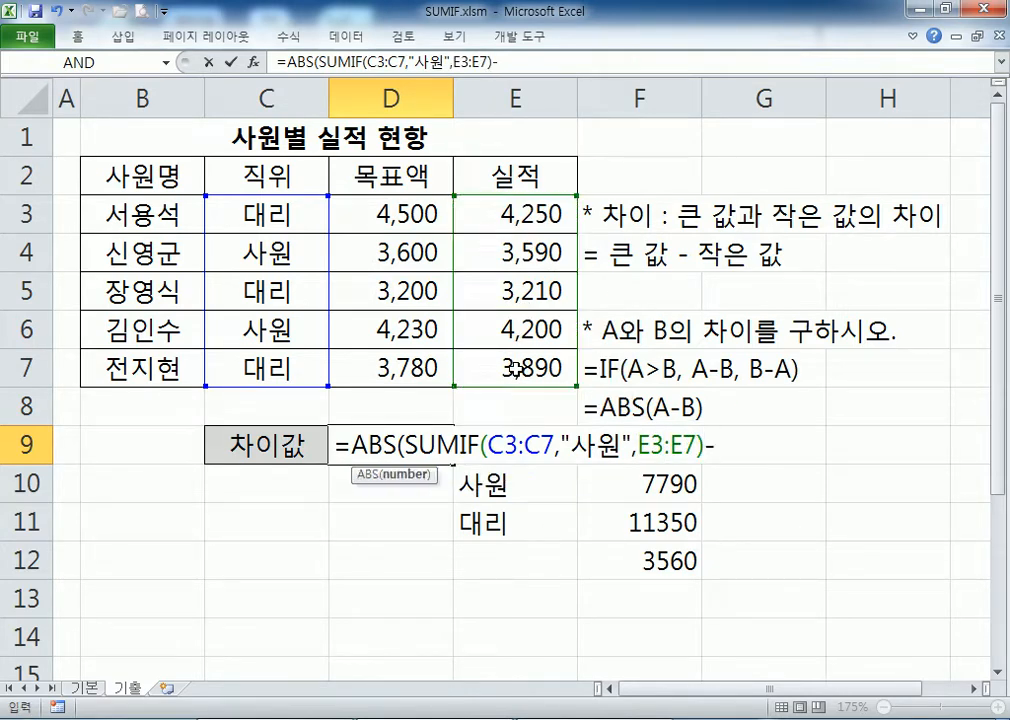
text(SUMIF()
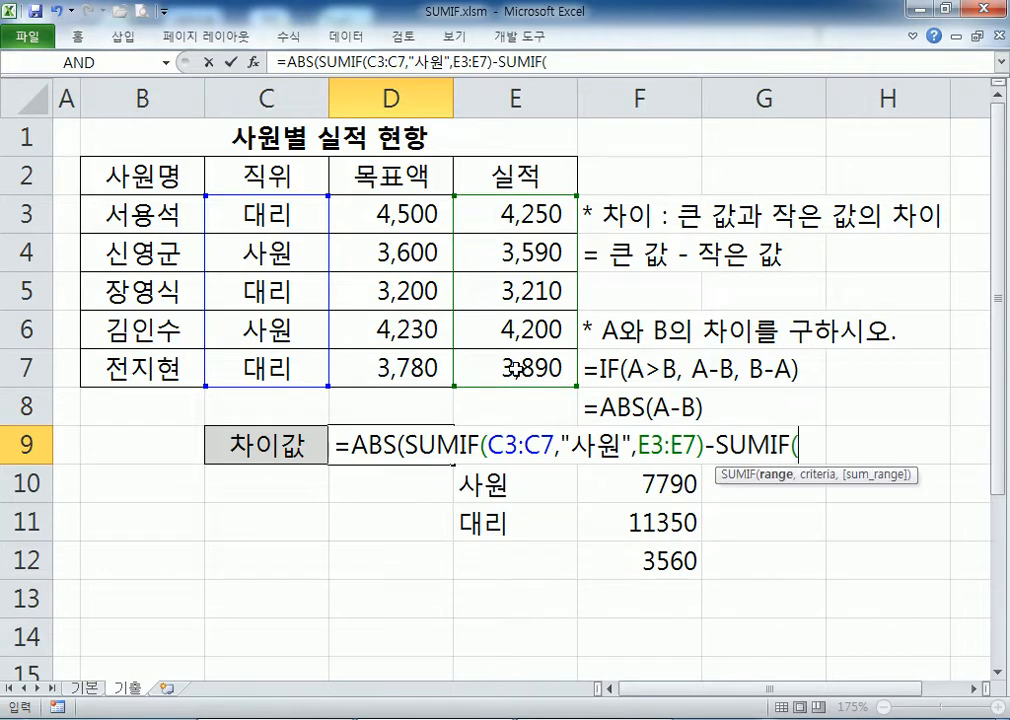
drag(268, 215, 257, 353)
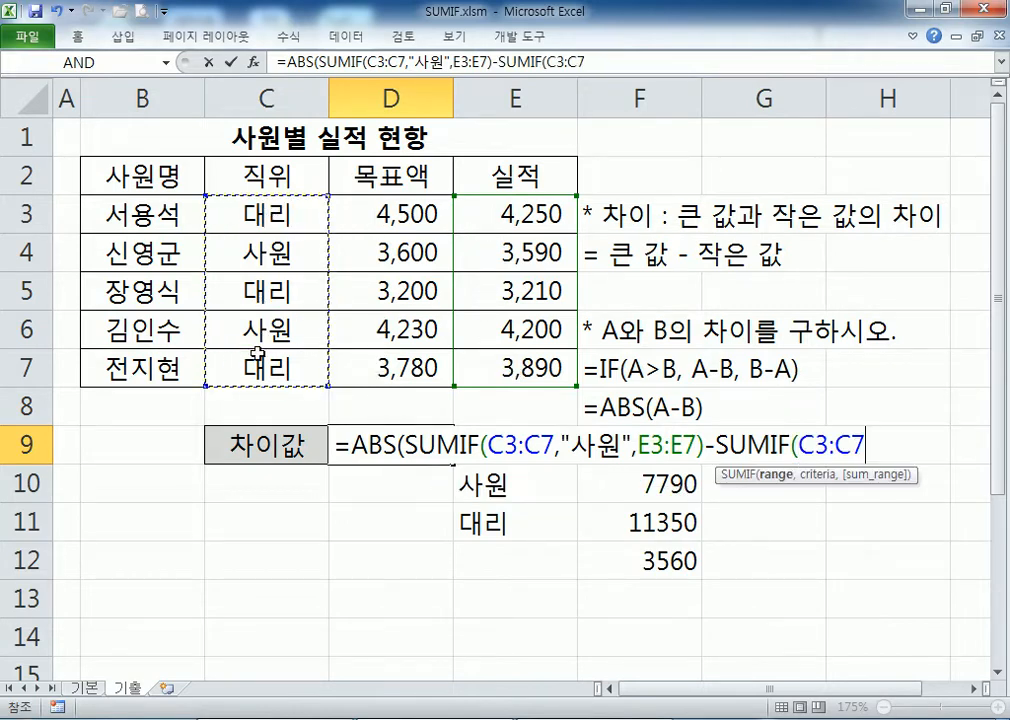
text(,"대리)
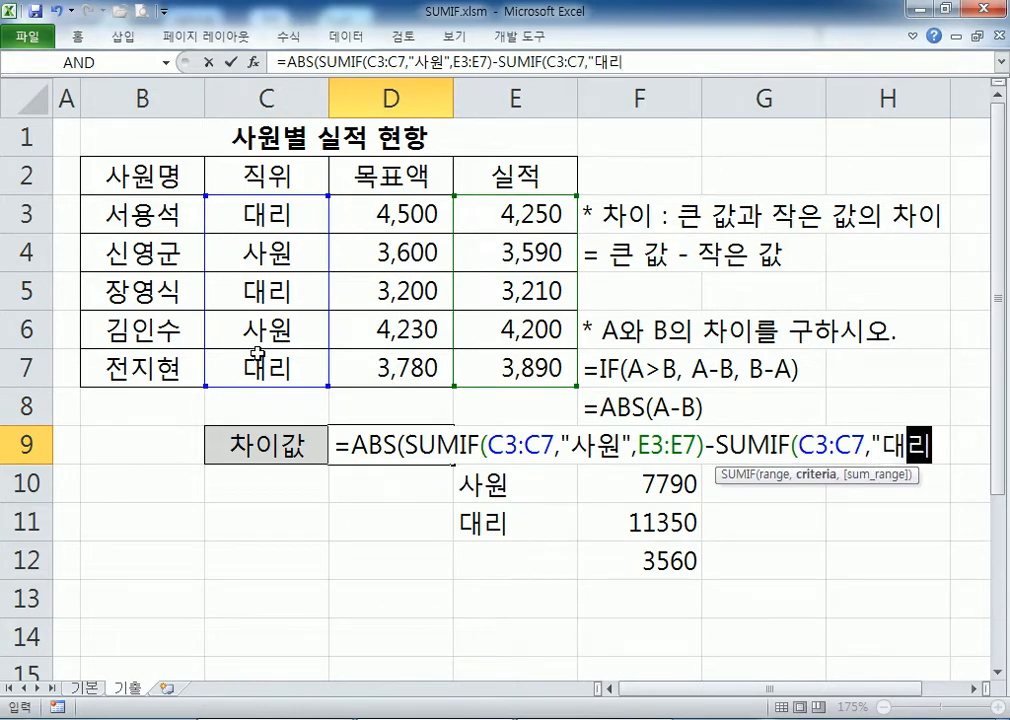
text(",)
drag(475, 208, 491, 356)
text()))
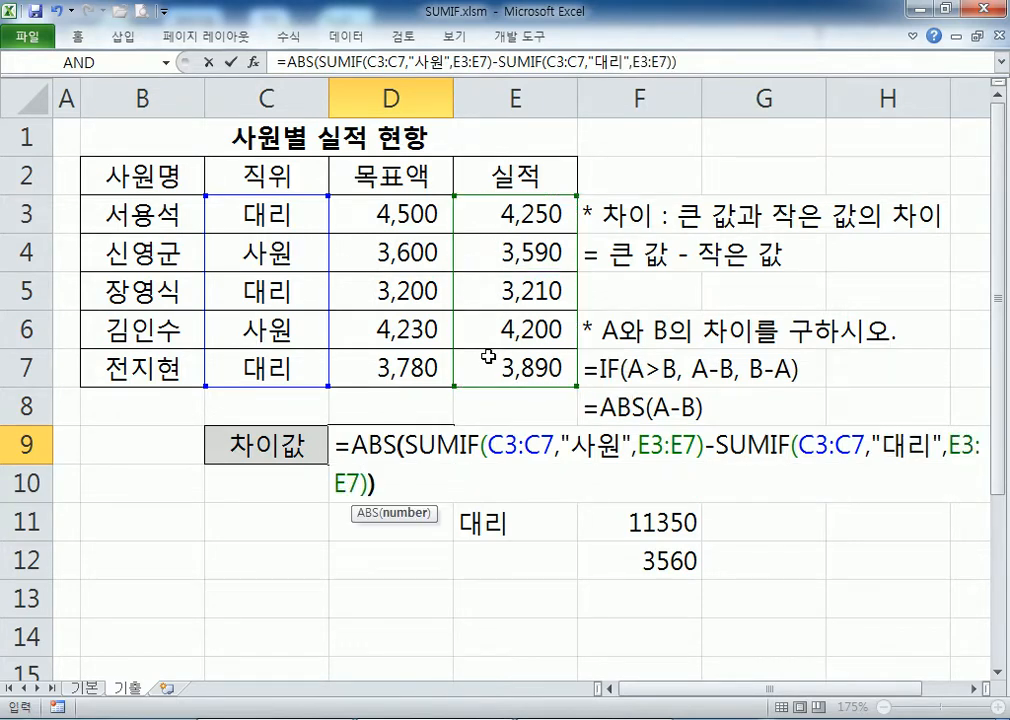
key(Return)
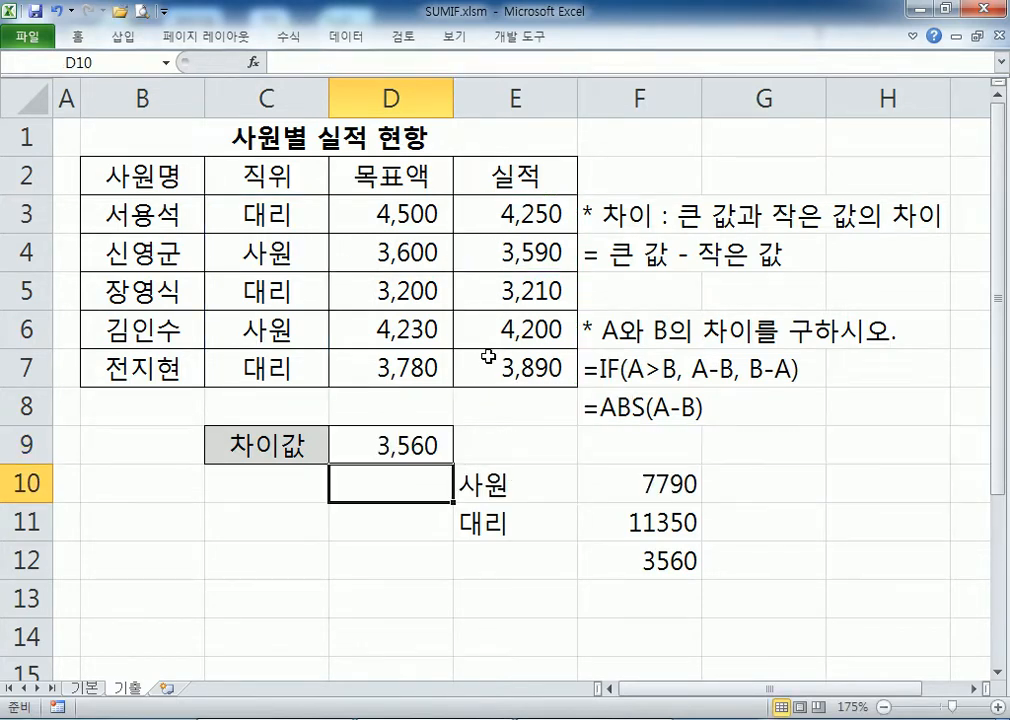
Step: Examine the completed 차이값 formula in D9, focusing on how ABS wraps the two SUMIF functions
key(Up)
key(F2)
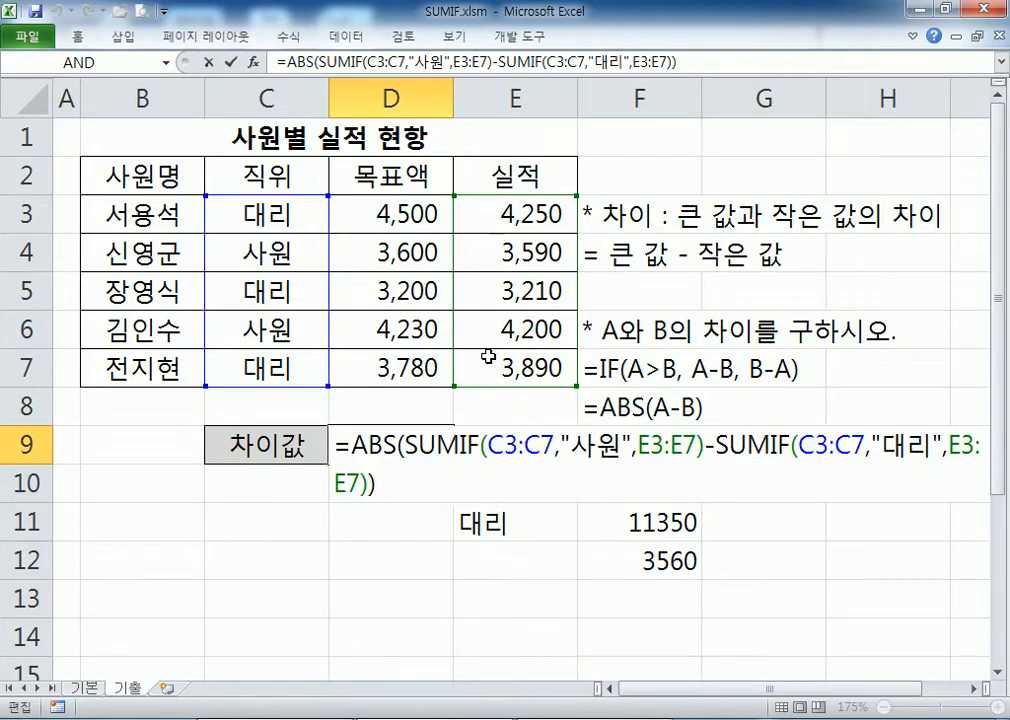
click(976, 689)
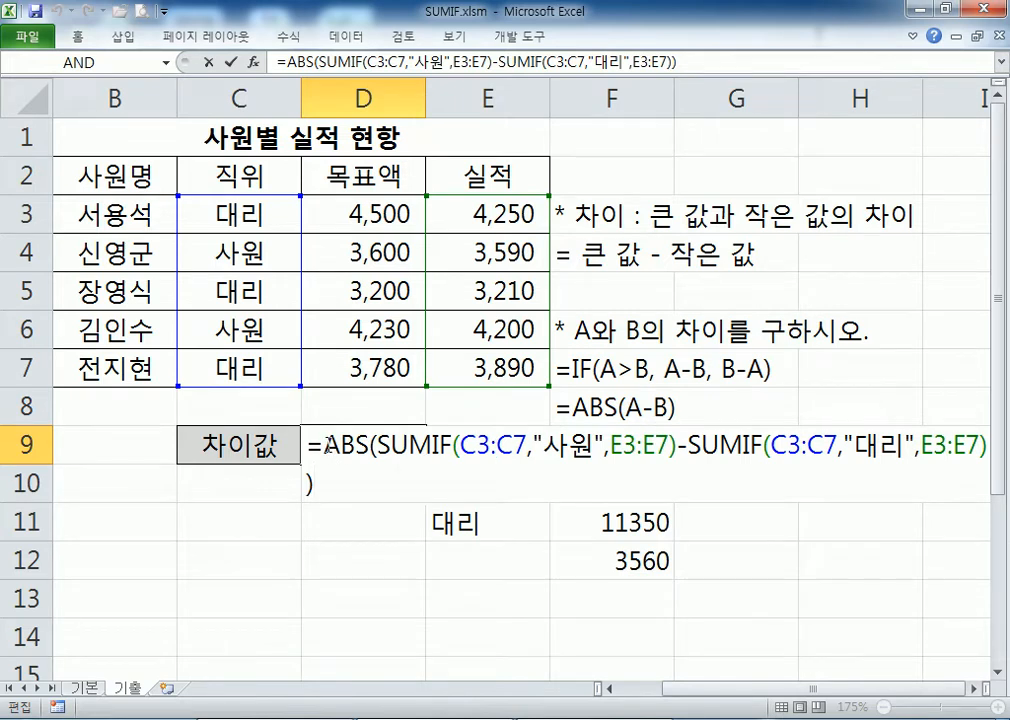
drag(324, 445, 367, 445)
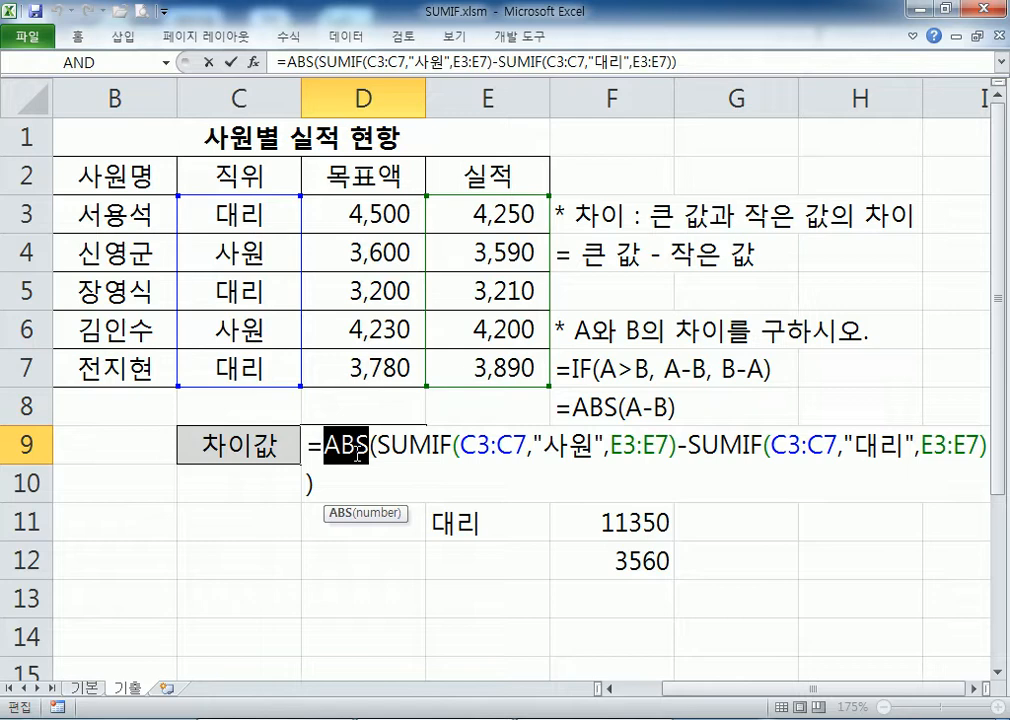
key(ctrl+Return)
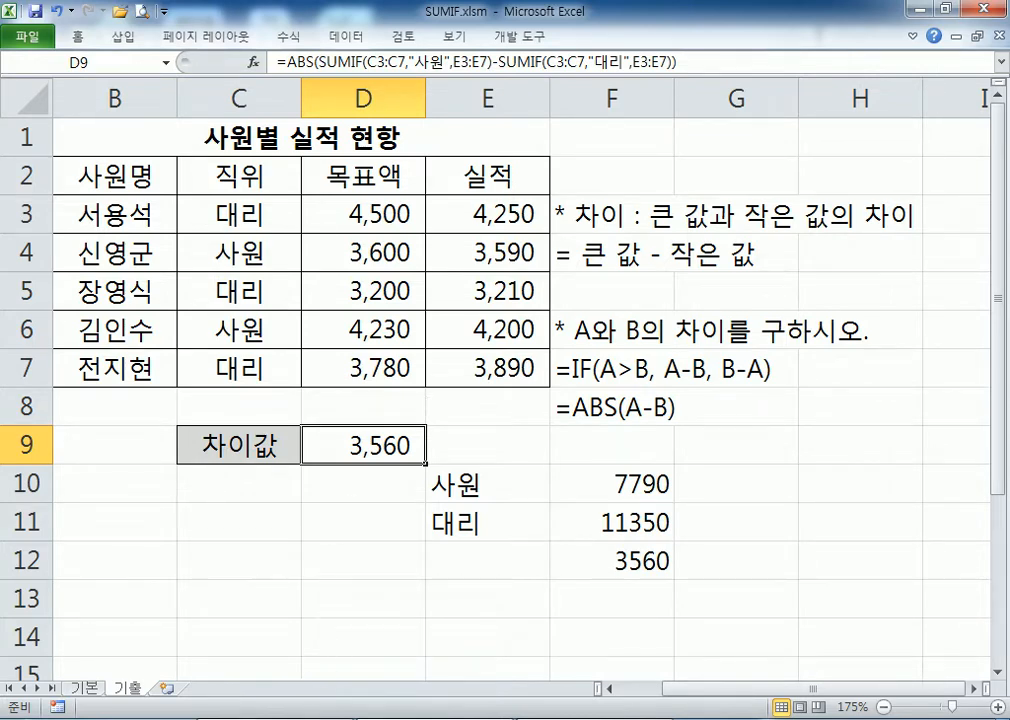
Step: Open MOD.xlsm from the 06 부록 folder and look over its 기본 and 기출 sheets
key(alt+Tab)
scroll(390, 401, up, 20)
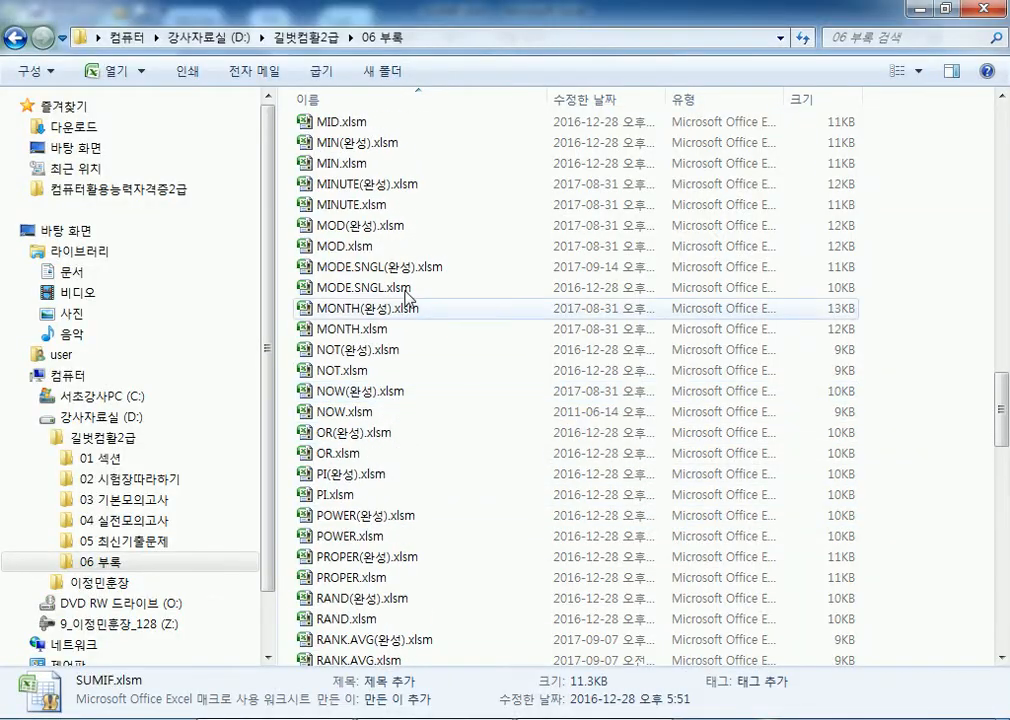
double_click(400, 247)
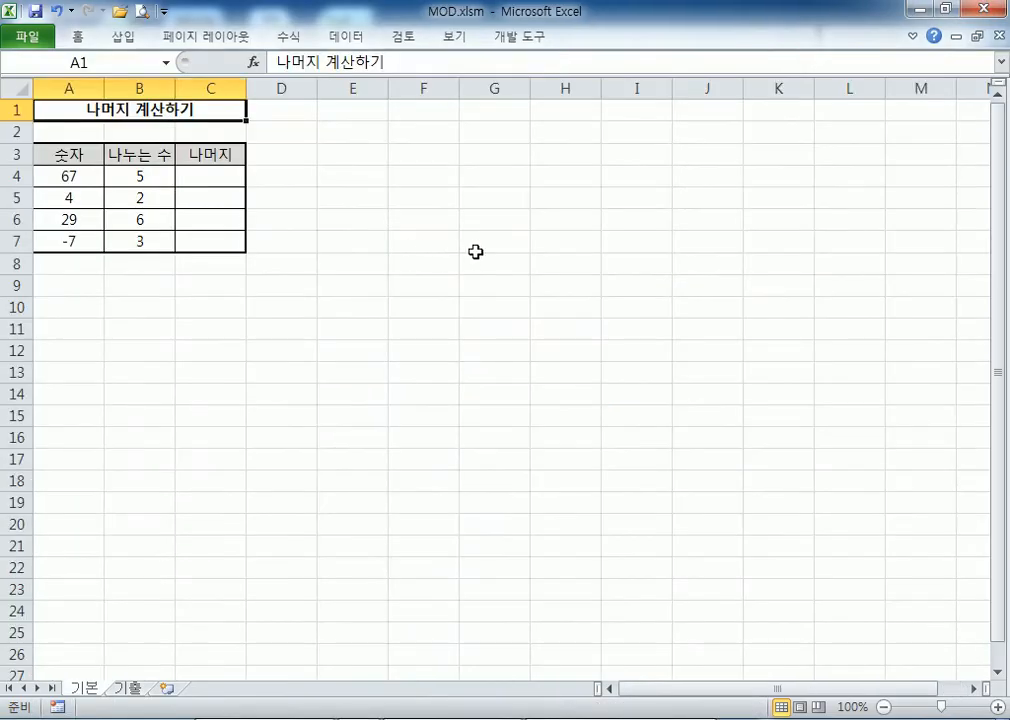
ctrl+scroll(110, 296, up, 5)
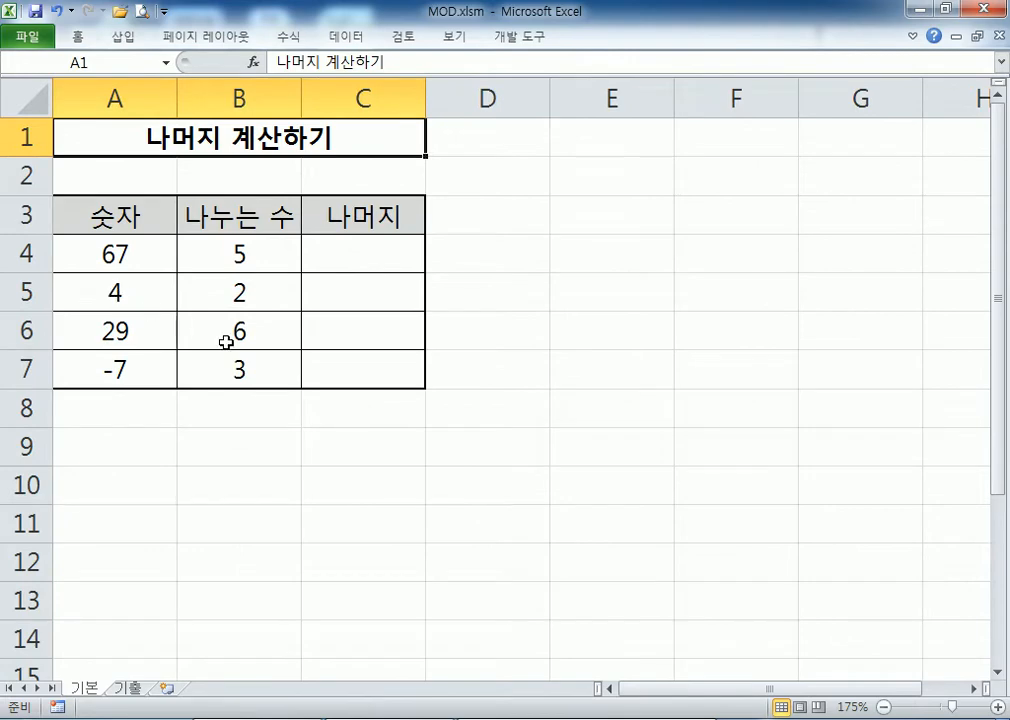
click(129, 689)
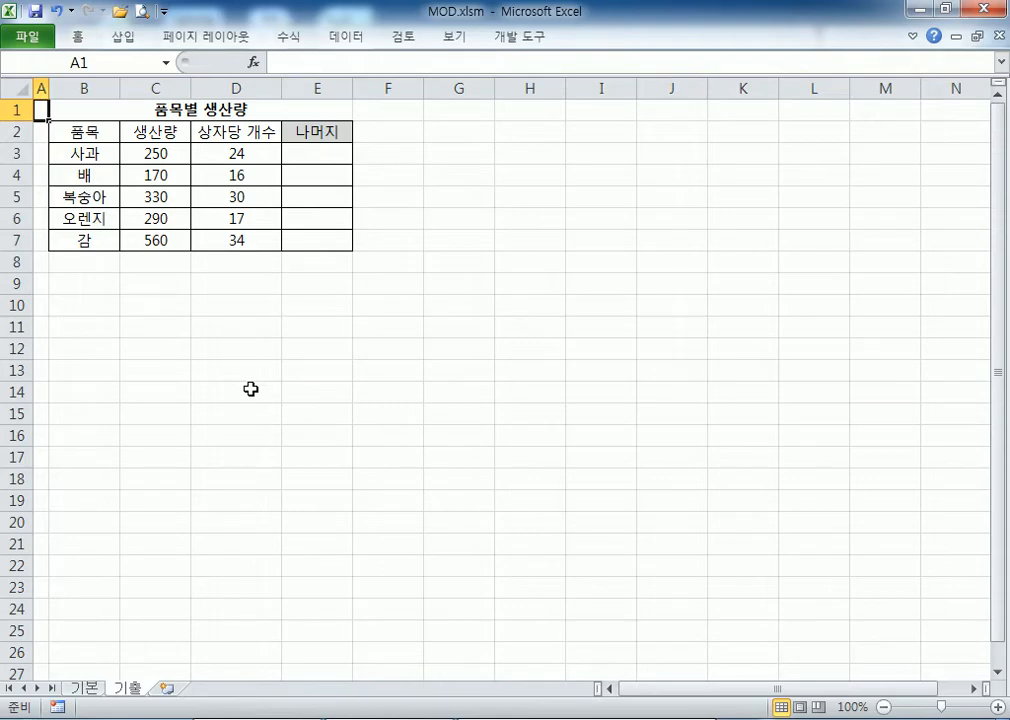
click(96, 688)
Step: On the 기본 sheet, enter =MOD(A4,B4) in C4 to calculate the remainder of the first row
click(140, 256)
click(240, 256)
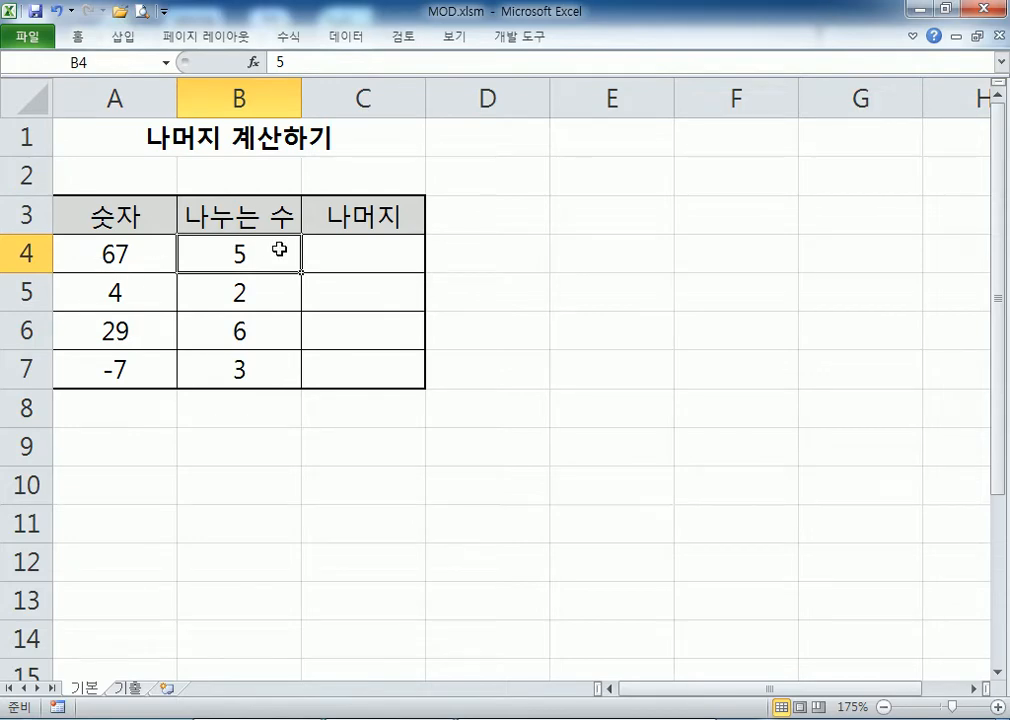
click(355, 254)
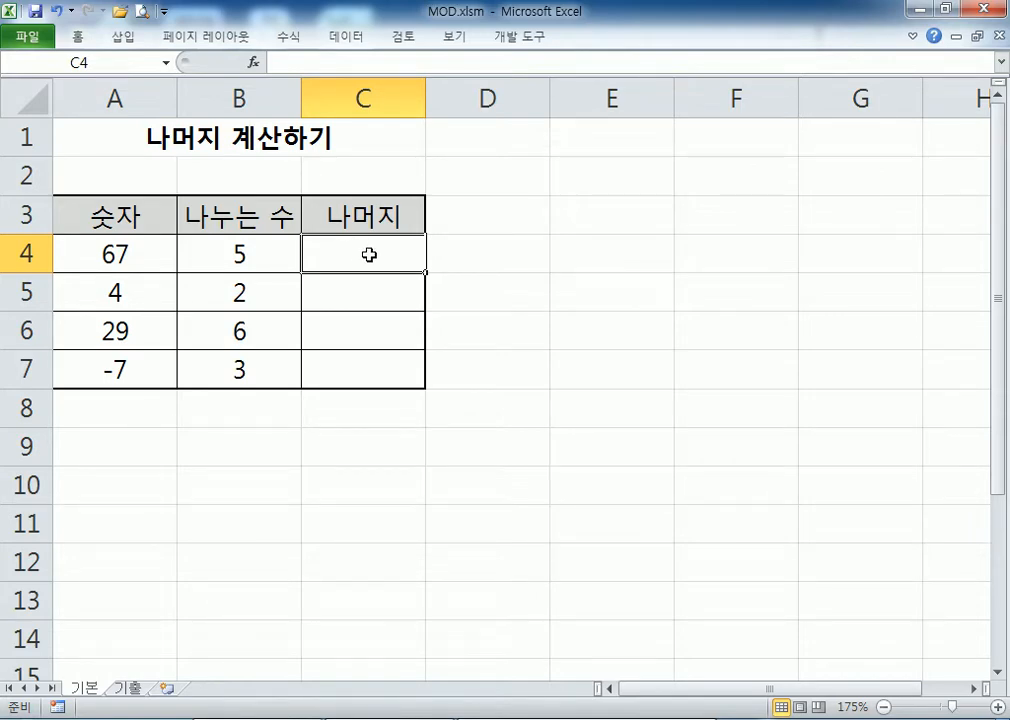
text(=ㅡㅐ)
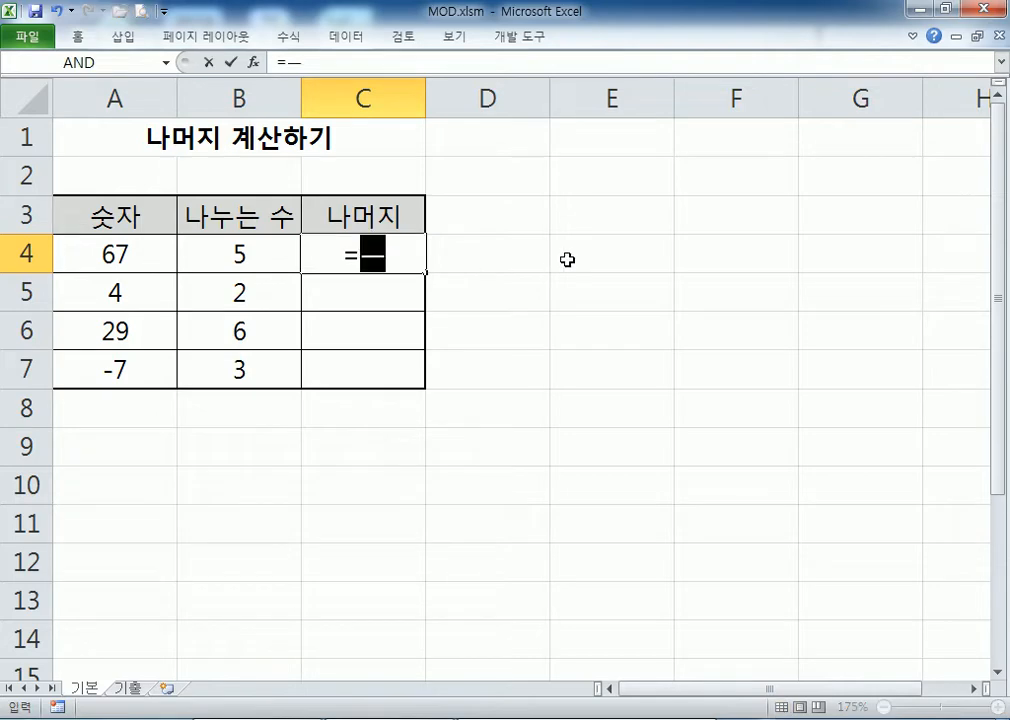
key(BackSpace)
key(BackSpace)
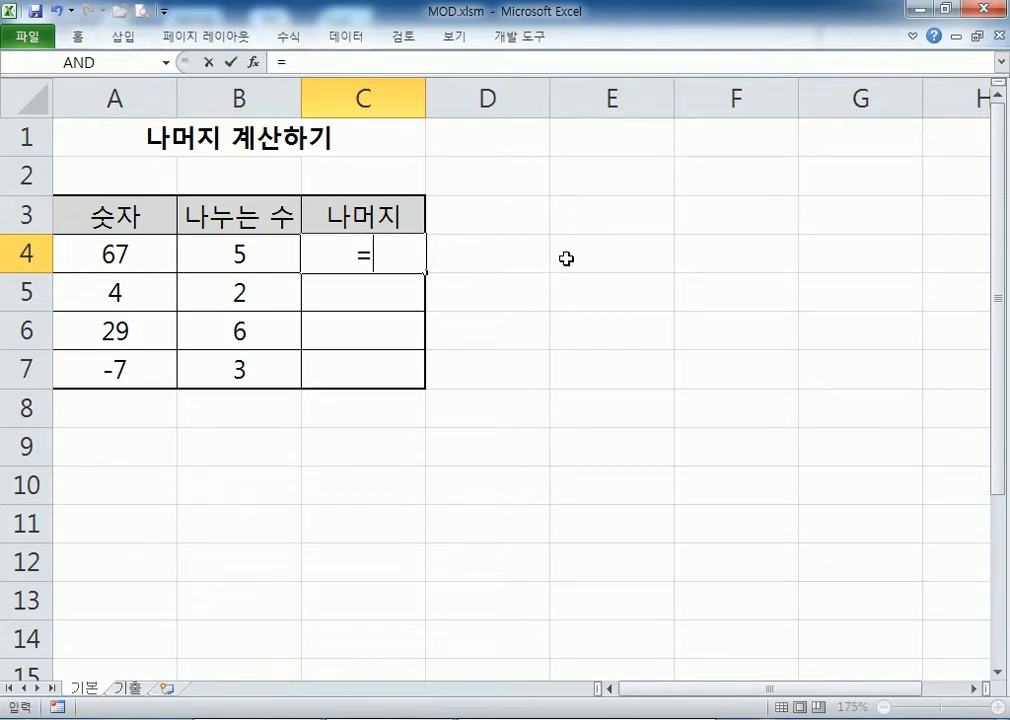
text(MOD()
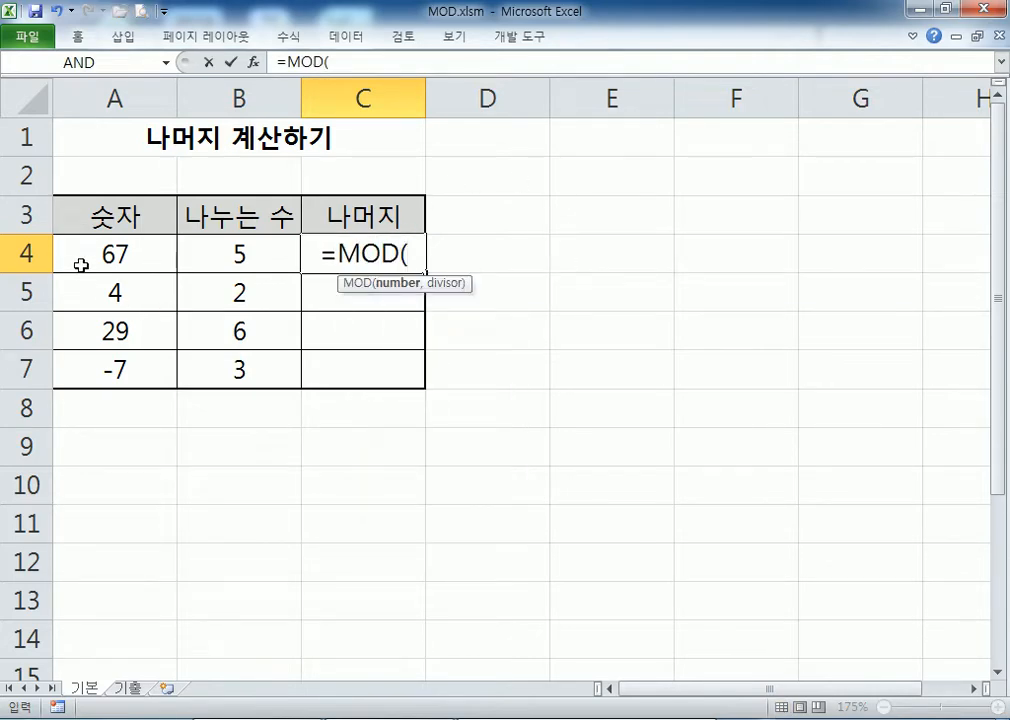
click(82, 254)
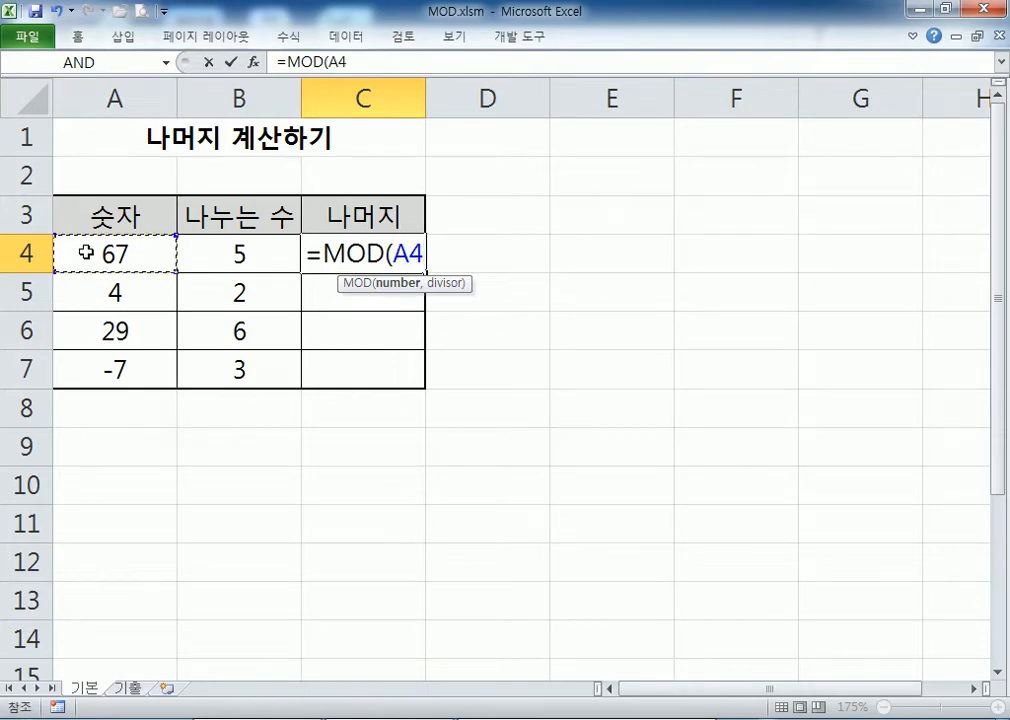
text(,)
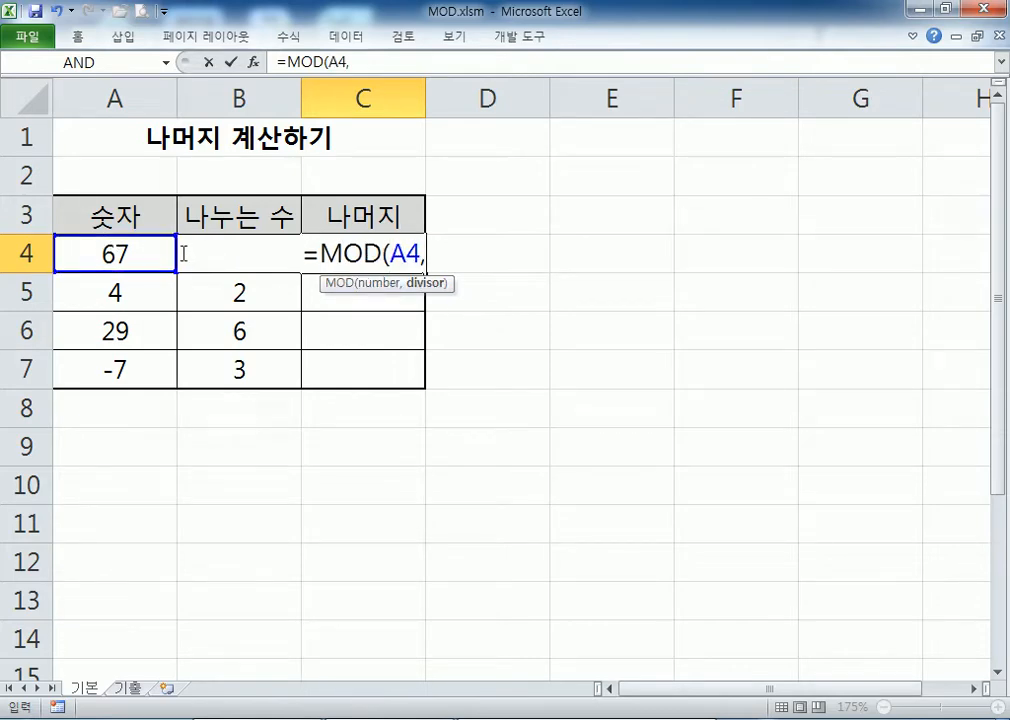
click(183, 254)
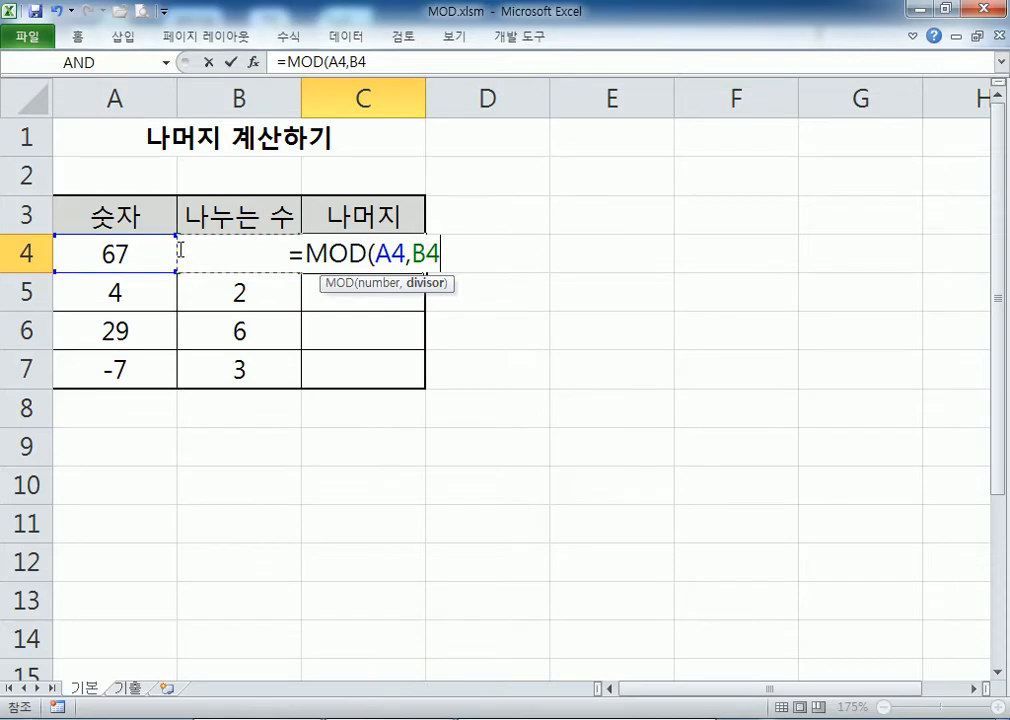
text())
key(Return)
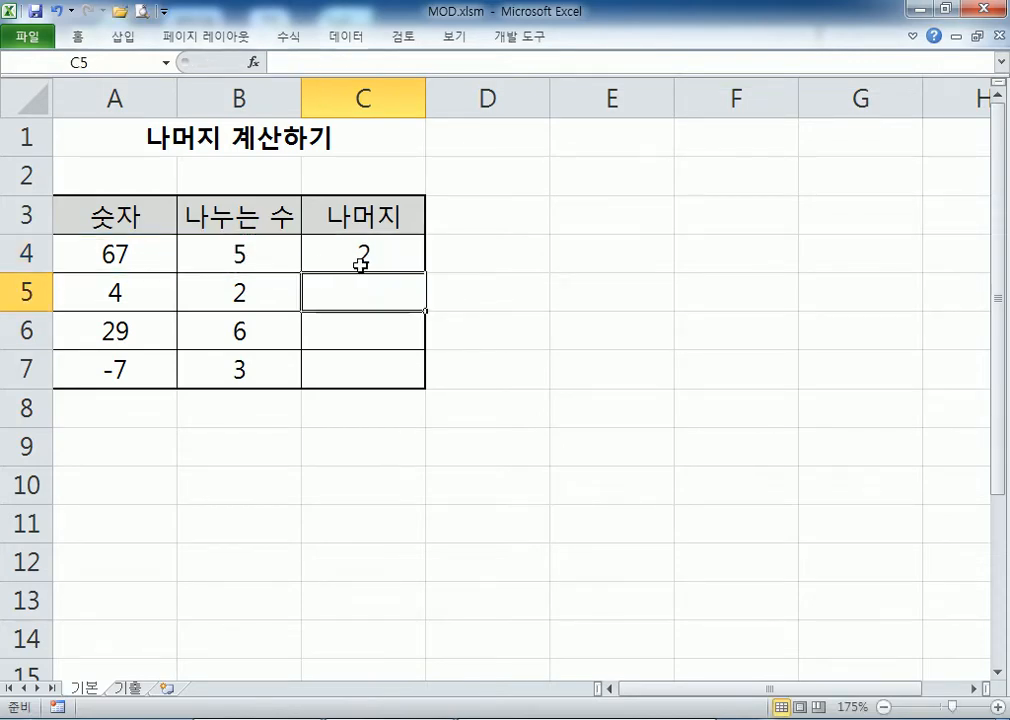
Step: Review the MOD formula in C4 and the cells it uses as number and divisor
click(361, 255)
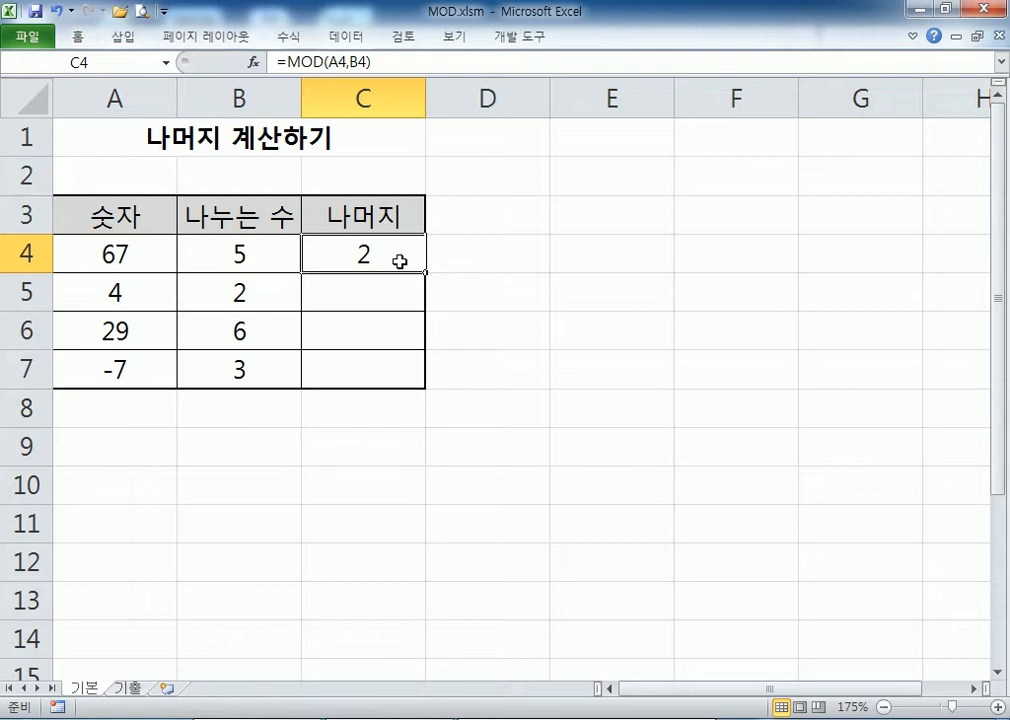
key(F2)
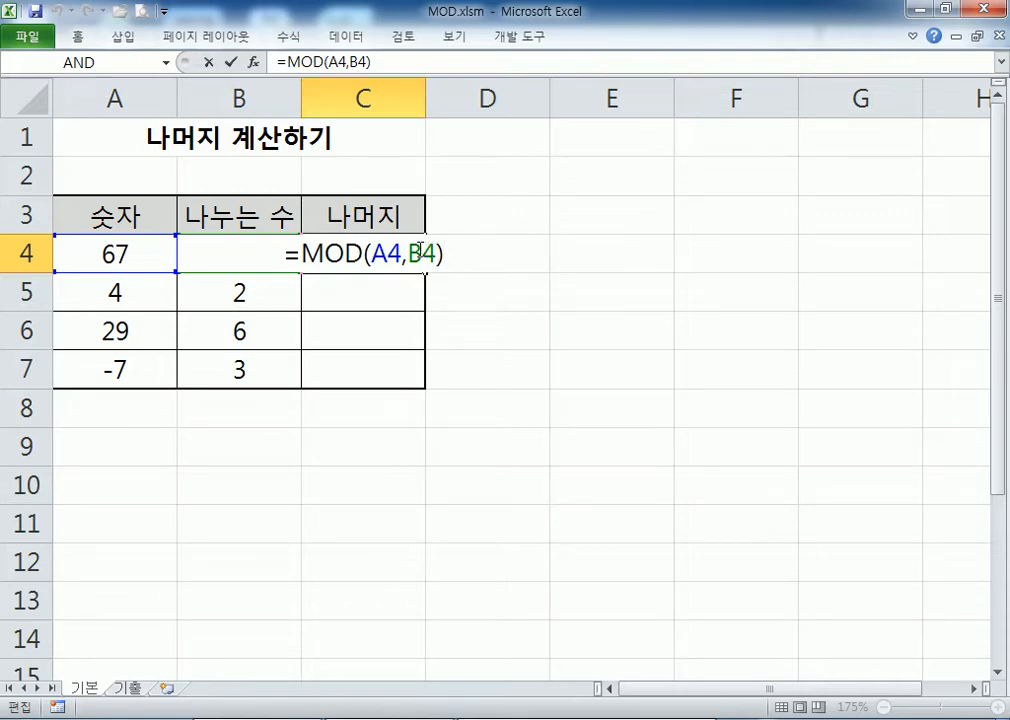
key(Return)
Step: Write the note heading "* 나머지 함수를 이용하는 방법" in E3
click(620, 221)
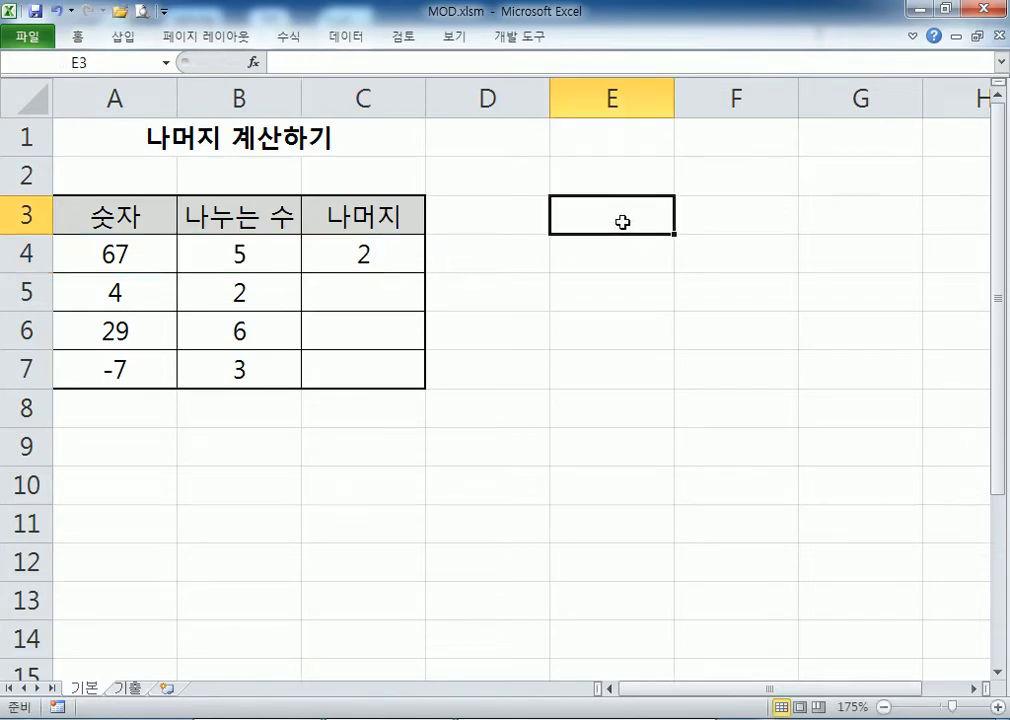
text(=)
key(BackSpace)
text(*)
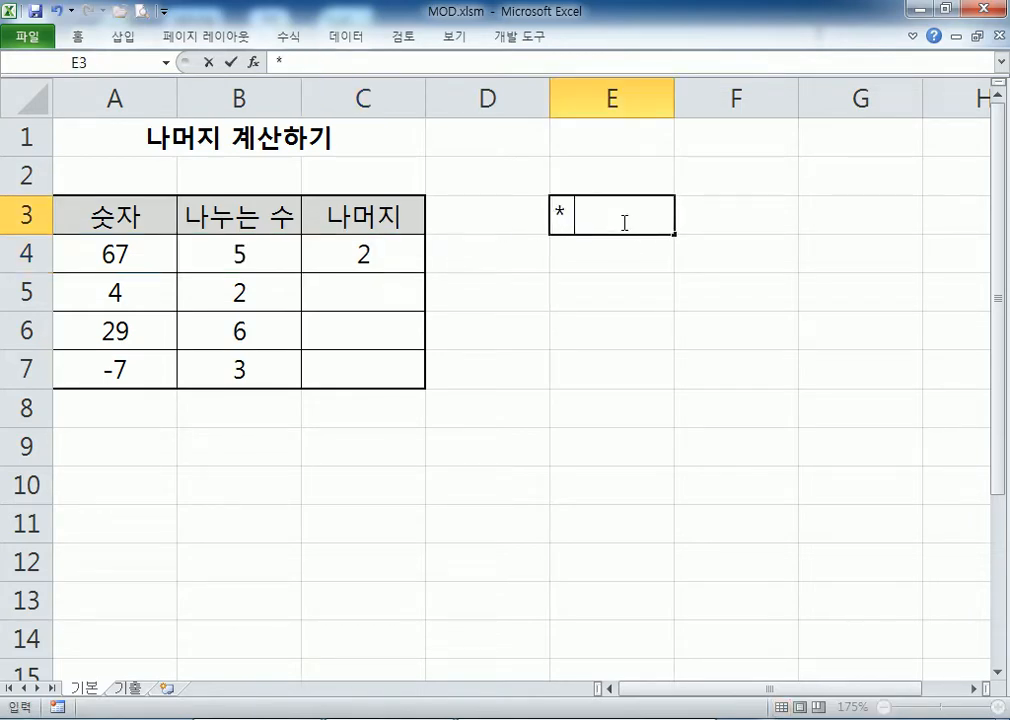
text( 나머지 함술)
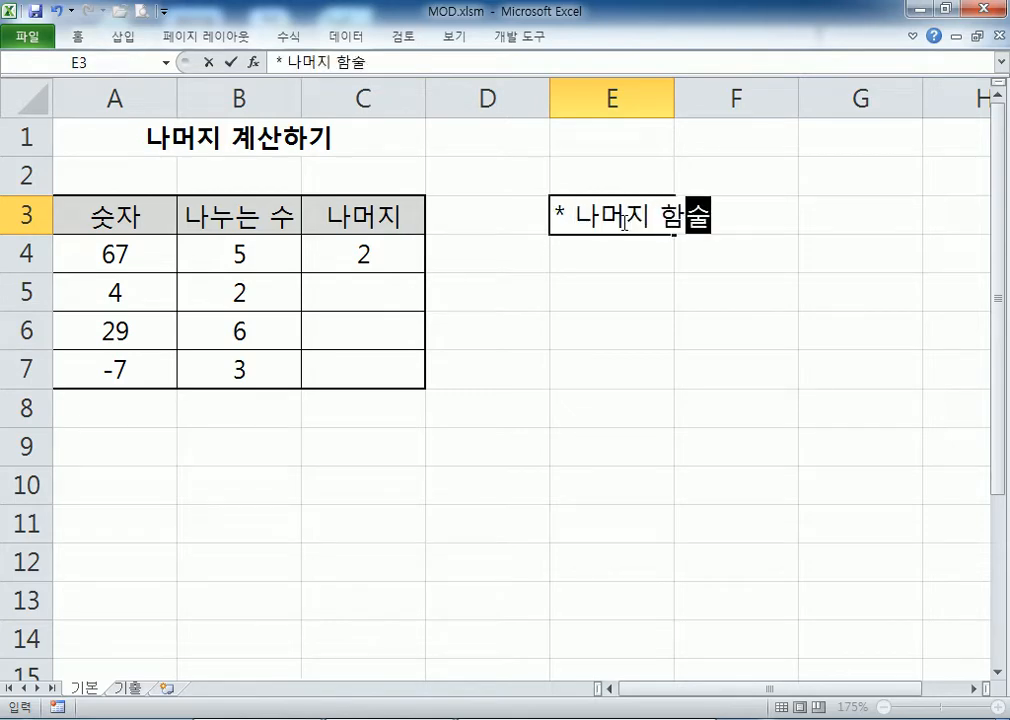
text(를 이용하)
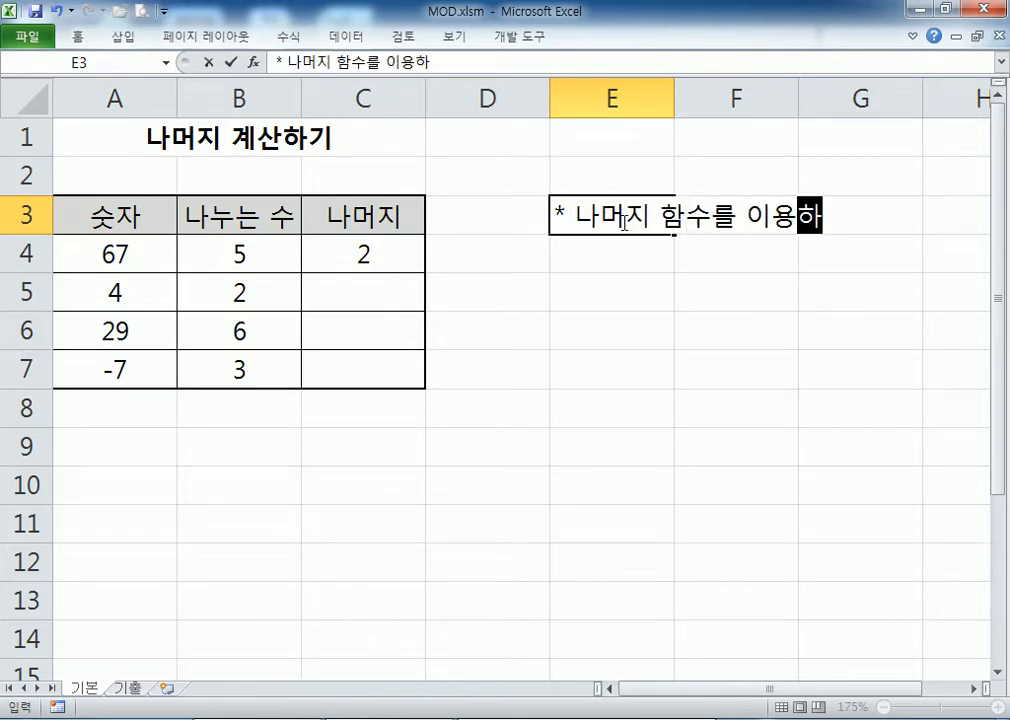
text(는 방법)
key(Return)
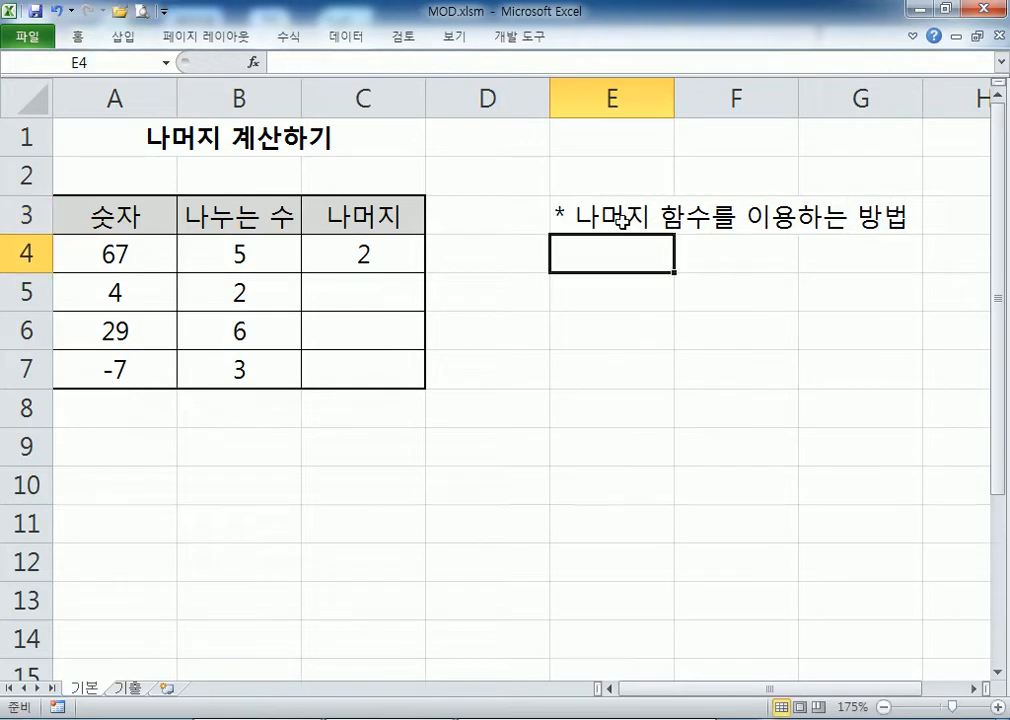
Step: Add the question "어떤수의 배수관계가 되는지?" in E4 under the note heading
text(어떤수의)
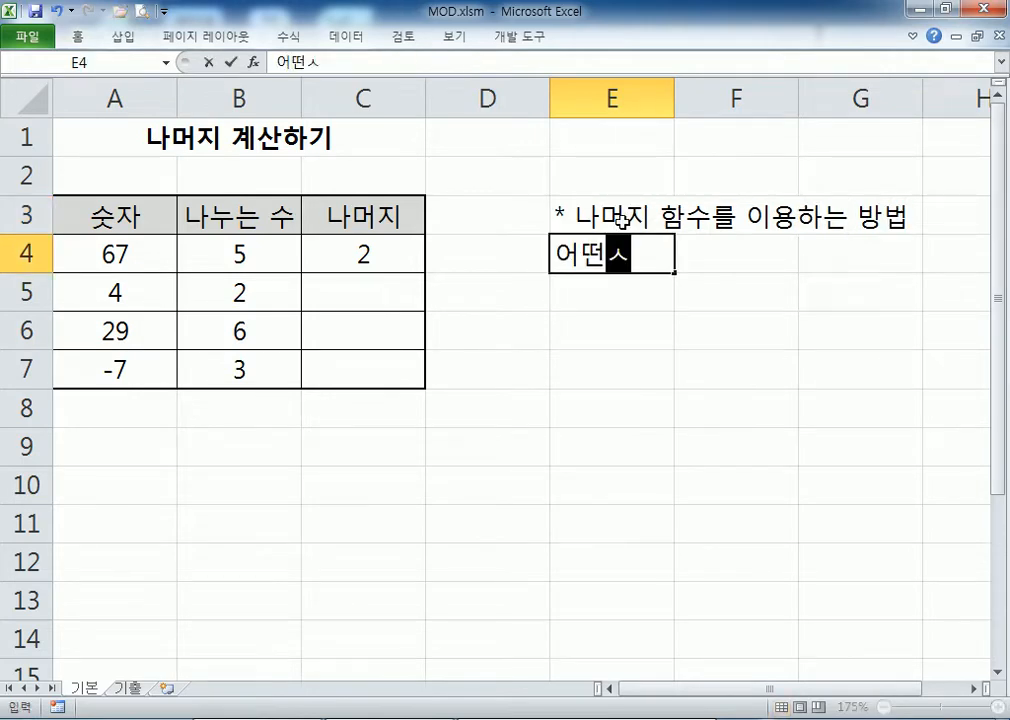
text( 배수관)
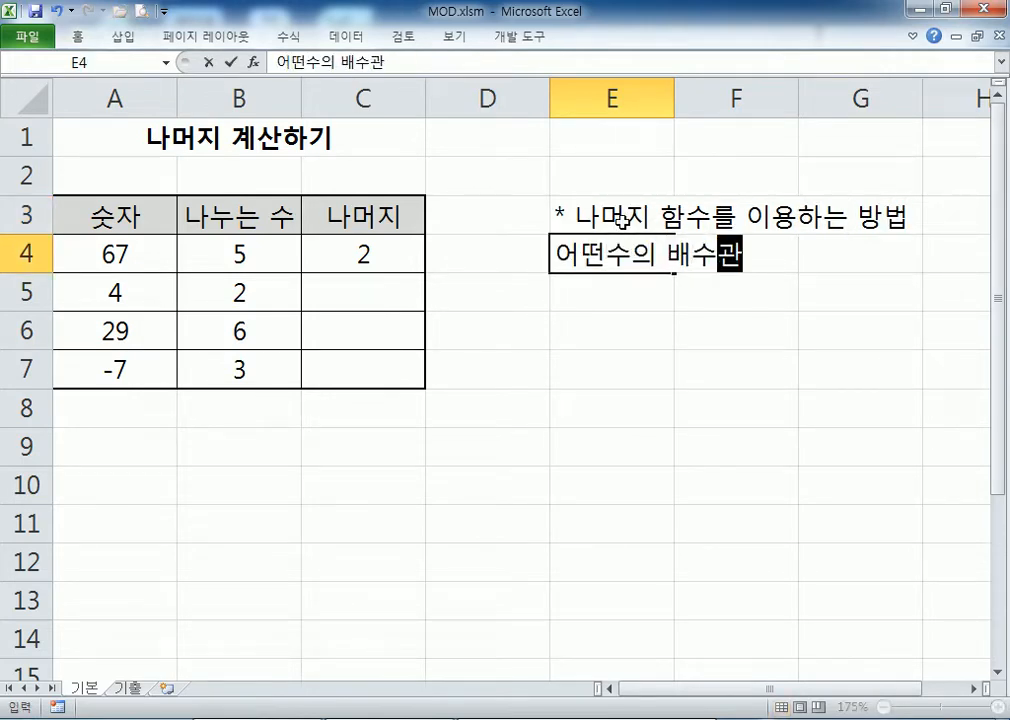
text(계가 되는지?)
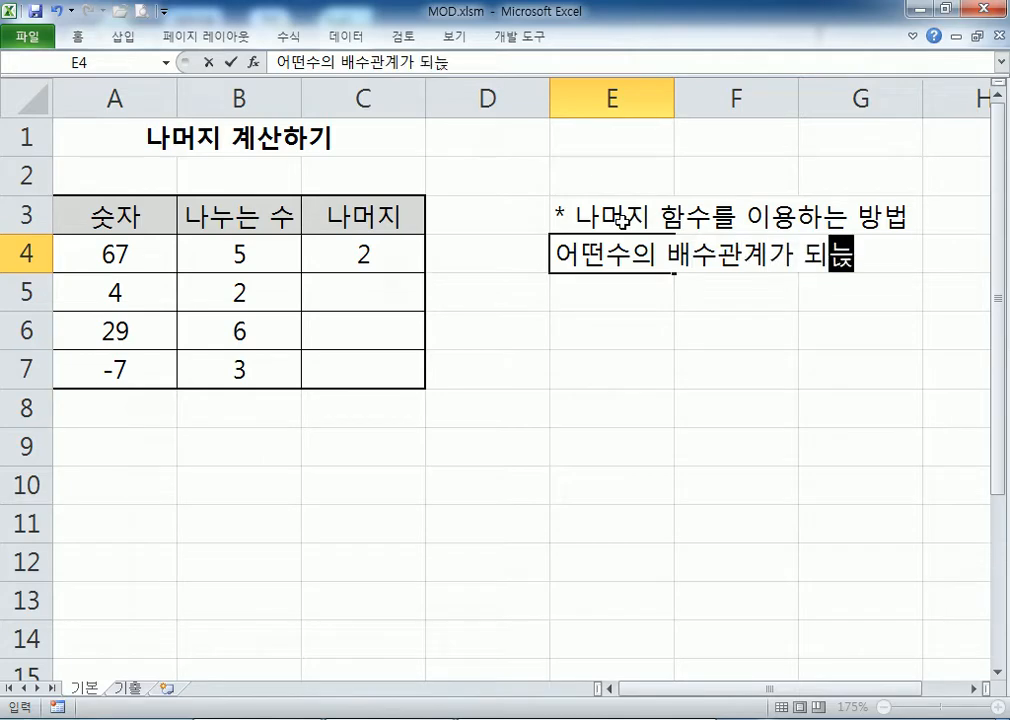
key(Return)
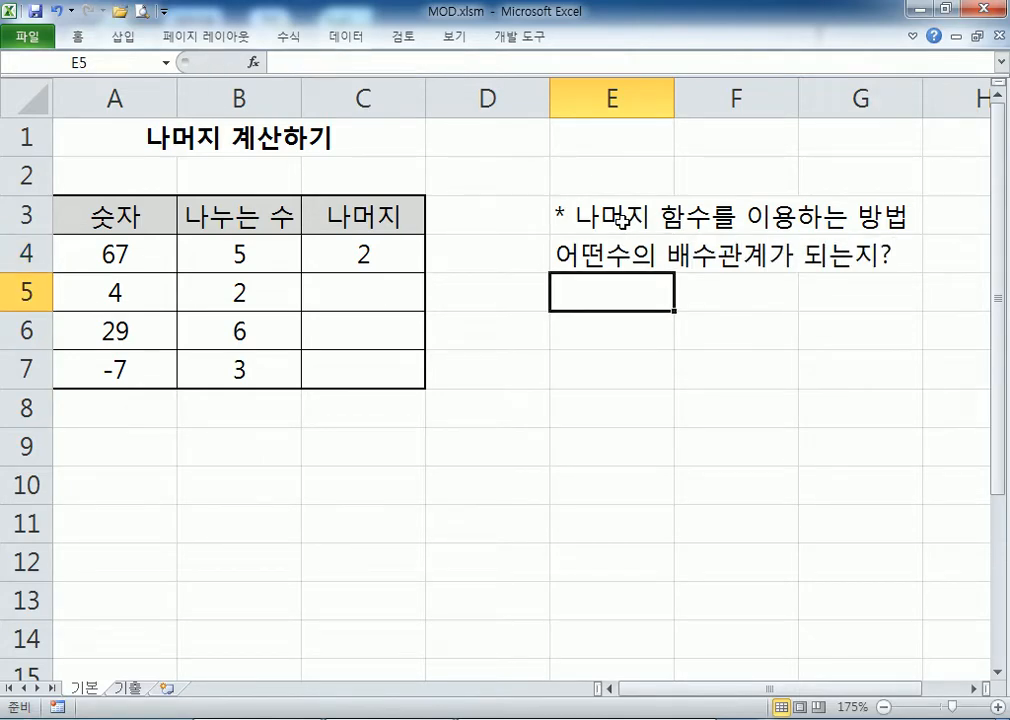
Step: Enter the note line "어떤수를 3으로 나누었더니" in E5
text(어떤수를)
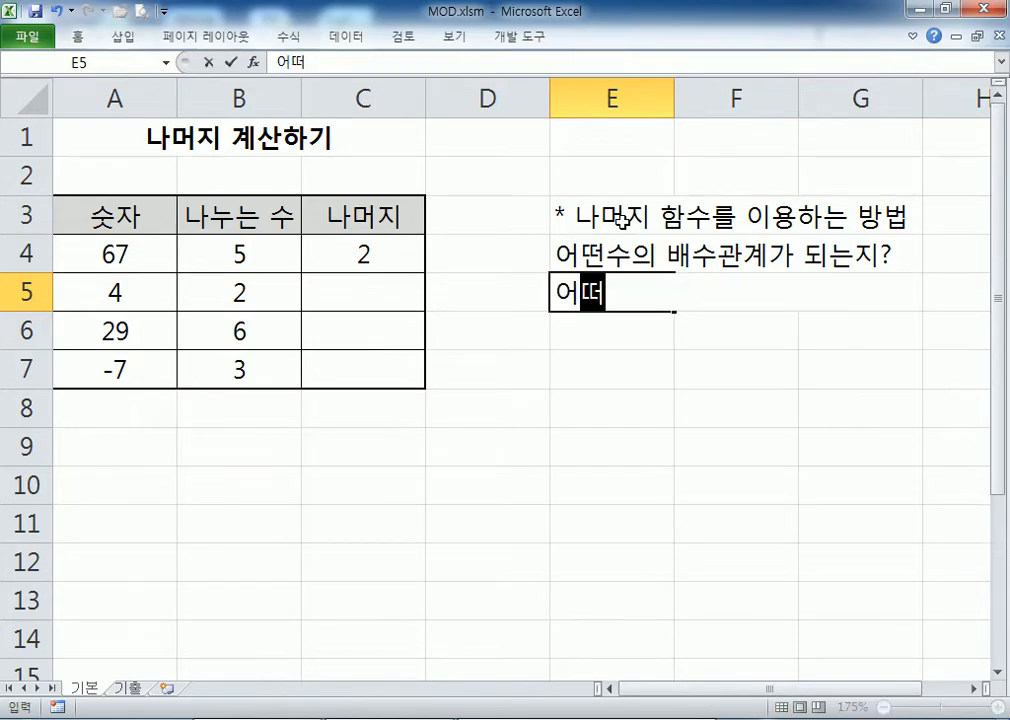
text( 3)
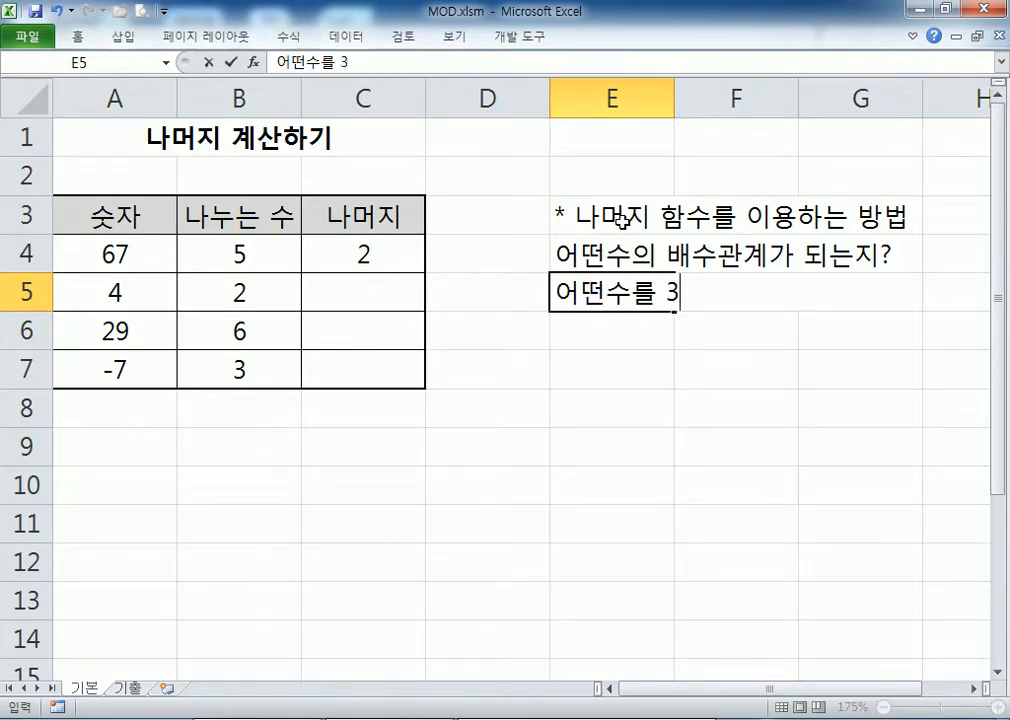
text(—ㅇ으로)
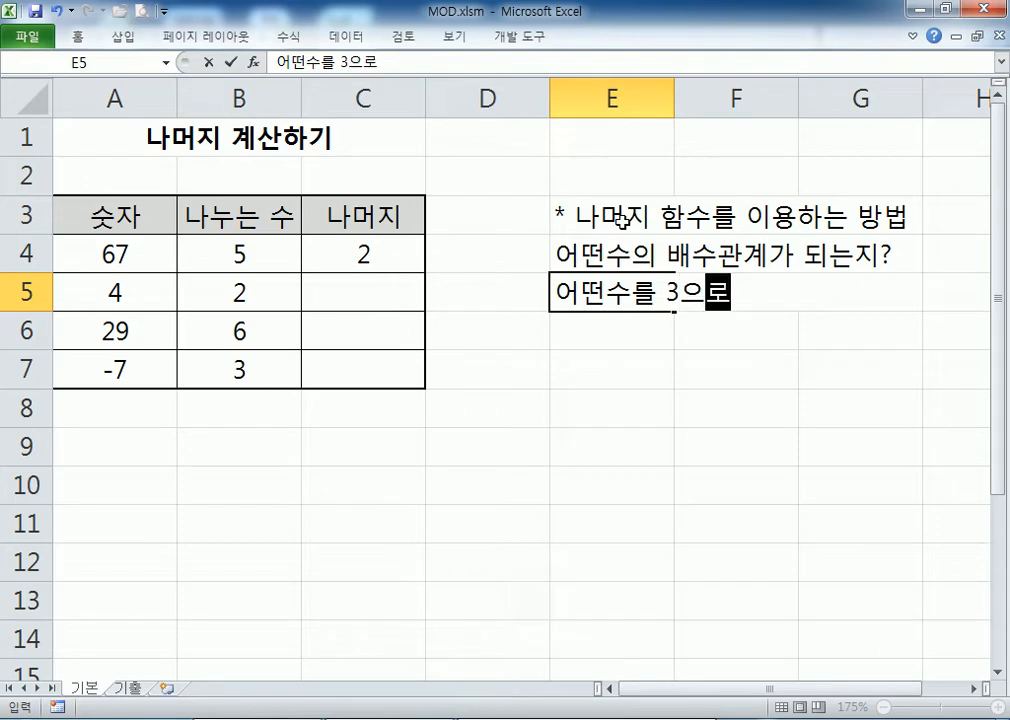
text( 나누었더니)
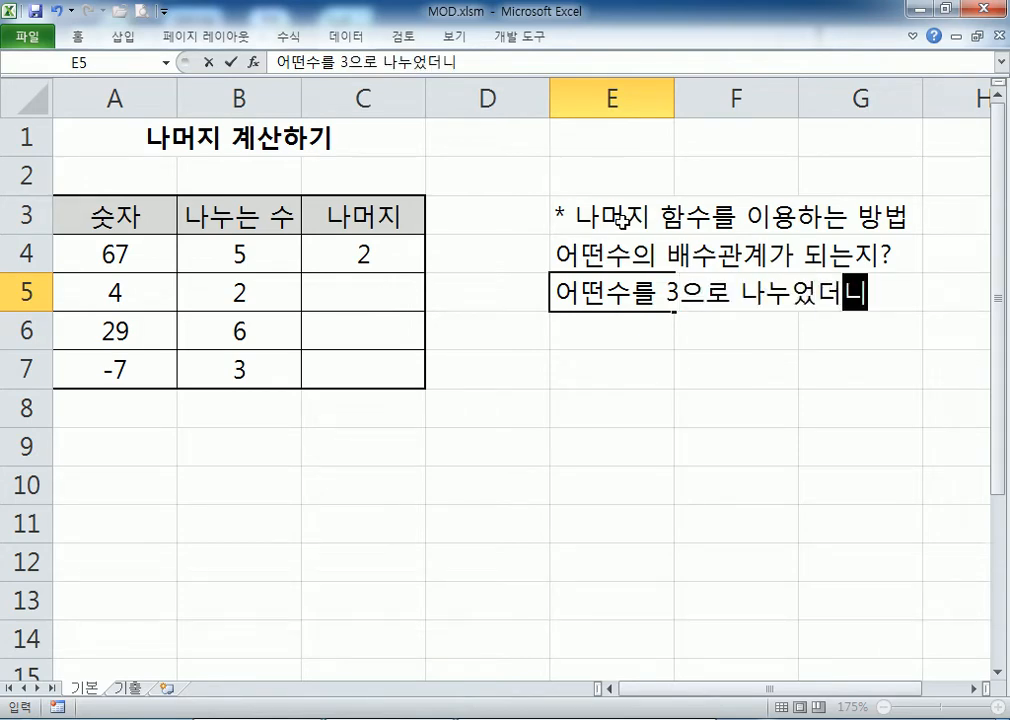
key(Return)
Step: Finish the note with "나머지가 0이다, 그 어떤 수는" in E6 and "3의 배수이다." in E7
text(나머)
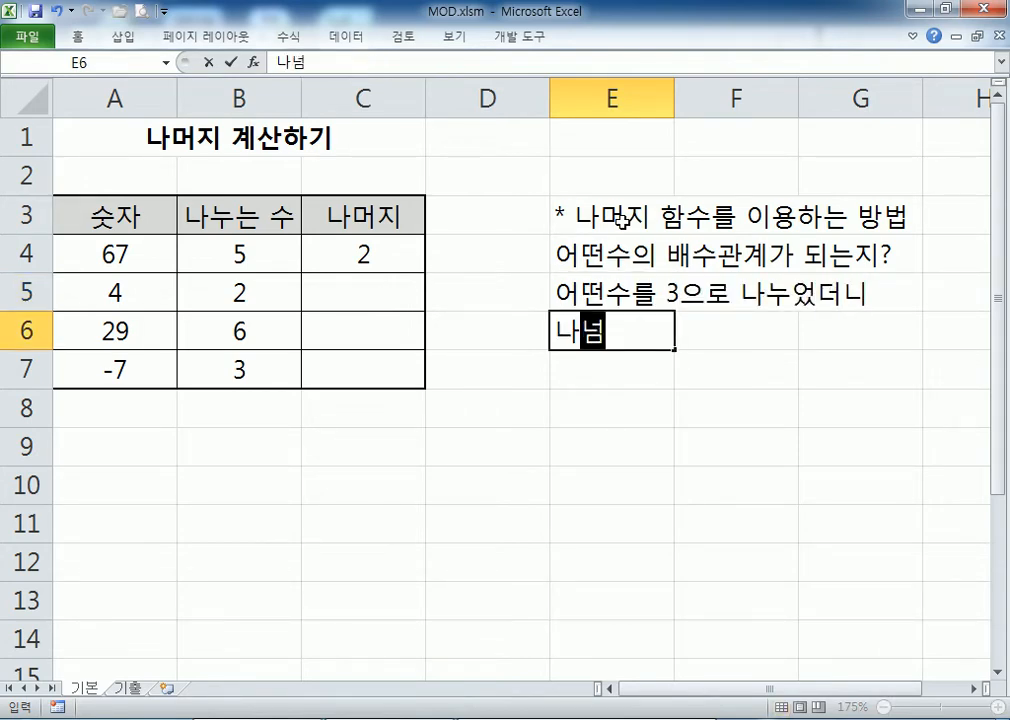
text(지가 0)
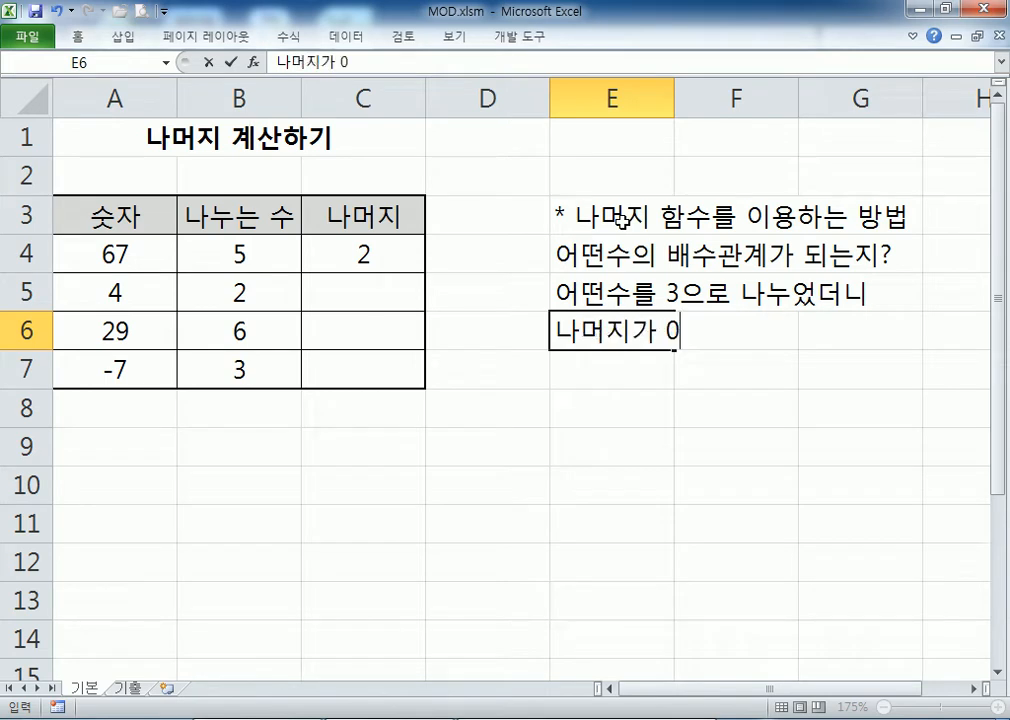
text(이다, )
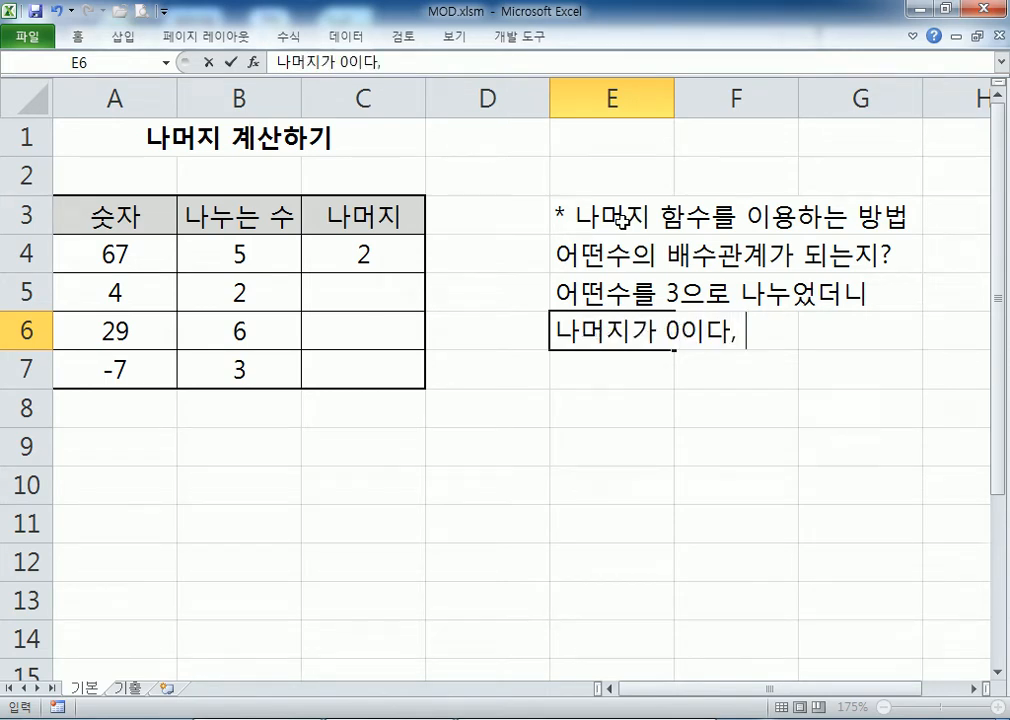
text(그 어떤)
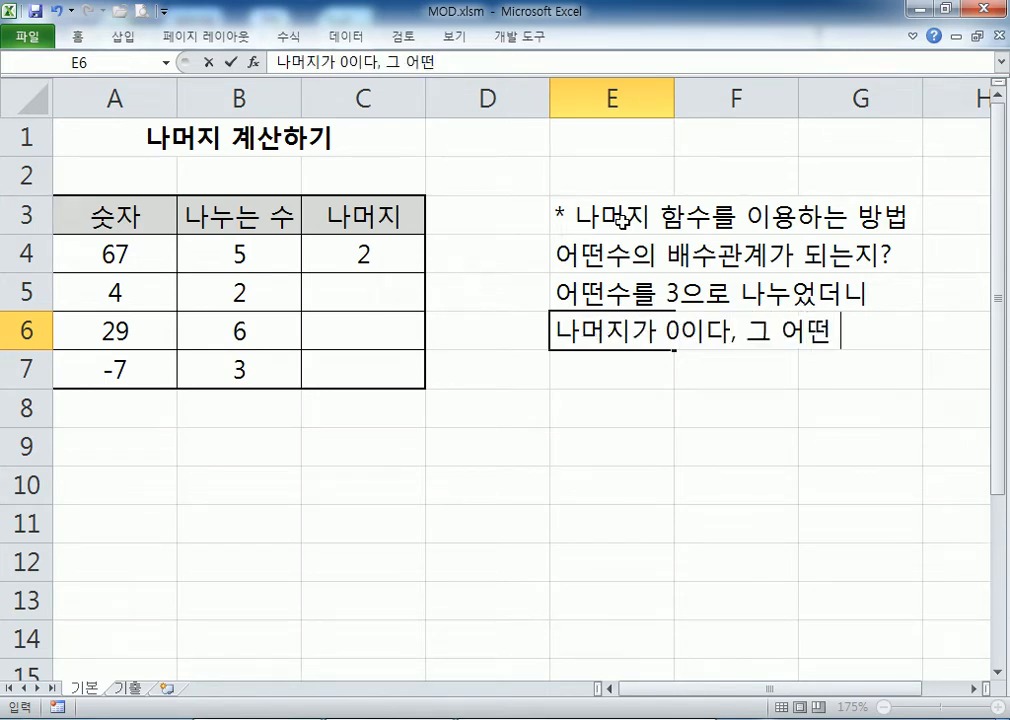
text( 수는)
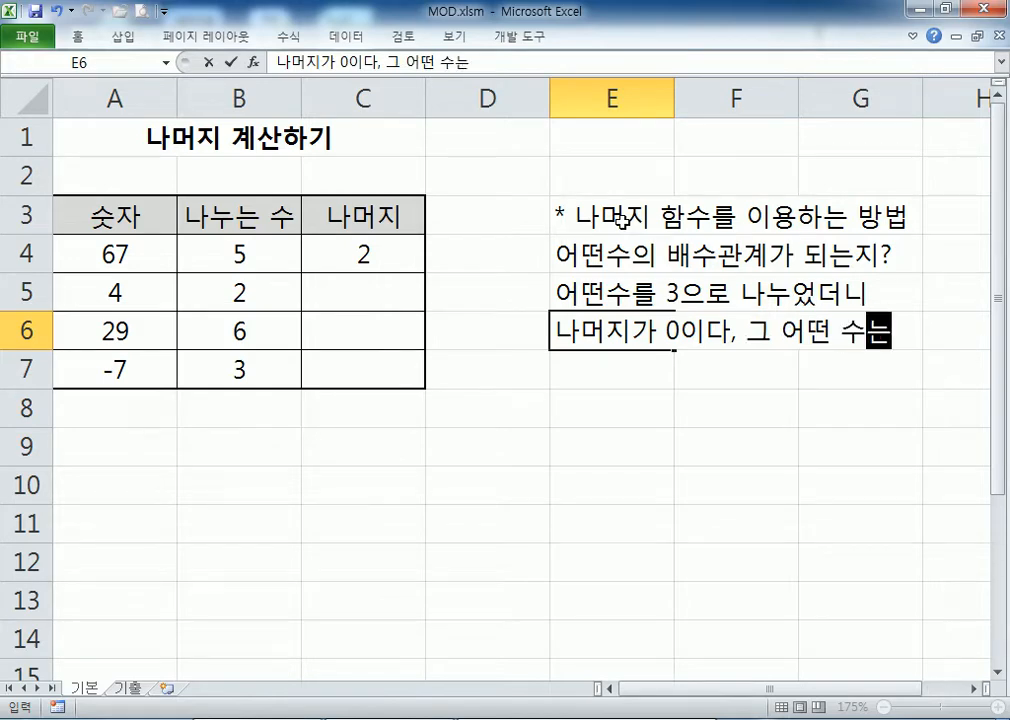
key(Return)
text(3의 배수이다.)
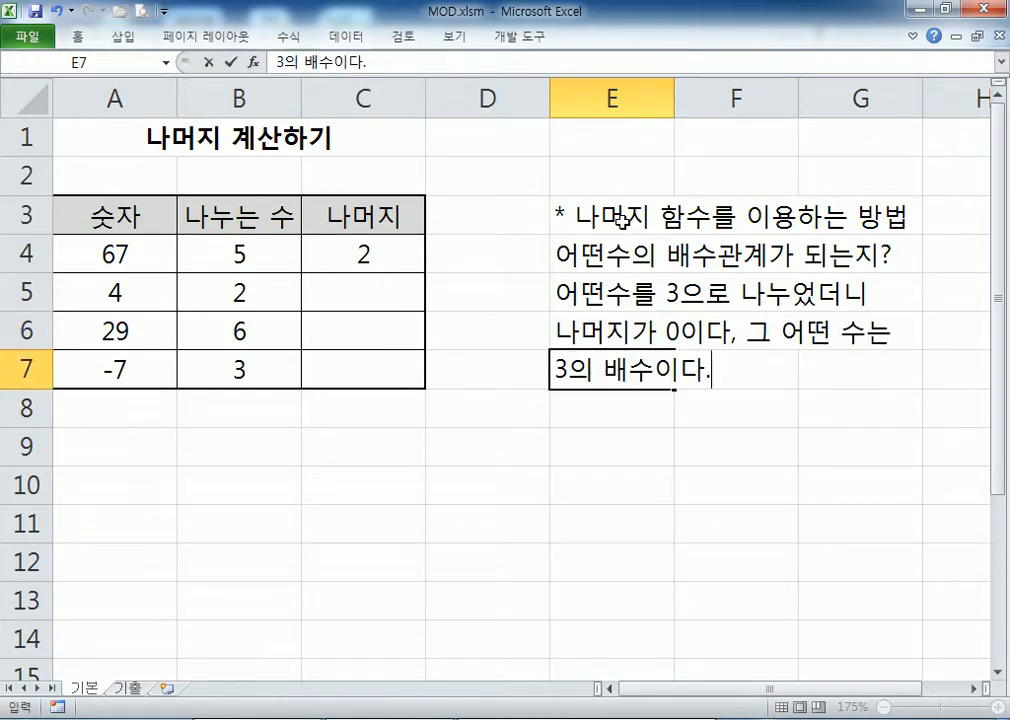
key(Return)
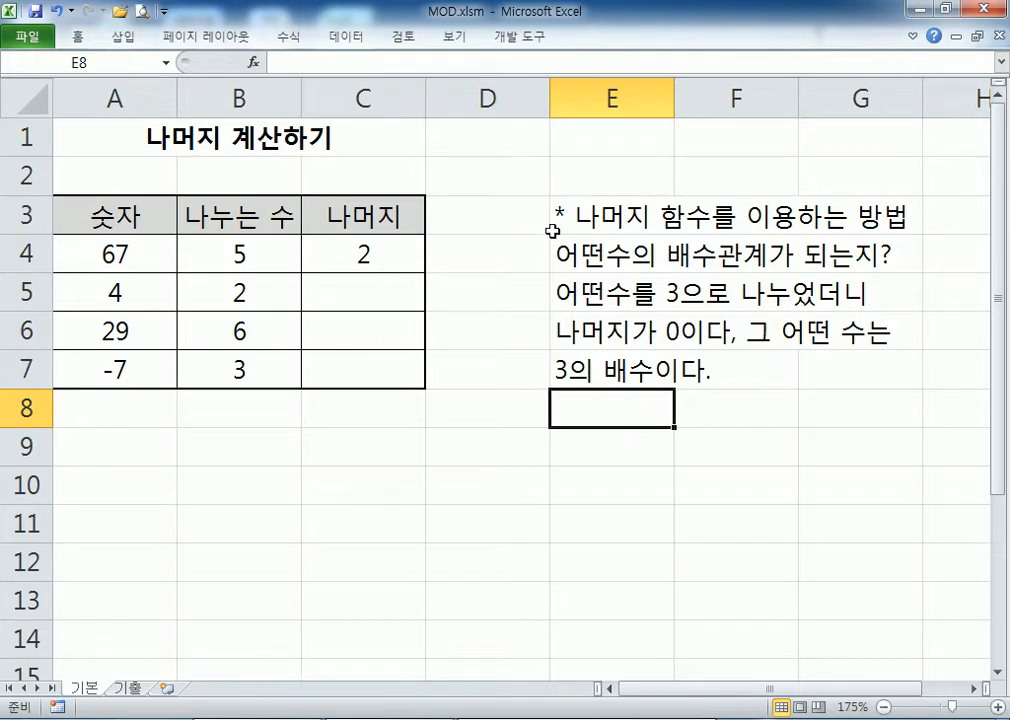
Step: Insert a space between "어떤" and "수" in the notes in E4 and E5
double_click(616, 254)
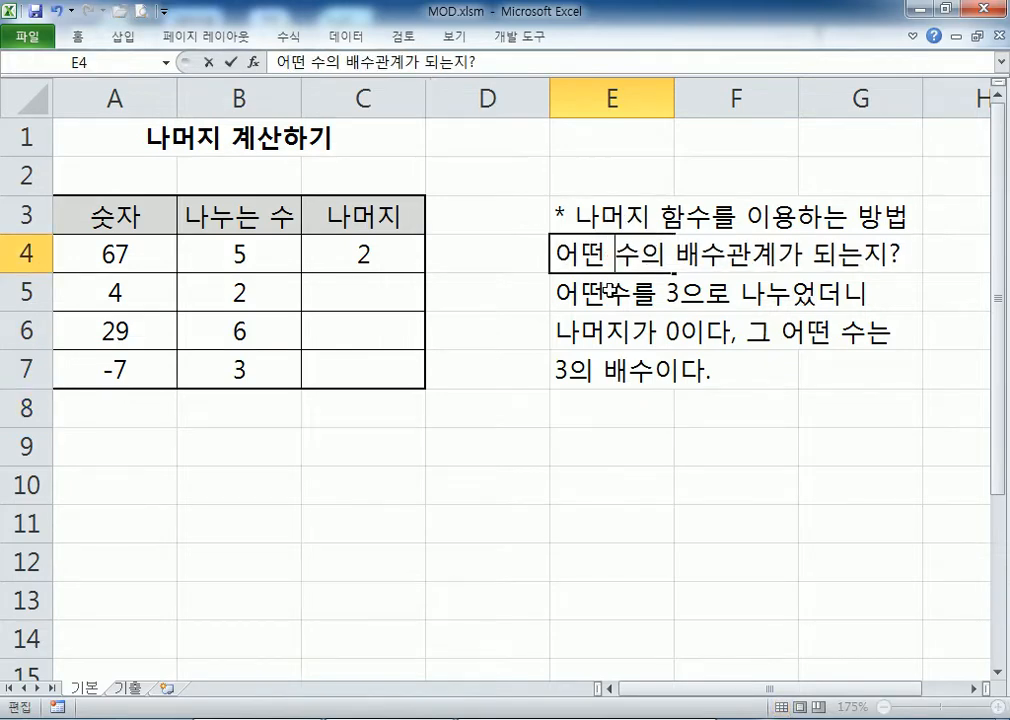
double_click(616, 293)
click(673, 434)
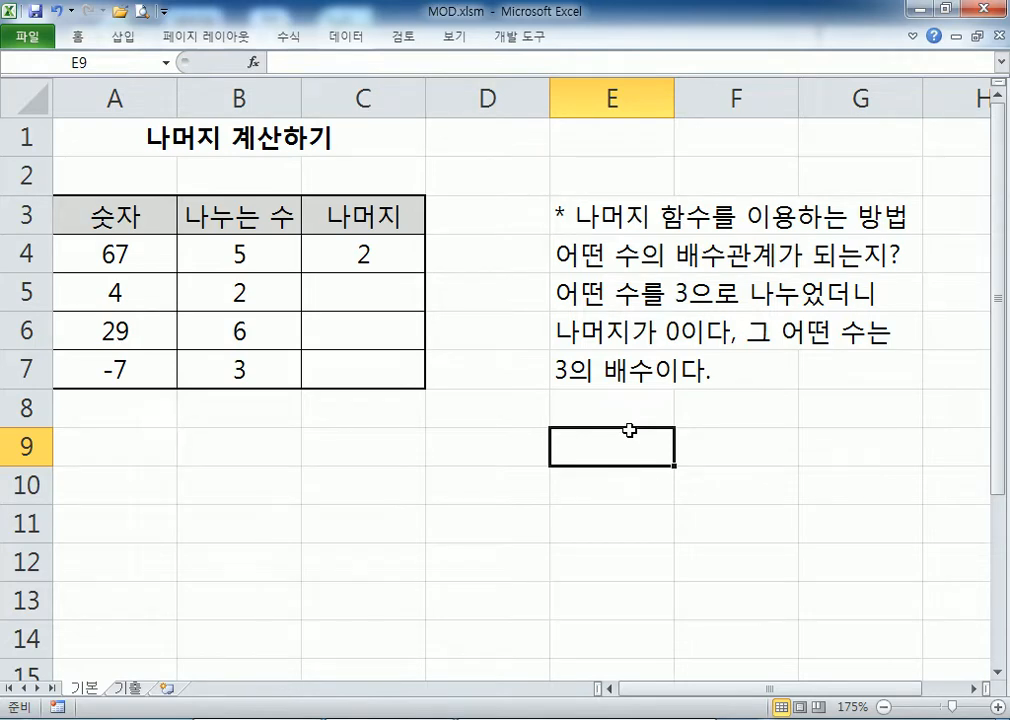
Step: Fill the MOD formula from C4 down through C7
click(390, 250)
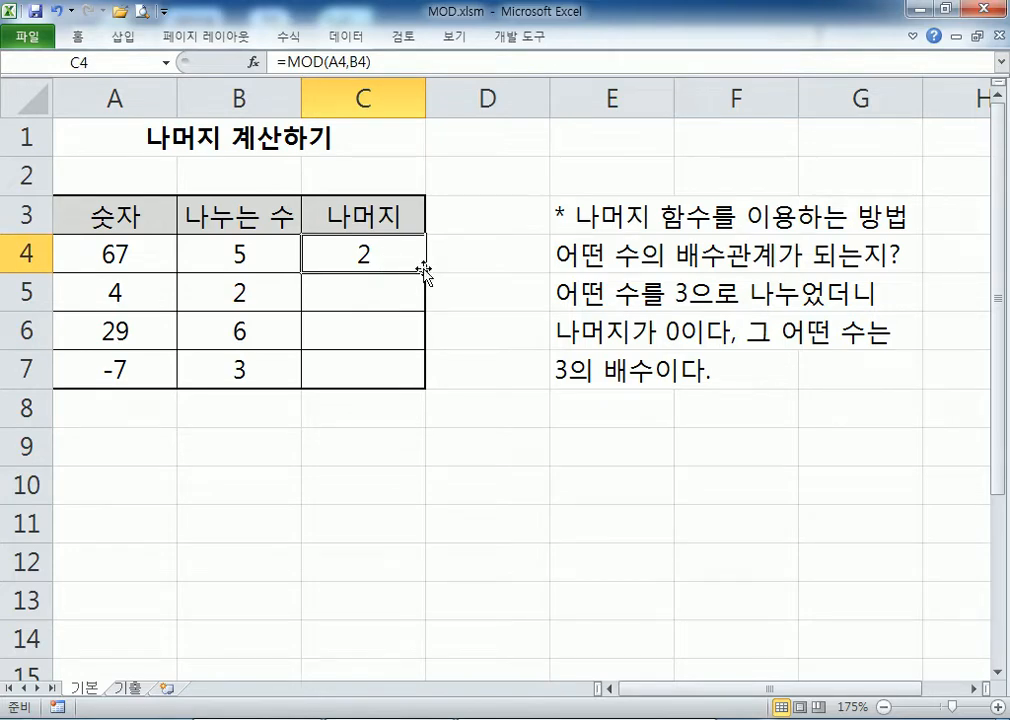
drag(425, 271, 424, 382)
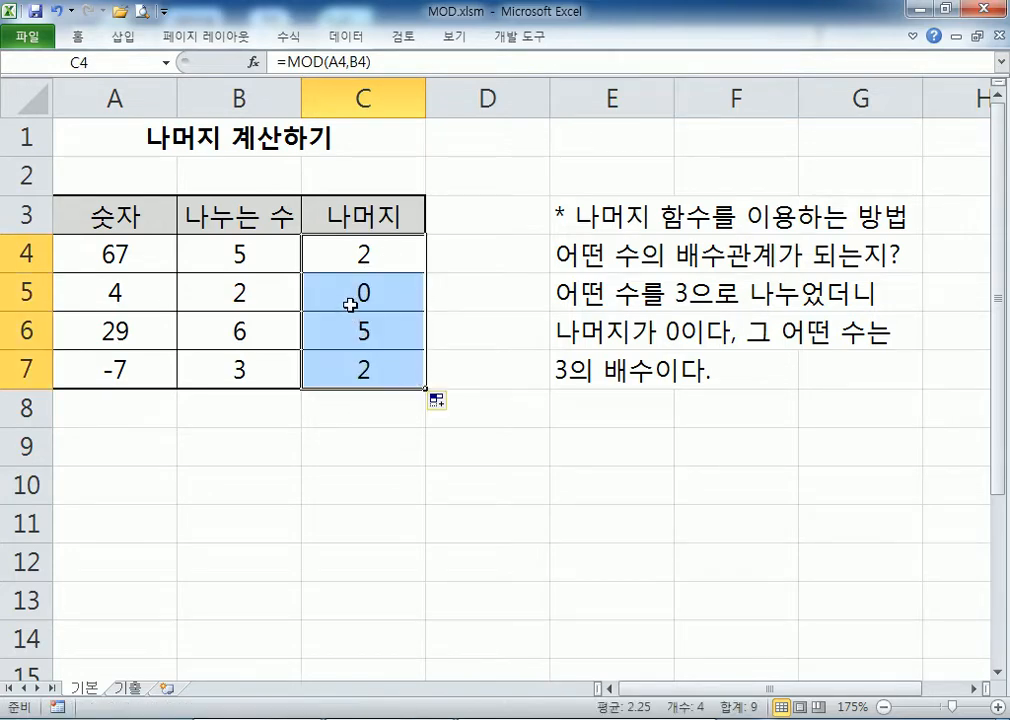
Step: Try the formatting-only fill option on C4:C7 and switch the range to fill without formatting (서식 없이 채우기)
click(350, 300)
click(441, 402)
click(440, 450)
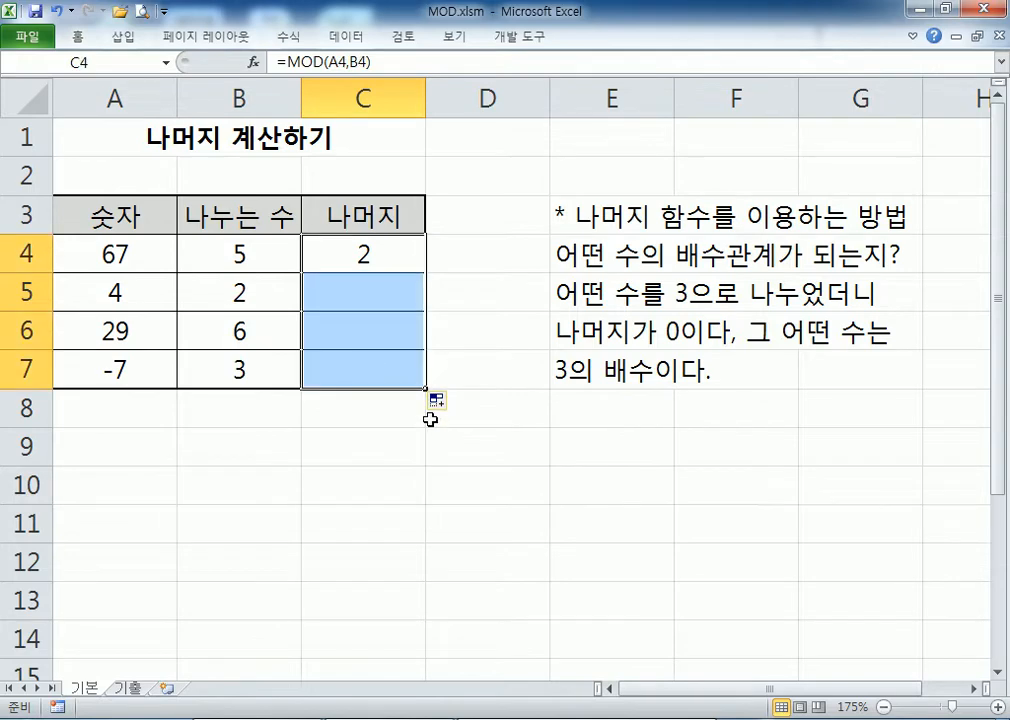
click(441, 402)
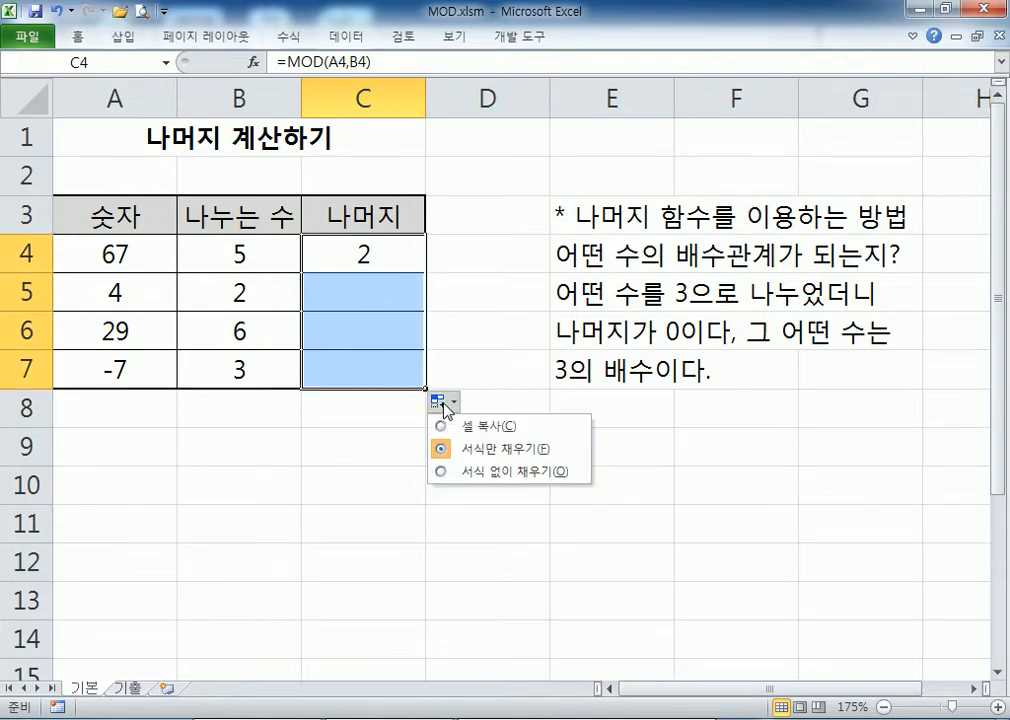
click(451, 471)
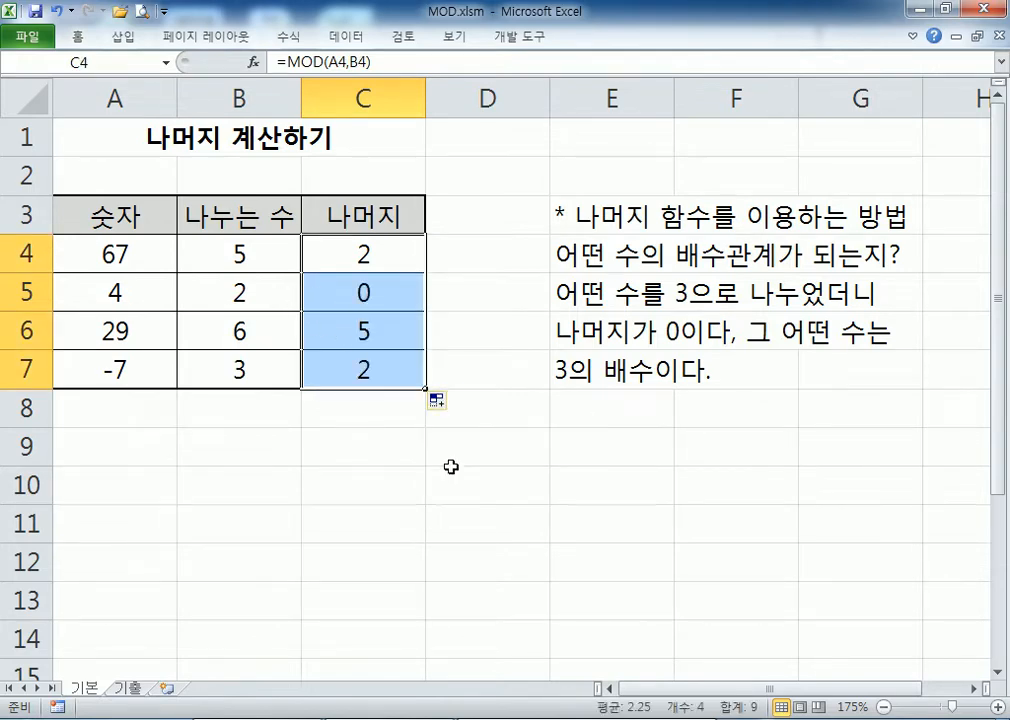
click(406, 443)
Step: Review the number, divisor and remainder in row 5, and change the number in A4 to 65
click(363, 293)
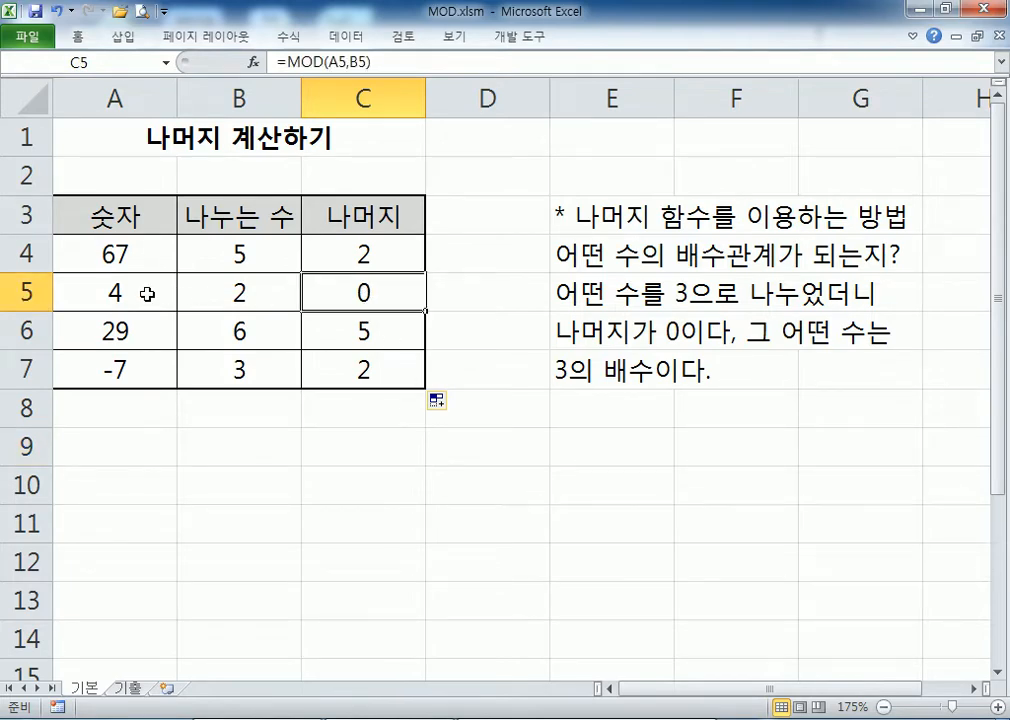
click(122, 292)
click(229, 291)
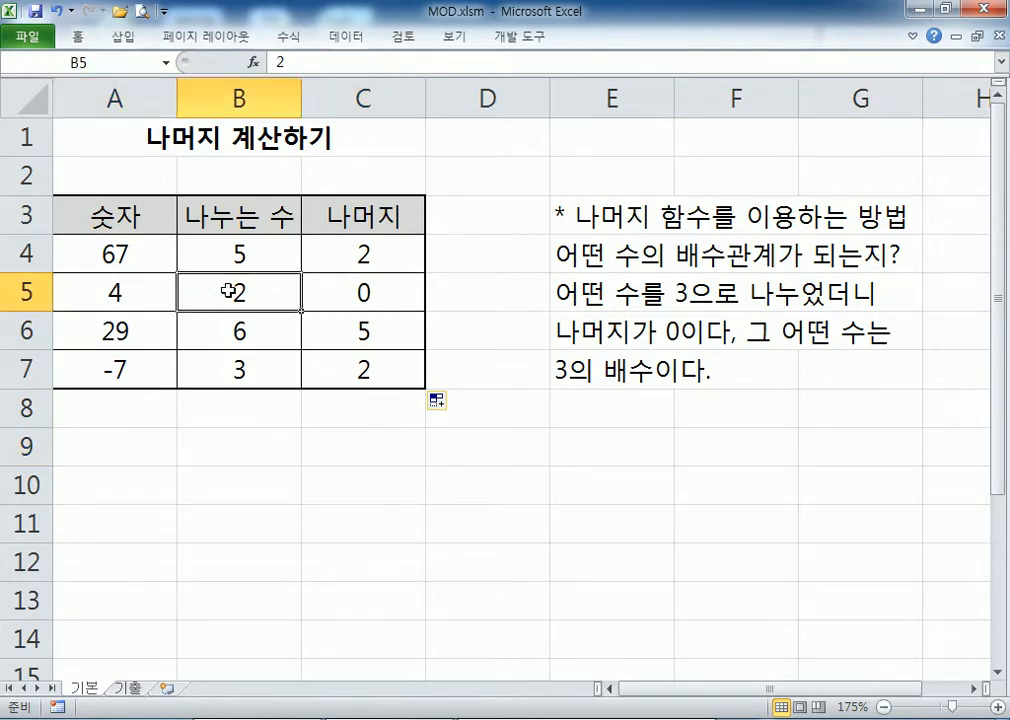
click(110, 293)
click(243, 303)
click(144, 255)
text(65)
key(Return)
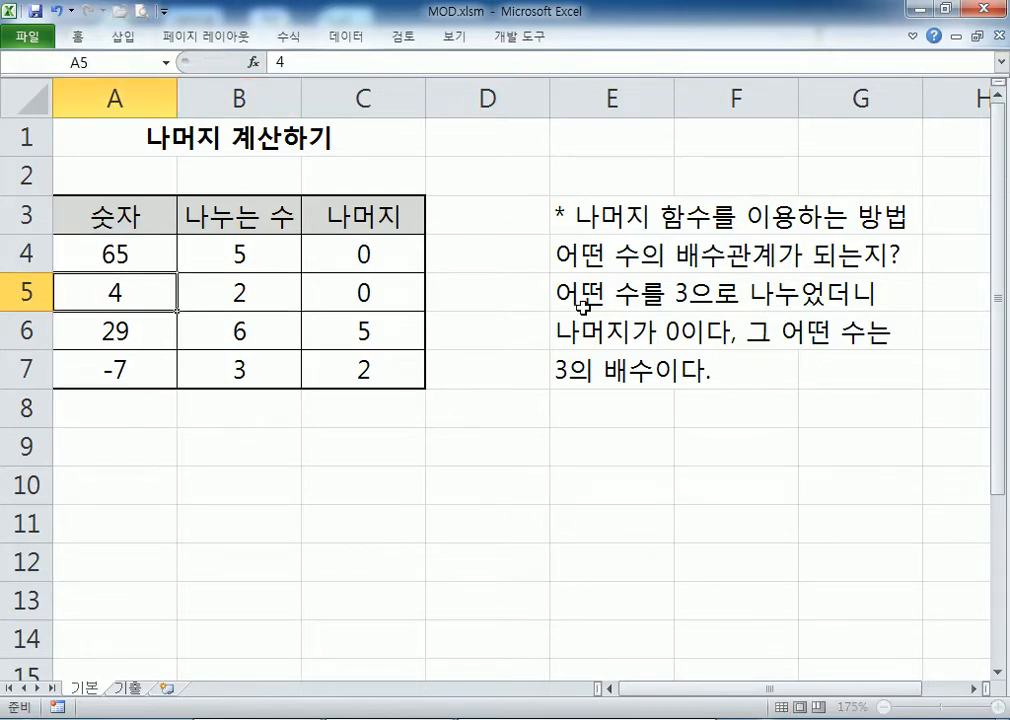
Step: Examine the remainders in rows 4, 6 and 7 against their numbers and divisors
click(386, 253)
click(125, 253)
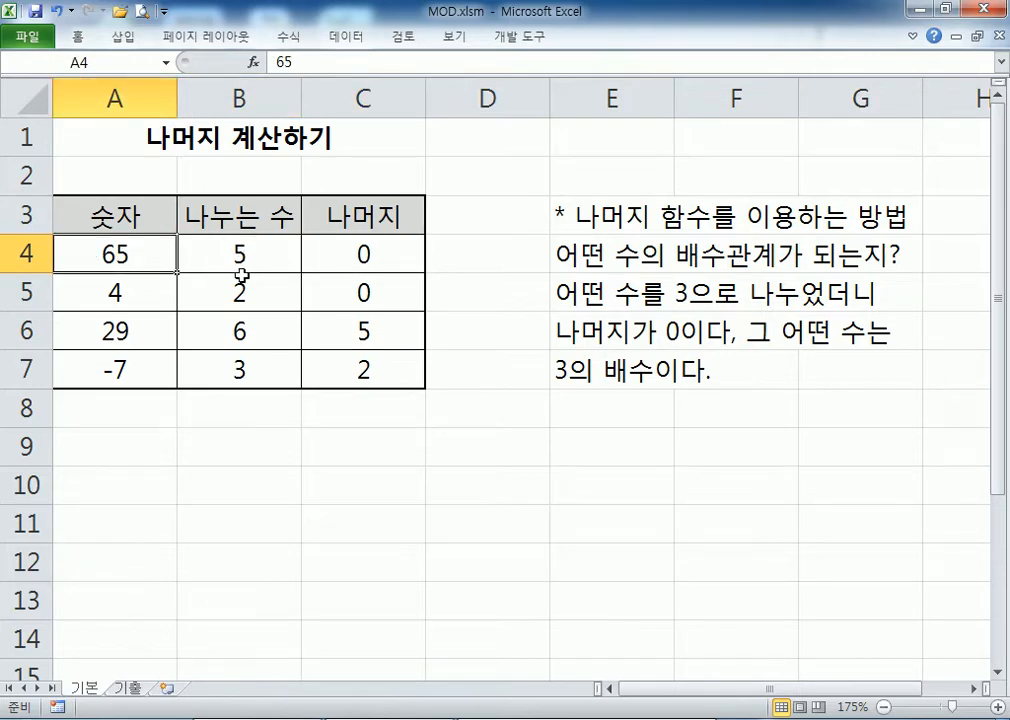
click(334, 373)
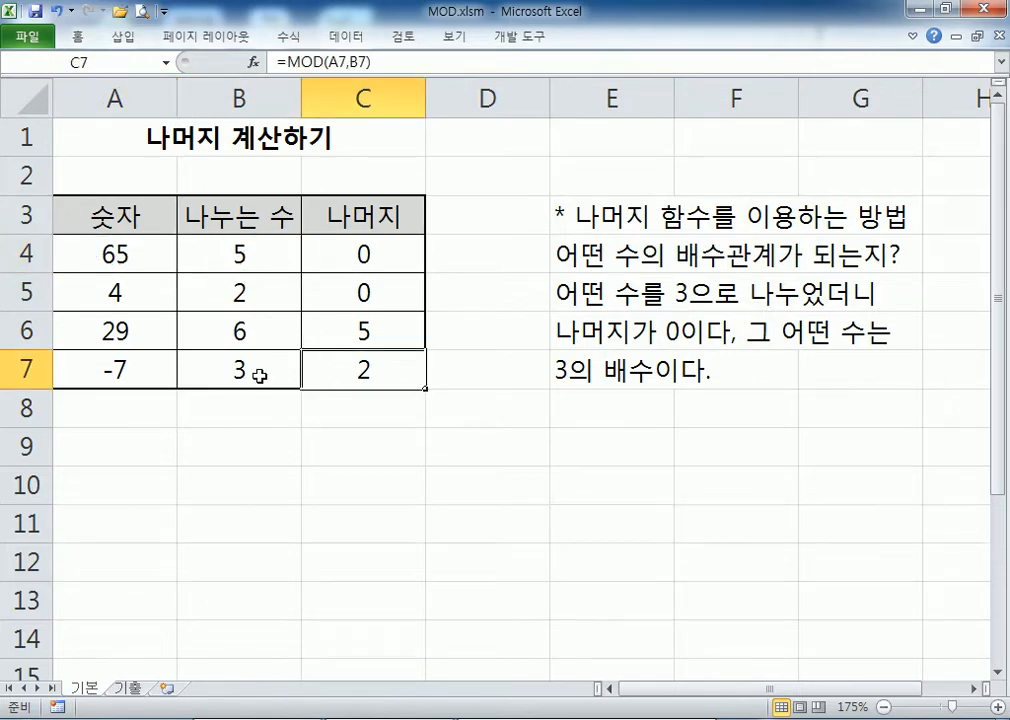
click(50, 343)
click(241, 345)
click(381, 332)
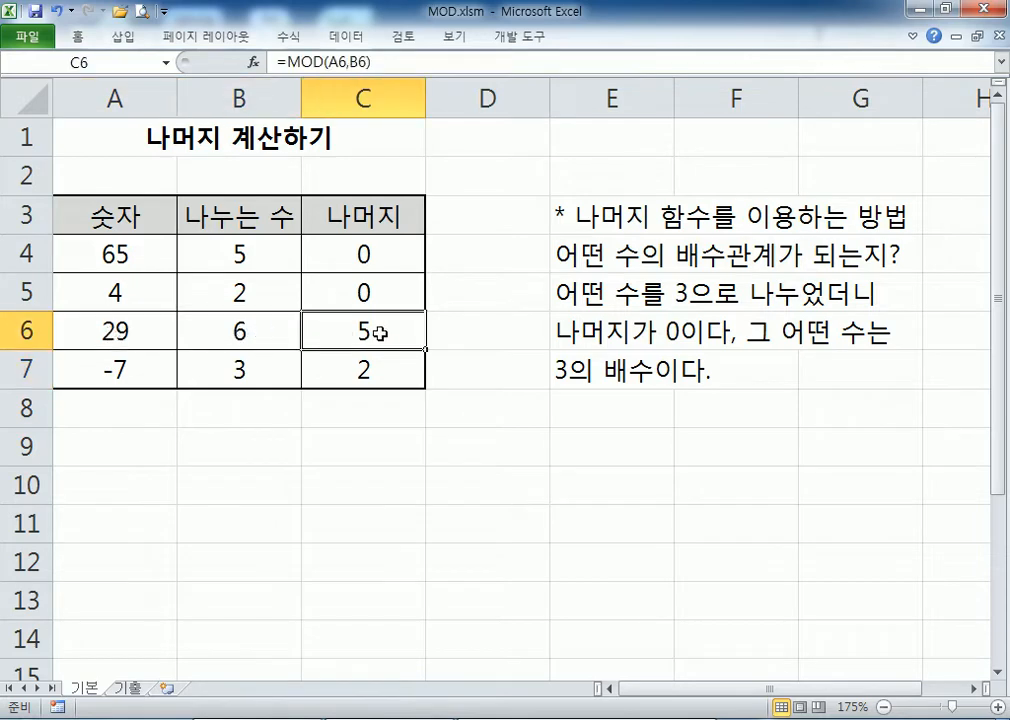
click(248, 333)
click(366, 328)
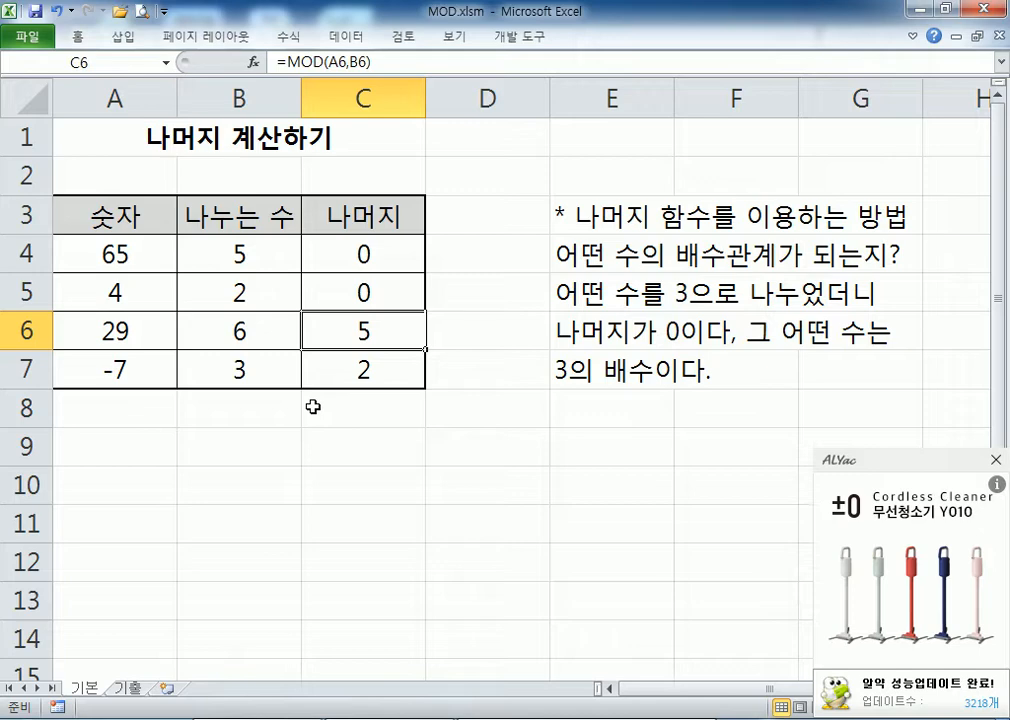
Step: Dismiss the advertisement popup and enter the amount 157853 in C9 below the table
click(995, 459)
click(390, 458)
text(157)
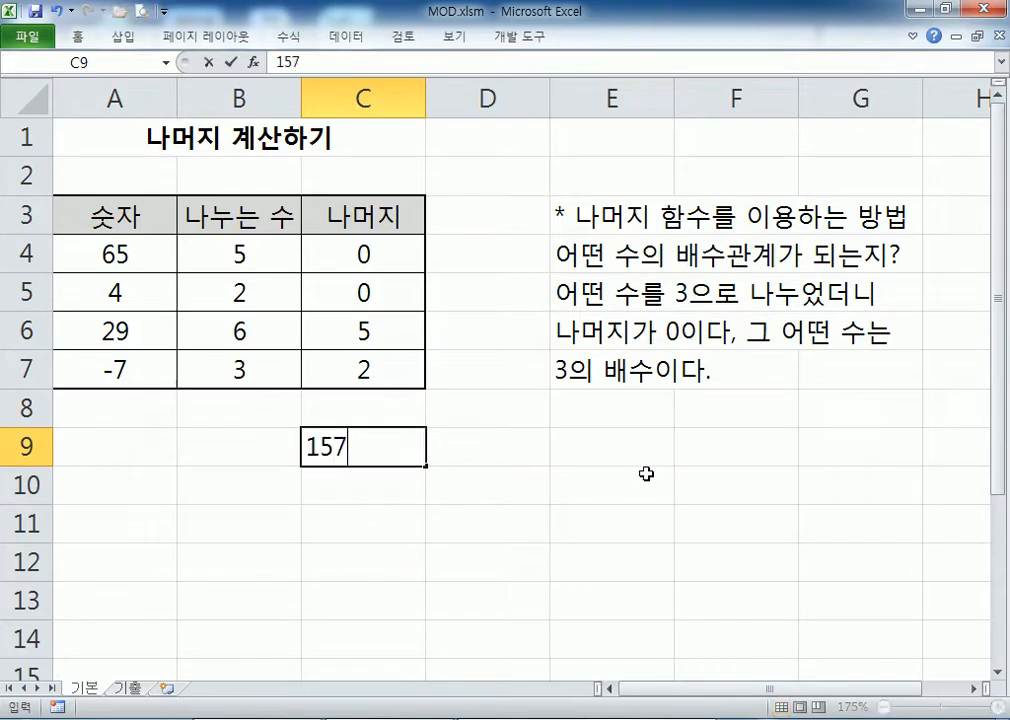
text(8534)
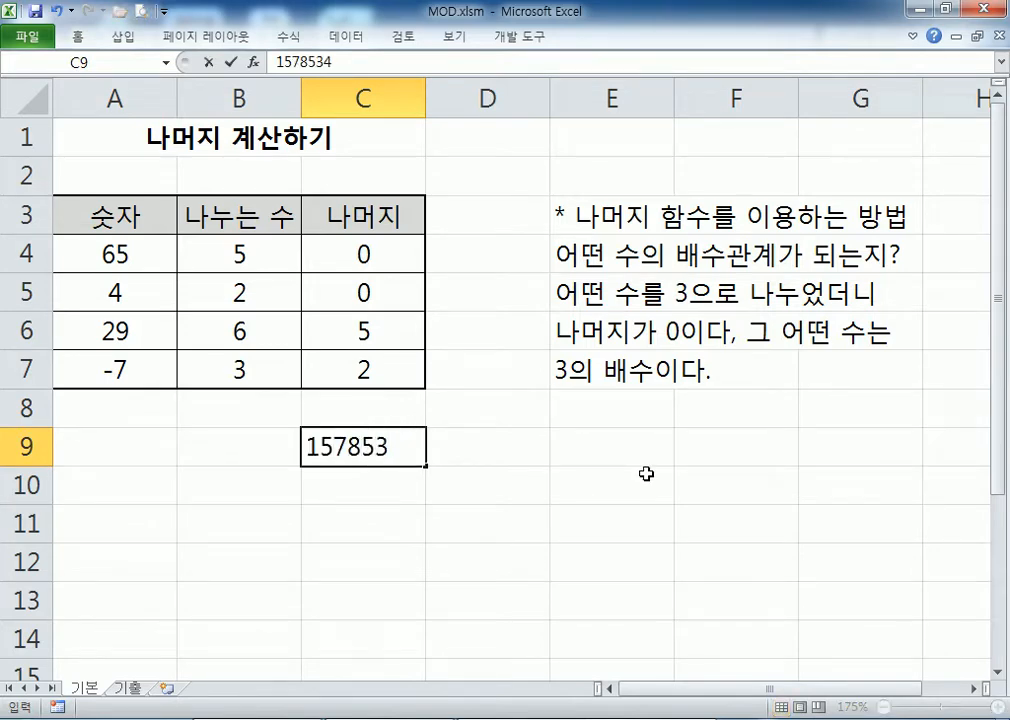
key(Return)
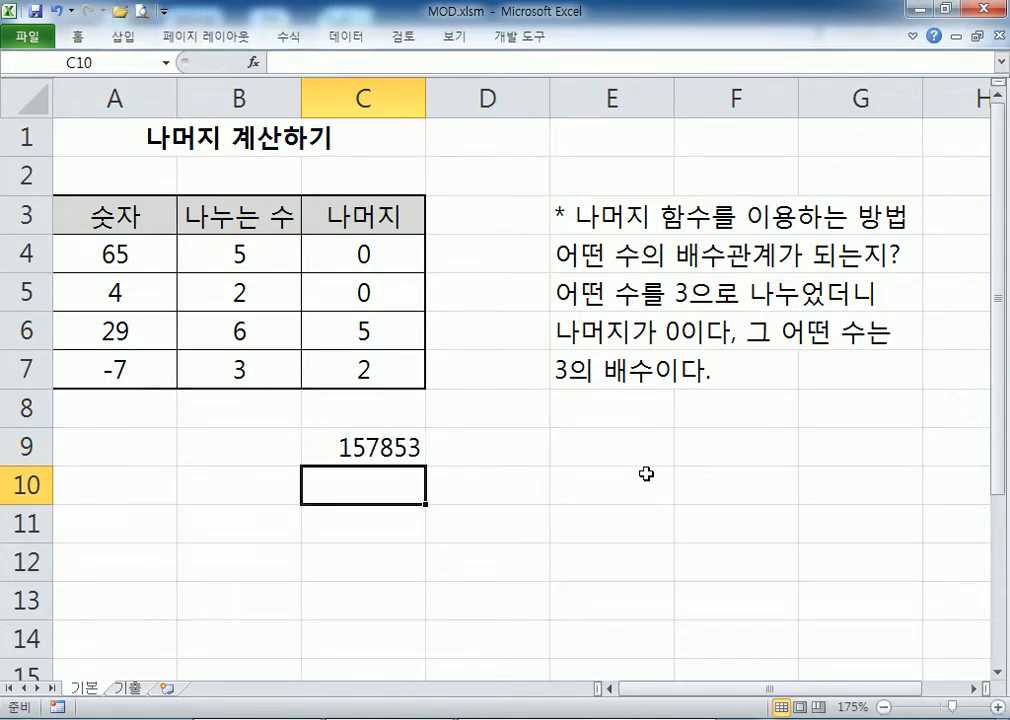
Step: Enter the denominations 50000, 10000, 5000 and 1000 down C10:C13 under the amount
click(370, 450)
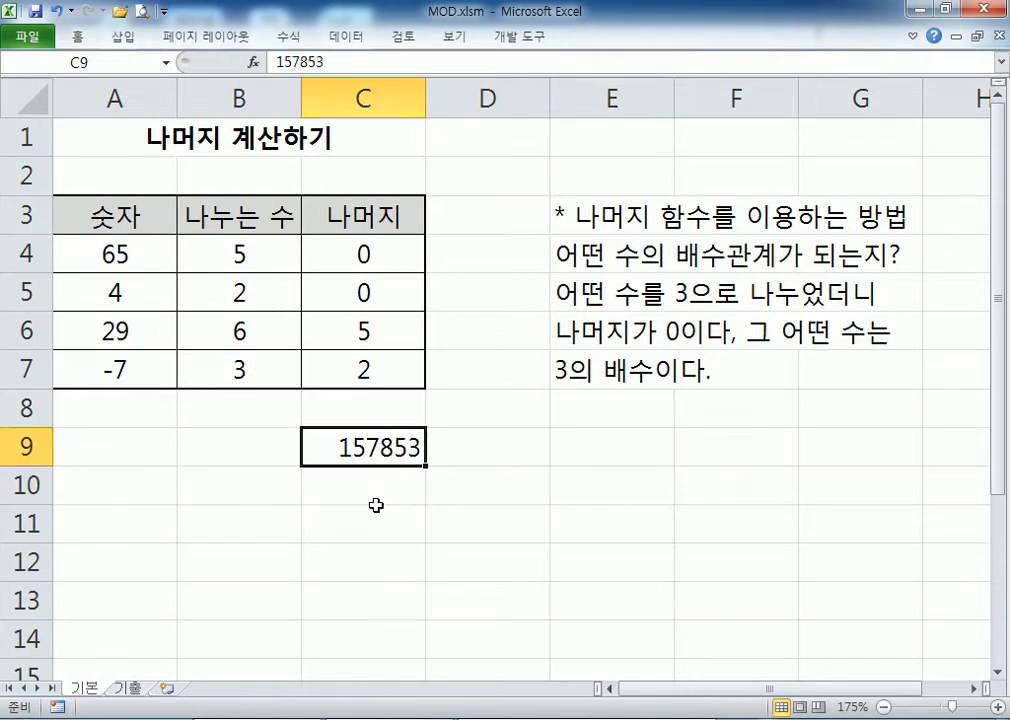
click(376, 496)
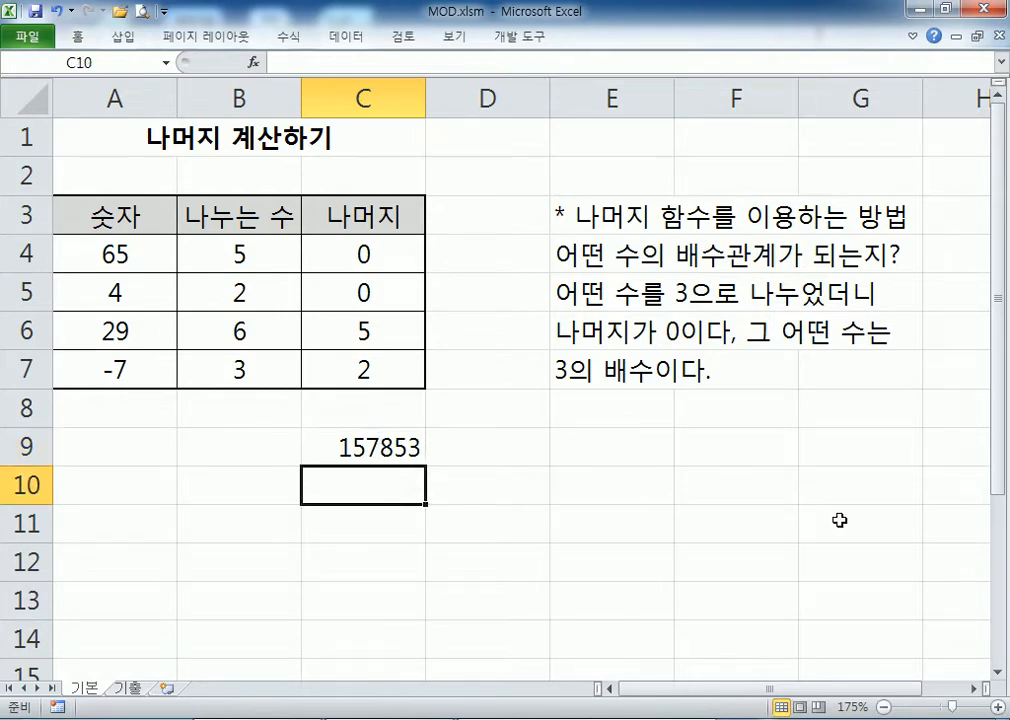
text(5)
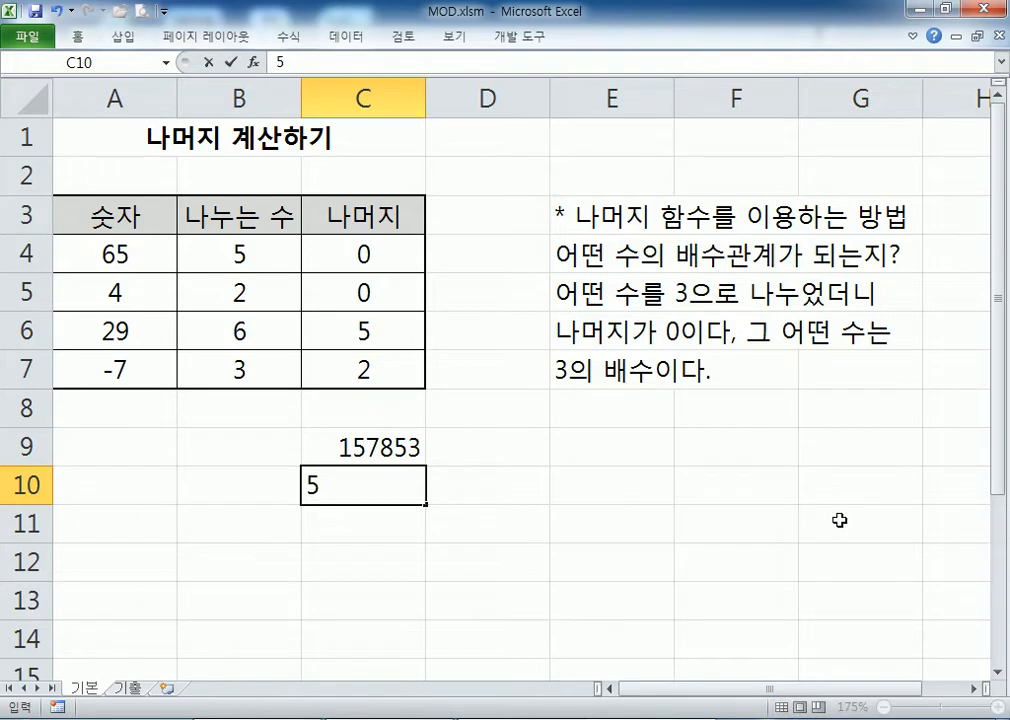
text(0000)
key(Return)
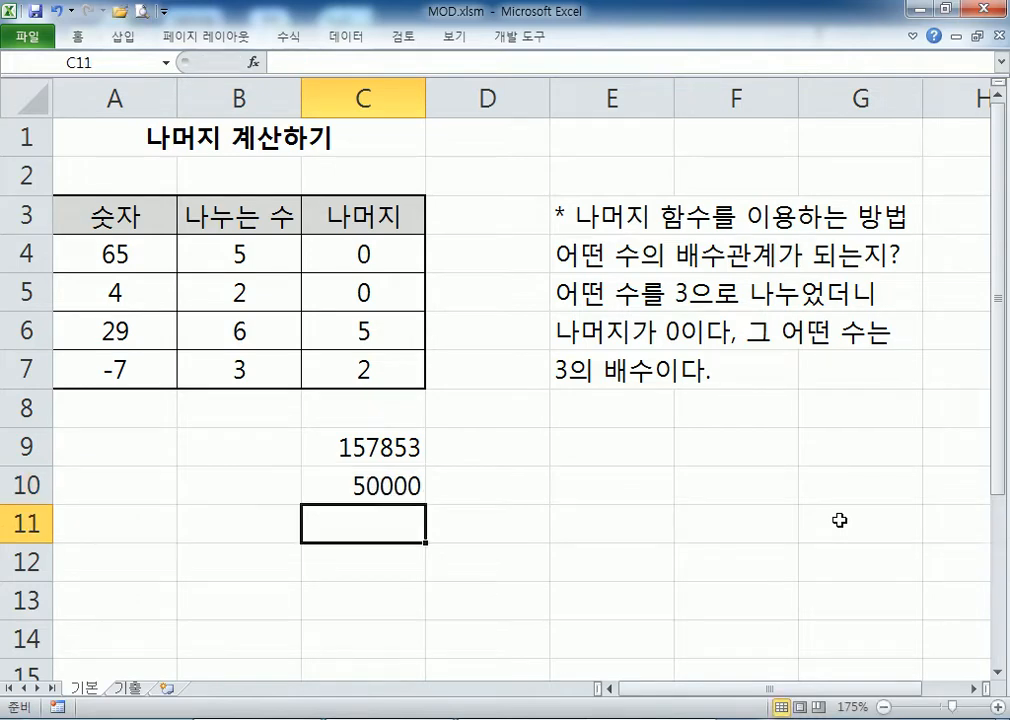
text(10000)
key(Return)
text(5000)
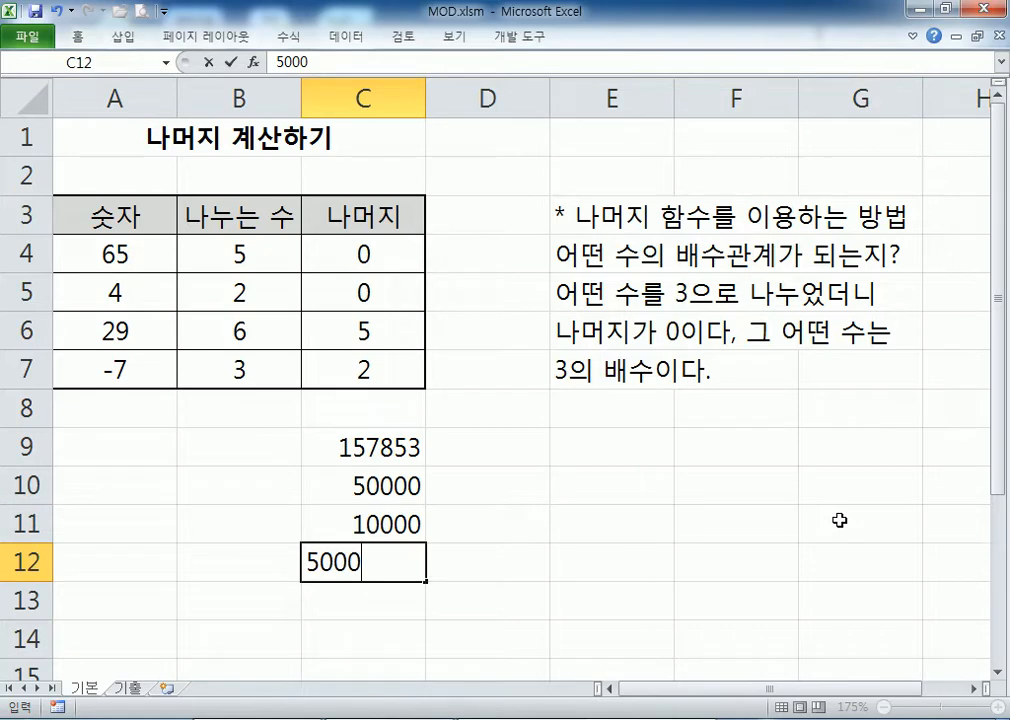
key(Return)
text(1000)
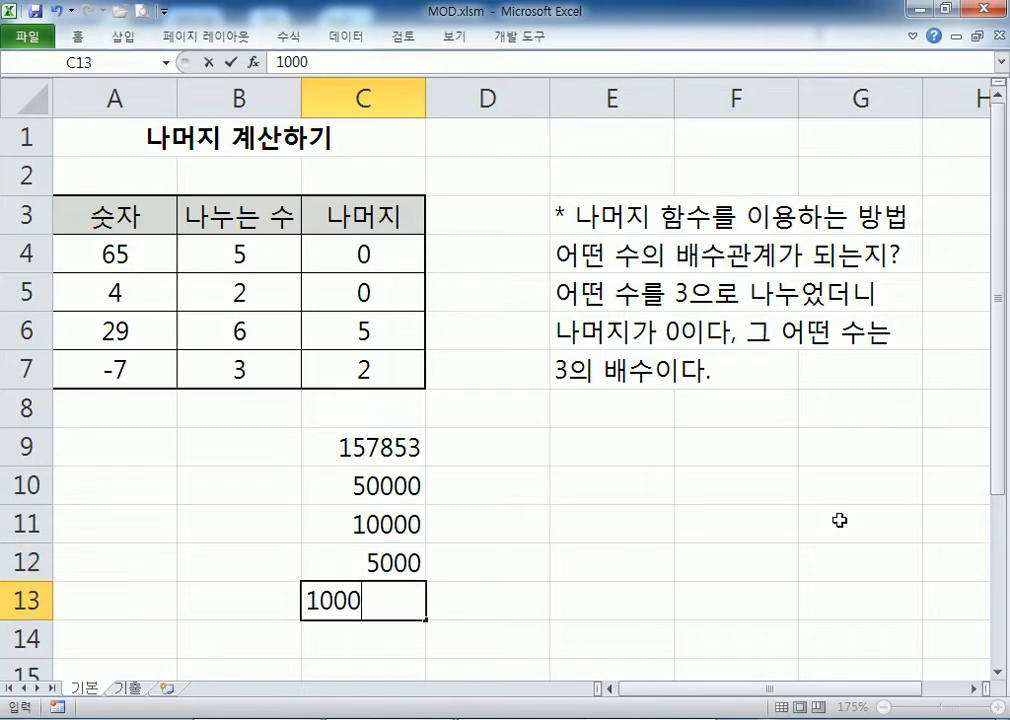
key(Return)
Step: Continue the denomination list in C14:C19 with 500, 100, 50, 10, 5 and 1
text(500)
key(Return)
text(100)
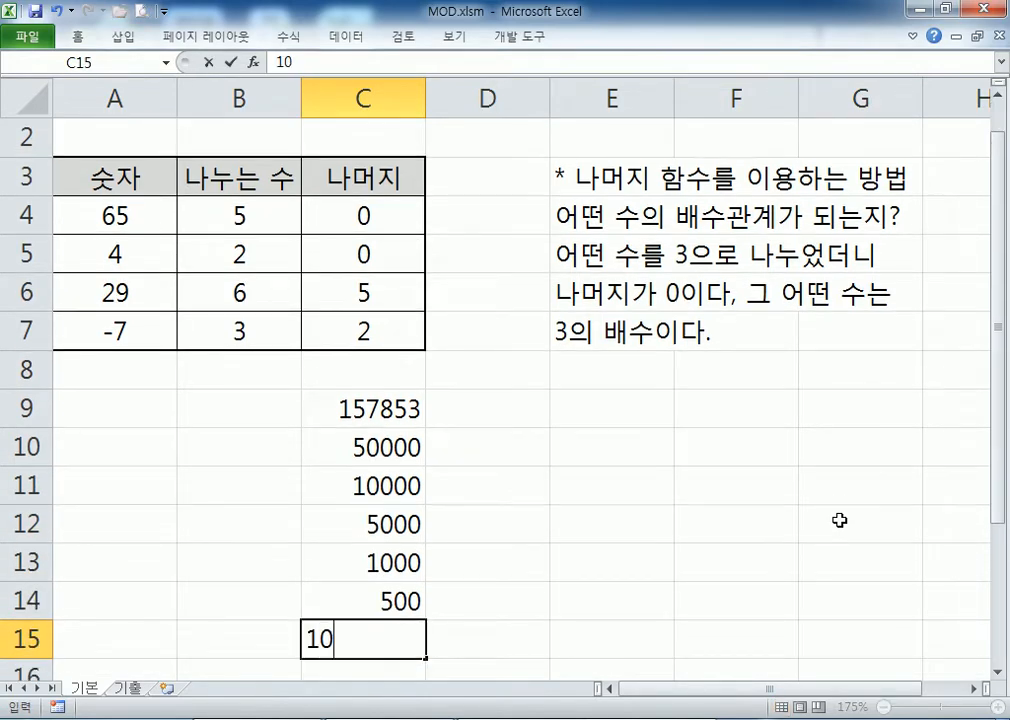
key(Return)
text(50)
key(Return)
text(10)
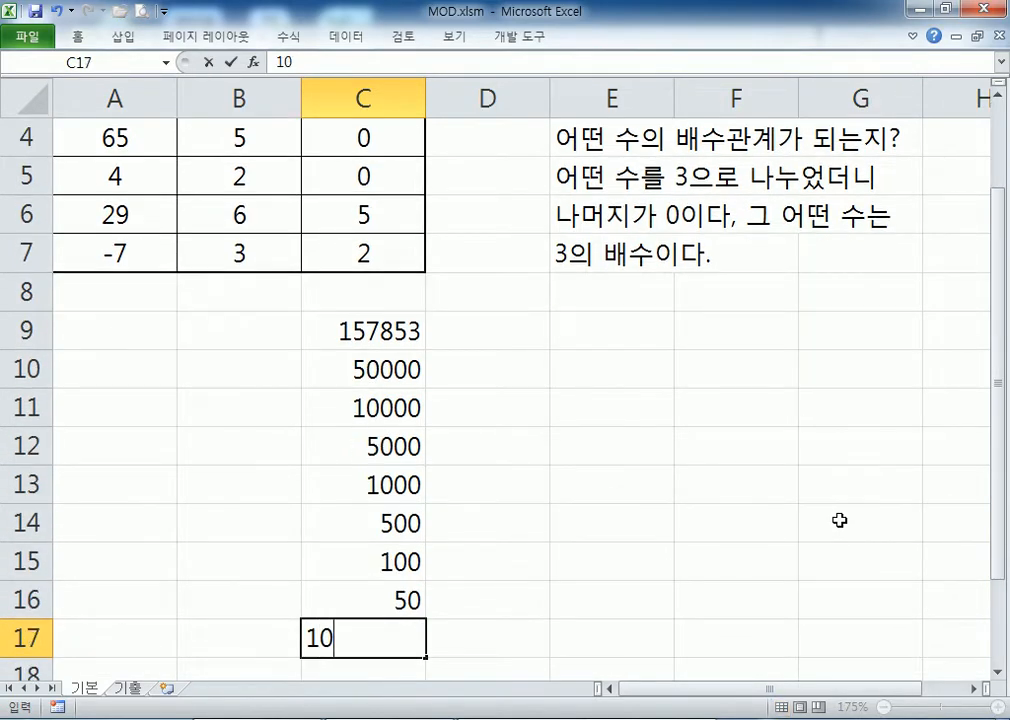
key(Return)
text(5)
key(Return)
text(1)
key(Return)
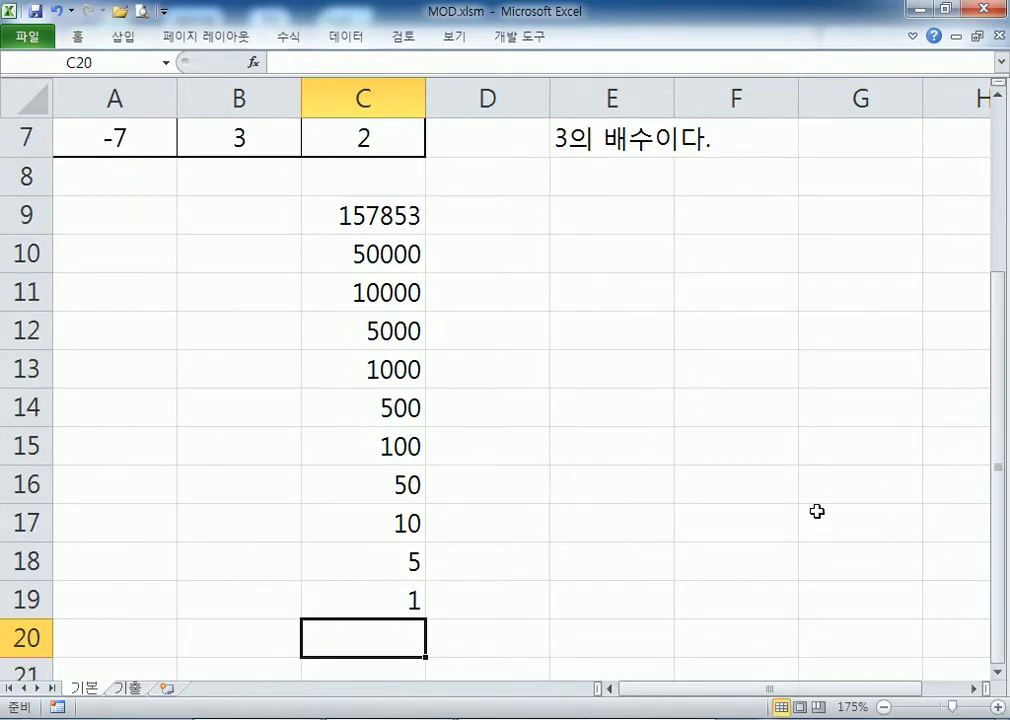
Step: Enter the counts 3, 0, 1, 2 and 1 in D10:D14 beside the denominations 50000 to 500
drag(399, 254, 401, 591)
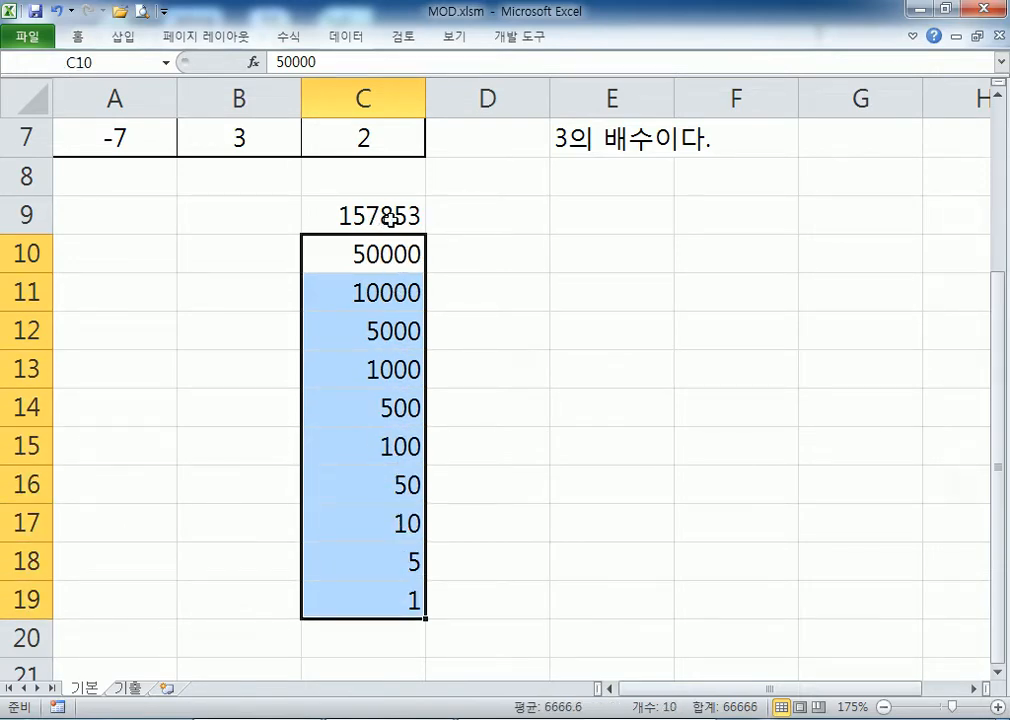
click(481, 249)
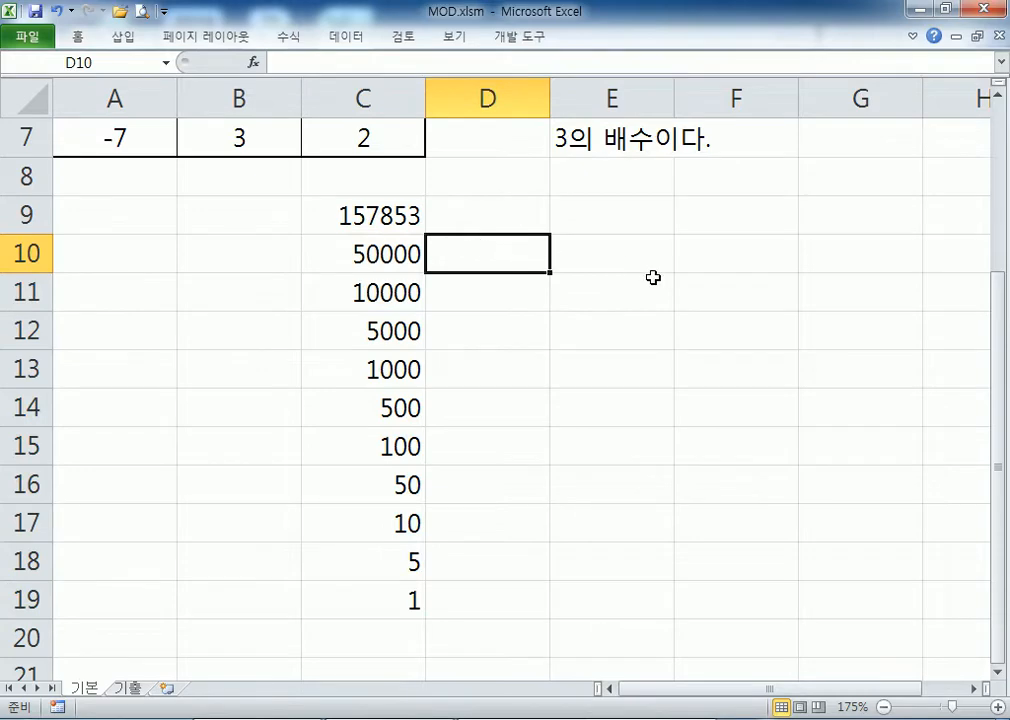
text(3)
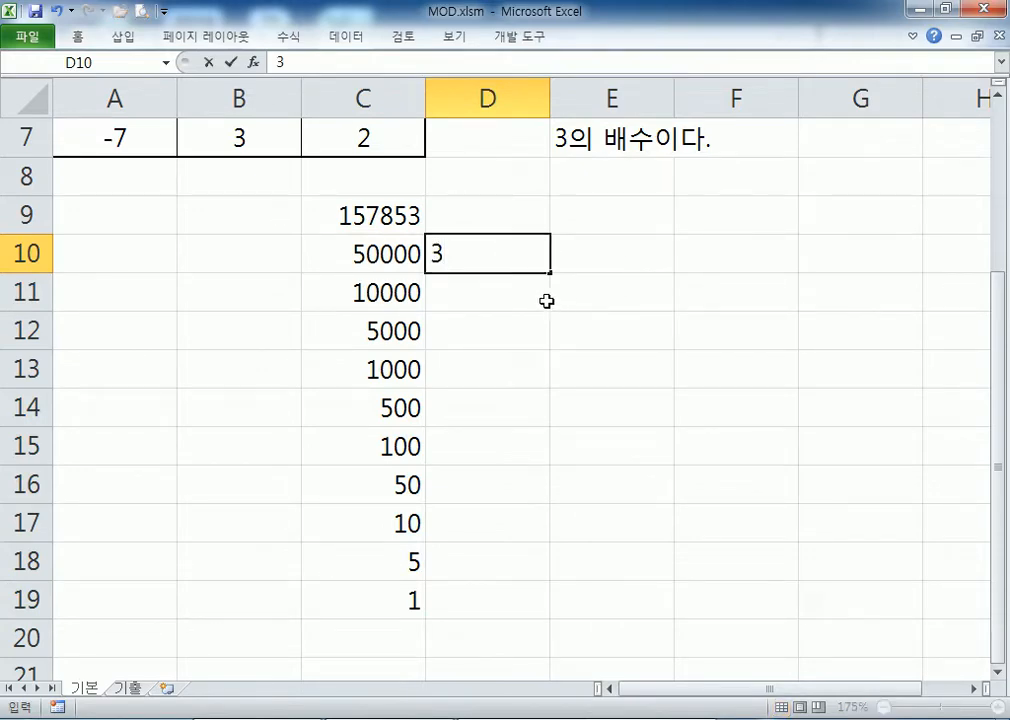
key(Return)
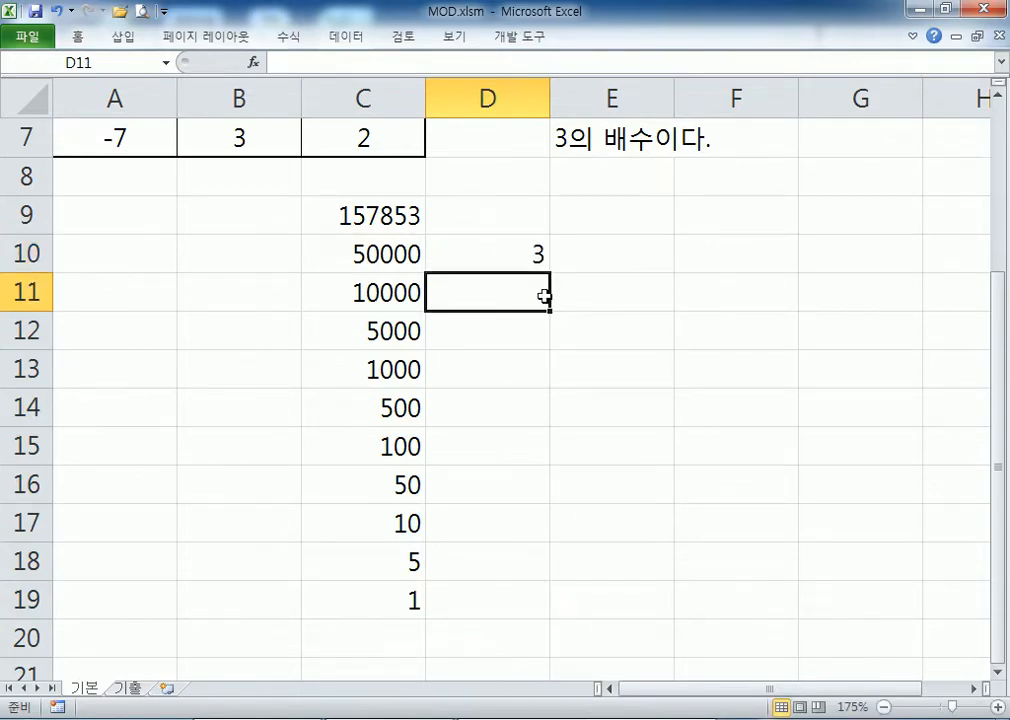
text(0)
key(Return)
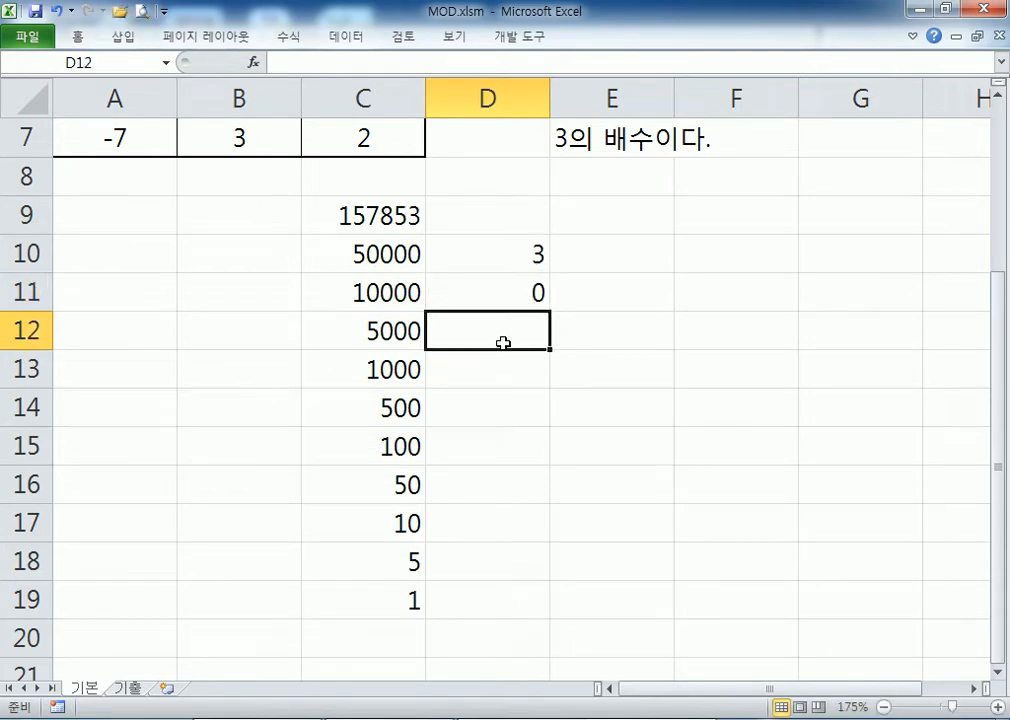
text(1)
key(Return)
text(2)
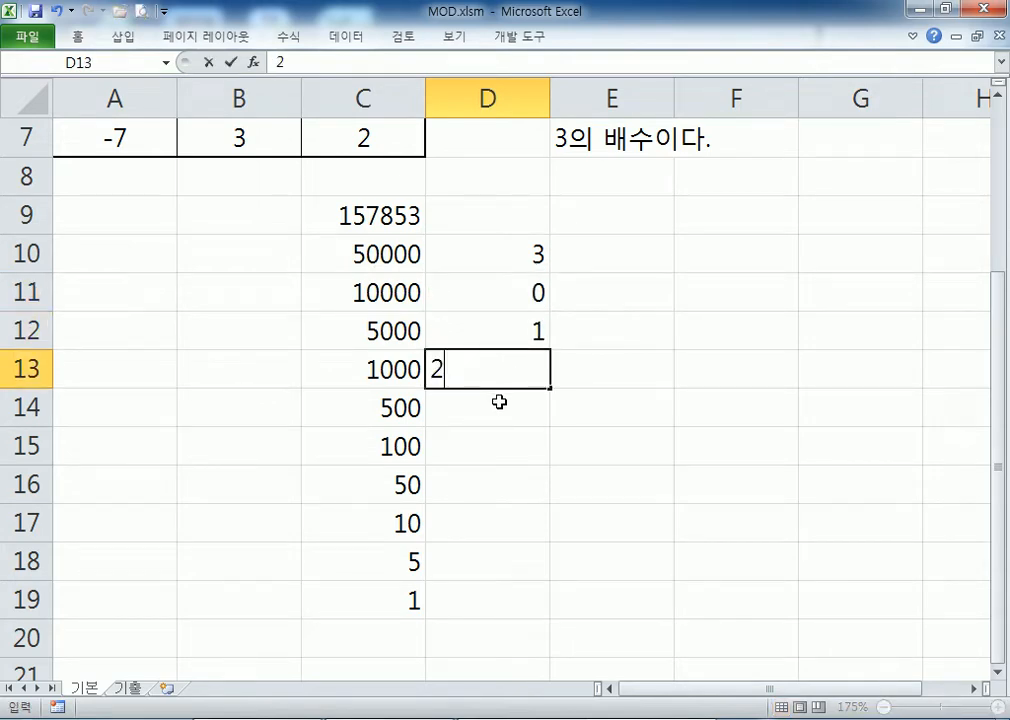
key(Return)
text(1)
key(Return)
Step: Enter the counts 3, 1, 0, 0 and 3 in D15:D19 beside the denominations 100 to 1
text(3)
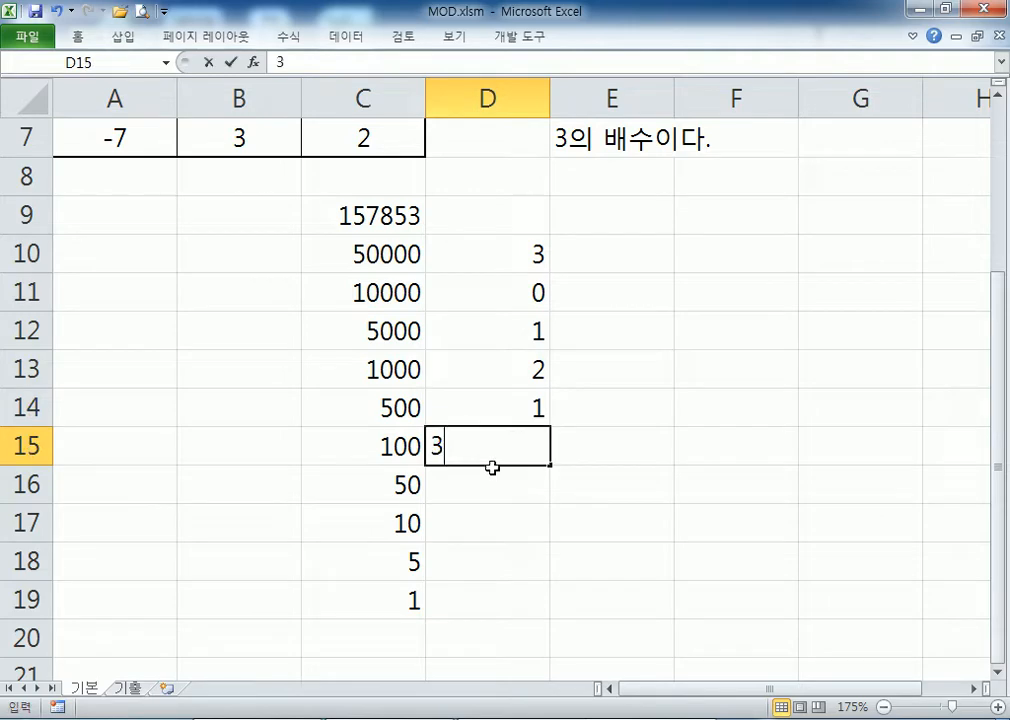
key(Return)
text(1)
key(Return)
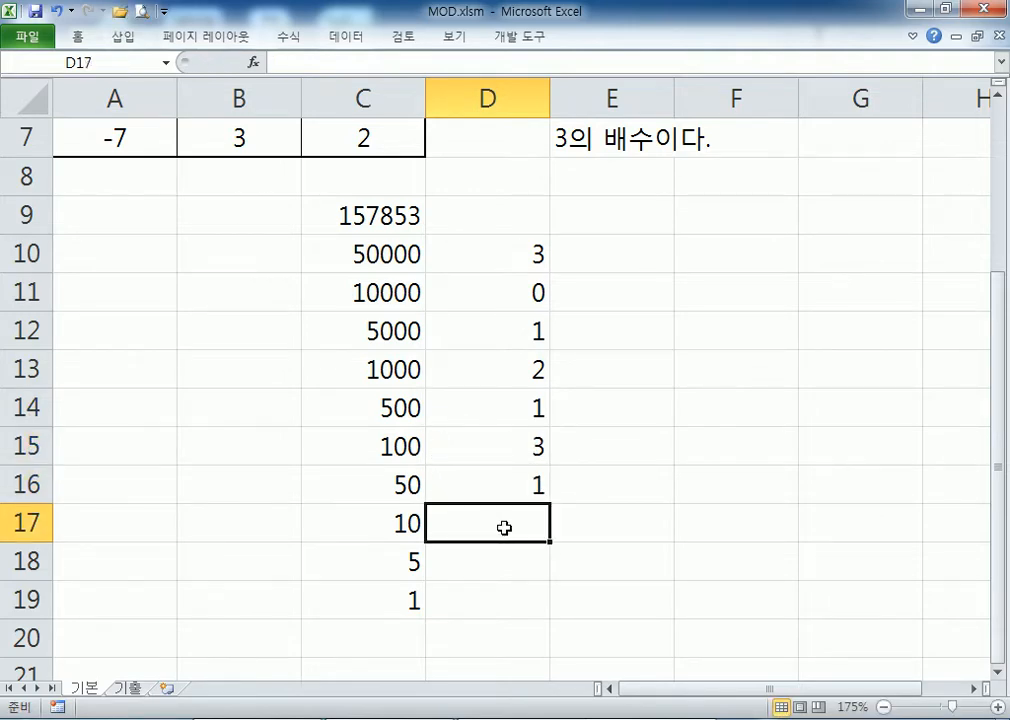
text(0)
key(Return)
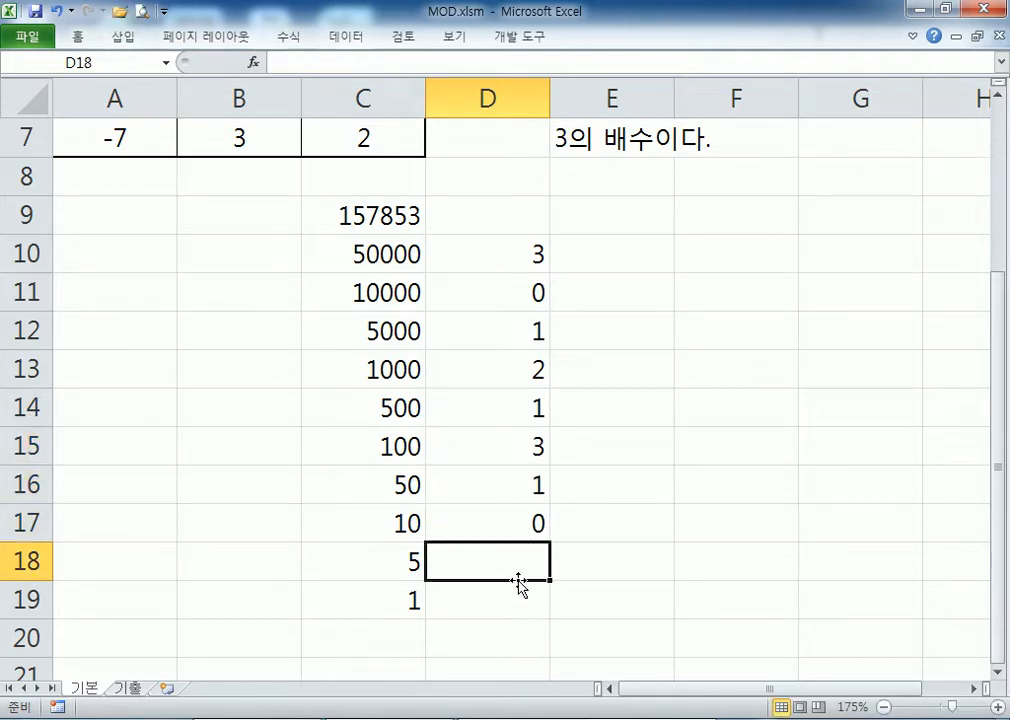
text(0)
key(Return)
text(3)
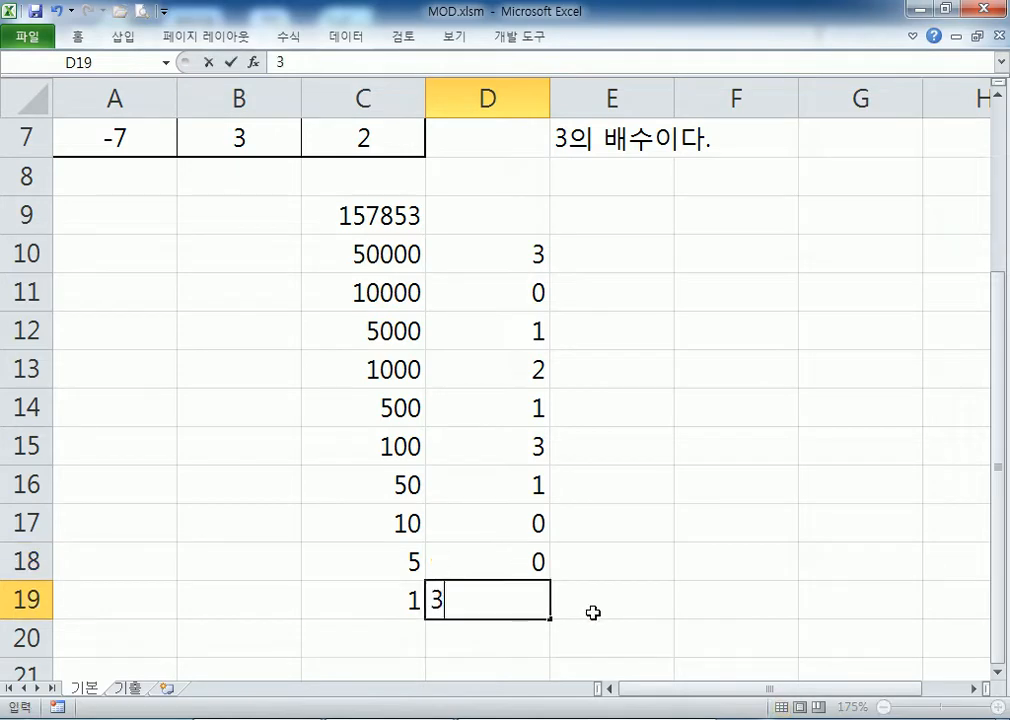
click(593, 613)
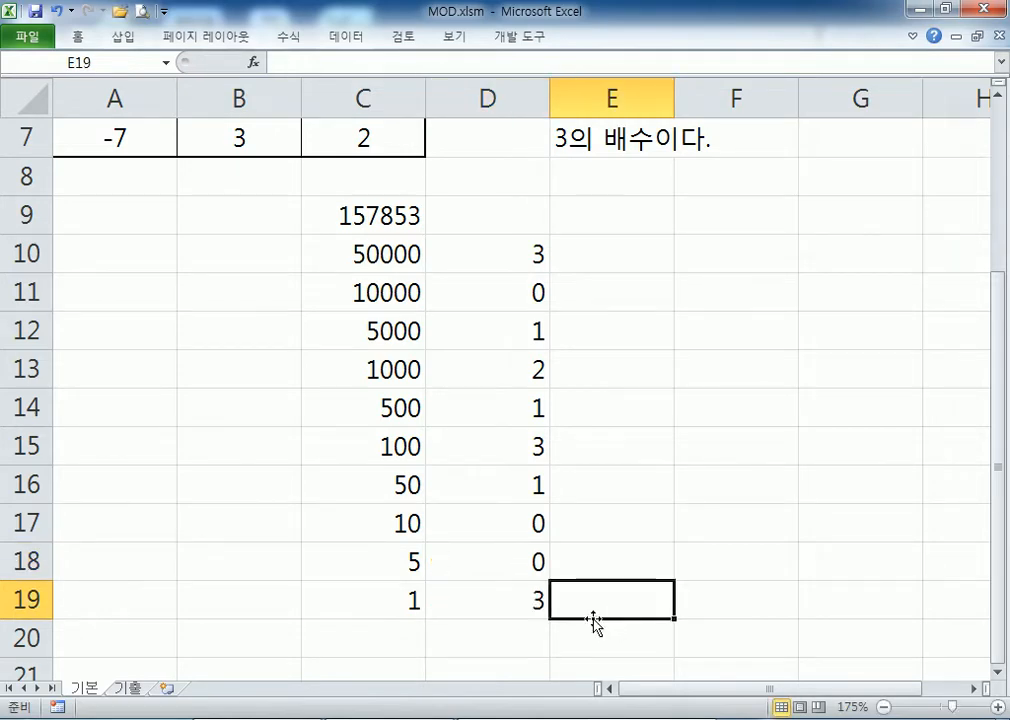
Step: Review the denominations in C10:C19 against the counts in D10:D19
drag(340, 250, 385, 600)
drag(507, 251, 532, 598)
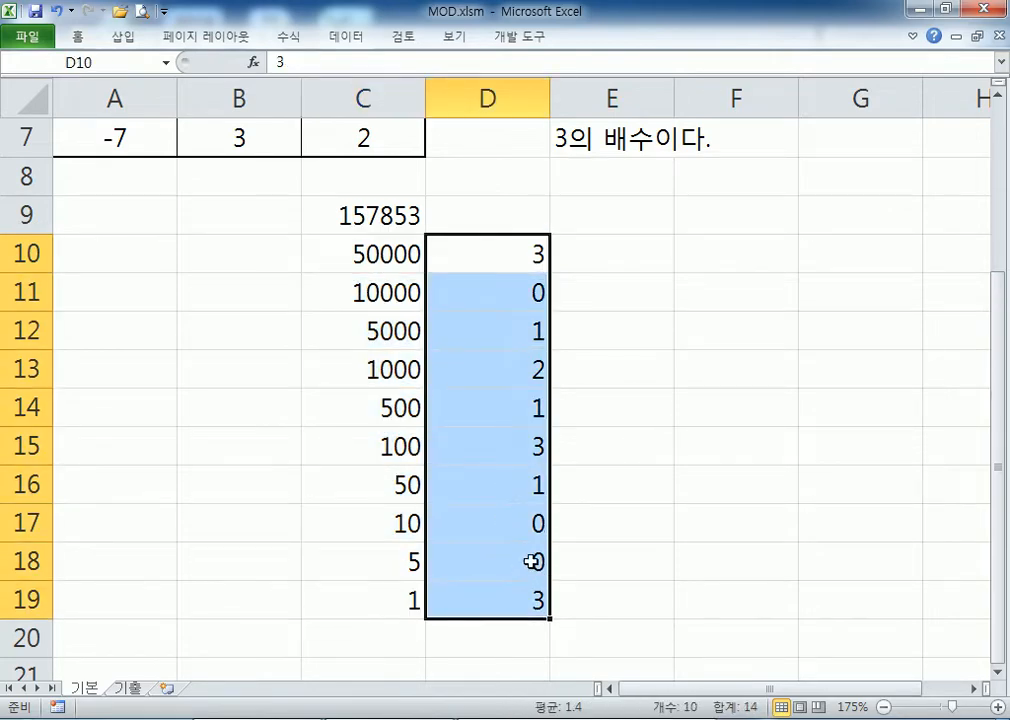
click(527, 211)
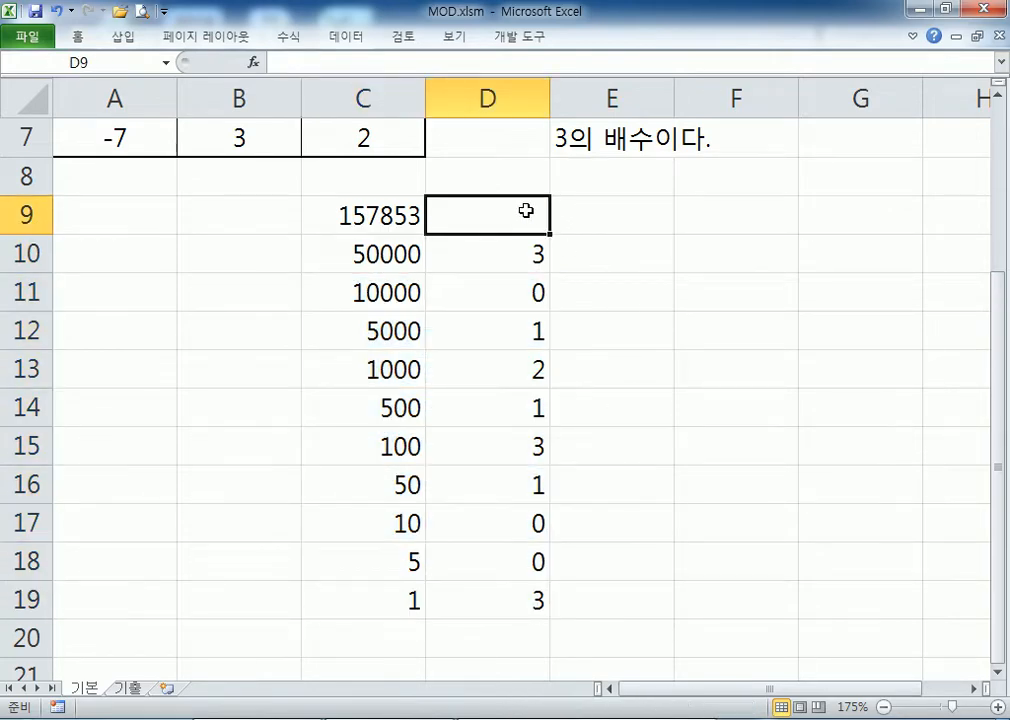
Step: Enter =SUMPRODUCT(C10:C19,D10:D19) in D9 to total the denominations multiplied by their counts
text(=녀ㅡ)
key(BackSpace)
key(BackSpace)
text(녀)
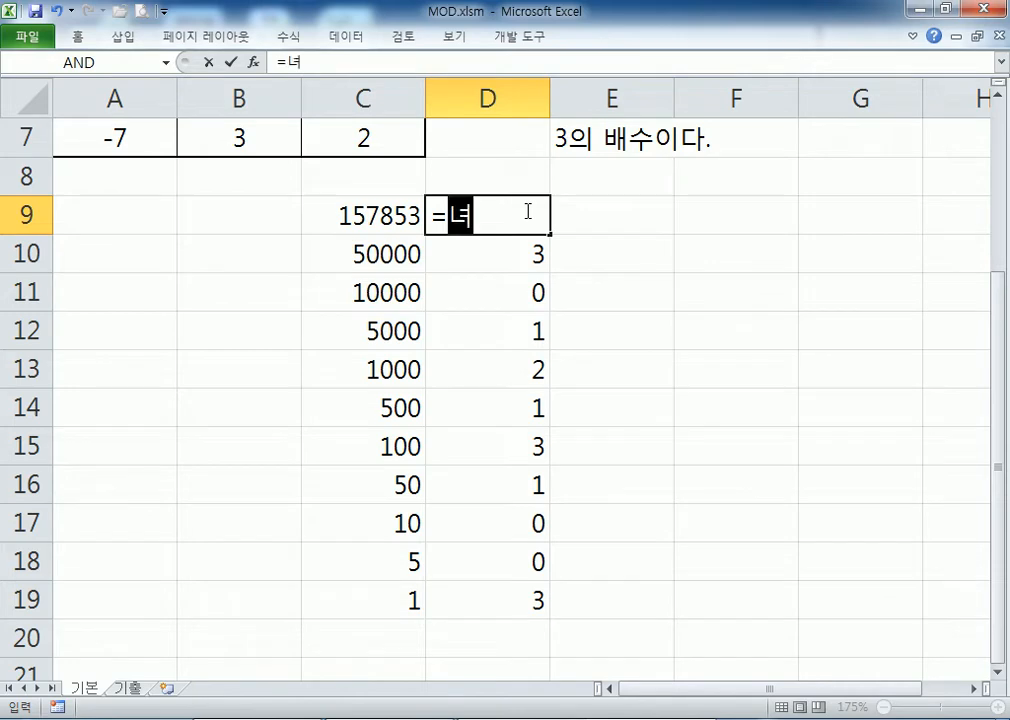
text(ㅡ)
key(BackSpace)
key(BackSpace)
text(SUM)
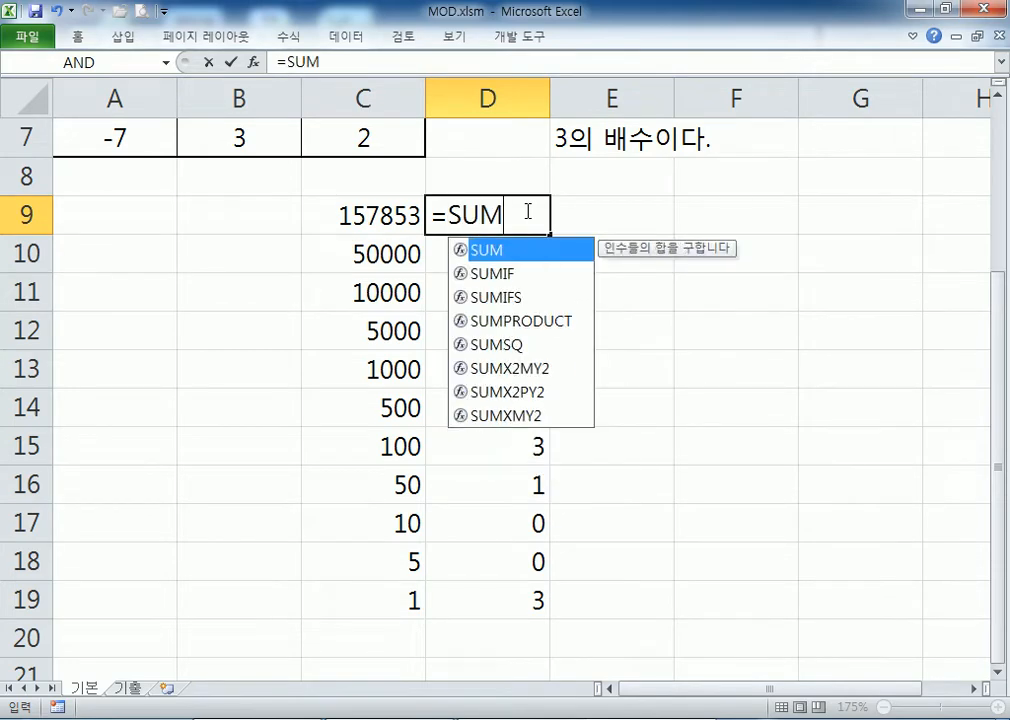
key(Down)
key(Down)
key(Down)
key(Tab)
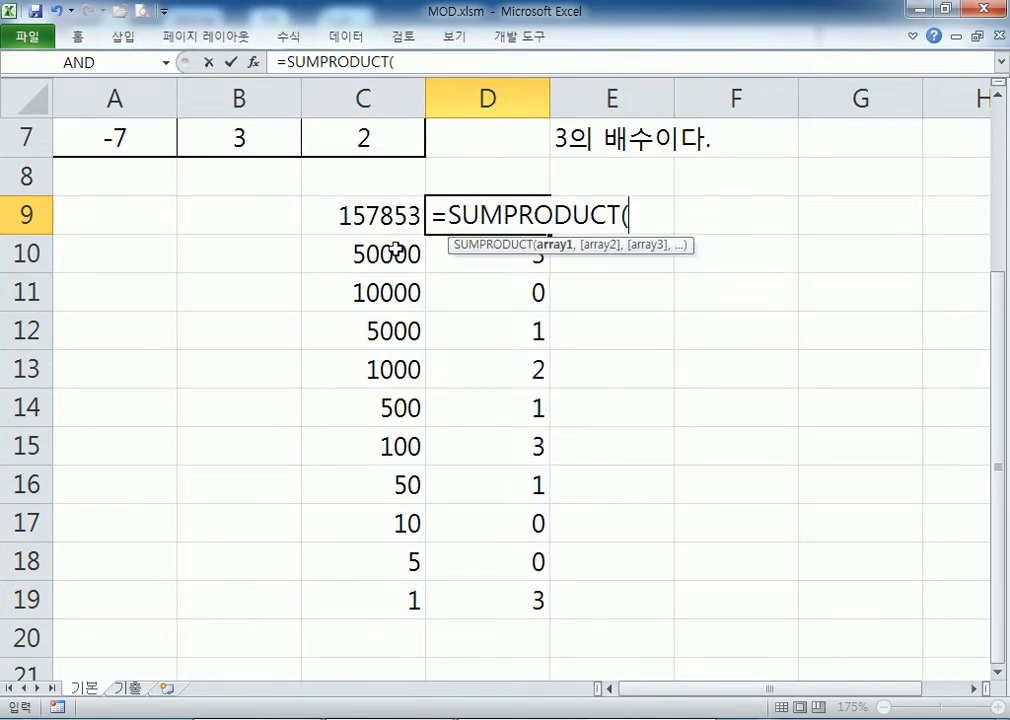
drag(350, 255, 383, 593)
text(,)
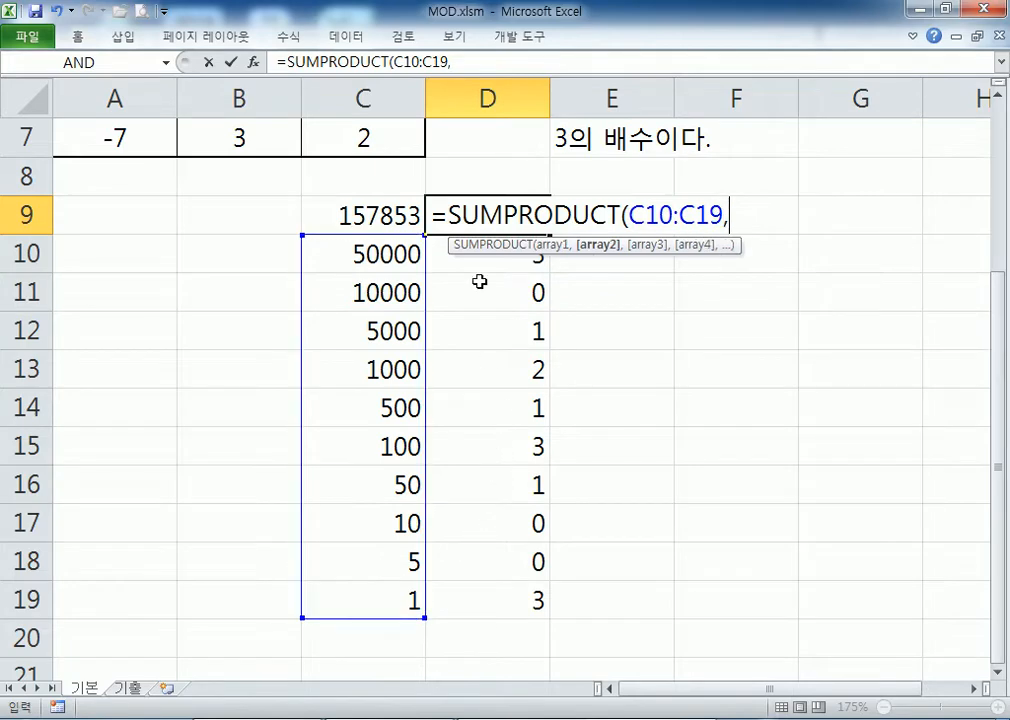
drag(478, 255, 473, 591)
key(Return)
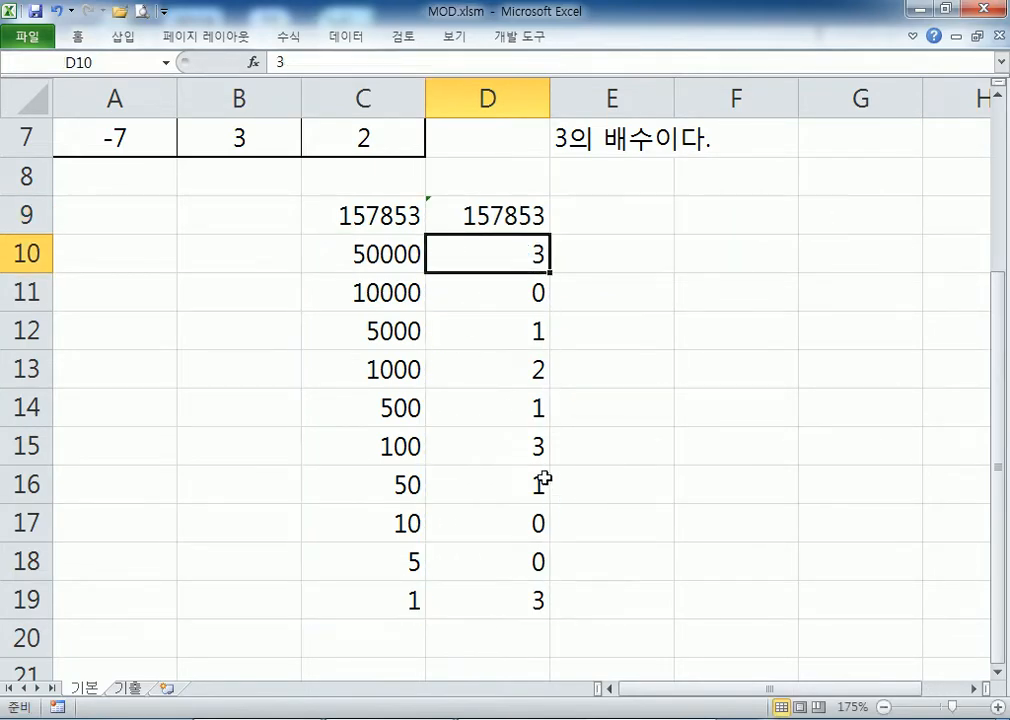
Step: Check the SUMPRODUCT result in D9 against the amount in C9, then review the counts in D10:D13
click(494, 226)
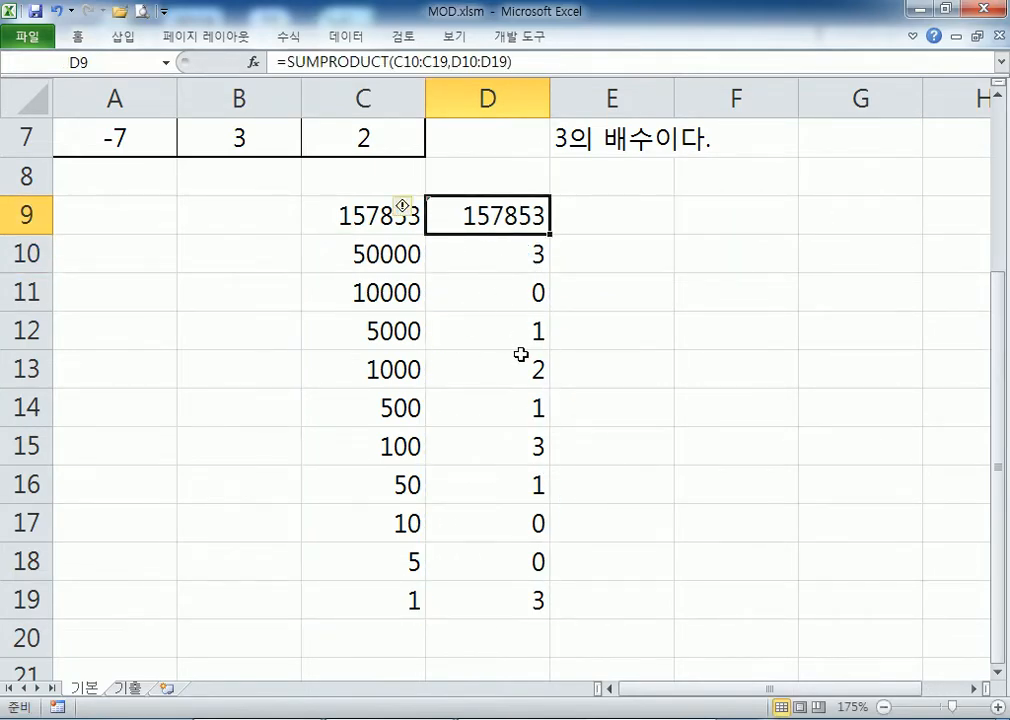
click(380, 215)
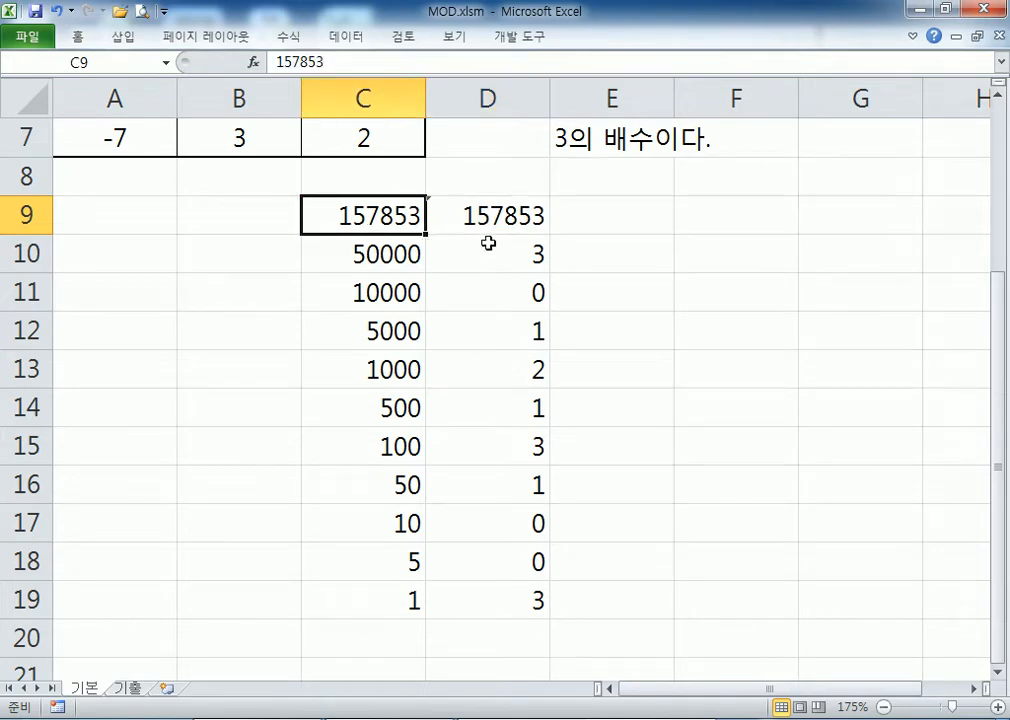
click(480, 257)
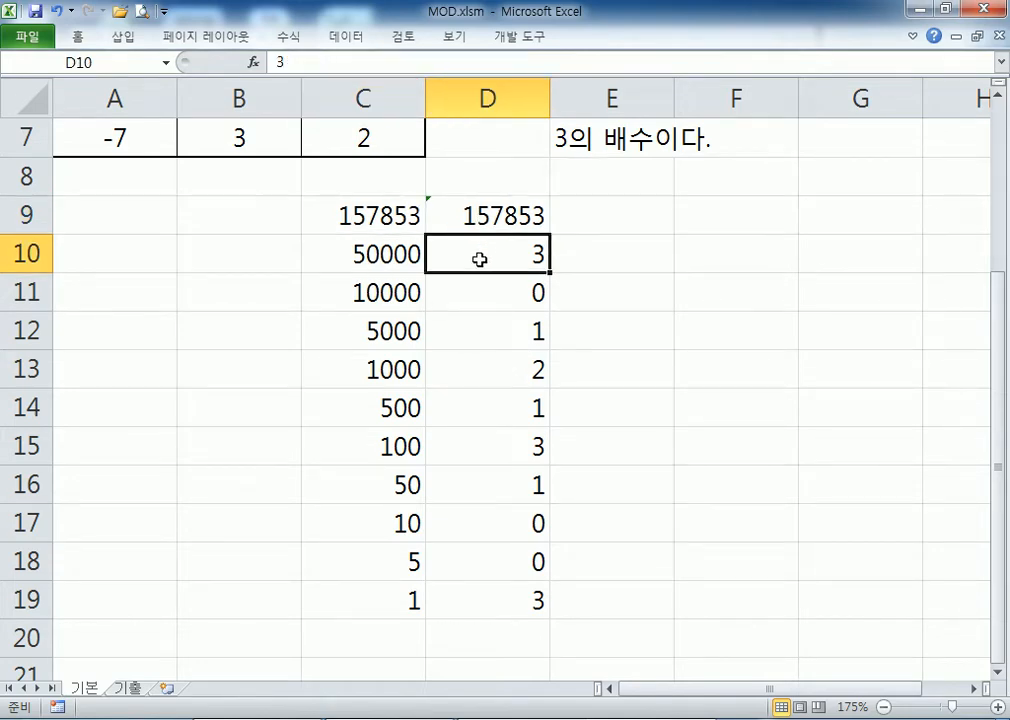
click(366, 250)
click(460, 250)
click(500, 293)
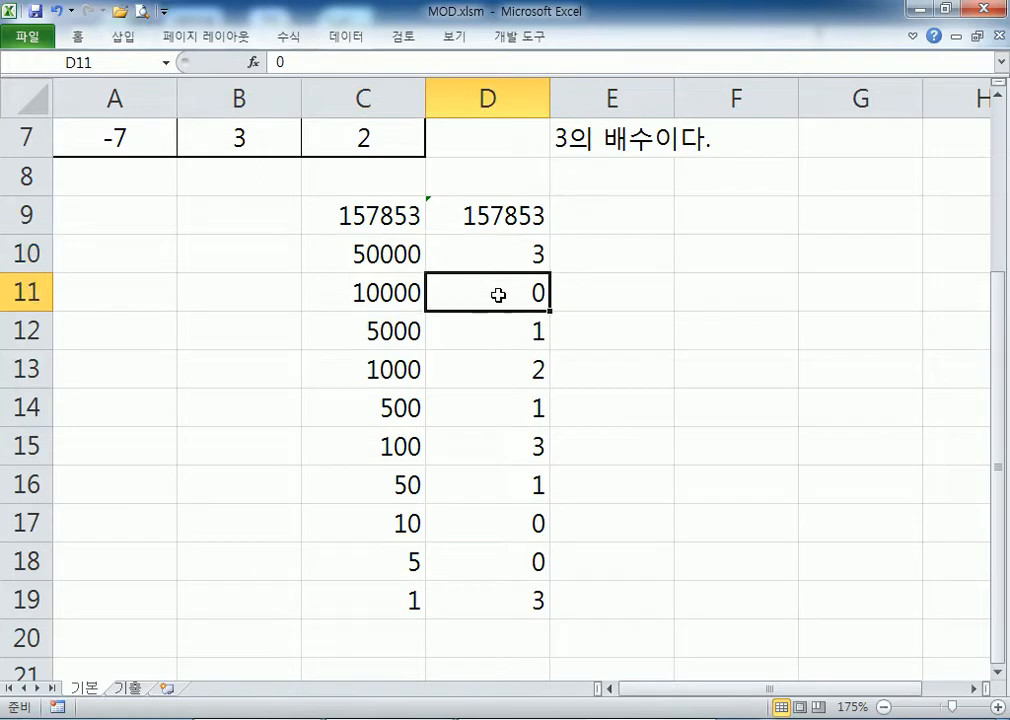
click(505, 339)
click(512, 372)
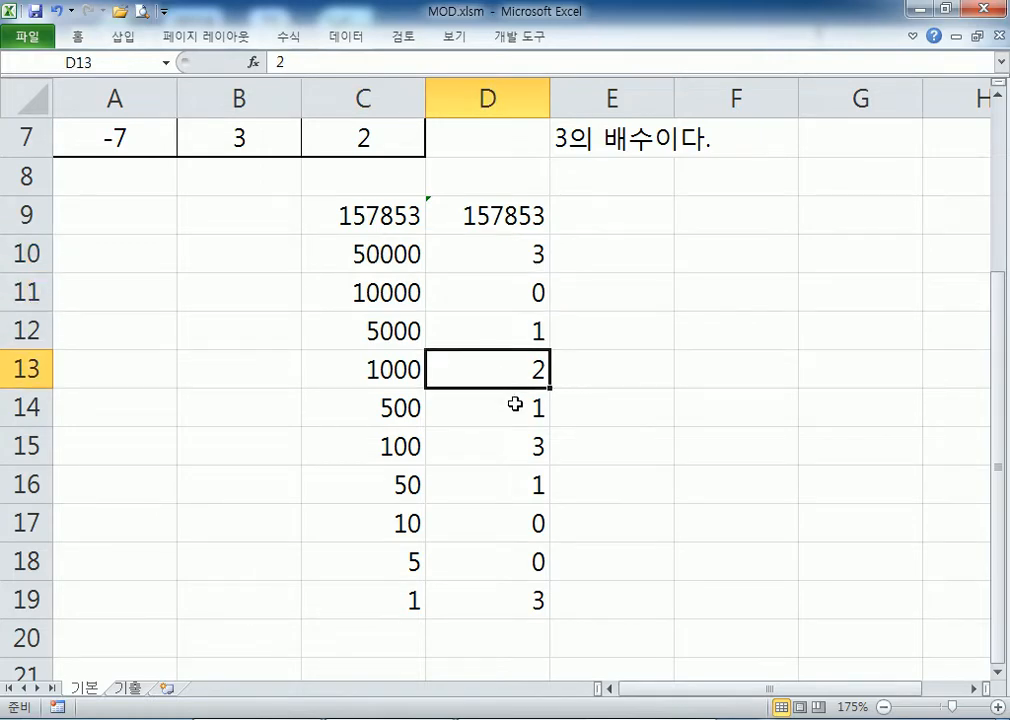
click(467, 243)
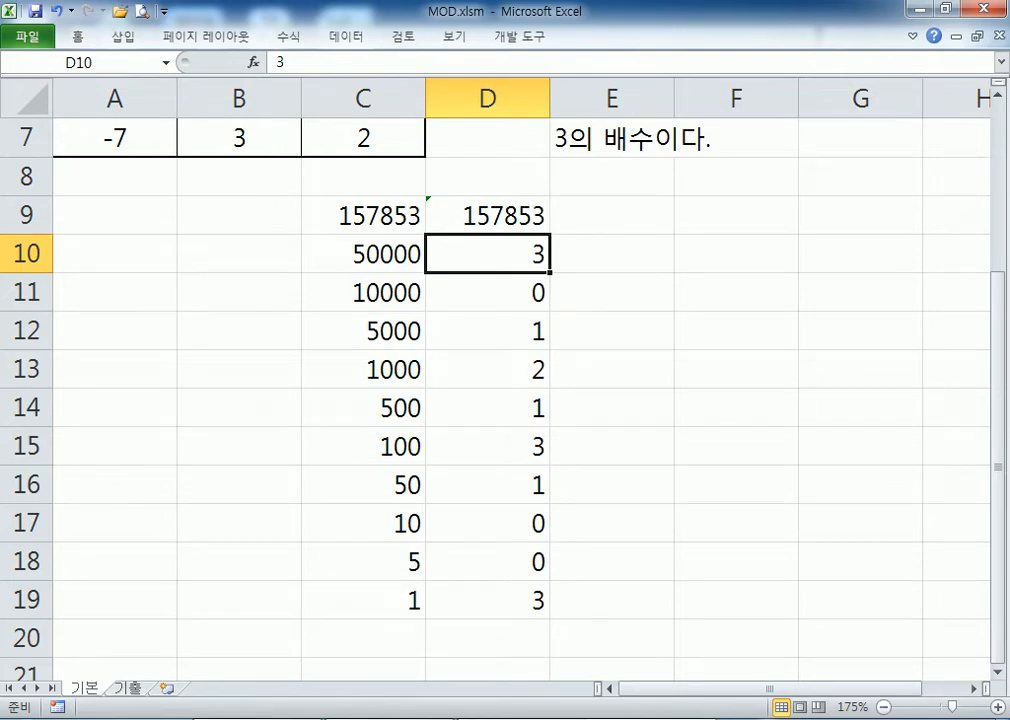
Step: Enter =C9/C10 in E10 to divide the amount by the 50000 denomination
click(645, 255)
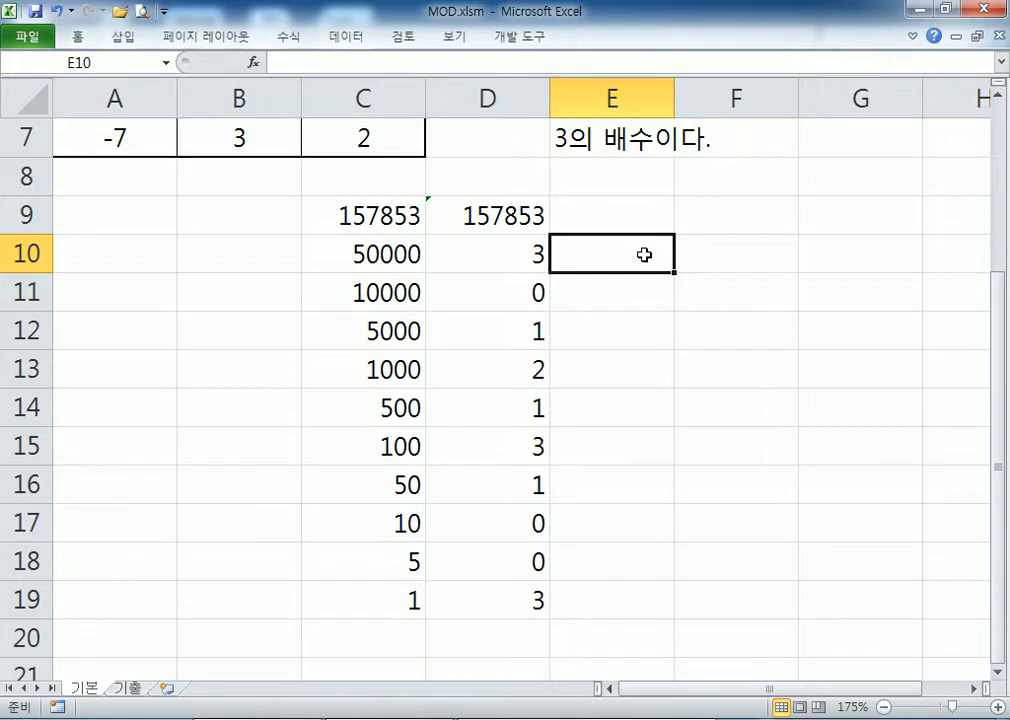
text(=)
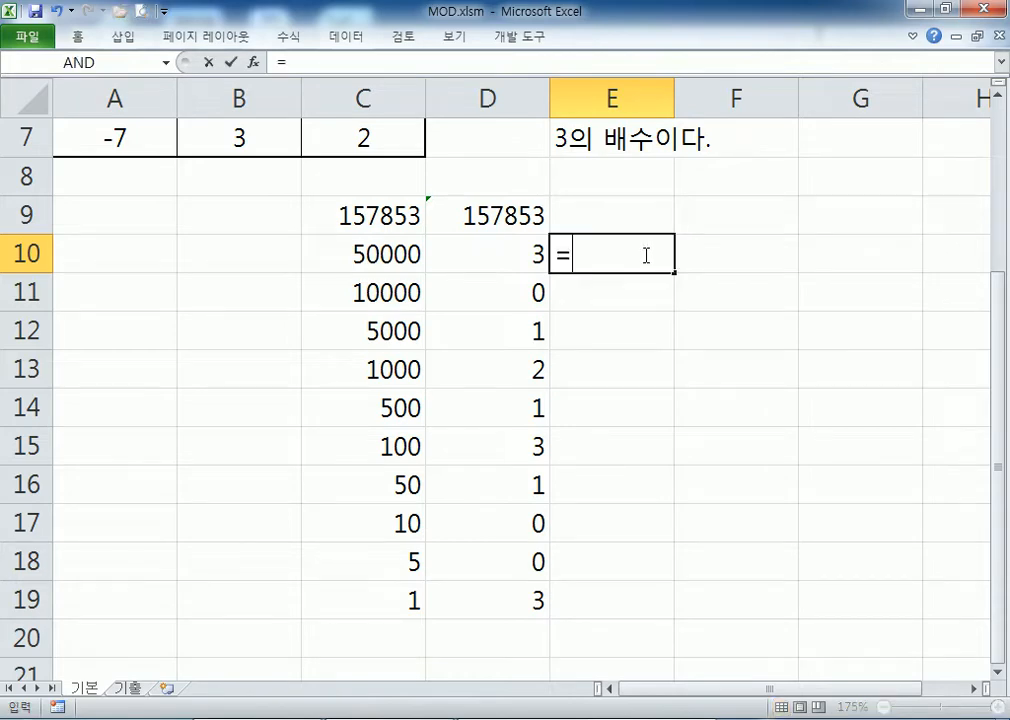
click(363, 221)
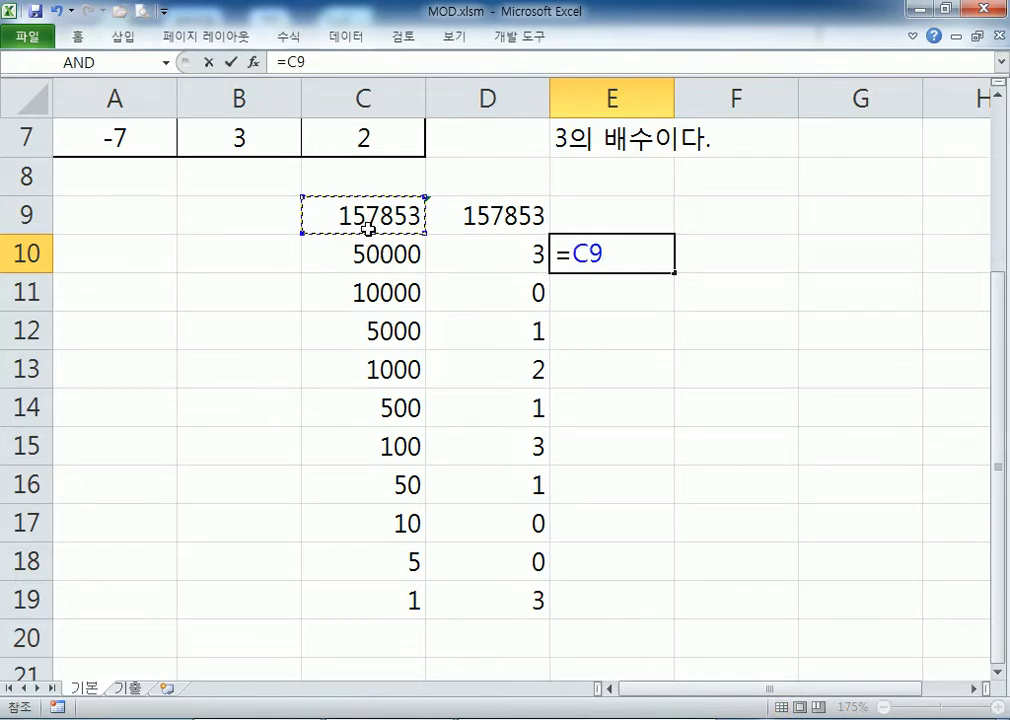
text(,)
click(368, 250)
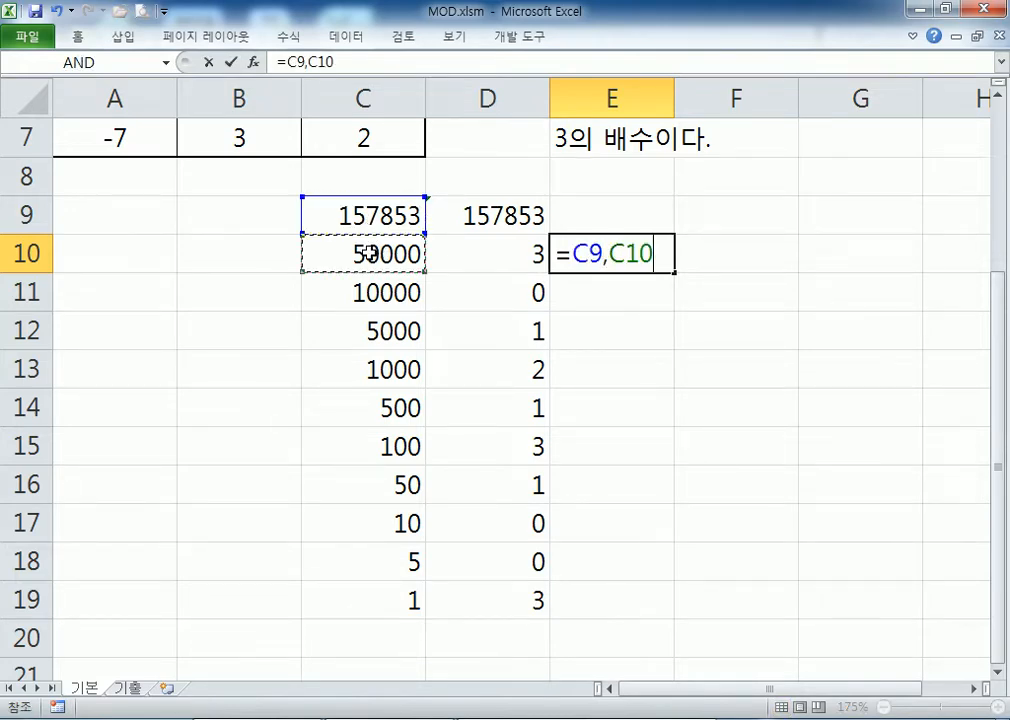
click(572, 254)
click(605, 254)
key(BackSpace)
text(/)
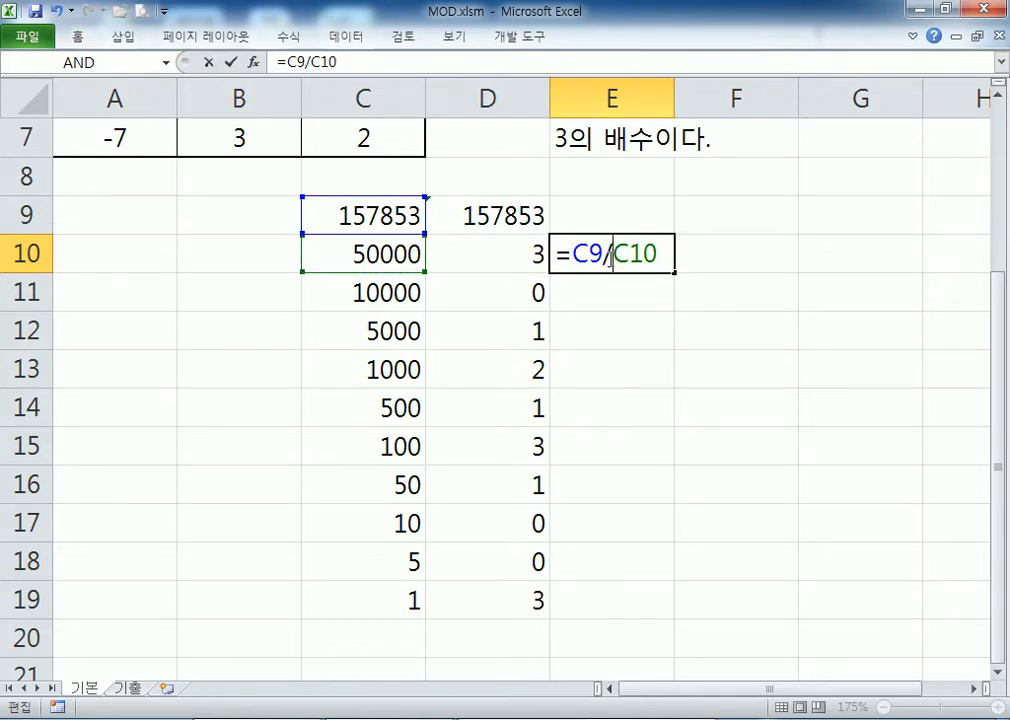
key(Return)
Step: Wrap the division in E10 in INT so the formula reads =INT(C9/C10), and check its references
click(609, 254)
double_click(584, 254)
text(INT()
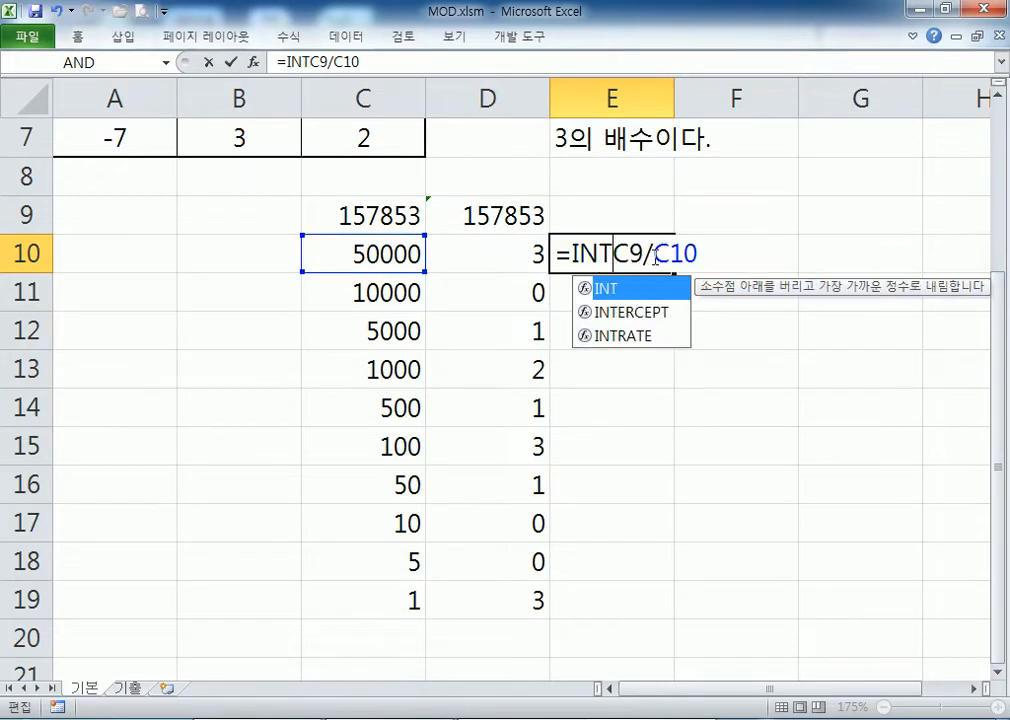
key(Return)
click(618, 256)
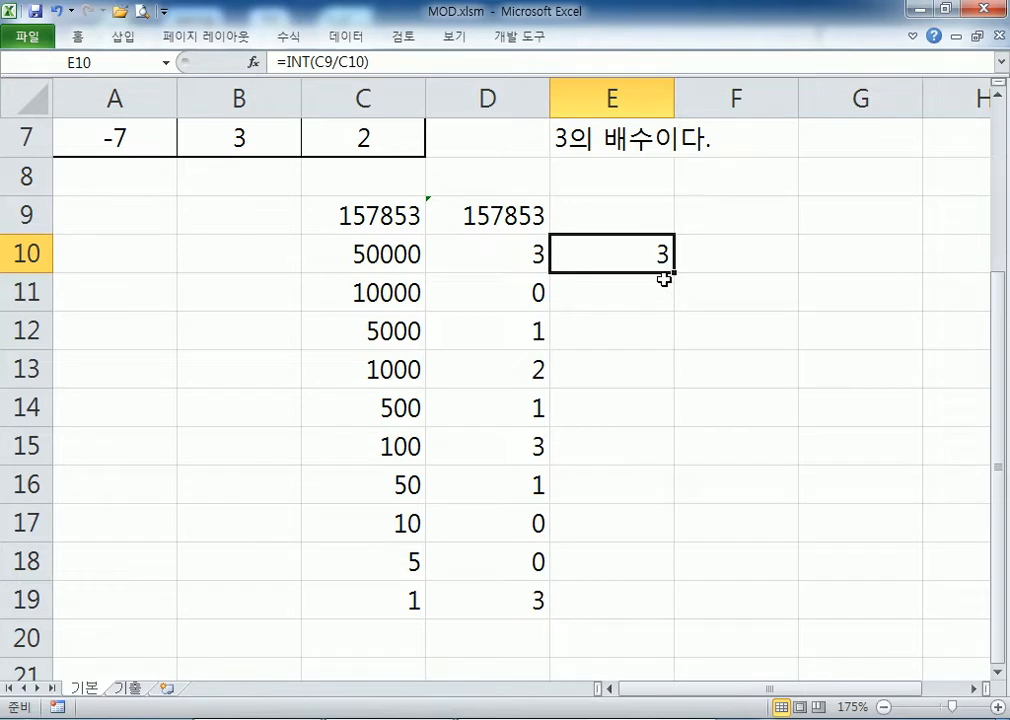
key(F2)
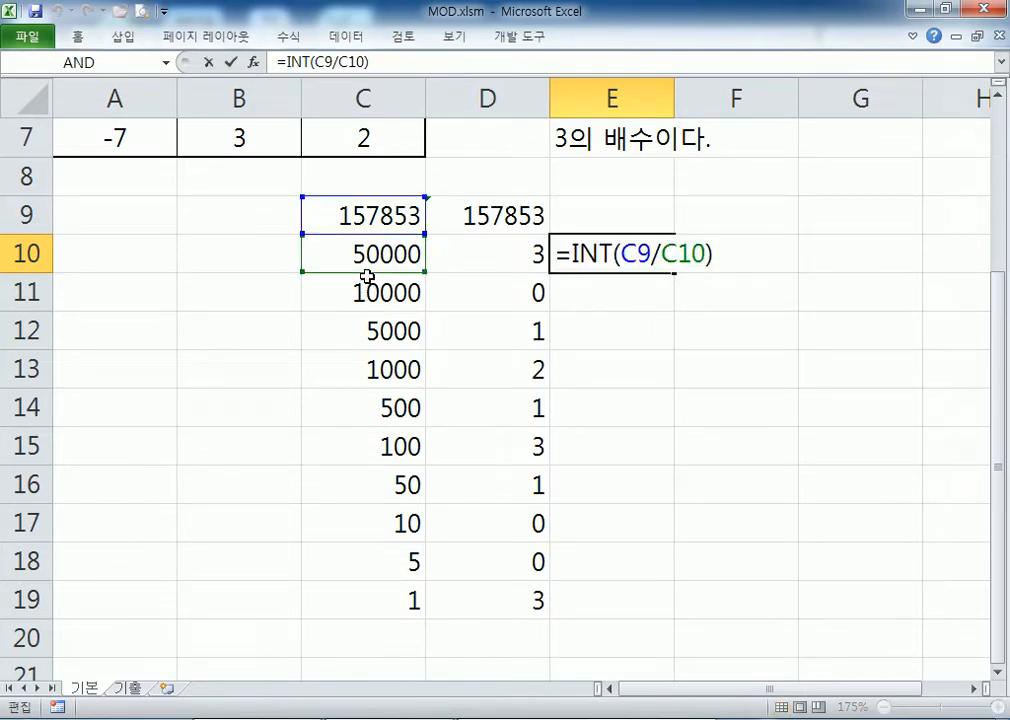
key(Escape)
Step: Enter =MOD(C9,C10) in F10 to get the amount remaining after the 50000 notes
click(730, 259)
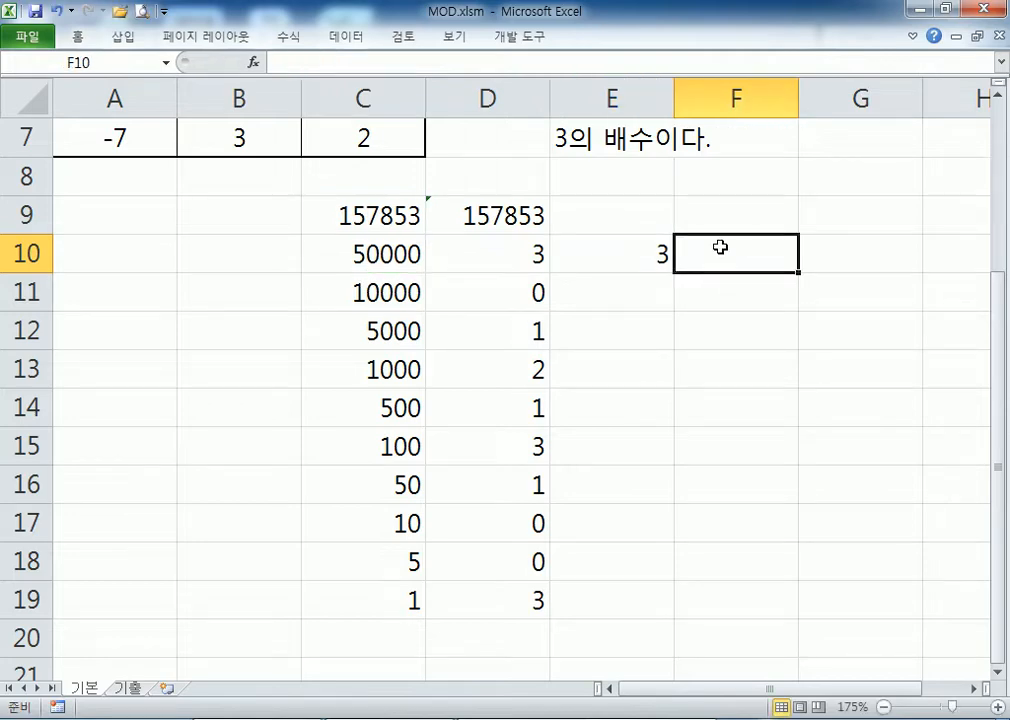
text(=MOD()
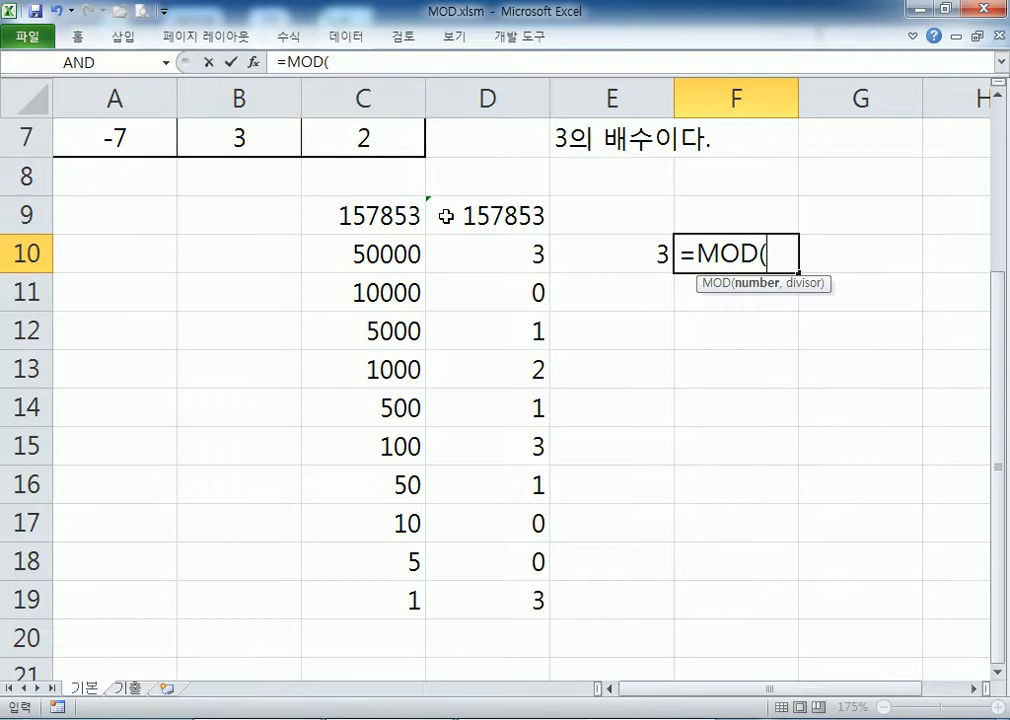
click(340, 216)
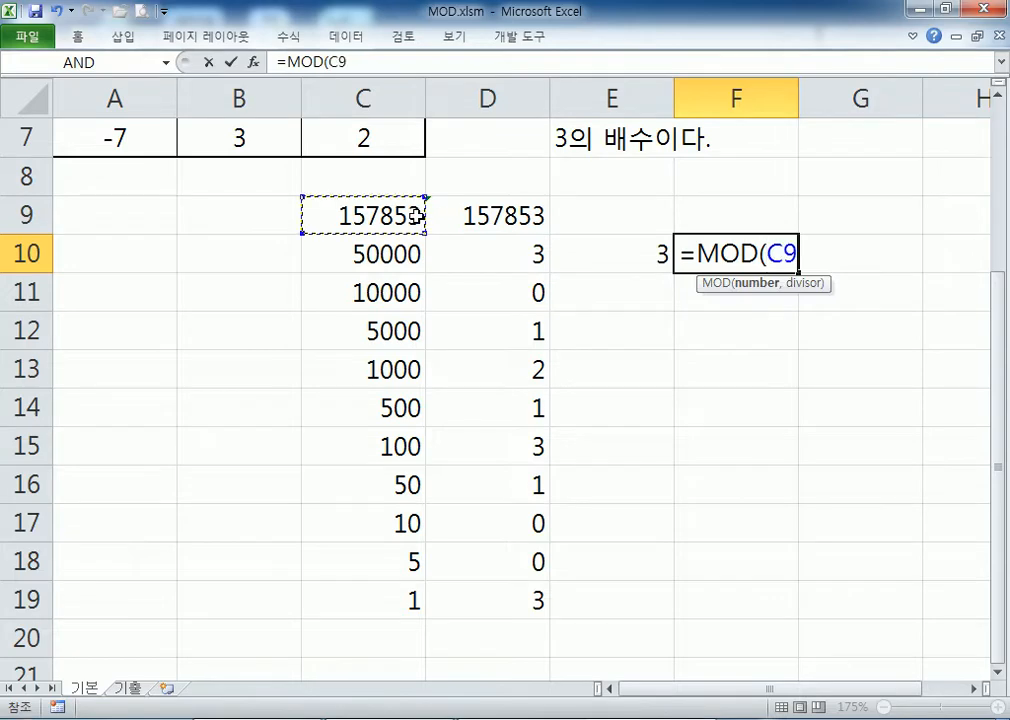
text(,)
click(378, 262)
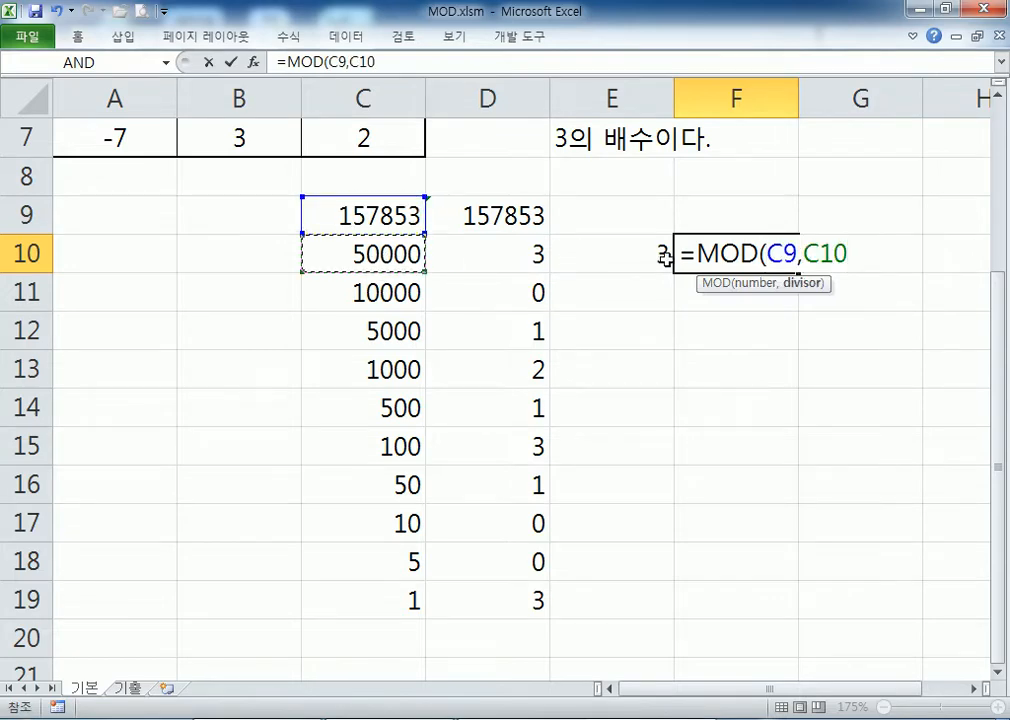
key(ctrl+Return)
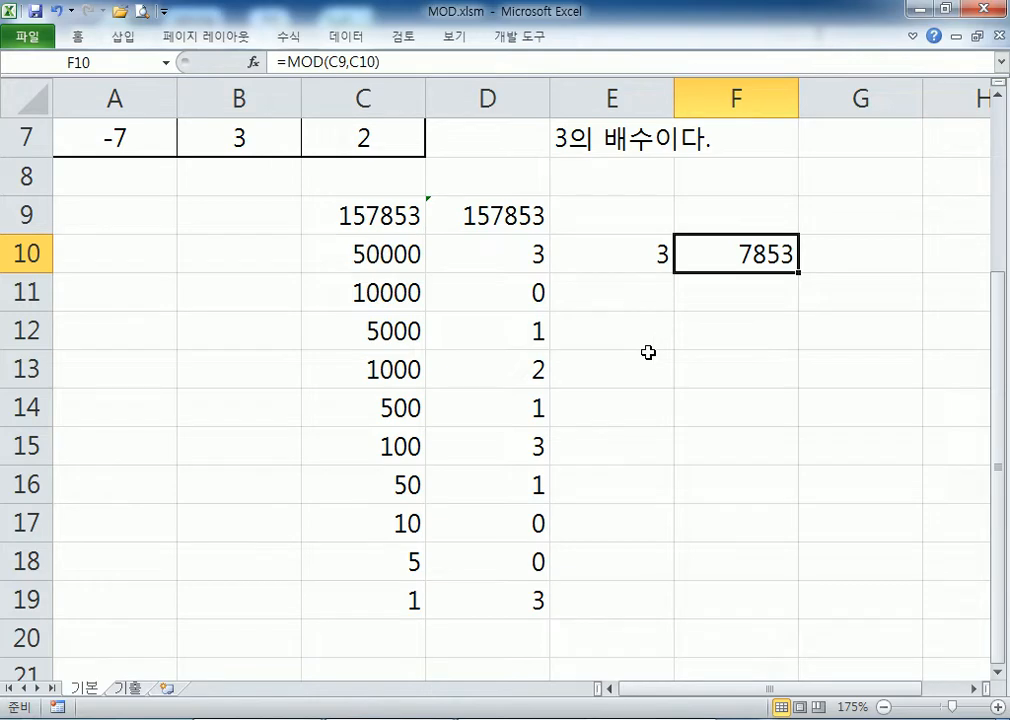
Step: Trace how C9 and C10 lead to the quotient in E10 and the remainder in F10, ahead of denomination C11
click(642, 300)
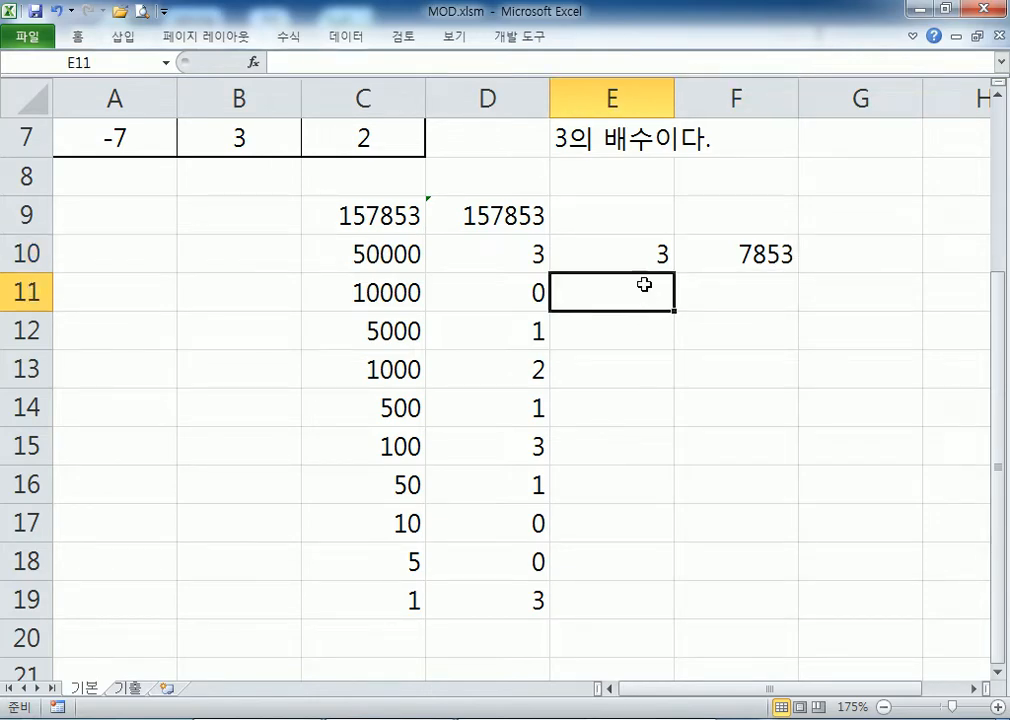
click(650, 257)
click(400, 213)
click(400, 253)
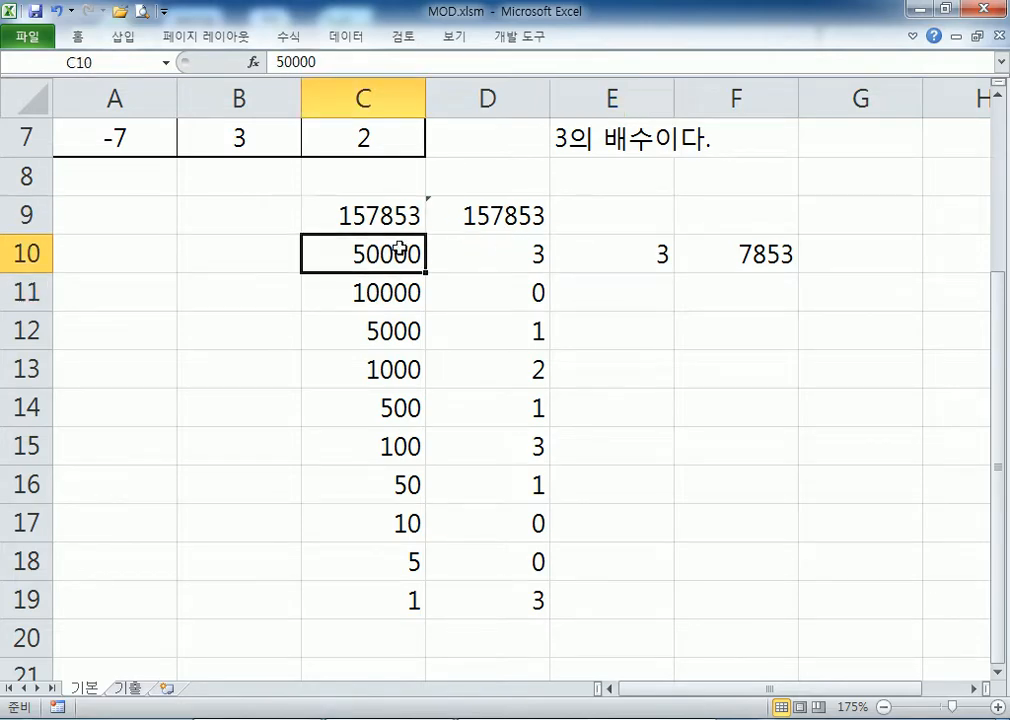
click(624, 252)
click(741, 255)
click(396, 303)
Step: Enter =INT(F10/C11) in E11 to count the 10000 notes from the previous remainder
click(644, 299)
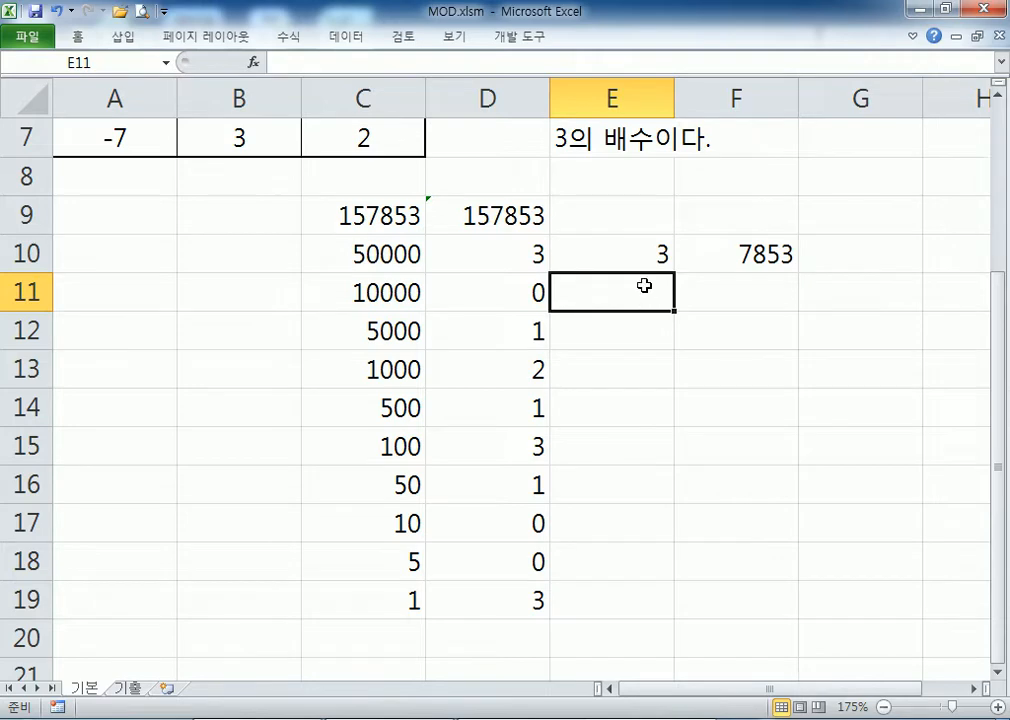
text(=)
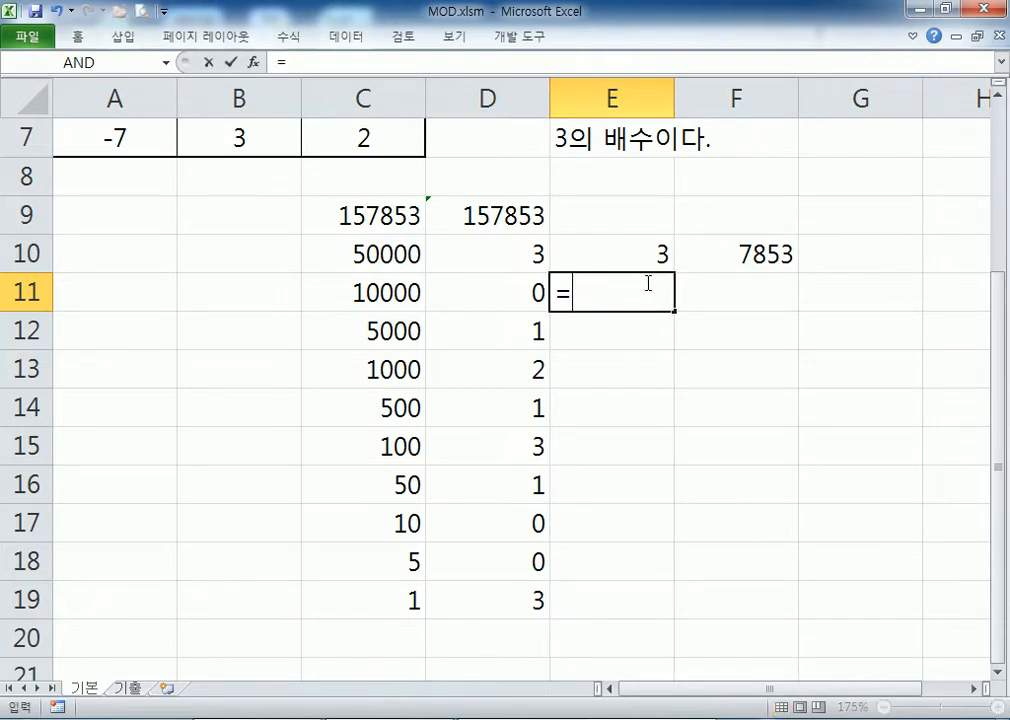
text(INT)
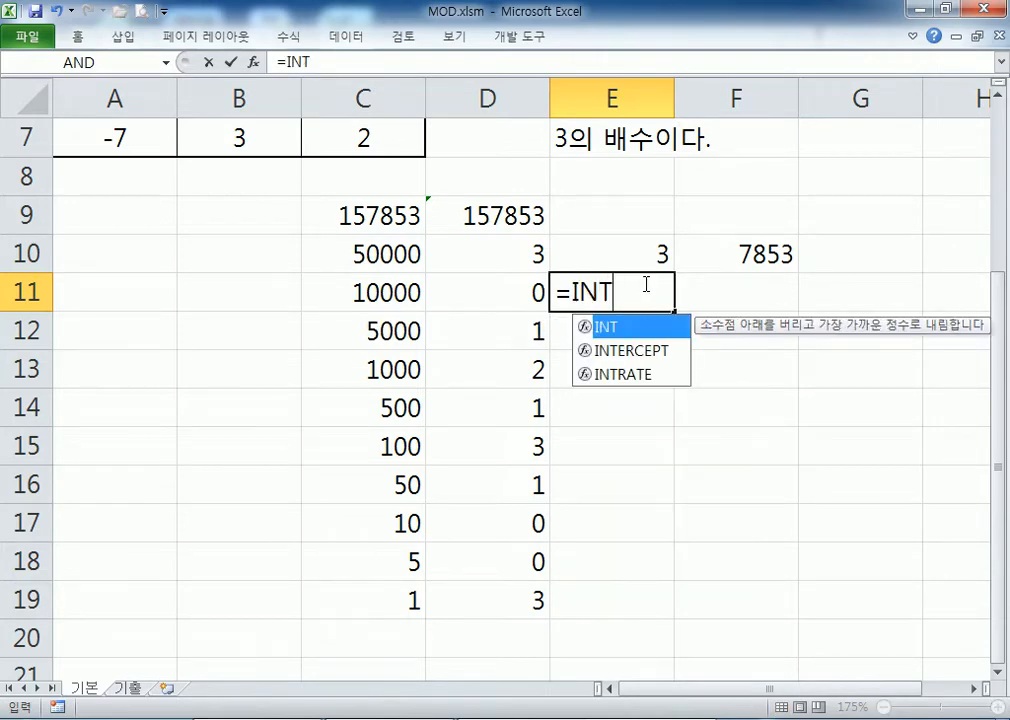
text(()
click(742, 250)
text(/)
click(395, 291)
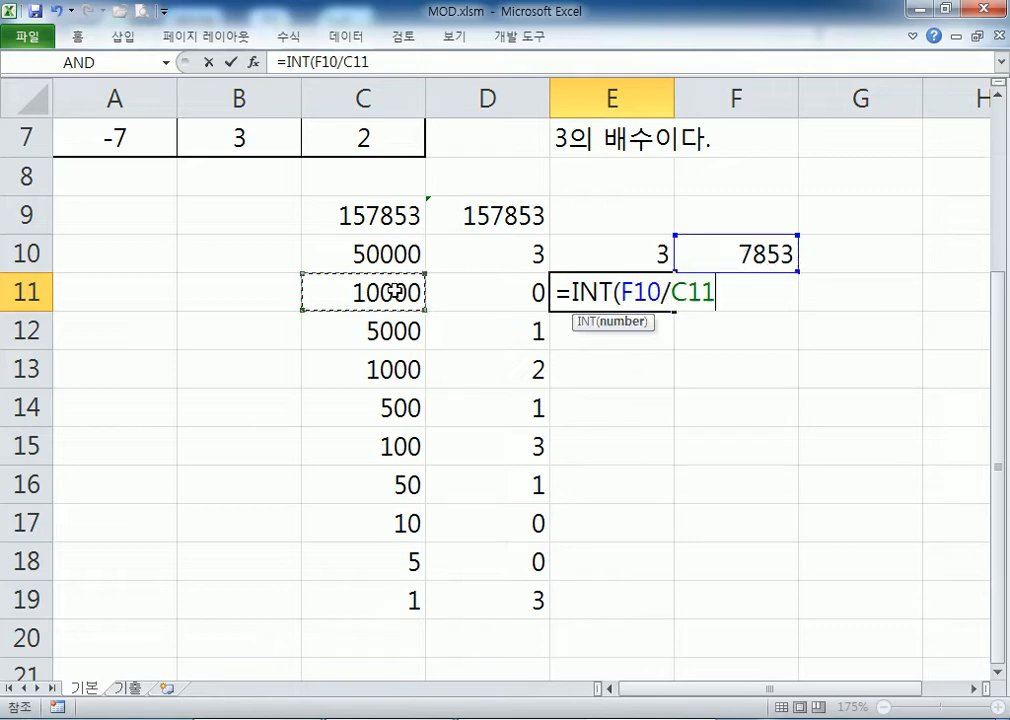
key(Return)
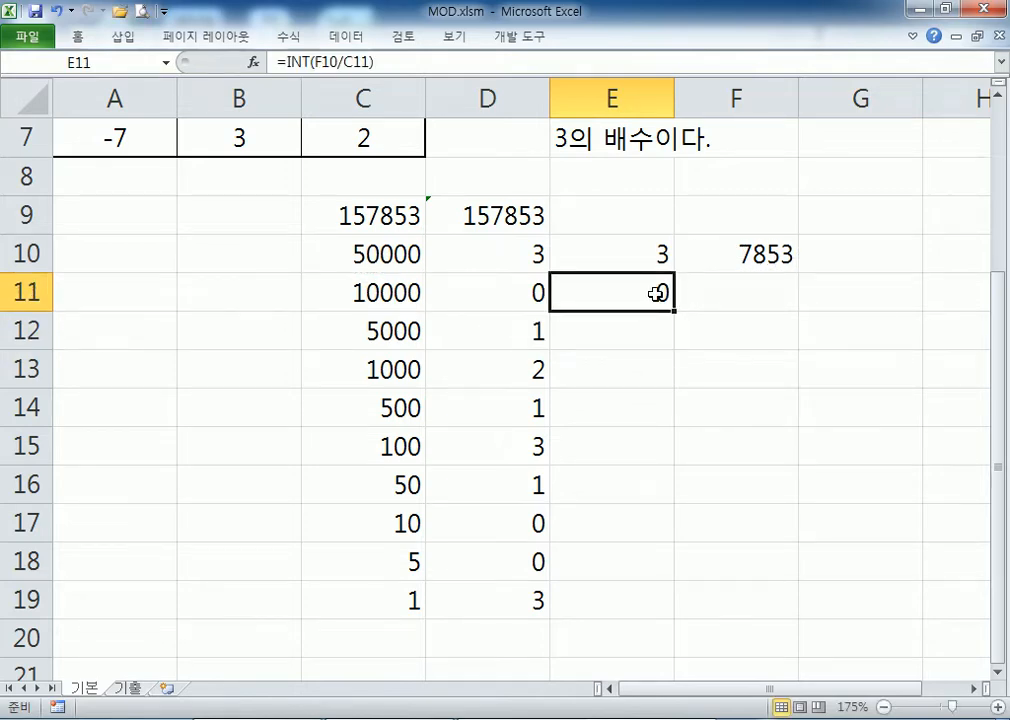
Step: Examine the cell references used by the MOD formula in F10, leaving it unedited
click(771, 253)
key(F2)
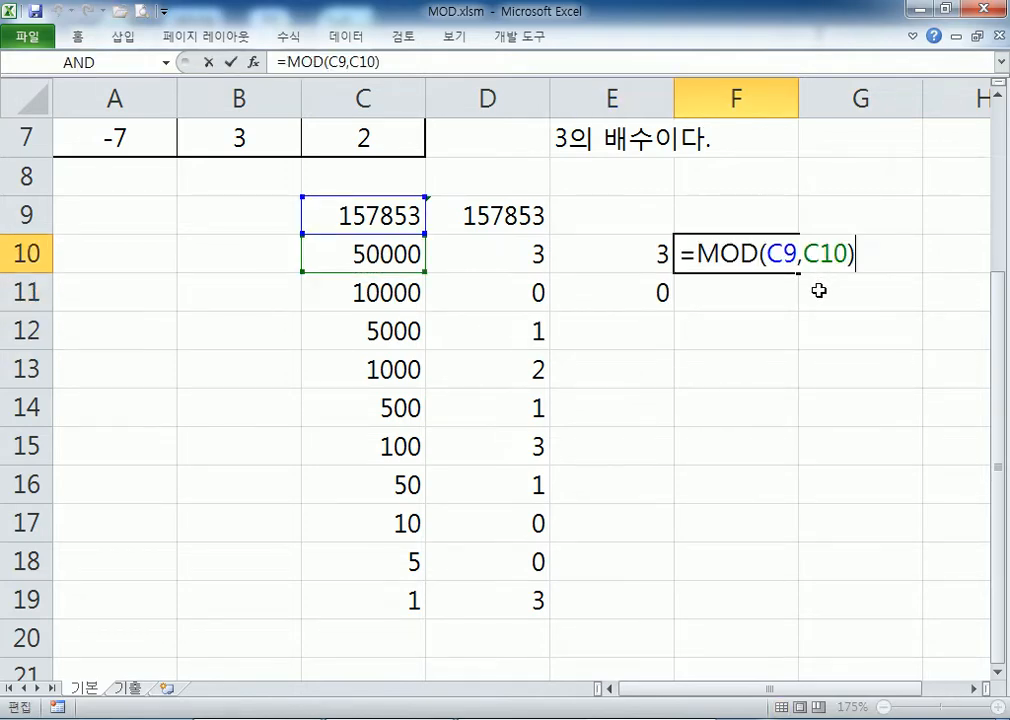
key(Escape)
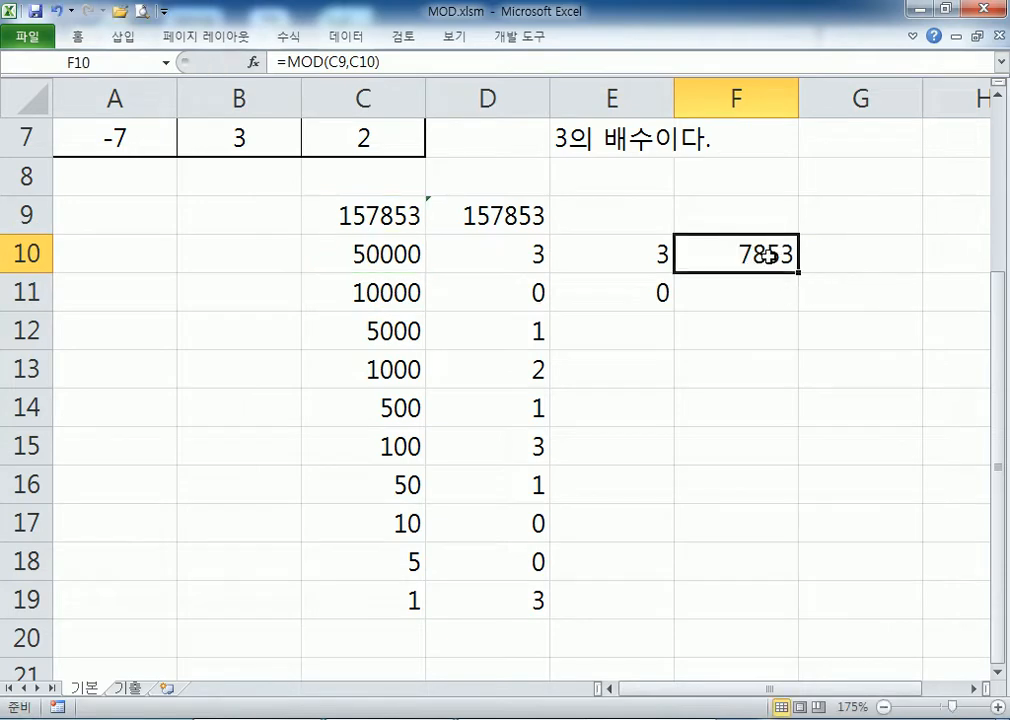
key(F2)
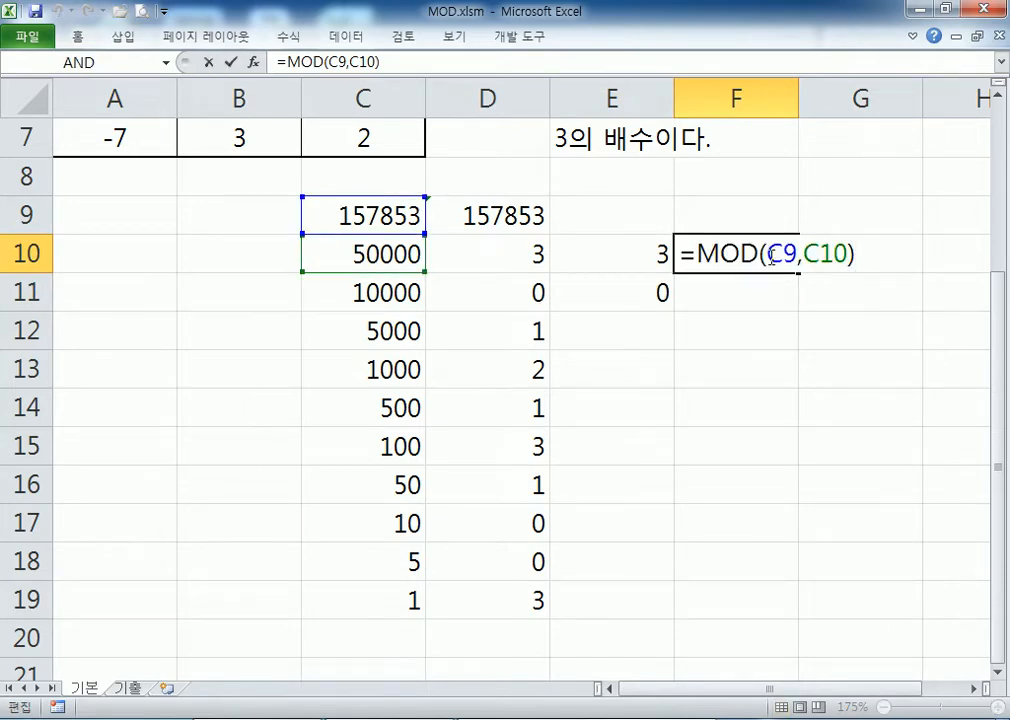
key(Escape)
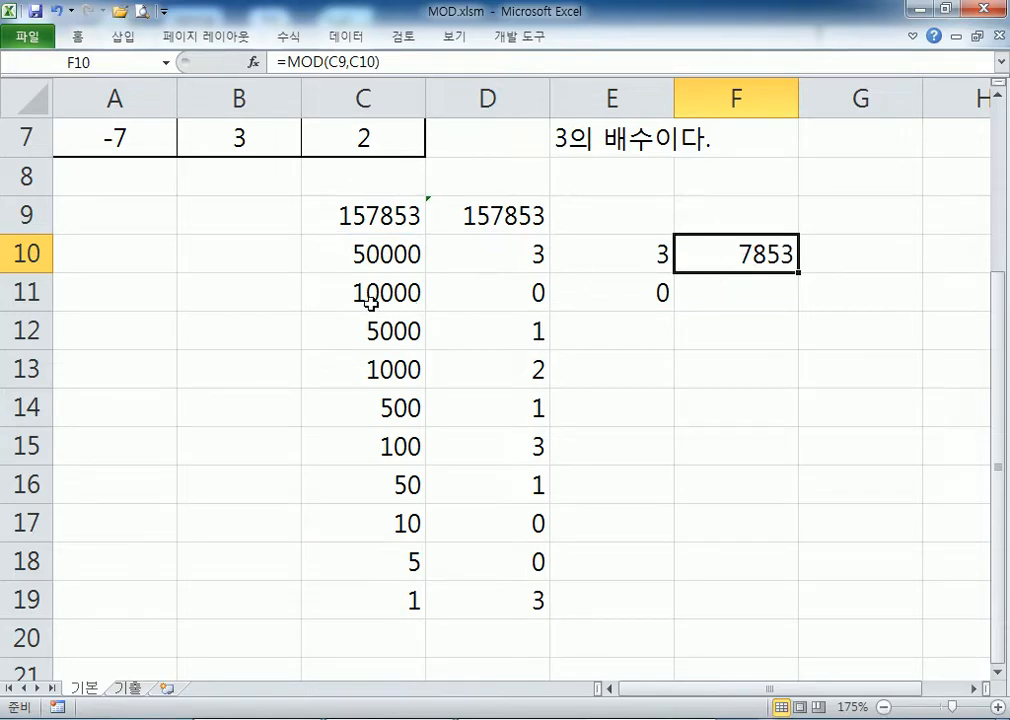
Step: Enter =MOD(F10,C11) in F11 to get the amount remaining after the 10000 notes
click(732, 298)
text(=)
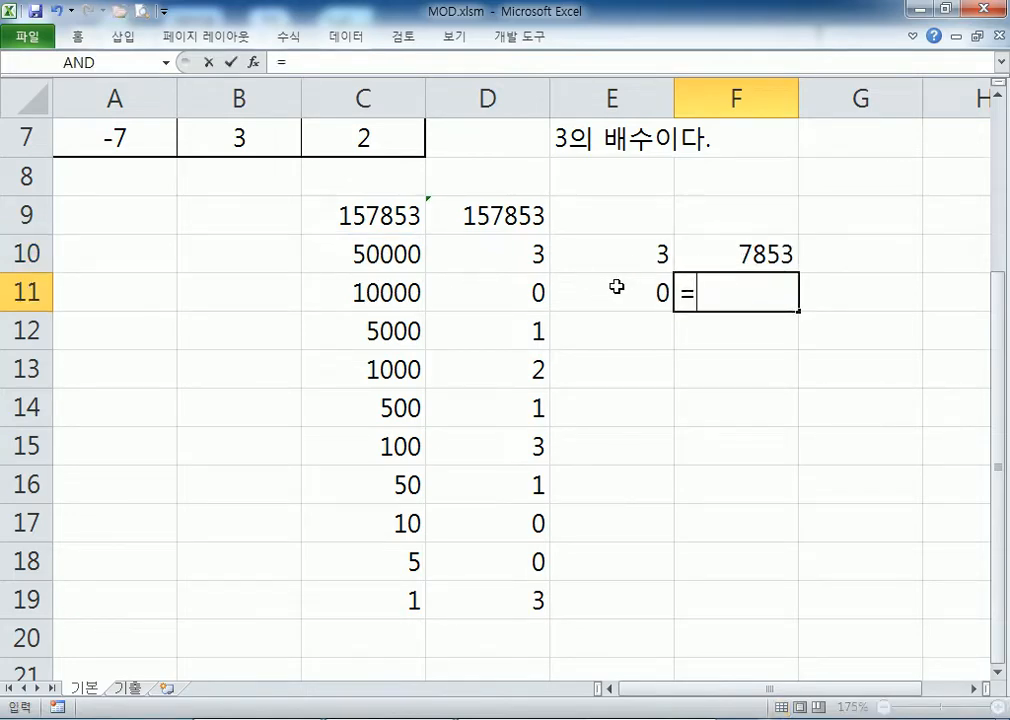
text(MOD()
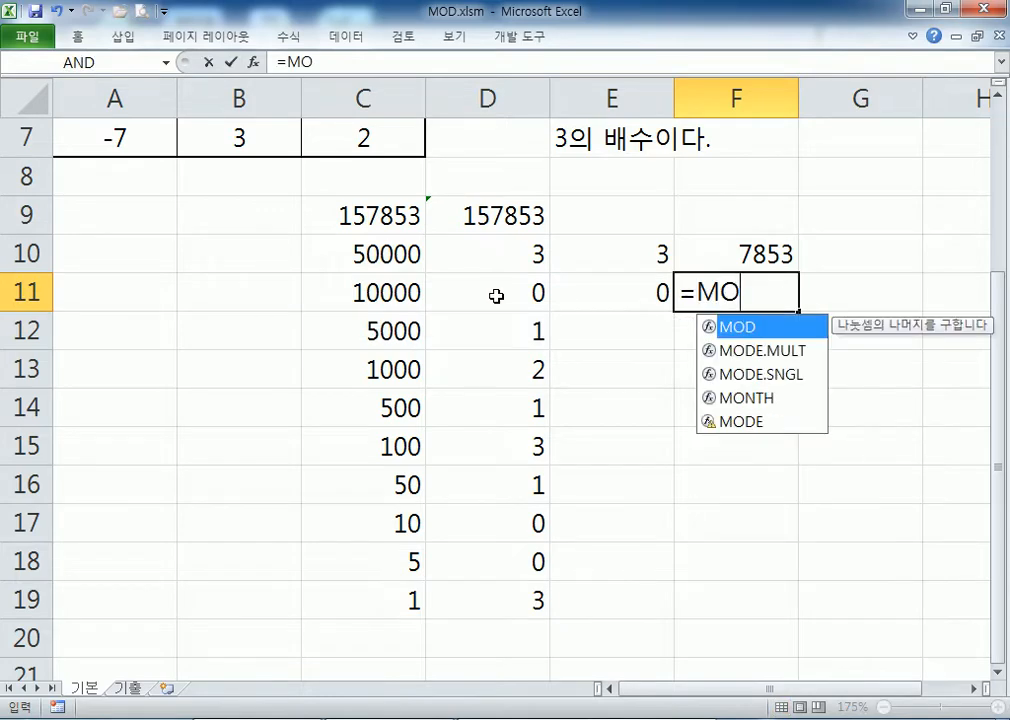
click(717, 253)
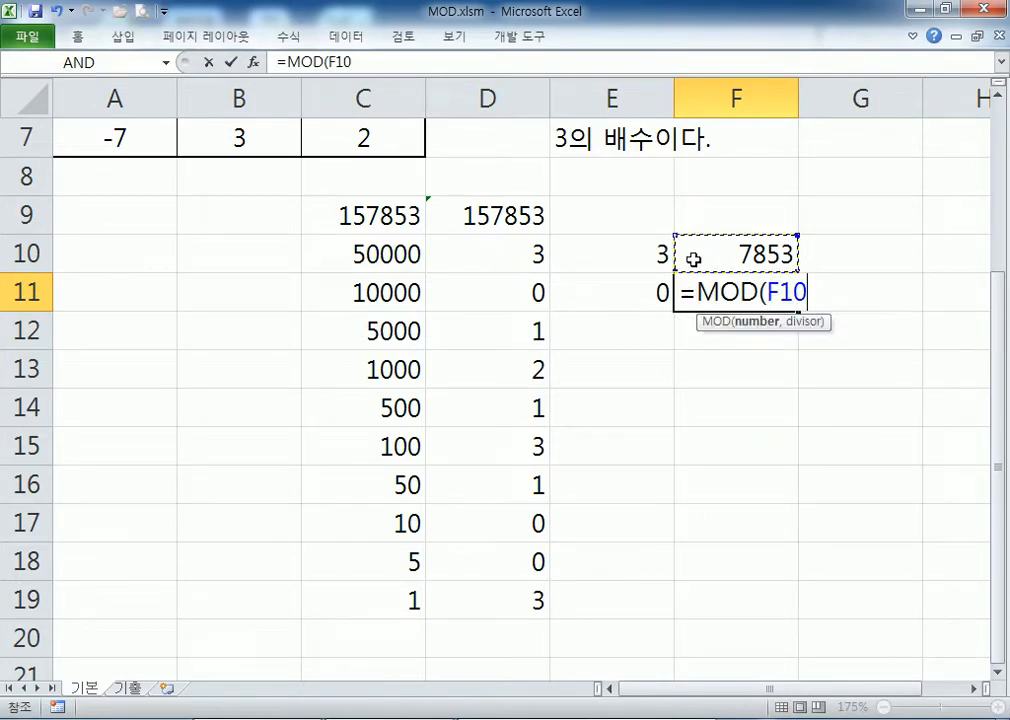
text(,)
click(325, 289)
key(Return)
click(741, 291)
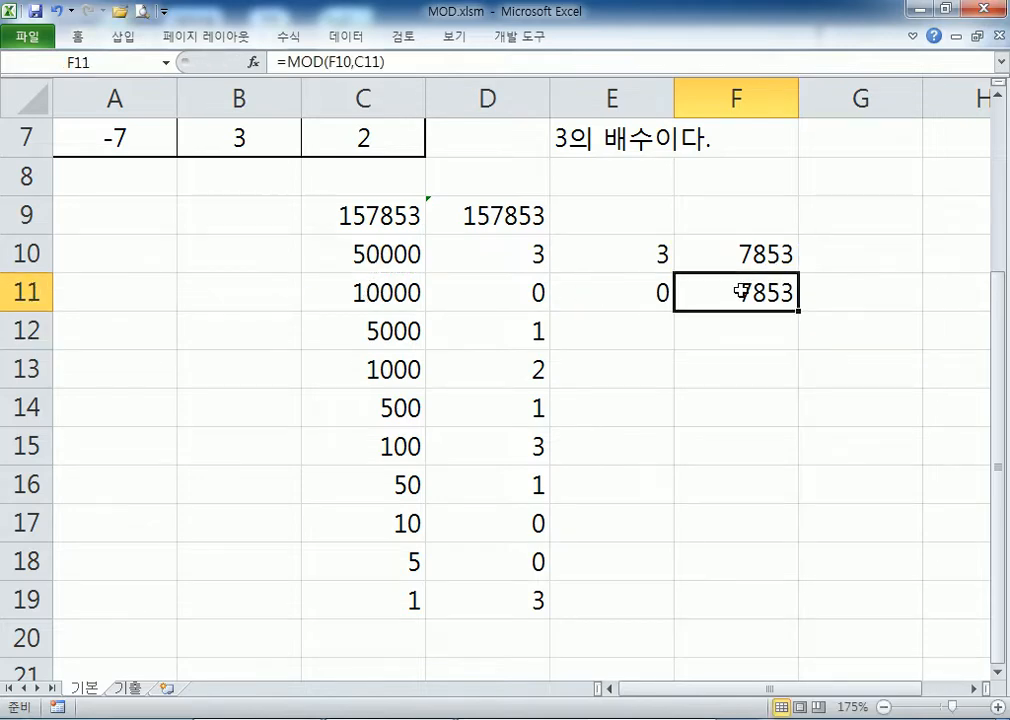
Step: Fill the INT and MOD formulas in E11:F11 down through row 19
click(631, 302)
double_click(633, 305)
key(Escape)
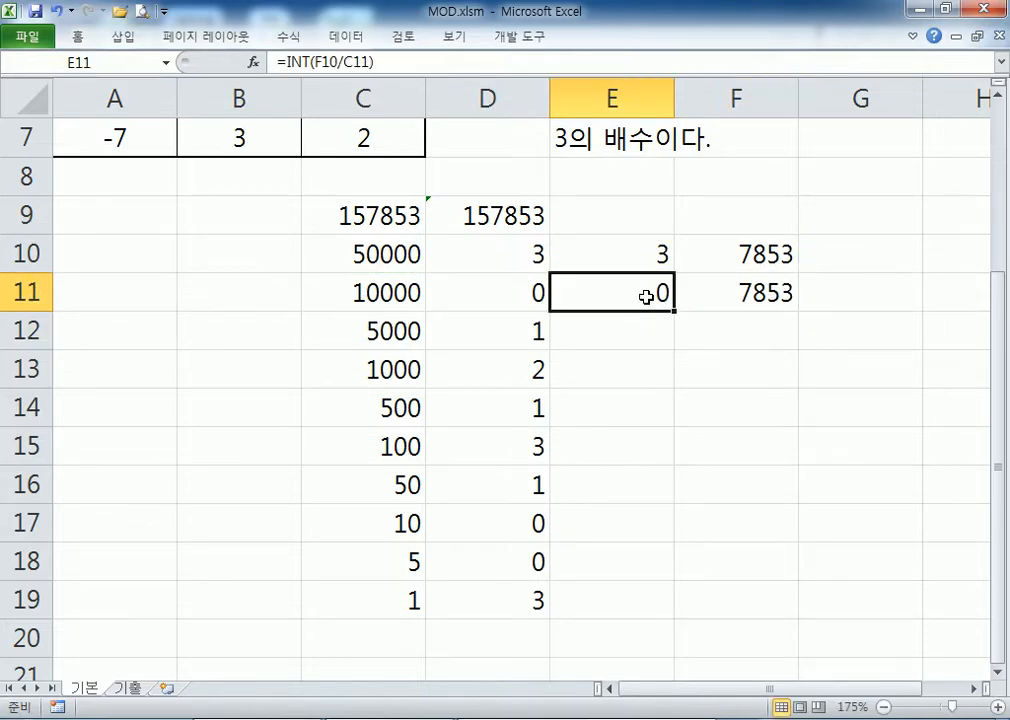
drag(646, 296, 790, 612)
Step: Examine the quotient and remainder pairs in columns E and F from row 12 through row 19
click(622, 333)
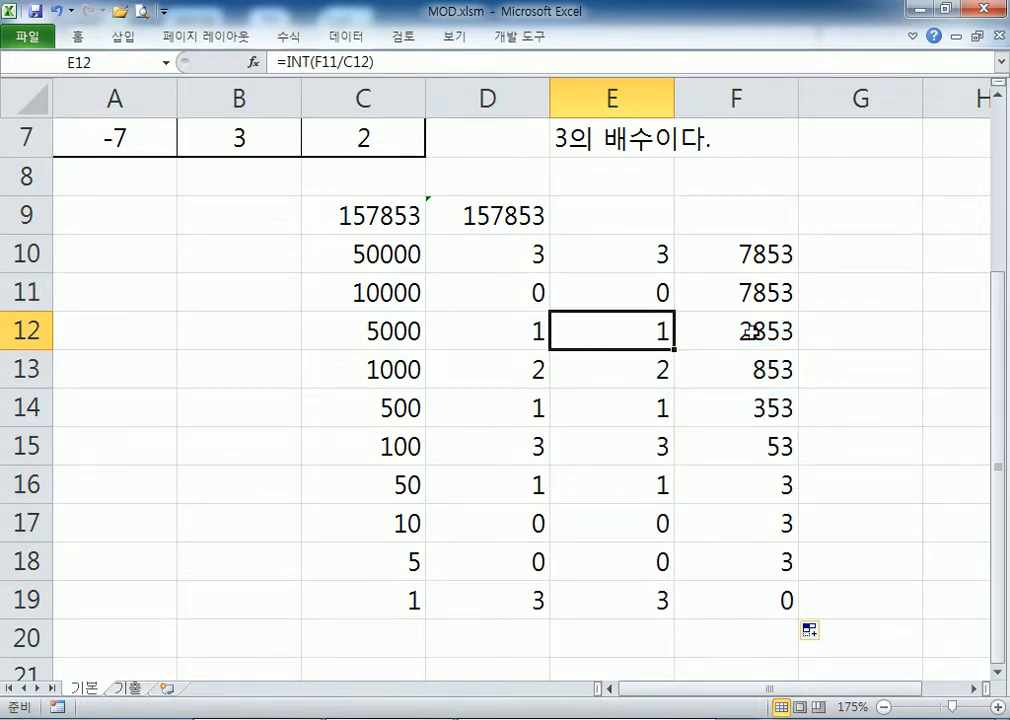
click(655, 364)
click(724, 365)
click(636, 410)
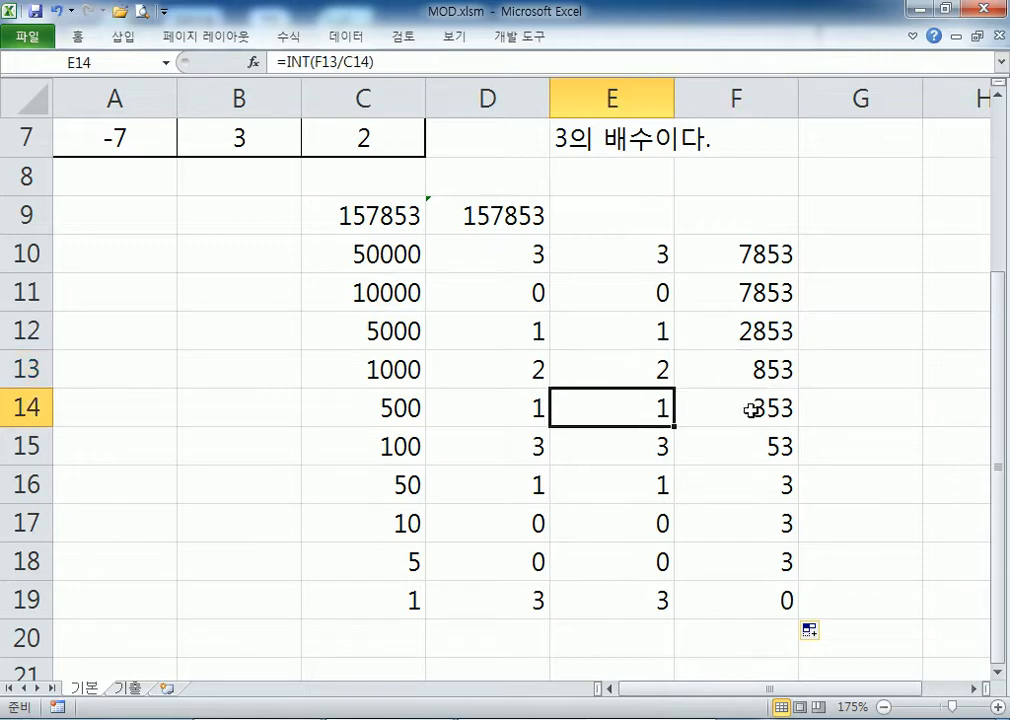
click(751, 410)
click(631, 438)
click(766, 442)
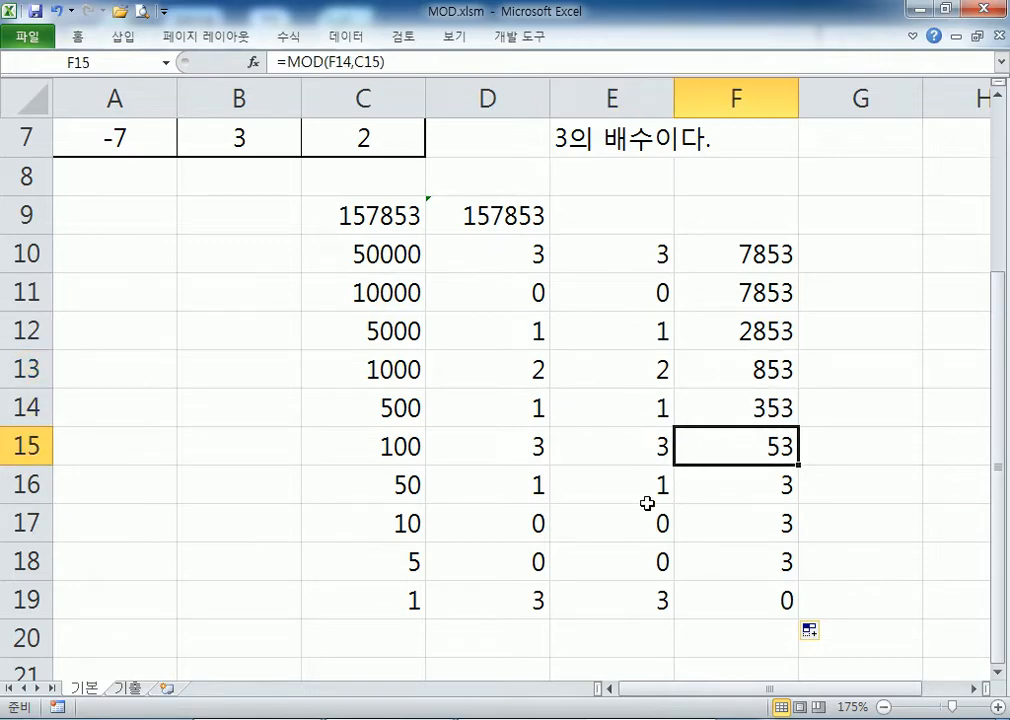
click(644, 597)
click(769, 600)
scroll(771, 594, down, 1)
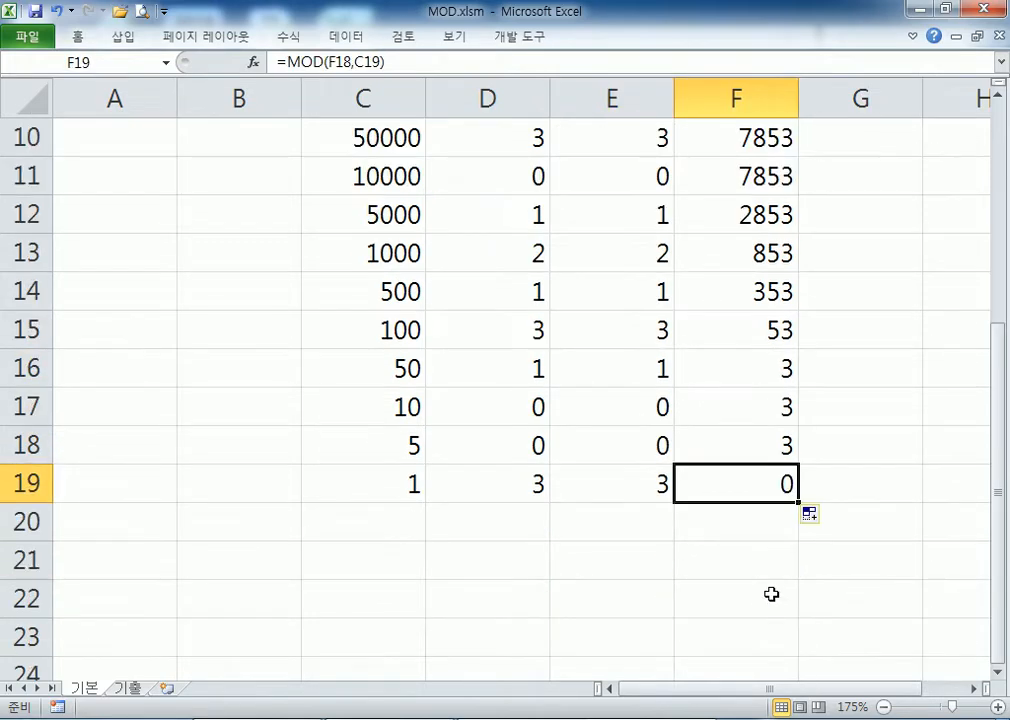
scroll(742, 490, up, 1)
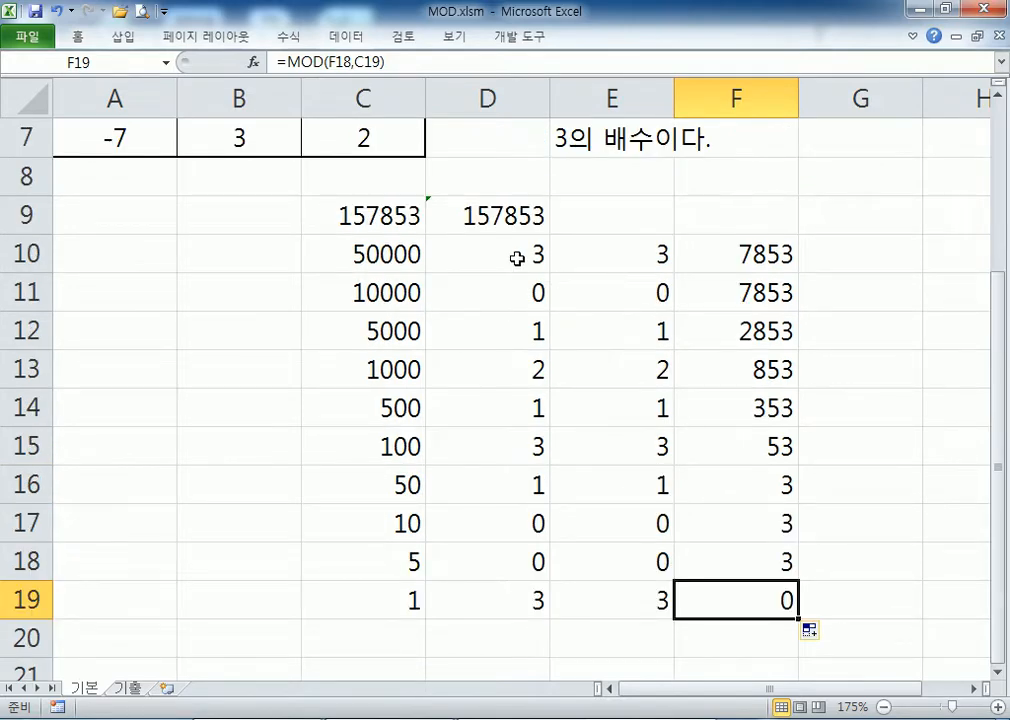
Step: Compare the counts in D10:D19 with column E and trace the INT and MOD references in rows 11 to 13
drag(516, 259, 512, 593)
click(642, 296)
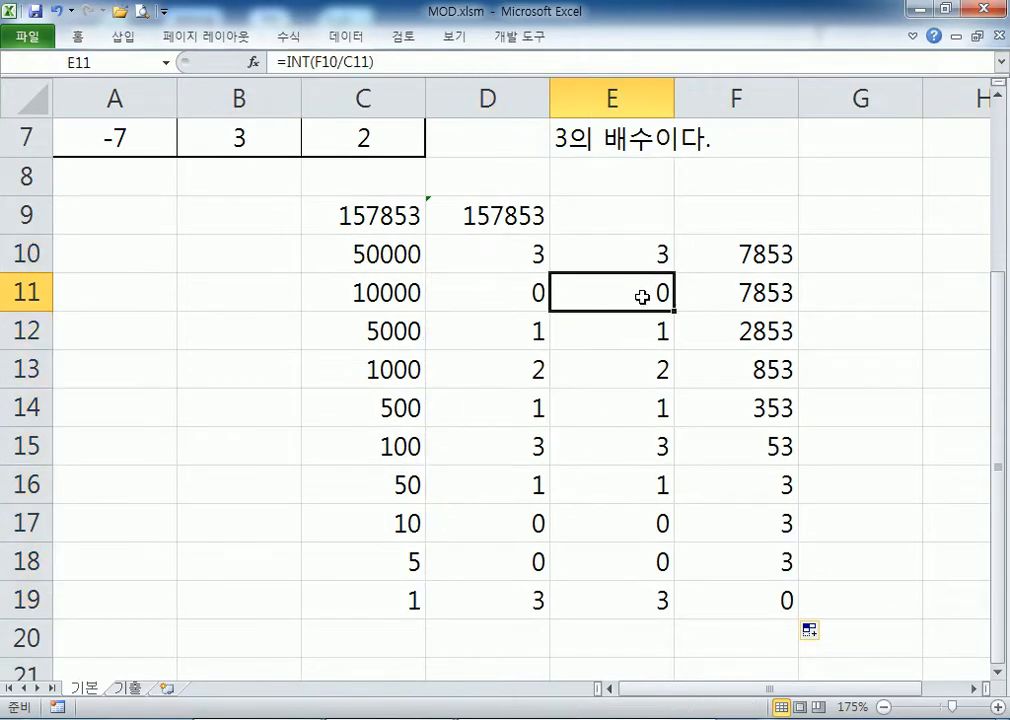
double_click(642, 296)
key(Escape)
click(740, 296)
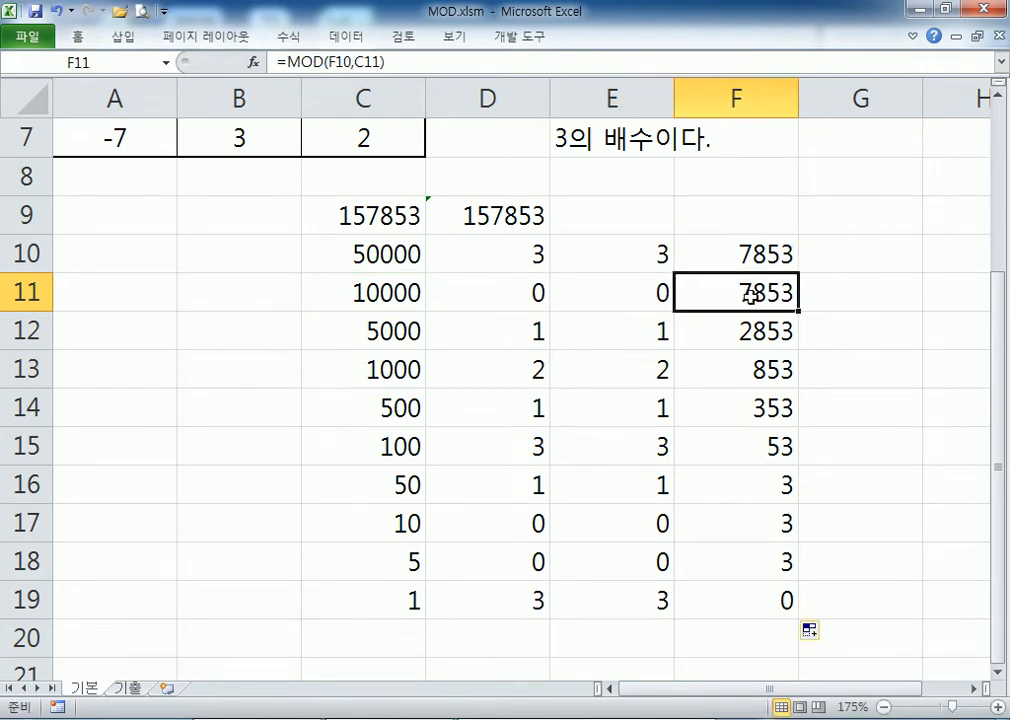
click(336, 327)
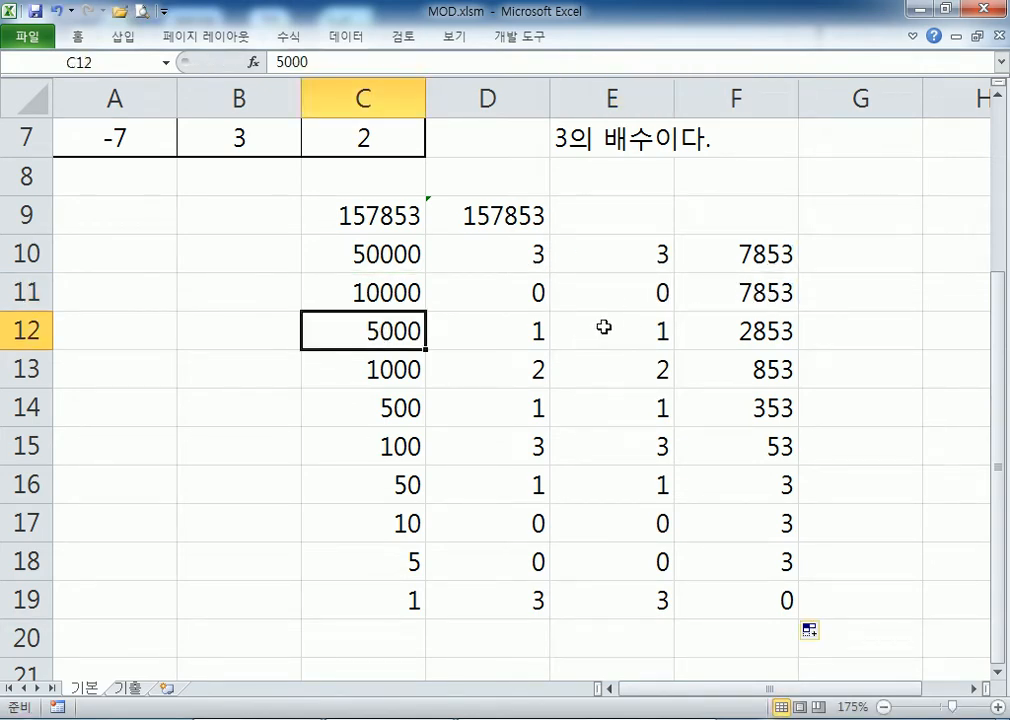
click(637, 333)
click(762, 330)
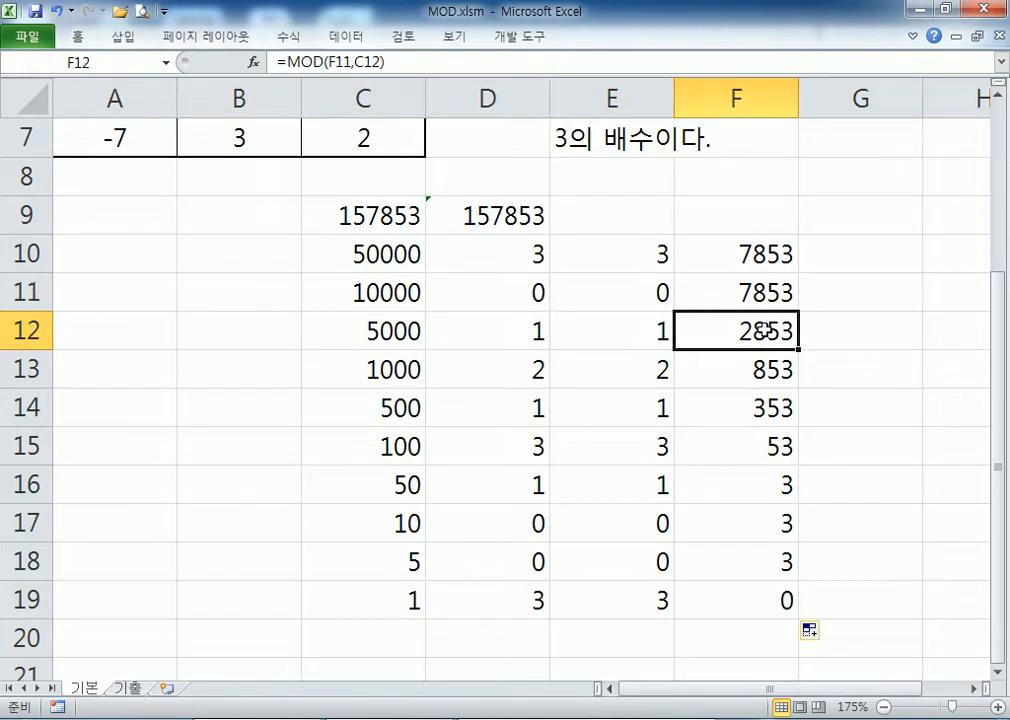
click(638, 360)
double_click(638, 360)
key(Escape)
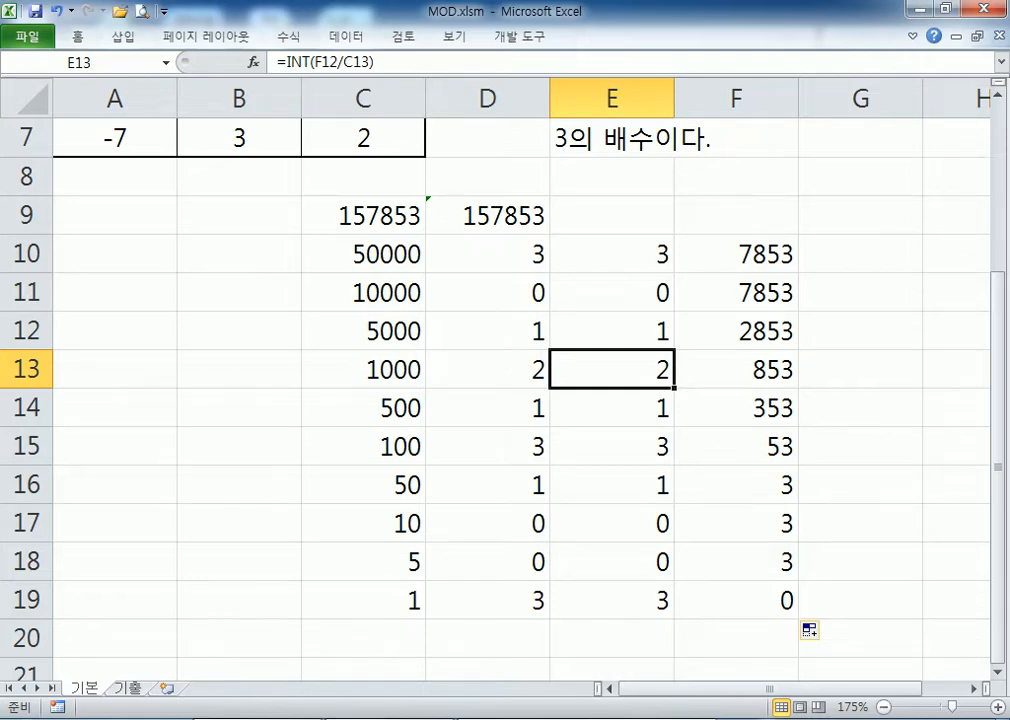
Step: Open ROUND.xlsm from the 06 부록 folder and preview its 기출 sheet before returning to 기본
click(205, 718)
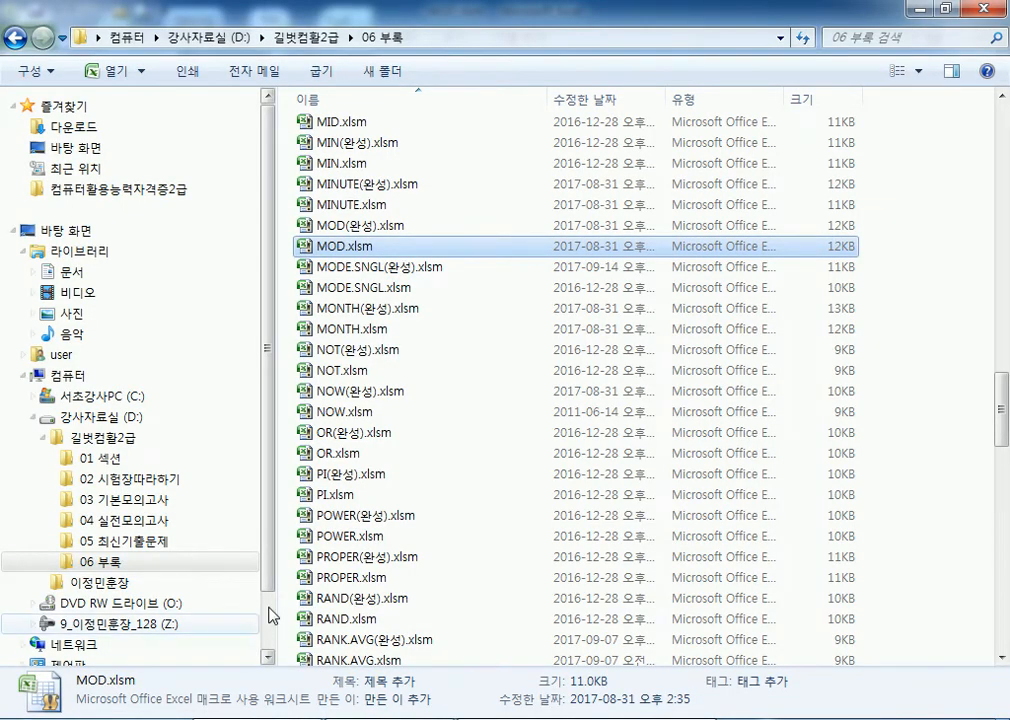
scroll(399, 423, down, 6)
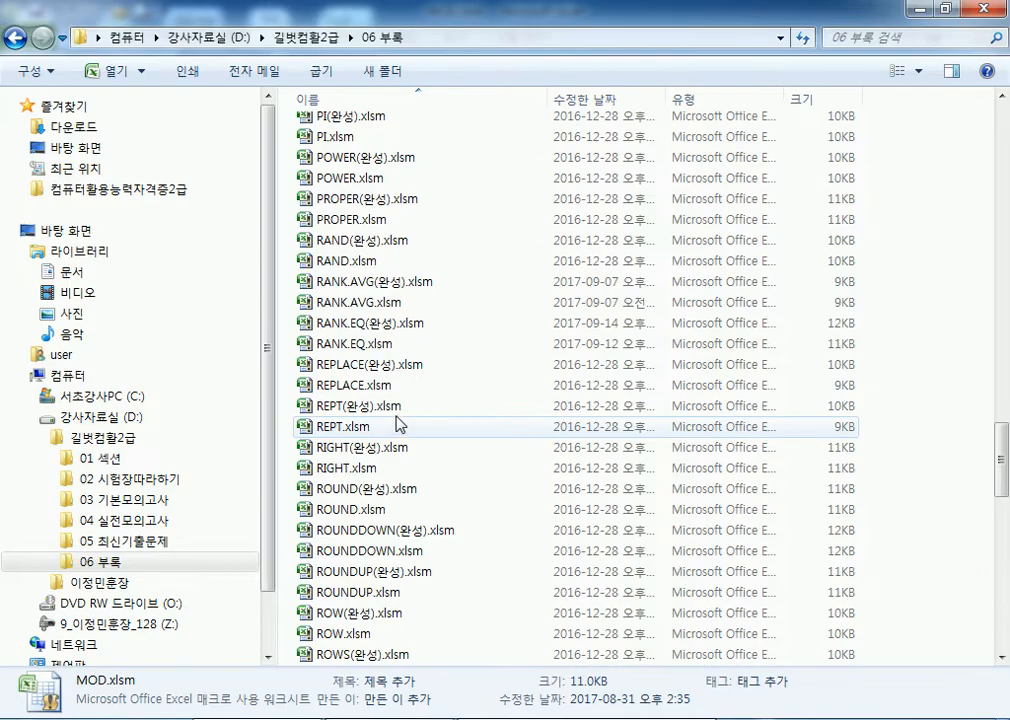
double_click(350, 509)
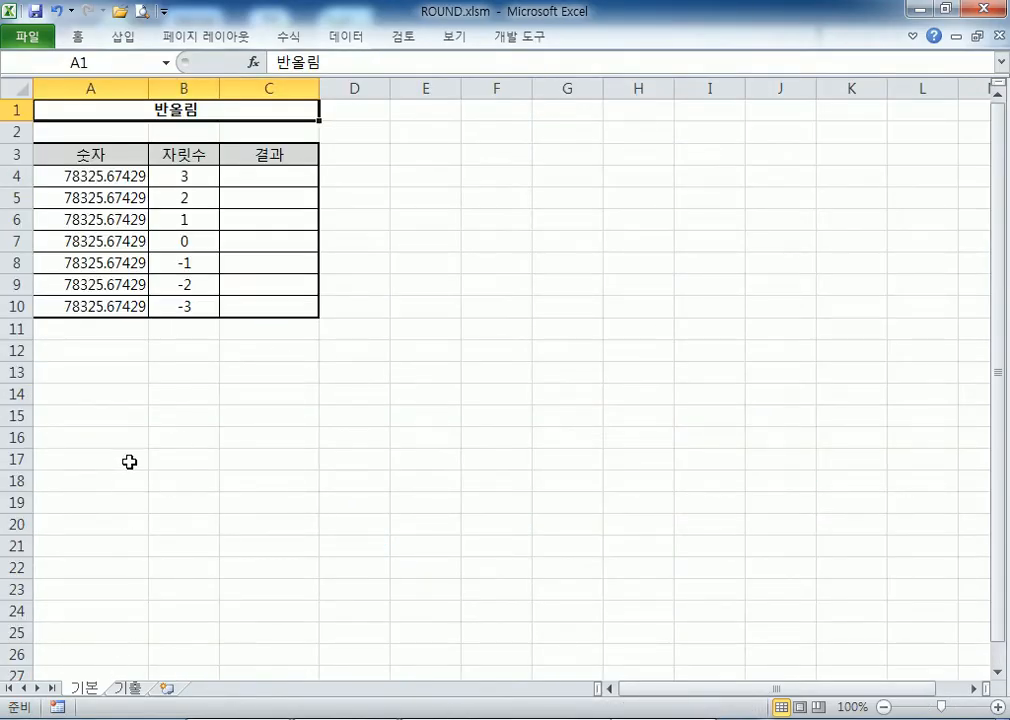
scroll(131, 659, up, 3)
click(129, 688)
scroll(101, 442, up, 3)
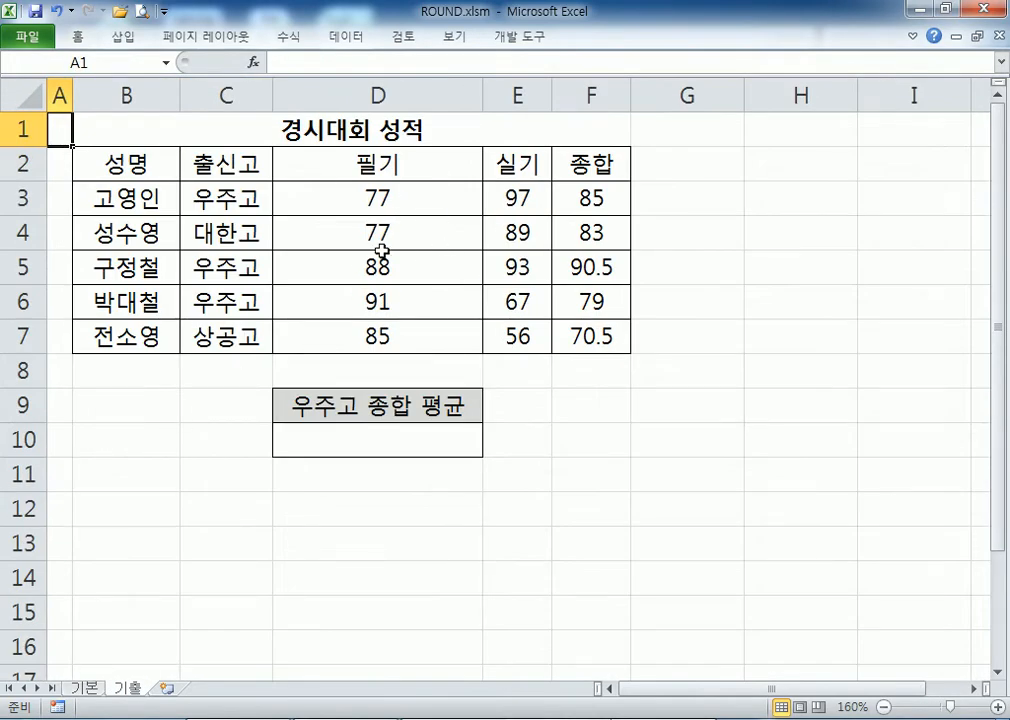
click(86, 690)
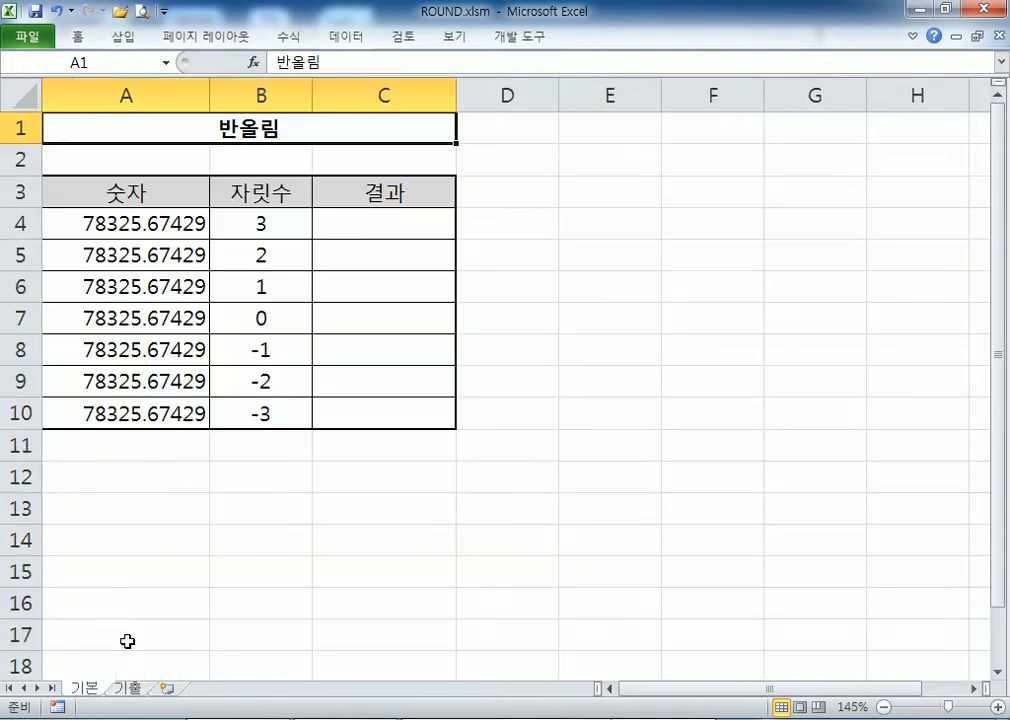
Step: Enter =ROUND(A4,B4) in C4 to round the number to the digits given in B4
click(287, 224)
click(365, 212)
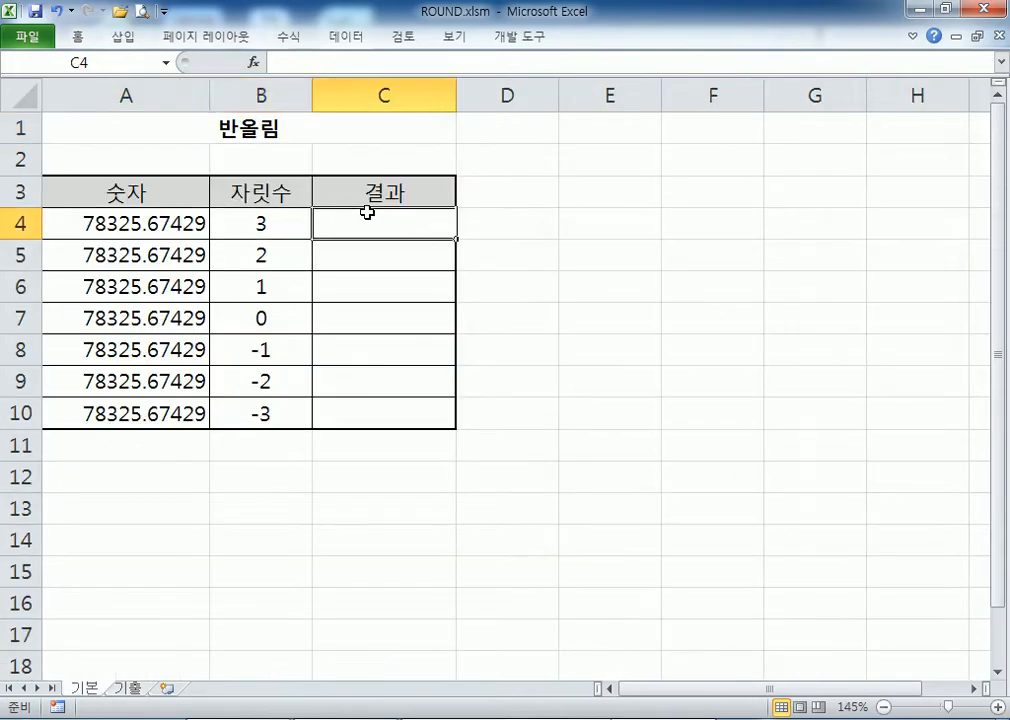
scroll(368, 220, up, 3)
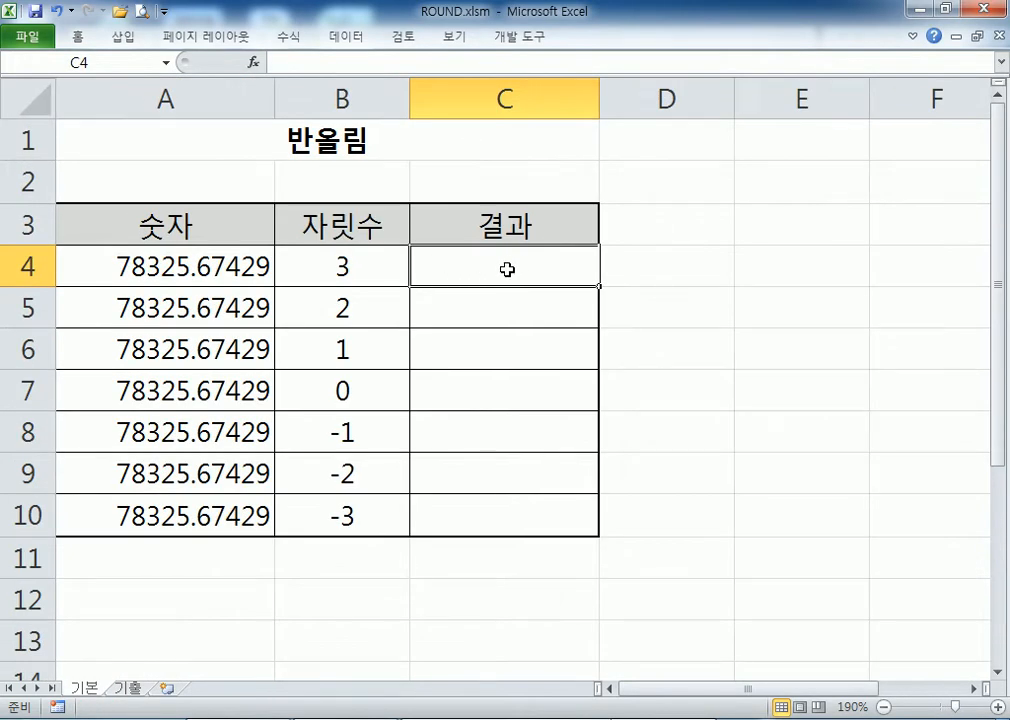
text(=ROUND()
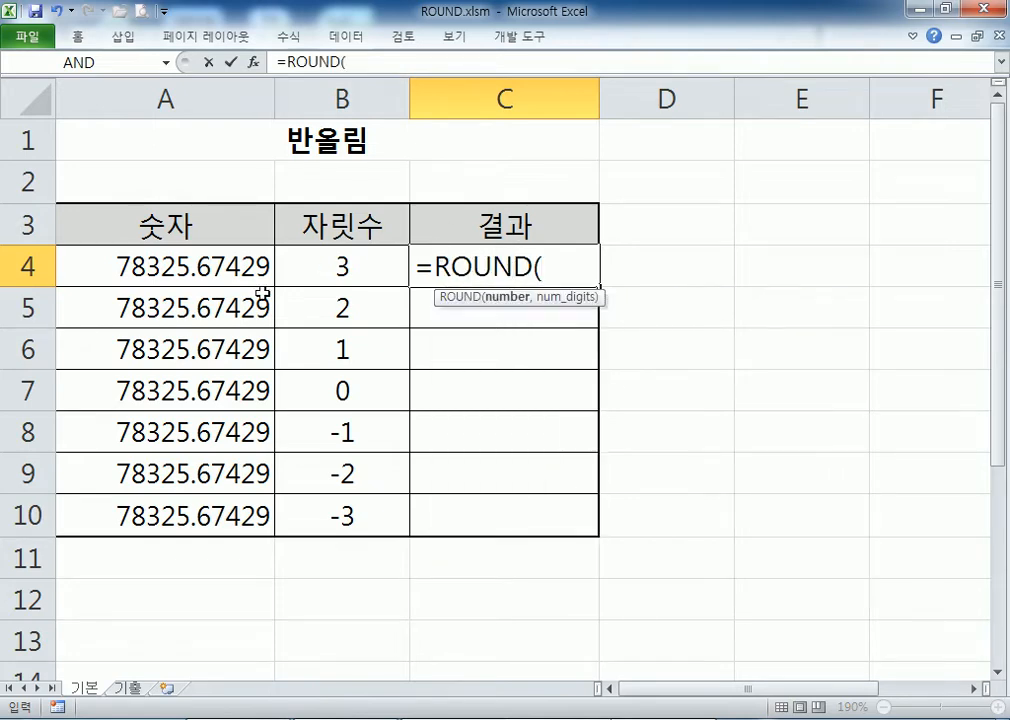
click(198, 266)
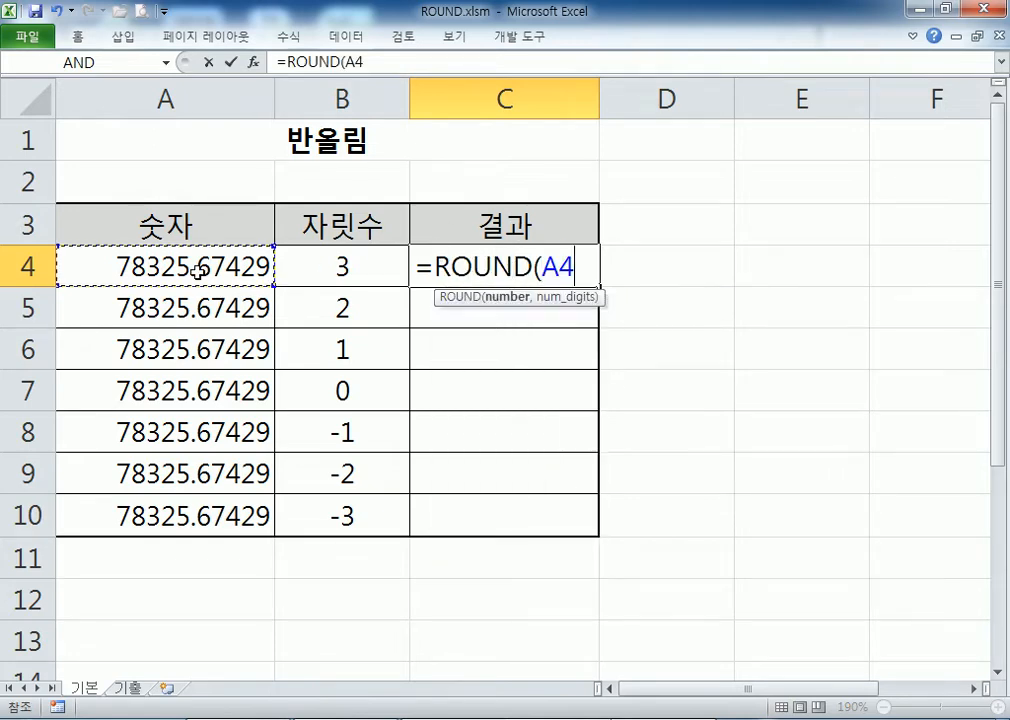
text(,)
click(318, 258)
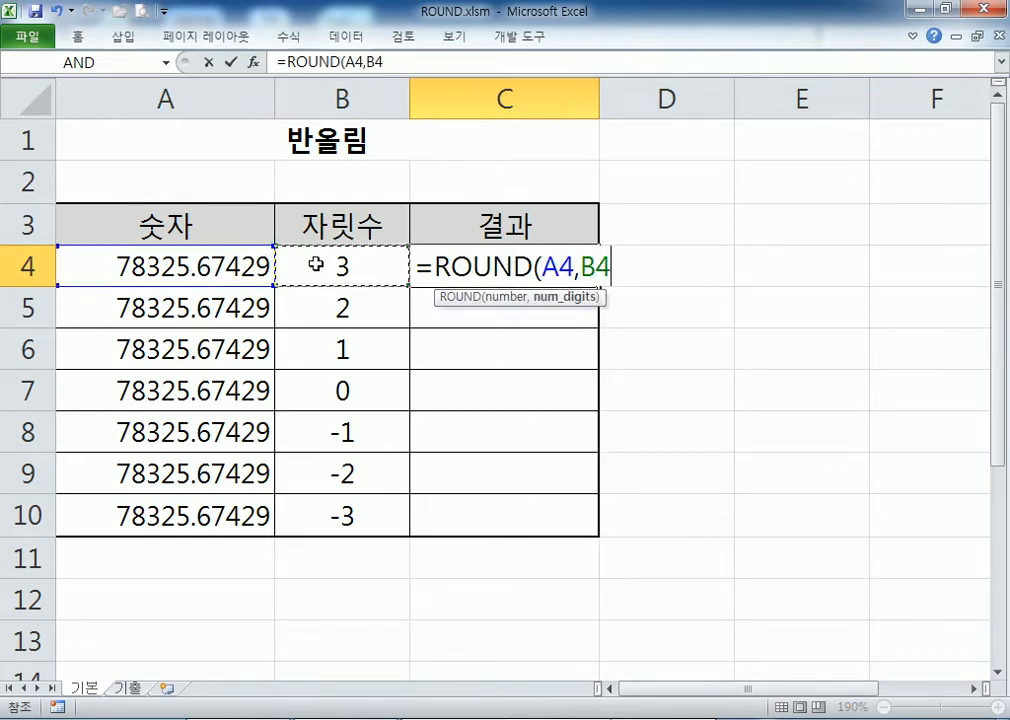
key(Return)
click(548, 266)
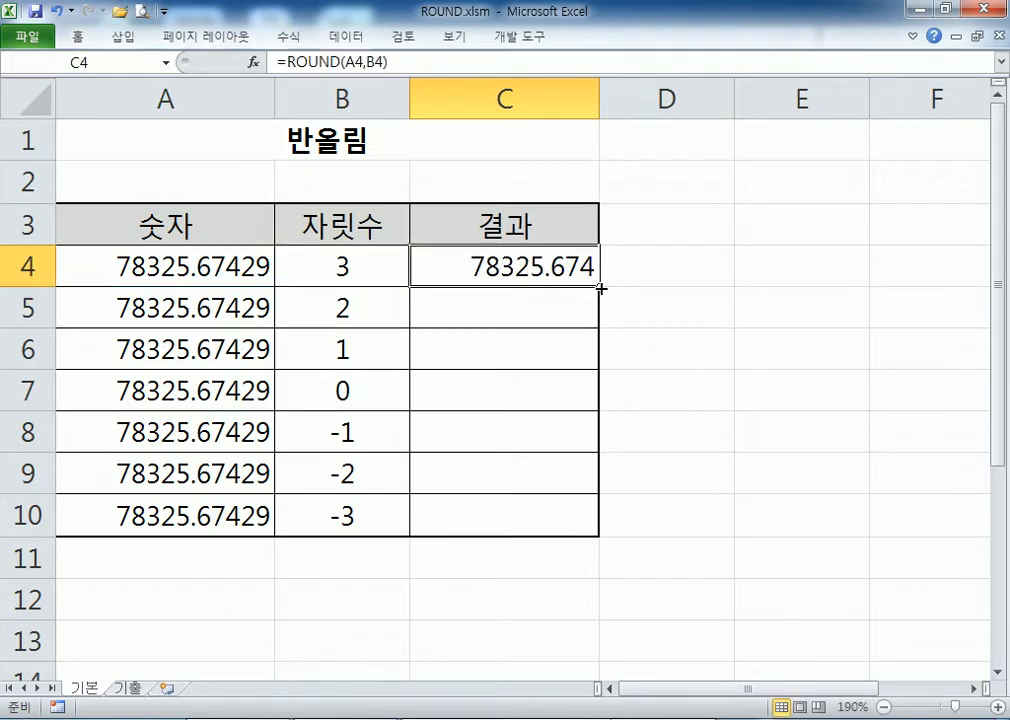
Step: Fill the ROUND formula from C4 down to C10 without formatting
drag(599, 287, 599, 527)
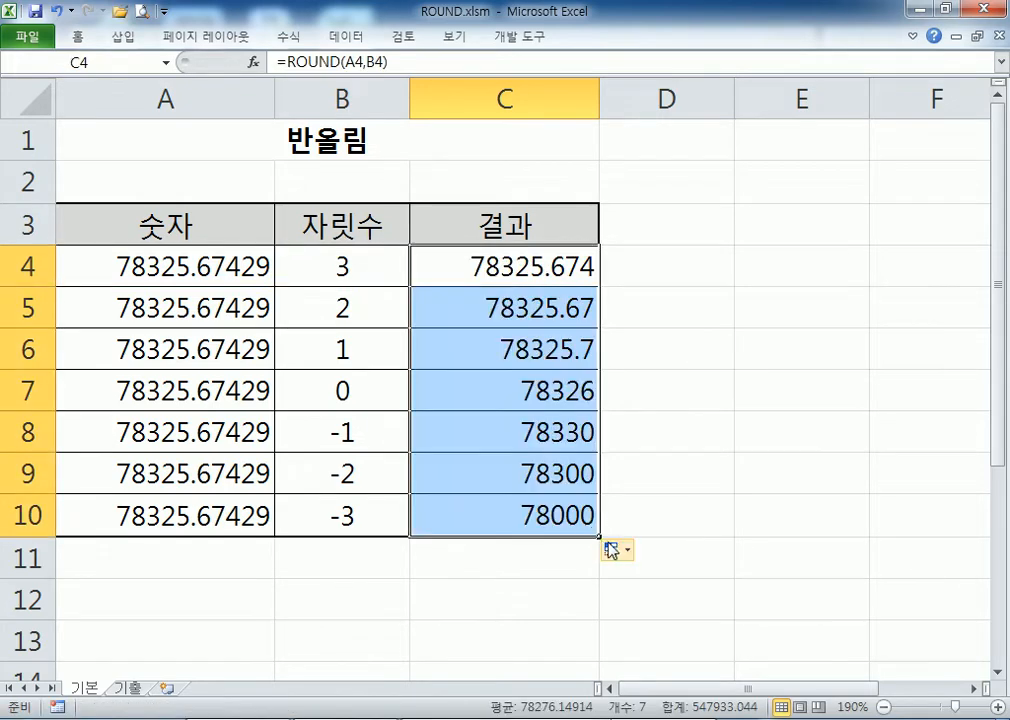
click(611, 549)
click(658, 620)
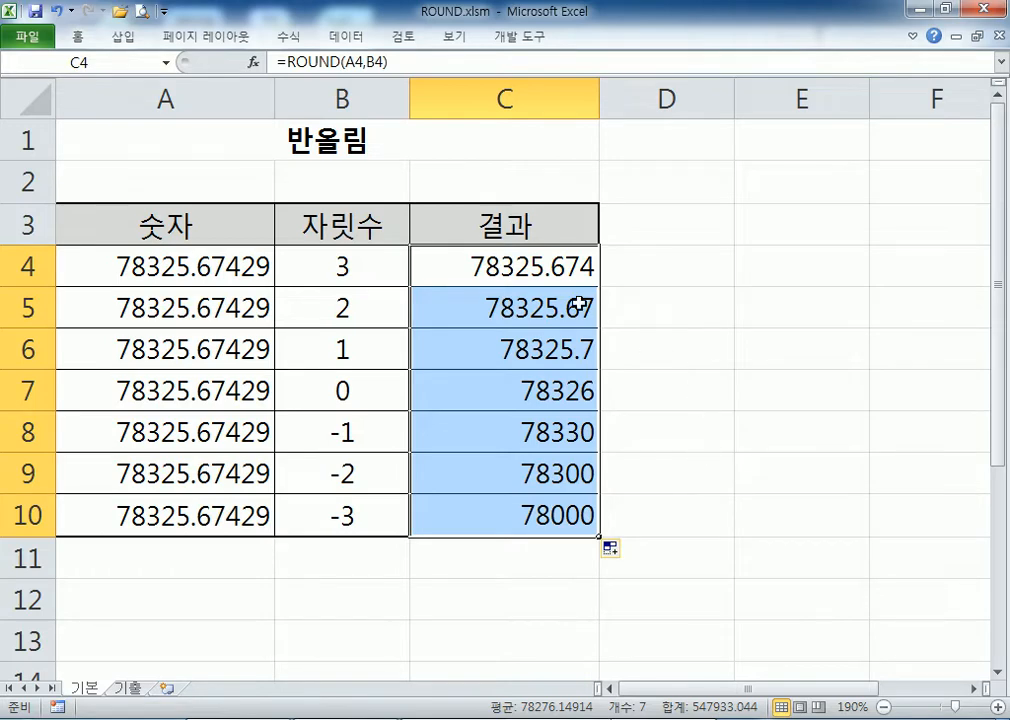
Step: Examine how the digit values in B4:B10 affect the rounded results, and review the ROUND formula in C4 without changing it
click(523, 272)
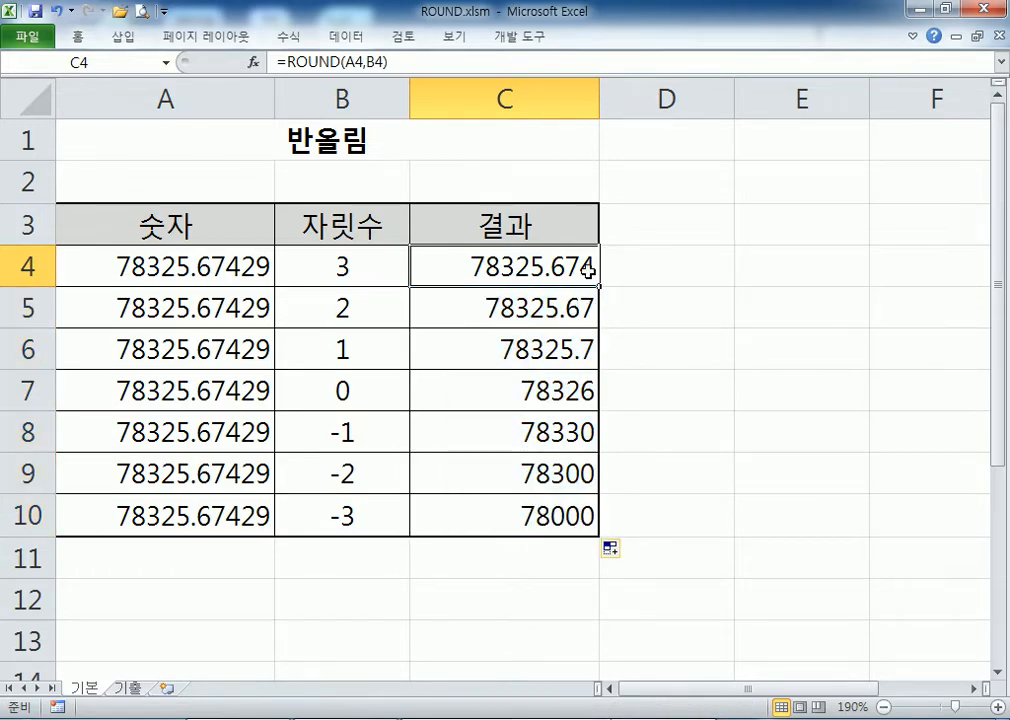
click(588, 308)
click(583, 349)
click(581, 390)
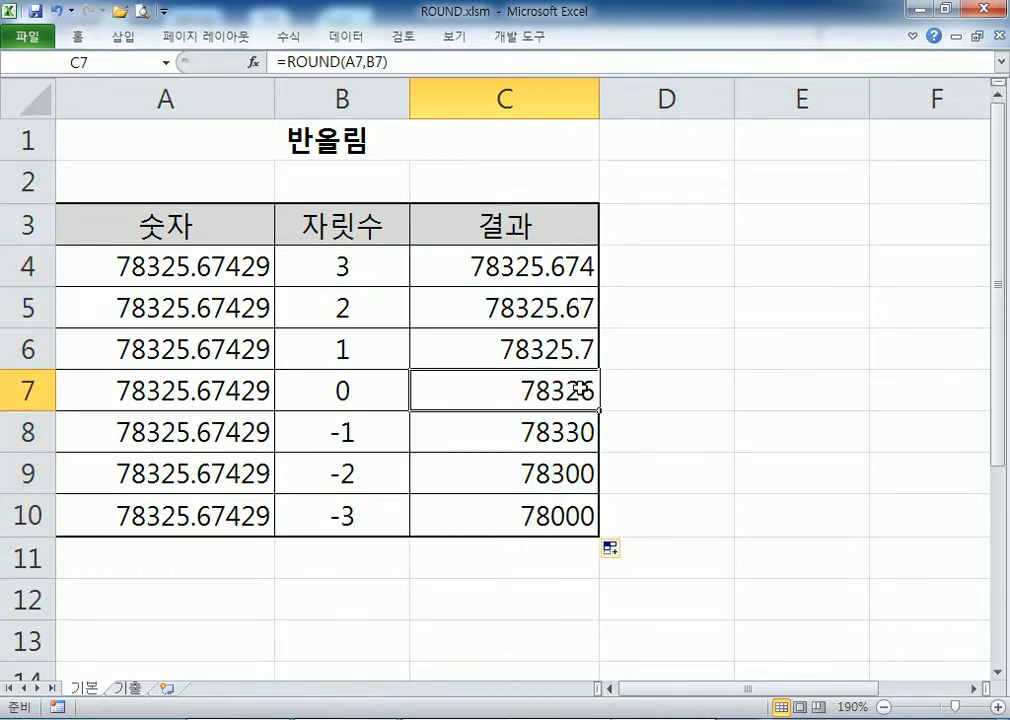
click(340, 432)
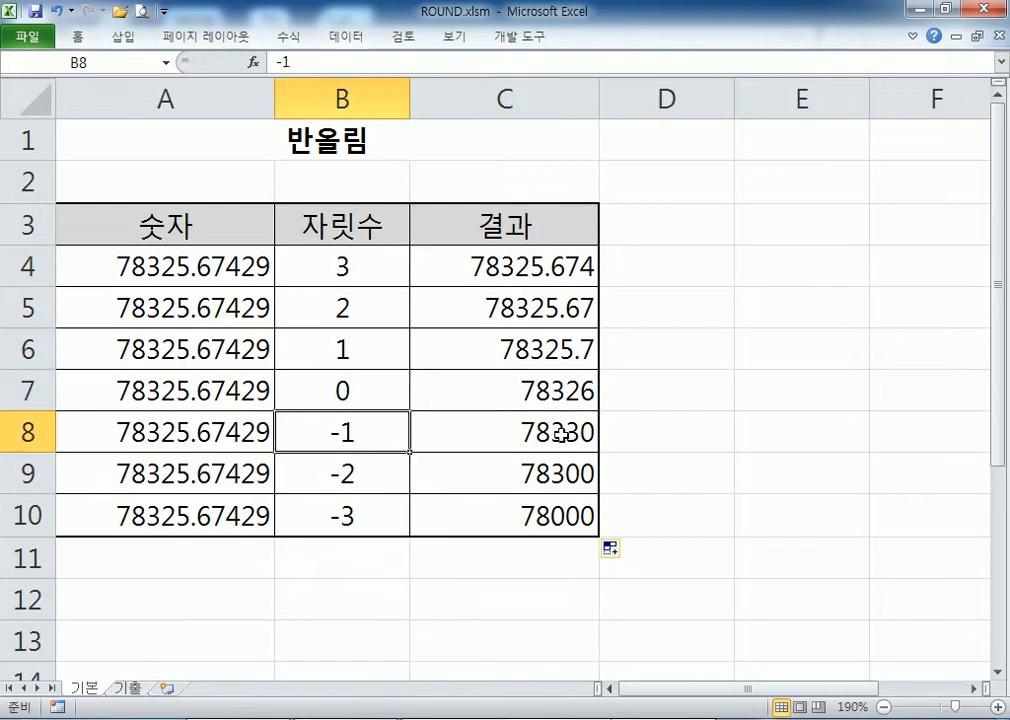
click(352, 478)
click(342, 508)
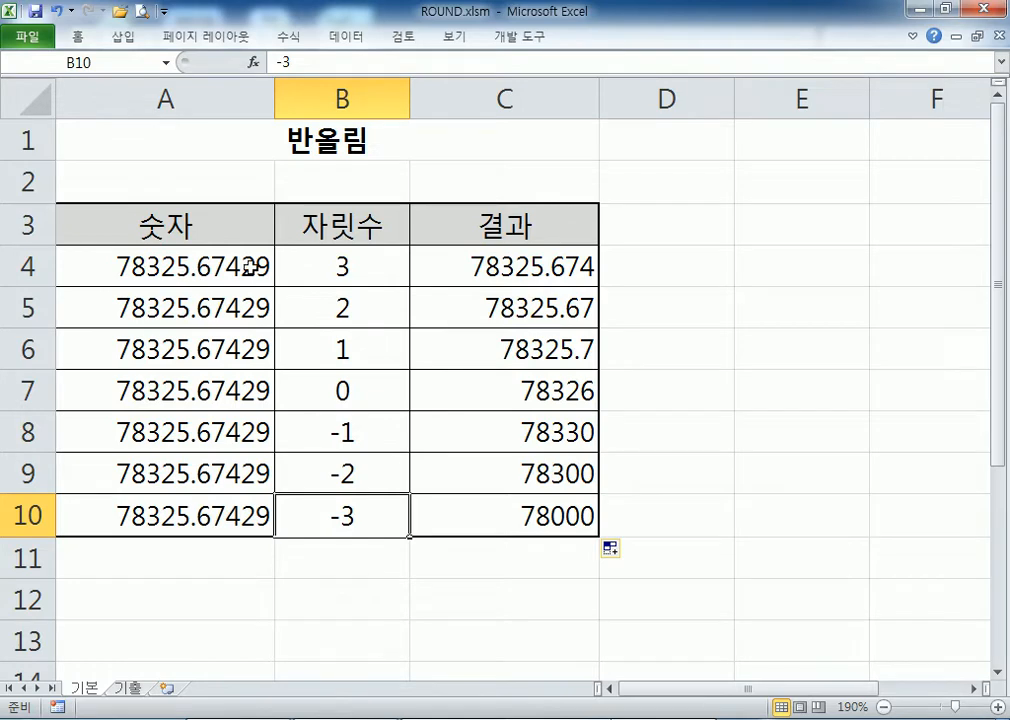
double_click(415, 278)
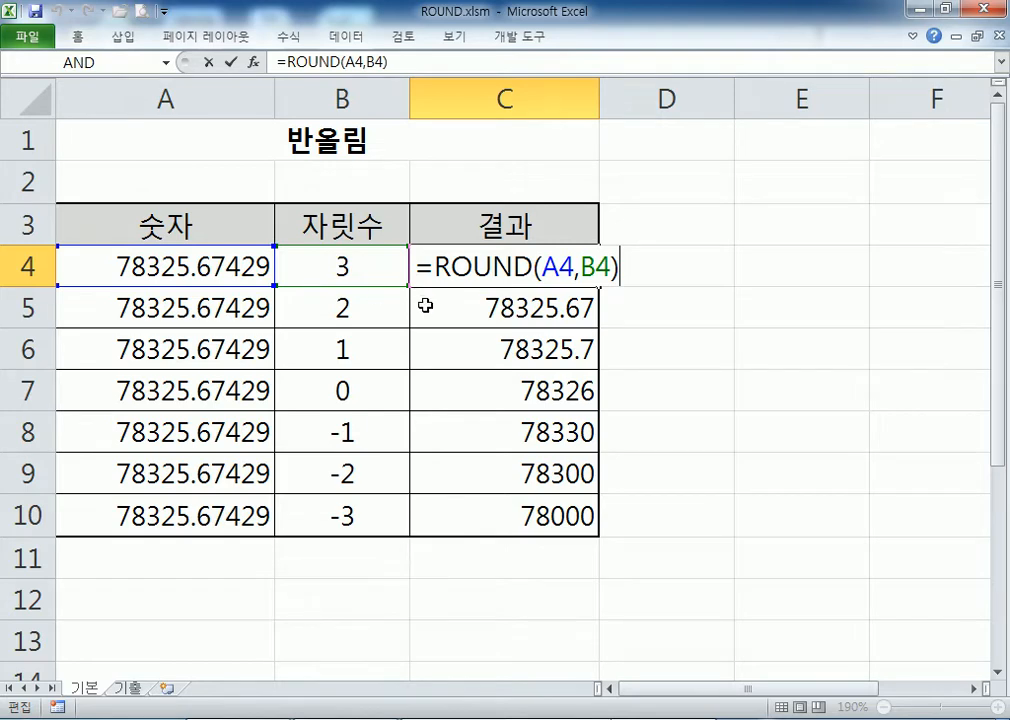
key(ctrl+Return)
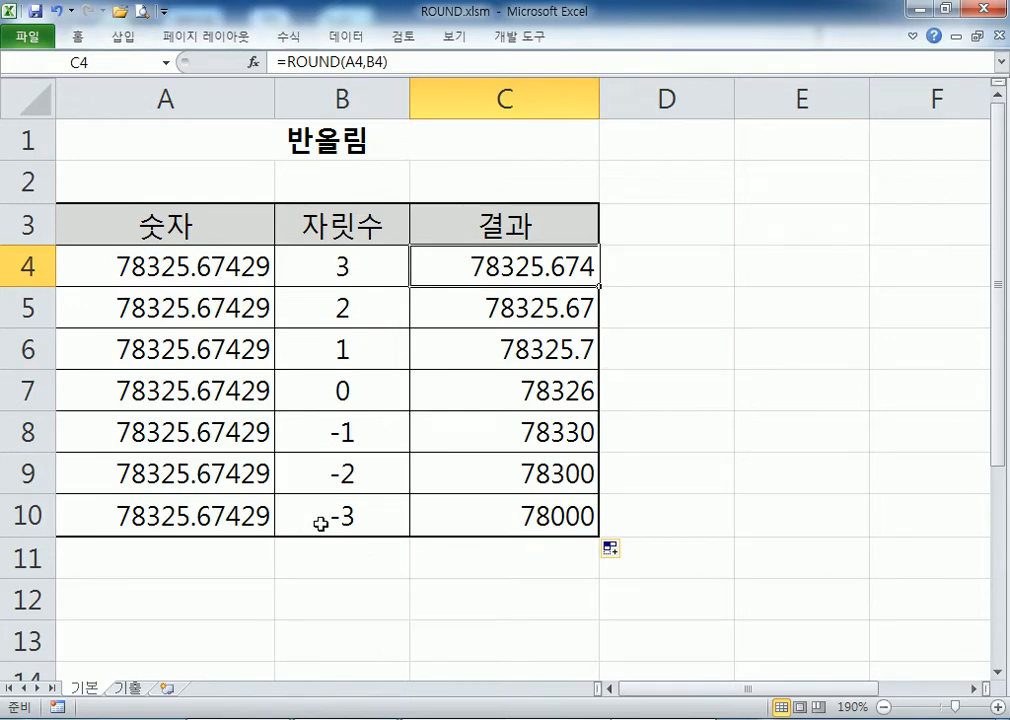
Step: Switch to the 기출 sheet and look over the 종합 scores and the 우주고 종합 평균 cell
click(127, 688)
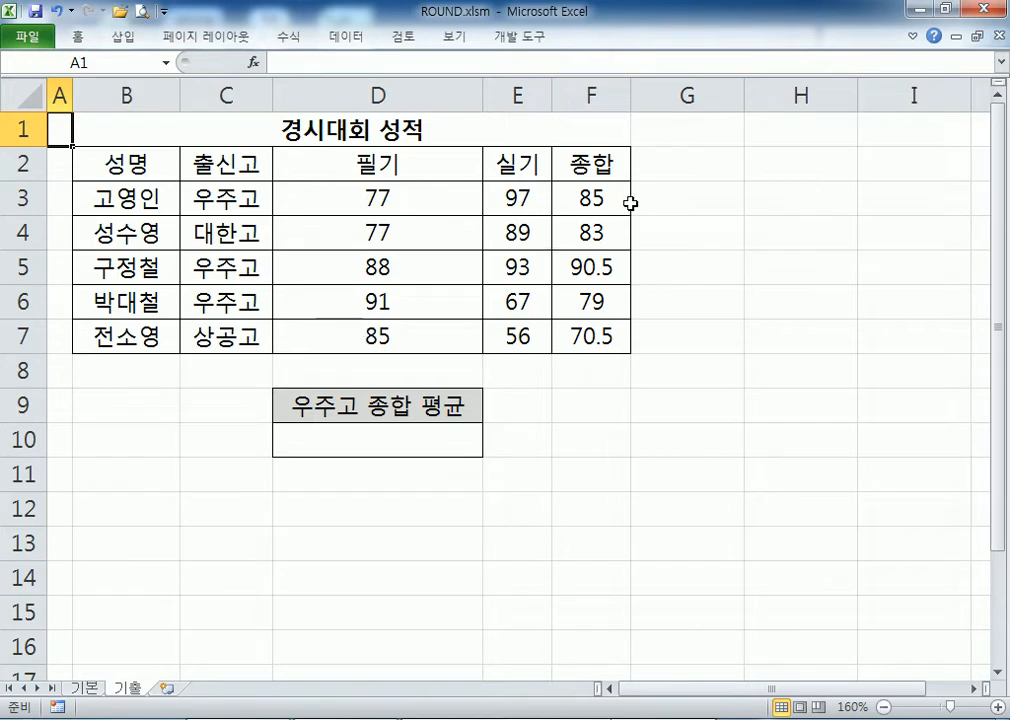
click(408, 427)
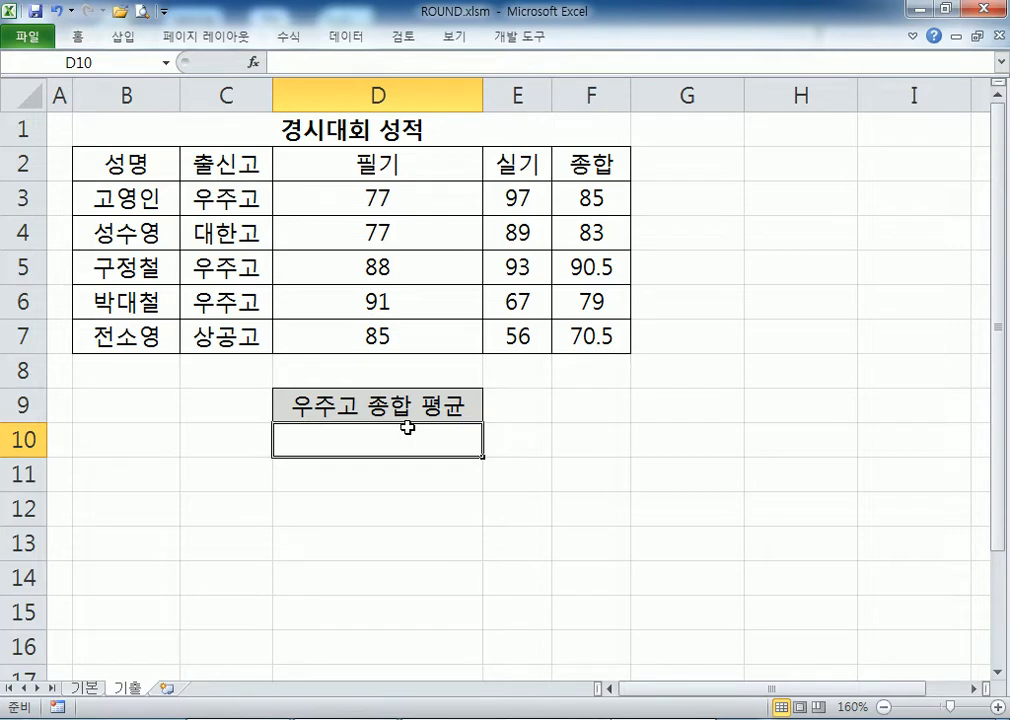
click(619, 192)
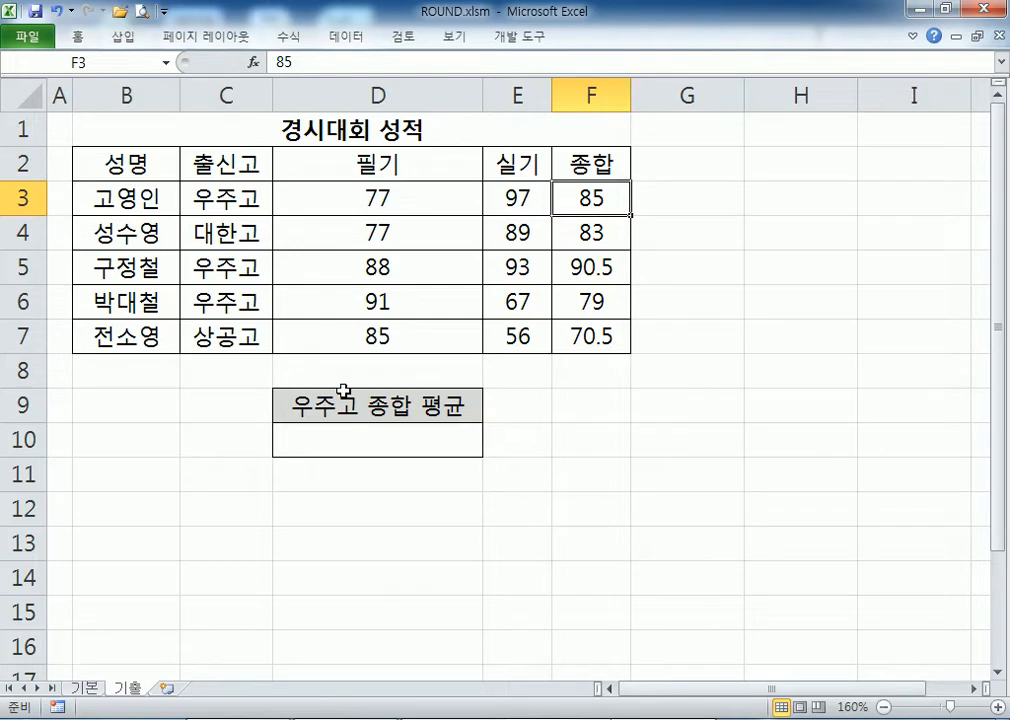
Step: Enter =DAVERAGE(B2:F7,F2,C2:C3) in D10 to average the 종합 scores of the 우주고 students
click(442, 438)
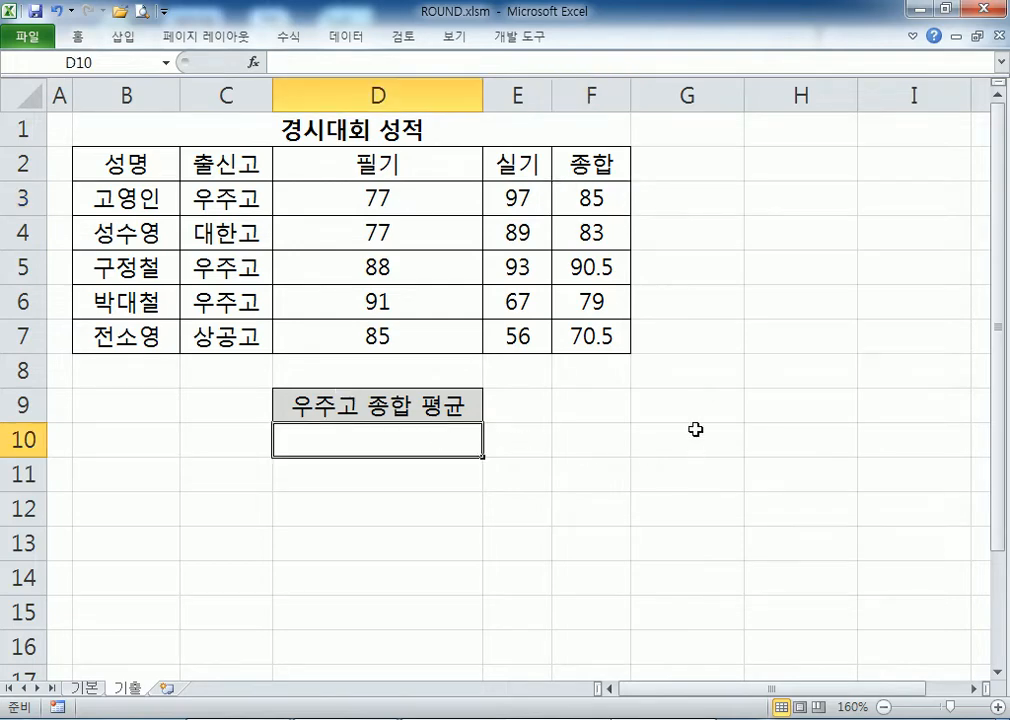
text(=)
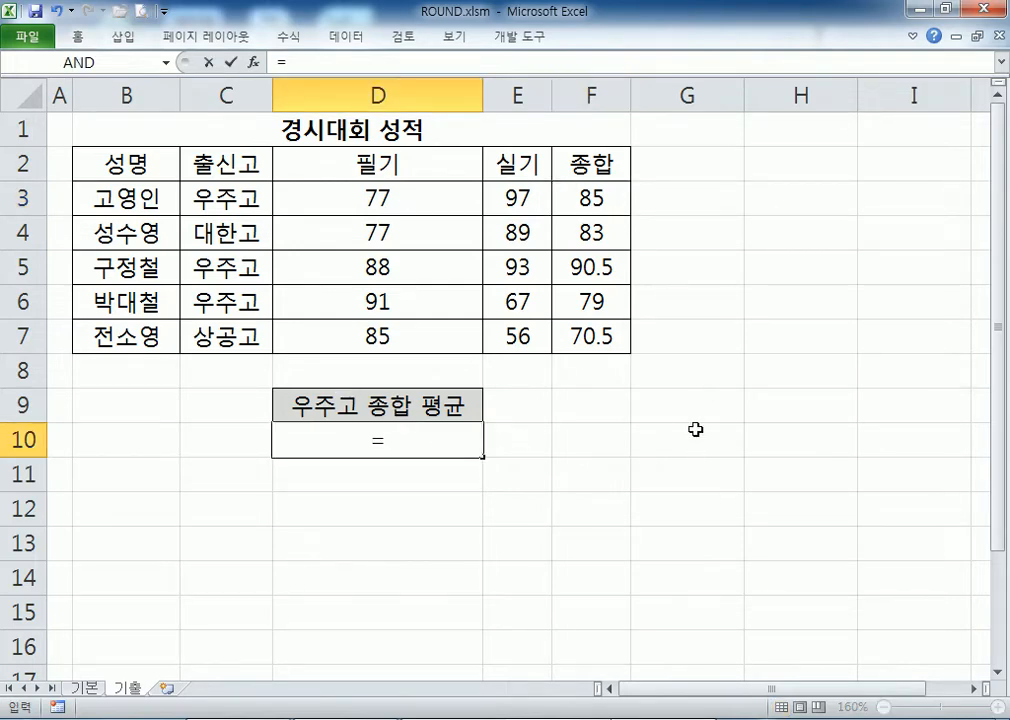
text(DAV)
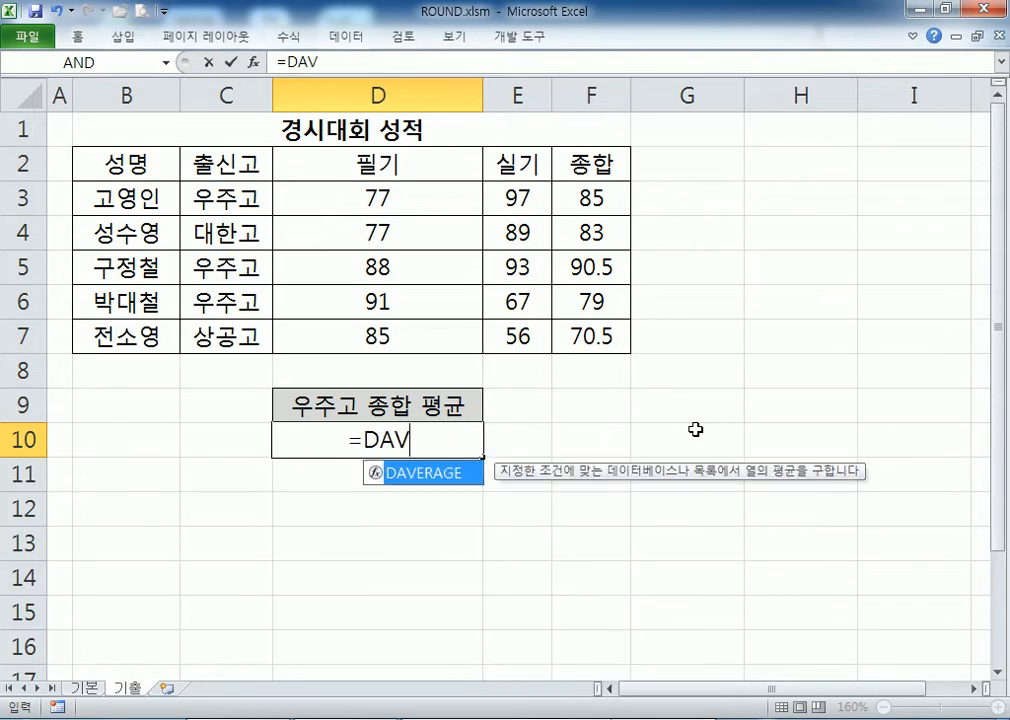
key(Tab)
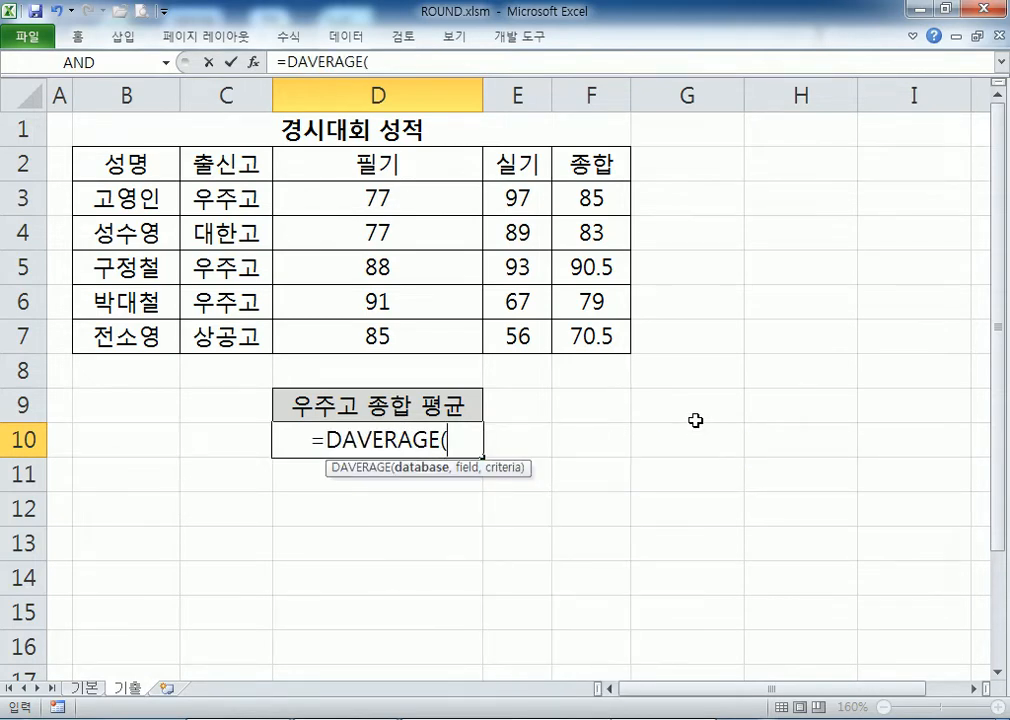
drag(119, 160, 604, 321)
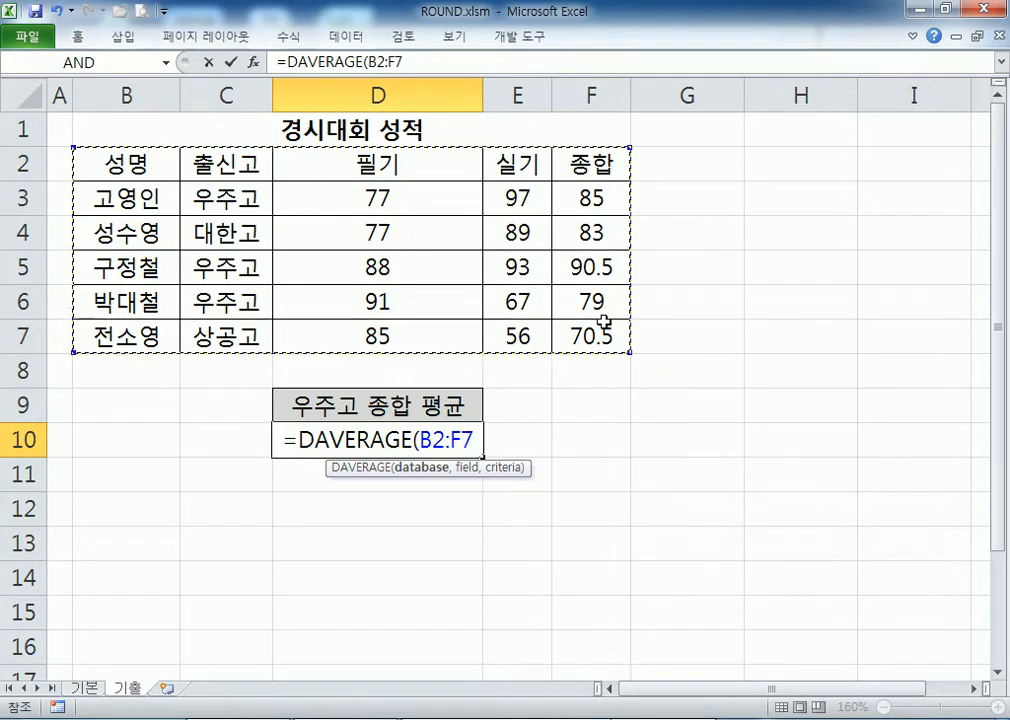
text(,)
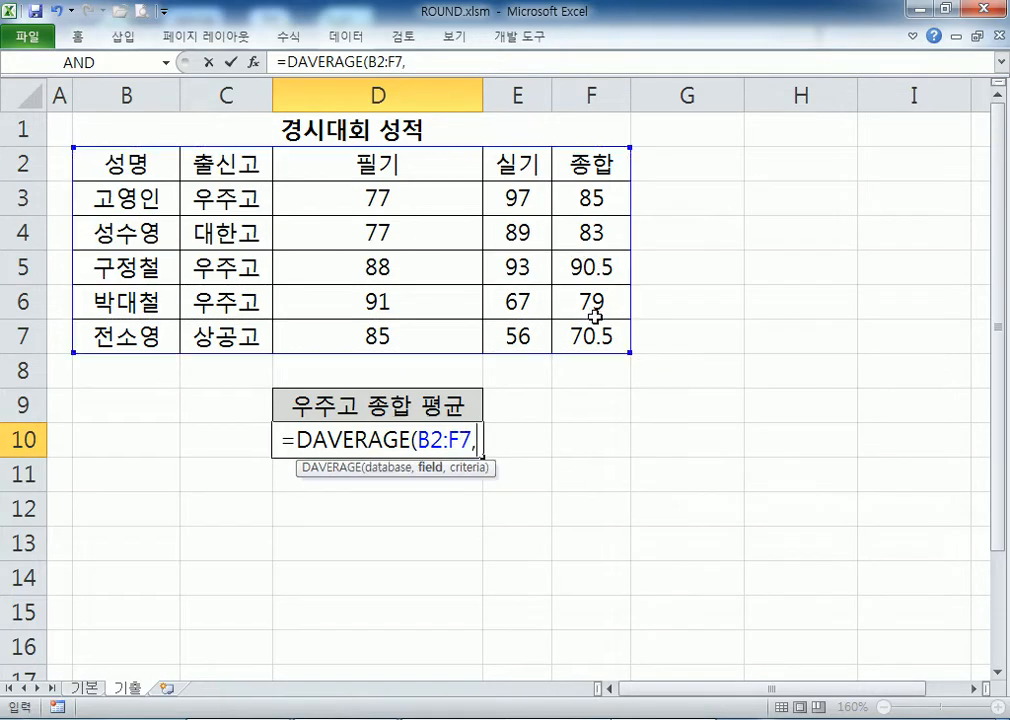
click(580, 167)
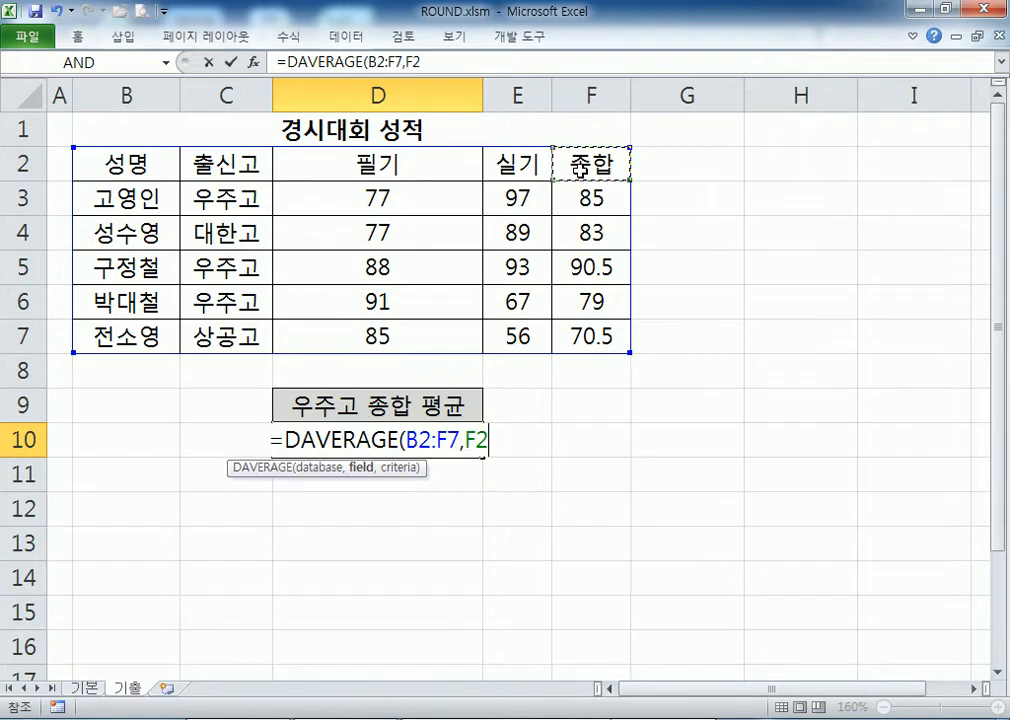
text(,)
drag(241, 167, 232, 195)
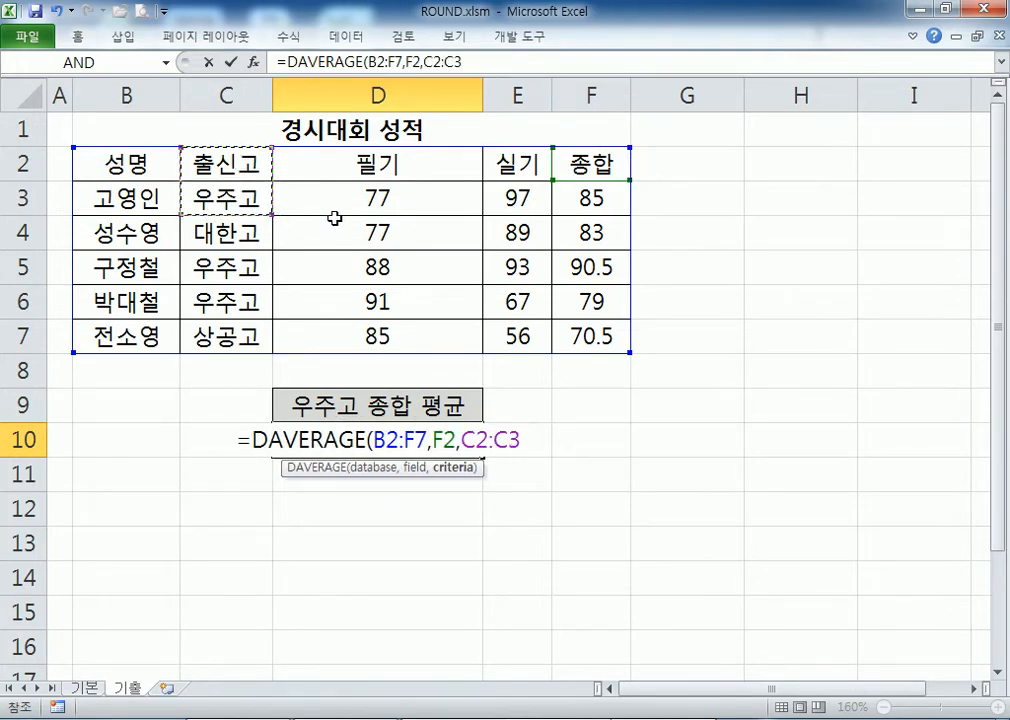
key(Return)
click(390, 442)
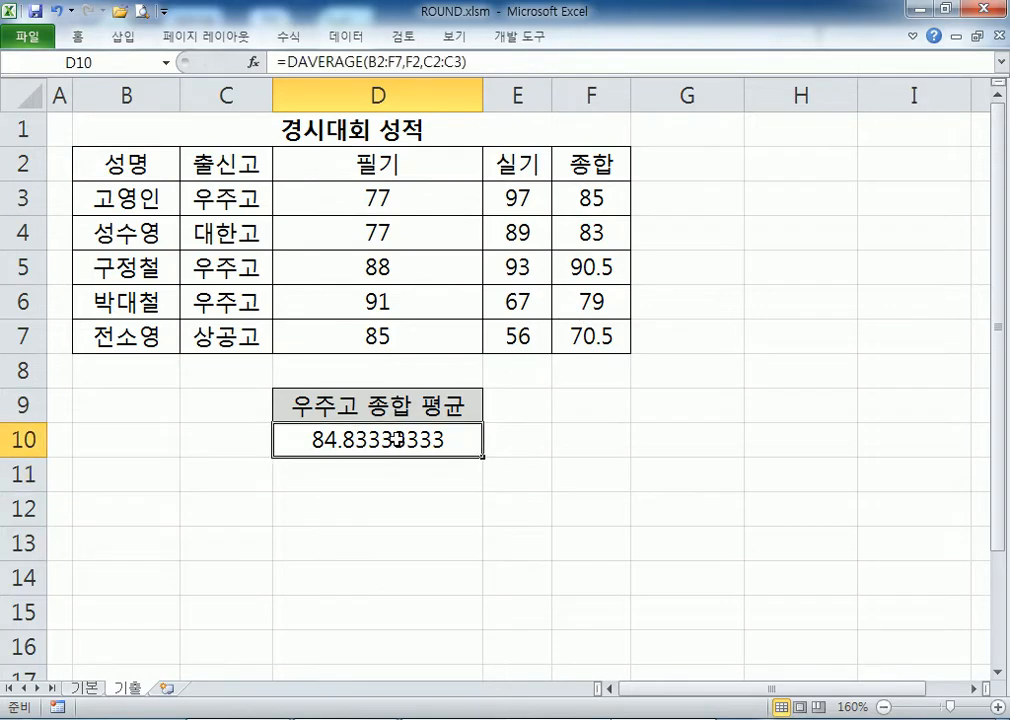
Step: Select the 우주고 students' 종합 scores in F3, F5 and F6 together to check their average
click(598, 204)
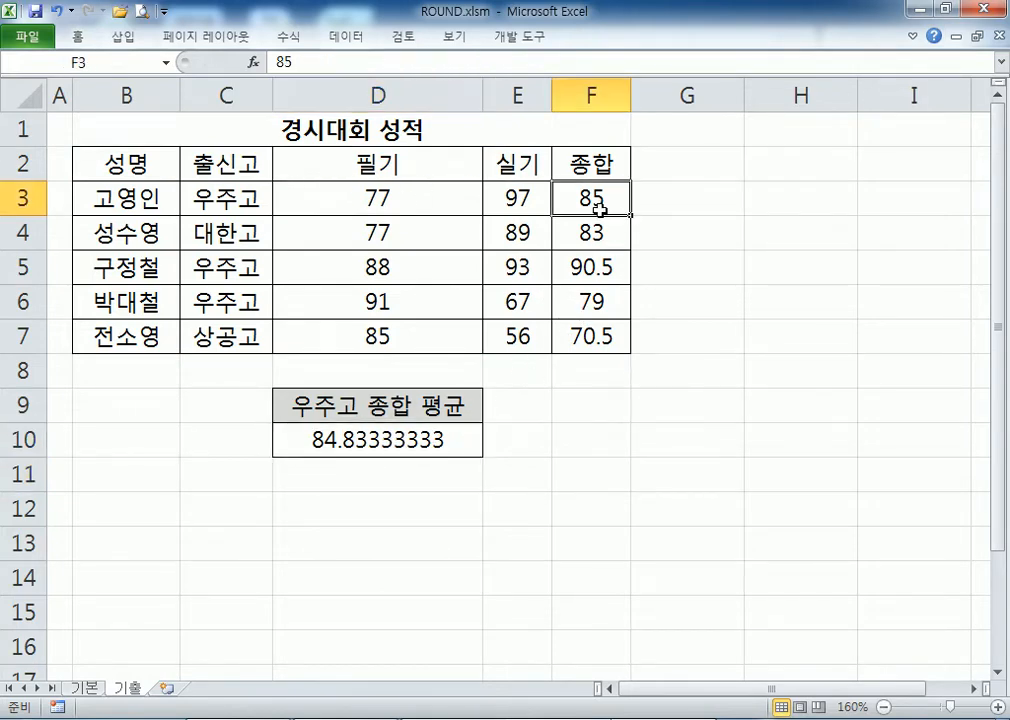
ctrl+click(580, 267)
ctrl+click(590, 296)
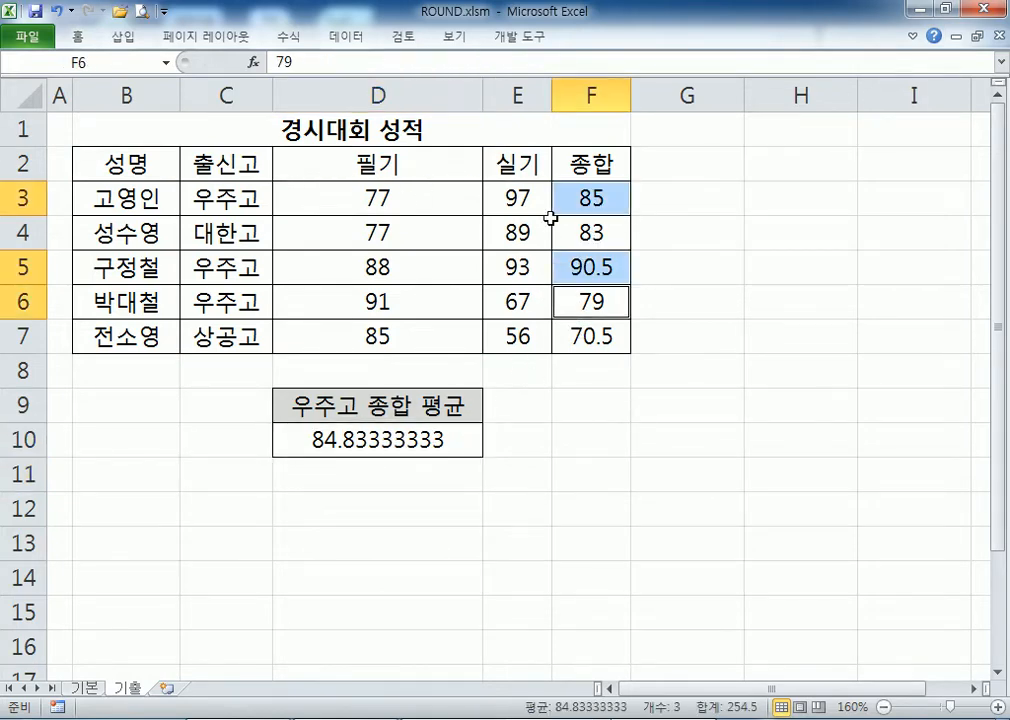
key(Return)
key(shift+Return)
key(Return)
Step: Wrap the DAVERAGE formula in D10 in ROUND with 1 decimal digit, giving =ROUND(DAVERAGE(B2:F7,F2,C2:C3),1)
click(338, 448)
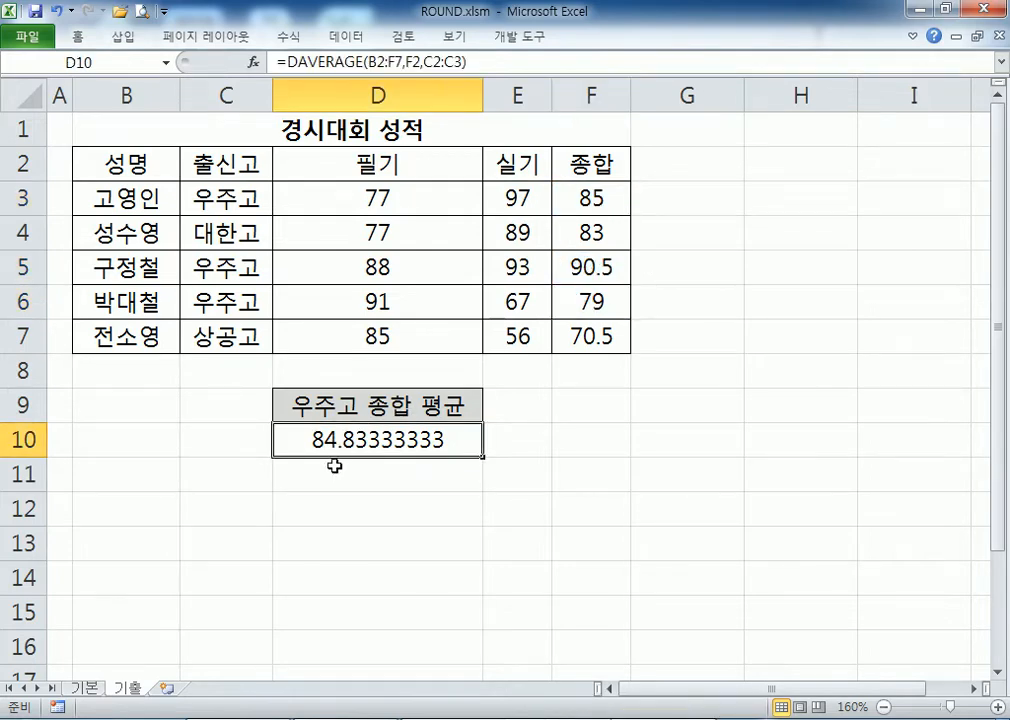
double_click(420, 441)
click(252, 441)
text(ROUN)
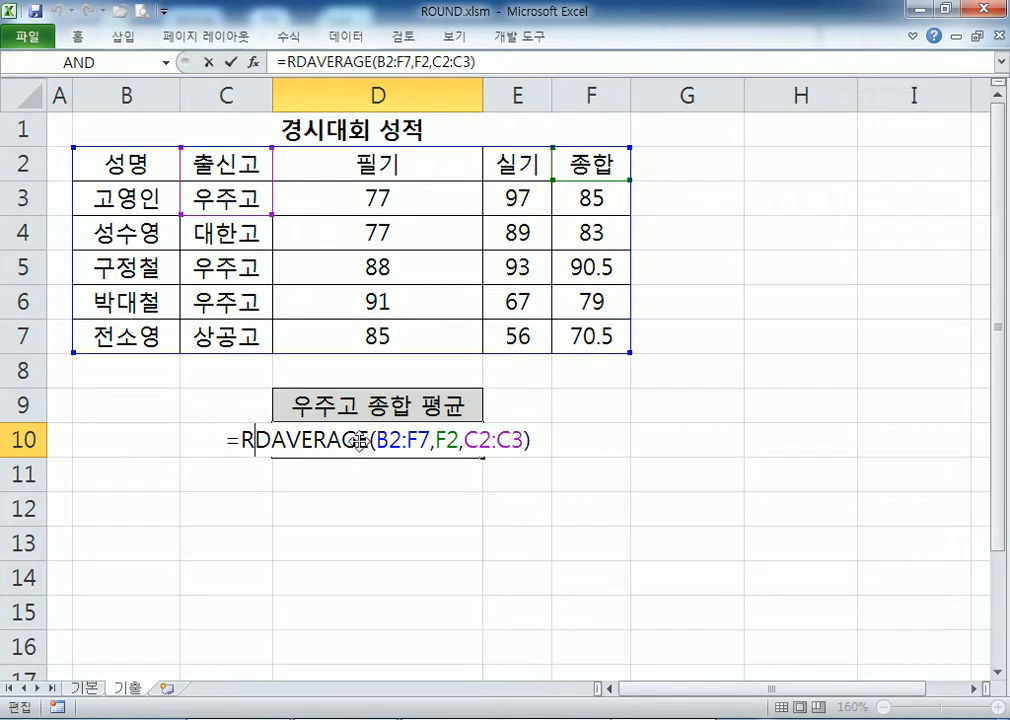
text(D()
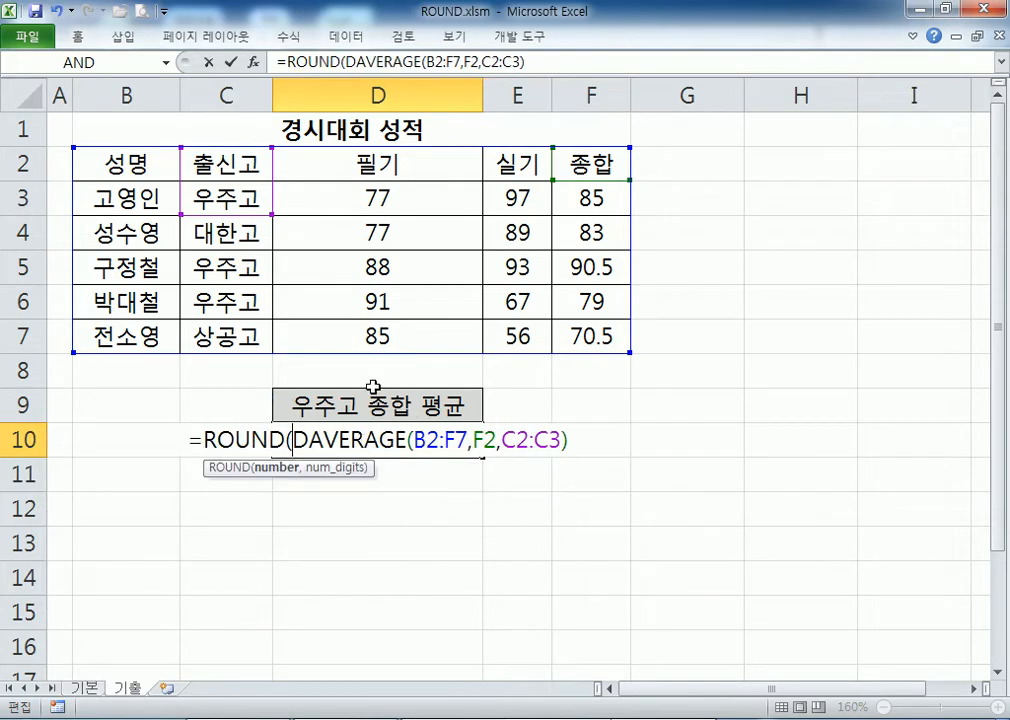
click(588, 442)
text(,1)
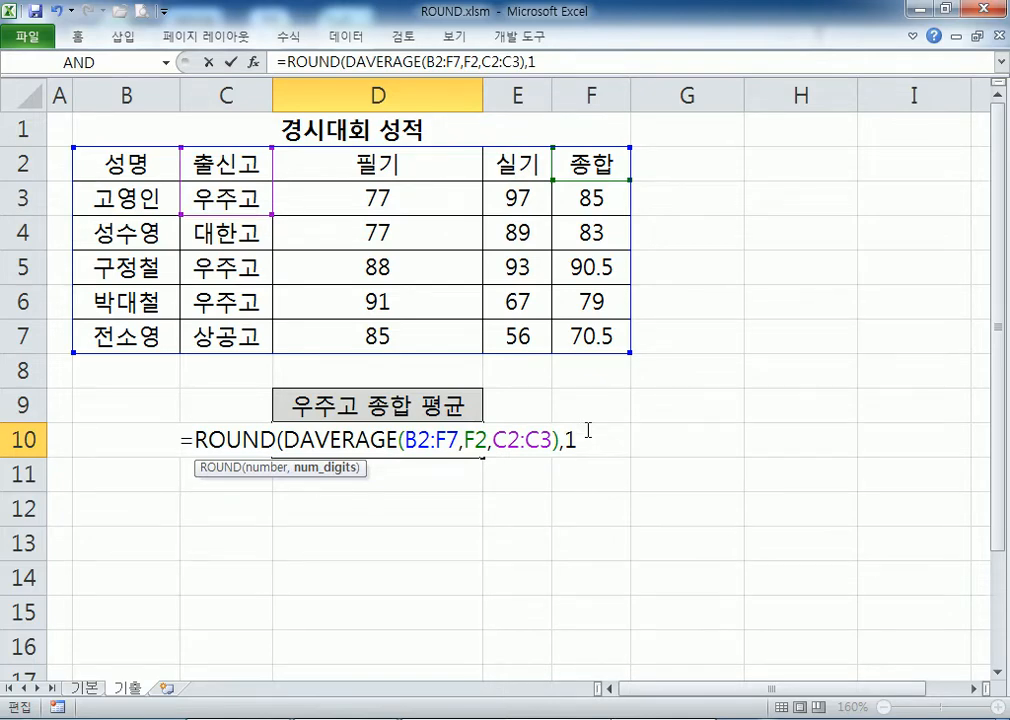
text())
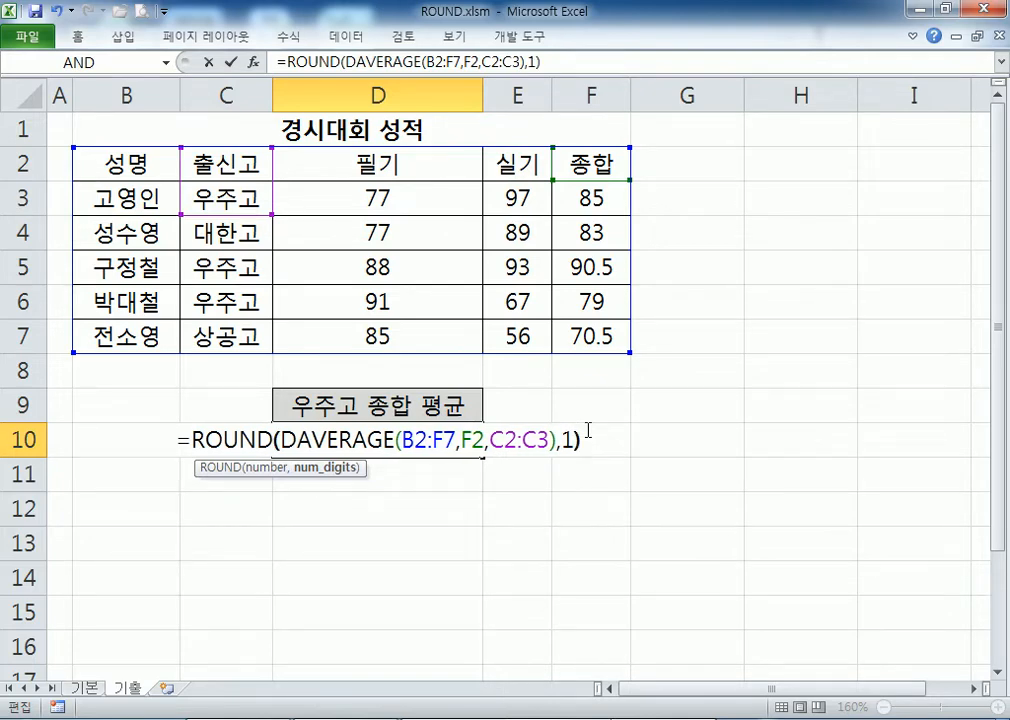
key(Return)
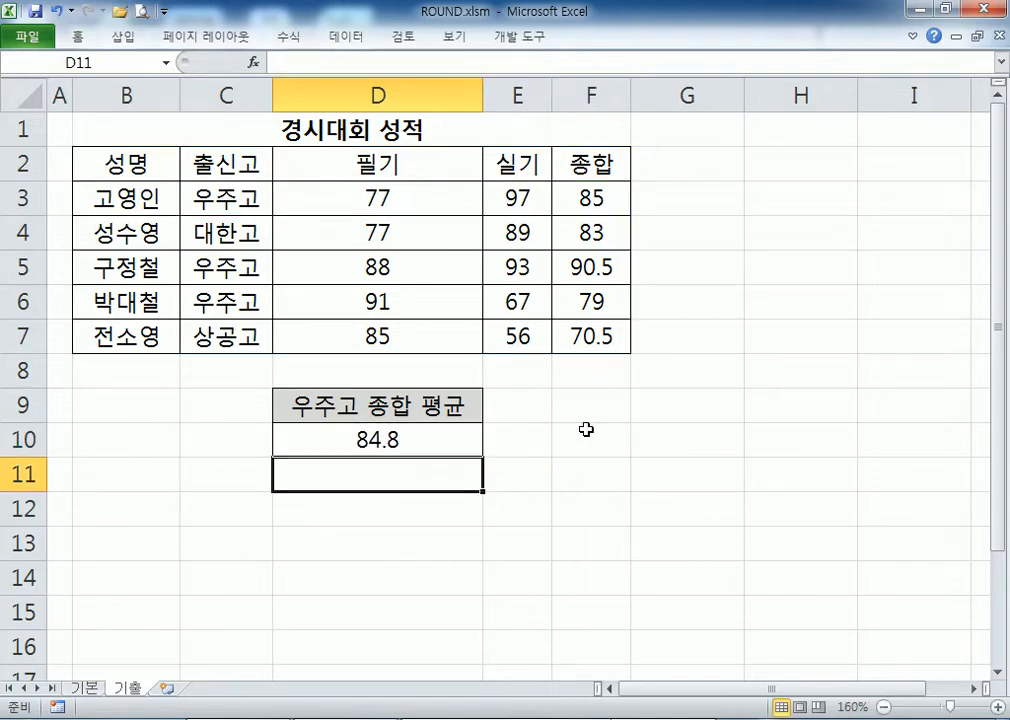
Step: Review the nested ROUND and DAVERAGE formula in D10 without changing it
key(Up)
key(F2)
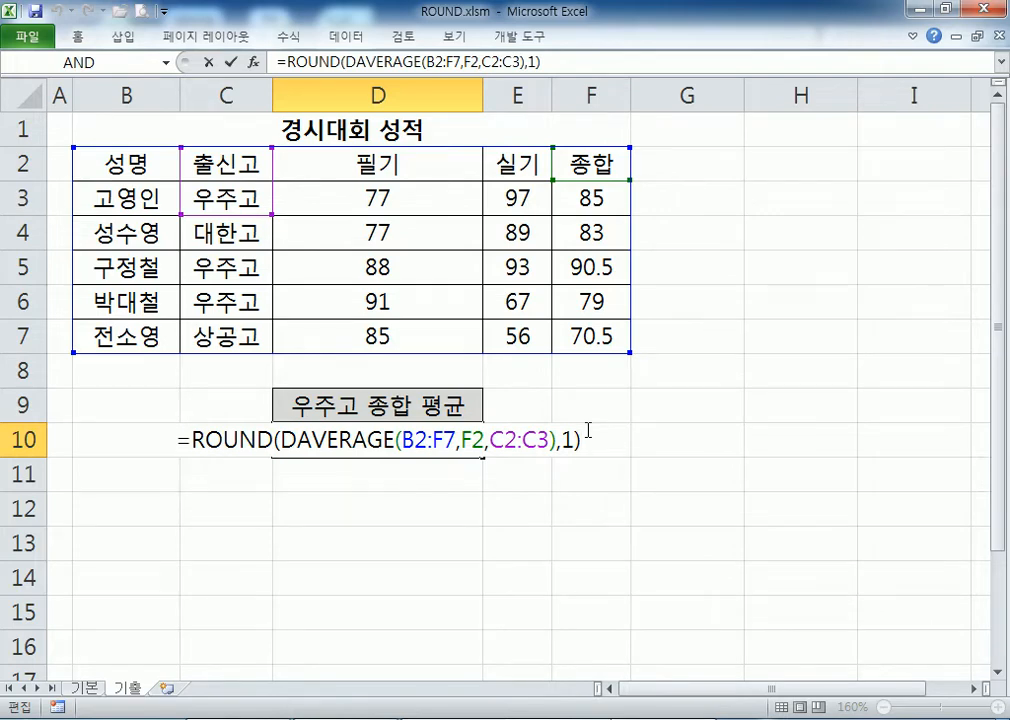
key(ctrl+Return)
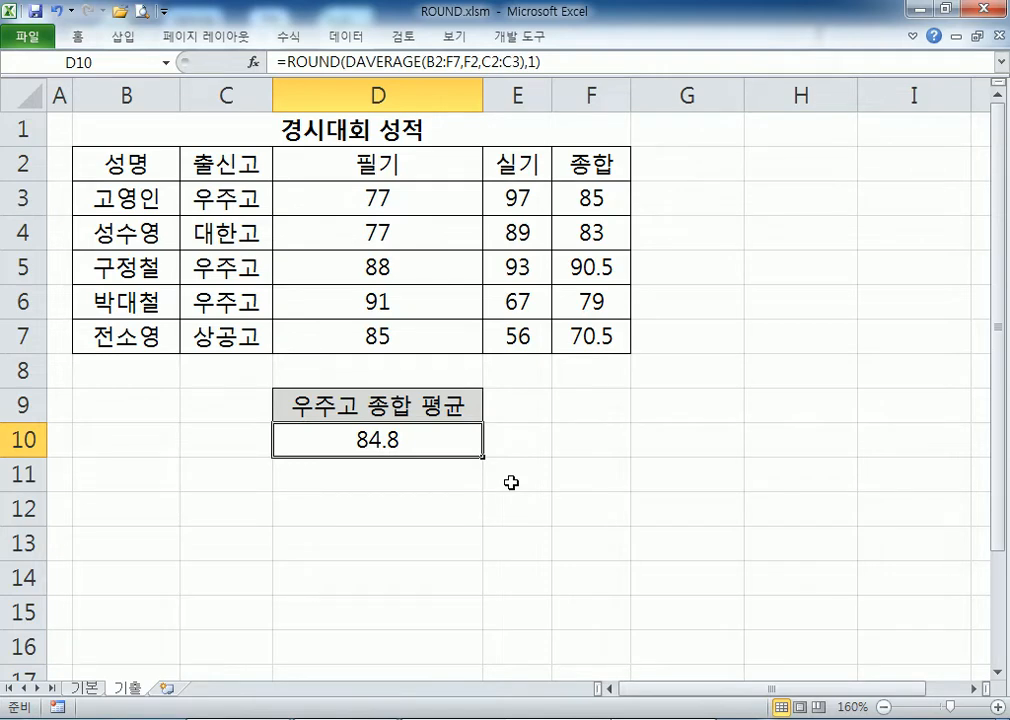
Step: Switch to the 06 부록 folder and open the INT.xlsm workbook
click(230, 718)
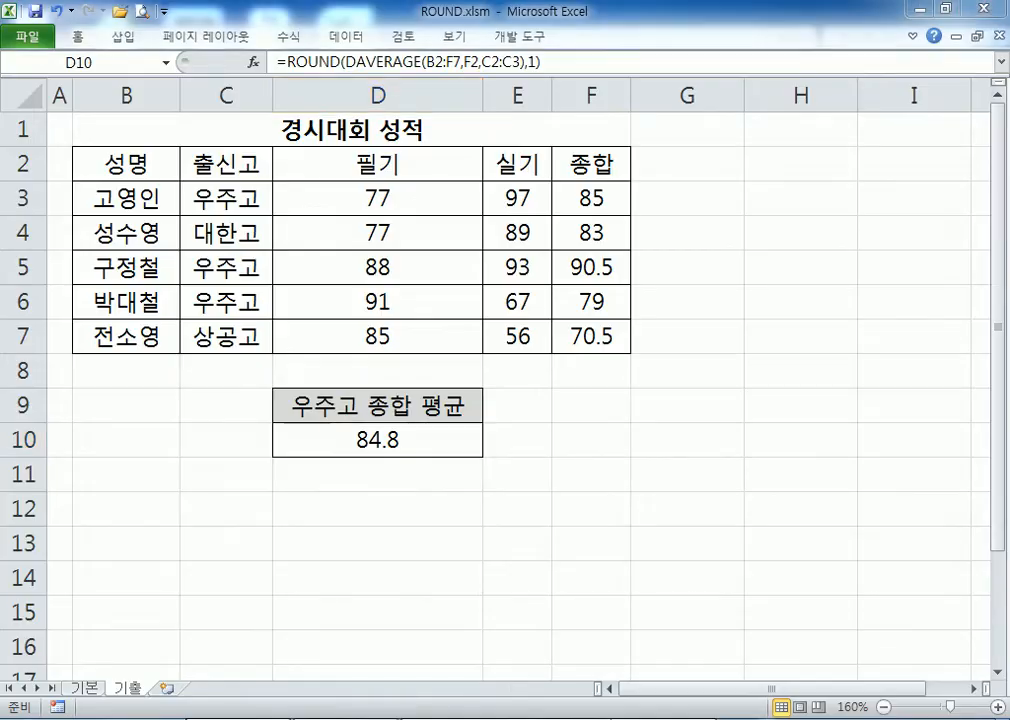
scroll(403, 388, up, 14)
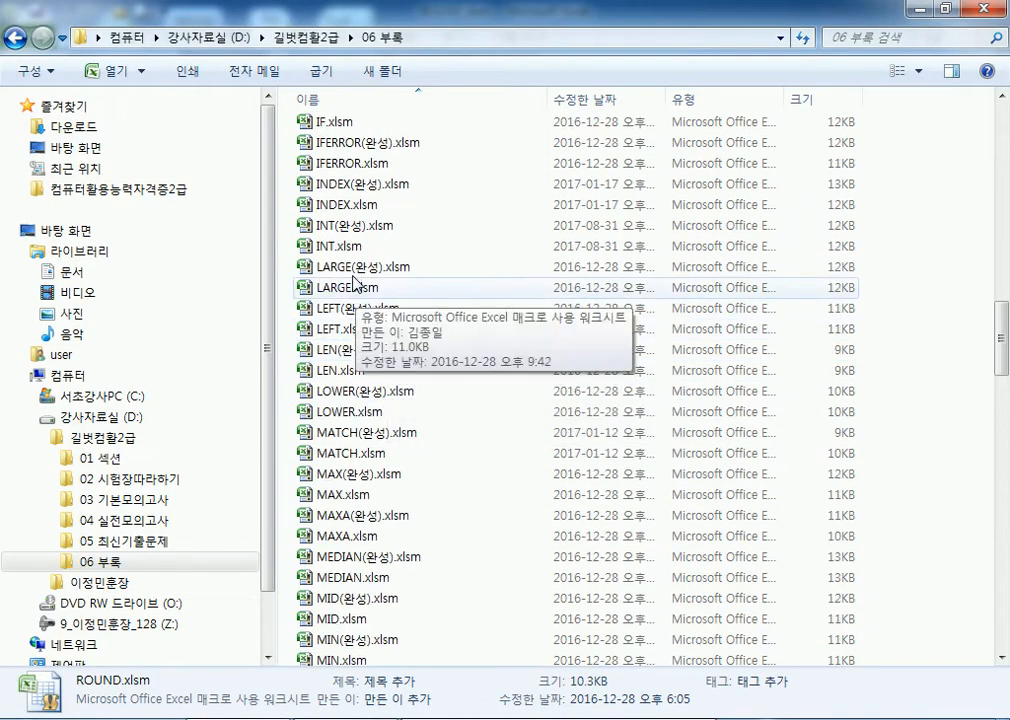
double_click(336, 246)
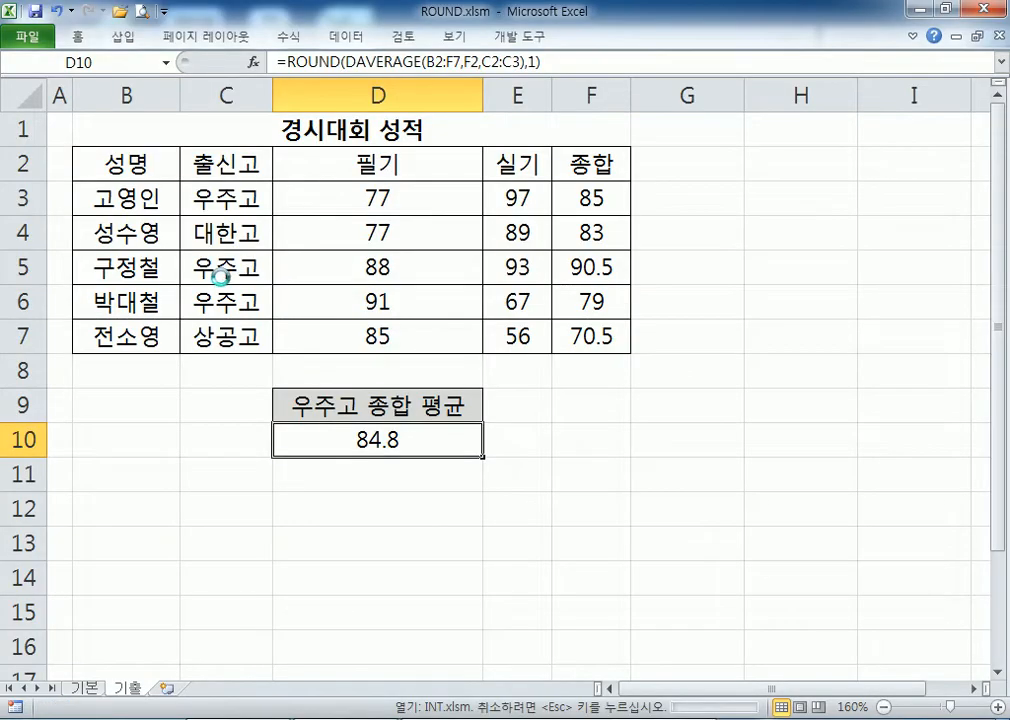
ctrl+scroll(160, 289, up, 6)
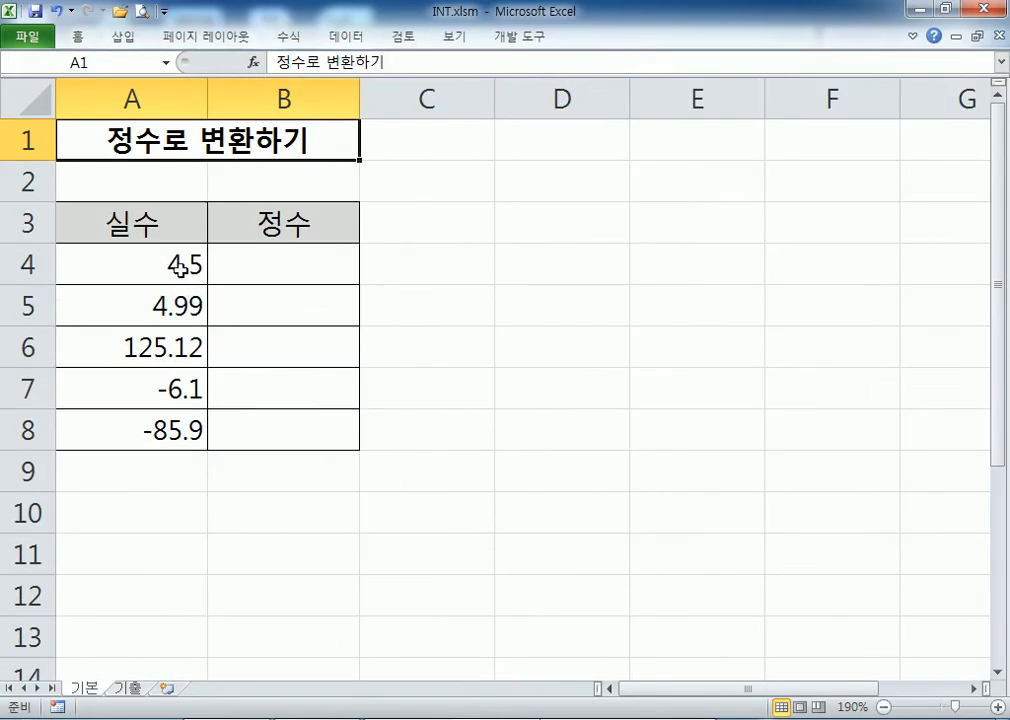
Step: Enter the hand-worked integers 4, 4 and 125 in C4:C6, beside the first three real numbers
click(237, 269)
click(426, 264)
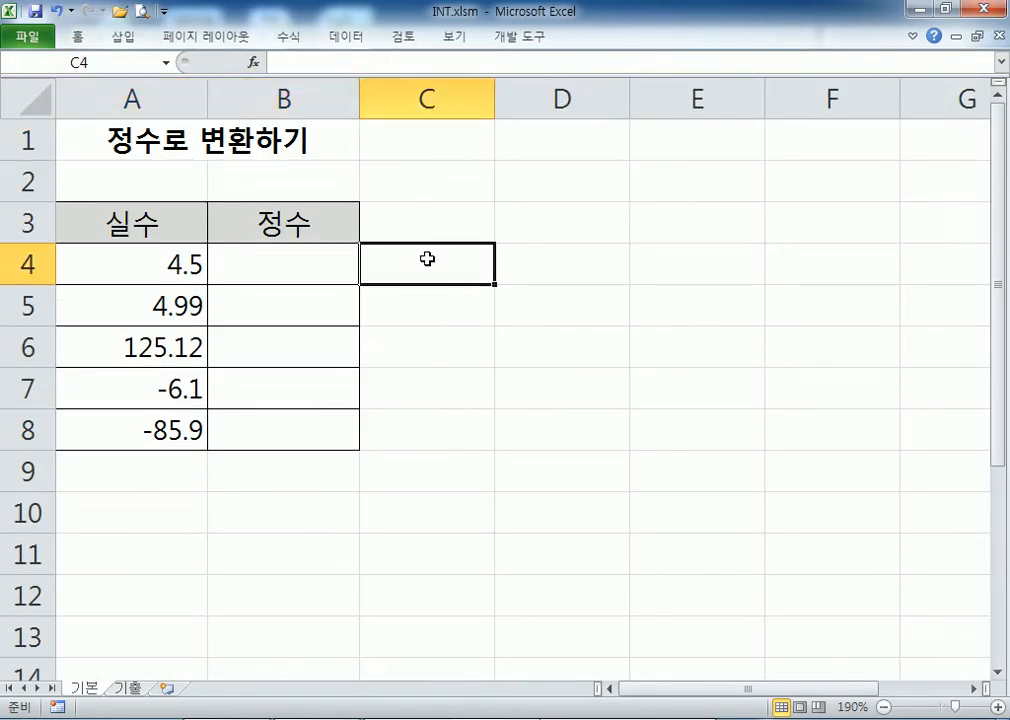
text(4)
key(Return)
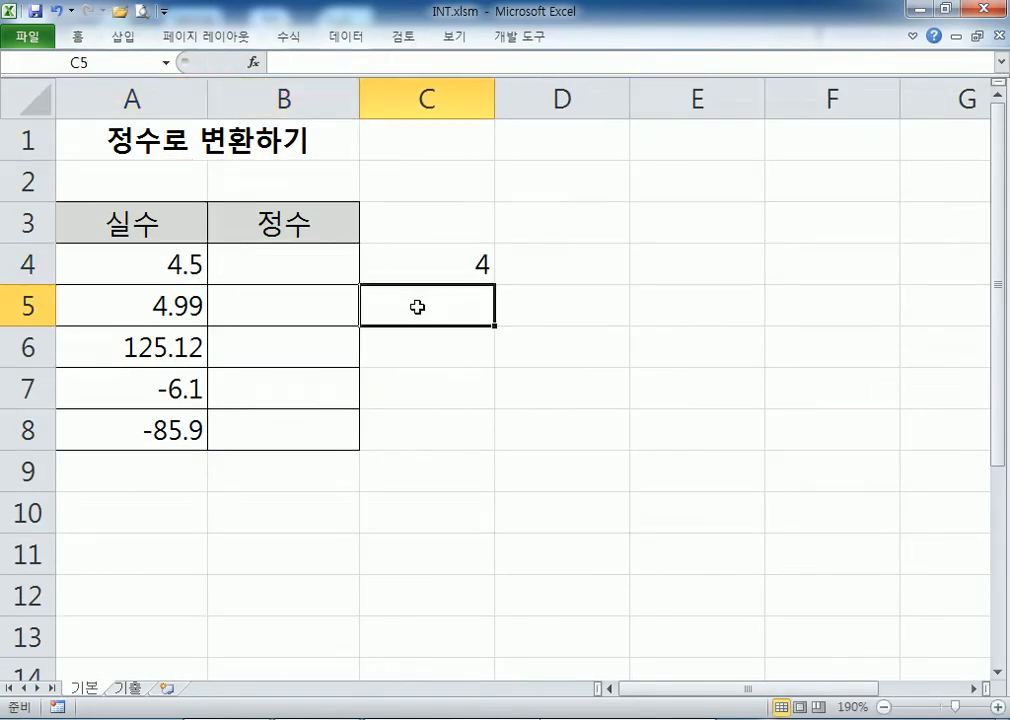
text(4)
key(Return)
text(125)
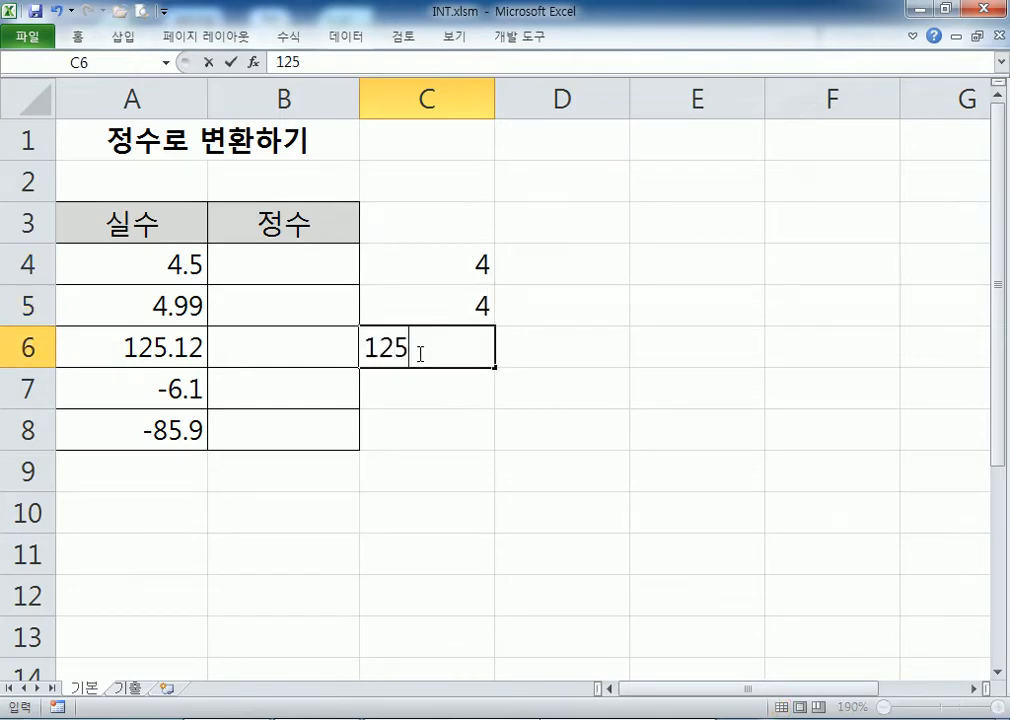
key(Return)
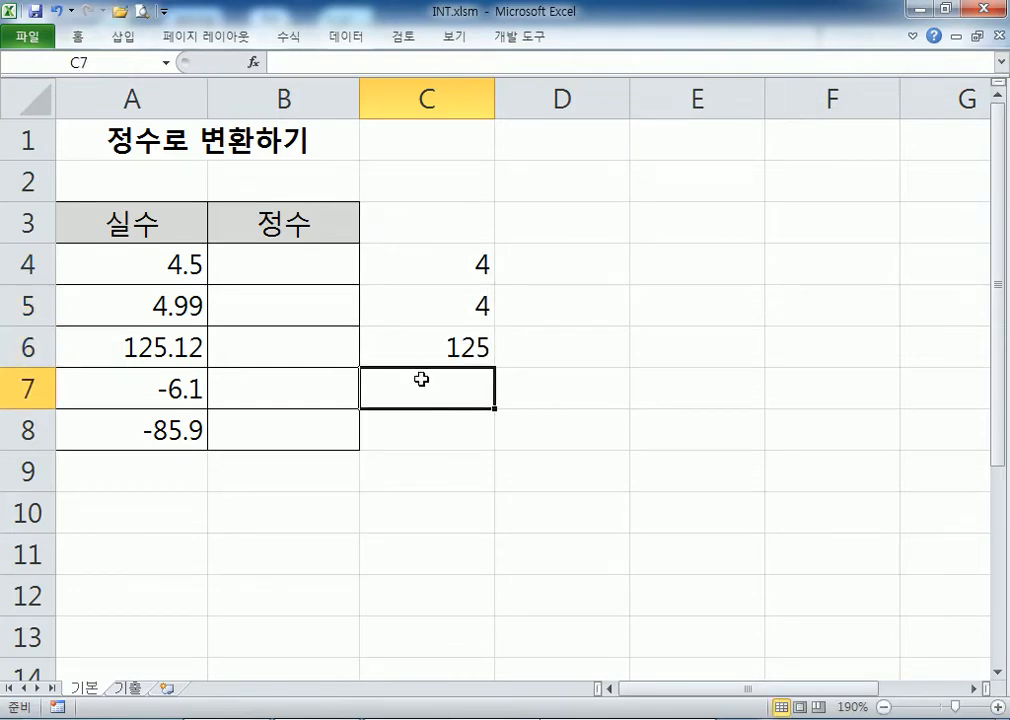
Step: Compare the decimals in A4 and A5, and clear the trial integers from C4:C6
click(145, 262)
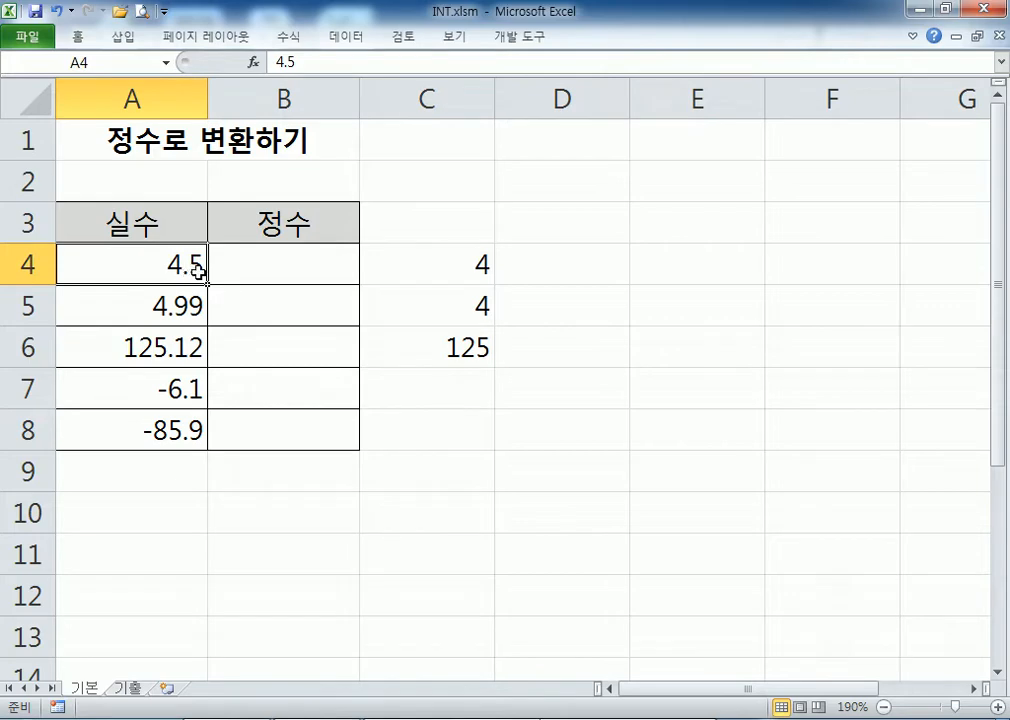
click(180, 306)
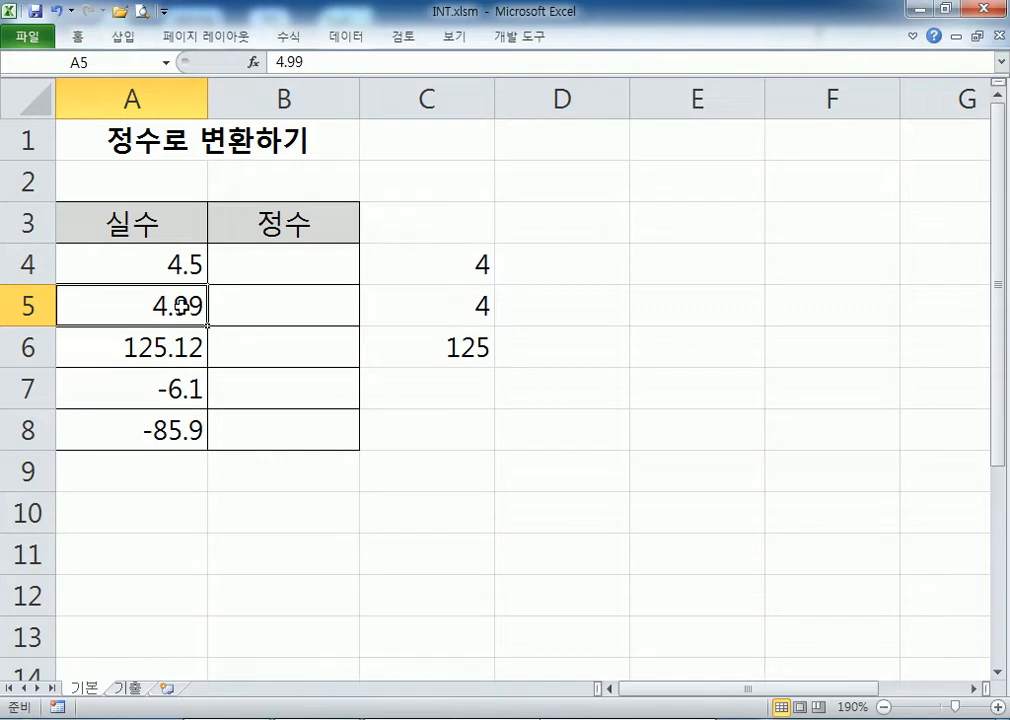
drag(422, 266, 430, 336)
key(Delete)
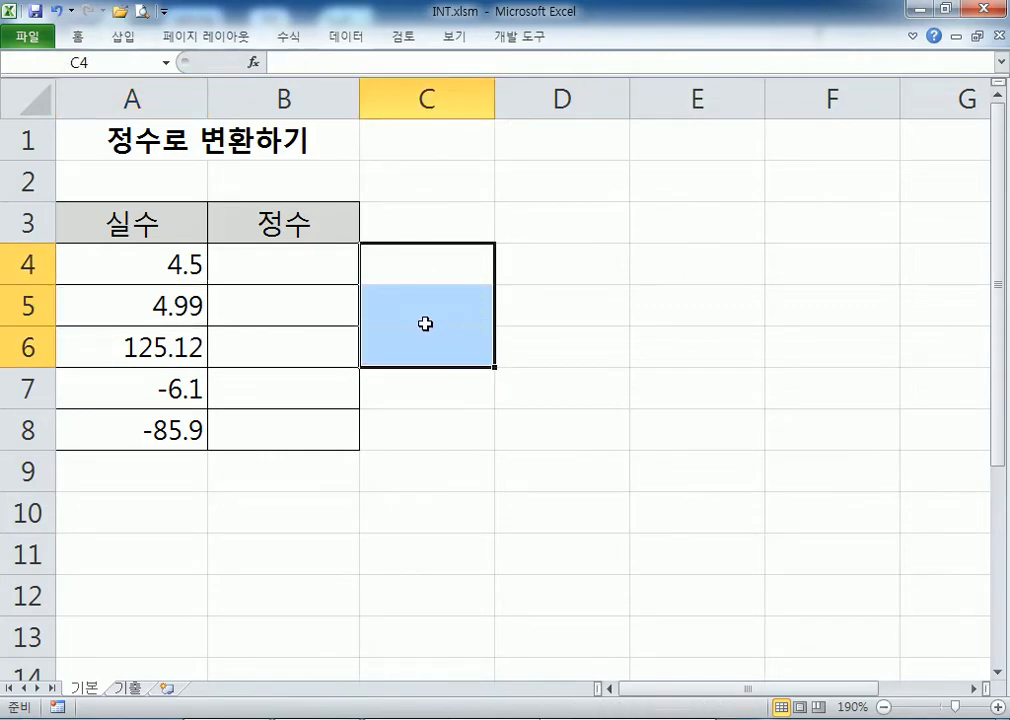
Step: Enter the note heading "* 수(실수, 정수)" in D3
click(590, 226)
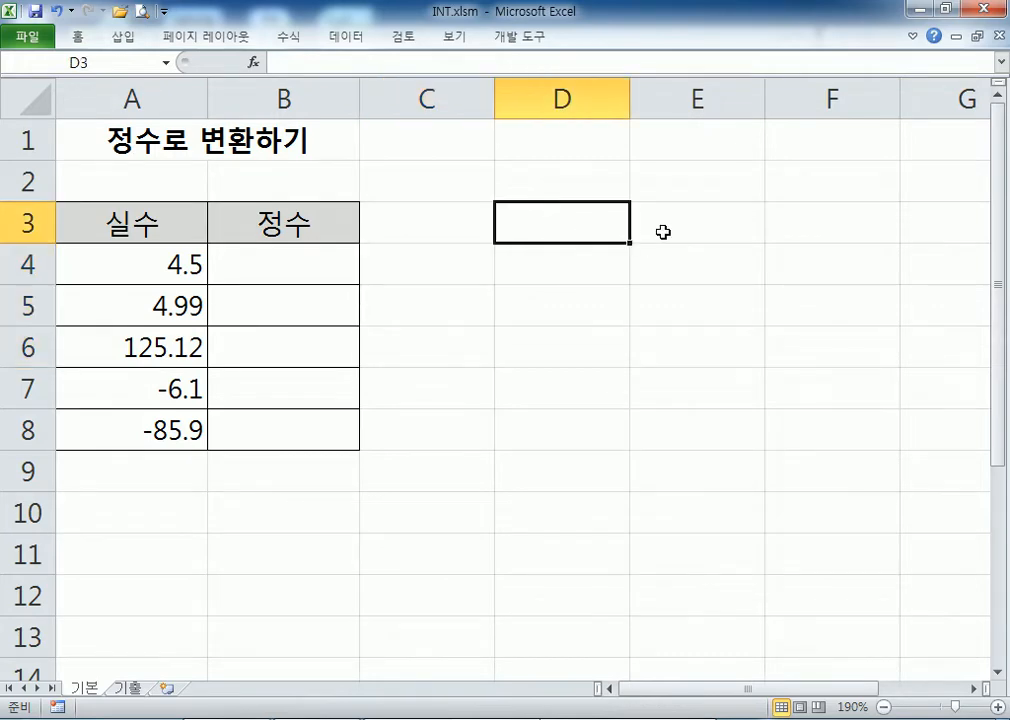
text(* TNT)
key(BackSpace)
key(BackSpace)
key(BackSpace)
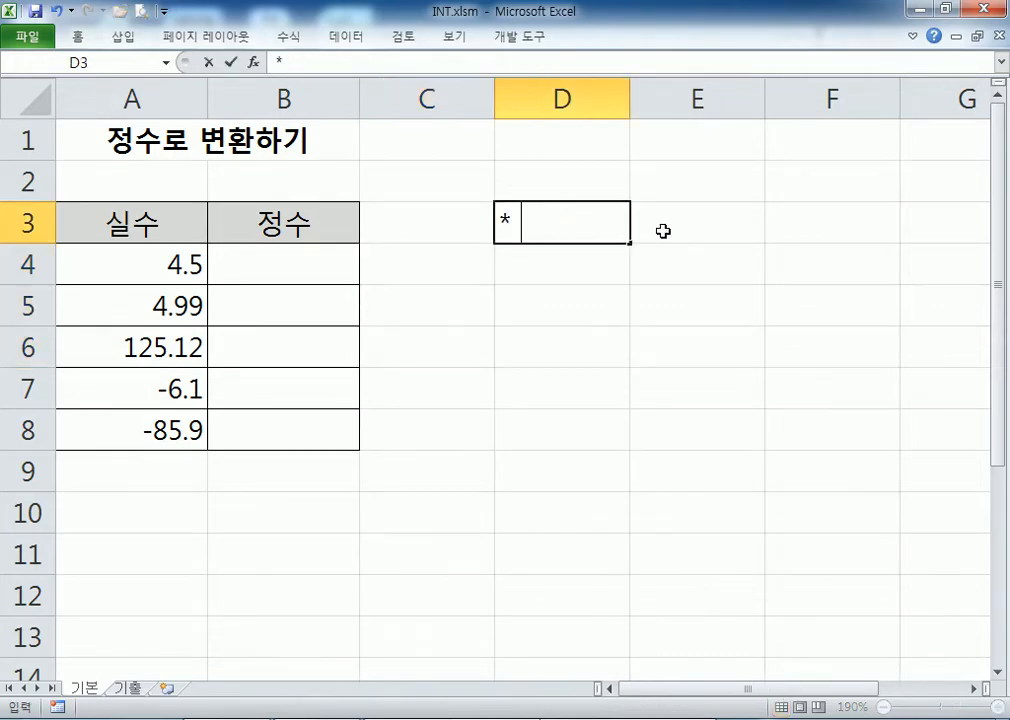
text(수)
text((실수, ㅈ)
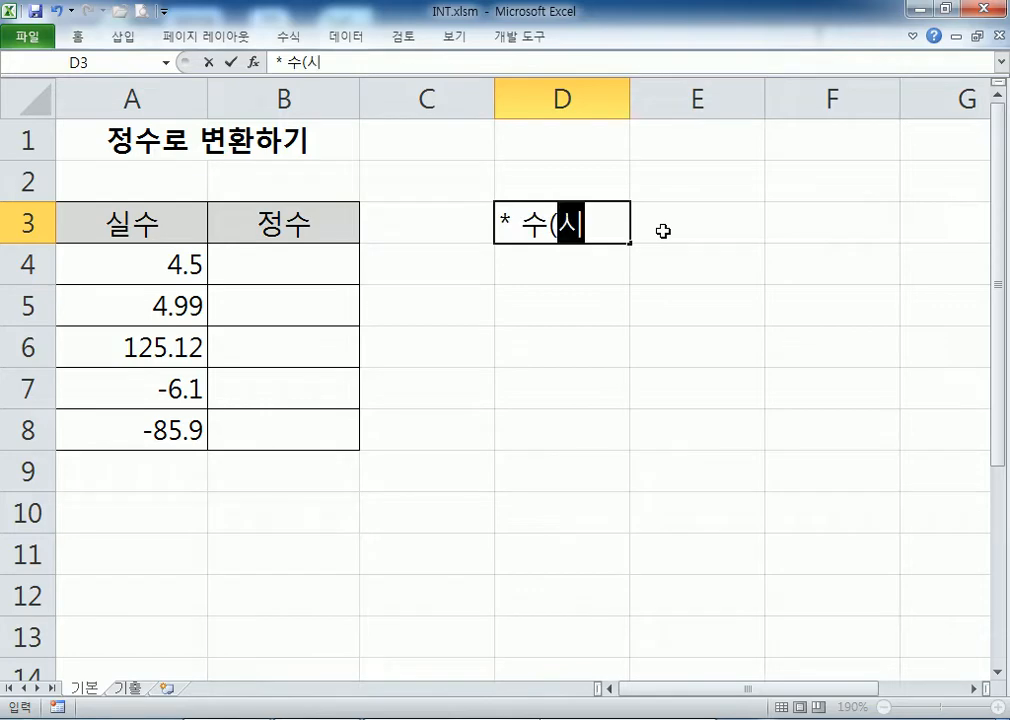
text(정수))
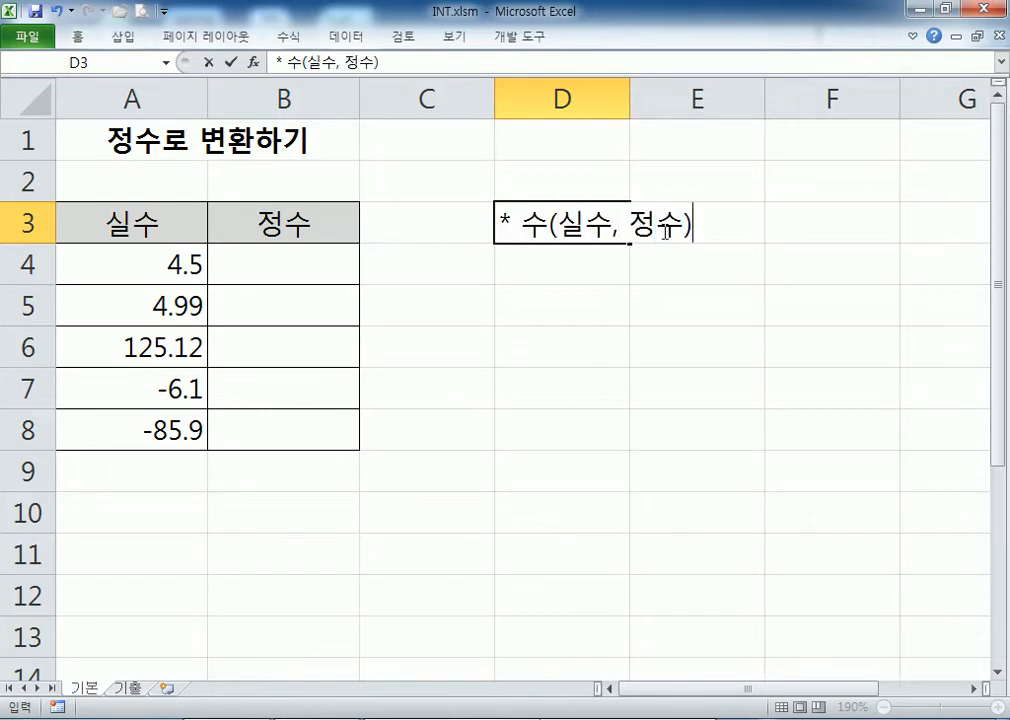
key(Return)
Step: Enter the definitions "실수 : 소수 이하가 있는 수" in D4 and "정수 : 소수 이하가 없는 수" in D5
text(실수 : 소)
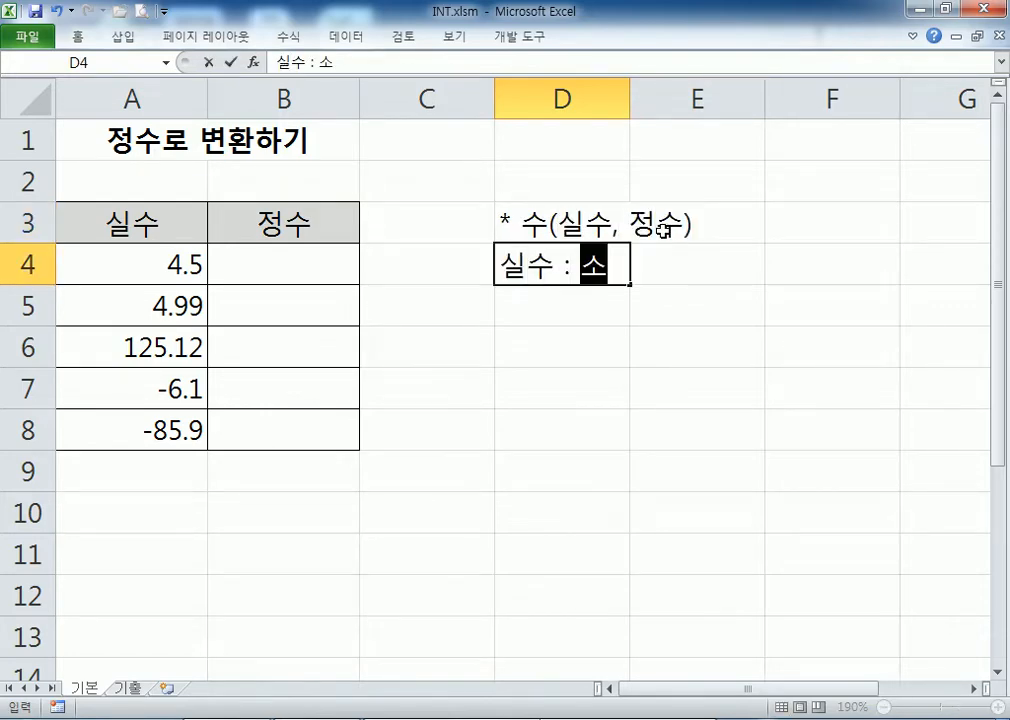
text(수 이하가 있는 수)
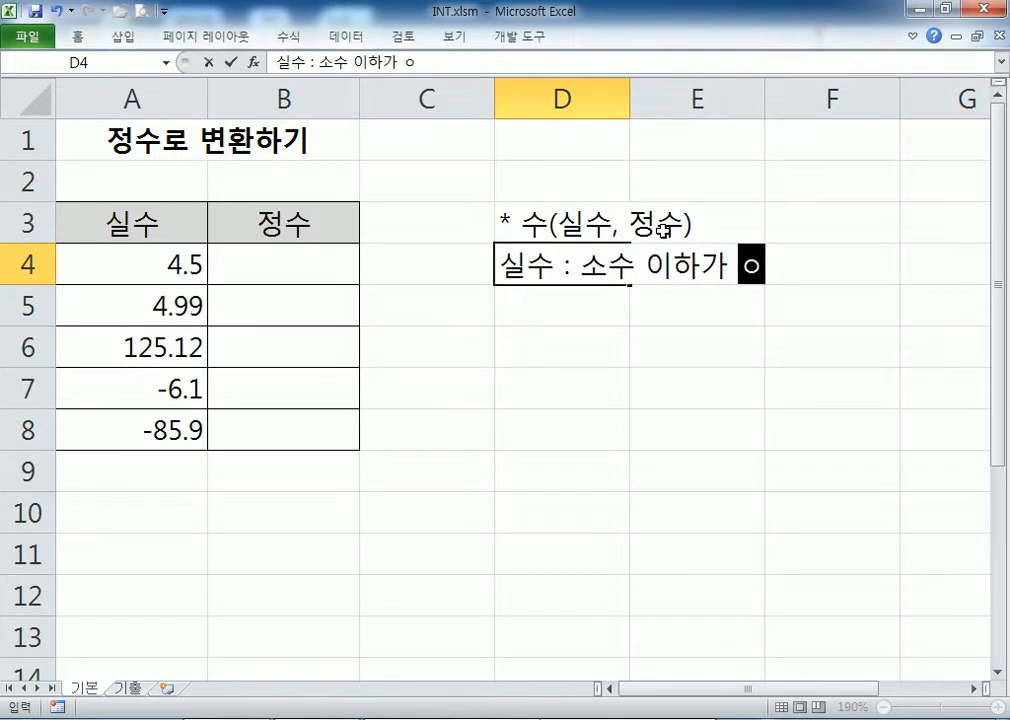
key(Return)
text(정수)
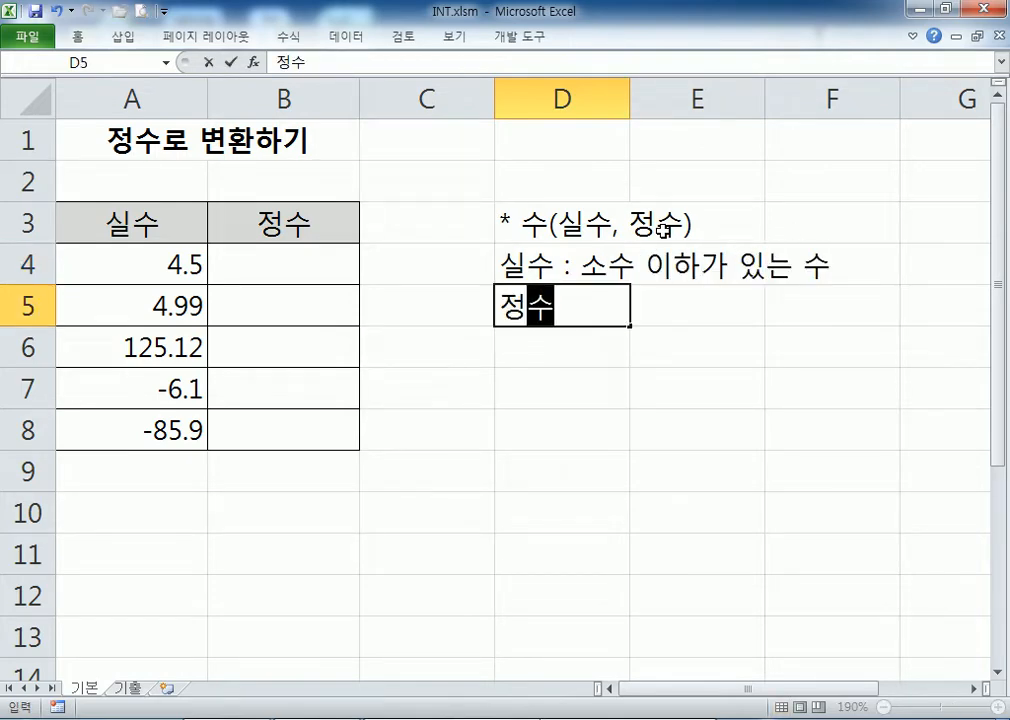
text( : 소수 이하가 )
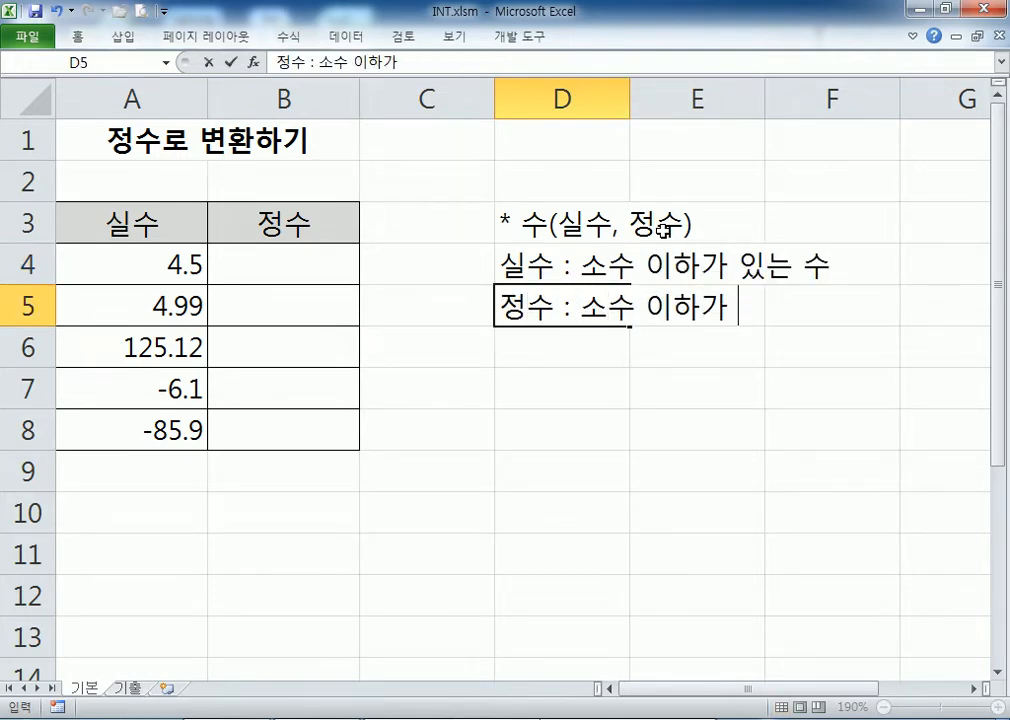
text(없는 수)
key(Return)
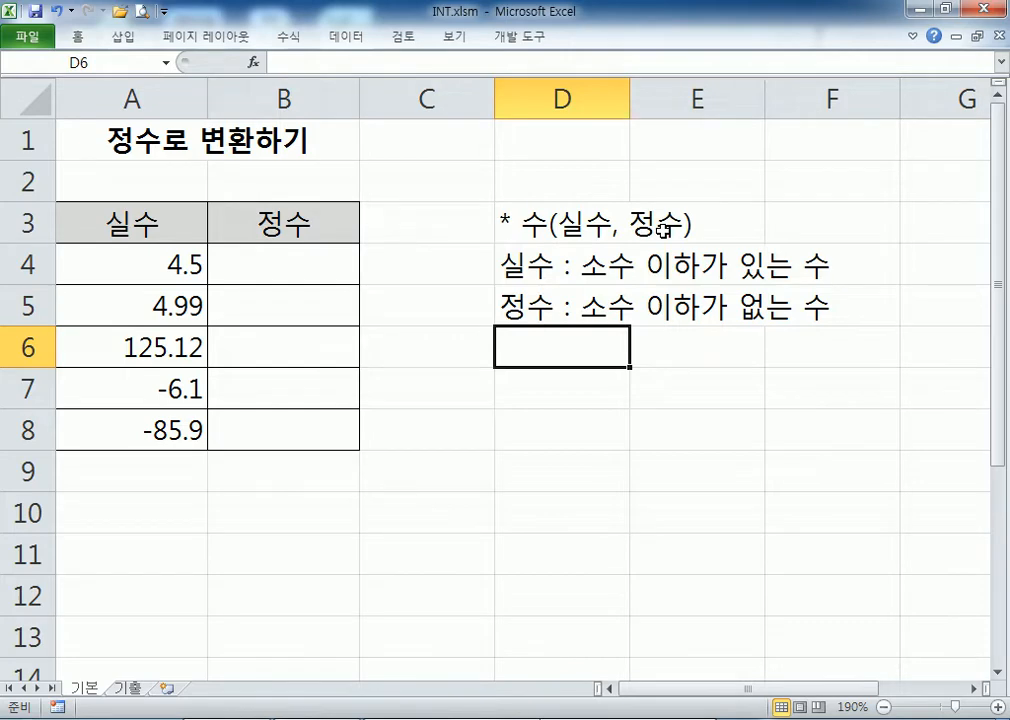
Step: List the kinds of integers in D7:D9: "양의 정수 = 자연수", 0 and "음의 정수"
key(Return)
text(양의 정수)
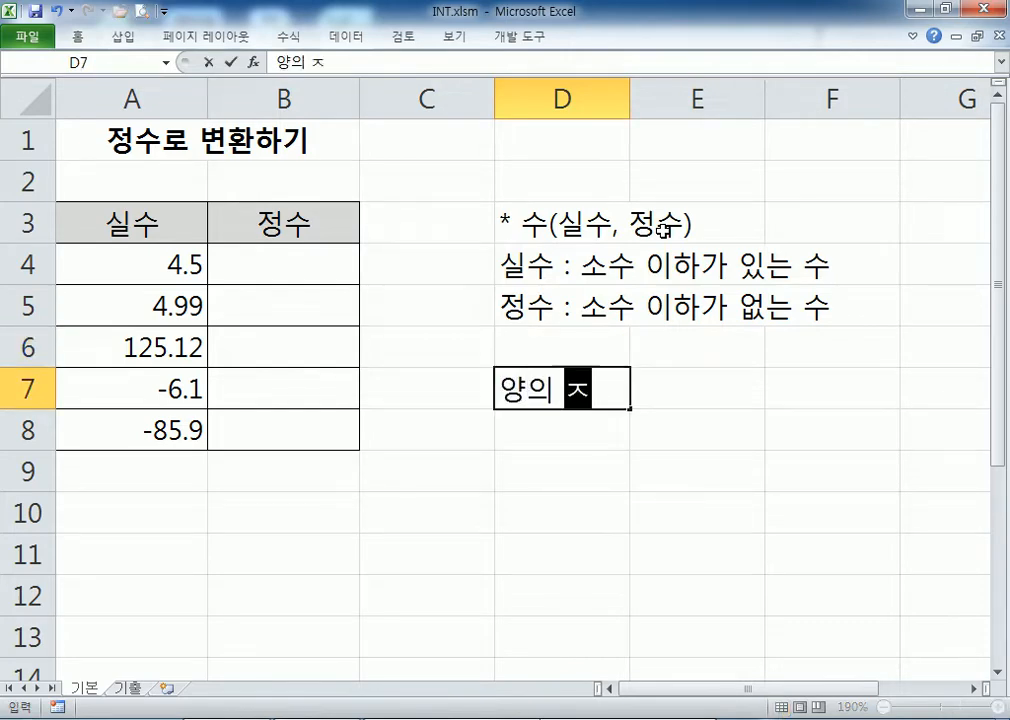
text( = 자연수)
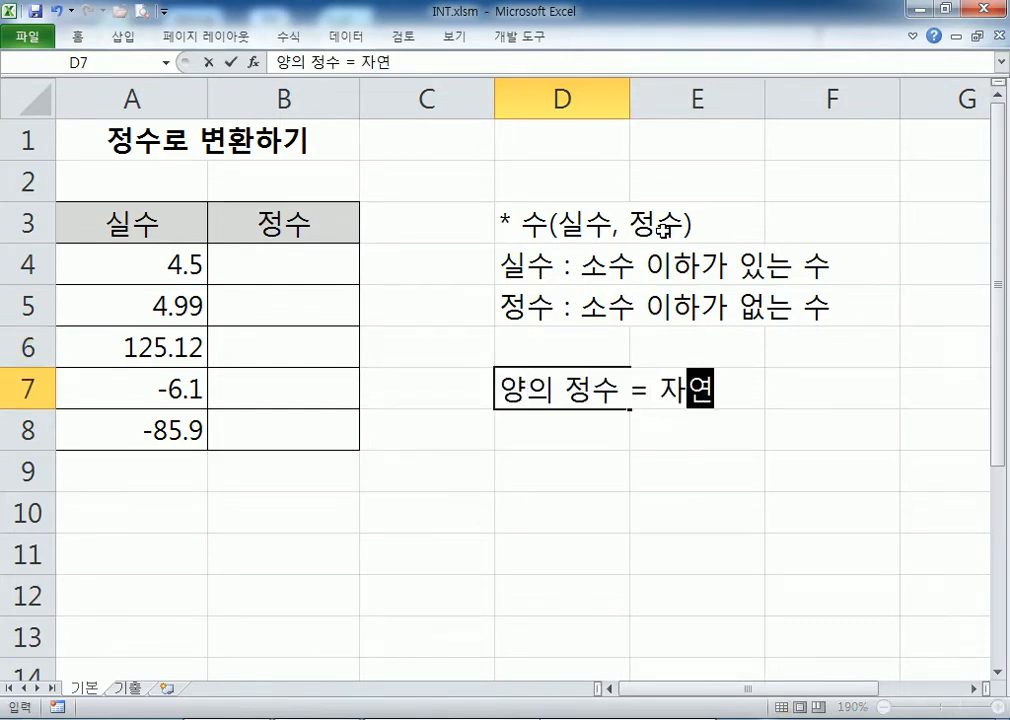
key(Return)
text(0)
key(Return)
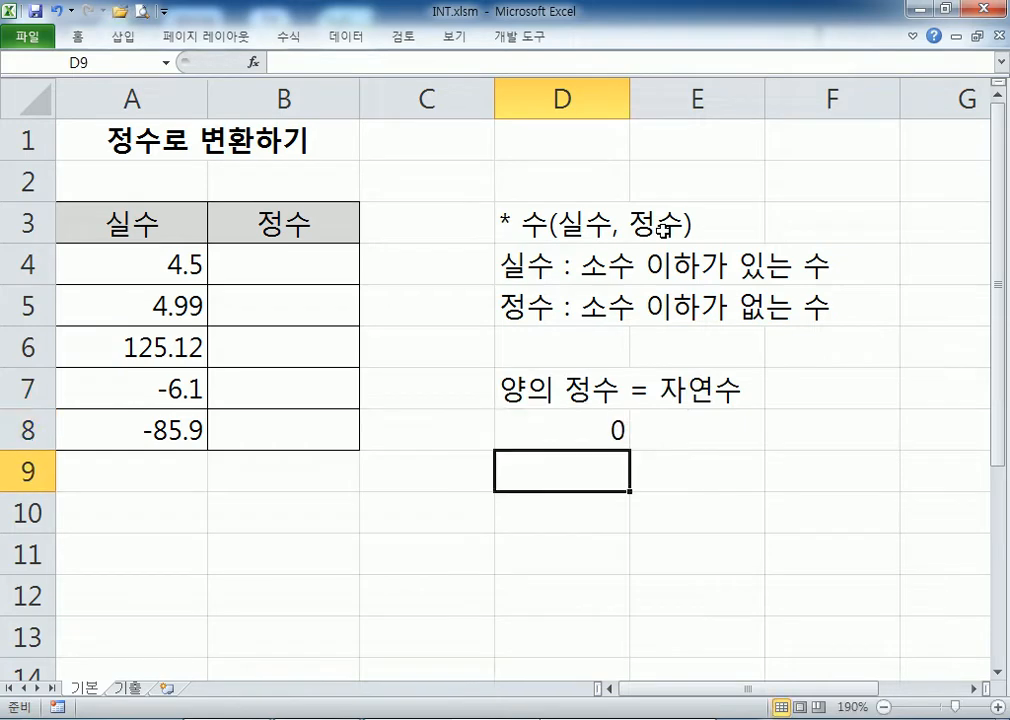
text(음의 저ㅇ수)
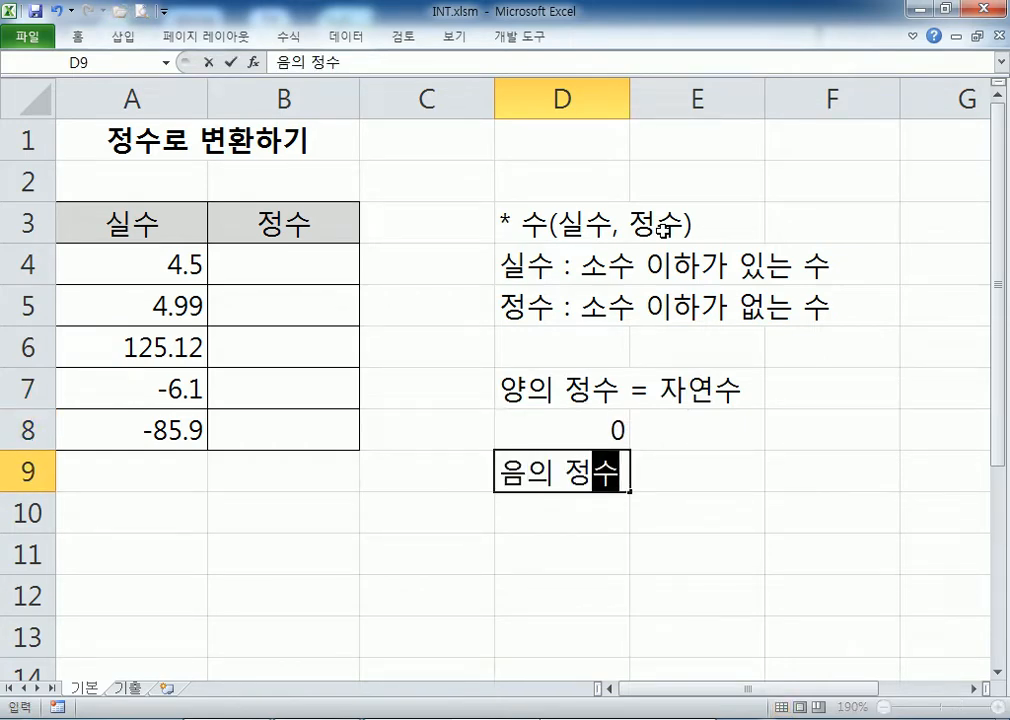
key(Return)
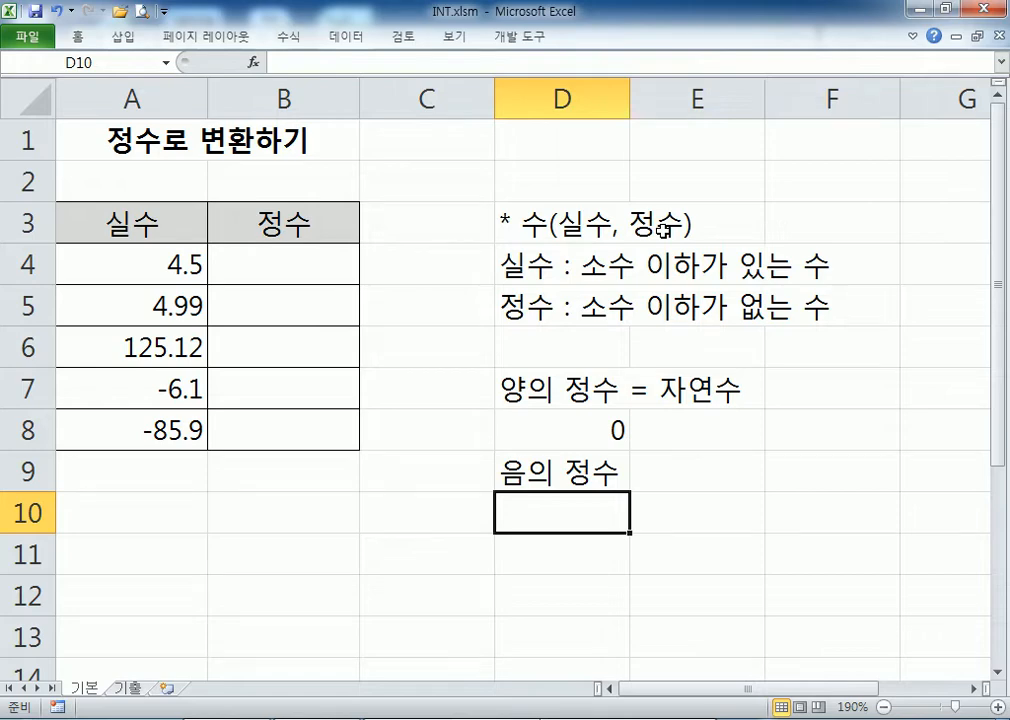
Step: Enter an INT formula in B4 that converts the real number in A4 to an integer
click(252, 258)
text(=ㅑㅜ)
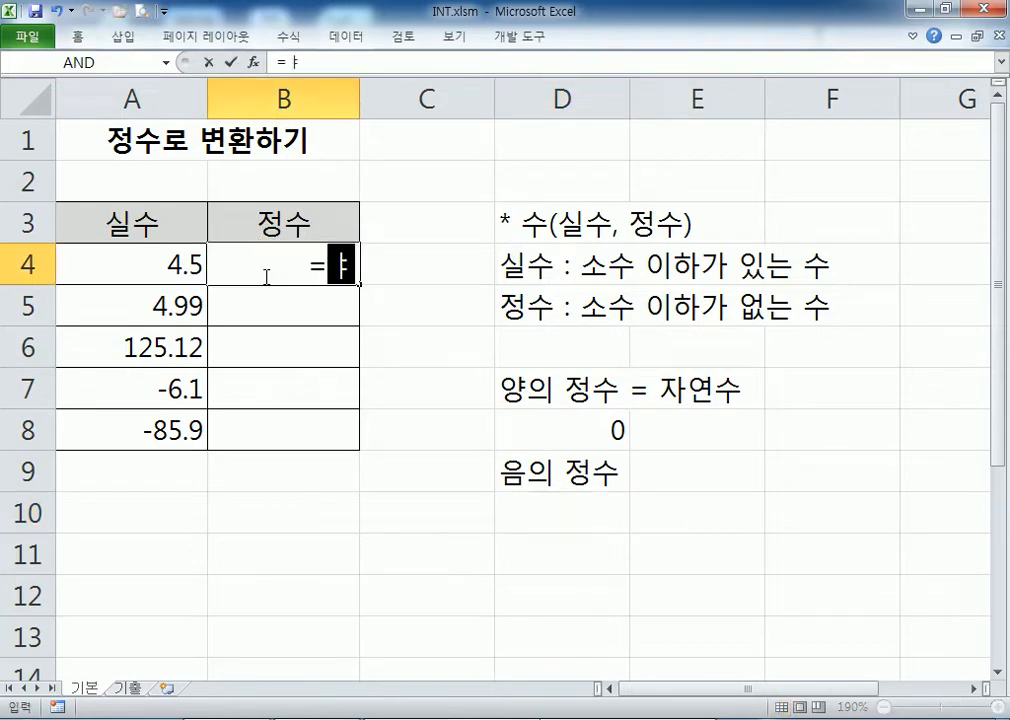
key(BackSpace)
key(BackSpace)
text(INT()
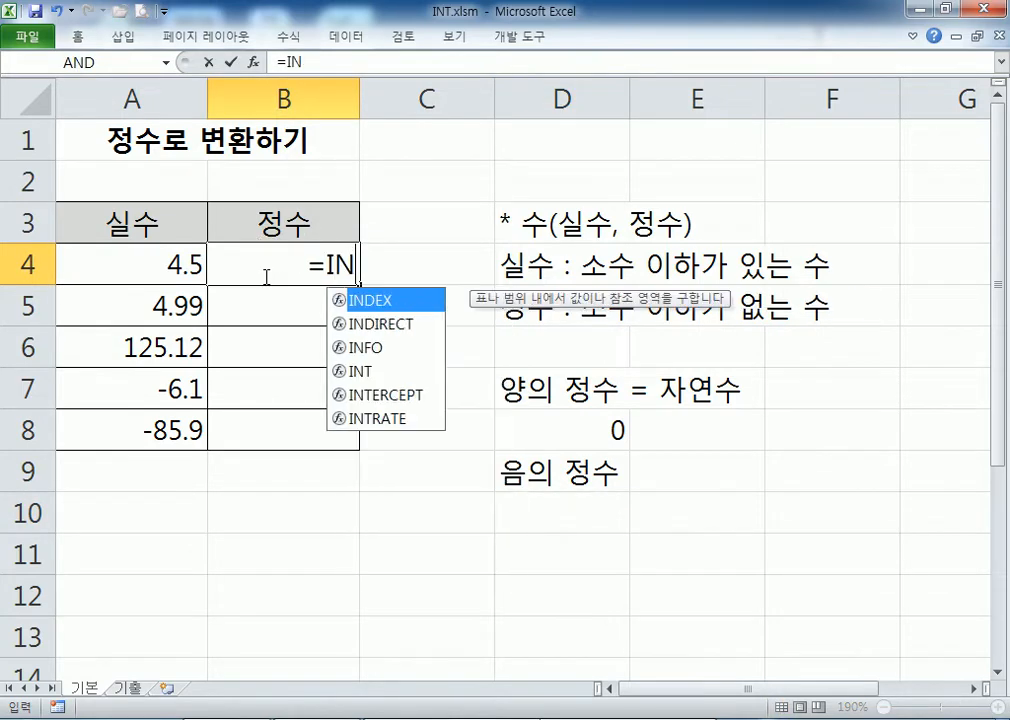
click(142, 262)
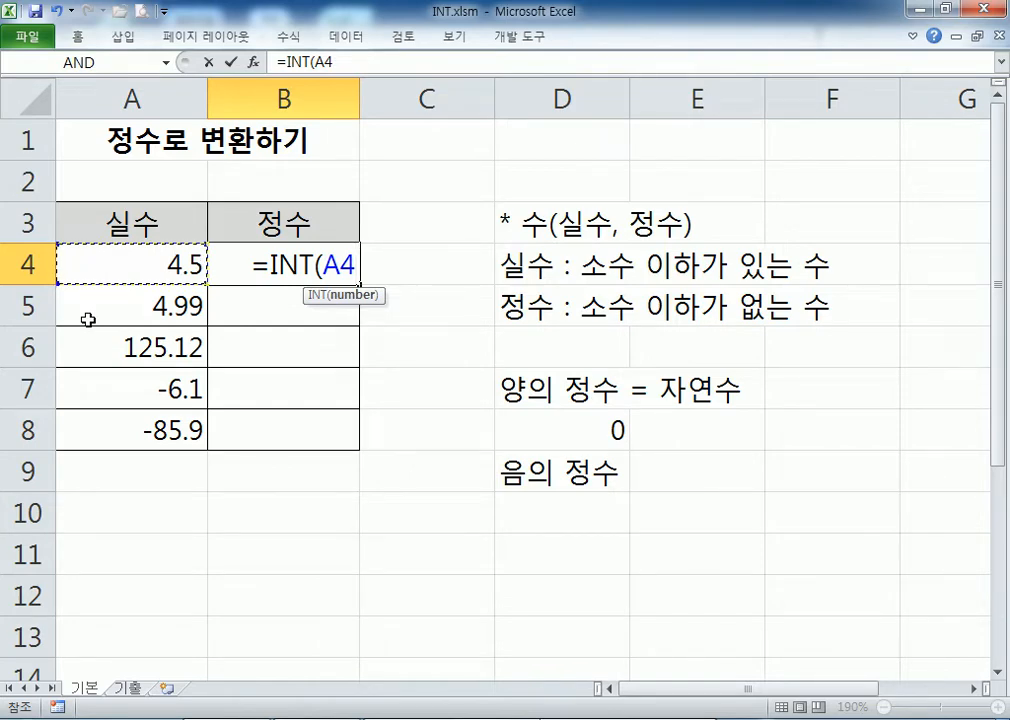
key(Return)
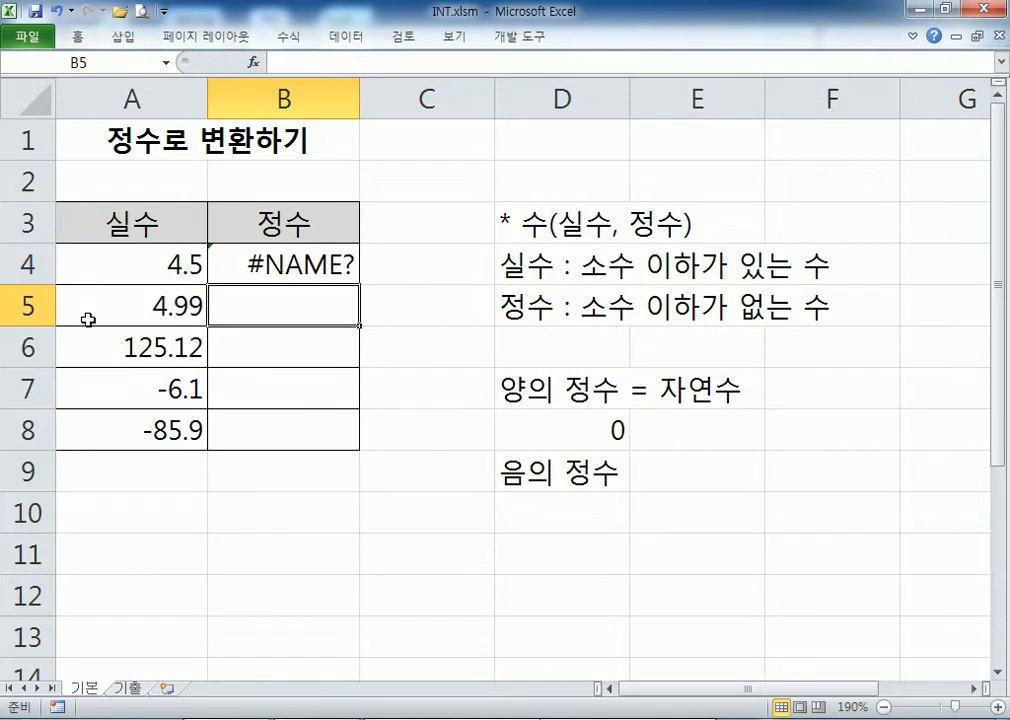
Step: Correct the formula in B4 so that it reads =INT(A4)
key(Up)
key(F2)
key(BackSpace)
key(BackSpace)
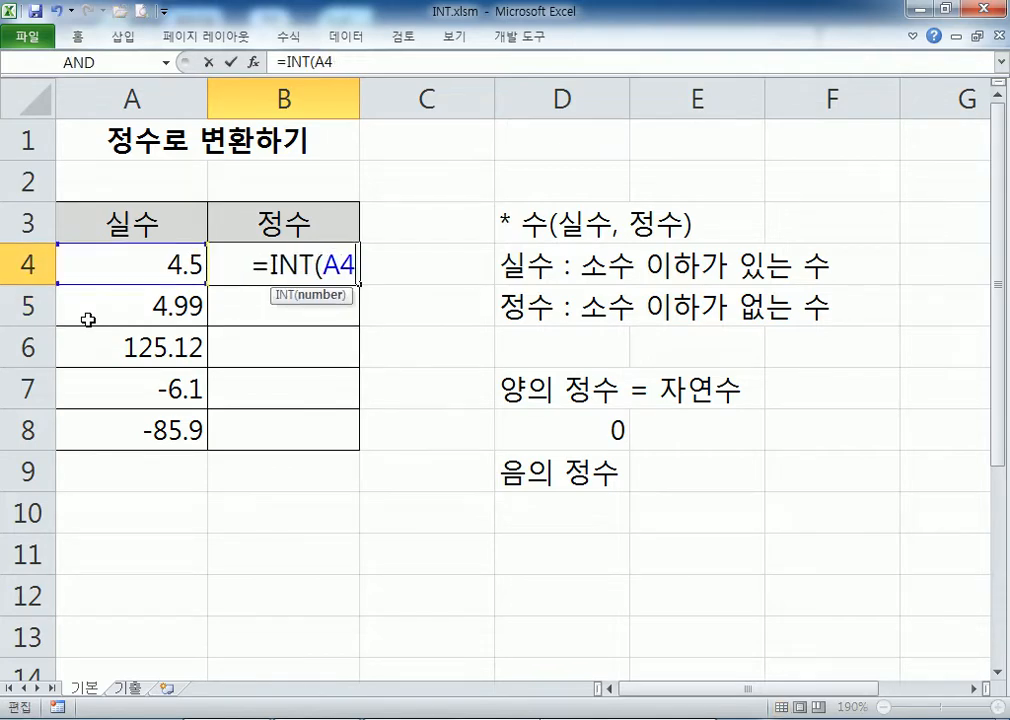
key(Return)
Step: Copy the INT formula from B4 down to B6 and check it against the real numbers in A5 and A6
click(275, 270)
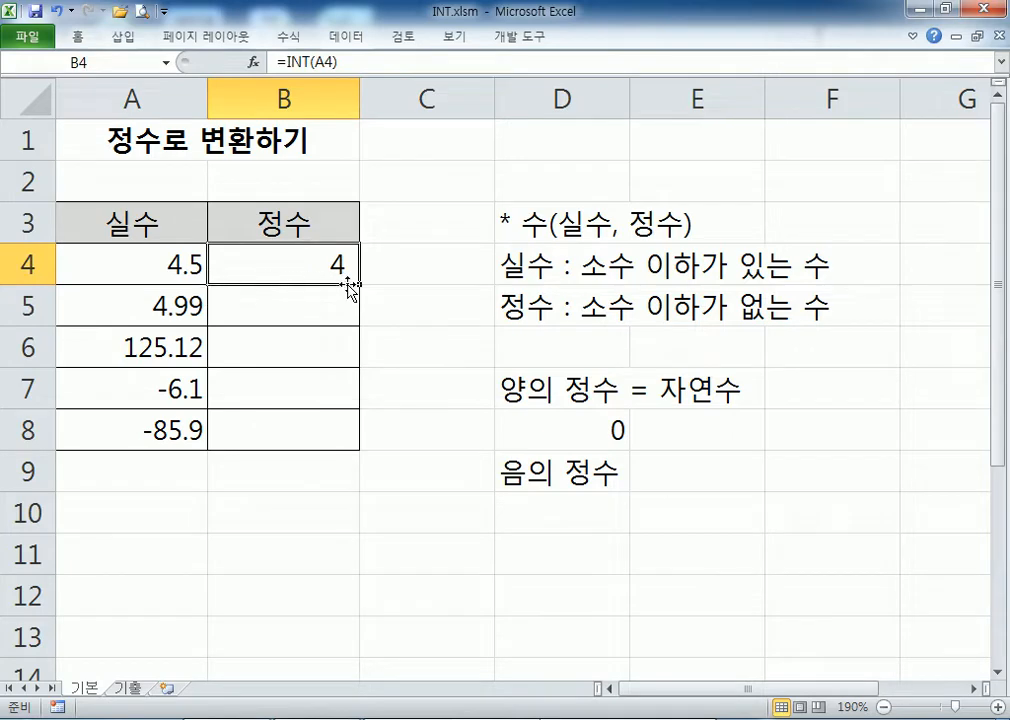
drag(358, 287, 359, 348)
drag(359, 357, 359, 362)
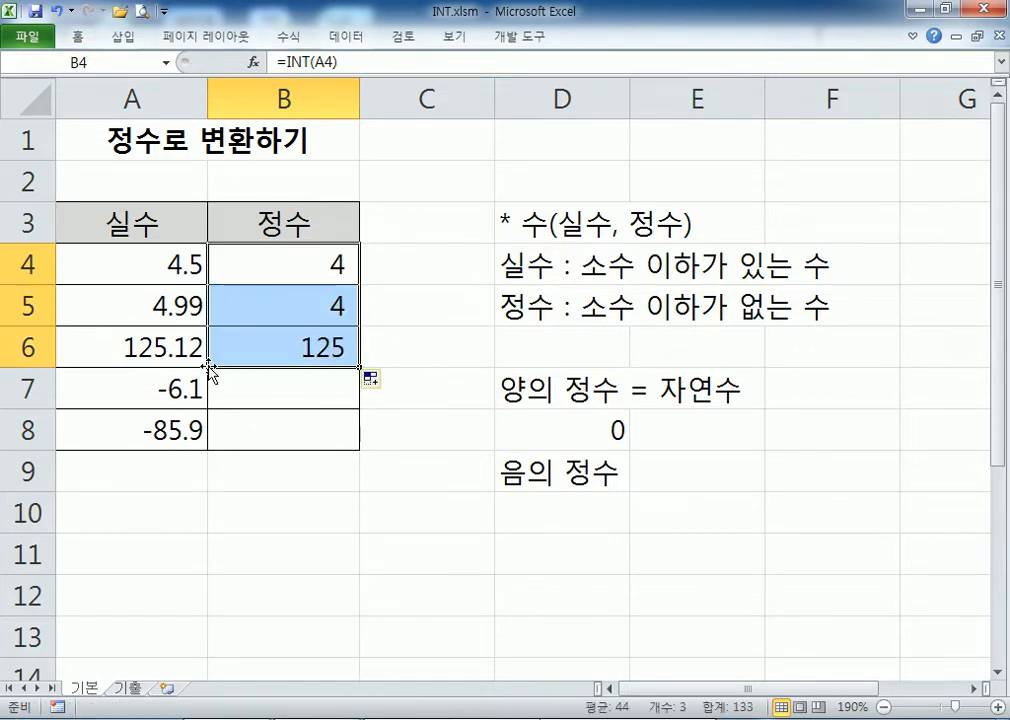
click(162, 300)
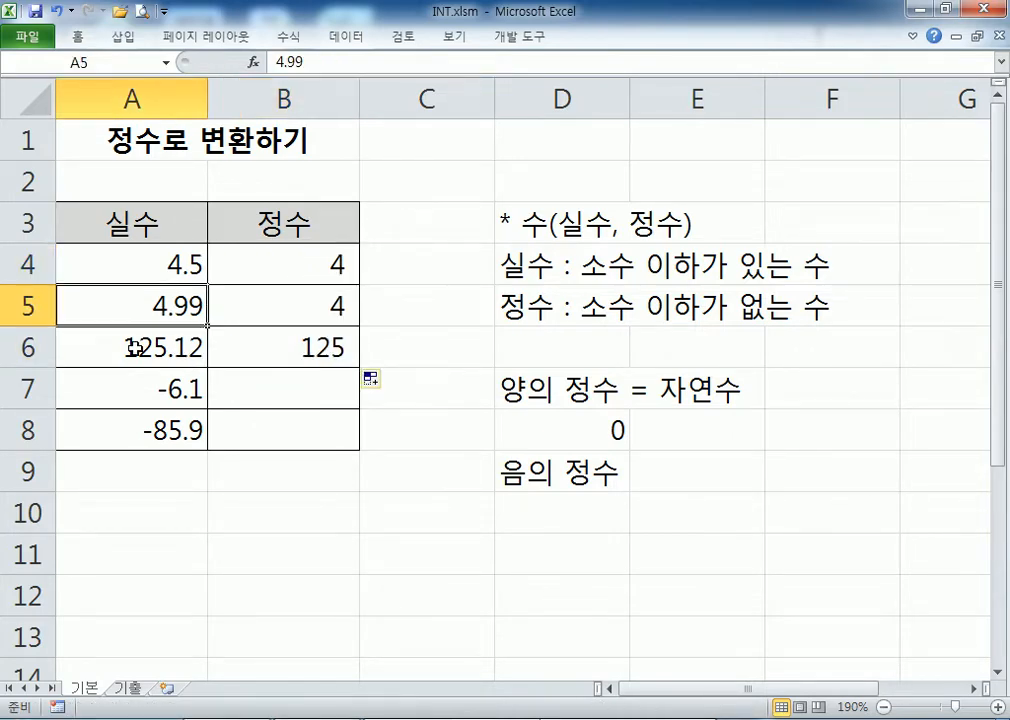
click(197, 346)
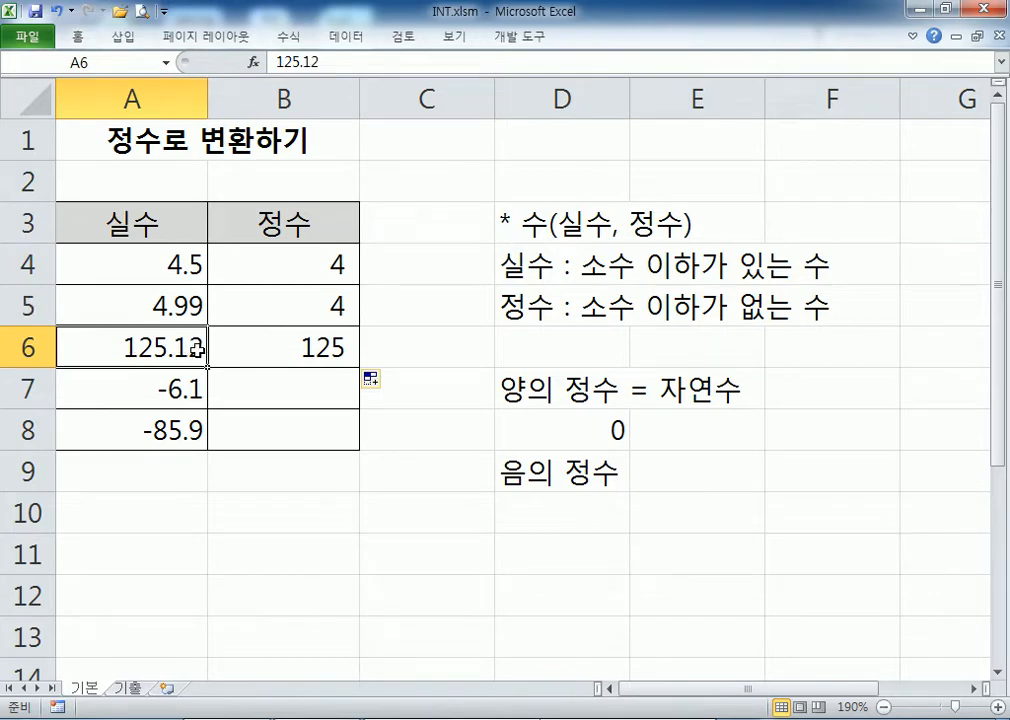
Step: Extend the INT formula from B6 down to B8 for the negative numbers and inspect B7
click(350, 362)
drag(359, 369, 355, 447)
click(286, 401)
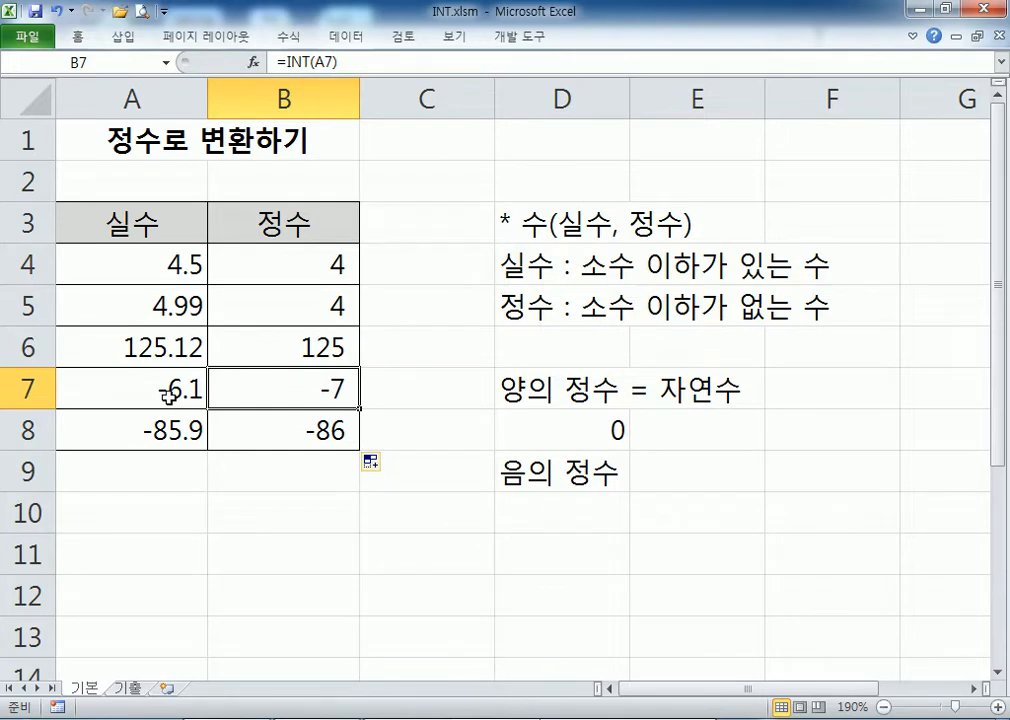
Step: Compare the negative real number in A7 with the result in B8 and inspect the INT formula in B4
click(140, 396)
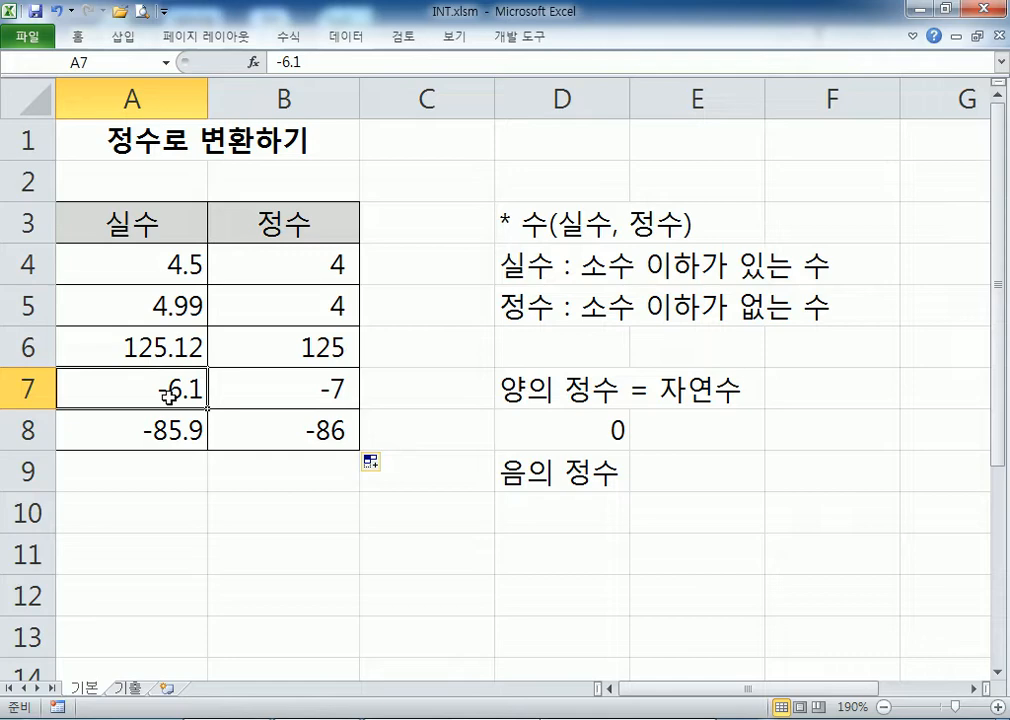
click(296, 429)
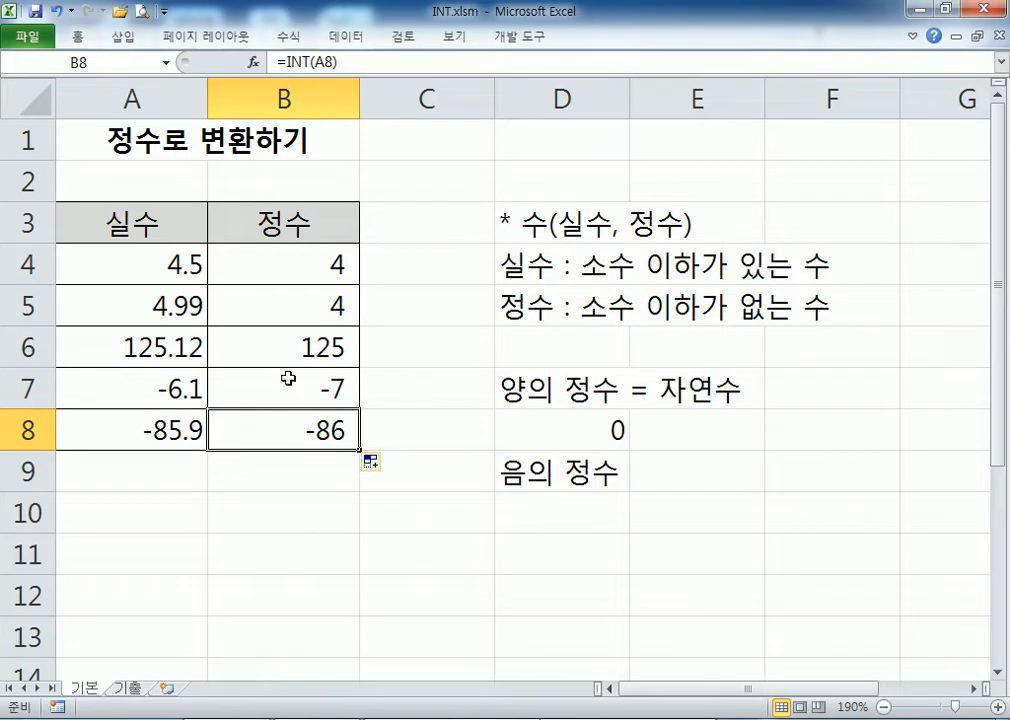
click(295, 264)
double_click(295, 264)
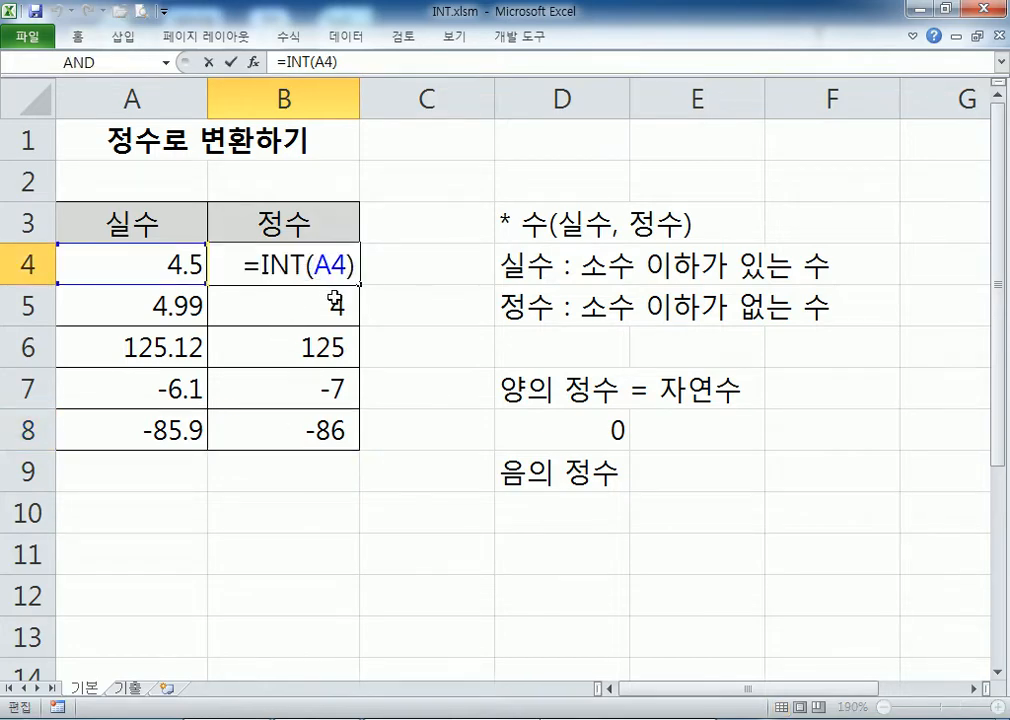
key(Escape)
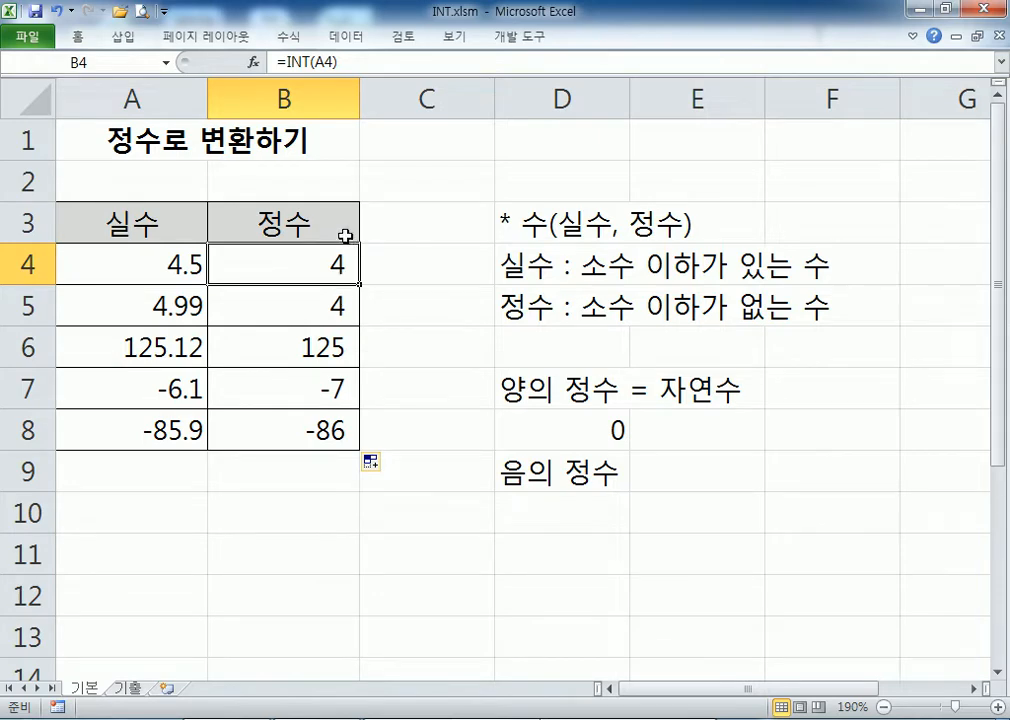
Step: Enter the example values 100, 40 and 2.5 in cells C13, C14 and C15 below the table
scroll(270, 552, down, 3)
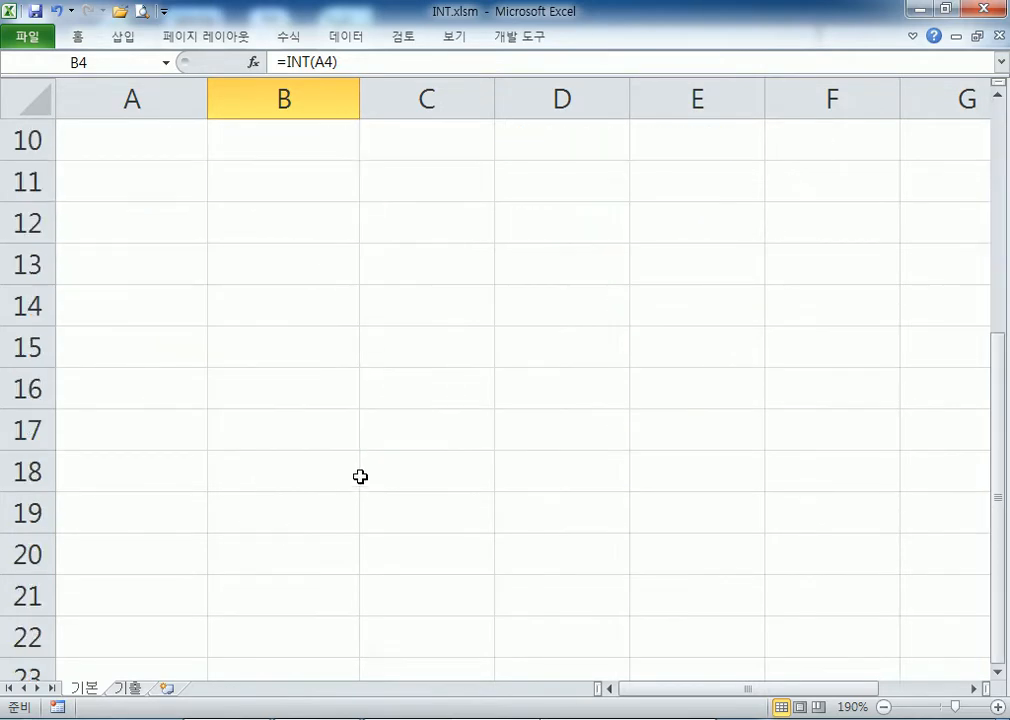
click(436, 279)
text(100)
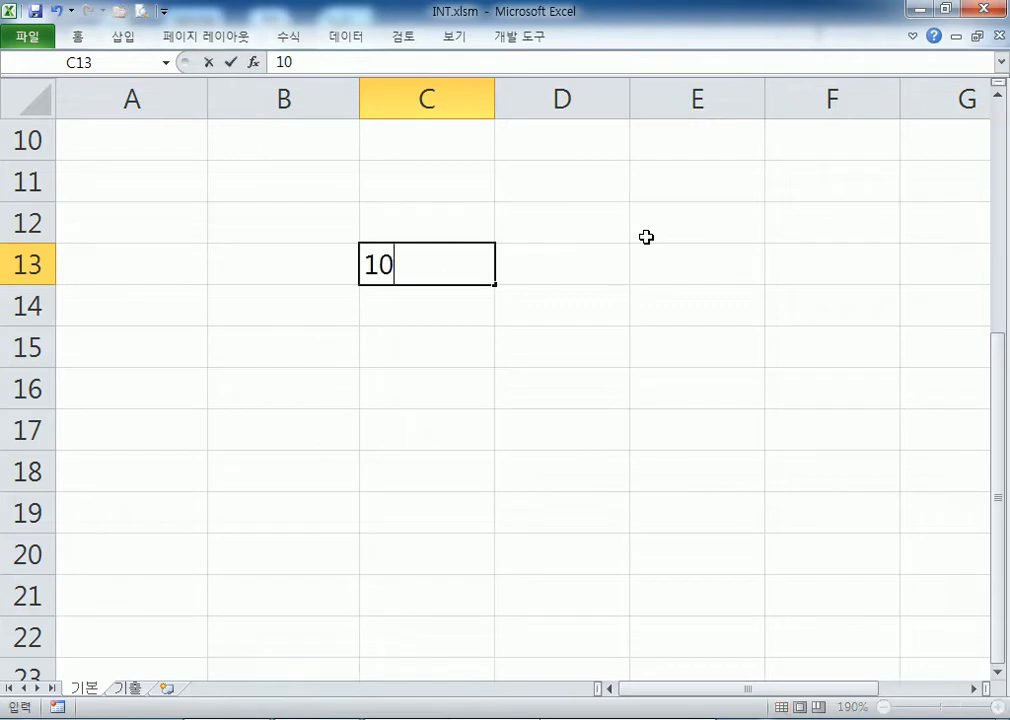
key(Return)
text(40)
key(Return)
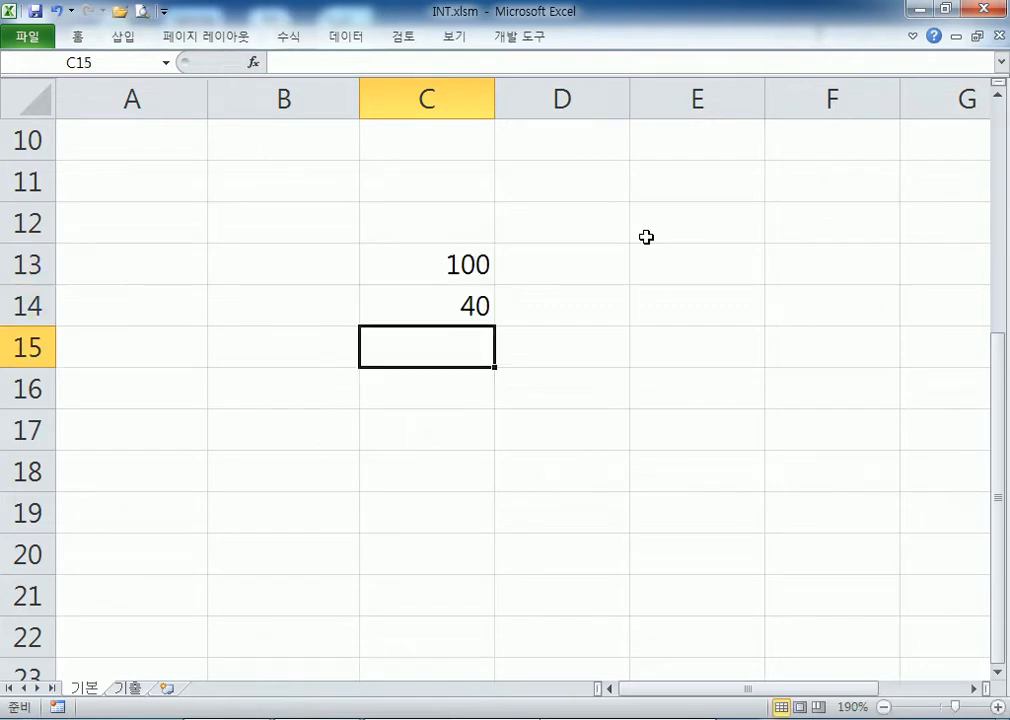
text(2.5)
key(Return)
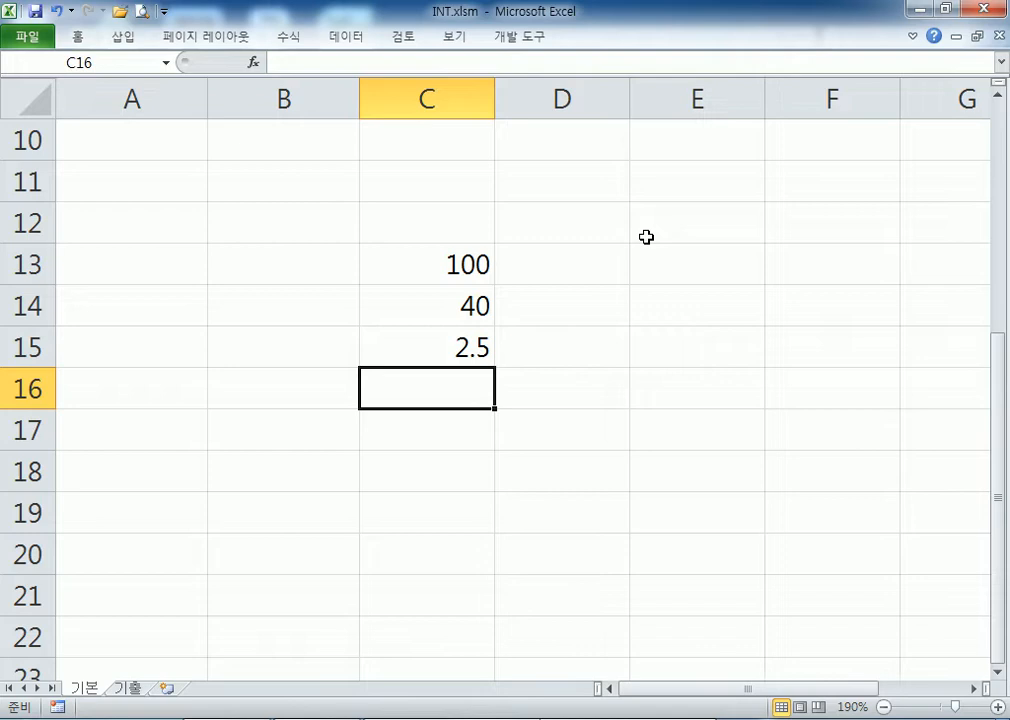
Step: Enter the division formula =C13/C14 in cell C16
text(=)
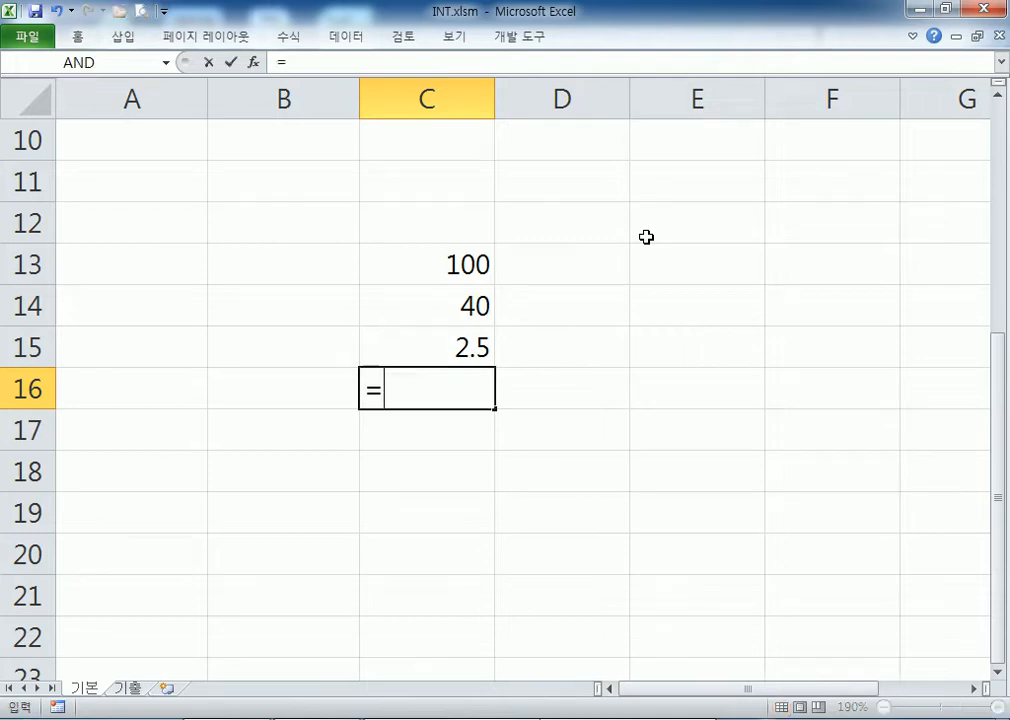
click(444, 275)
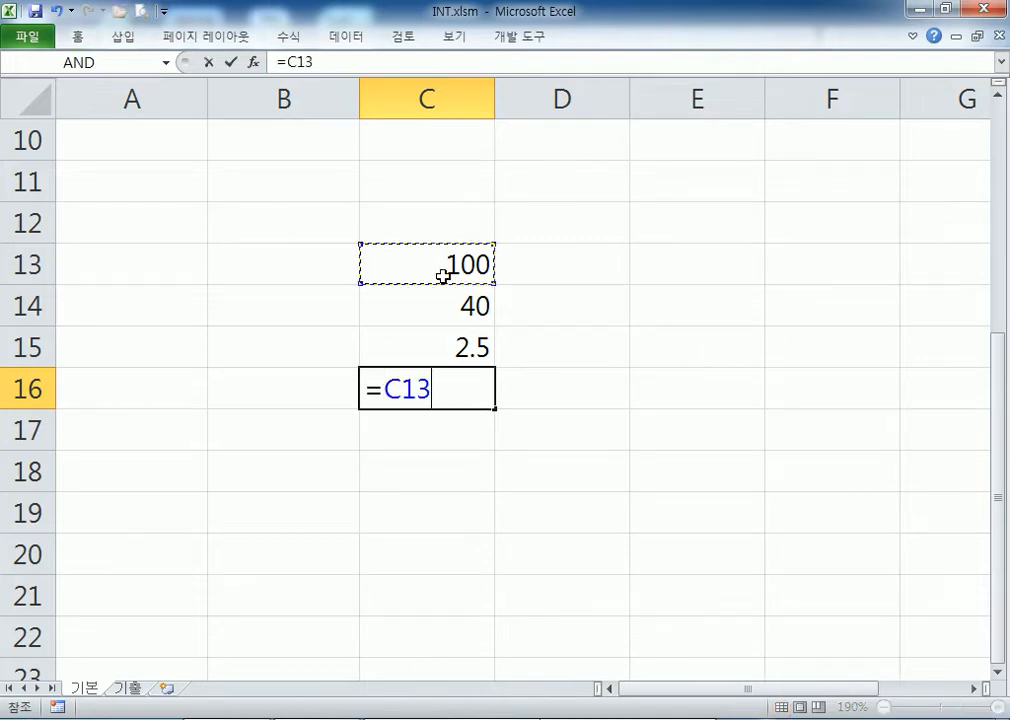
text(/)
click(459, 295)
key(Return)
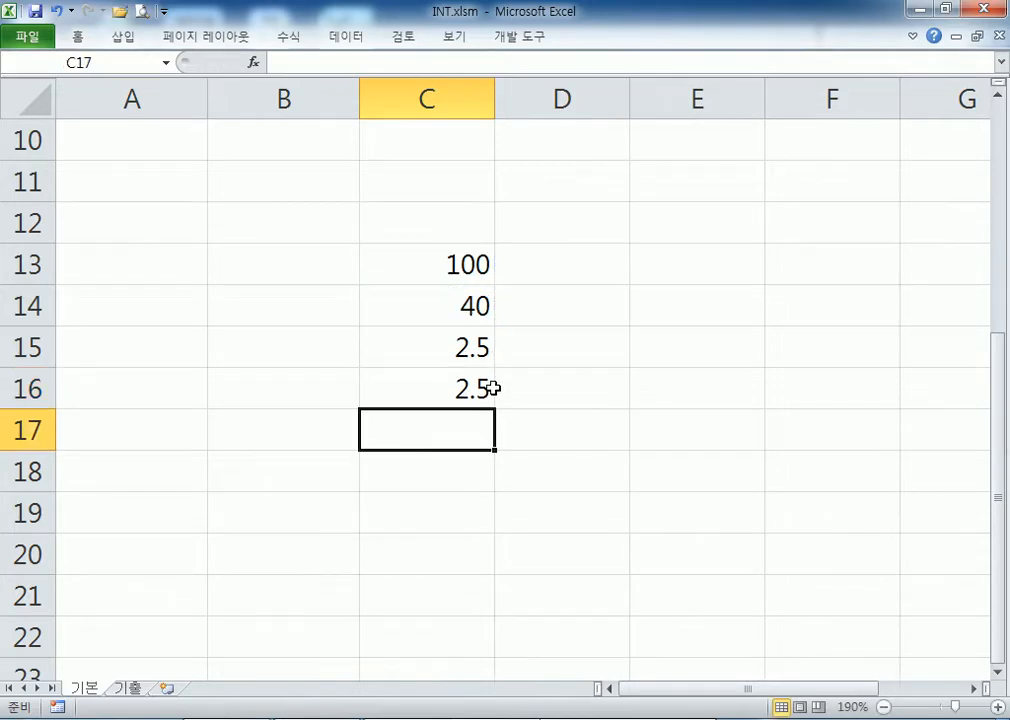
Step: Wrap the division in C16 in the INT function so that the formula reads =INT(C13/C14)
click(480, 392)
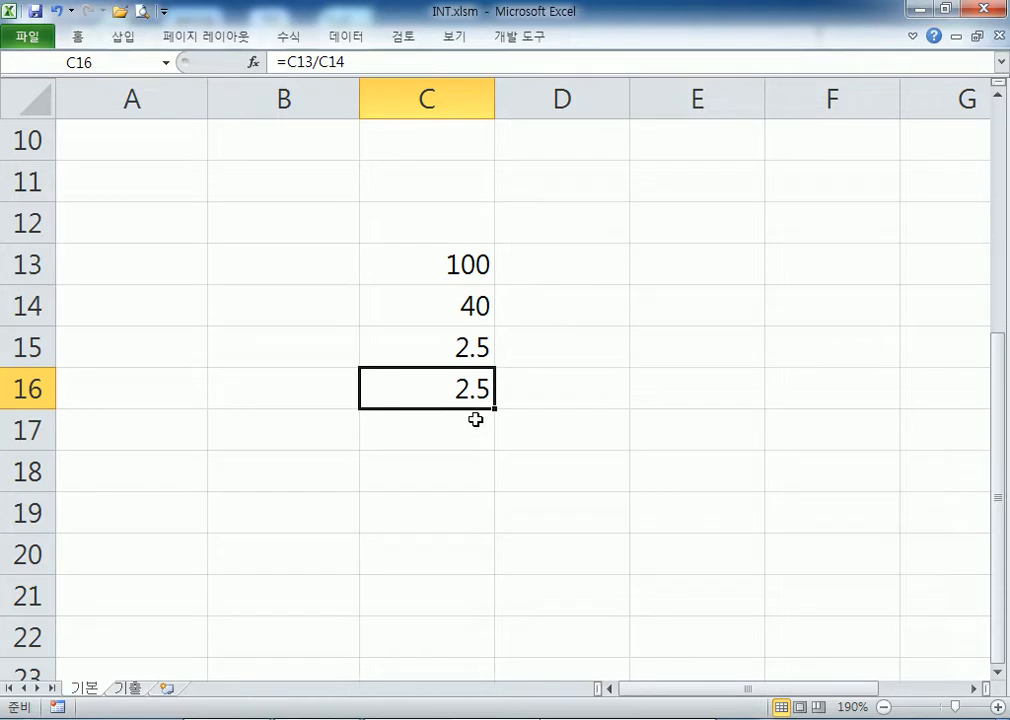
double_click(418, 405)
click(389, 389)
text(IN)
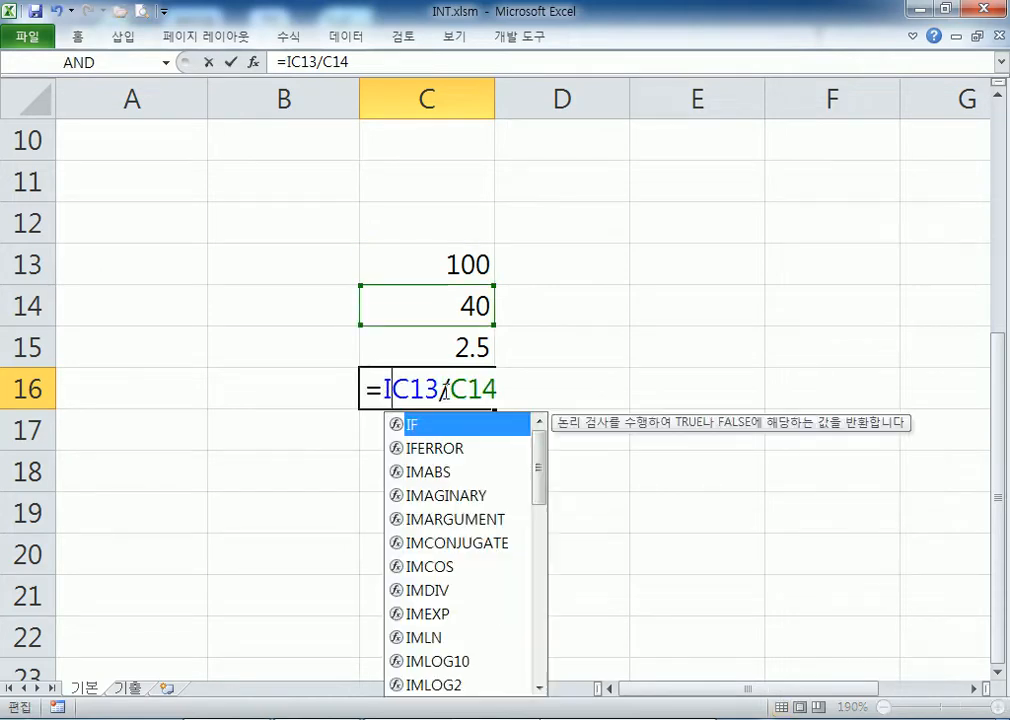
text(T()
key(Return)
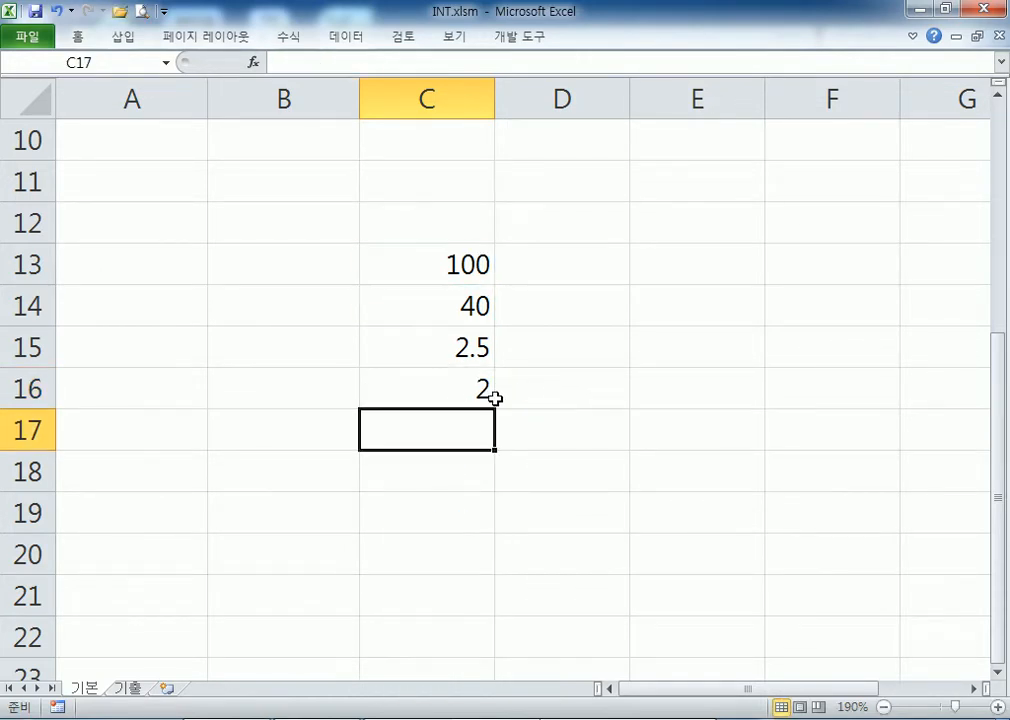
click(449, 396)
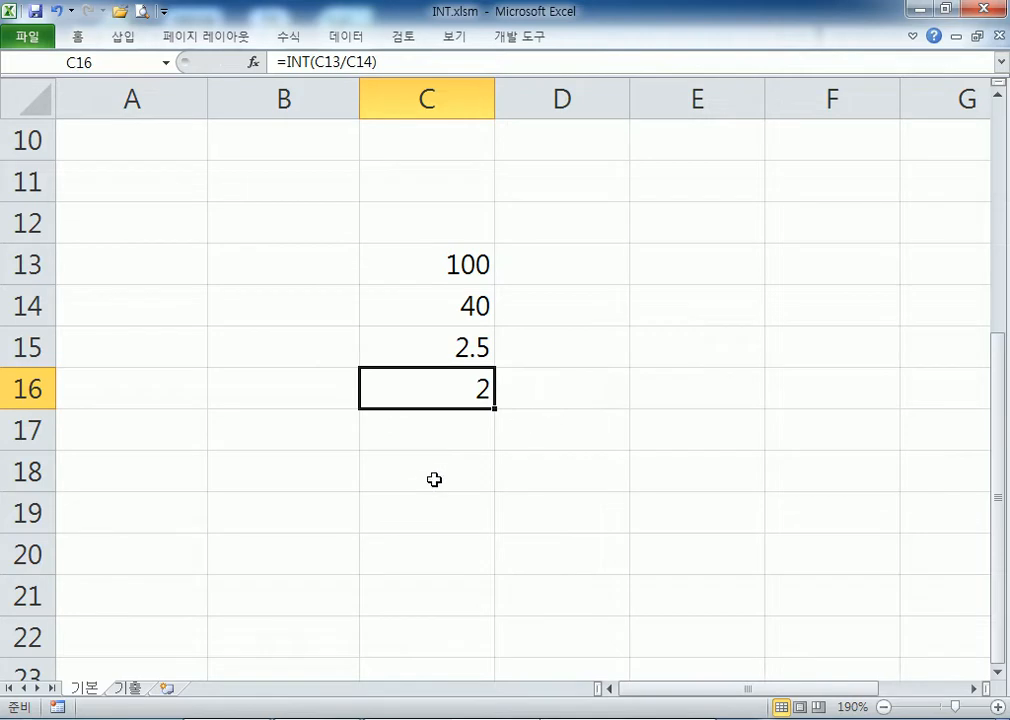
Step: Try the remainder calculation =100-40*2 in C17 and clear the cell
click(444, 264)
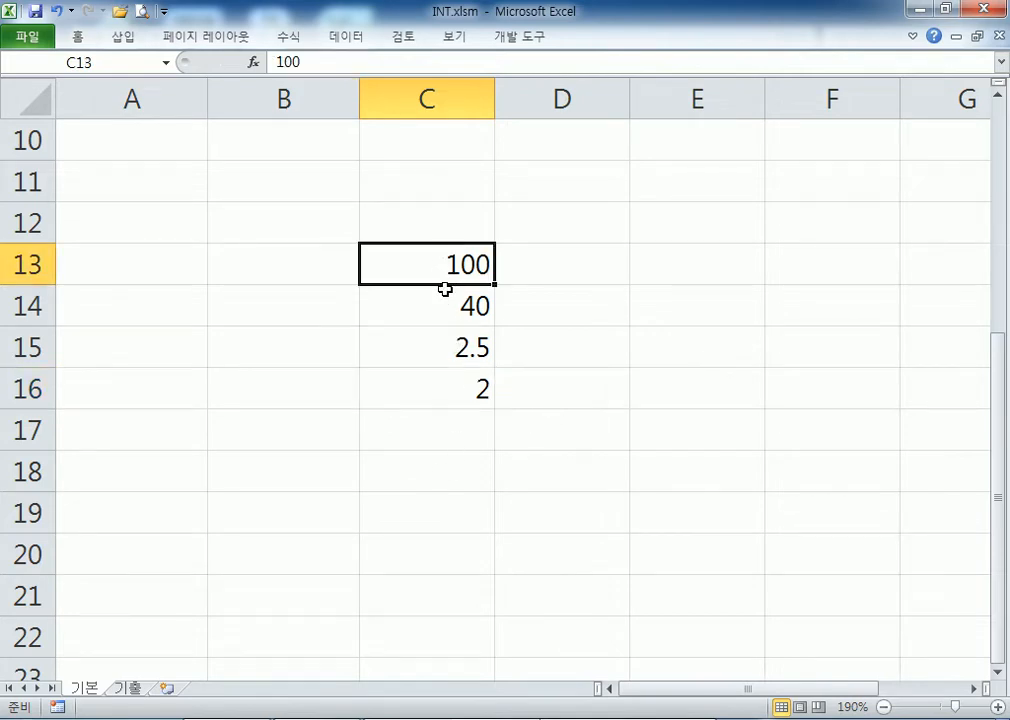
click(442, 307)
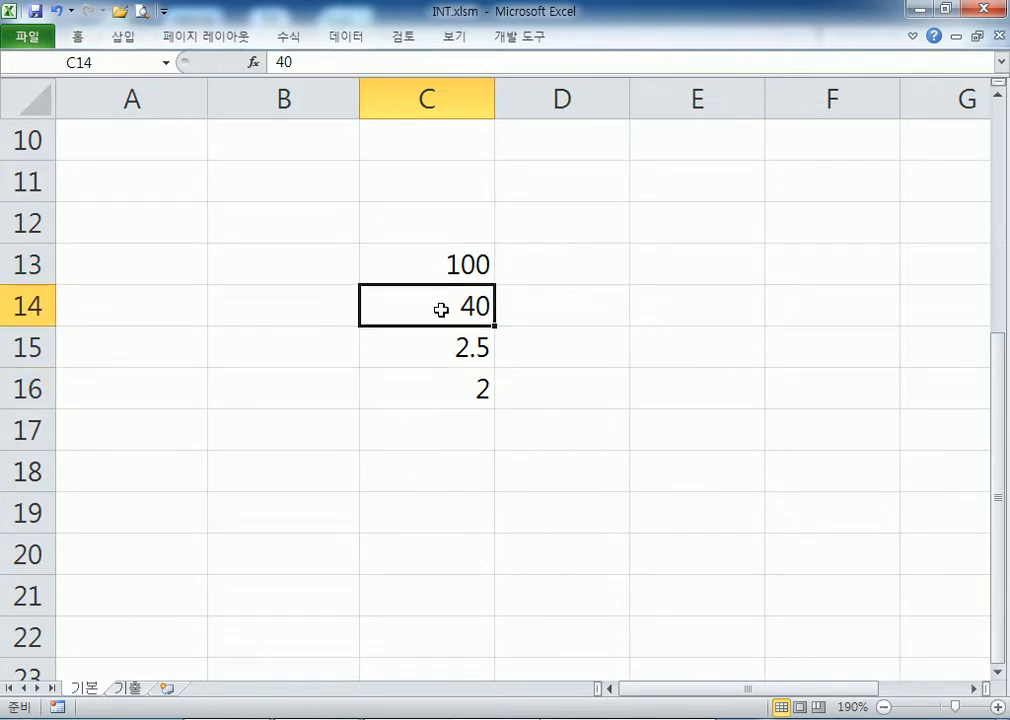
click(441, 386)
click(441, 428)
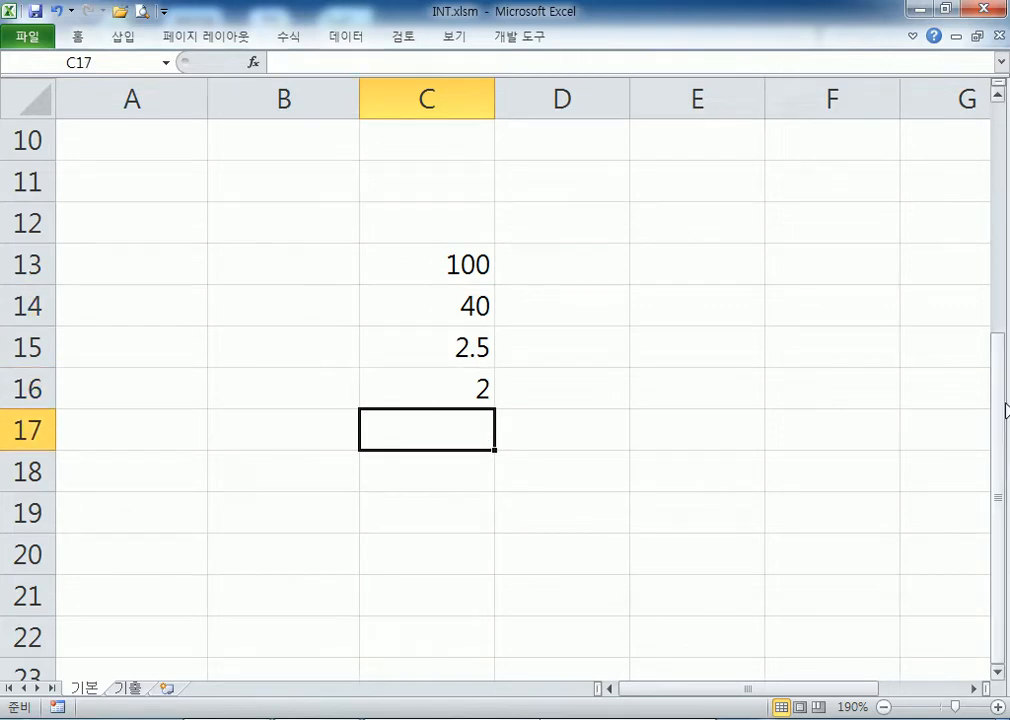
text(=100-)
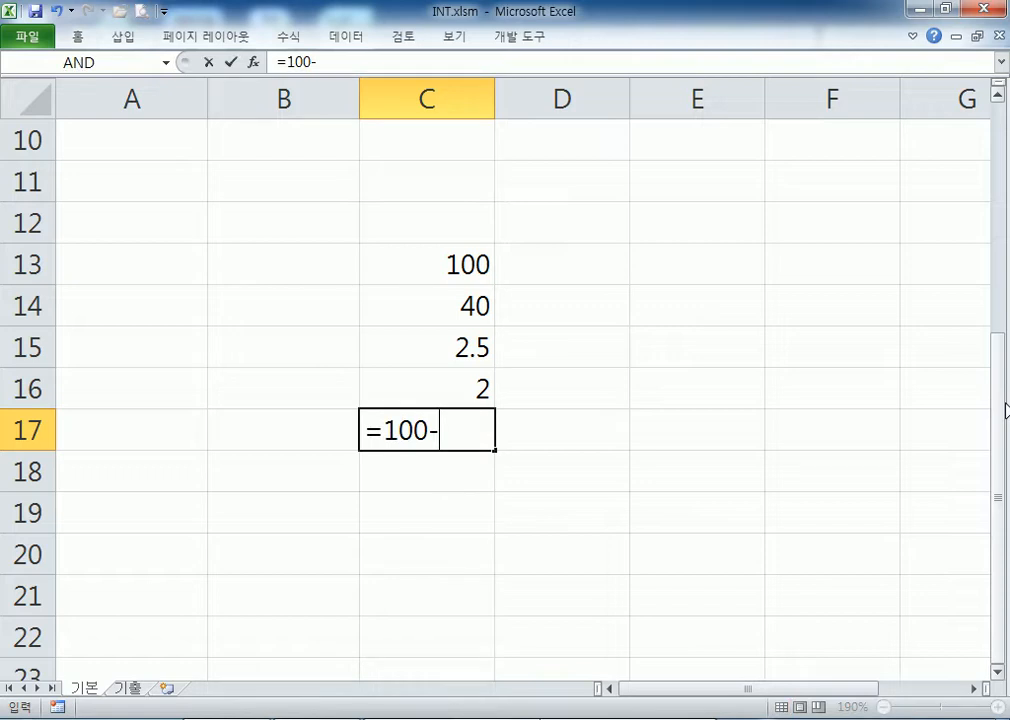
text(40*2)
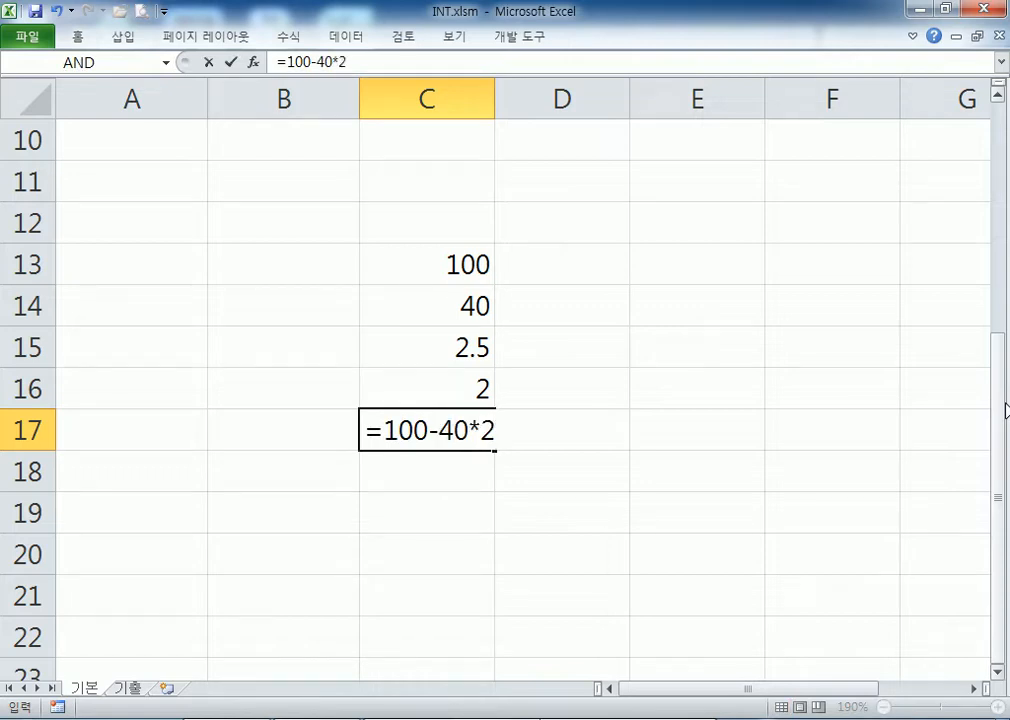
key(Return)
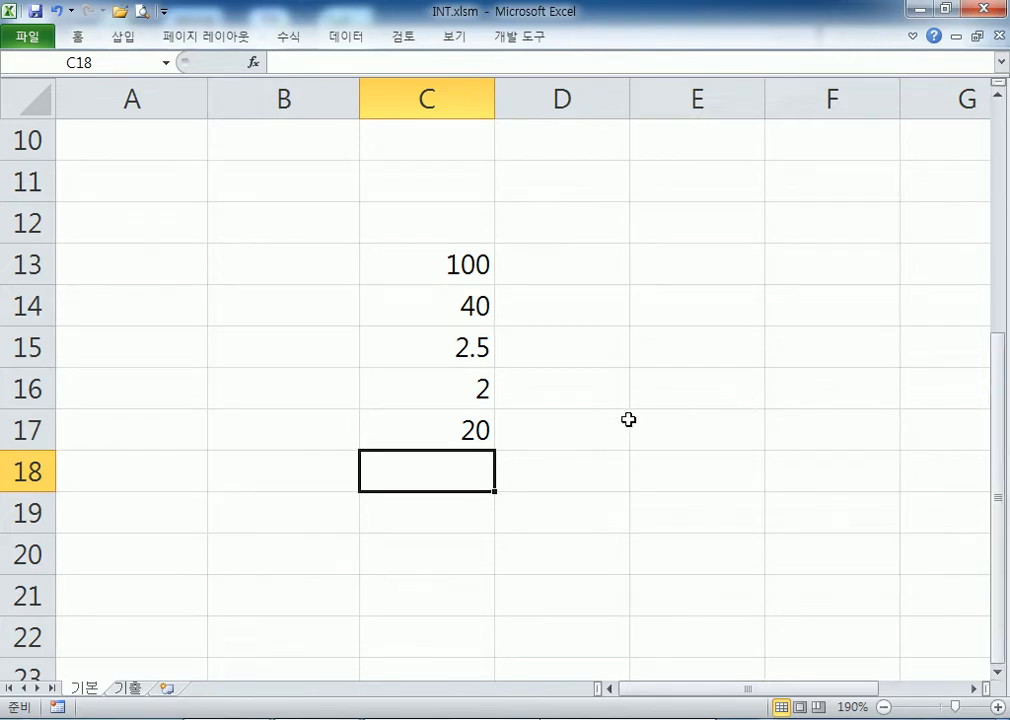
click(441, 436)
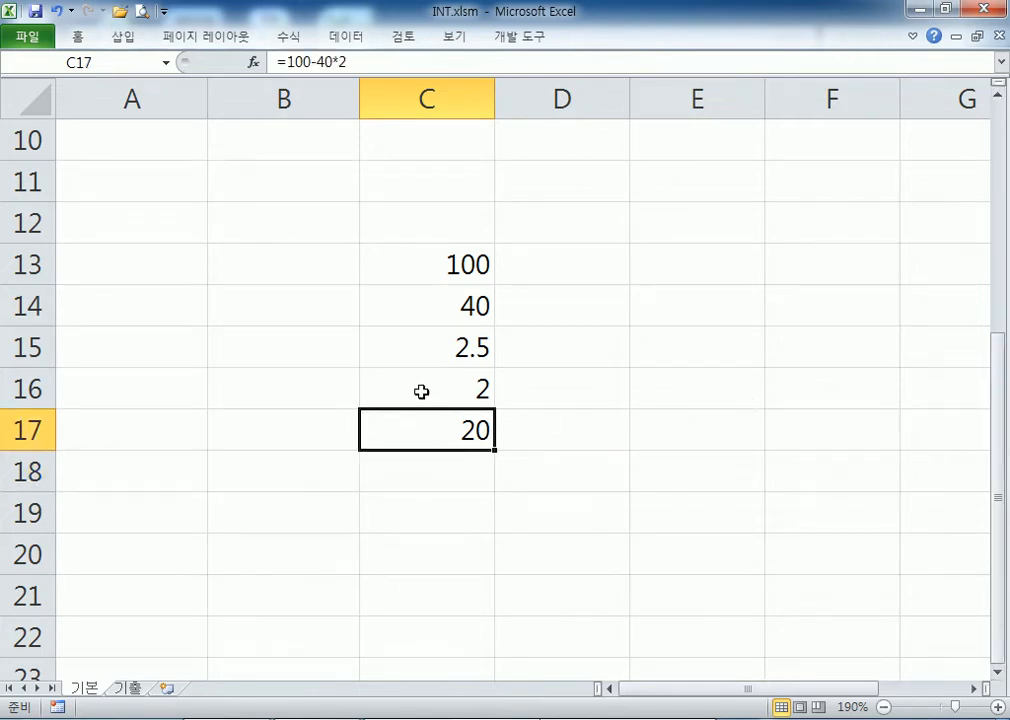
key(Delete)
Step: Calculate the remainder in C17 with cell references, using the formula =C13-C14*C16
click(438, 346)
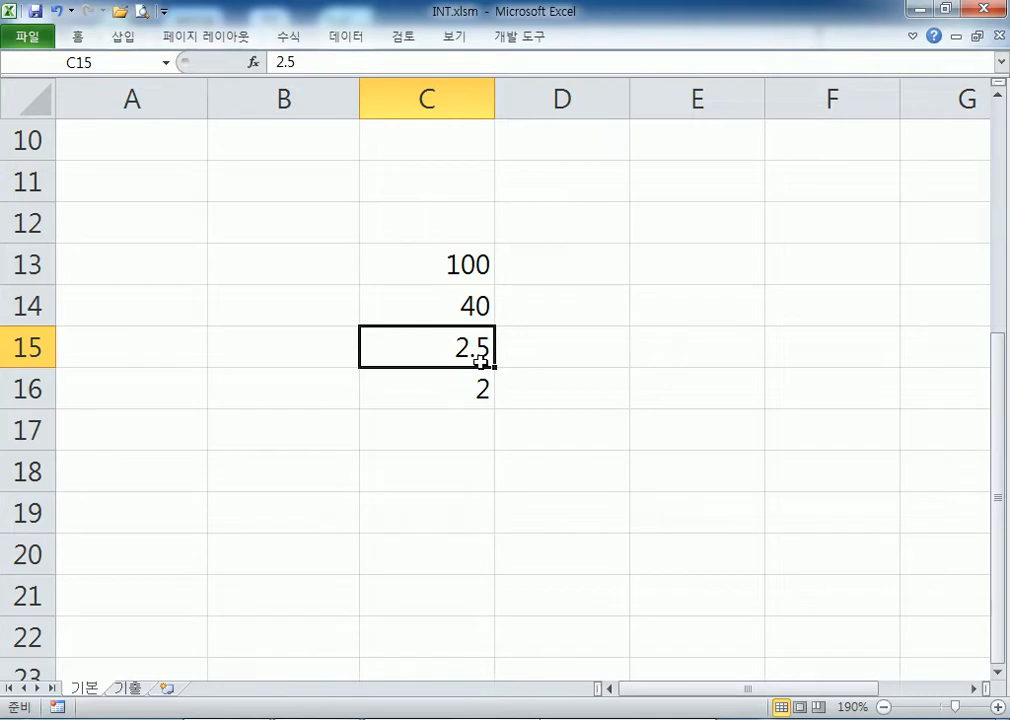
click(461, 421)
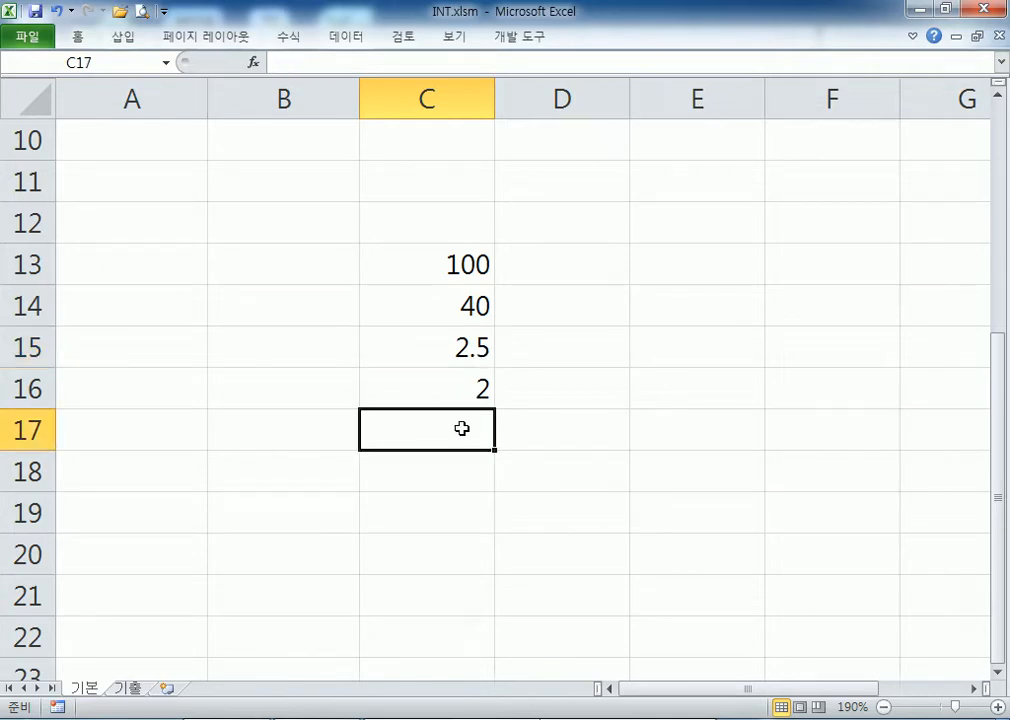
text(=)
click(444, 270)
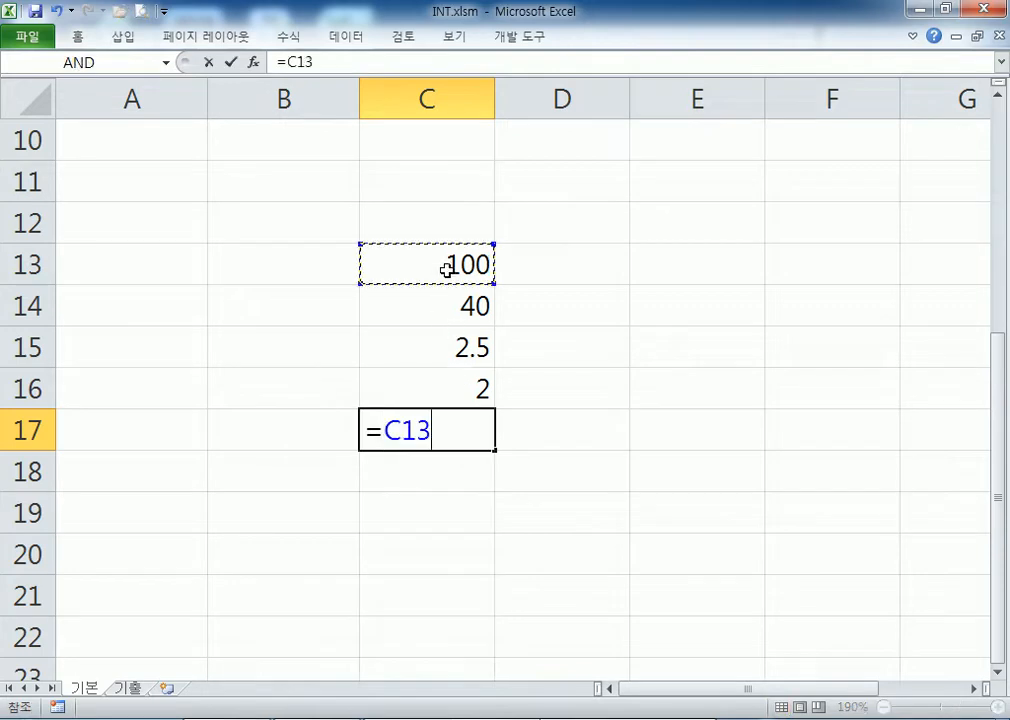
text(-)
click(435, 313)
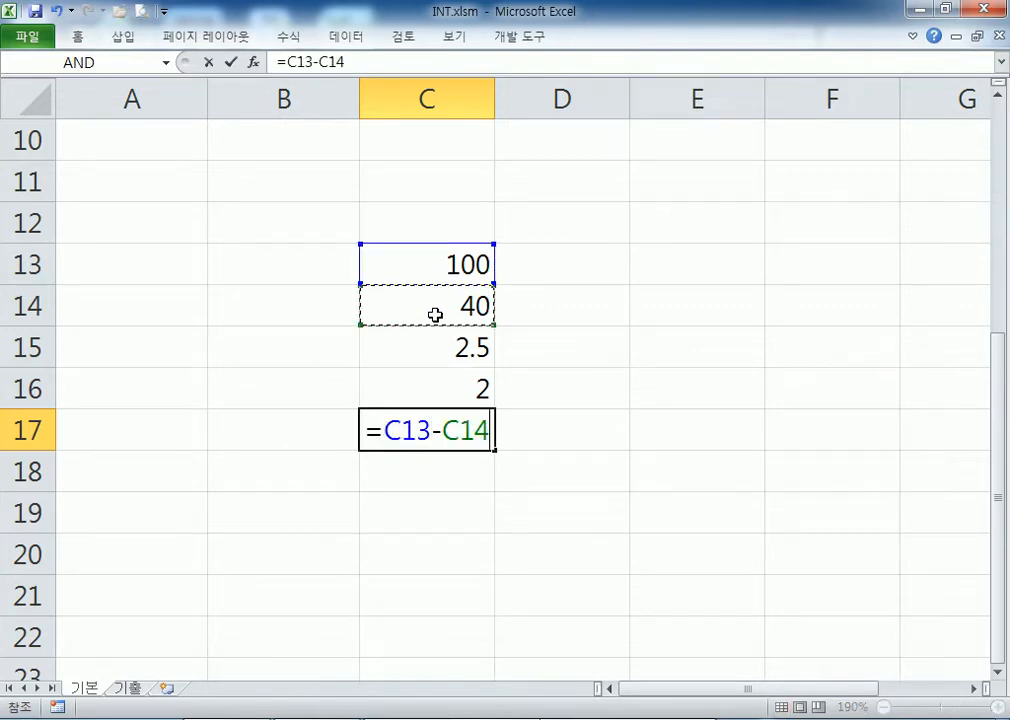
text(*)
click(450, 383)
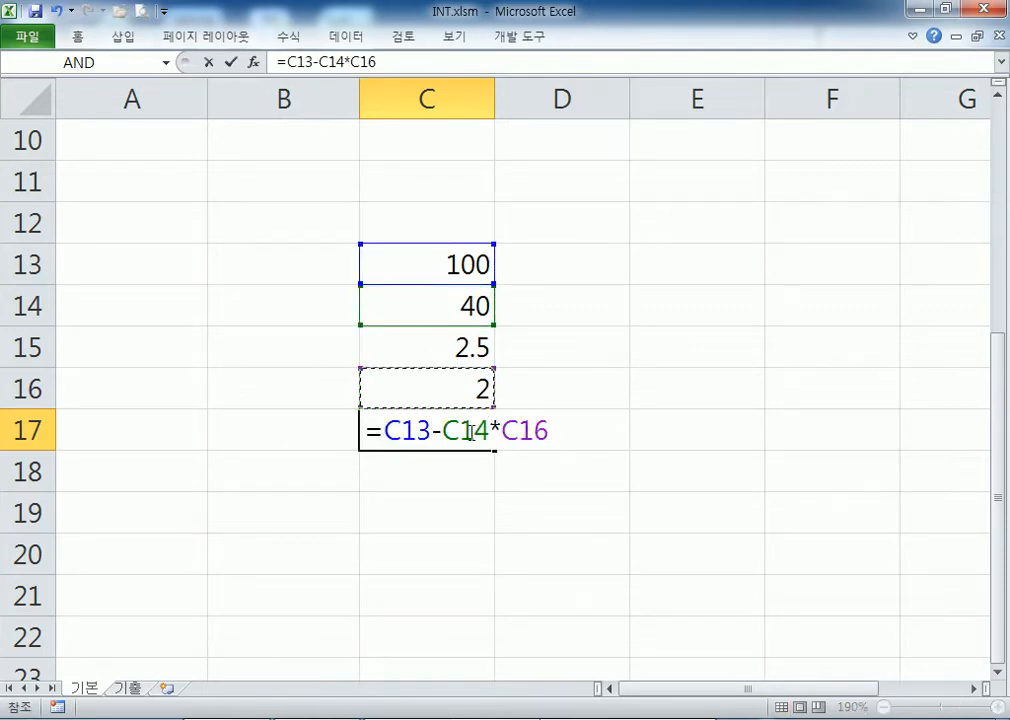
key(Return)
Step: Calculate the same remainder in C18 with the formula =MOD(C13,C14)
text(=)
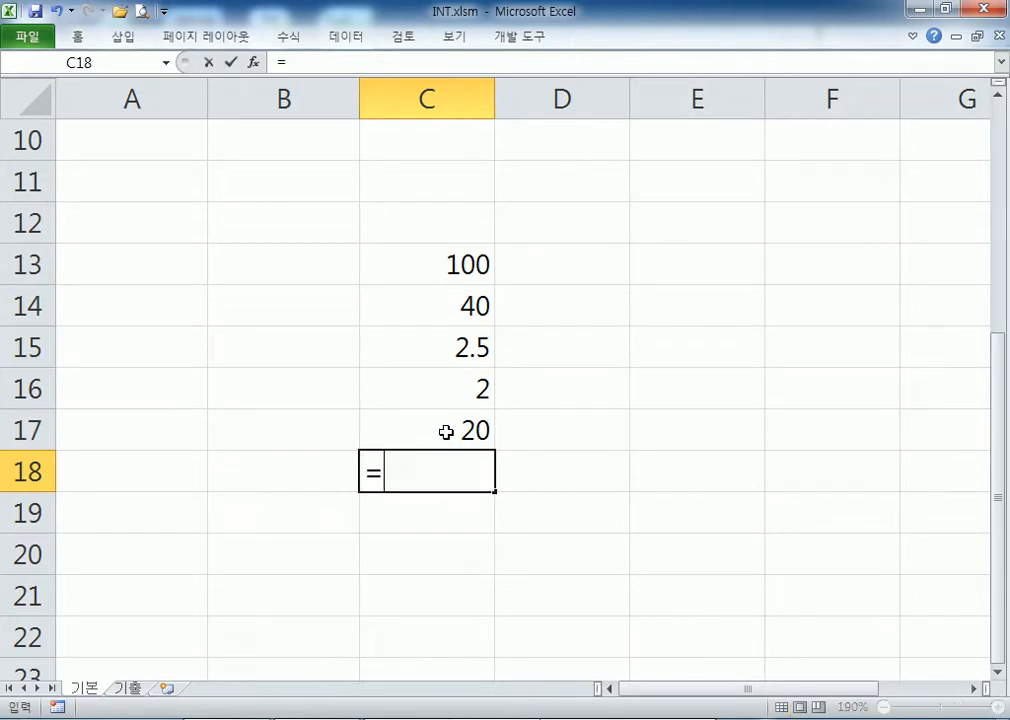
text(MOD()
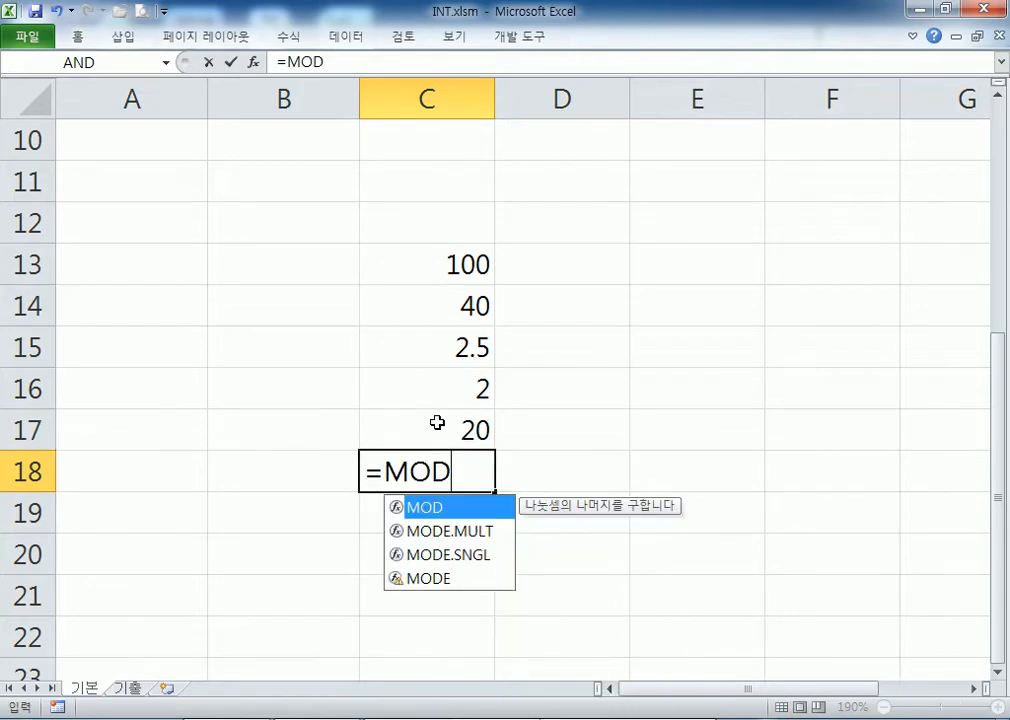
click(456, 284)
text(,)
click(451, 318)
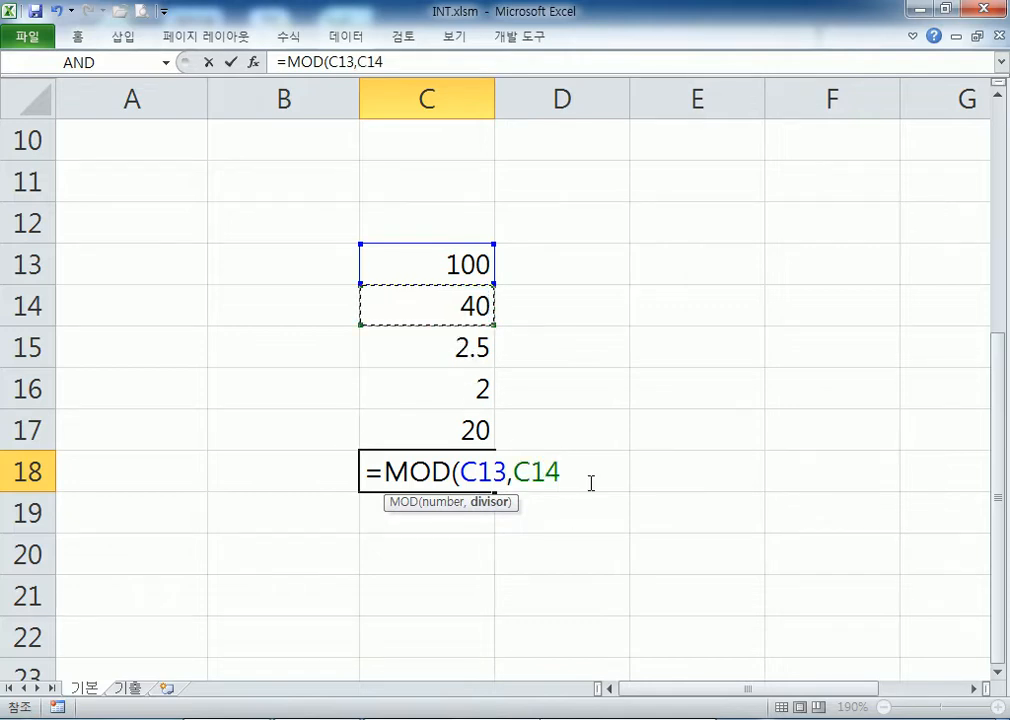
key(Return)
Step: Compare the MOD remainder formula in C18 with the cell-reference remainder formula in C17
key(Up)
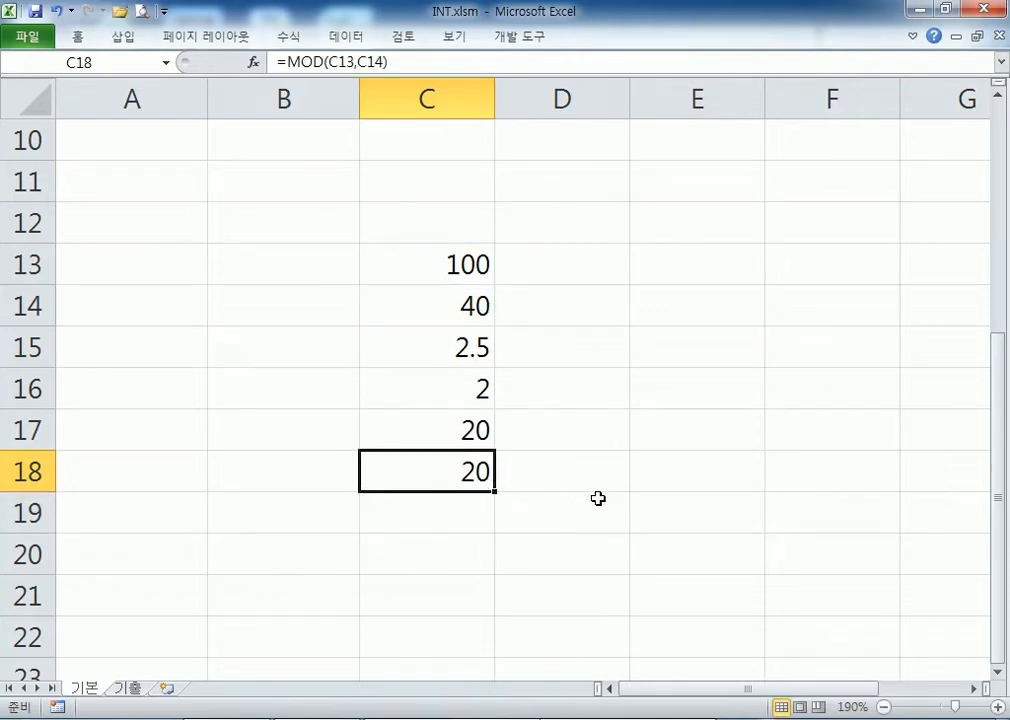
key(F2)
key(Escape)
key(Up)
key(F2)
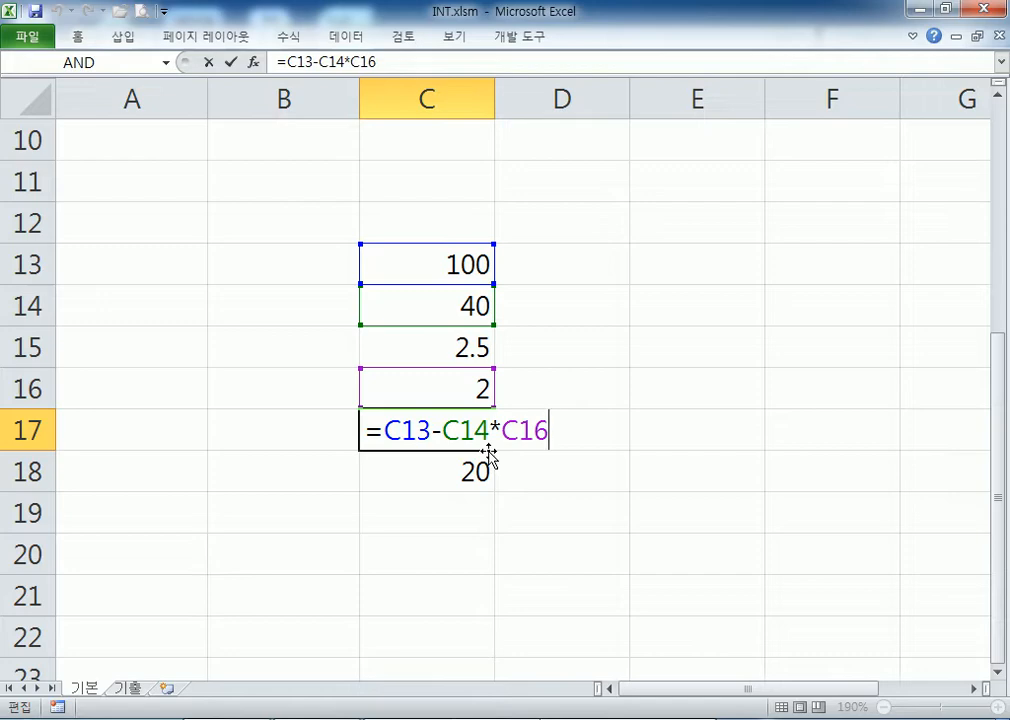
key(Escape)
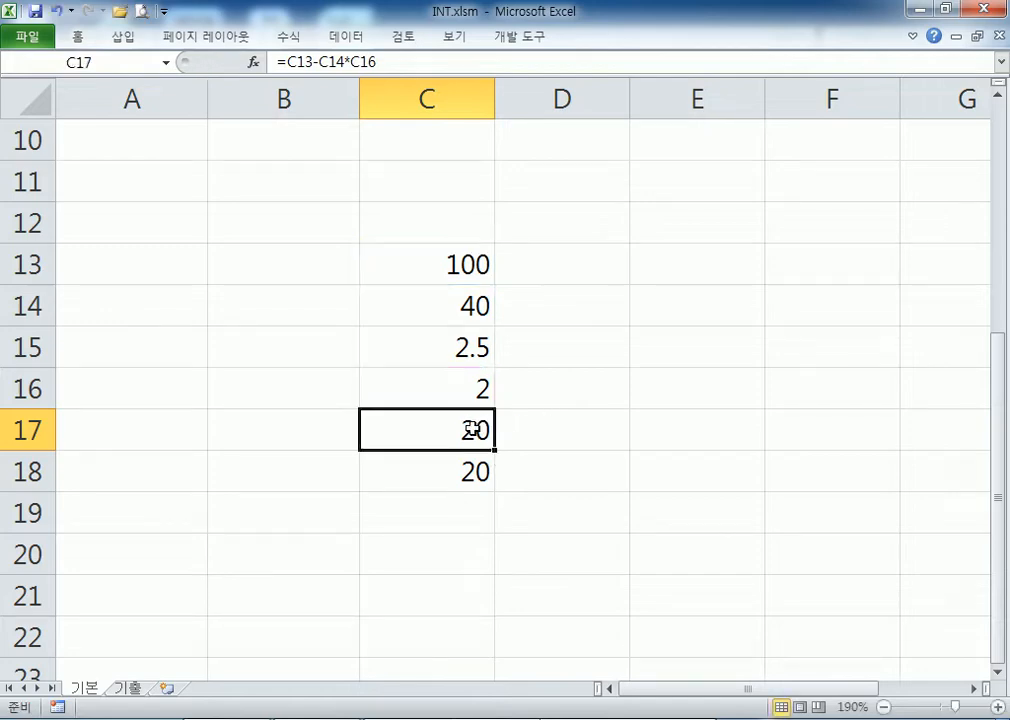
Step: Compare the INT quotient formula in C16 with the MOD remainder formula in C18
click(424, 393)
click(421, 463)
click(412, 404)
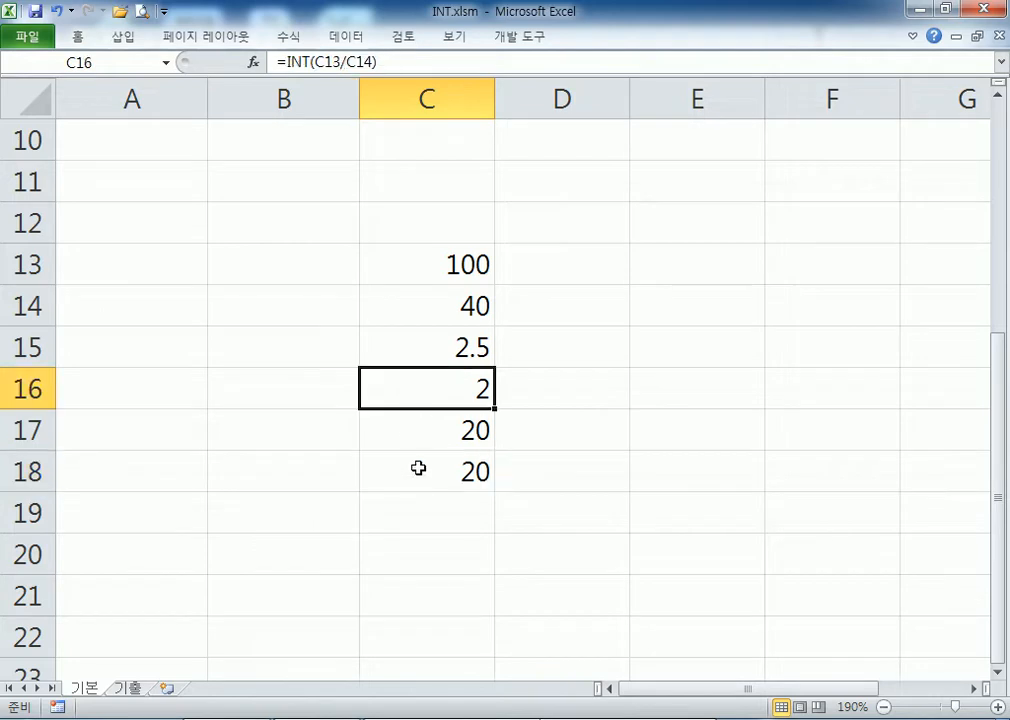
click(419, 467)
click(421, 396)
double_click(463, 384)
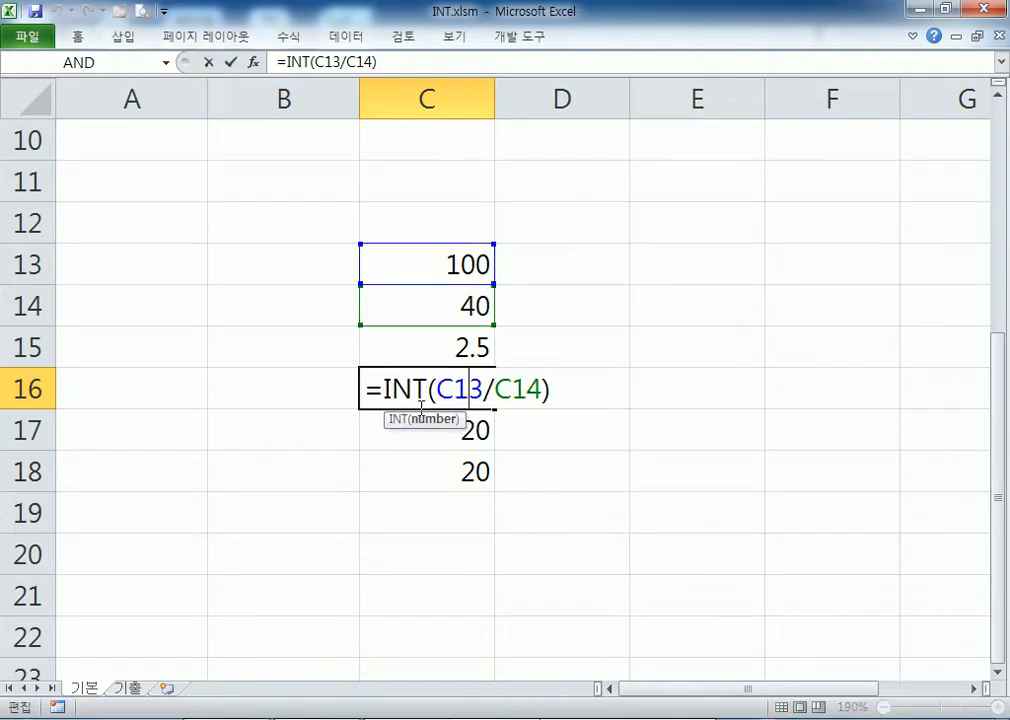
click(422, 463)
key(F2)
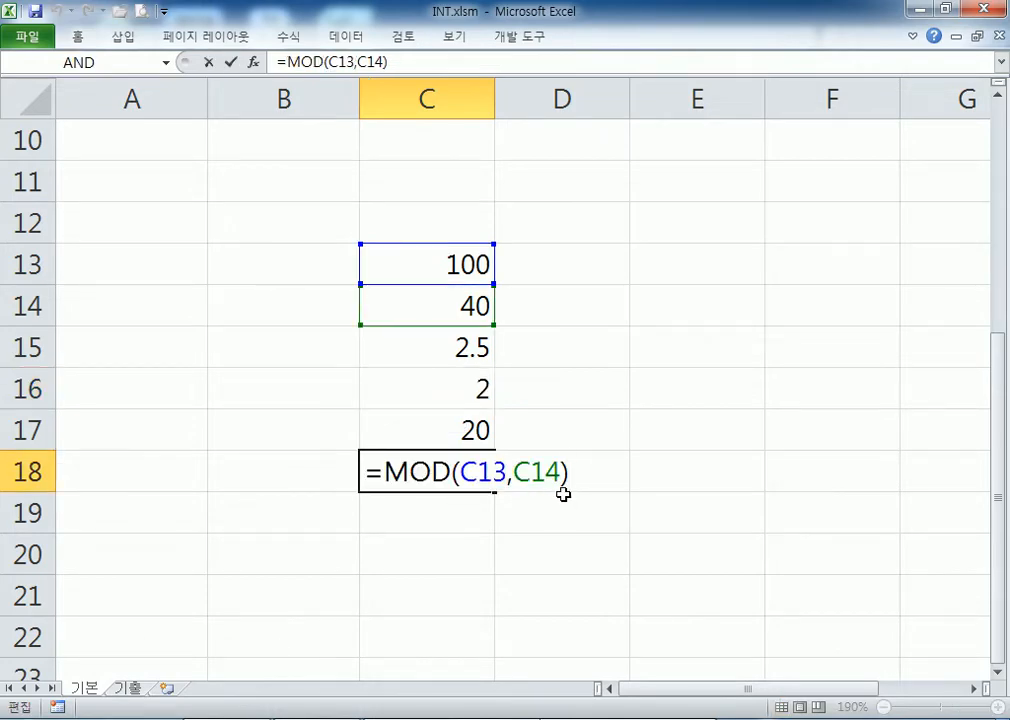
key(ctrl+Return)
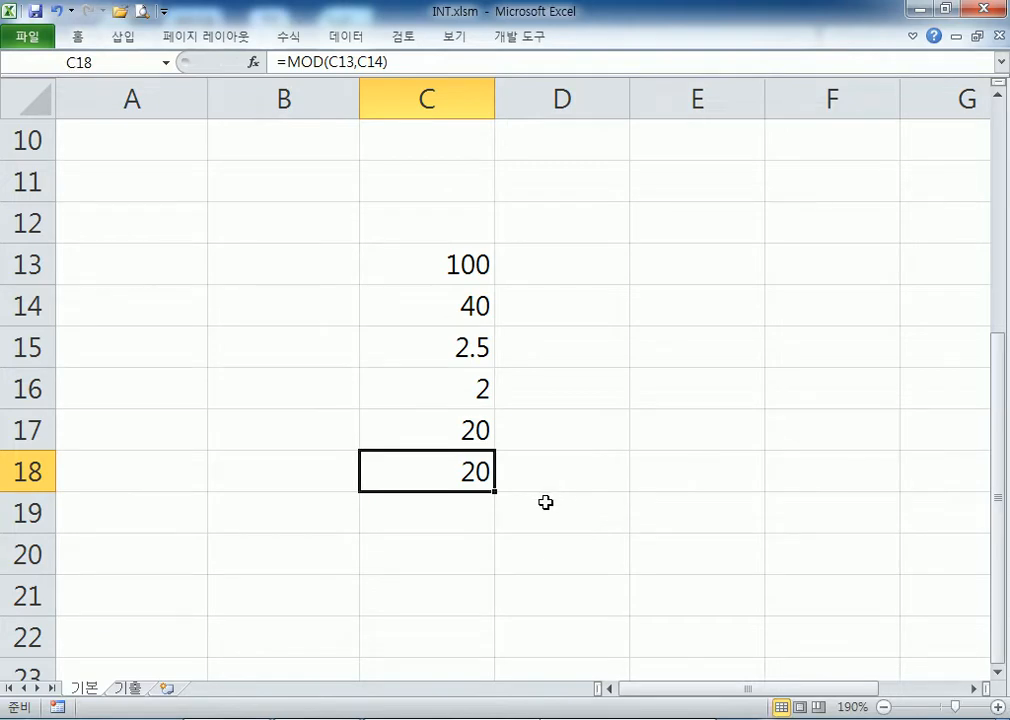
Step: Enter the heading "* 평균 계산" in B28, in the empty area below the remainder example
scroll(545, 502, up, 1)
scroll(545, 502, down, 1)
scroll(588, 408, down, 5)
click(352, 272)
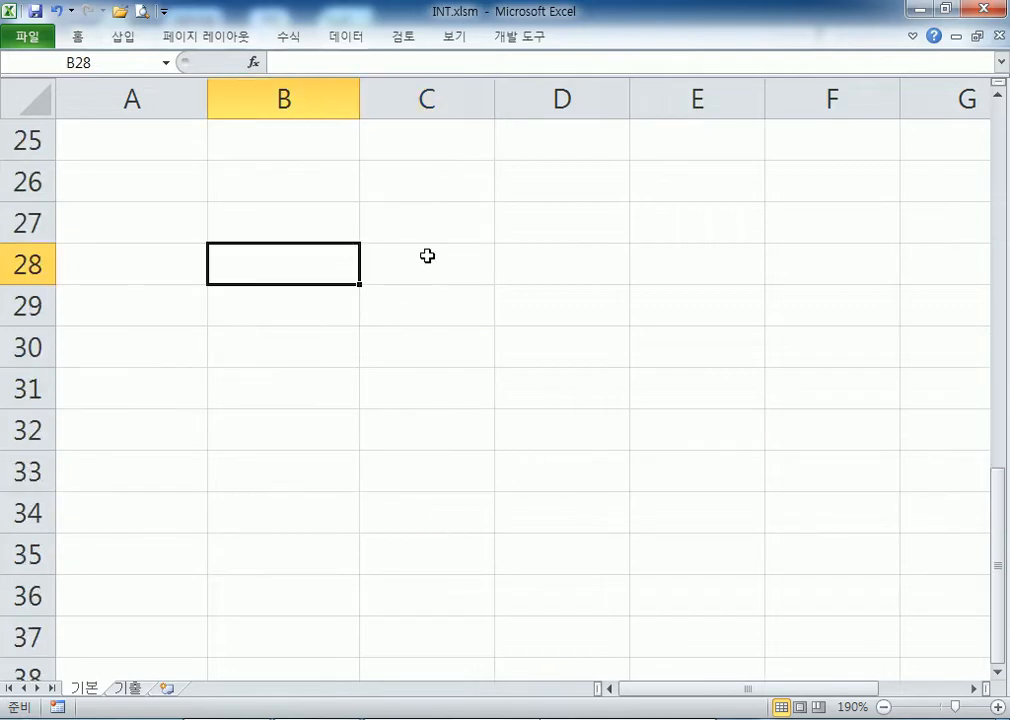
text(* VUDR)
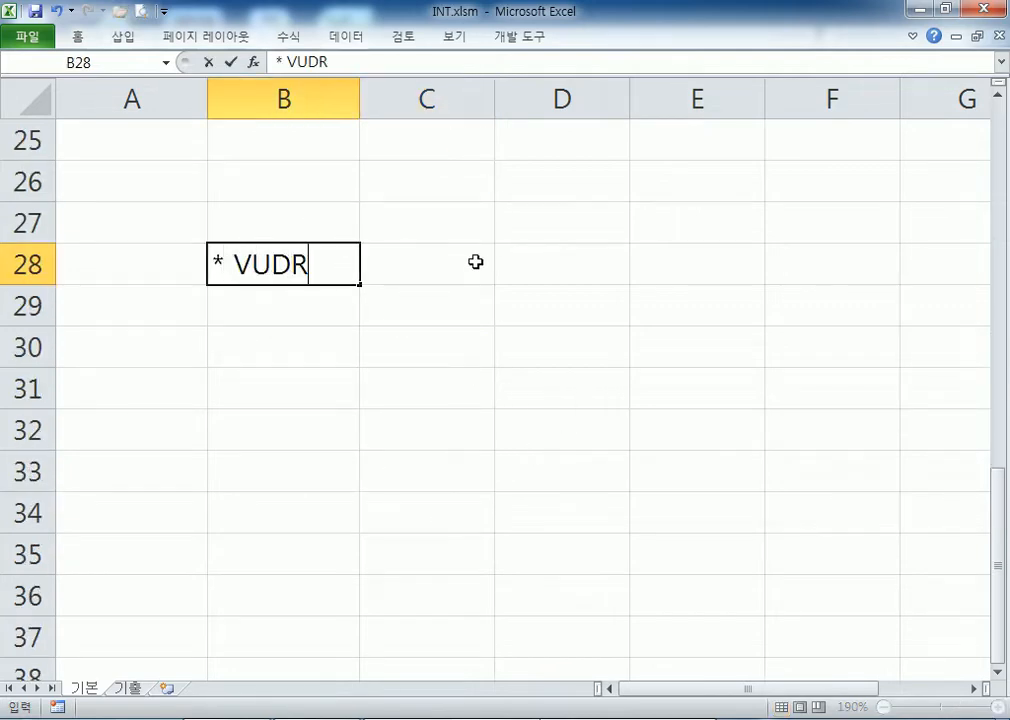
key(BackSpace)
key(BackSpace)
key(BackSpace)
key(BackSpace)
text(평균 계)
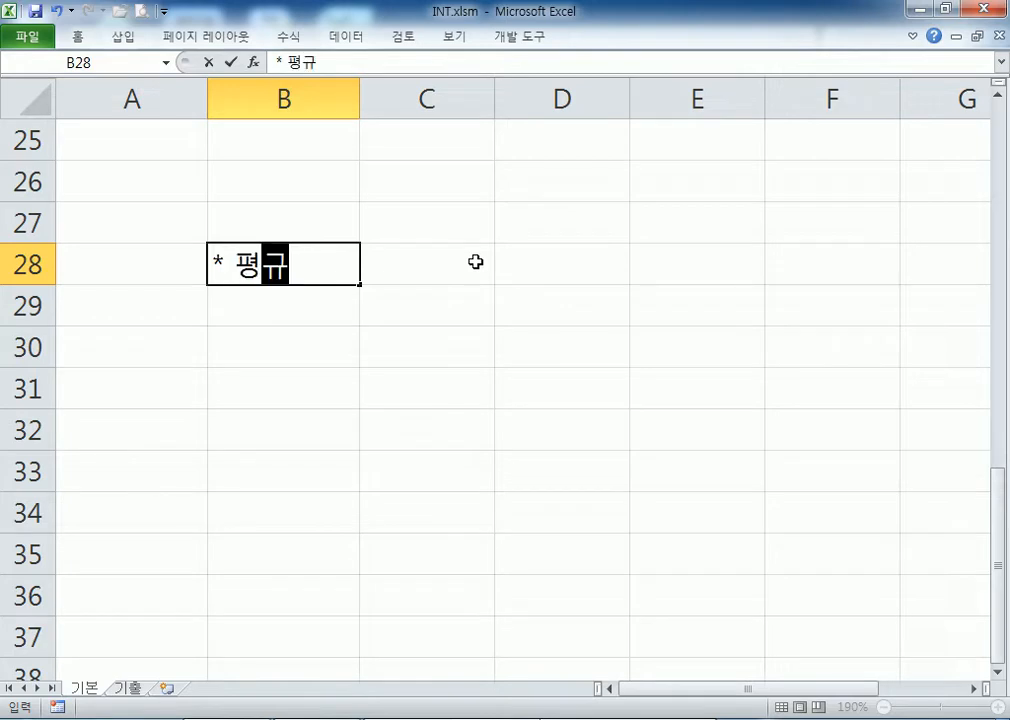
text(산)
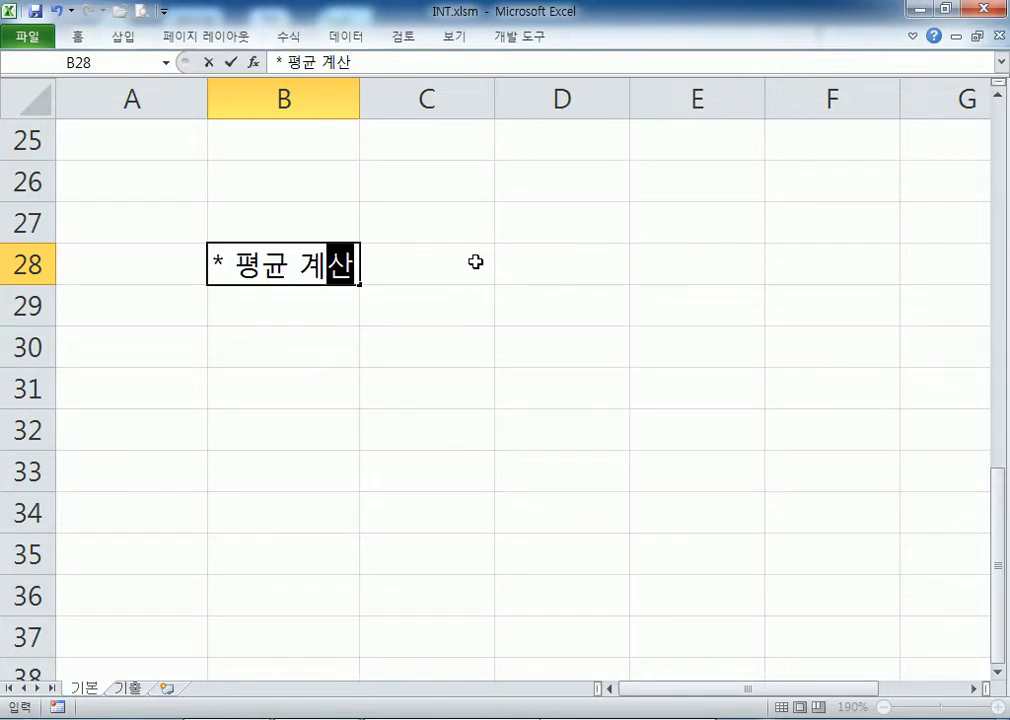
key(Hangul)
key(Return)
Step: Enter the note "SUM 함수" in B29 under the heading
text(SUM)
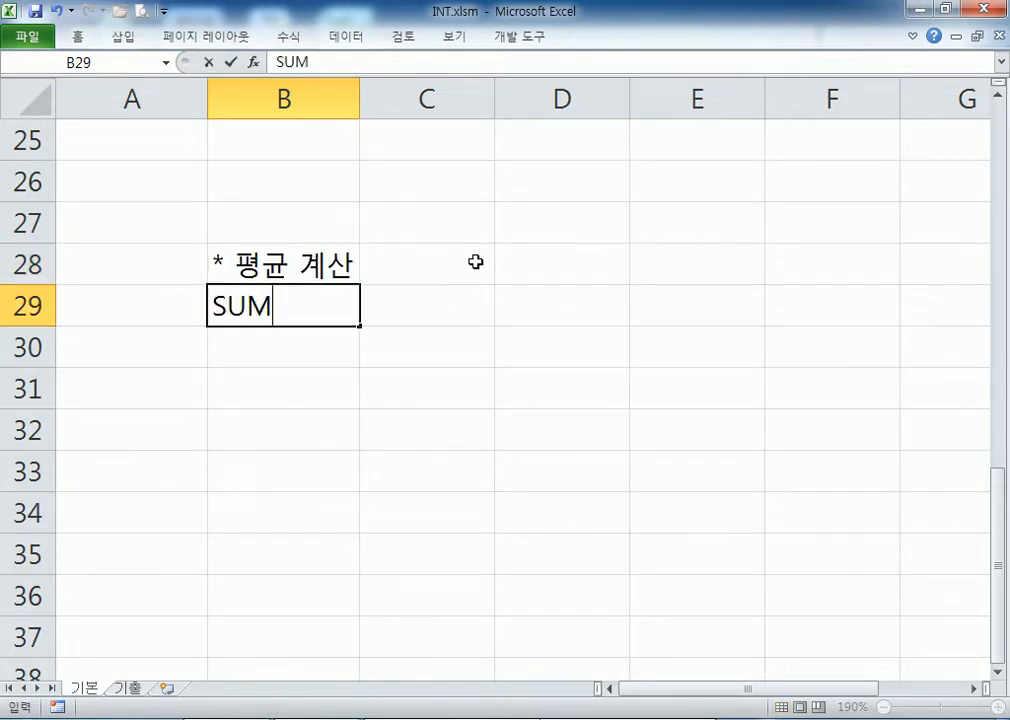
key(Hangul)
text(함수)
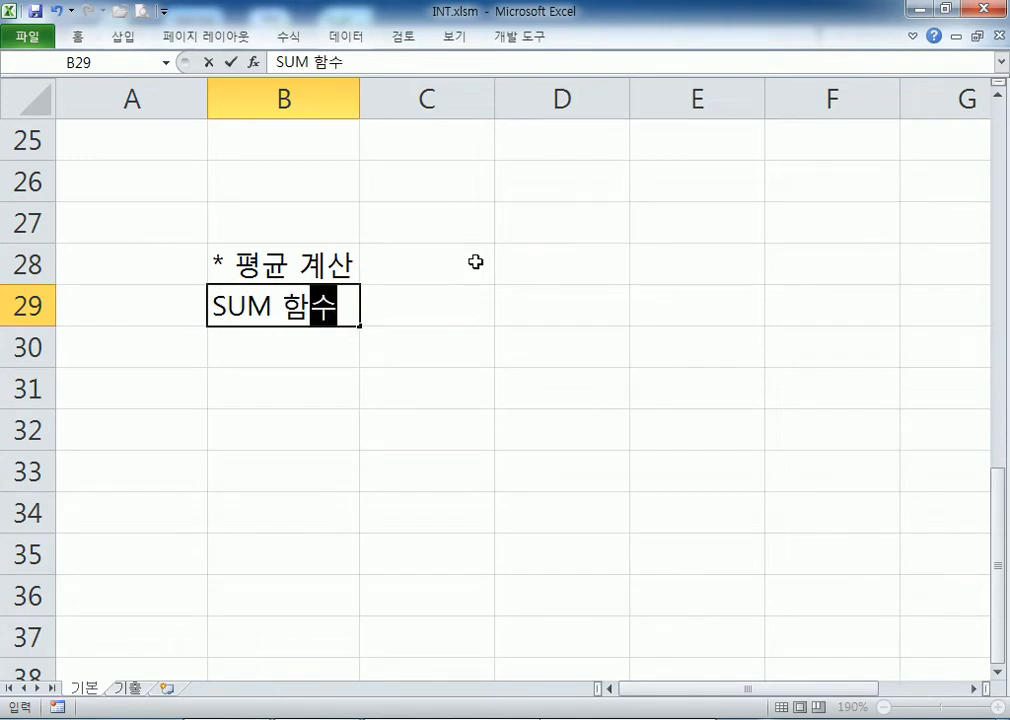
key(Return)
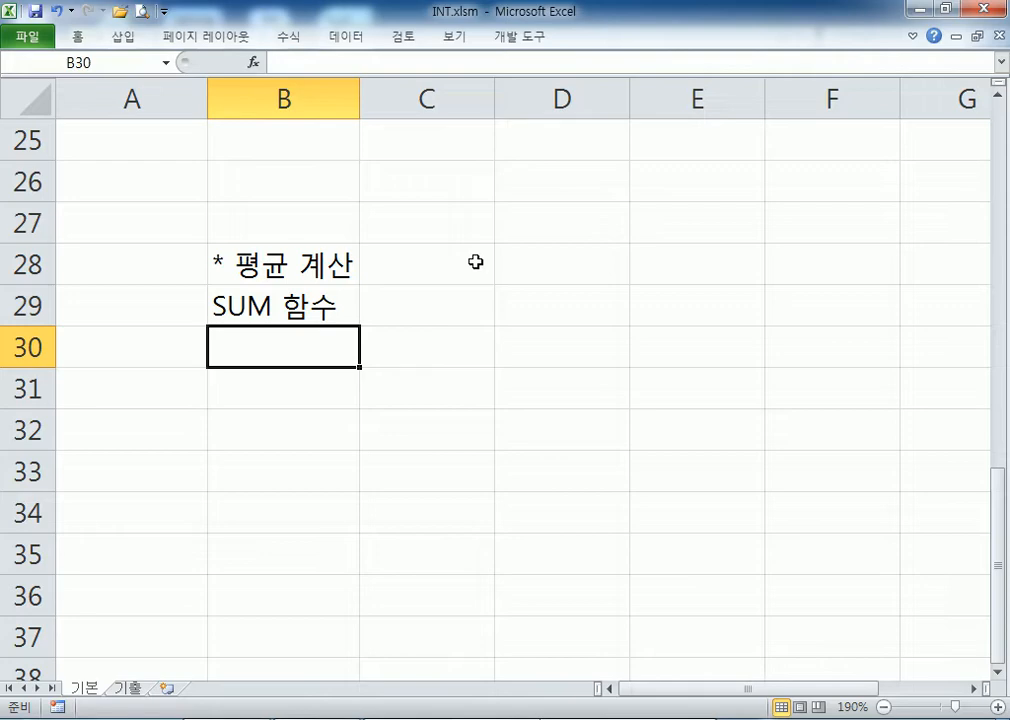
key(Up)
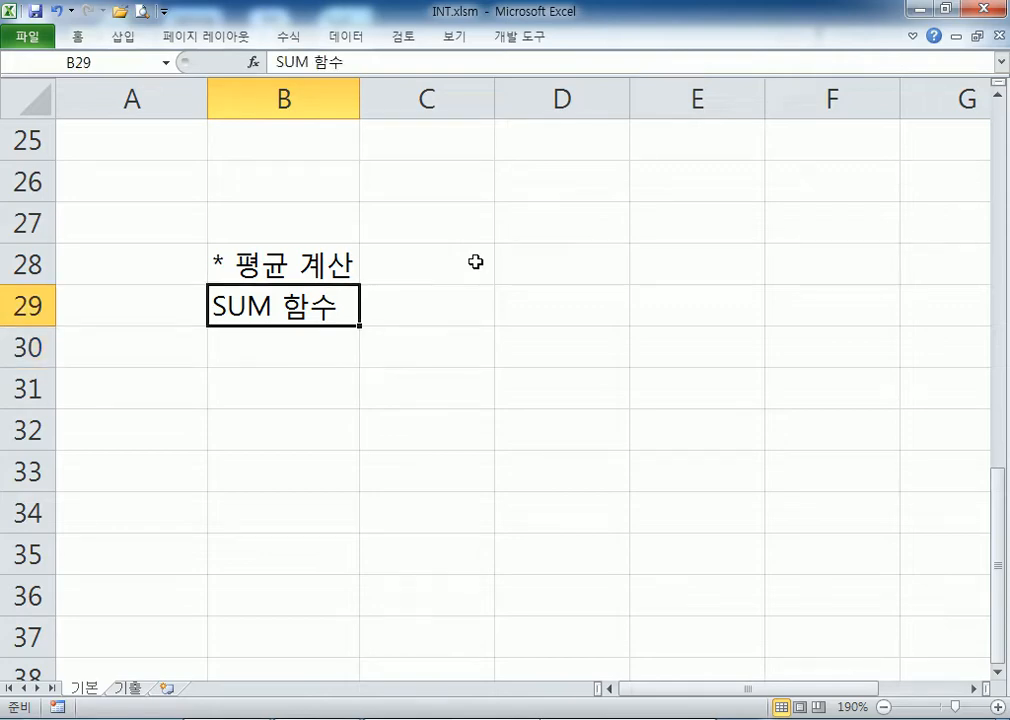
key(F2)
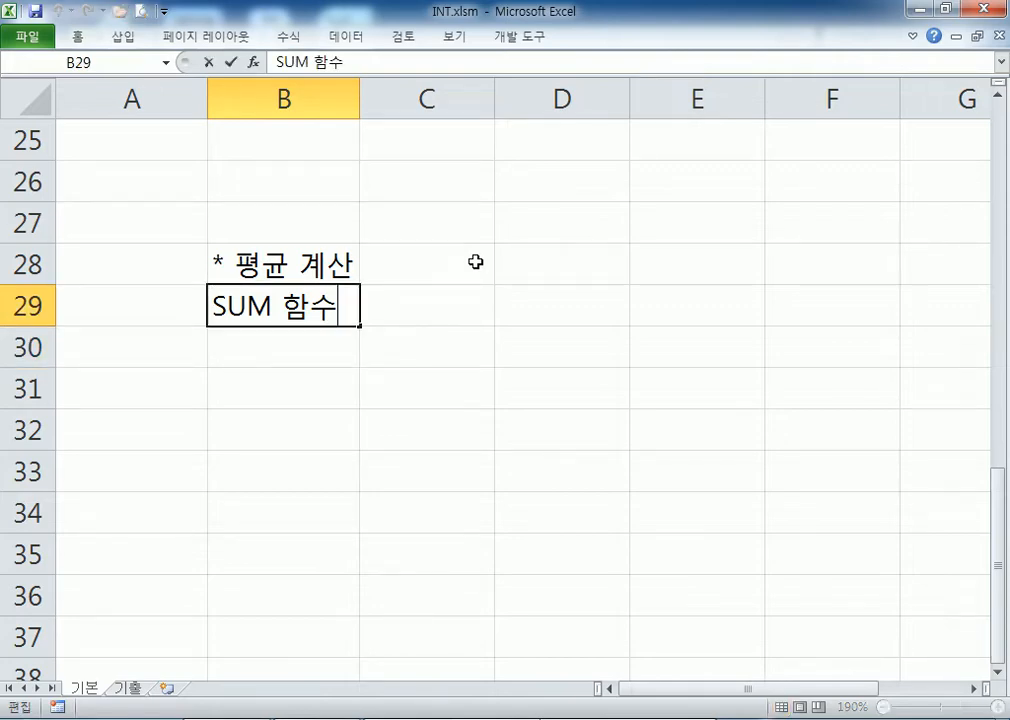
key(Home)
text(ㅁ)
key(BackSpace)
text(VERAG)
key(Escape)
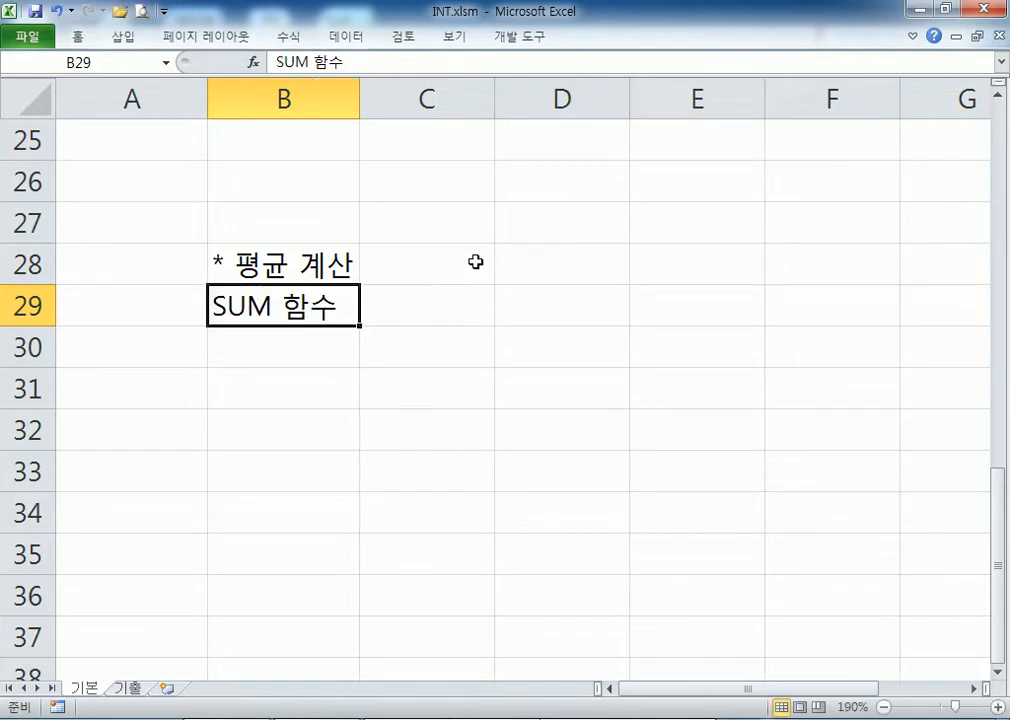
Step: Replace the function name in B29 with AVERAGE so that the note reads "AVERAGE 함수"
key(F2)
key(Home)
key(Delete)
key(Delete)
key(Delete)
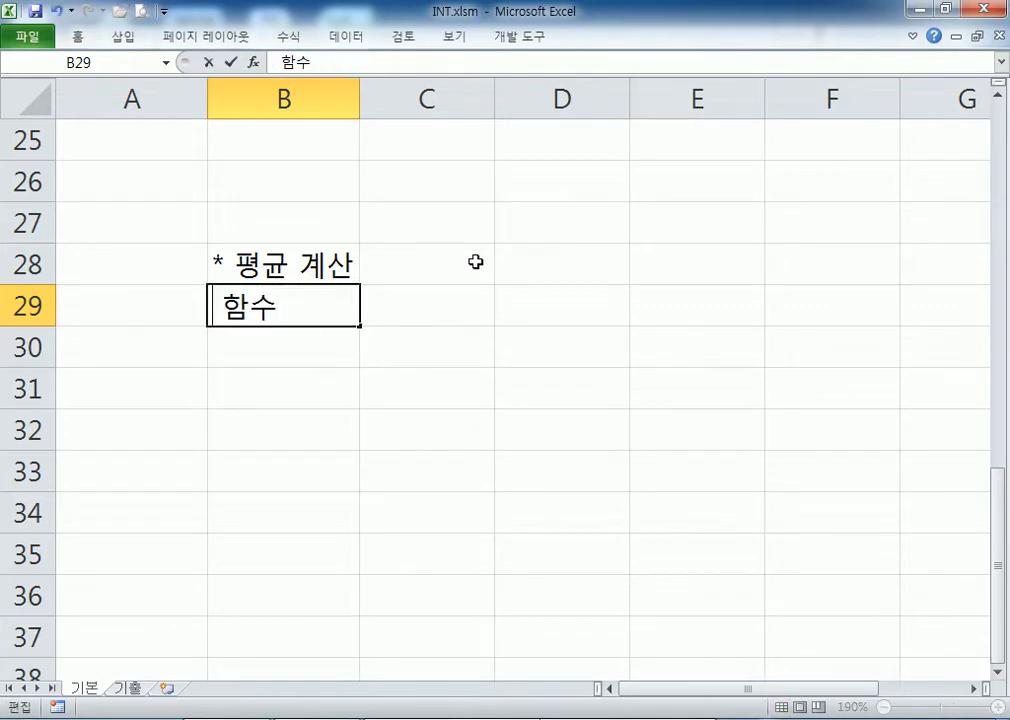
text(AVERAGE)
key(Return)
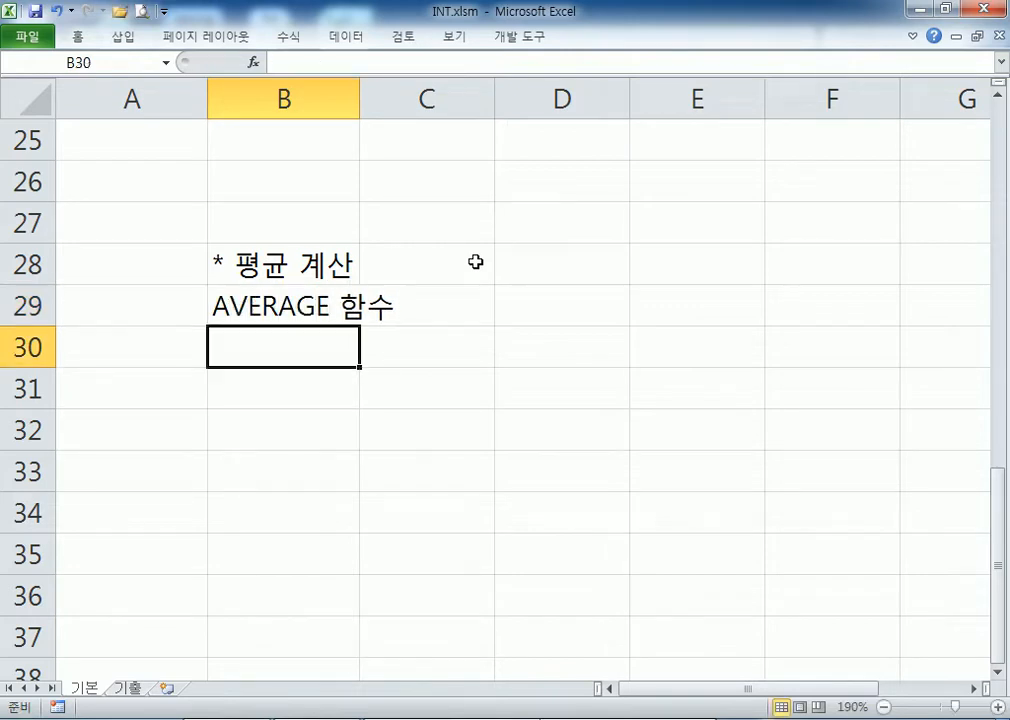
Step: Enter the averaging rule "=합계/개수" in B30
text(=)
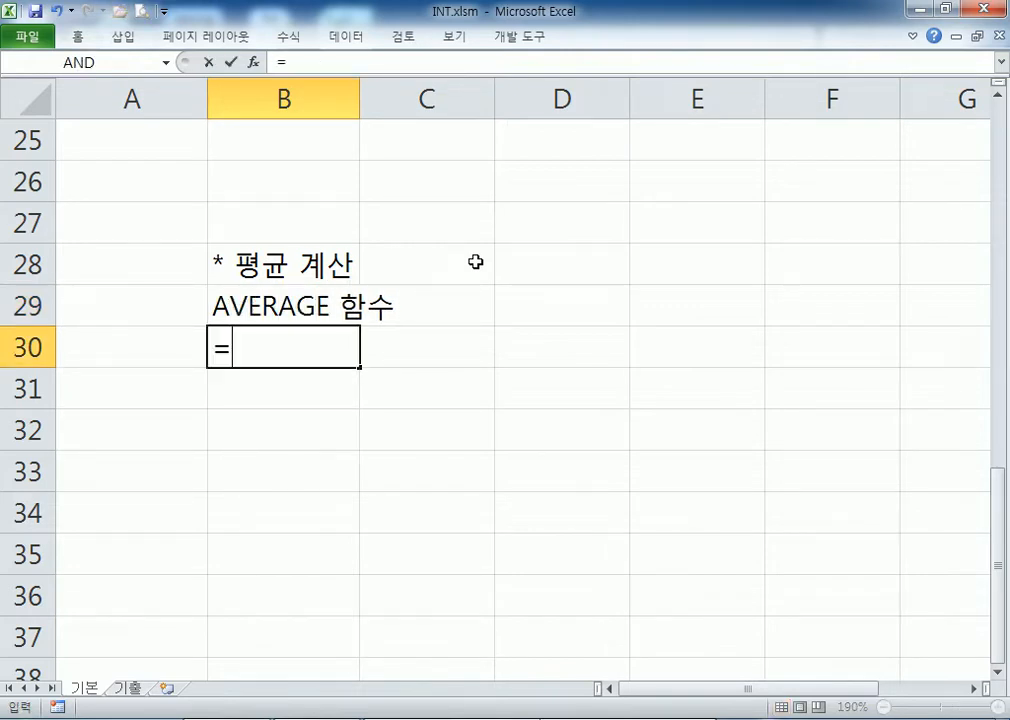
text(합계/개수)
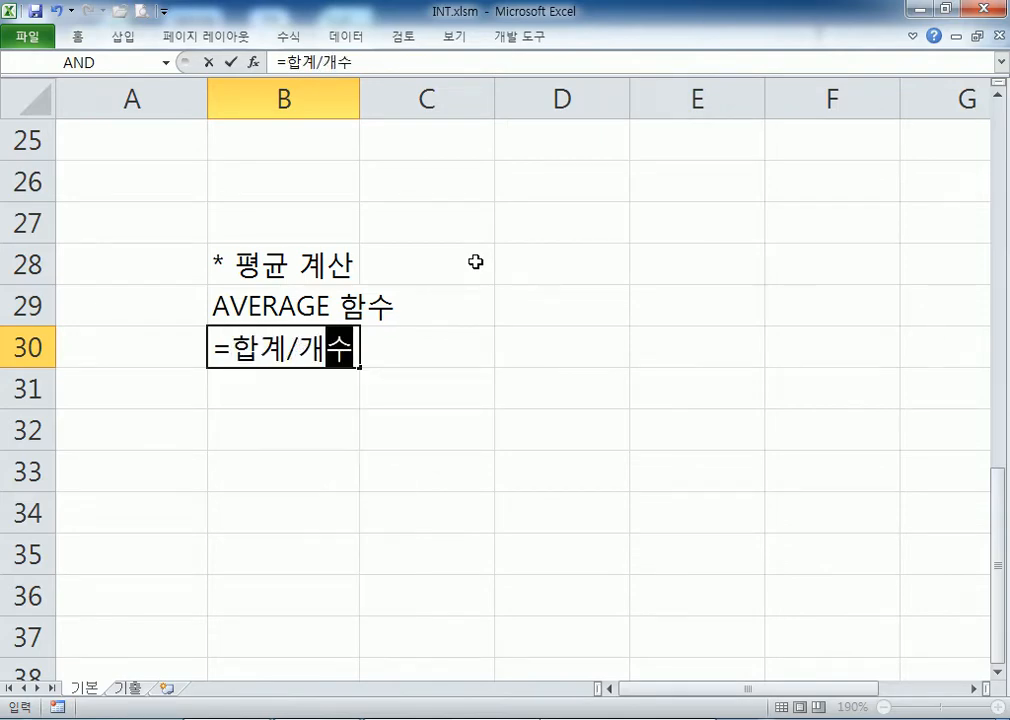
key(Return)
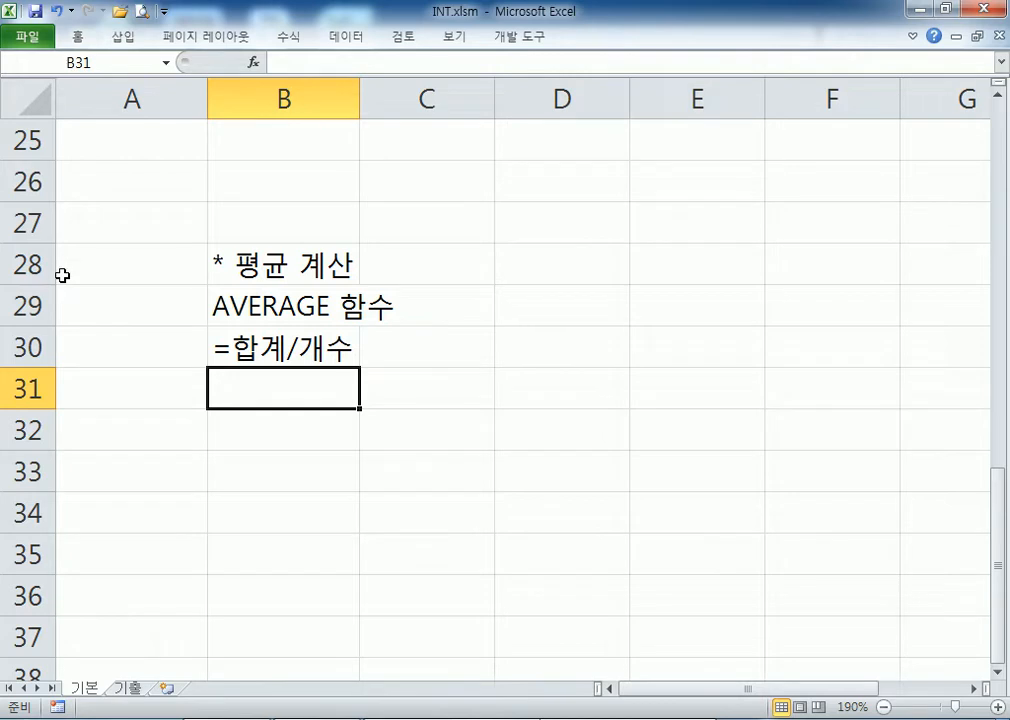
click(288, 347)
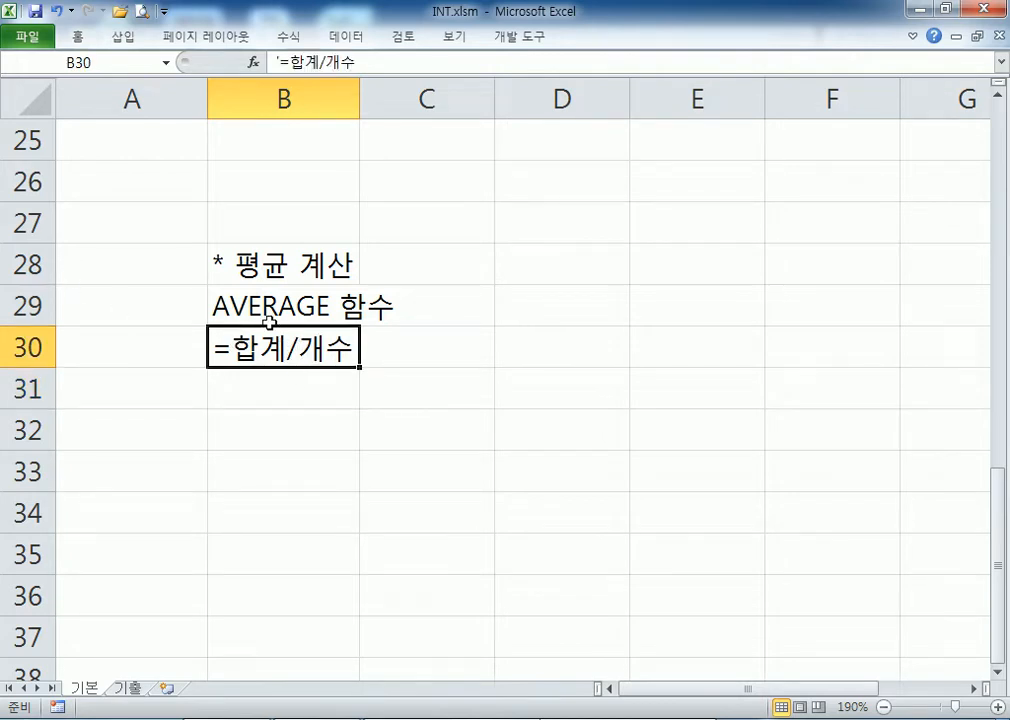
Step: Enter the function names "SUM, COUNT" in B31 below the averaging rule
click(268, 384)
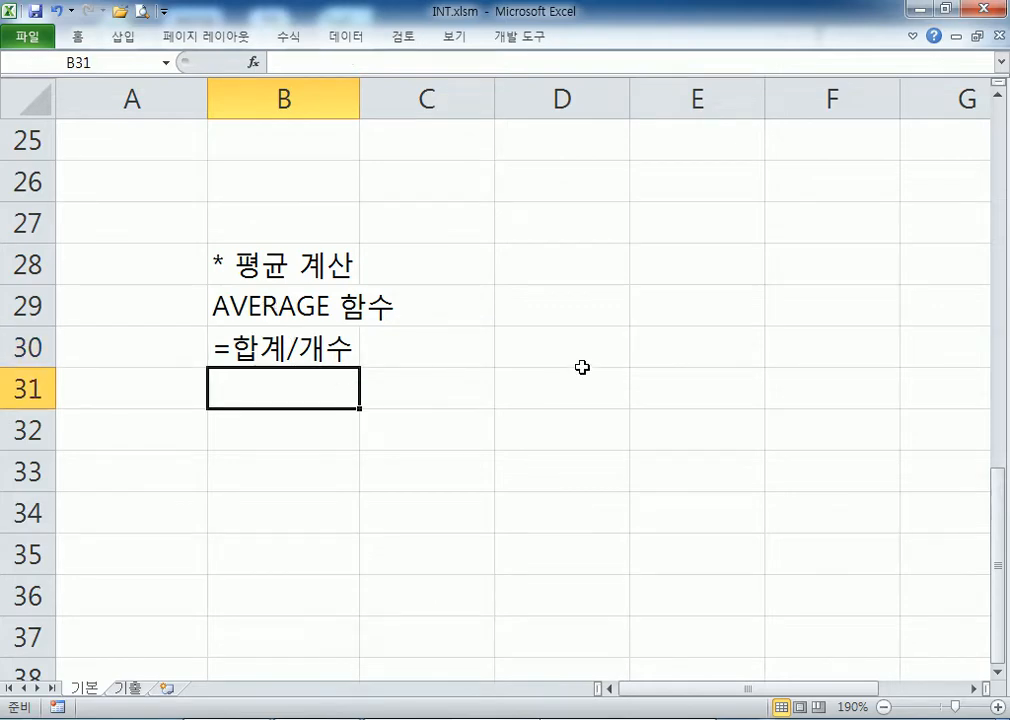
text(녀)
key(BackSpace)
key(Hangul)
text(SUM,)
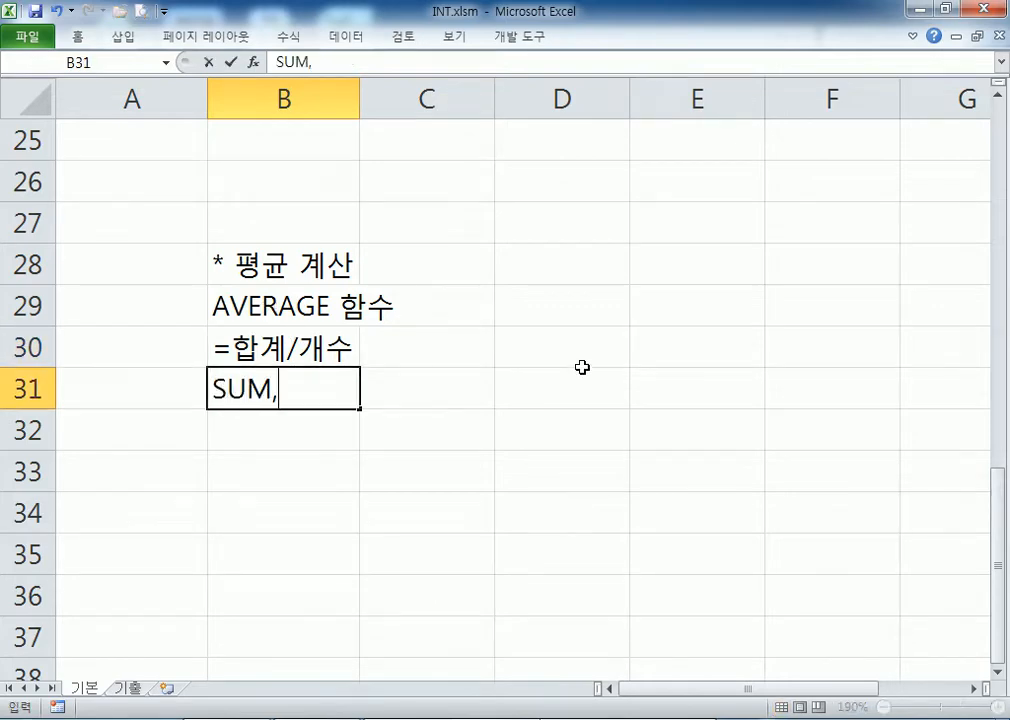
text( COUNT)
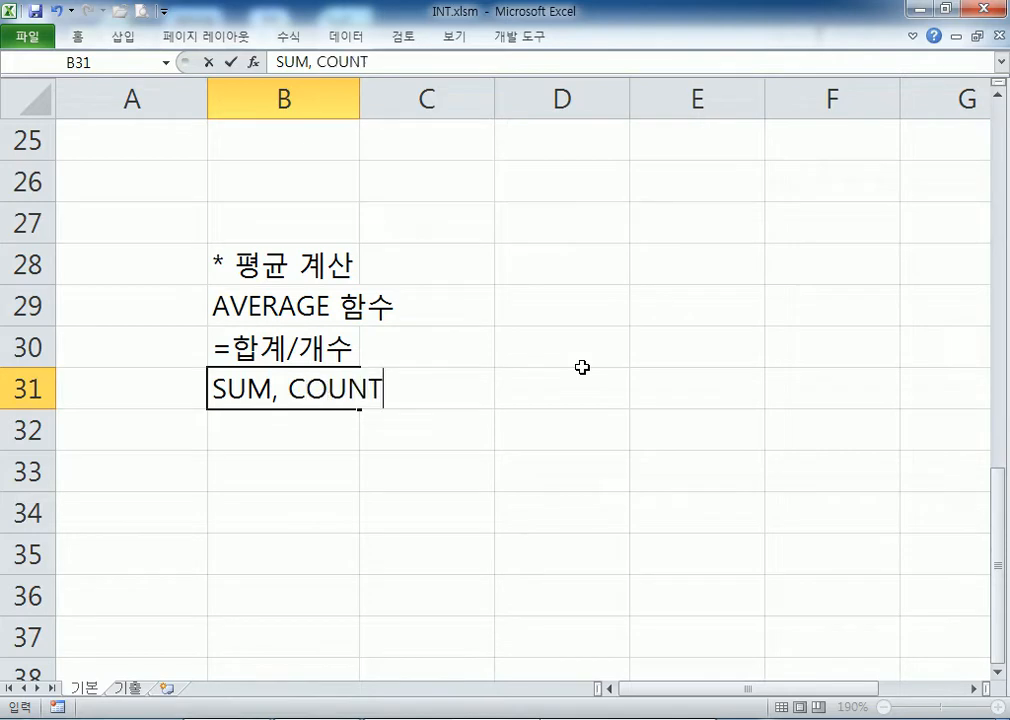
key(Return)
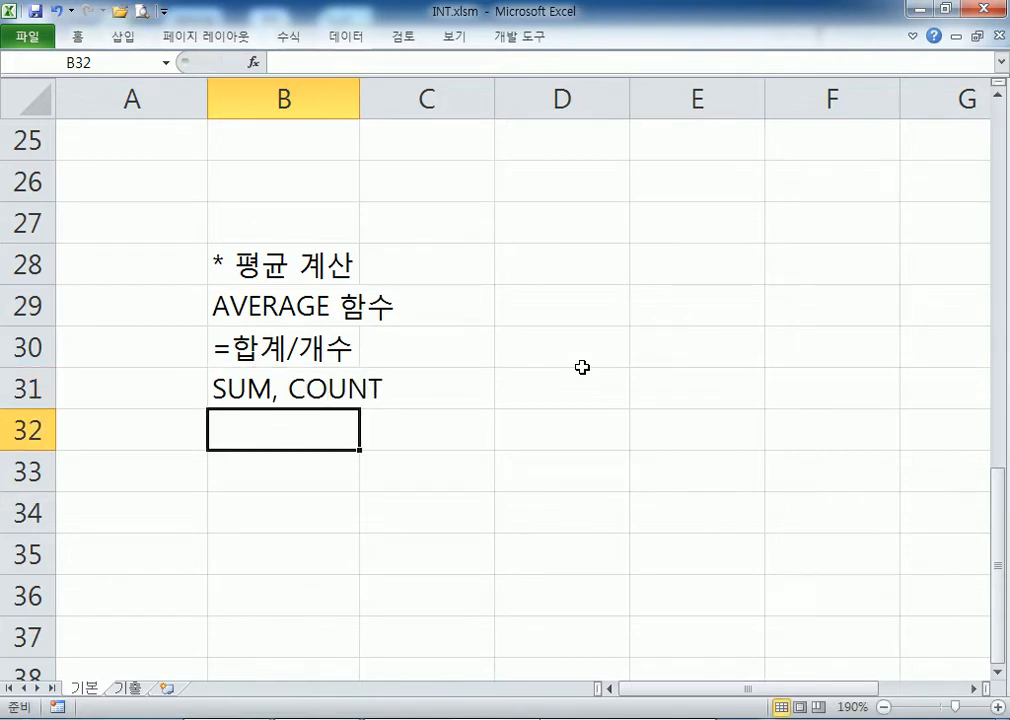
Step: Enter AVERAGEIF in D29 beside the AVERAGE note
click(561, 300)
text(AV)
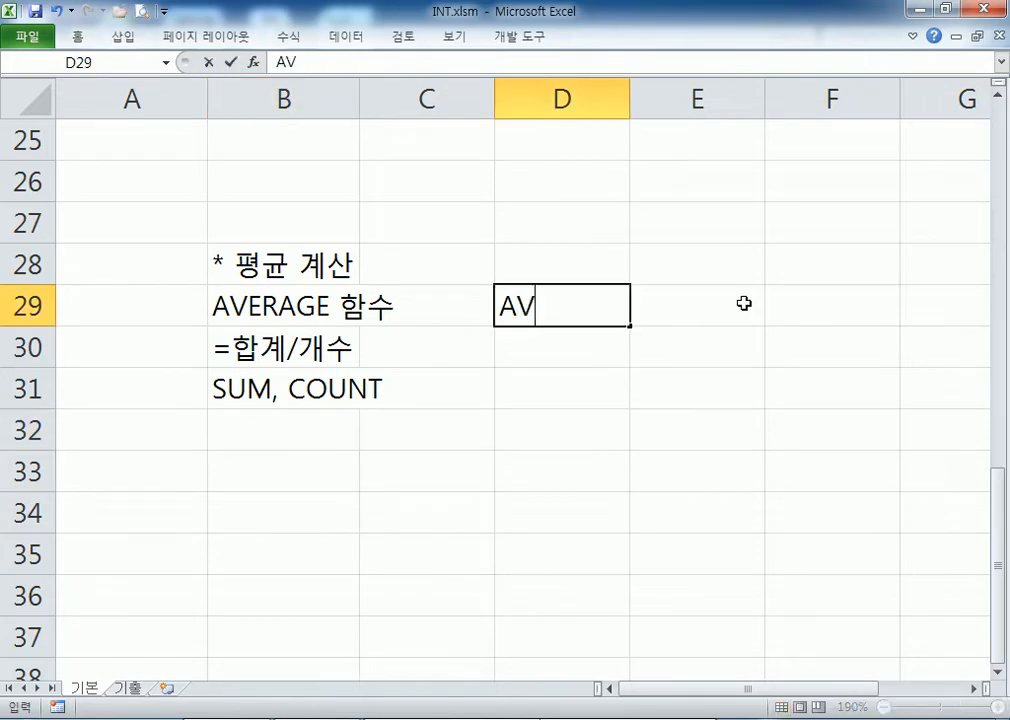
text(ERAGEIF)
key(Return)
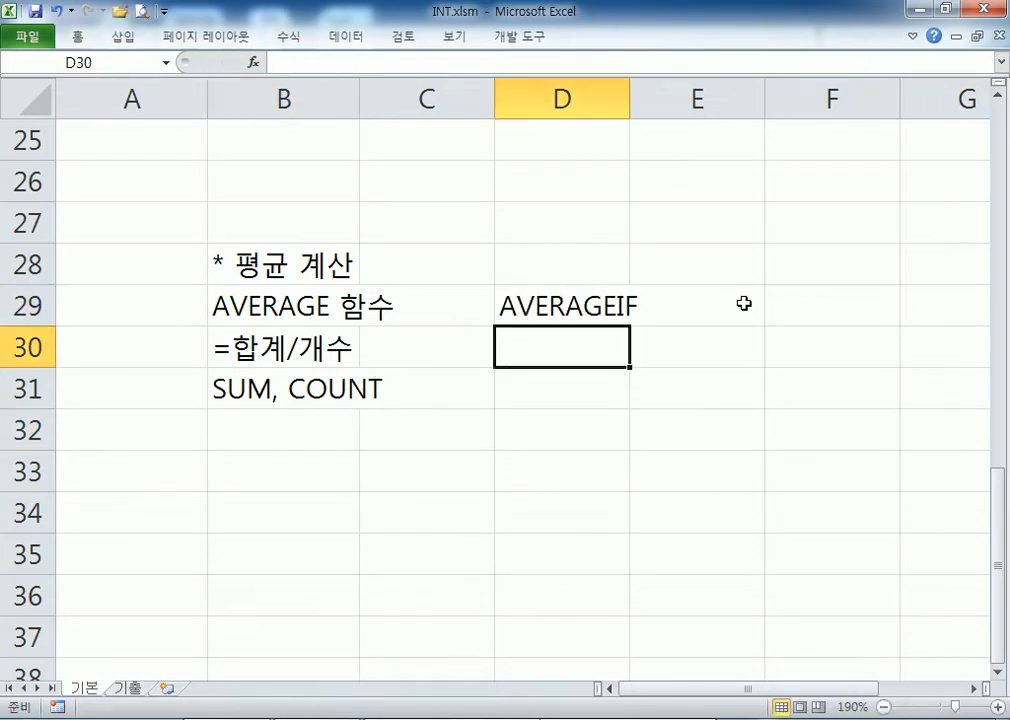
Step: Enter "SUMIF/COUNTIF" in D31 beside the SUM and COUNT note and compare it with D29
key(Down)
text(S)
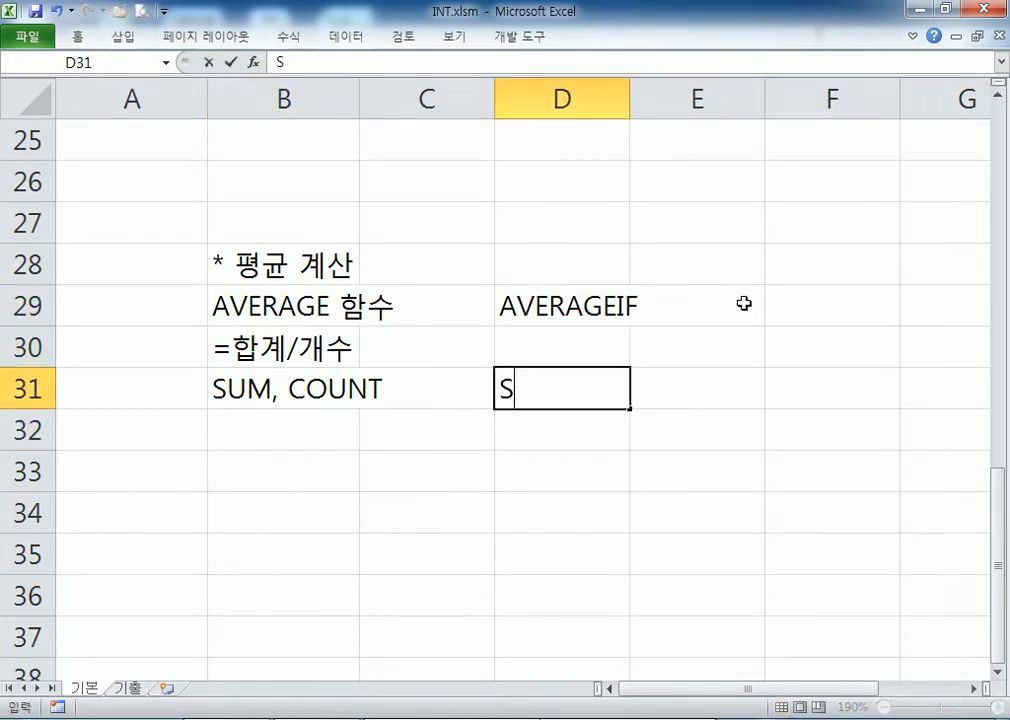
text(UMIF/)
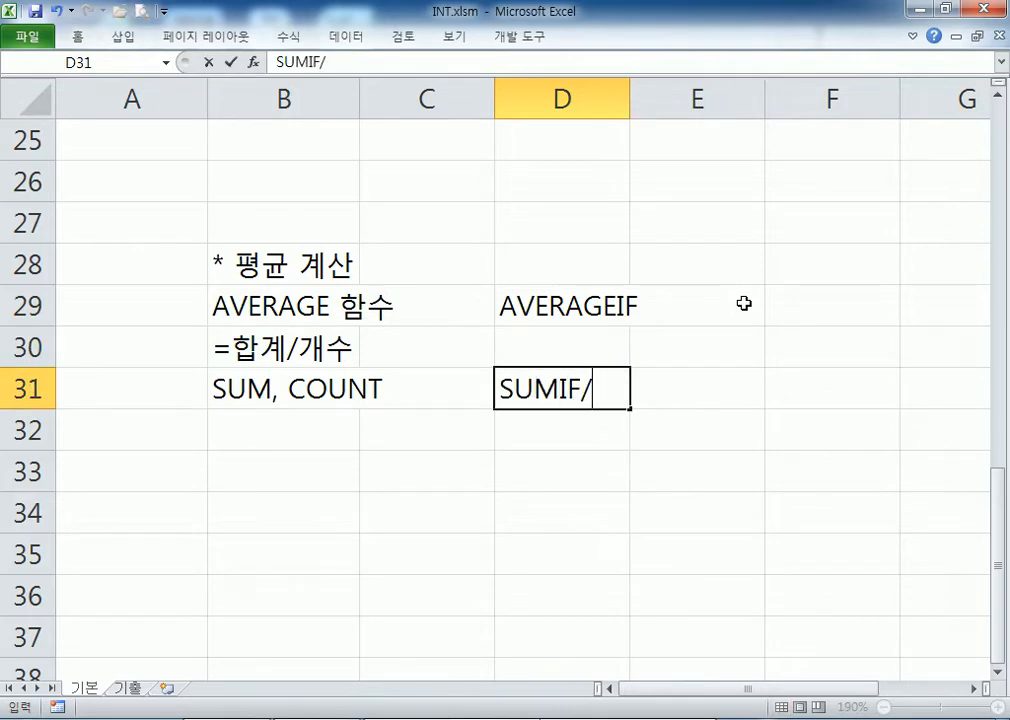
text(COUNTIF)
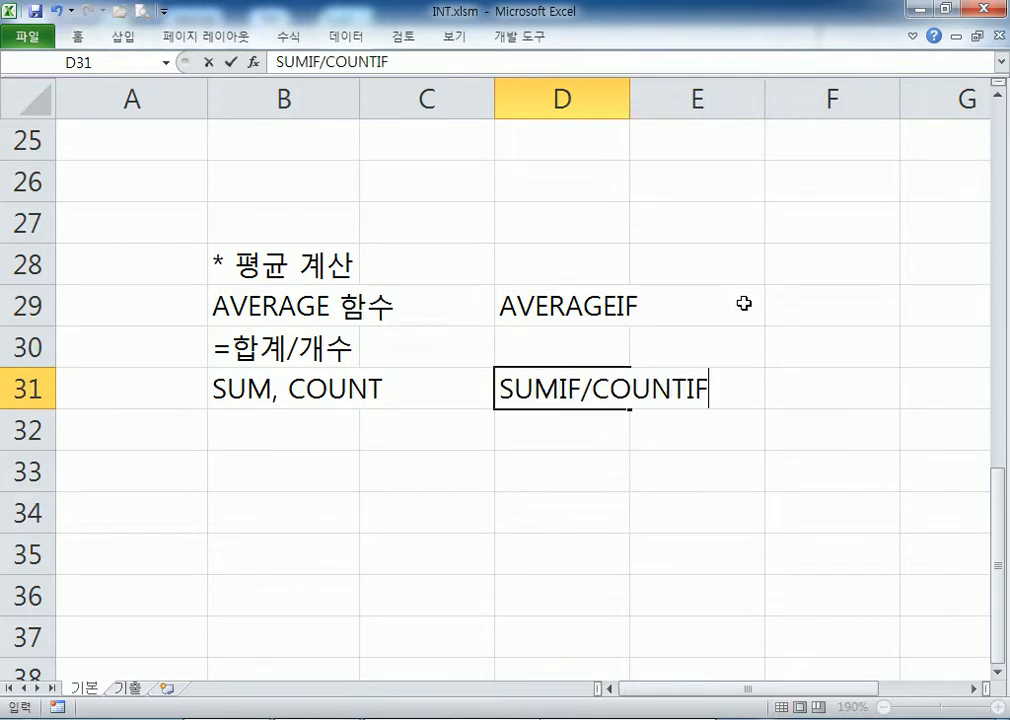
key(Return)
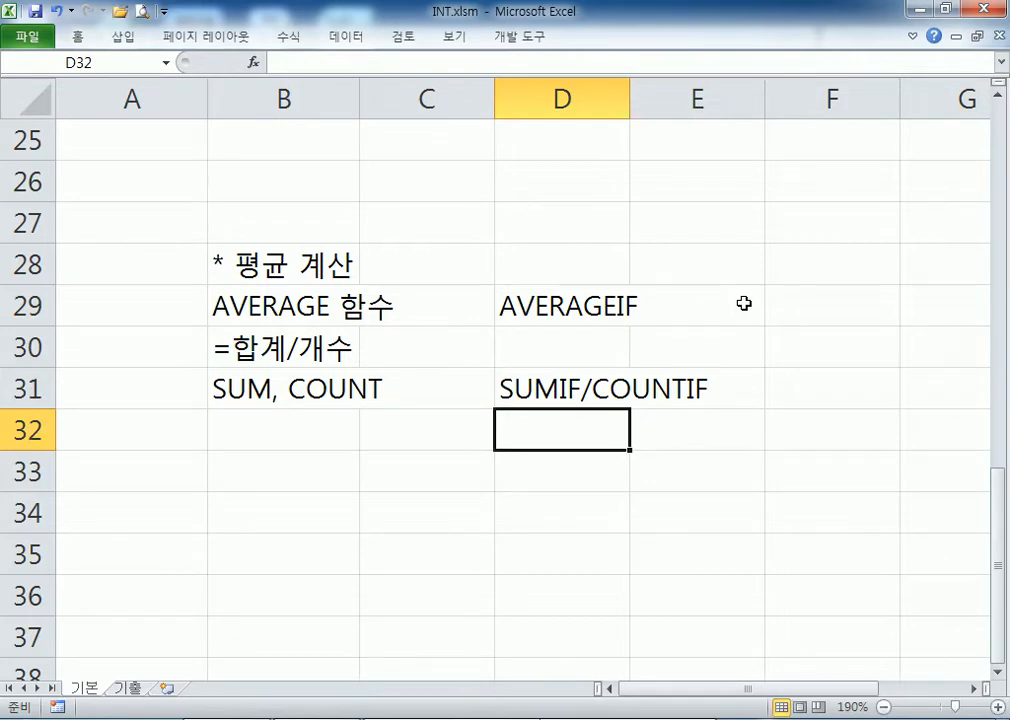
click(540, 307)
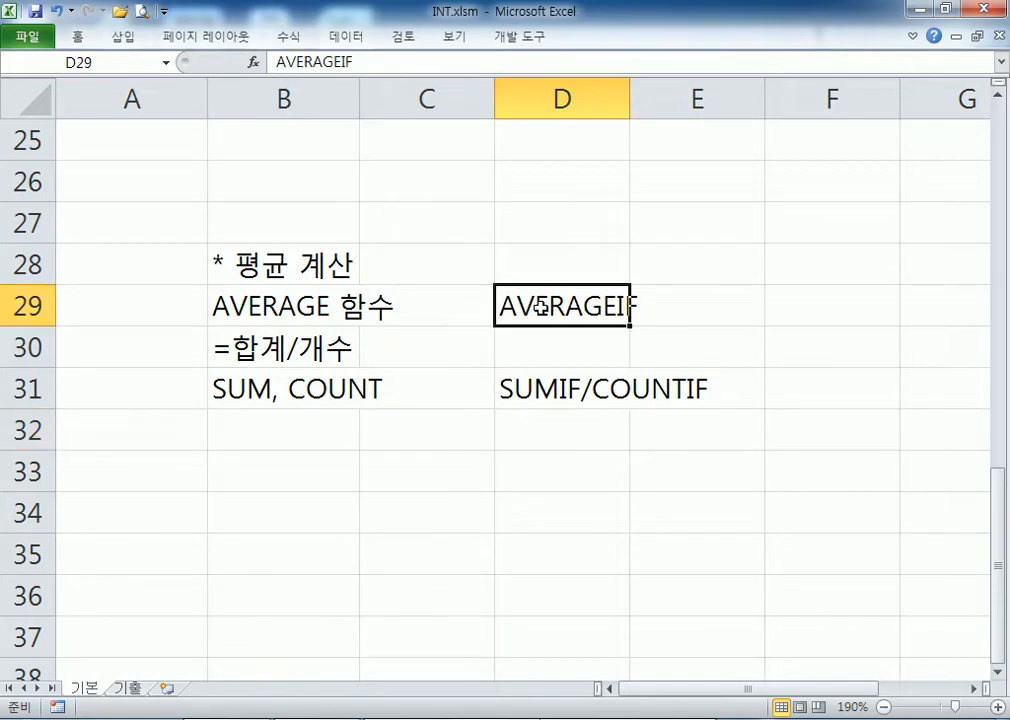
click(533, 388)
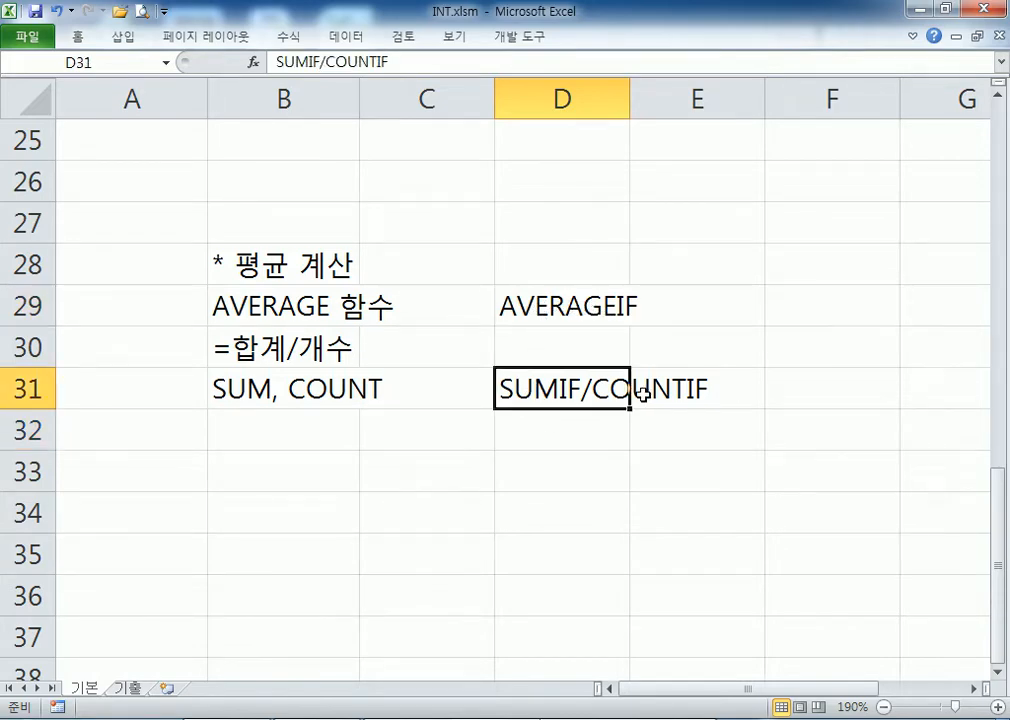
Step: Enter the example "=INT(5.5) > 5" as plain text in B40
click(577, 455)
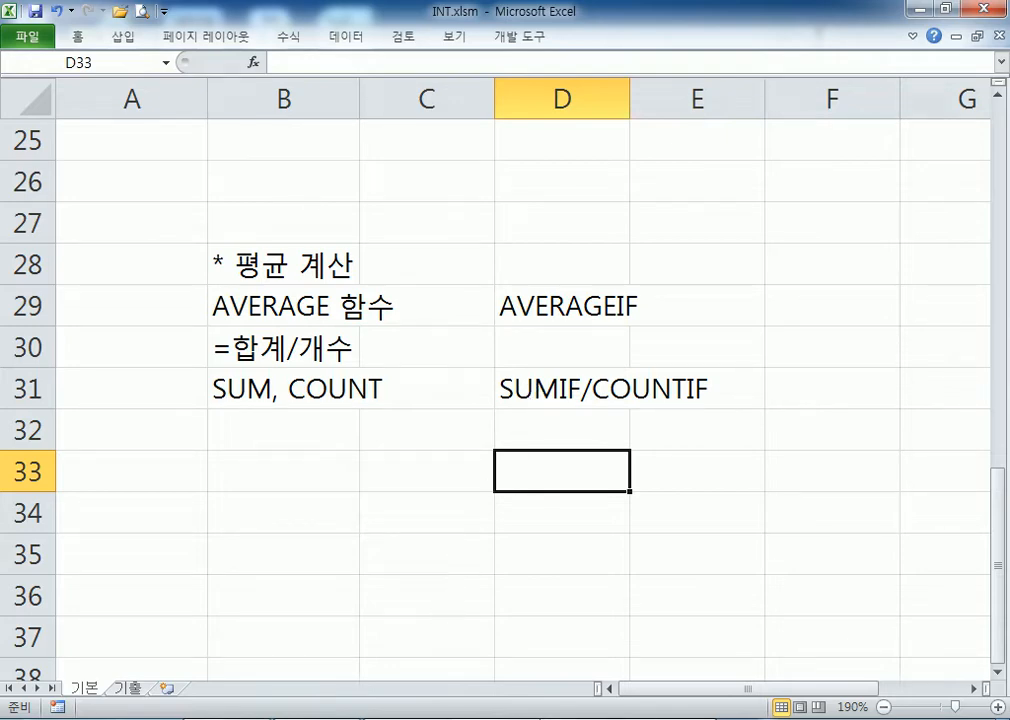
scroll(428, 491, down, 4)
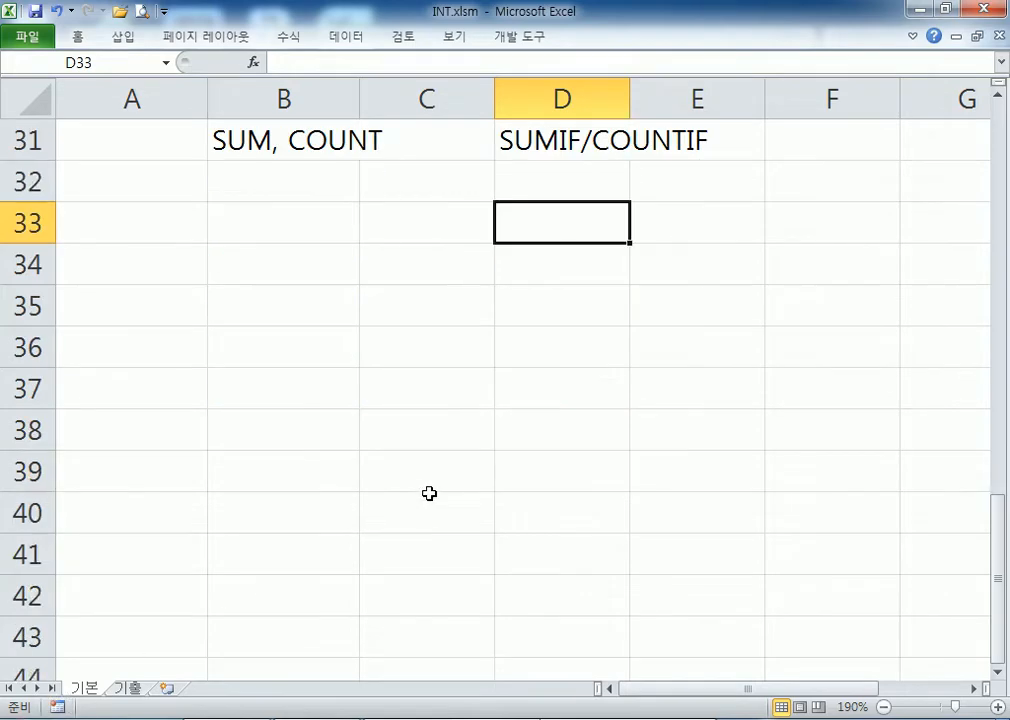
click(295, 264)
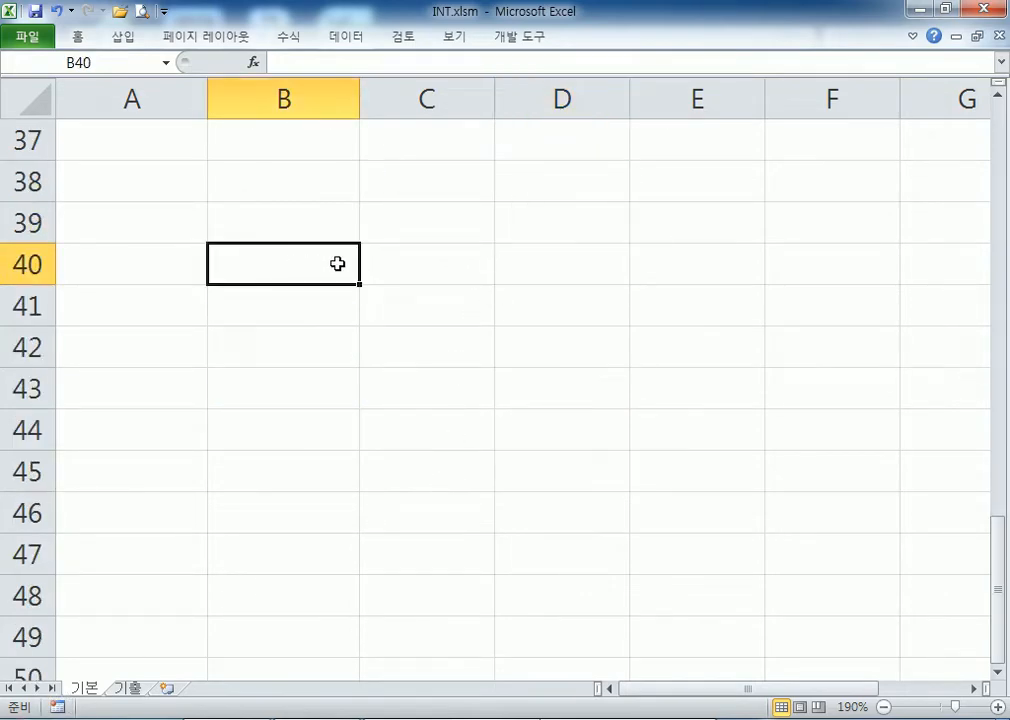
text(=INT(5.5)
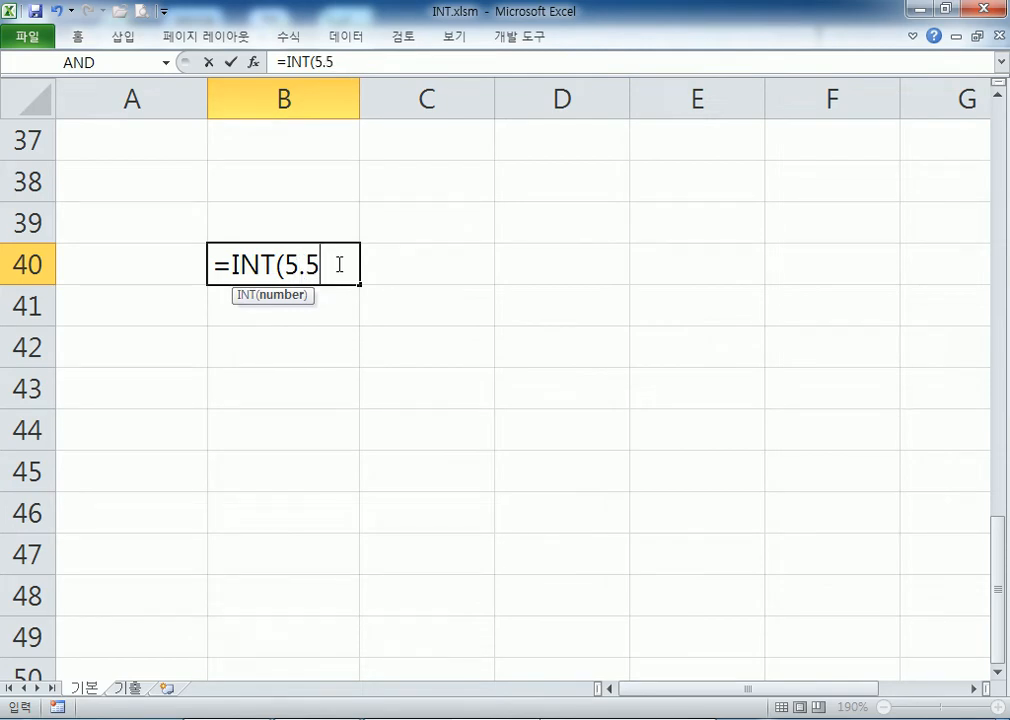
text())
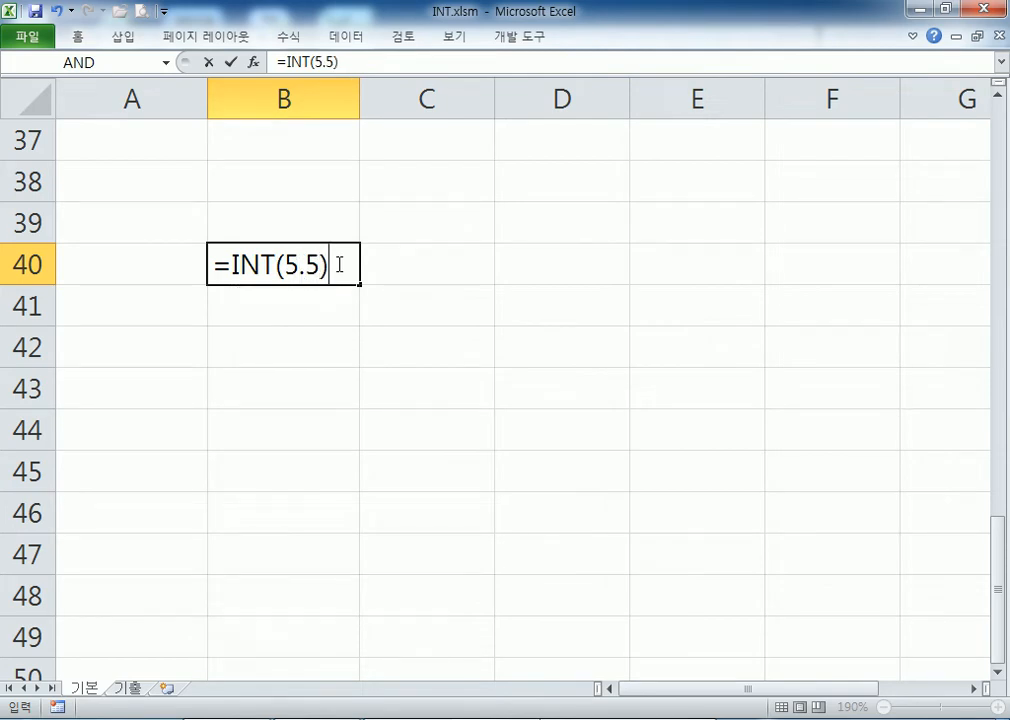
text( >)
key(shift+space)
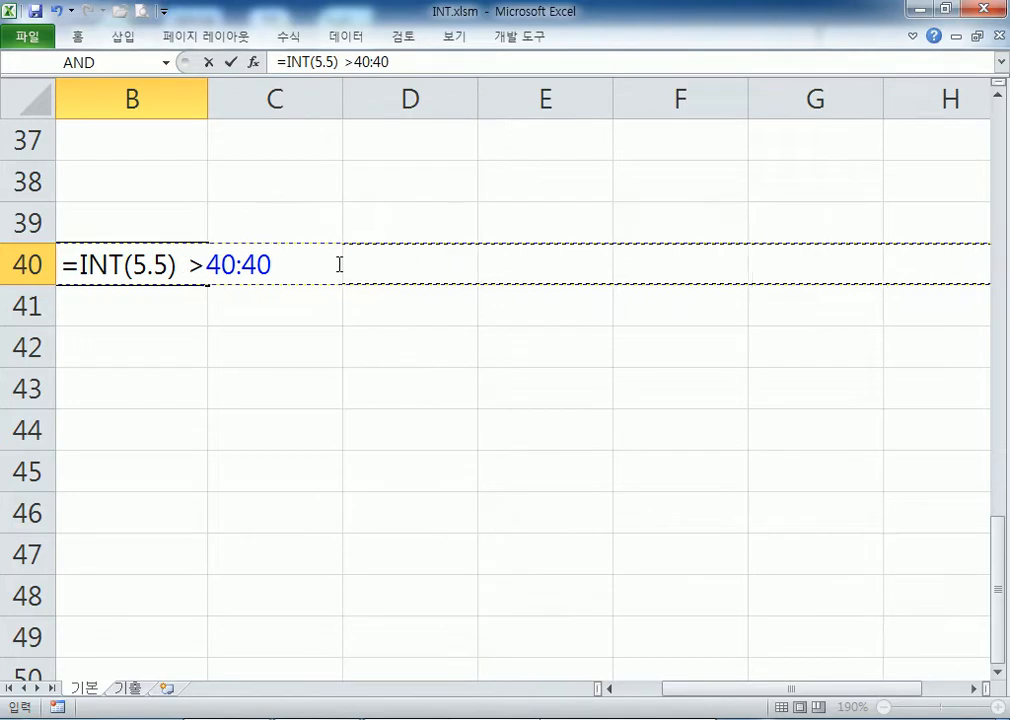
key(BackSpace)
key(BackSpace)
key(BackSpace)
key(BackSpace)
key(BackSpace)
text(5)
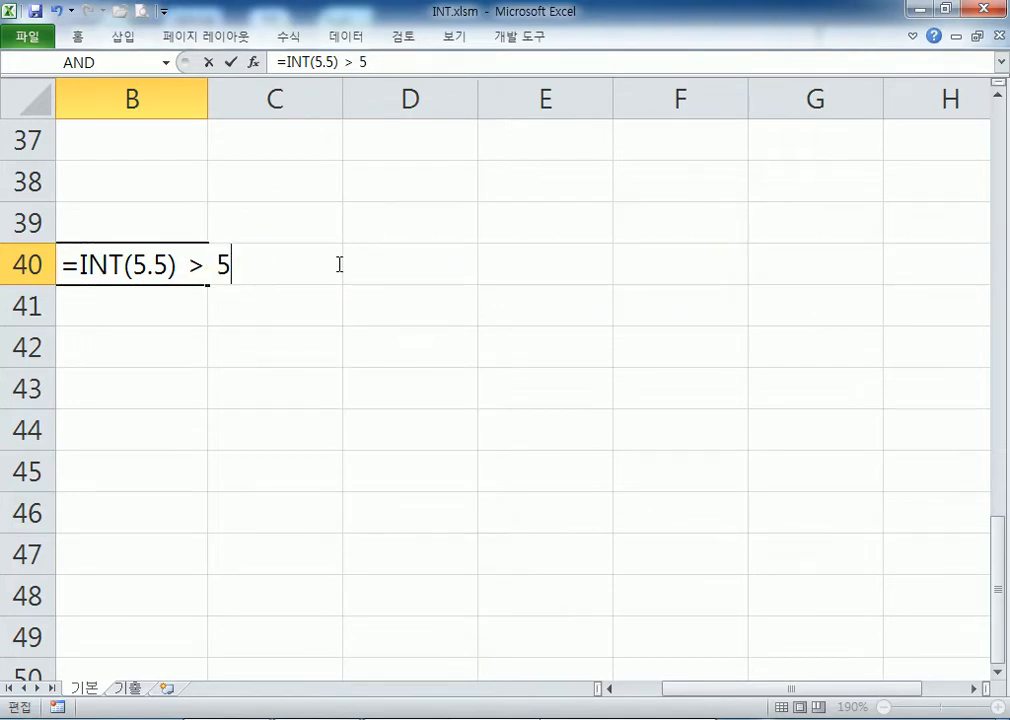
key(Home)
text(')
key(Return)
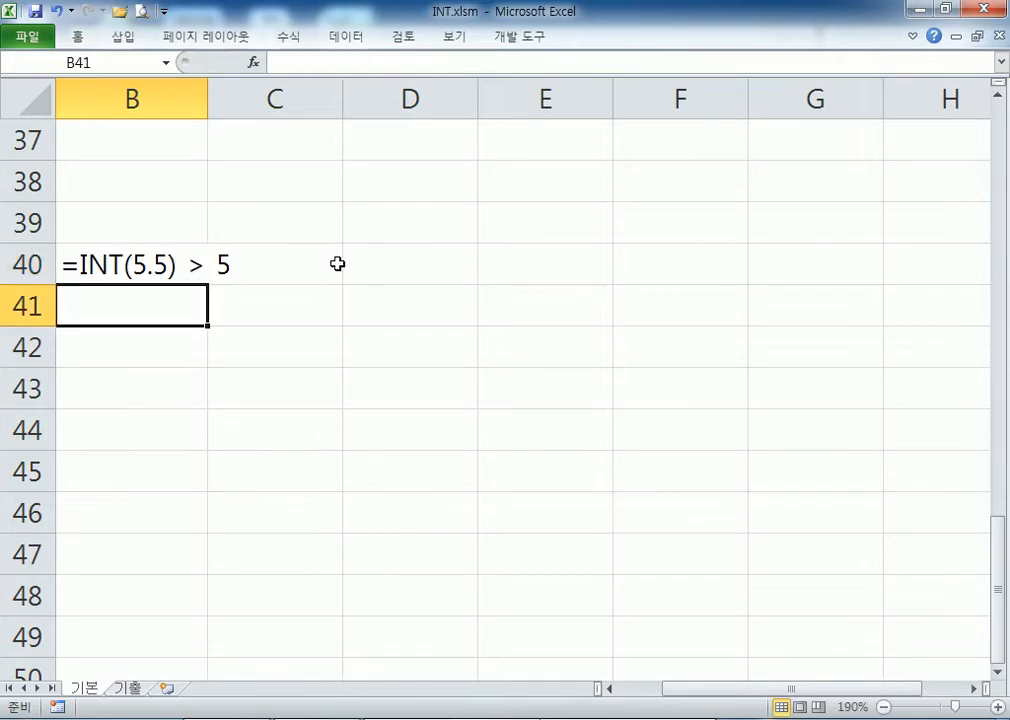
Step: Enter the negative example "=INT(-5.5) > -6" as plain text in B41
key(Left)
key(Right)
text(=)
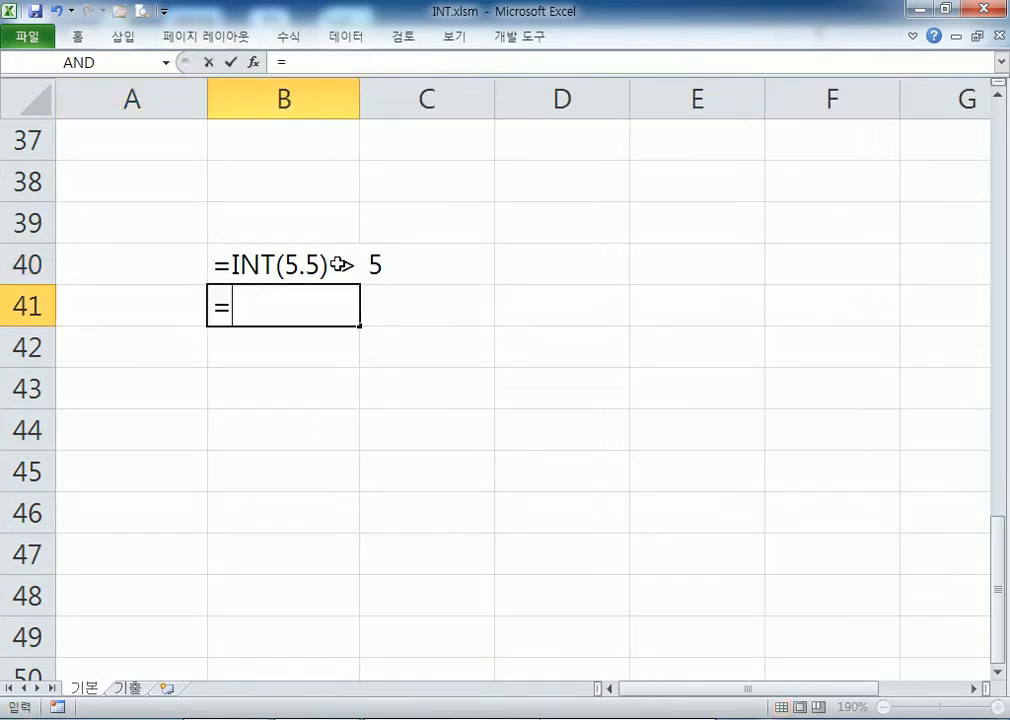
text(INT(-53.5)
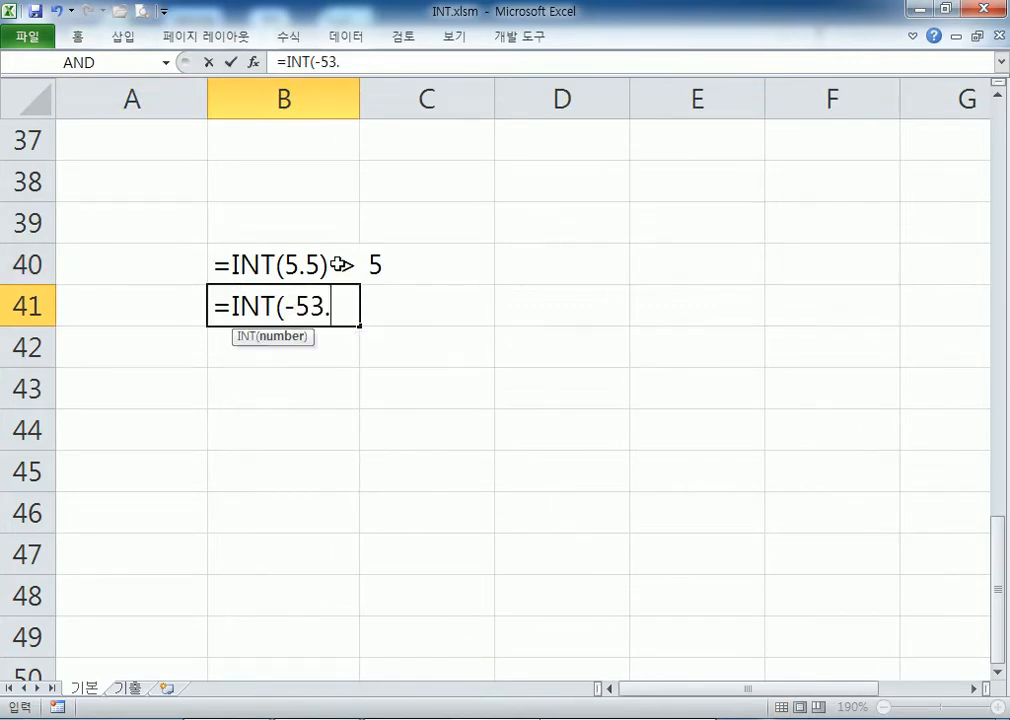
key(BackSpace)
key(BackSpace)
key(BackSpace)
text(.5) > )
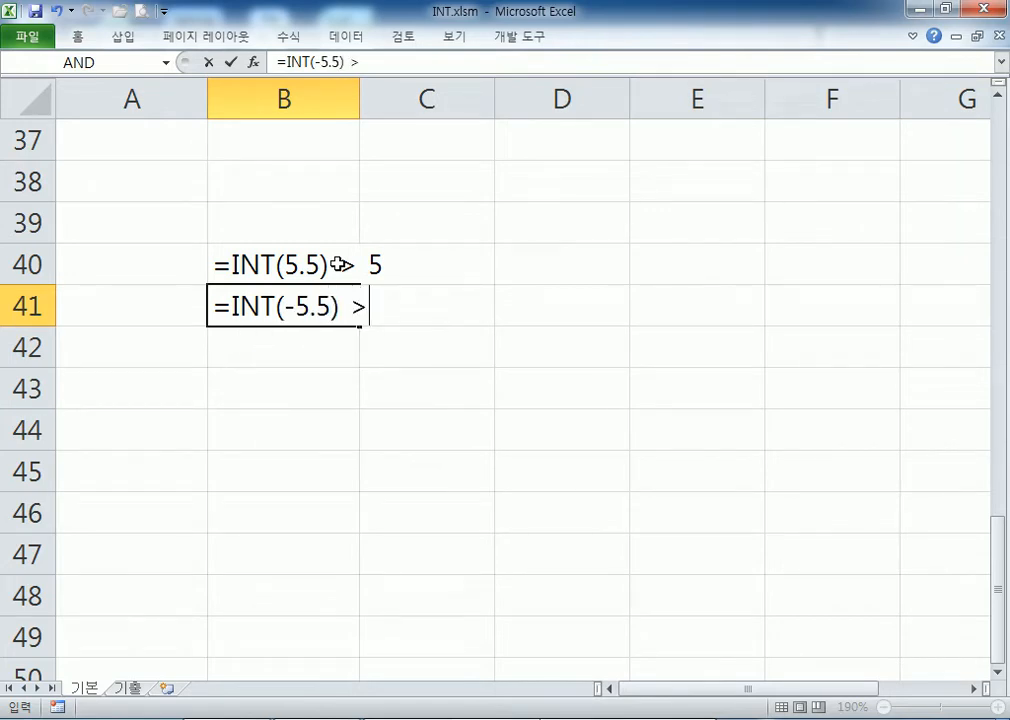
text(-6)
key(Home)
key(Return)
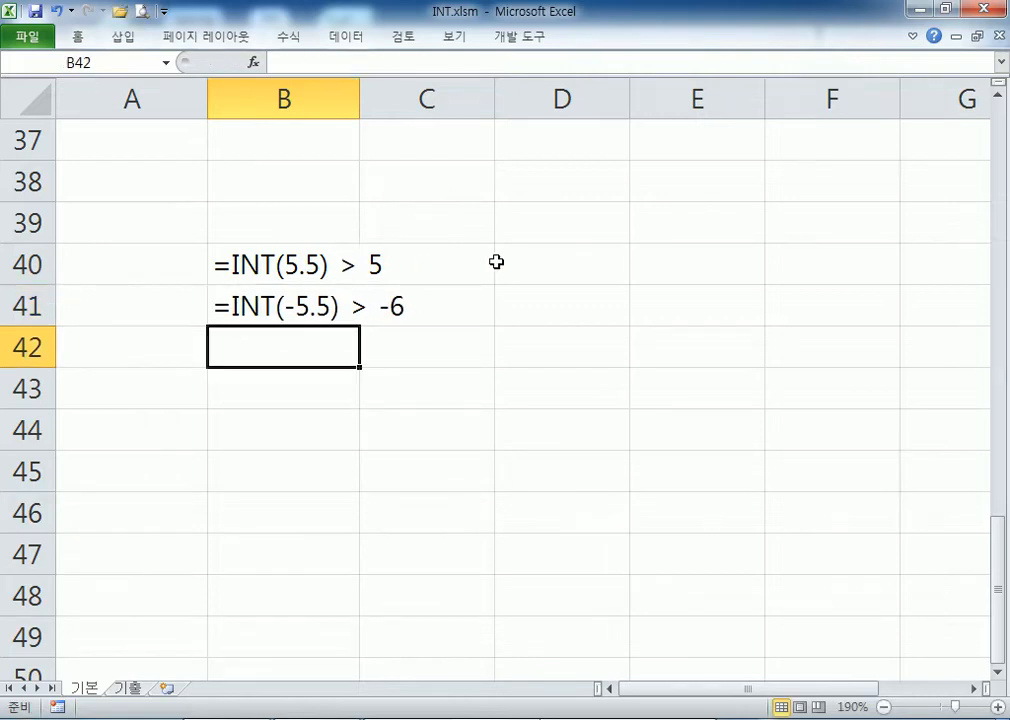
Step: Enter the comparison example "=TRUNC(5.5) > 5" as plain text in B43, leaving row 42 blank
click(301, 383)
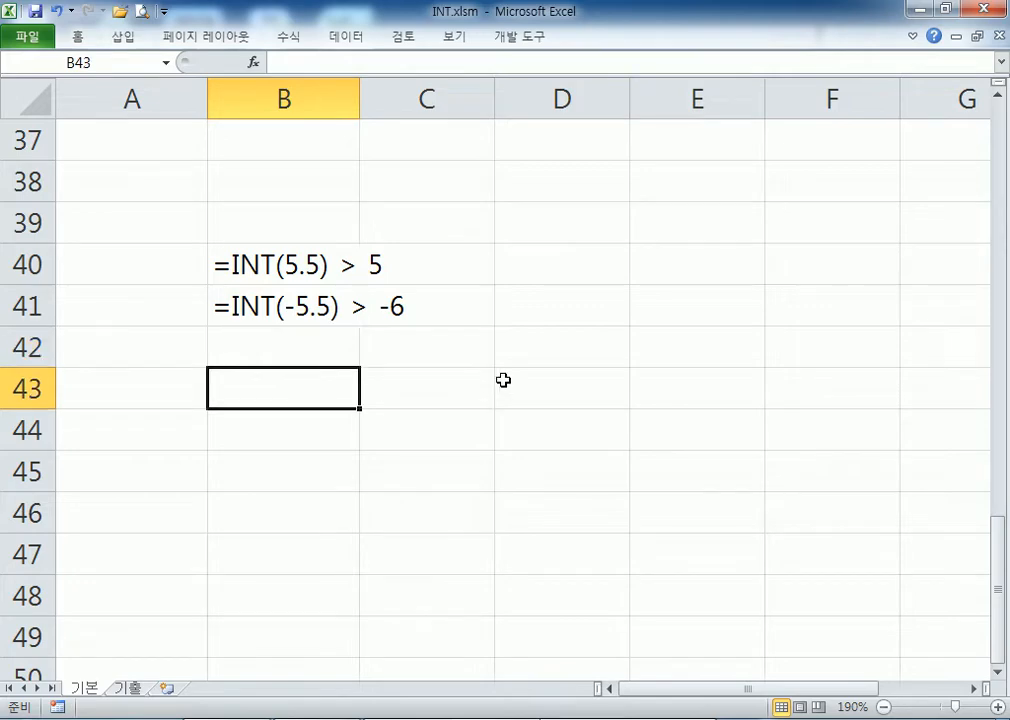
text(=TRU)
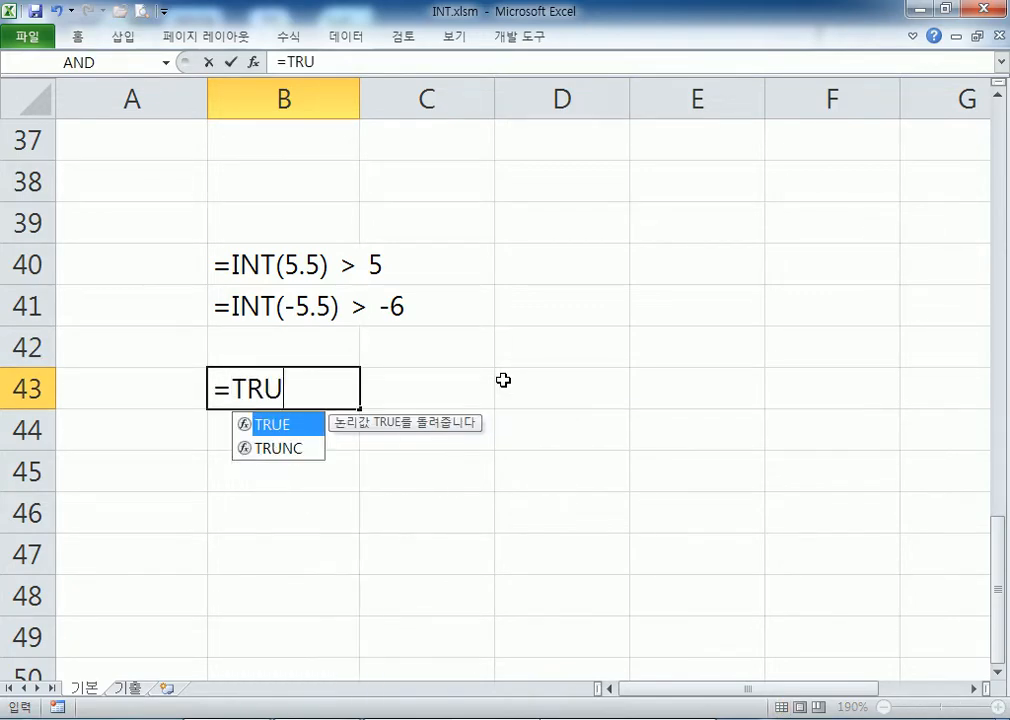
text(NC(5.)
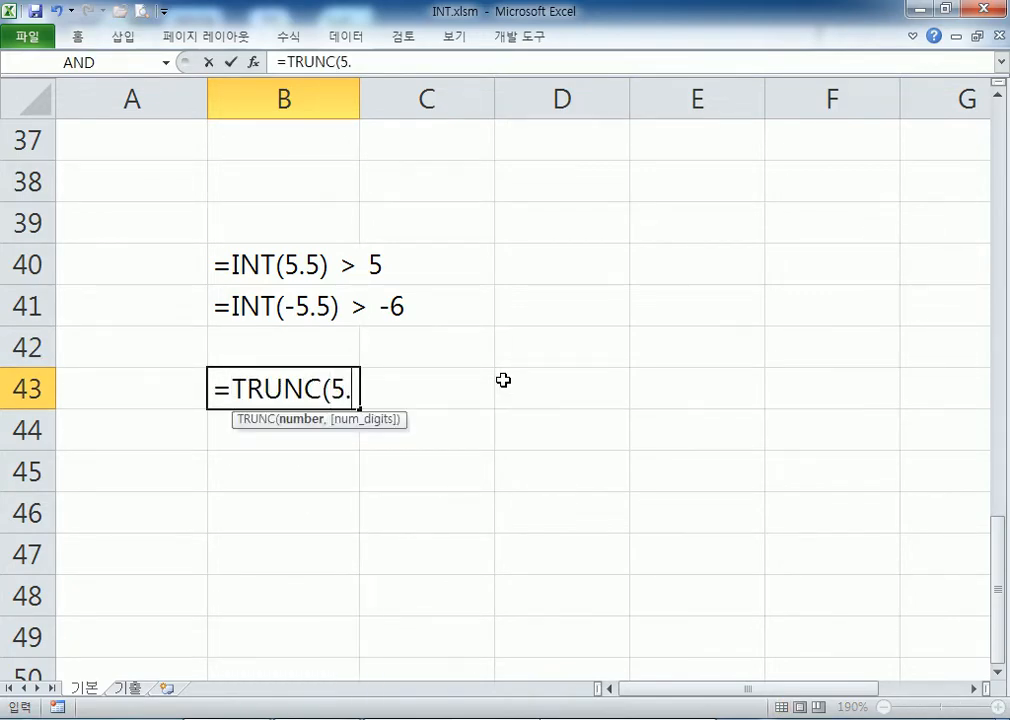
text(5) ?)
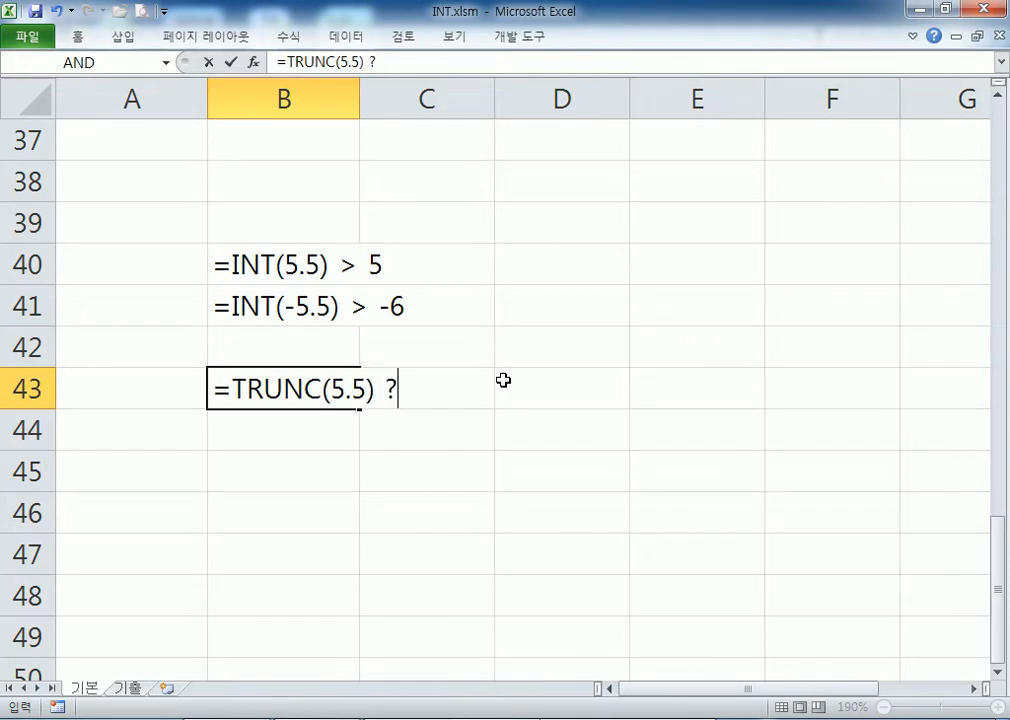
key(BackSpace)
text(> 5)
key(Return)
Step: Enter the negative example "=TRUNC(-5.5) > -5" as plain text in B44
text(=)
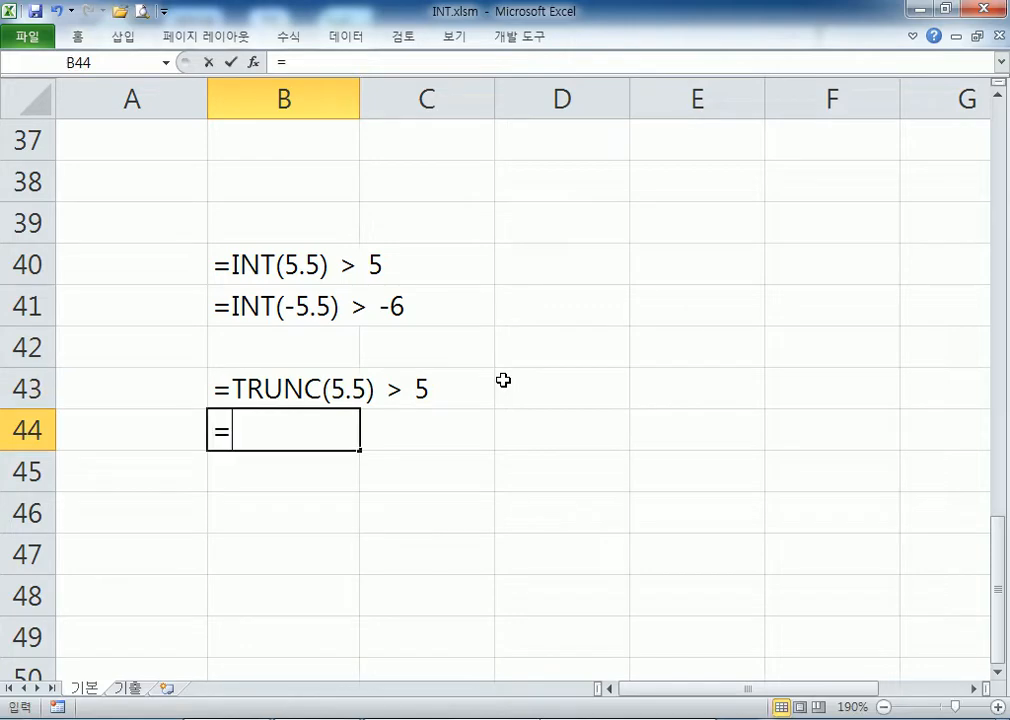
text(TRUNC()
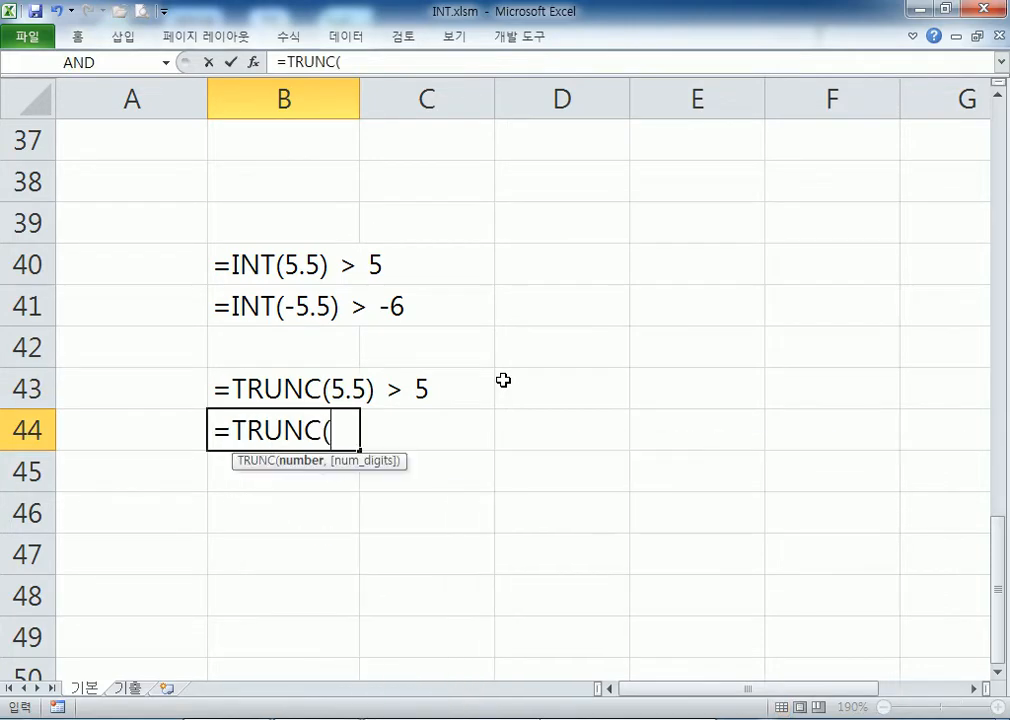
text(-5.5) )
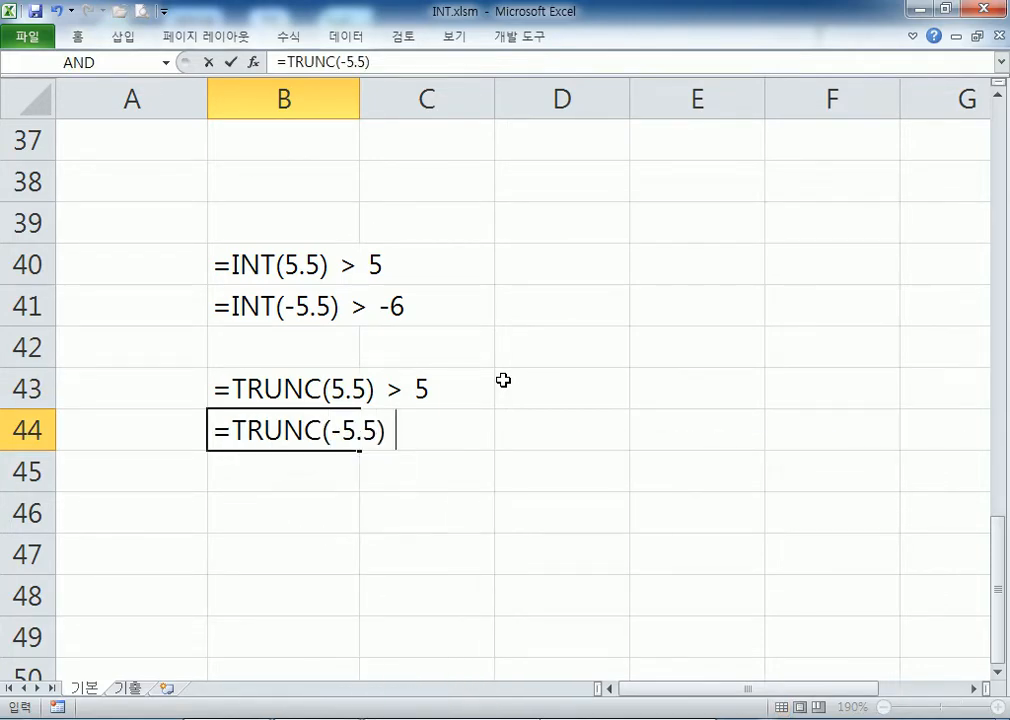
text(>)
key(shift+space)
text(-5)
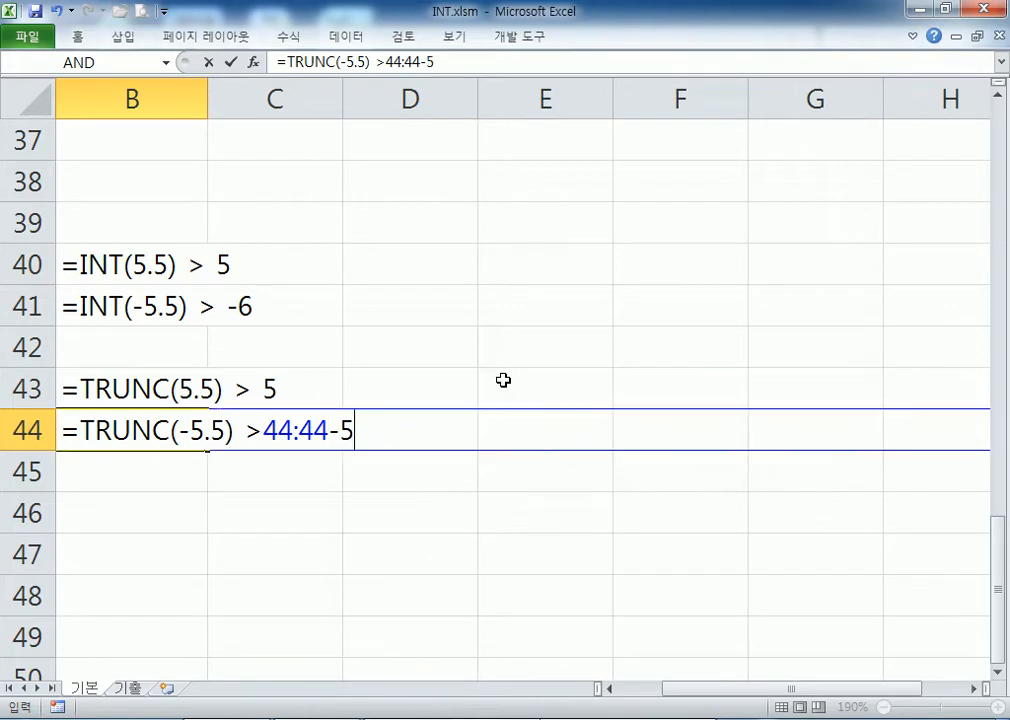
key(BackSpace)
key(BackSpace)
key(BackSpace)
key(BackSpace)
key(BackSpace)
key(BackSpace)
key(BackSpace)
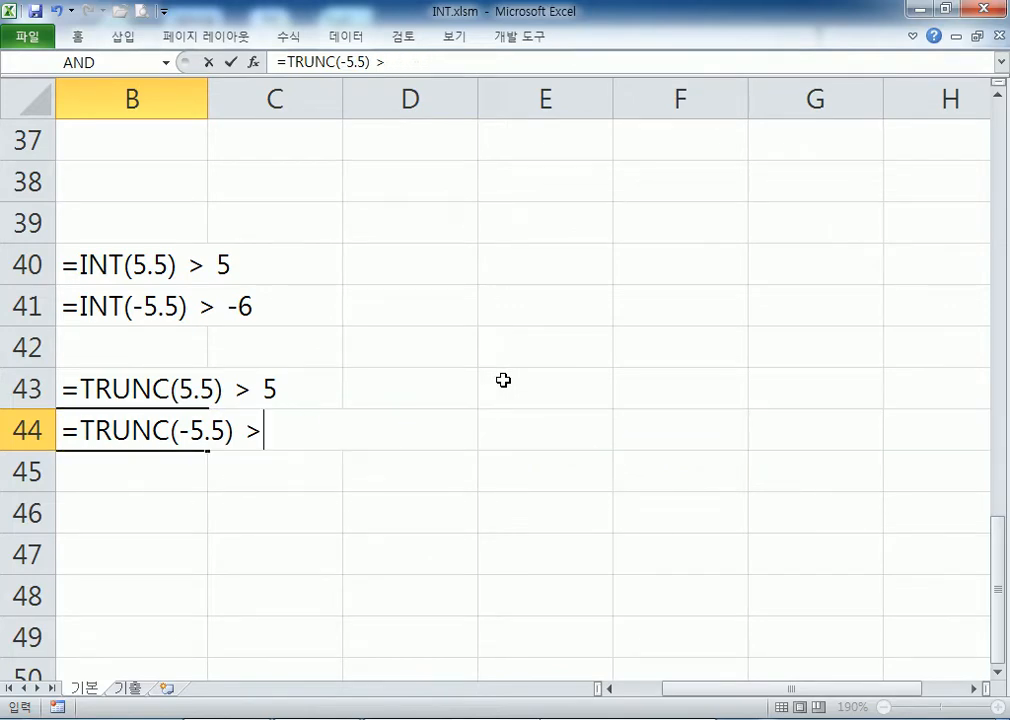
text(-5)
key(Return)
key(Left)
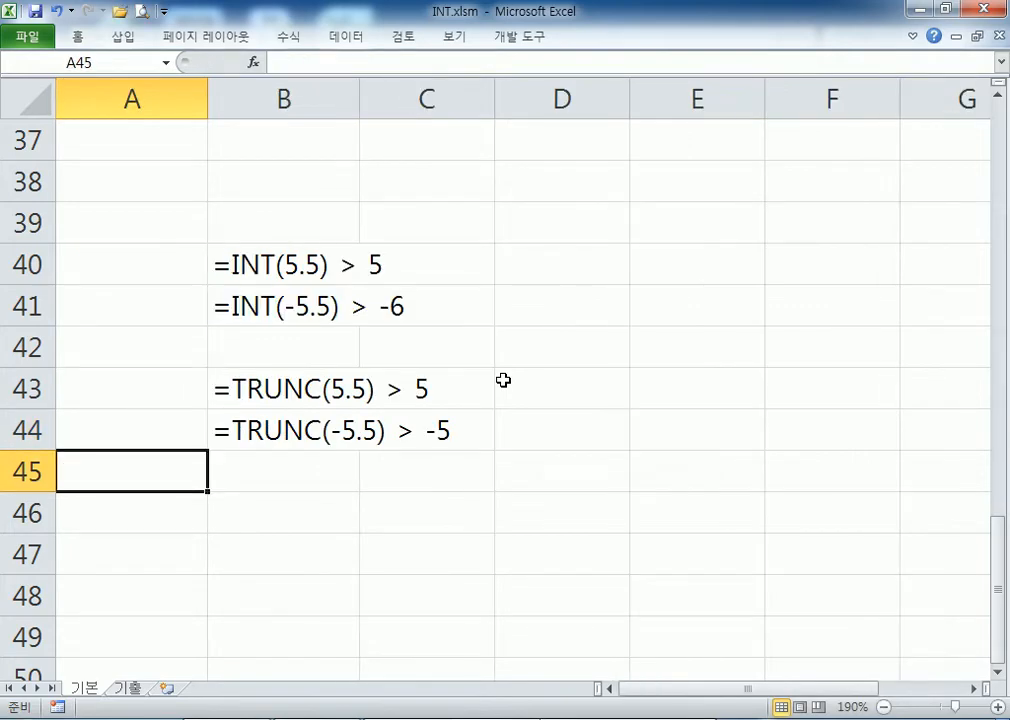
Step: Enter the factorial note "5! = 5*4*3*2*1" in B46 below the TRUNC examples
scroll(309, 311, up, 1)
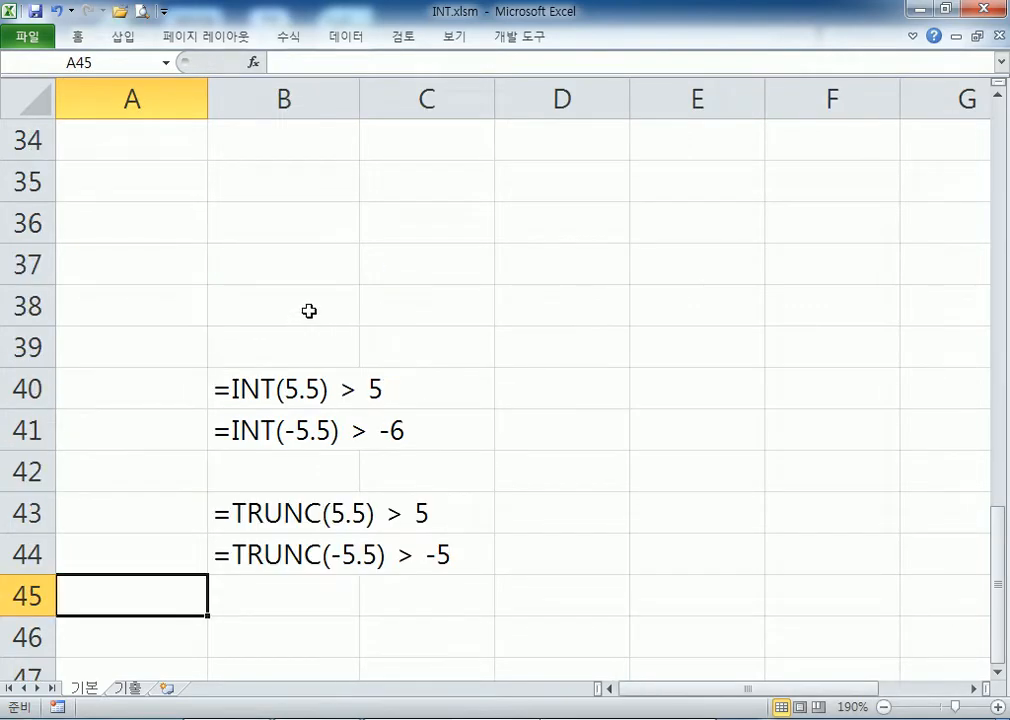
scroll(316, 366, down, 1)
click(316, 302)
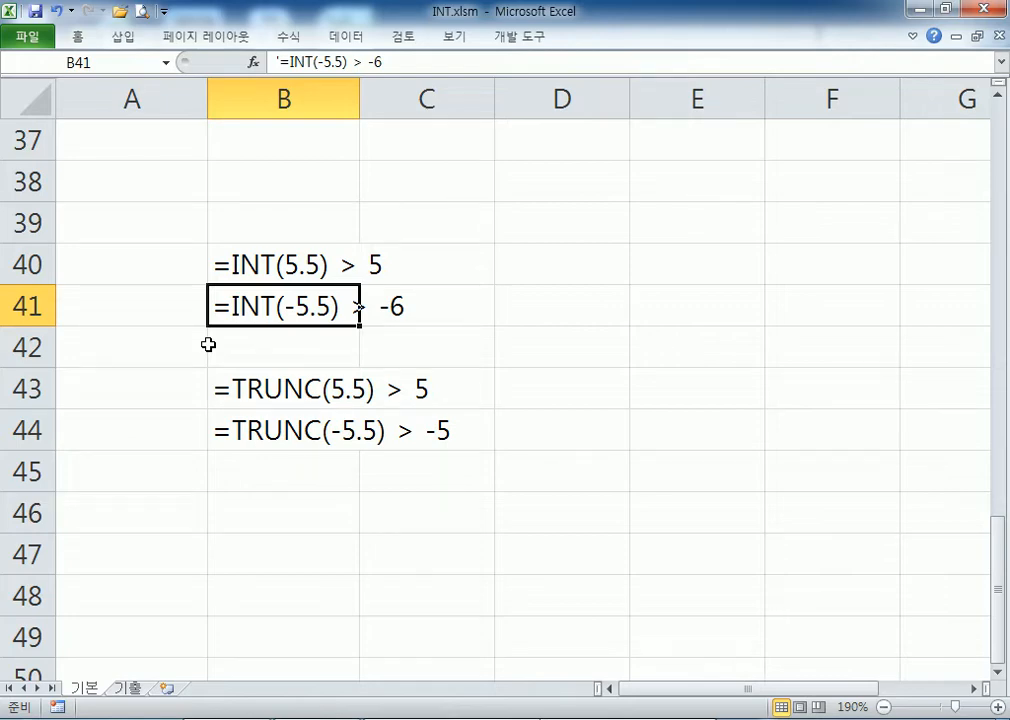
click(220, 478)
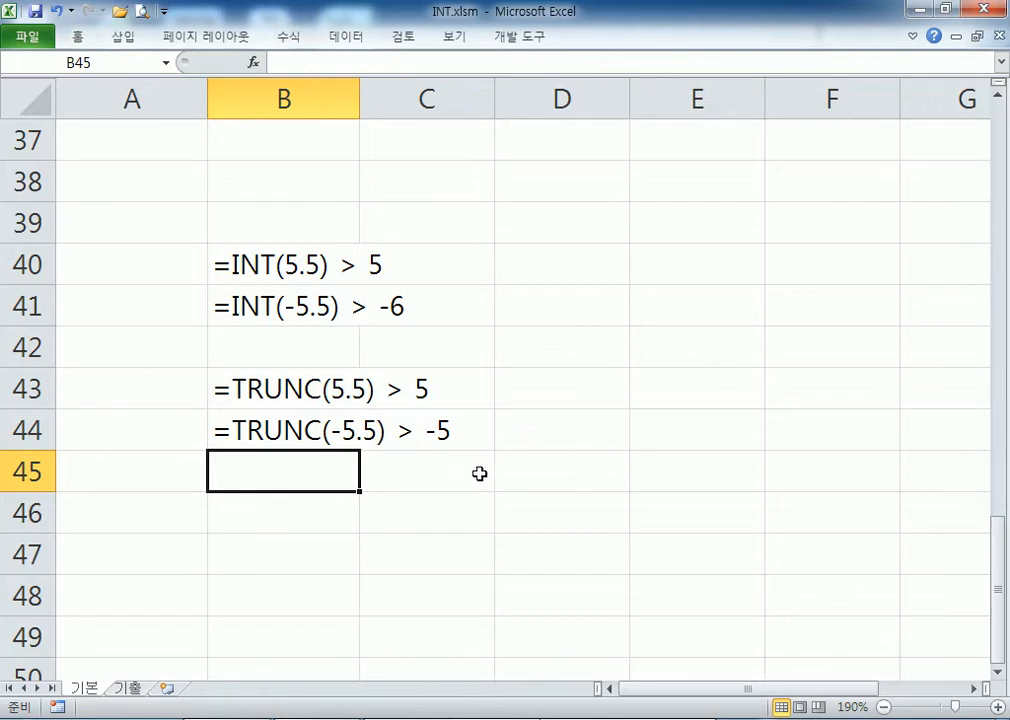
key(Down)
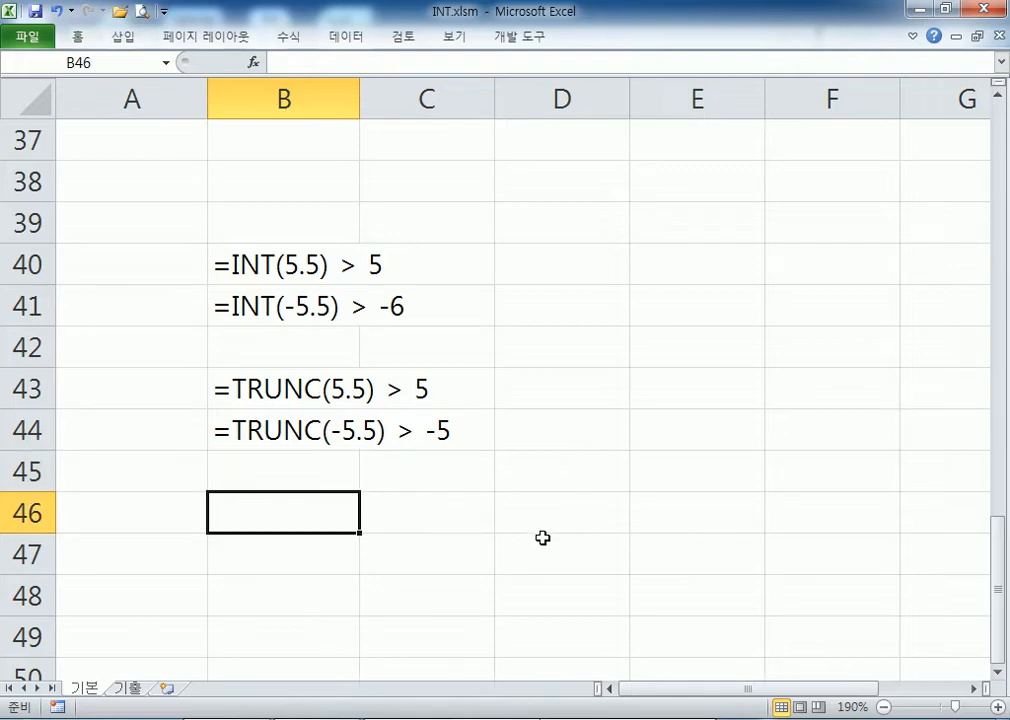
text(5!)
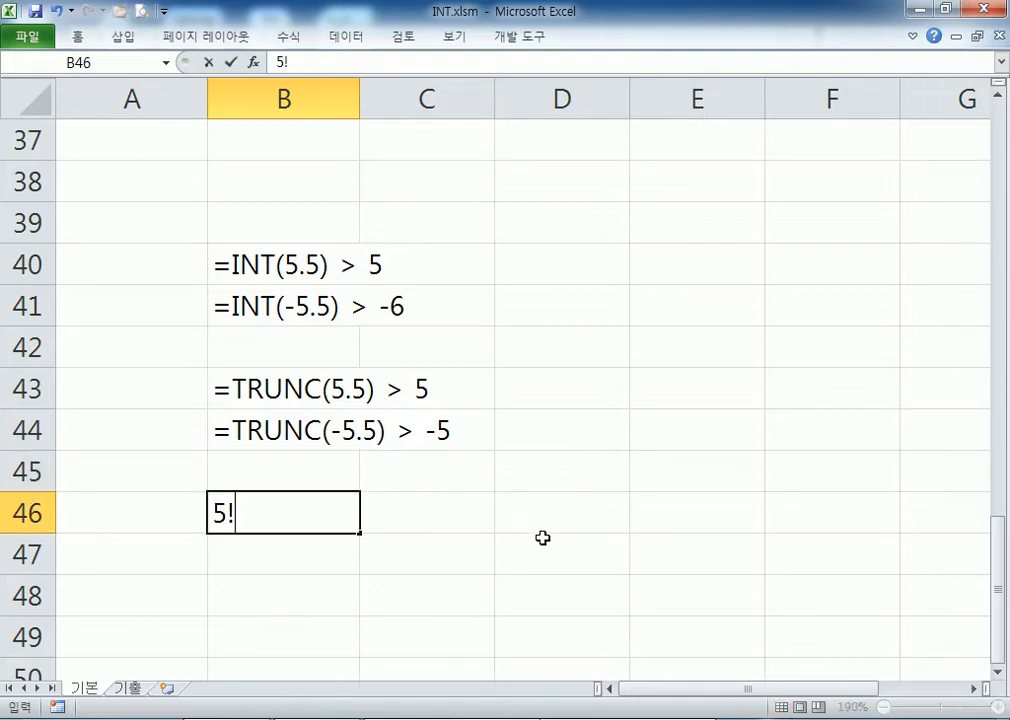
text( = 5*4*3*)
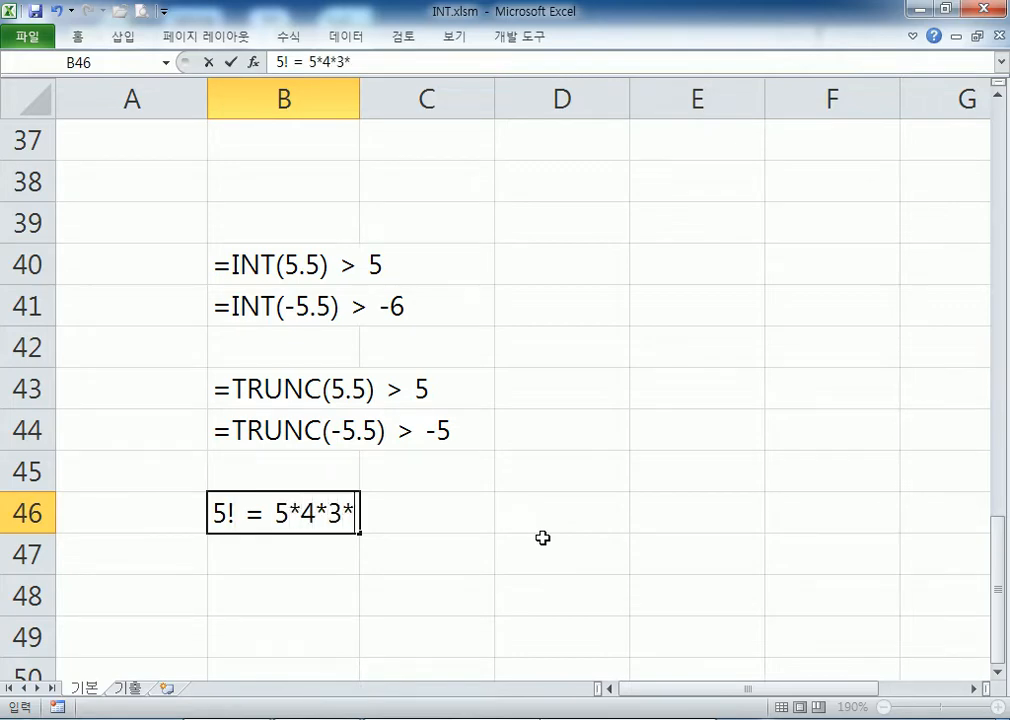
text(2*1)
key(Return)
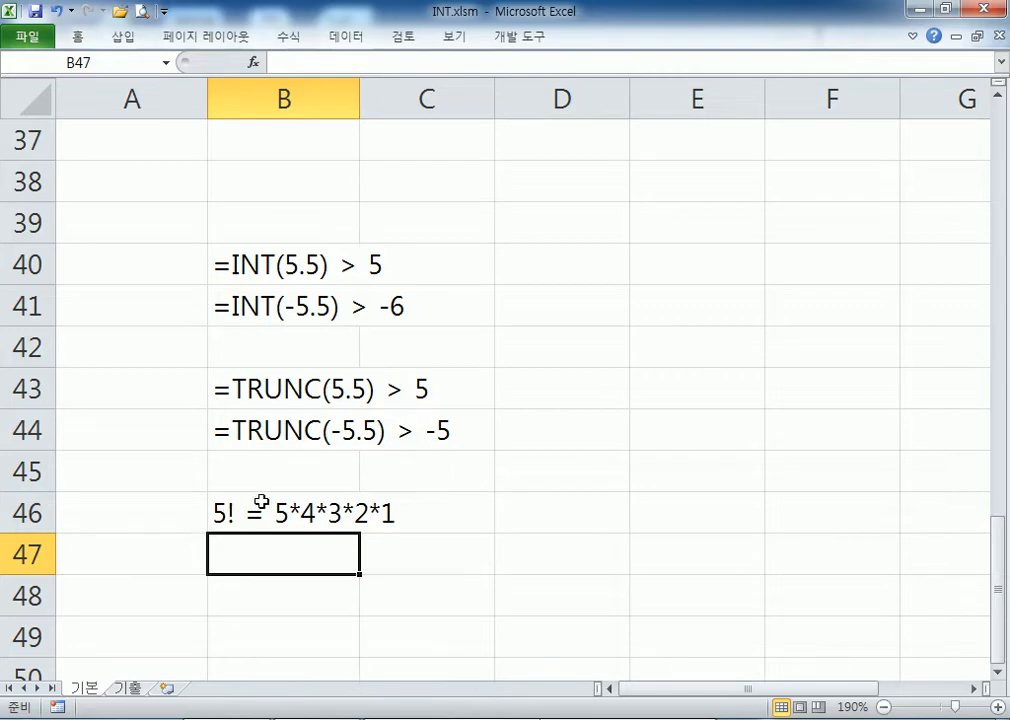
Step: Enter "=FACT(5)" in B47 below the factorial note and turn it into plain text with a leading apostrophe
scroll(260, 502, down, 1)
text(=)
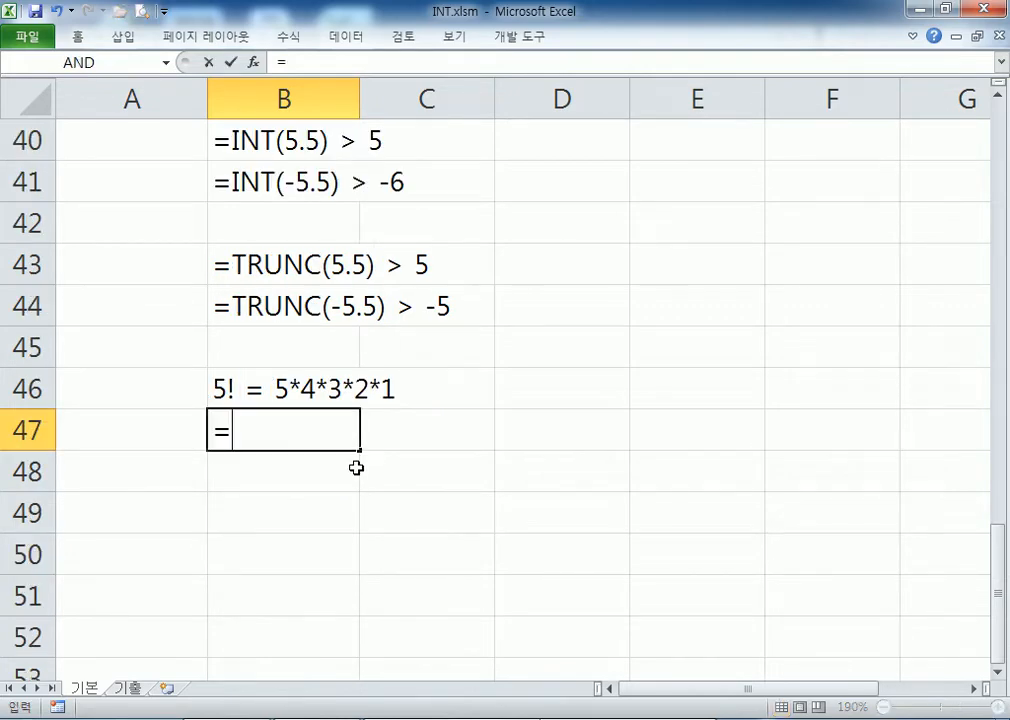
text(FACT(5))
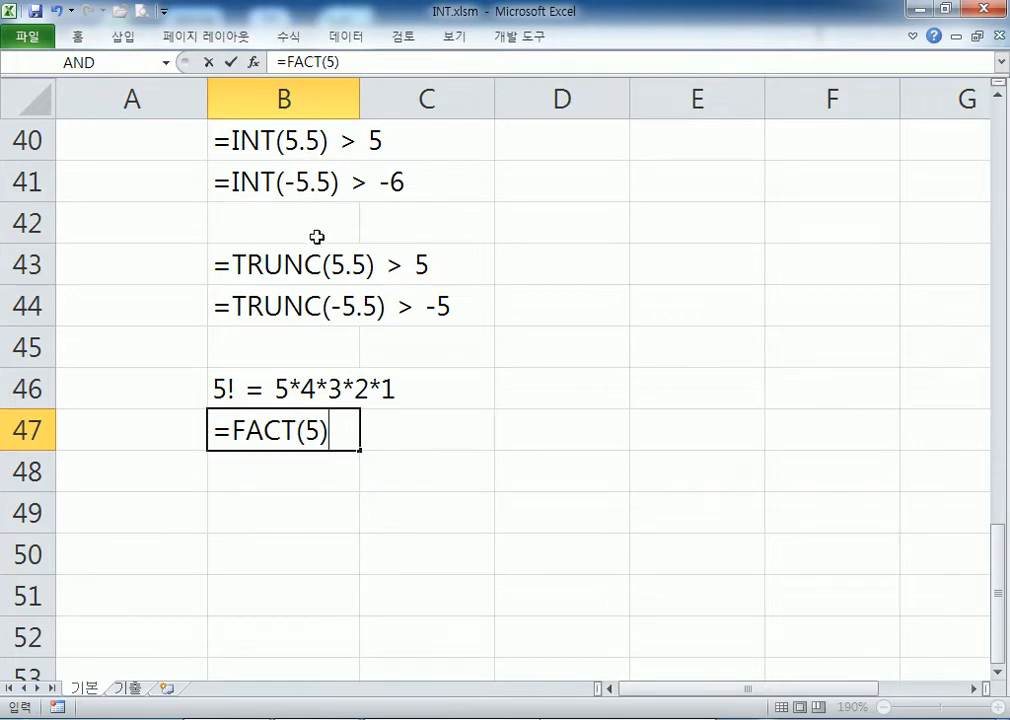
key(Return)
click(327, 424)
double_click(327, 424)
click(221, 440)
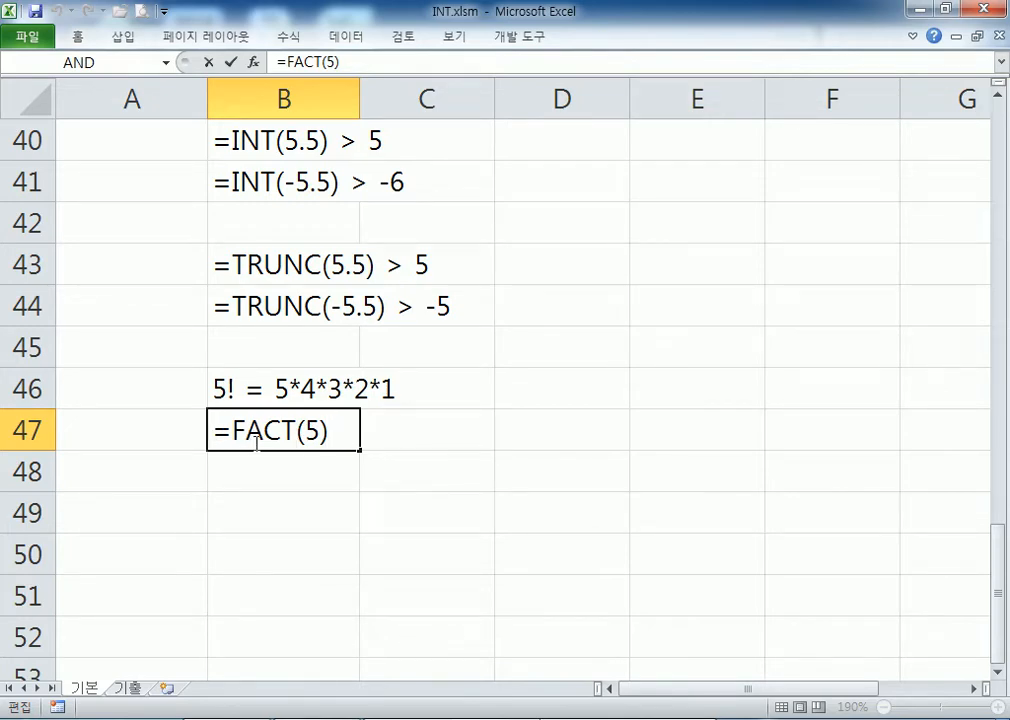
text(')
key(Return)
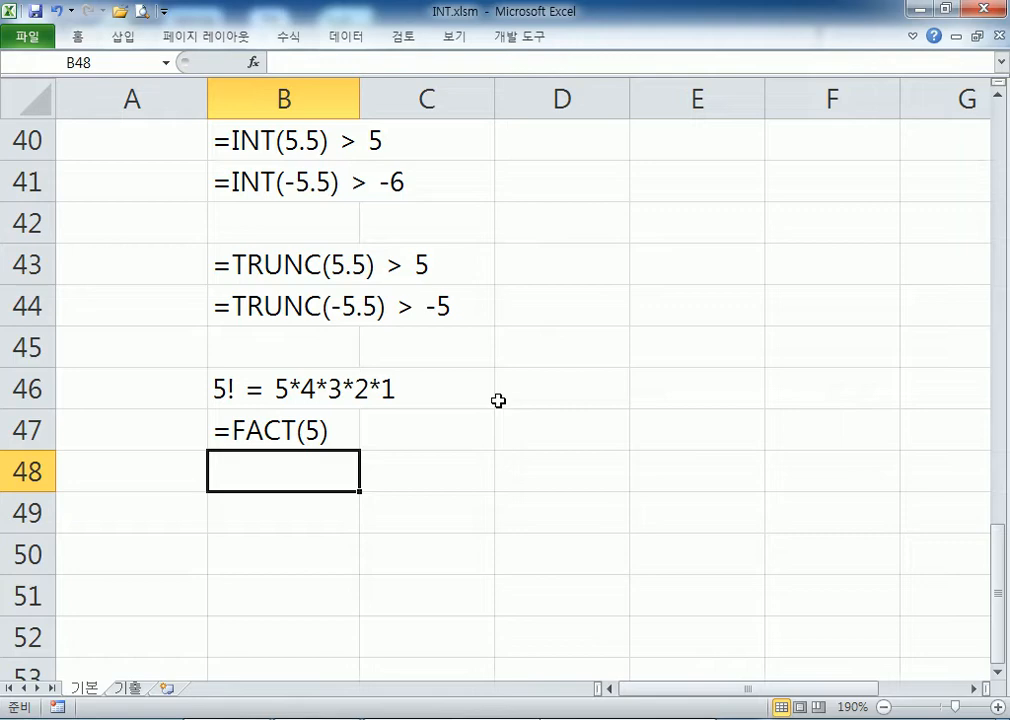
Step: Enter "=PI()" in B48 below the FACT example and turn it into plain text with a leading apostrophe
text(=)
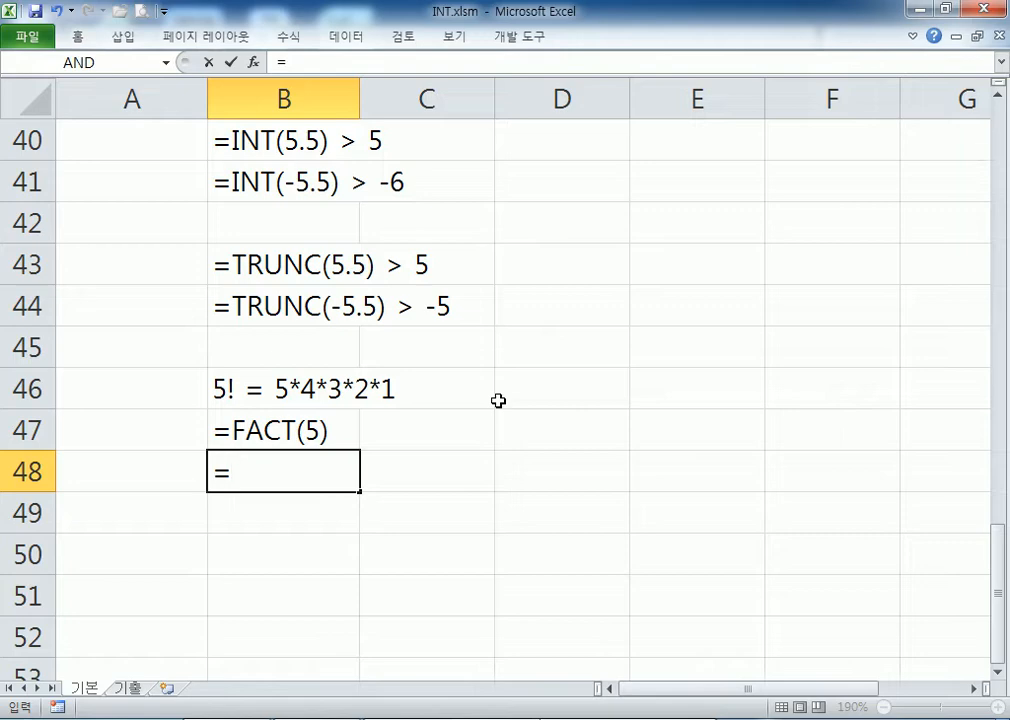
text((PI)
key(BackSpace)
key(BackSpace)
key(BackSpace)
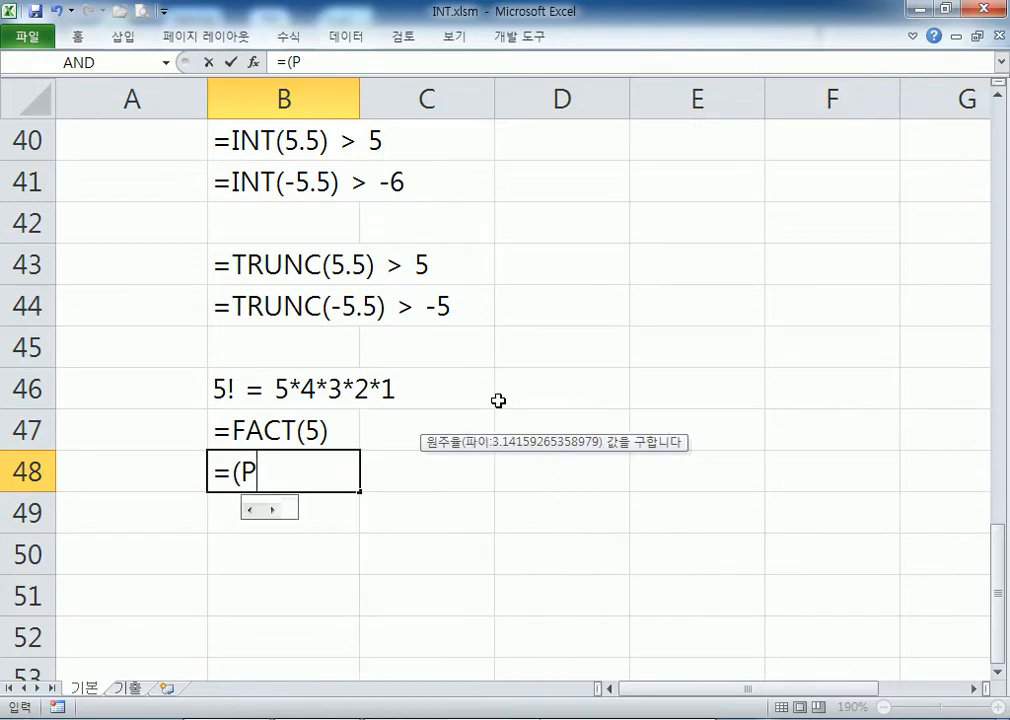
text(PI())
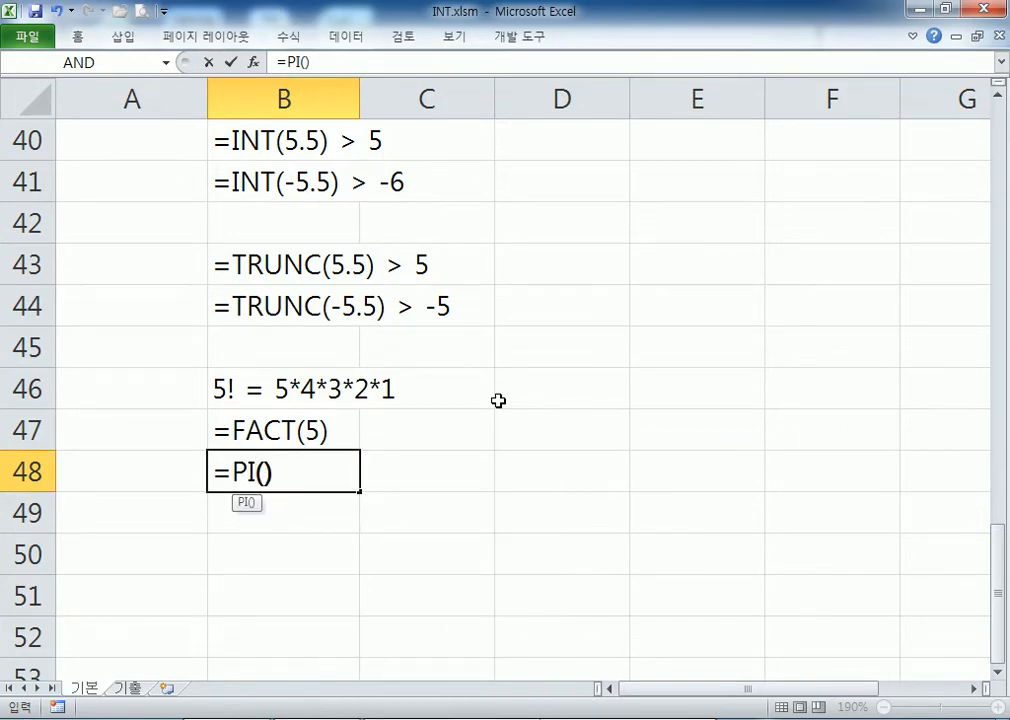
key(Return)
key(Up)
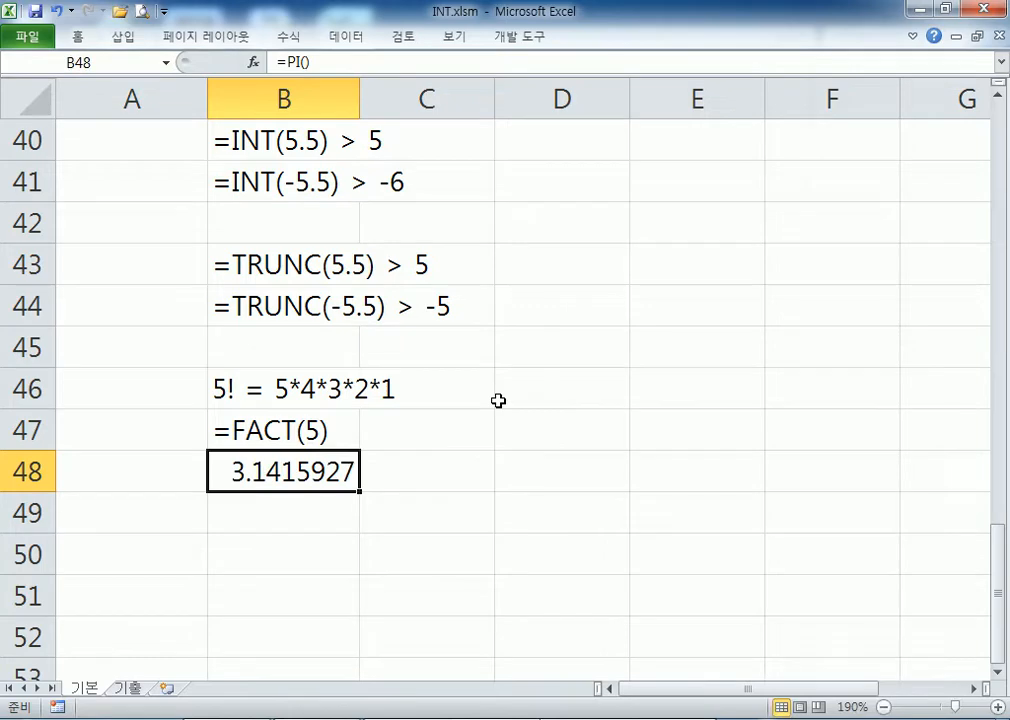
key(F2)
key(Home)
text(')
key(Return)
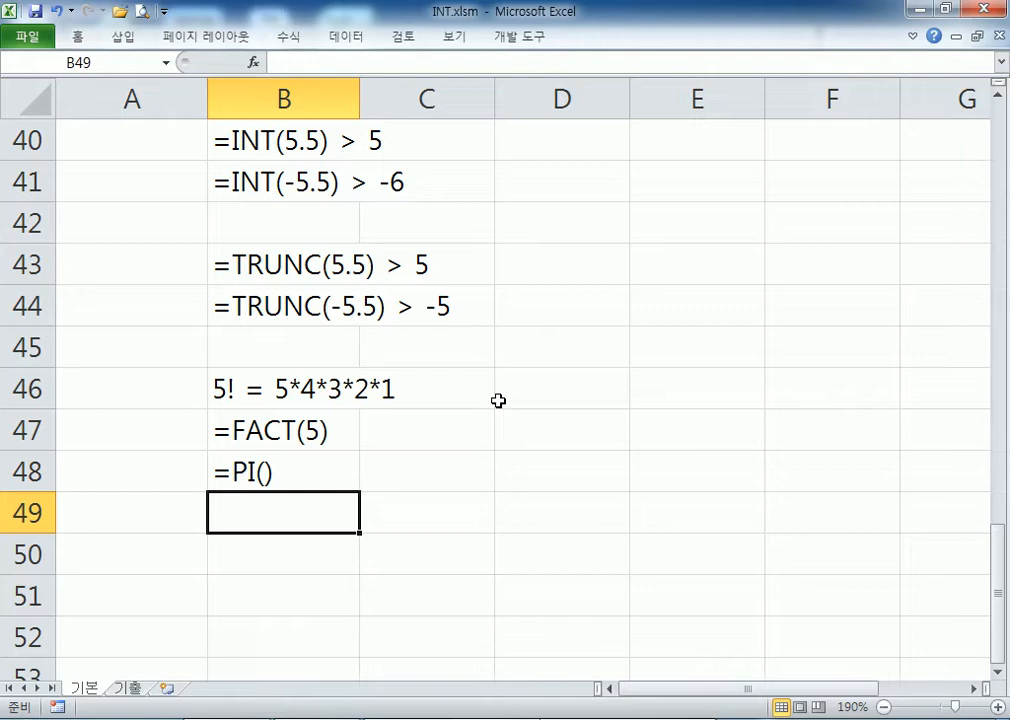
Step: Enter the working formula =PI() in B49 below its text version
text(=PI())
key(Return)
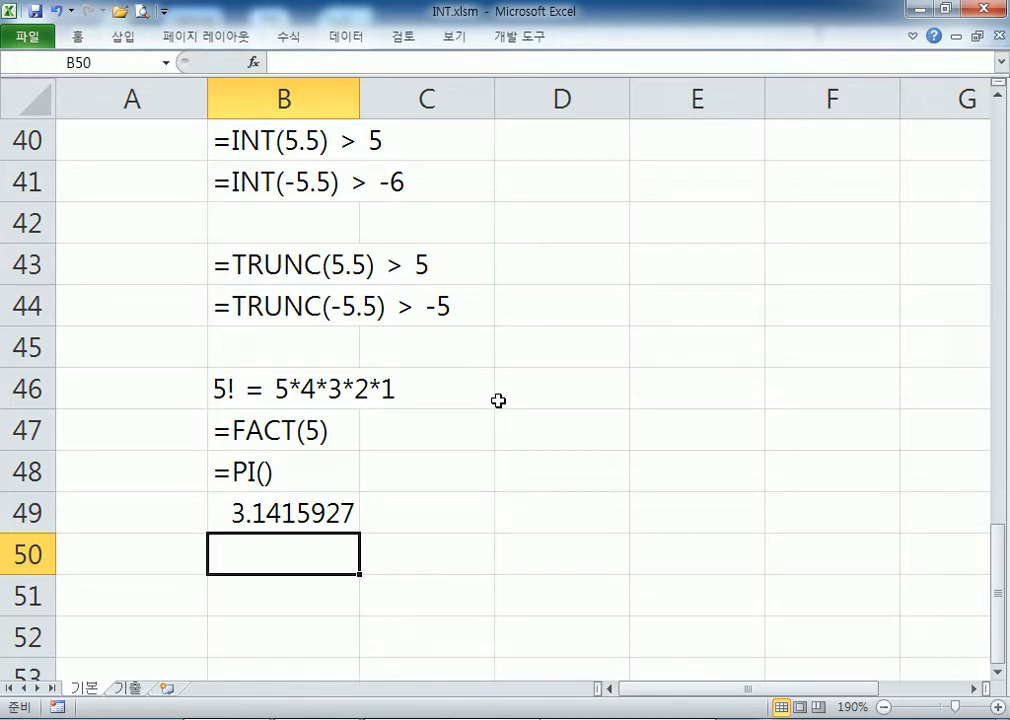
key(Up)
key(Down)
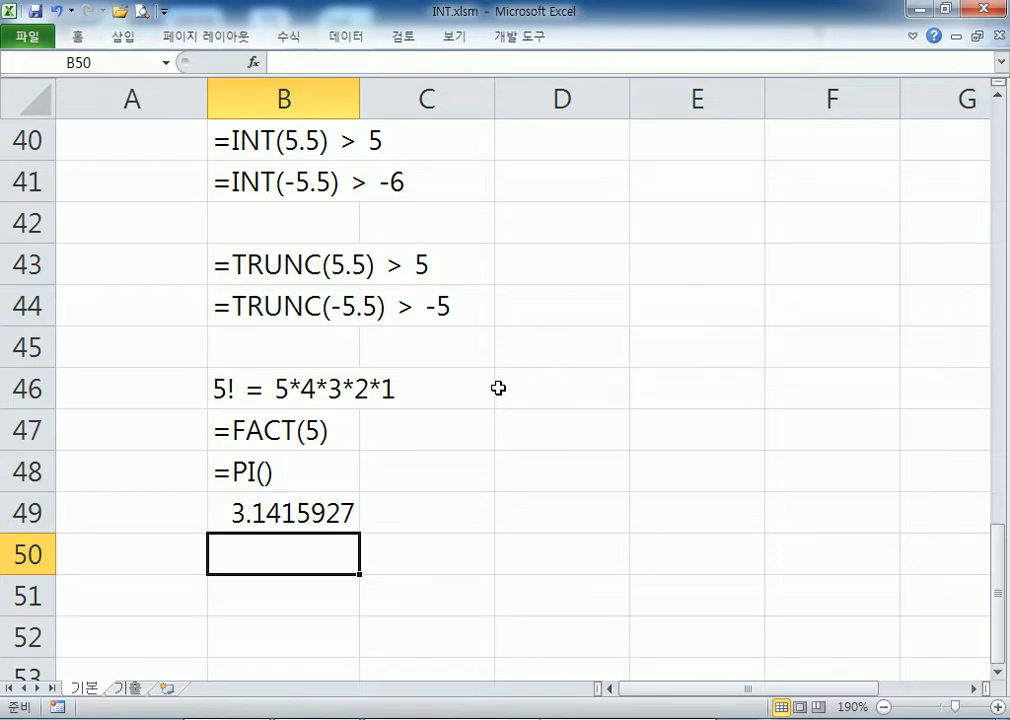
Step: Enter =RAND() in E41 and widen column E to show more decimal places of the random number
click(738, 196)
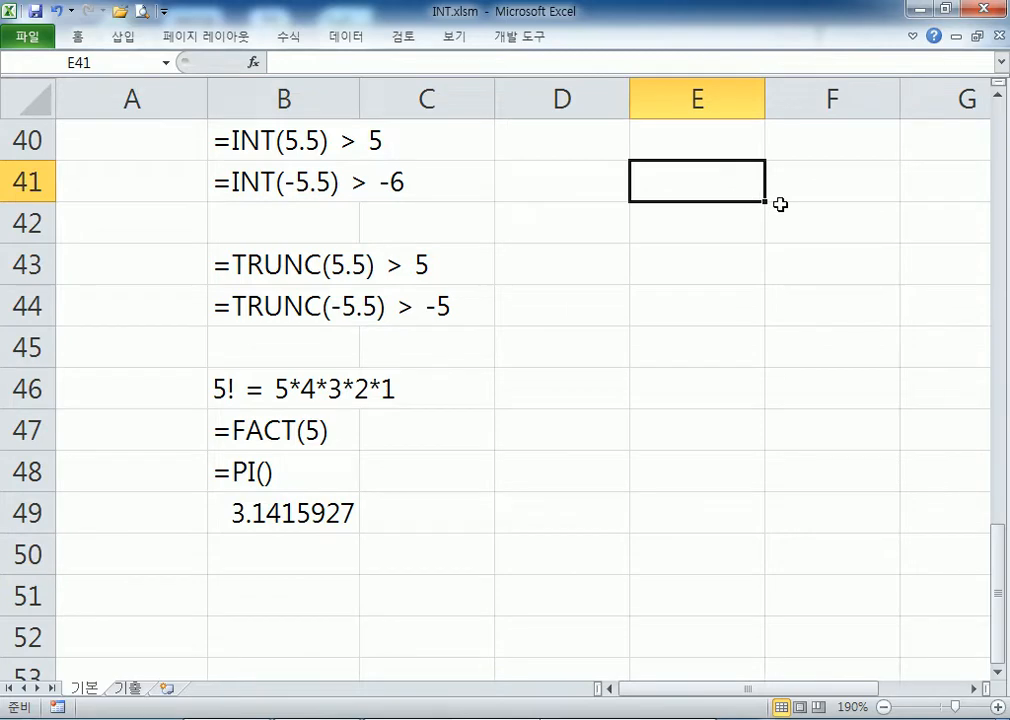
text(=RANB)
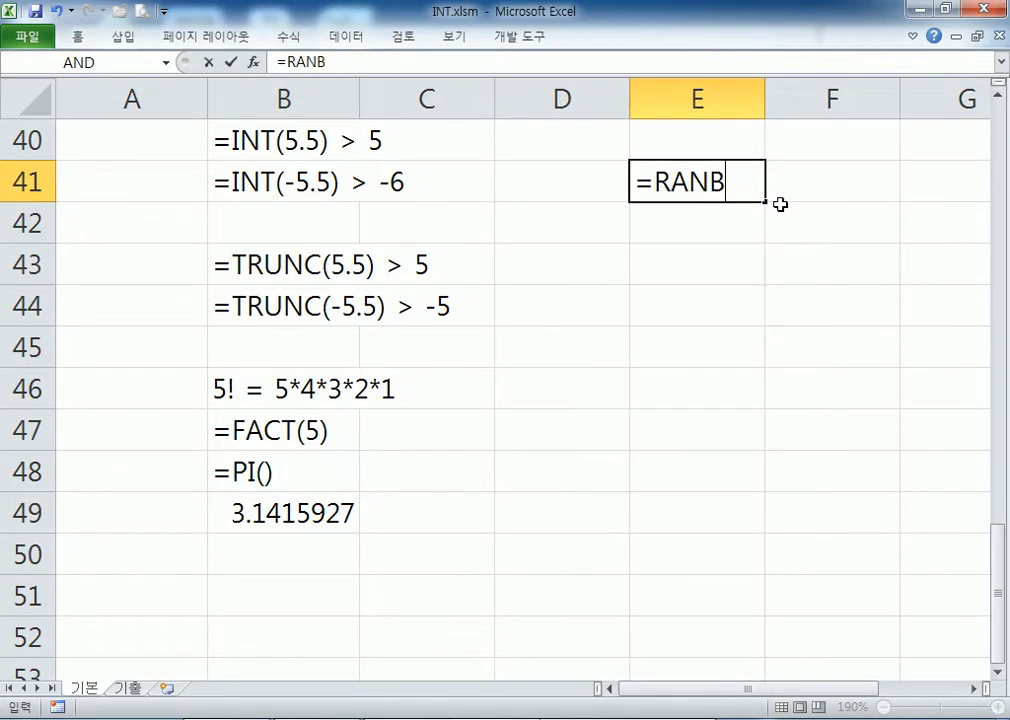
key(BackSpace)
text(D)
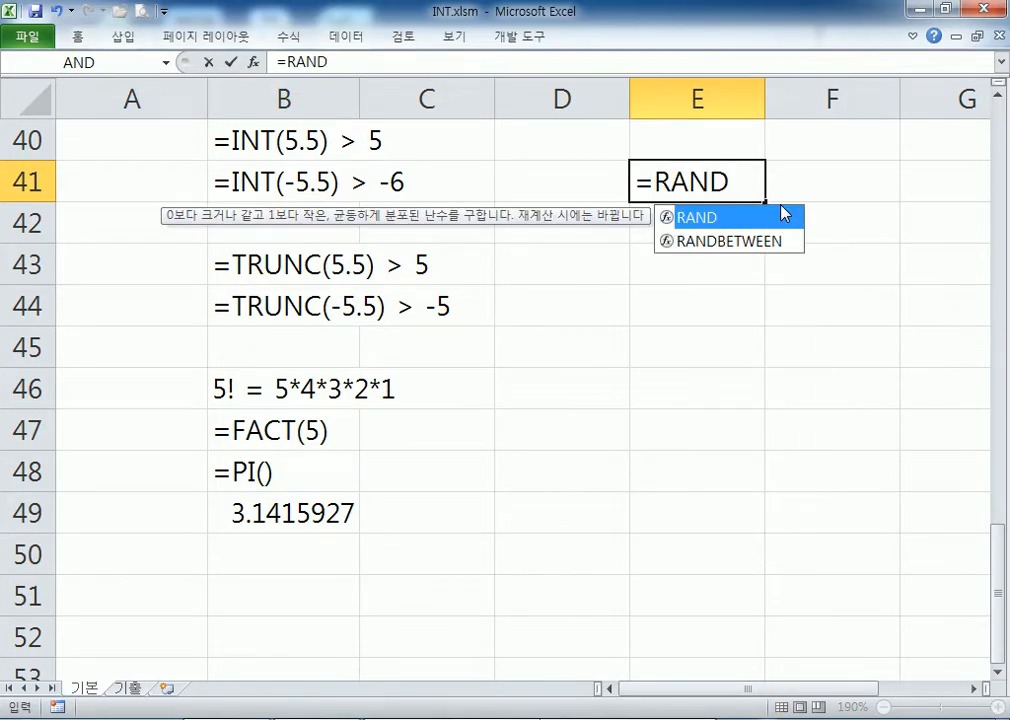
text(())
key(Return)
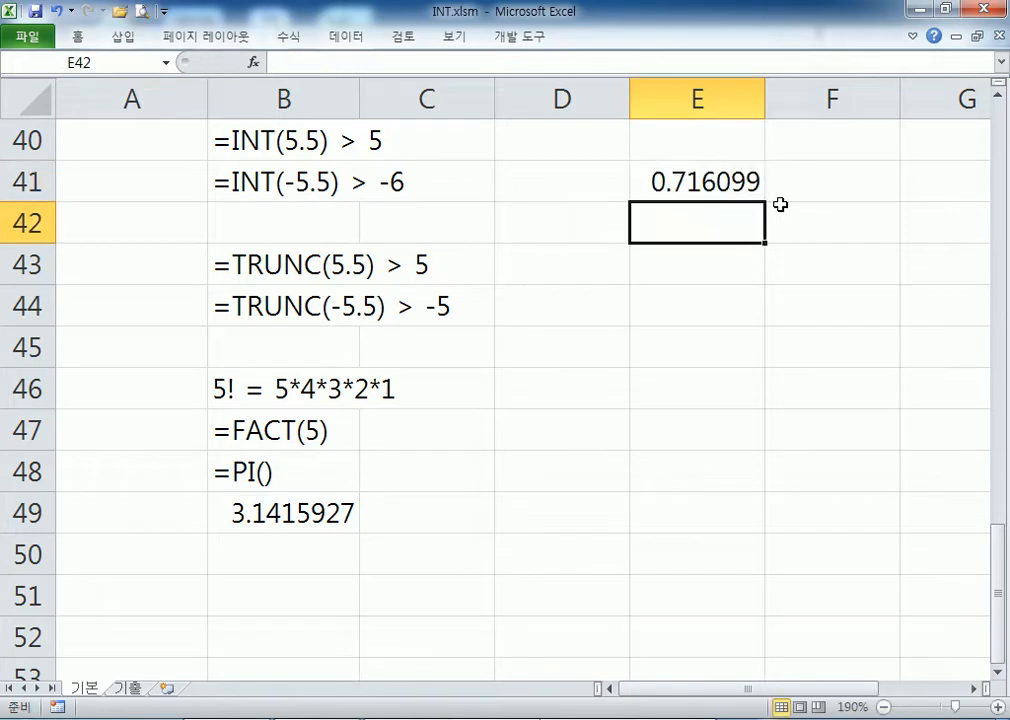
key(Up)
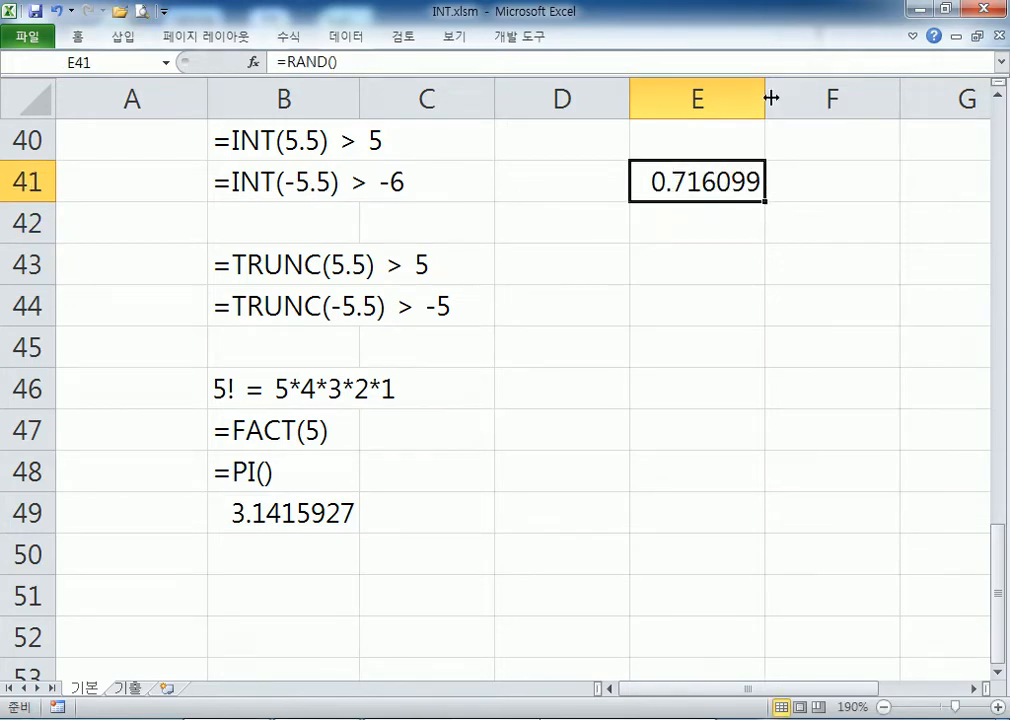
drag(767, 98, 879, 95)
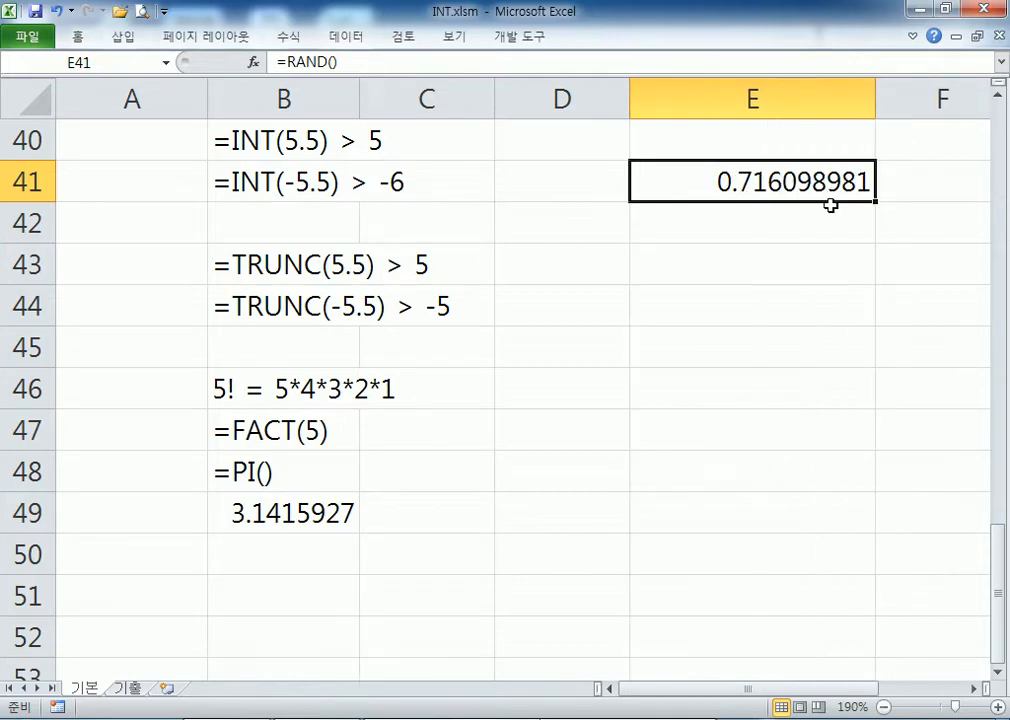
Step: Recalculate the RAND formula in E41 and fill it down through E49
key(F2)
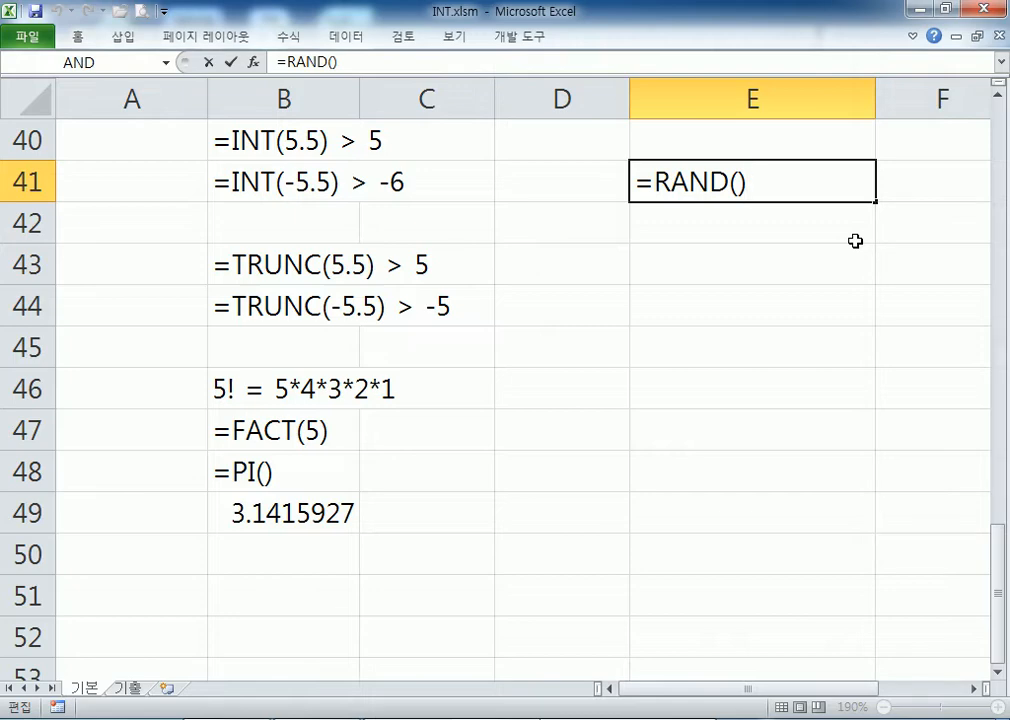
key(Return)
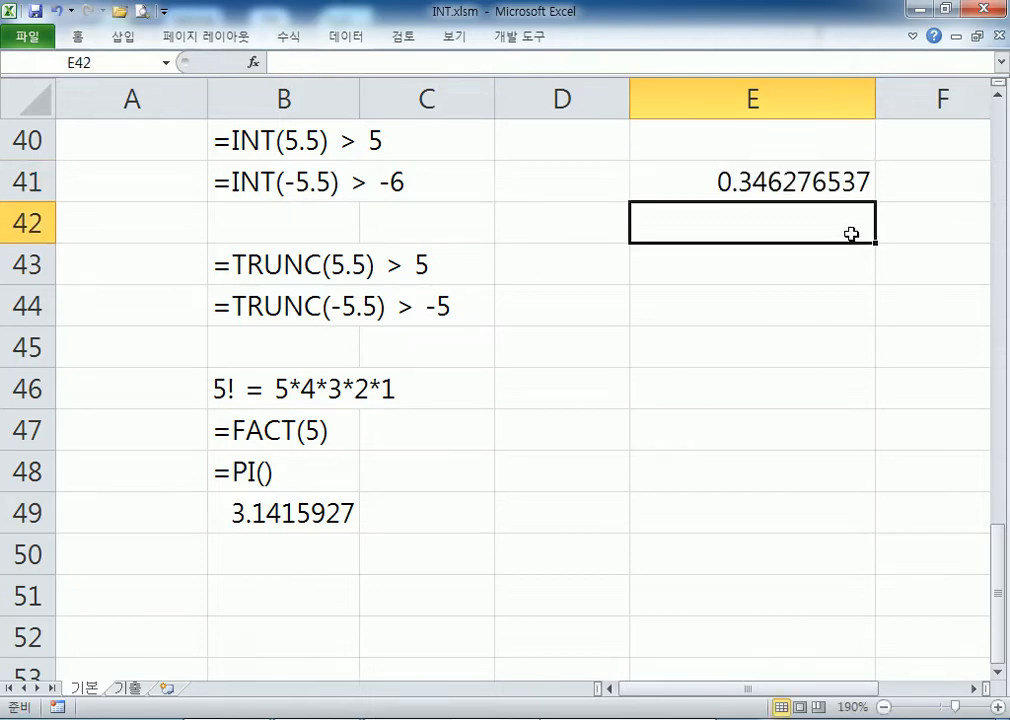
click(857, 187)
drag(875, 201, 878, 521)
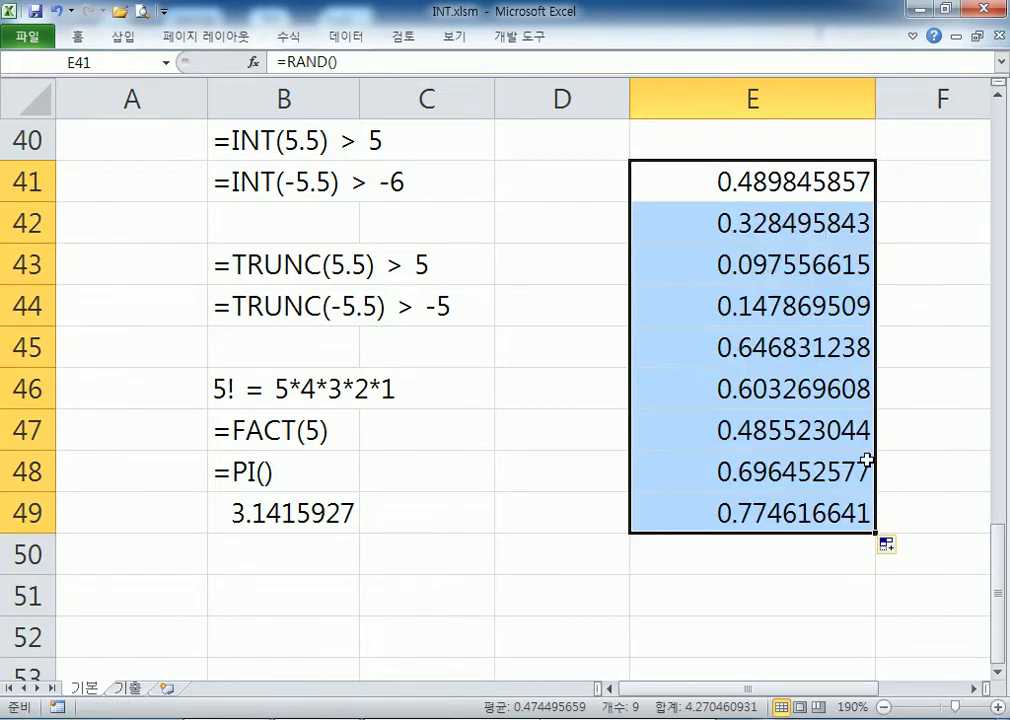
Step: Reconfirm the RAND formulas one after another from E41 through E48 to regenerate the random numbers
double_click(790, 183)
key(Return)
key(F2)
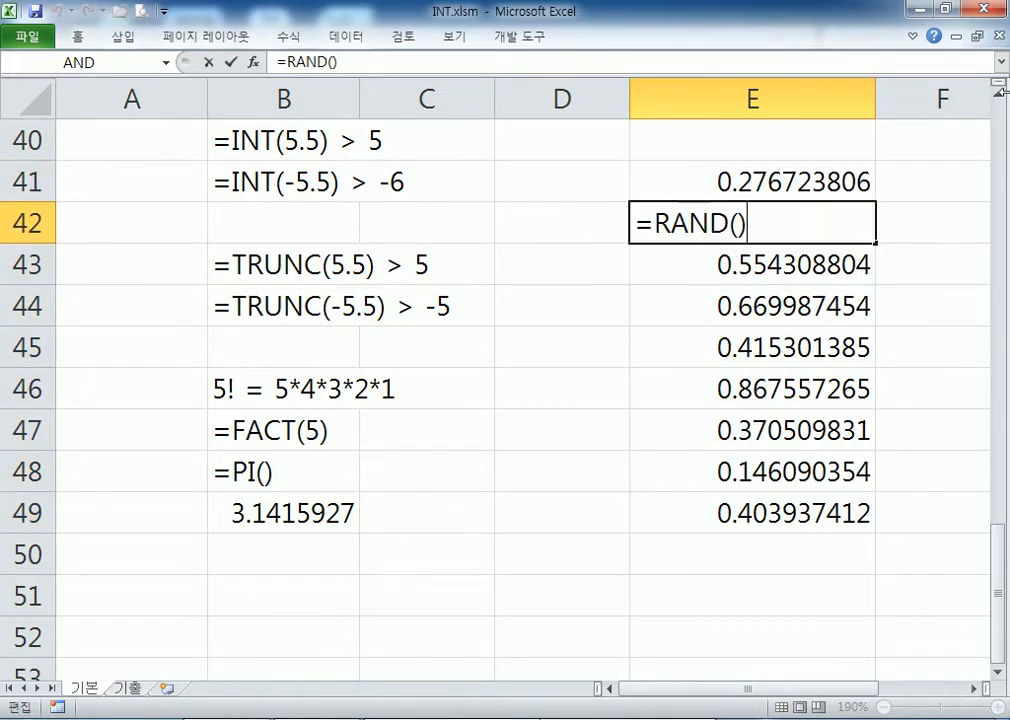
key(Return)
key(F2)
key(Return)
key(F2)
key(Return)
key(F2)
key(Return)
key(F2)
key(Return)
key(F2)
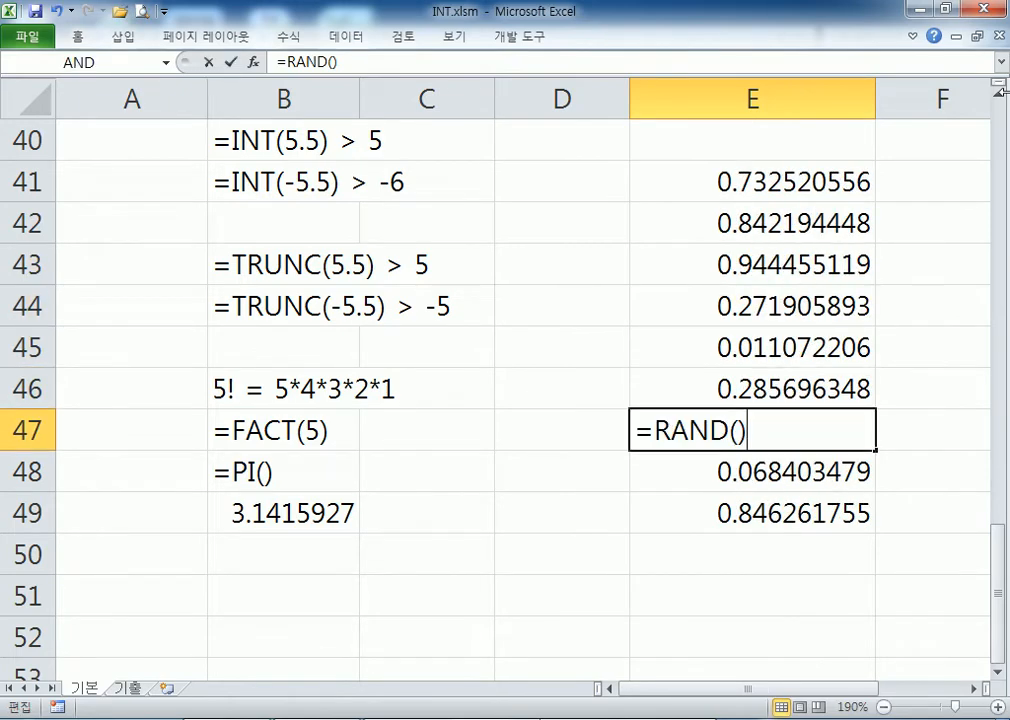
key(Return)
key(F2)
key(Return)
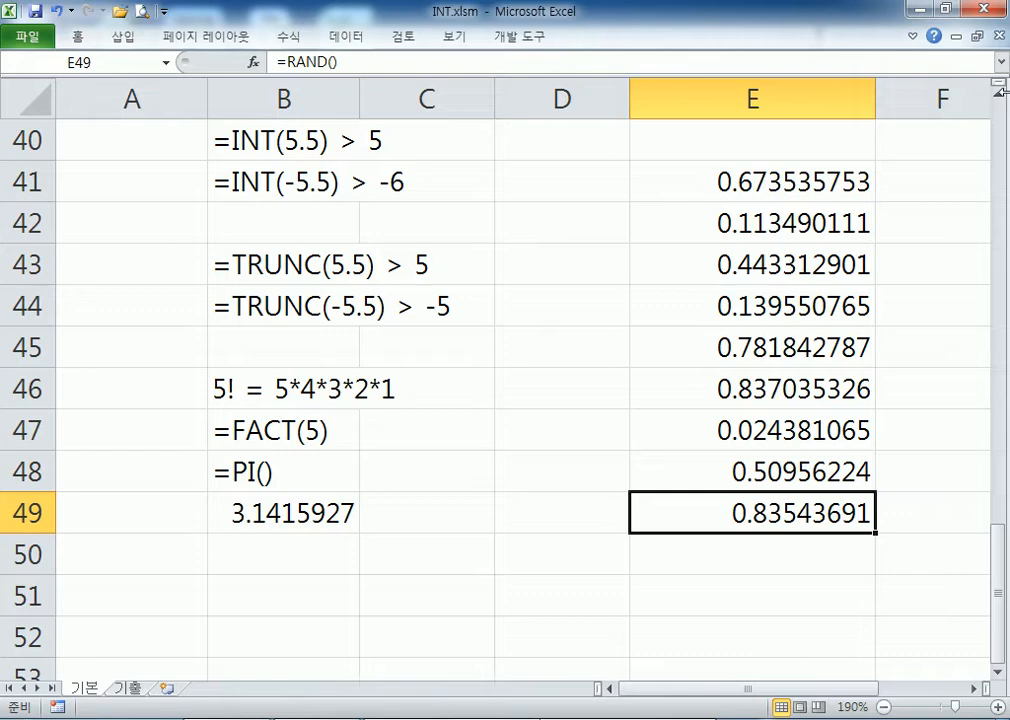
Step: List the function names ROUND, ROUNDDOWN and ROUNDUP in E55 to E57
scroll(586, 325, down, 4)
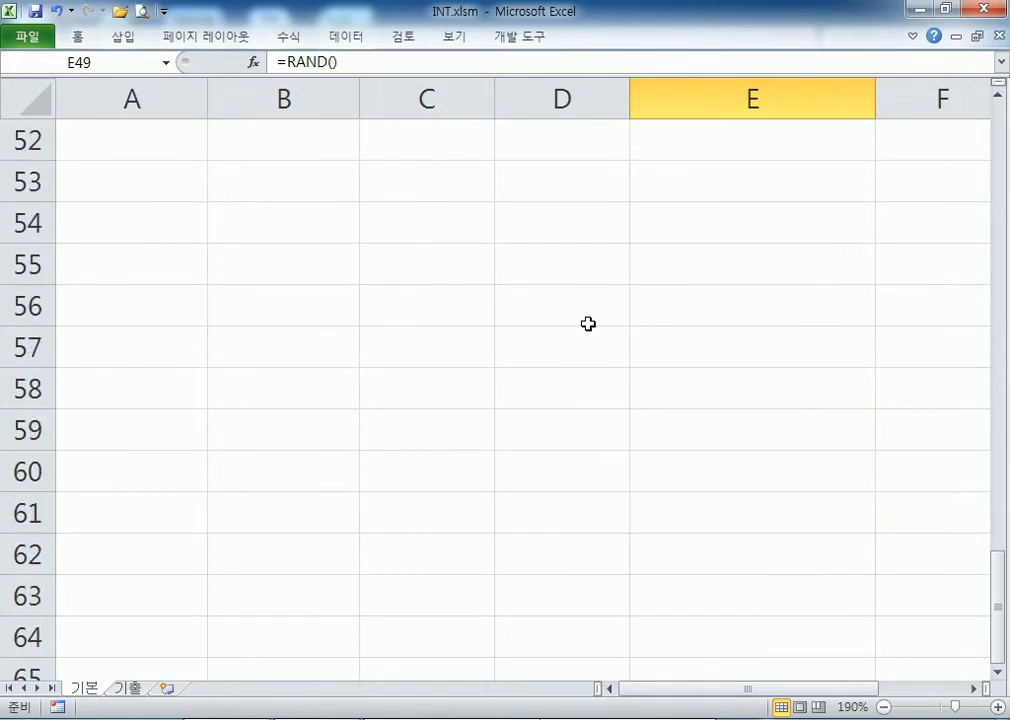
click(693, 270)
text(ROUND)
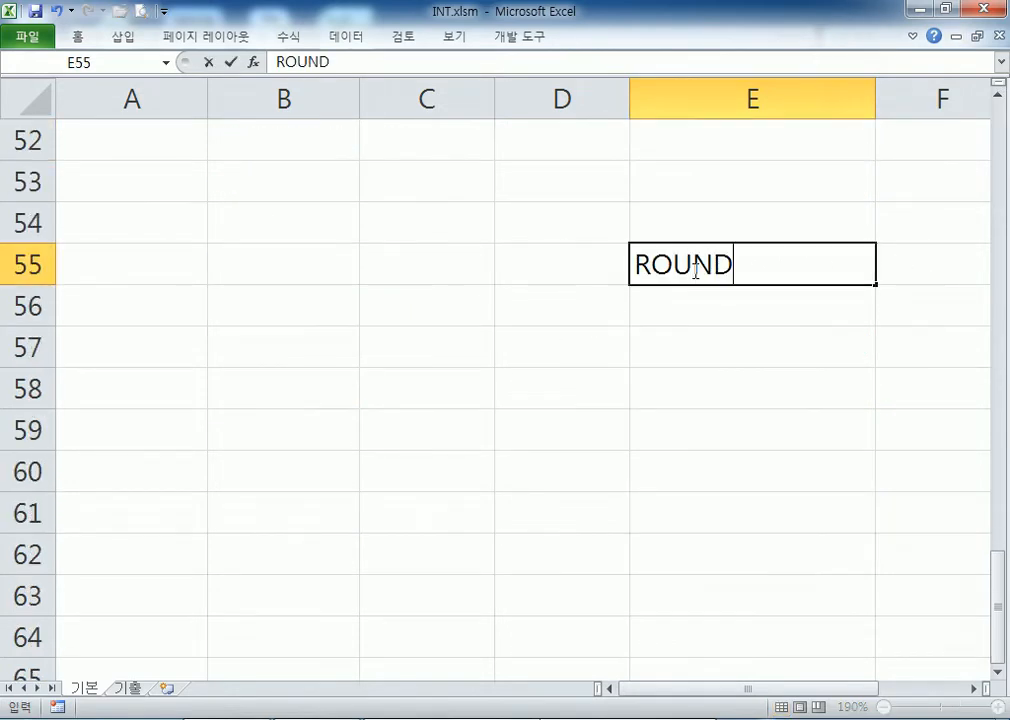
key(Return)
text(ROUND)
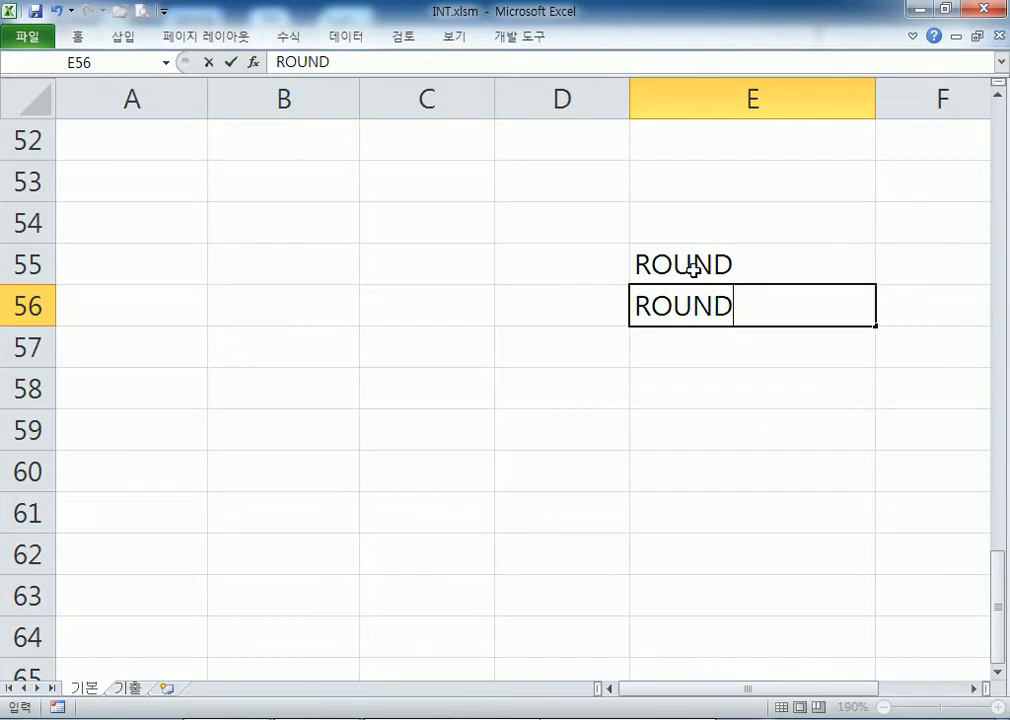
text(DOWN)
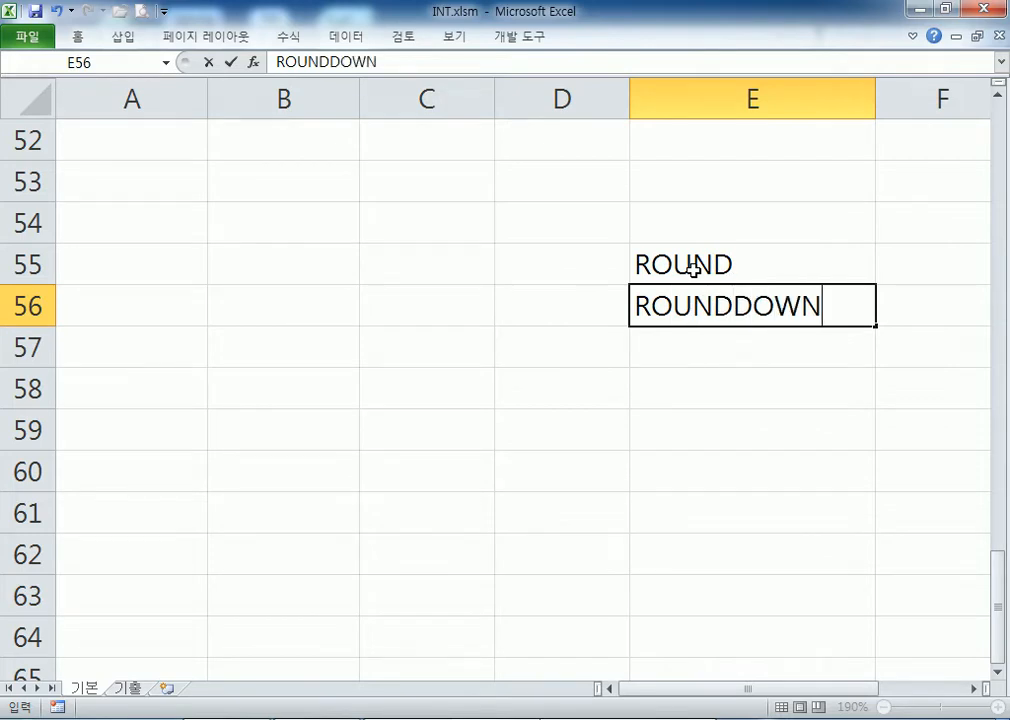
key(Return)
text(ROUNDUP)
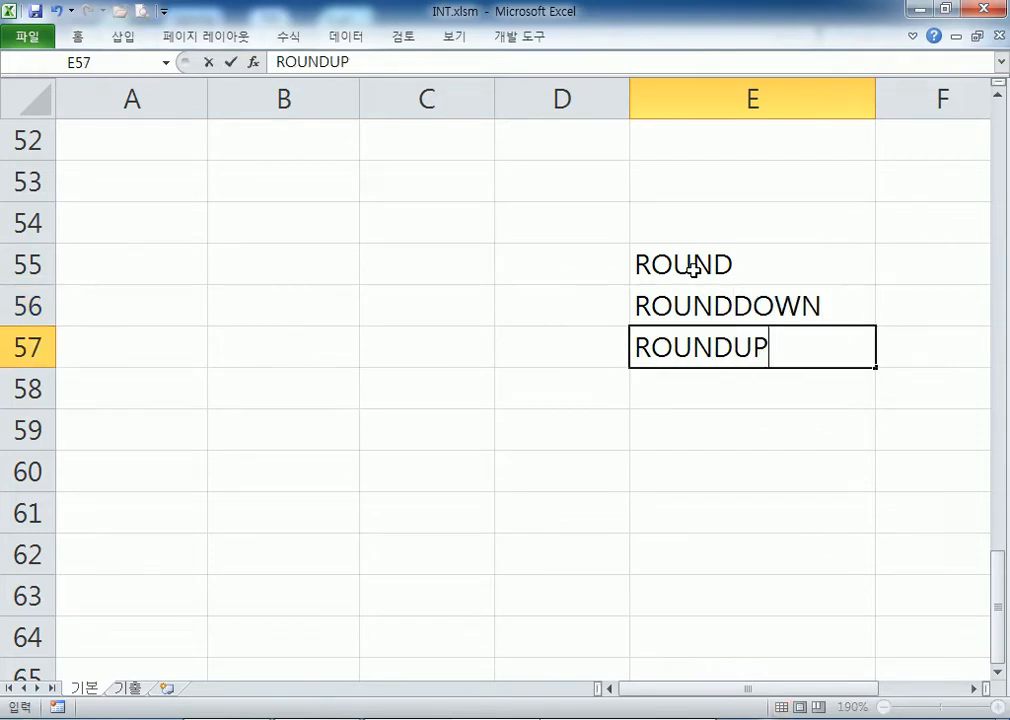
key(Return)
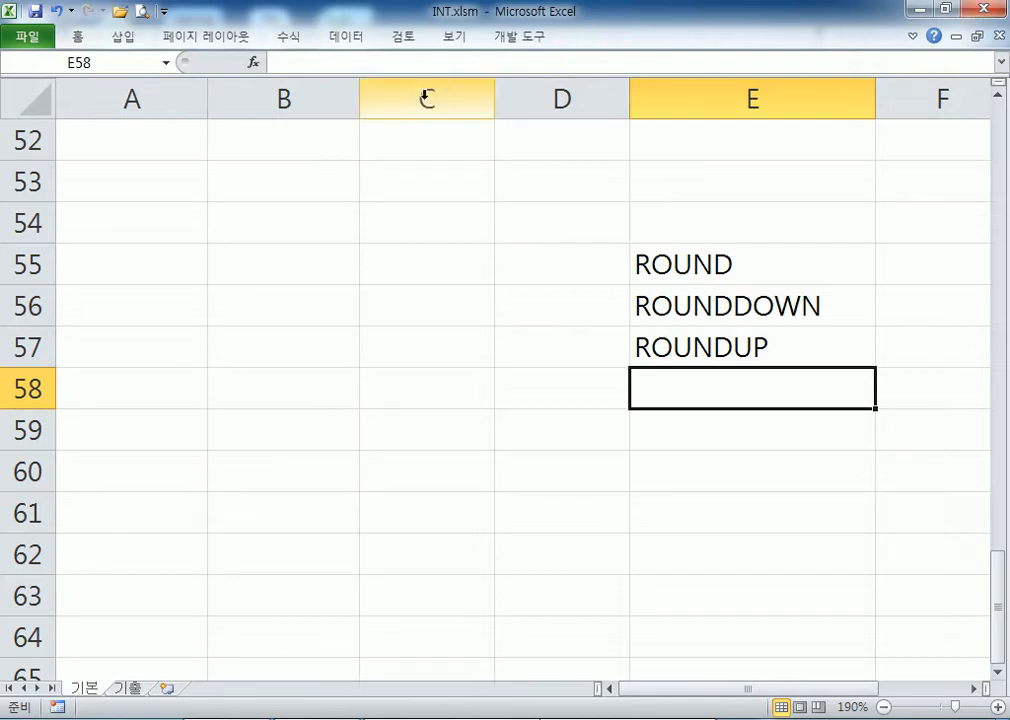
Step: Enter the formula =INT(2.3) in B55
click(295, 280)
text(=)
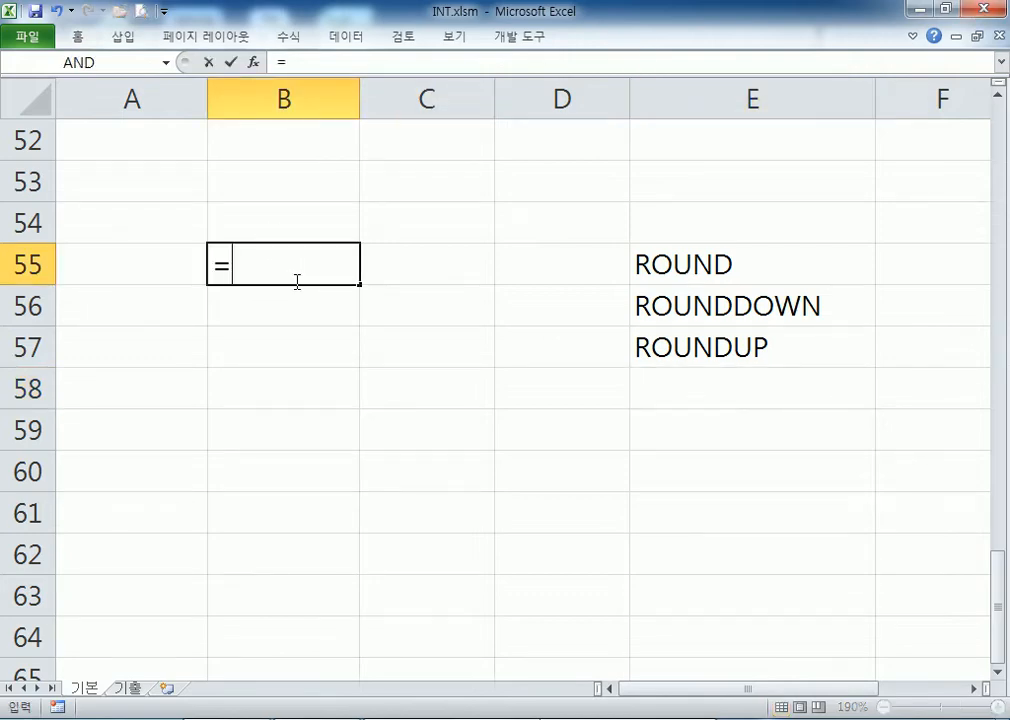
text(INT(2)
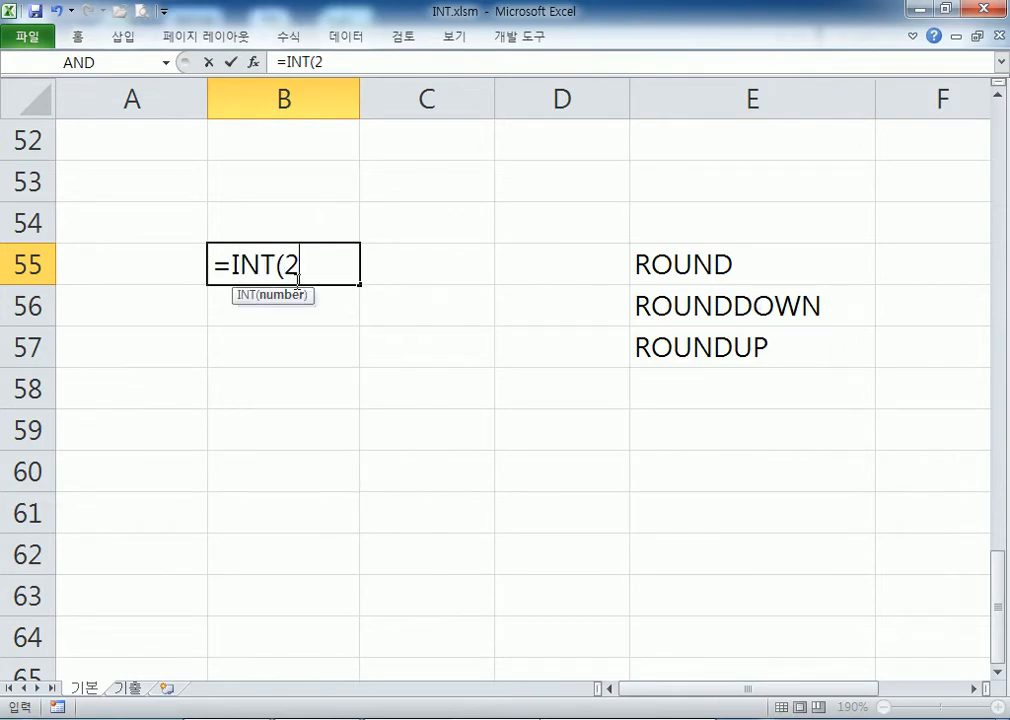
text(.3))
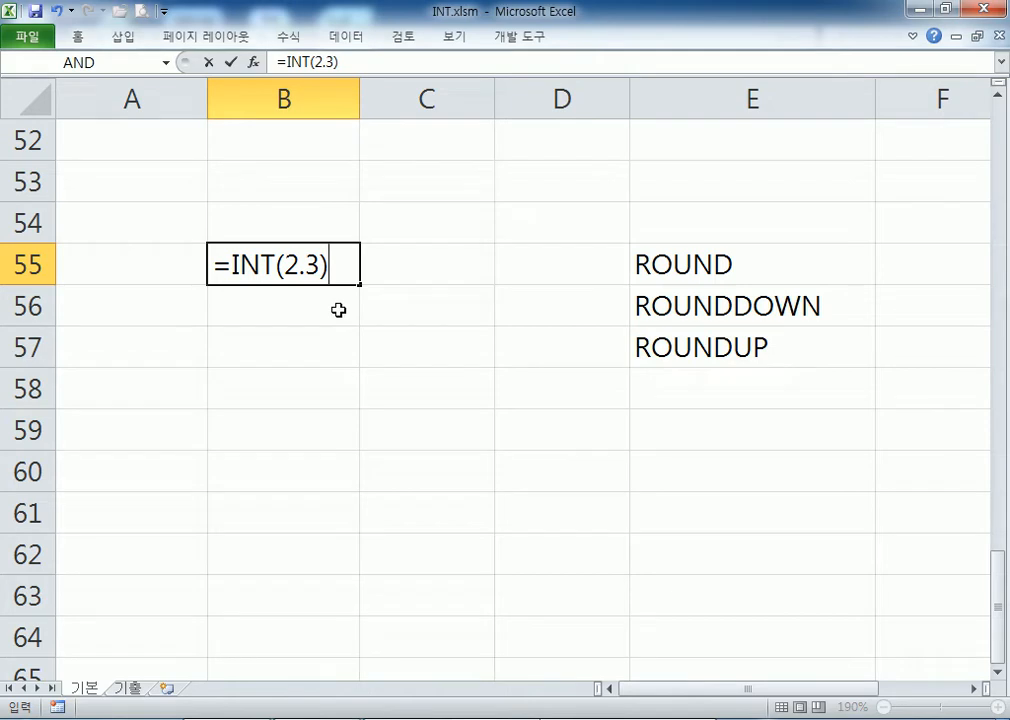
key(Return)
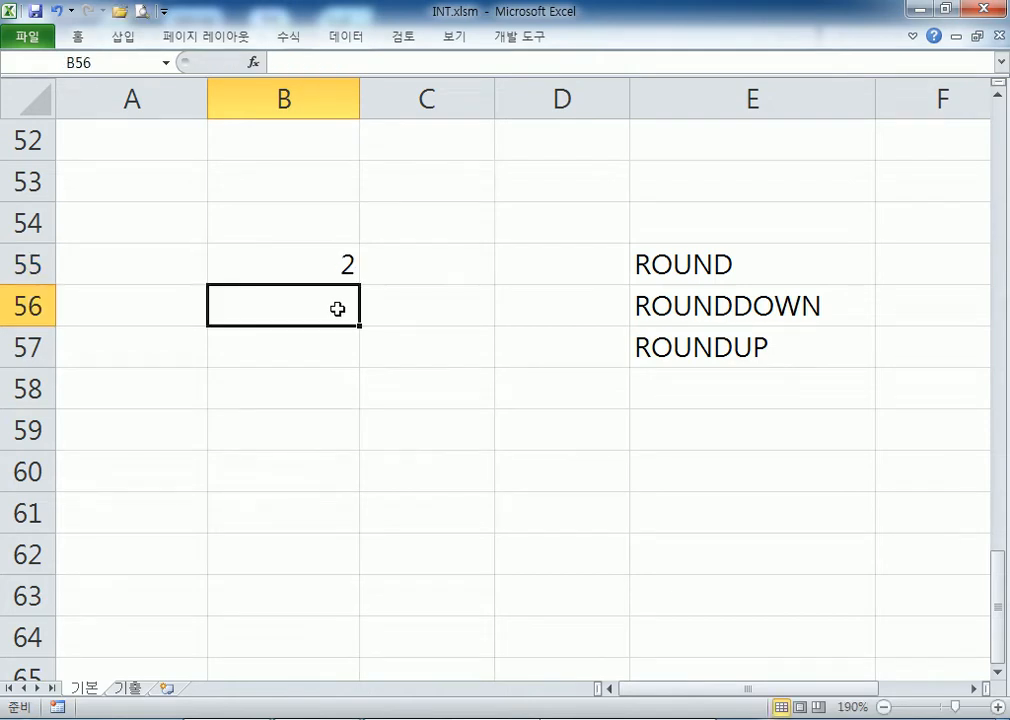
Step: Enter the result 2 in C55 and turn the INT formula in B55 into plain text with a leading apostrophe
key(Up)
key(Right)
text(2)
key(Left)
key(F2)
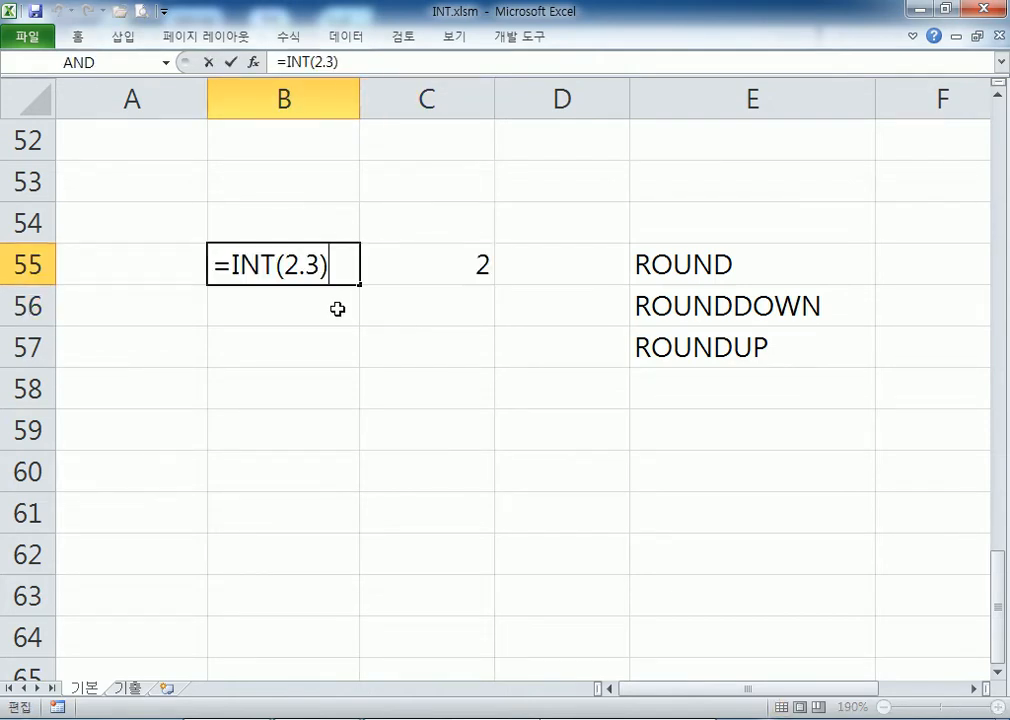
key(Home)
text(')
key(Return)
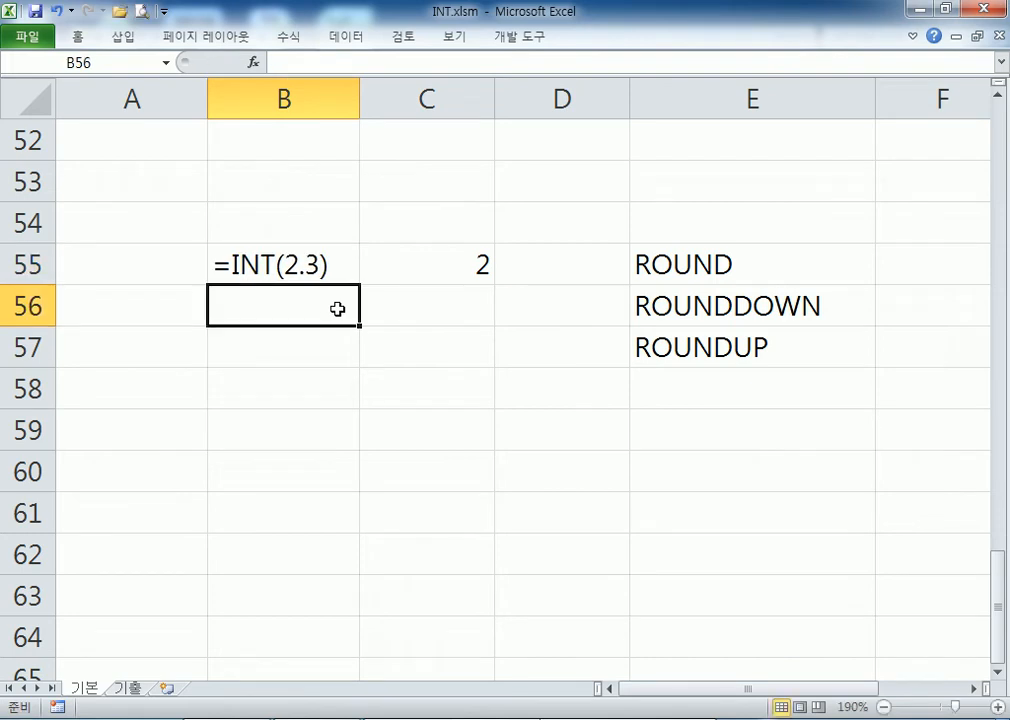
Step: Enter the square root formula =SQRT(8) in B56 below the INT example
text(=SQRT()
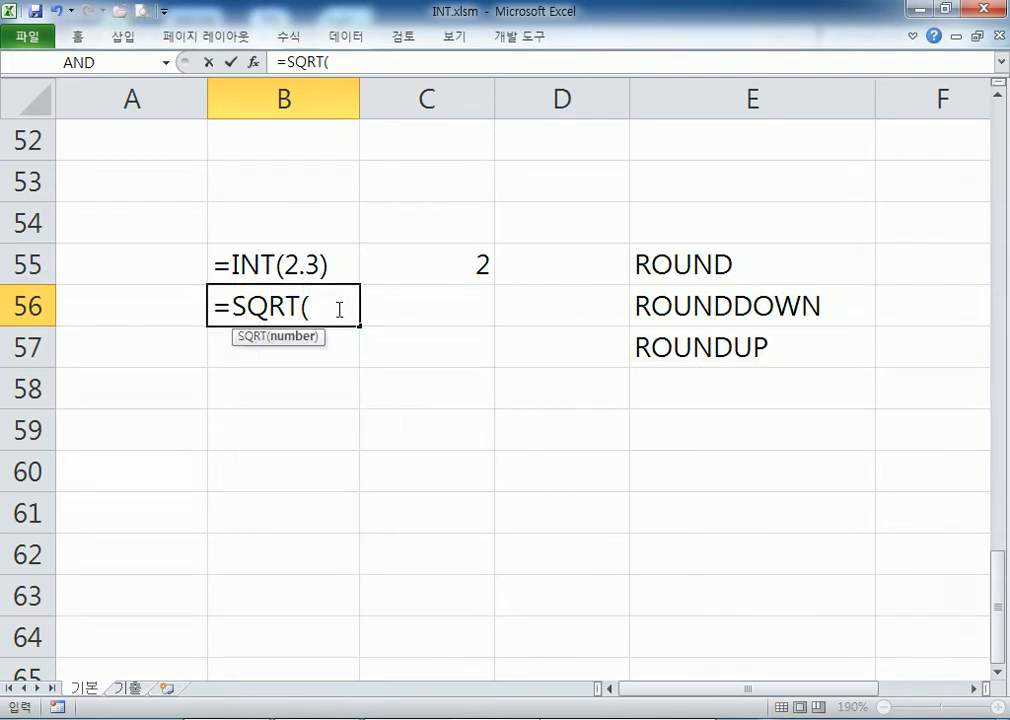
text(8))
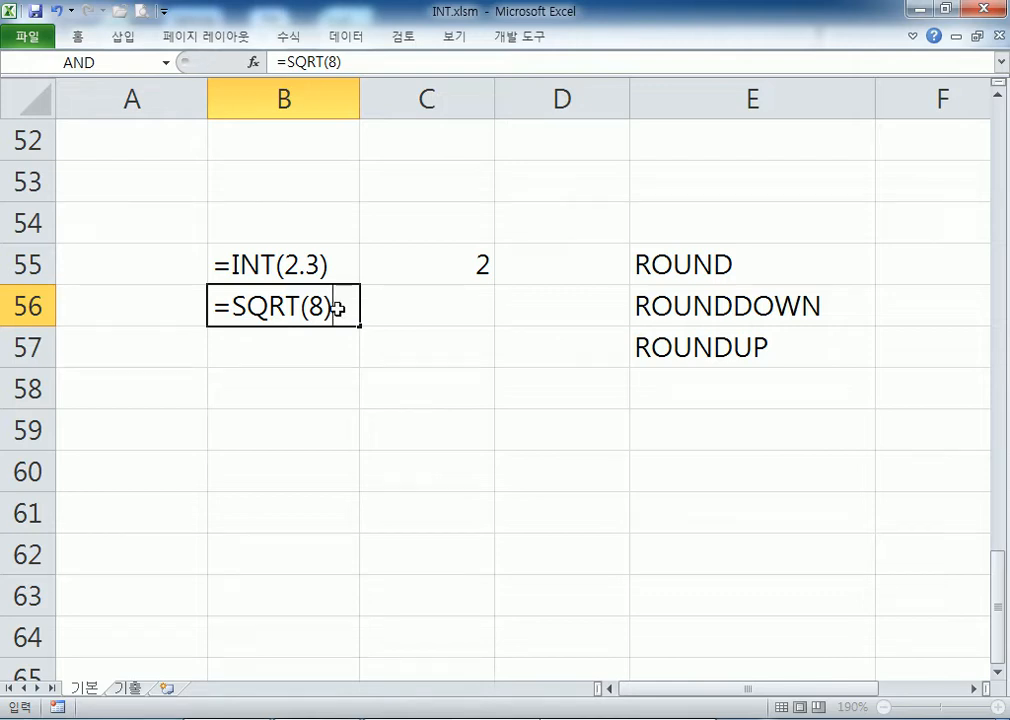
key(Return)
Step: Wrap the square root formula in B56 in the INT function so it reads =INT(SQRT(8))
double_click(339, 310)
key(Home)
key(Right)
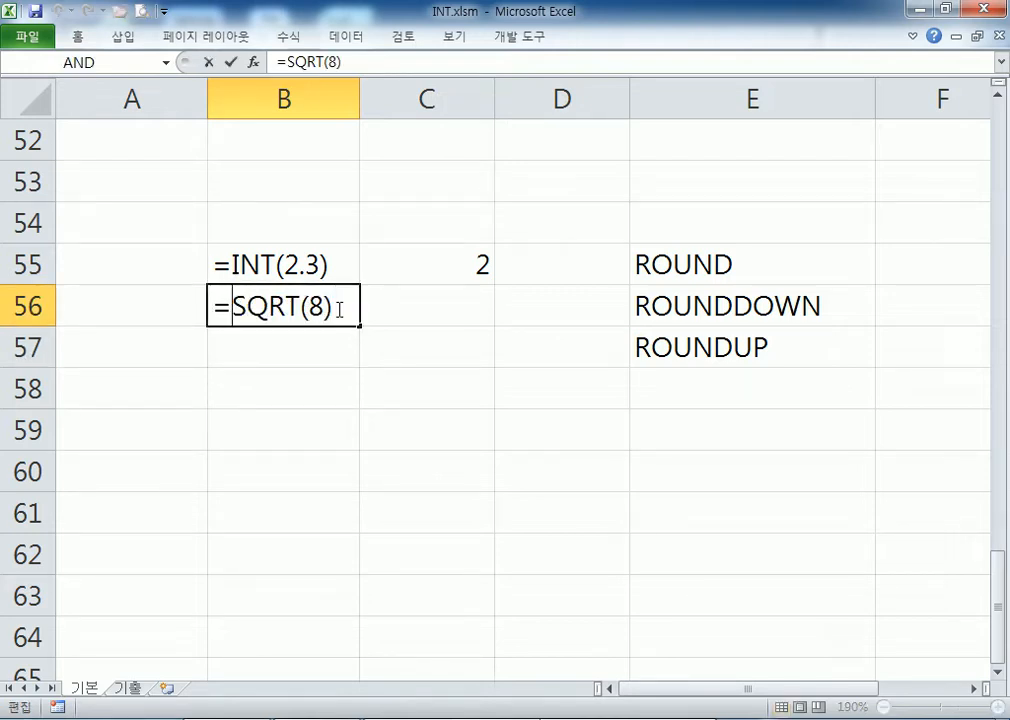
text(INT()
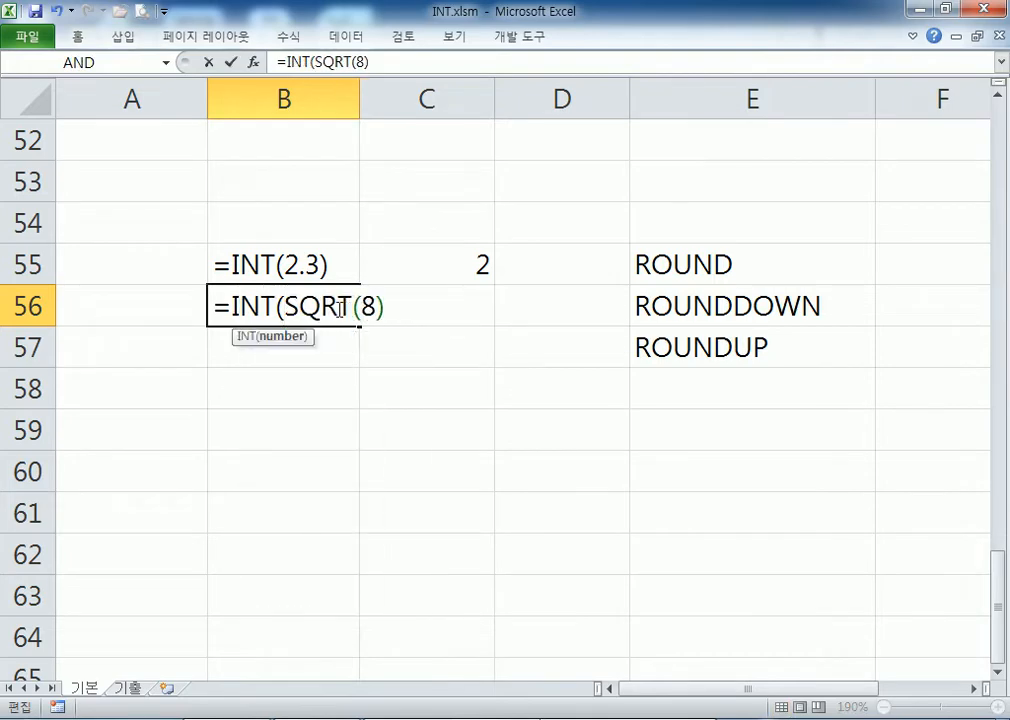
key(Return)
key(Return)
click(339, 310)
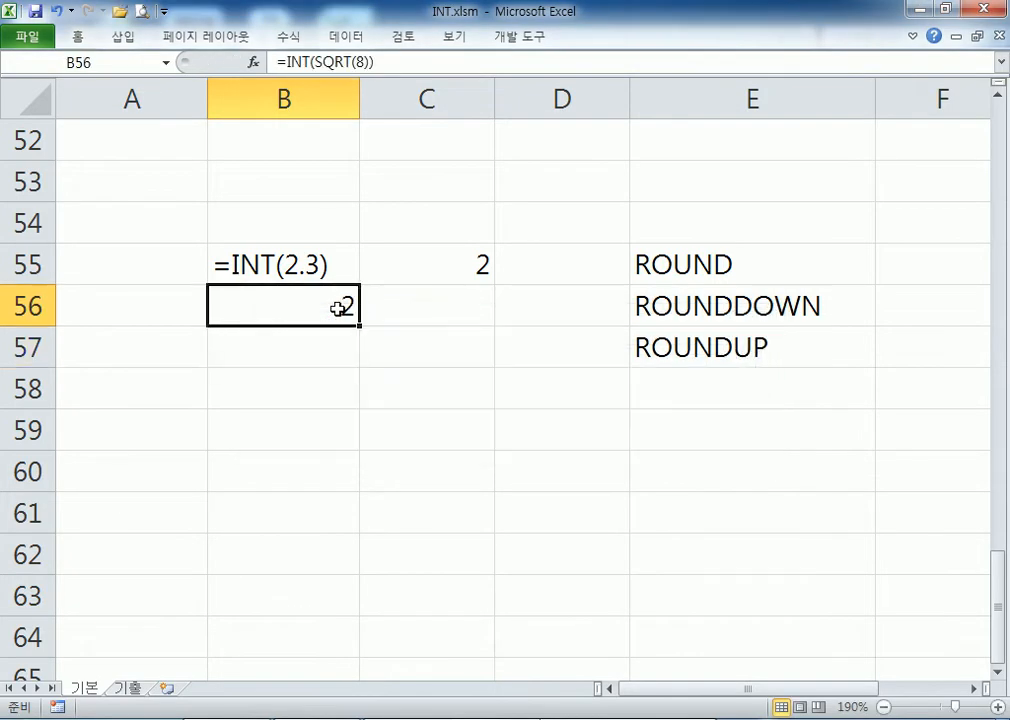
Step: Enter the result 2 in C56 and turn the INT(SQRT(8)) formula in B56 into plain text with a leading apostrophe
key(Right)
text(2)
key(Left)
key(F2)
key(Left)
key(Left)
key(Home)
key(Right)
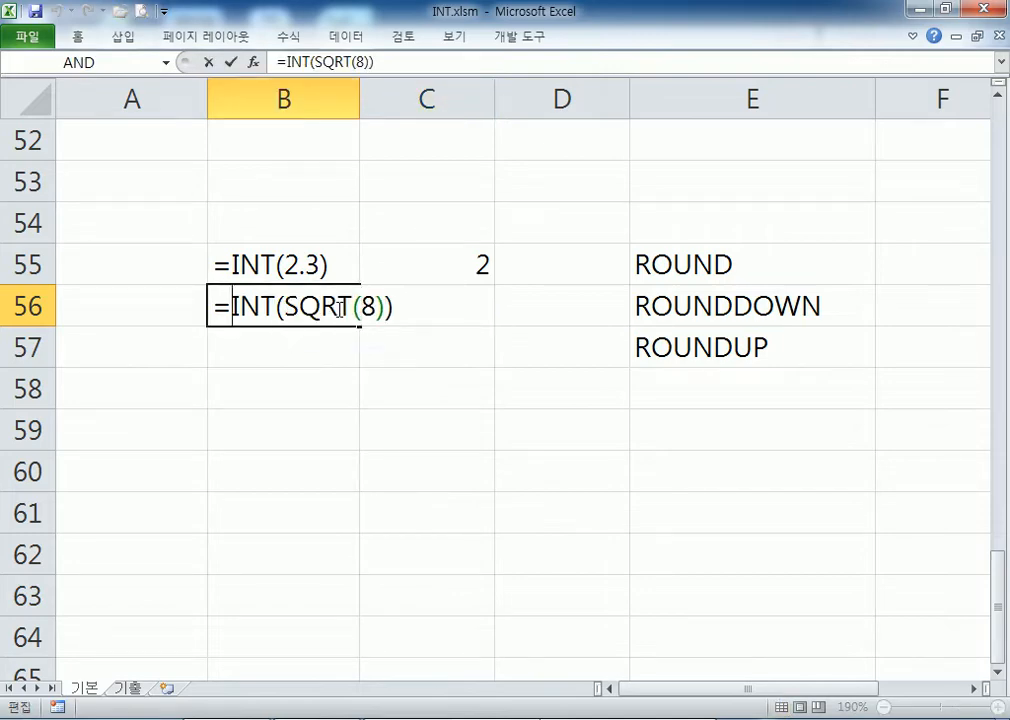
text(')
key(Return)
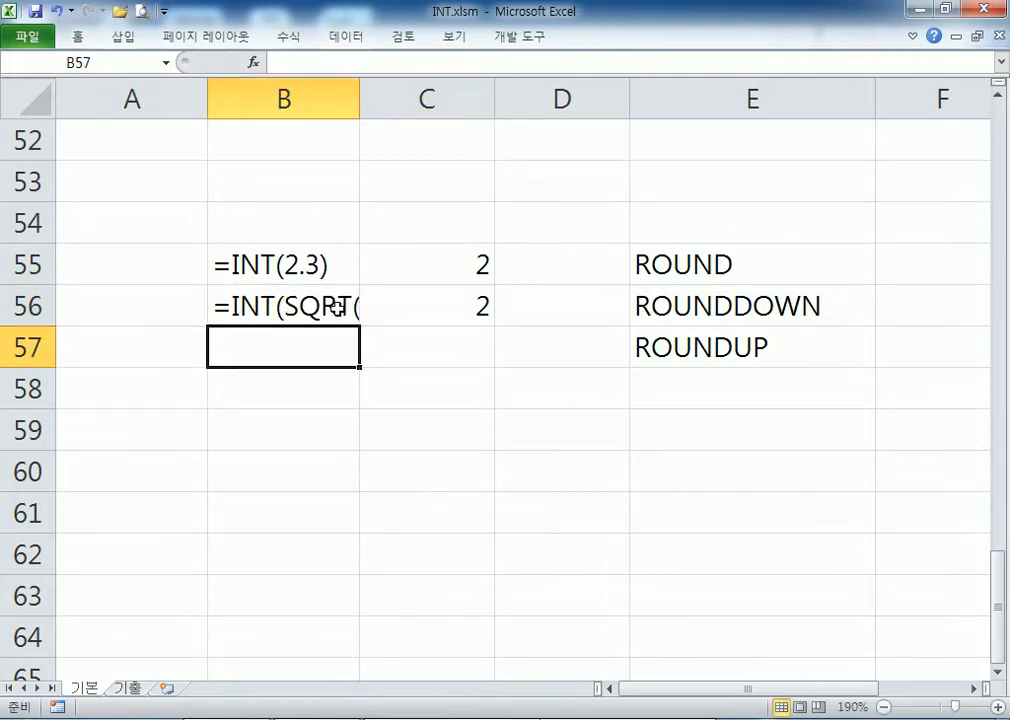
Step: Fit the width of column B to its contents
double_click(360, 97)
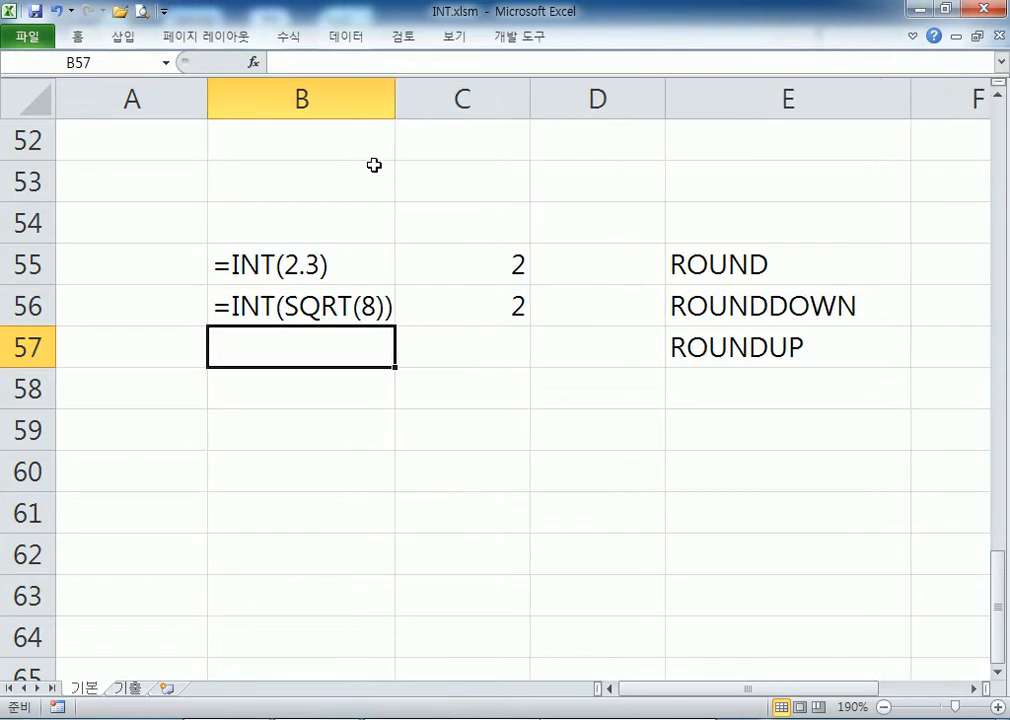
click(316, 265)
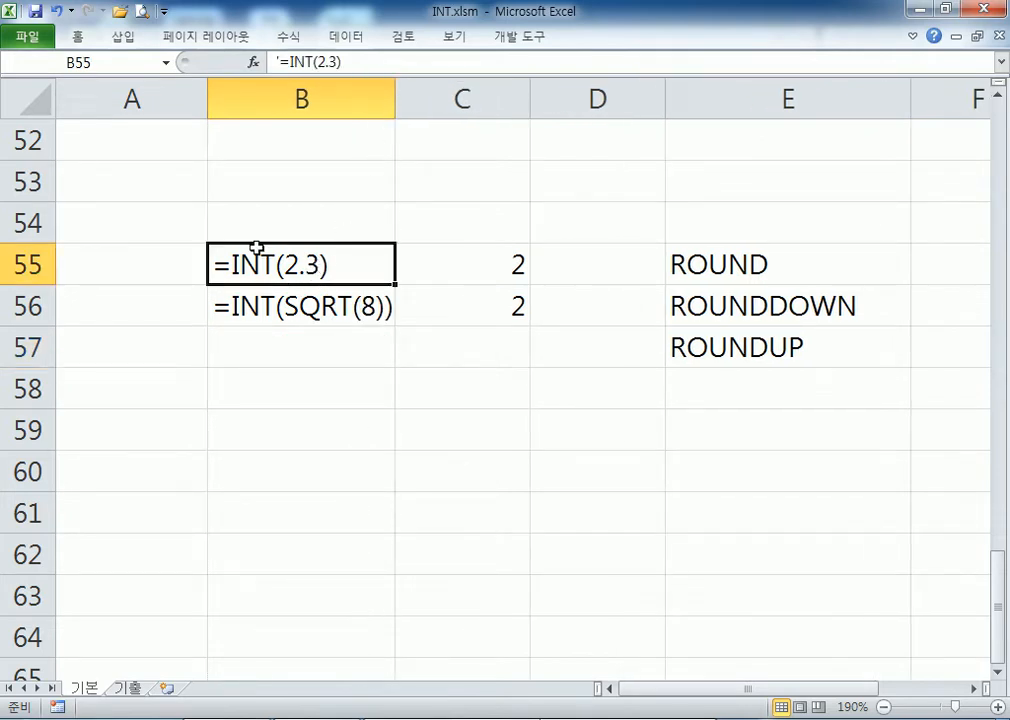
click(221, 306)
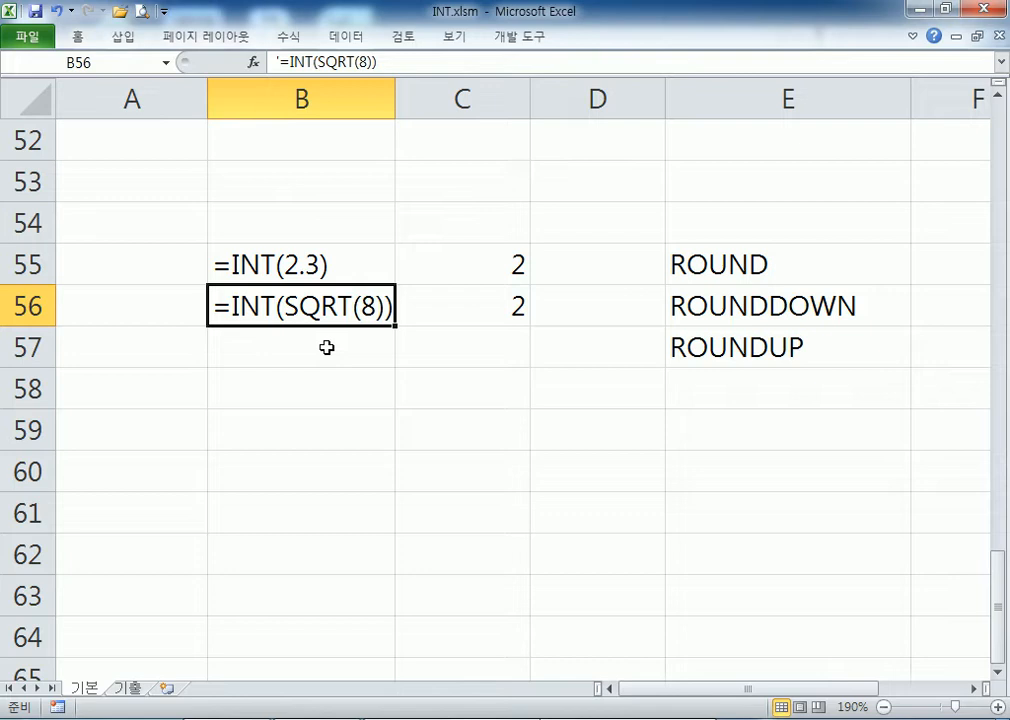
click(269, 413)
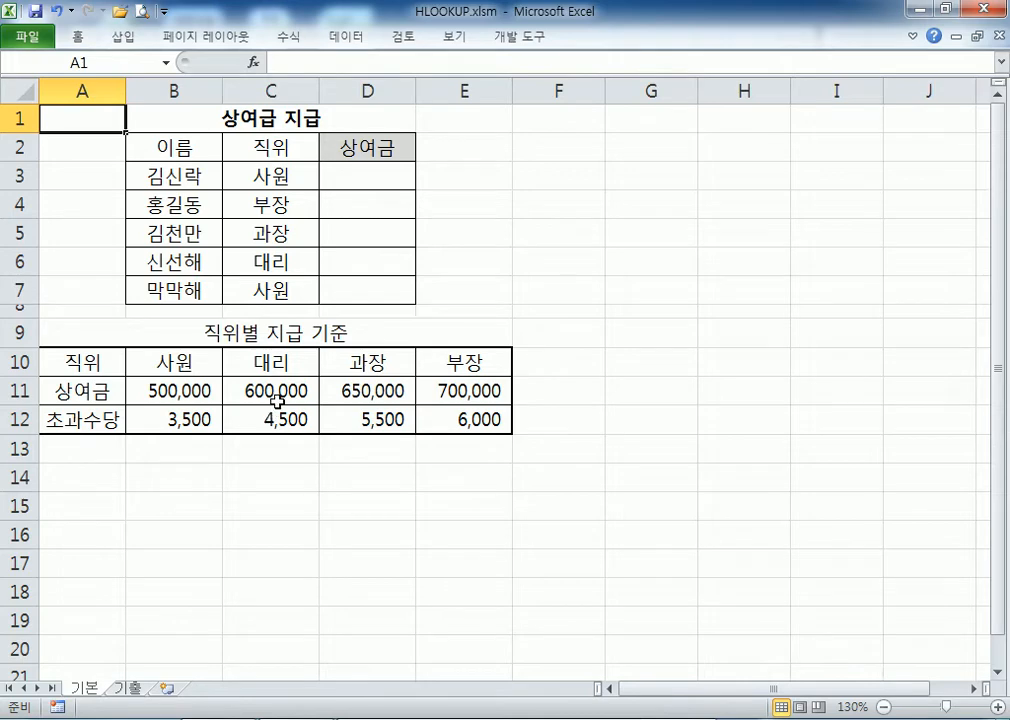
Step: In the HLOOKUP.xlsm workbook, examine the positions in C3:C7 and the payment criteria table in B10:E12
drag(260, 175, 265, 290)
drag(188, 358, 460, 421)
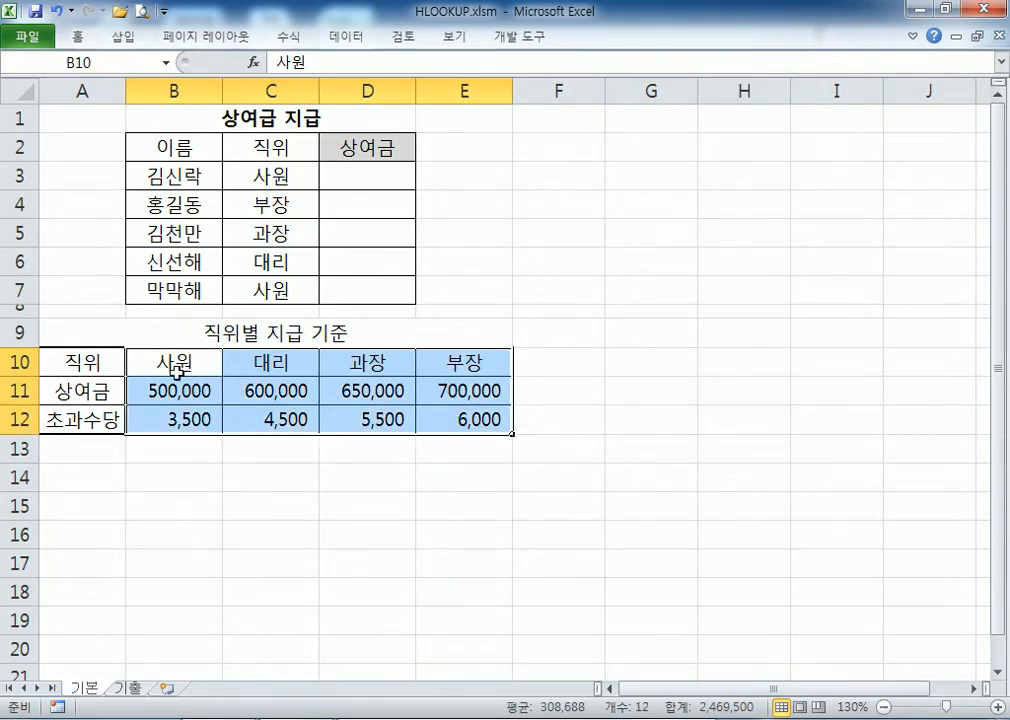
drag(176, 364, 443, 402)
drag(149, 363, 354, 361)
drag(149, 386, 468, 391)
Step: Start an HLOOKUP formula in the first 상여금 cell, D3, with C3 as the lookup value
click(397, 169)
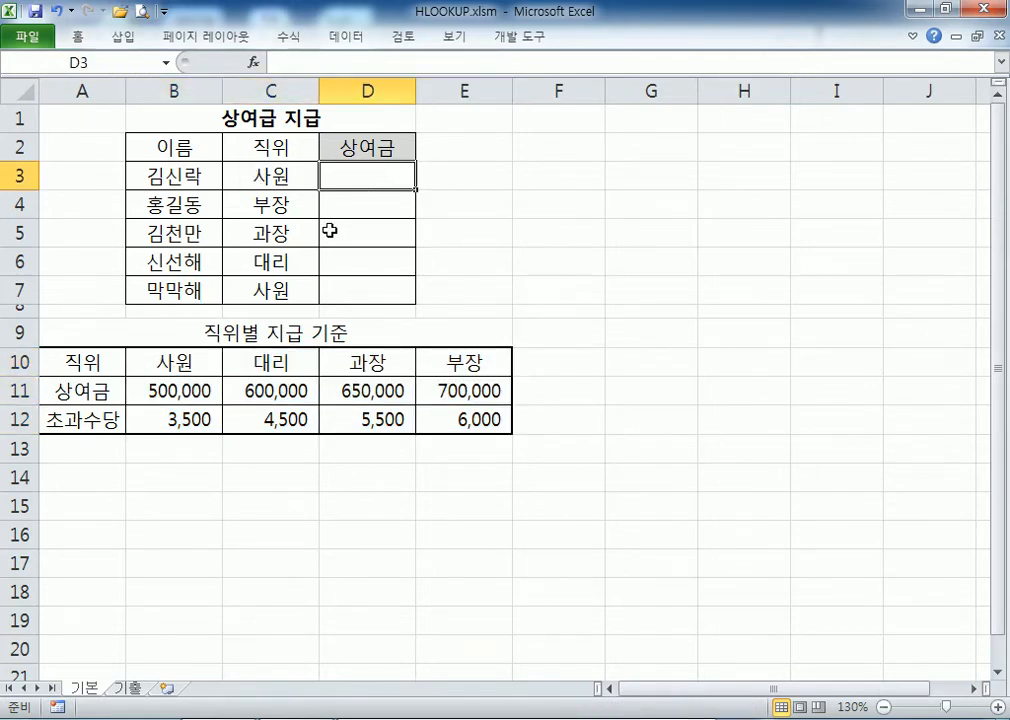
ctrl+scroll(327, 233, up, 1)
ctrl+scroll(327, 233, up, 2)
text(=h)
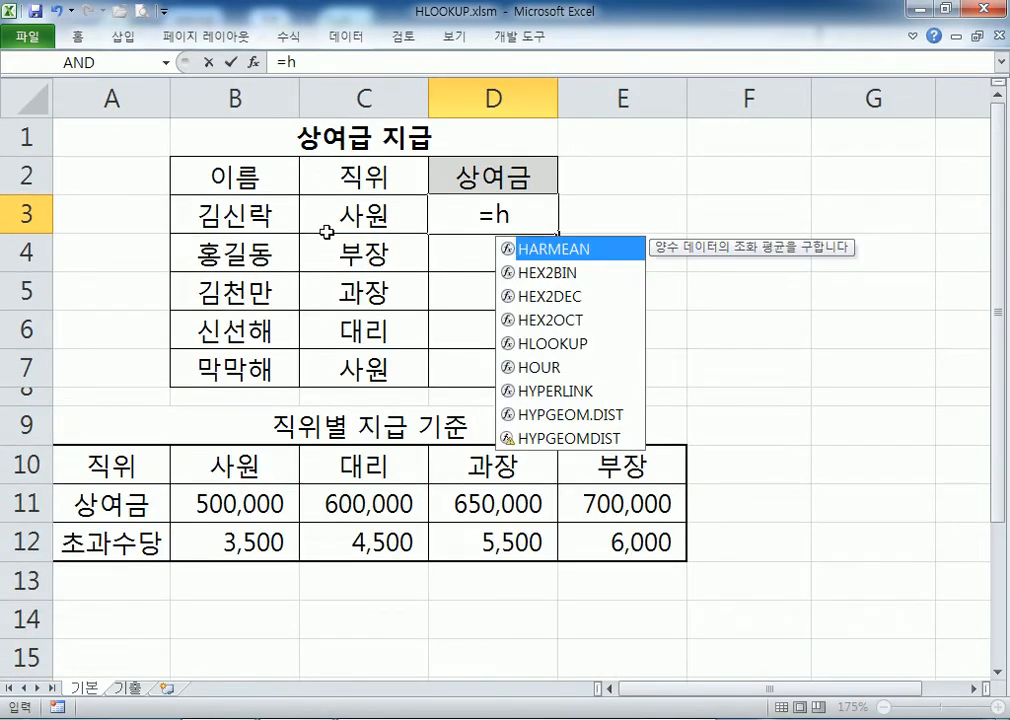
key(Escape)
key(BackSpace)
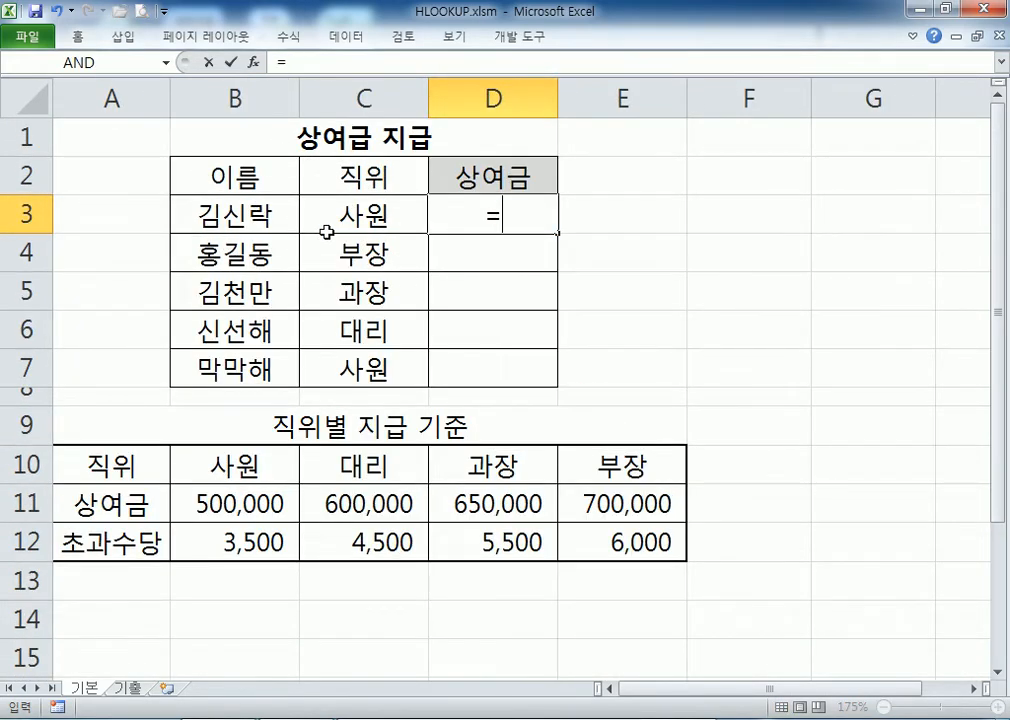
text(HLOOKUP()
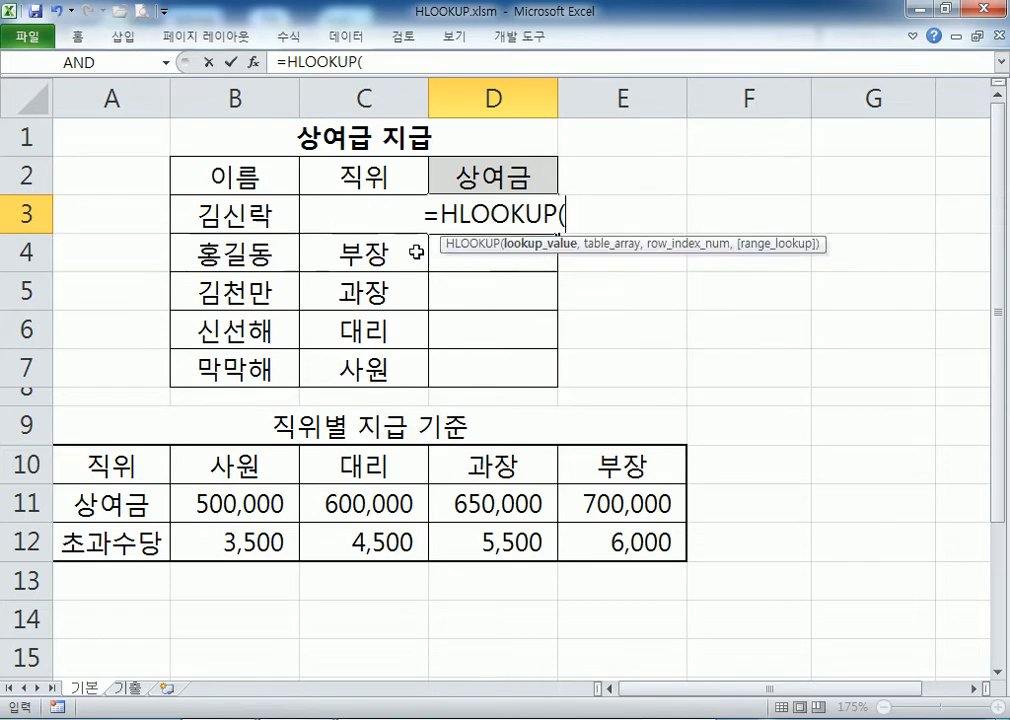
click(331, 221)
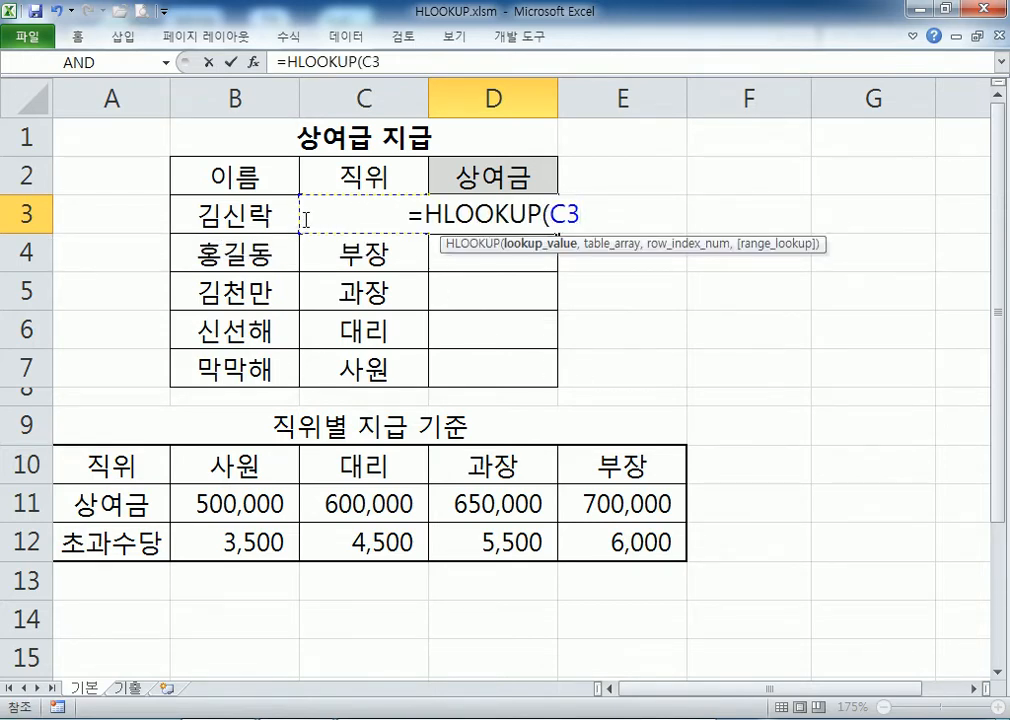
text(,)
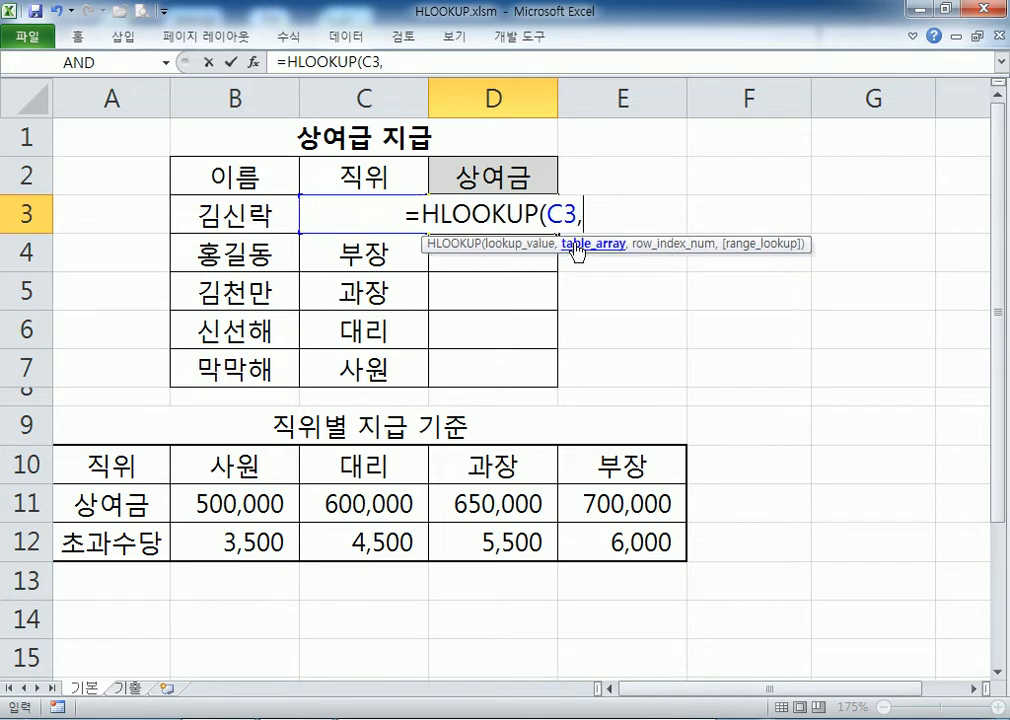
Step: Supply the absolute range $B$10:$E$12 as the HLOOKUP table array and 2 as the row index
drag(240, 462, 630, 543)
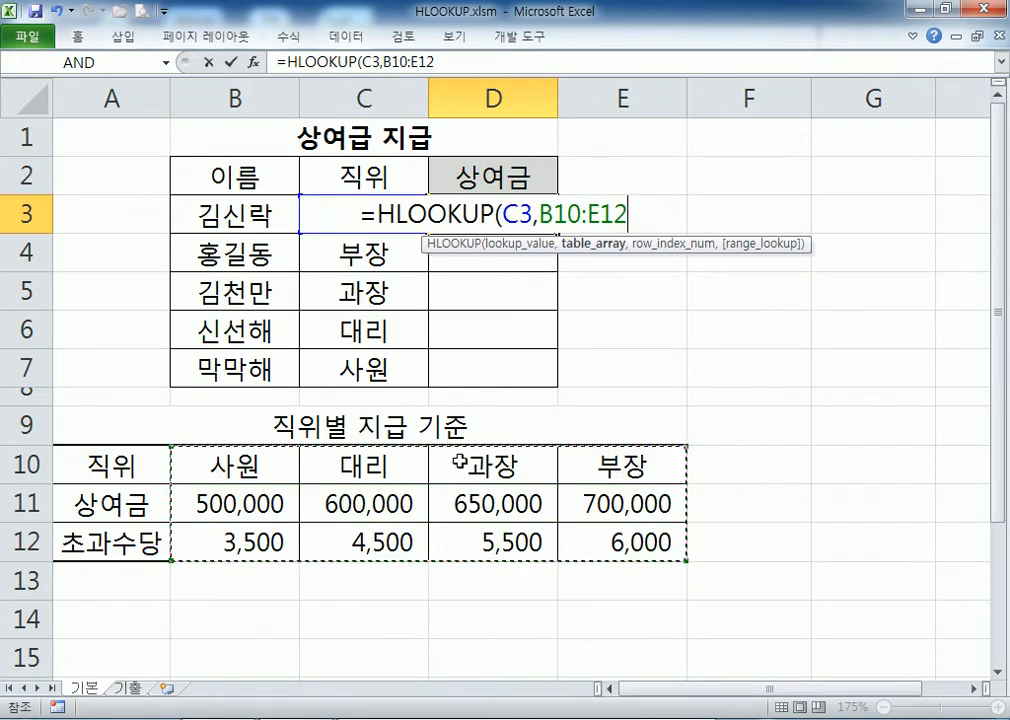
key(F4)
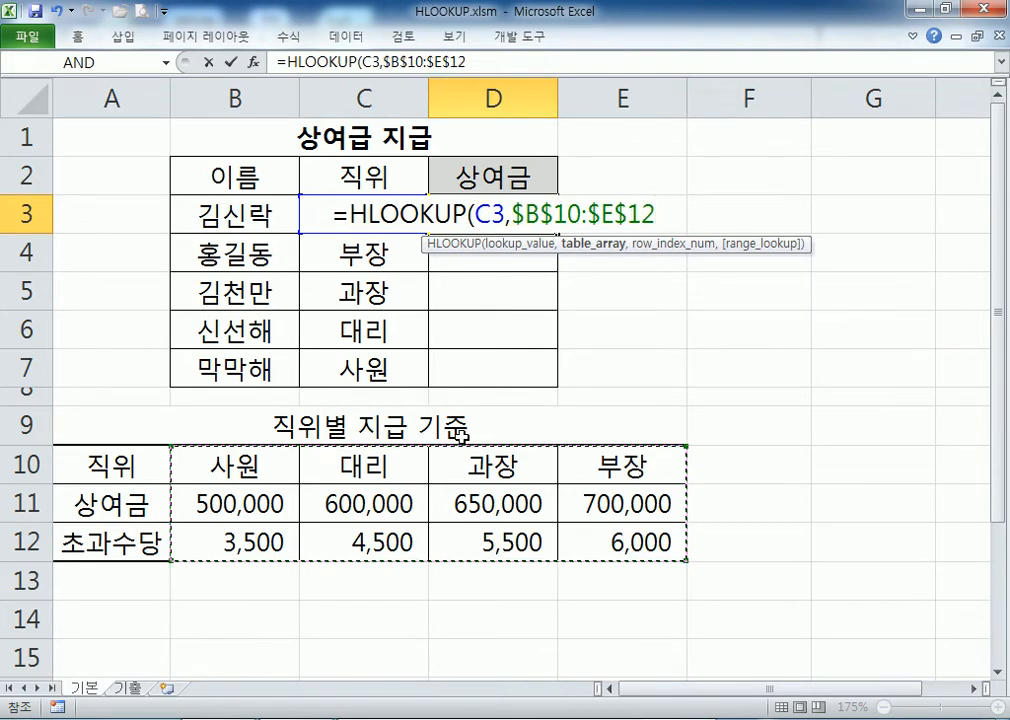
text(,)
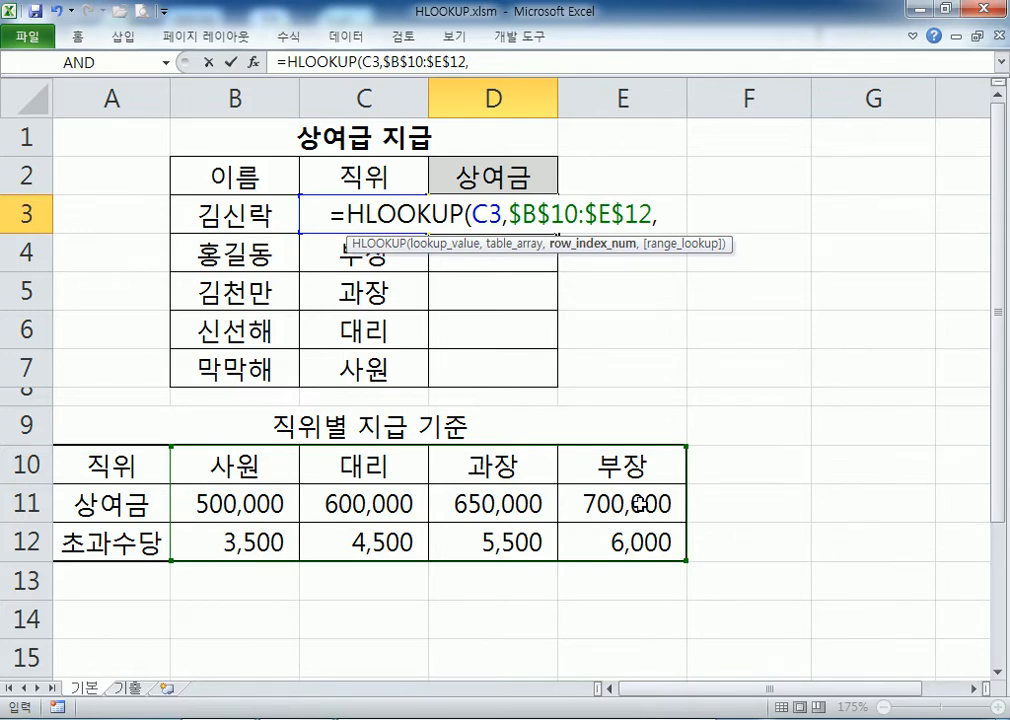
text(2)
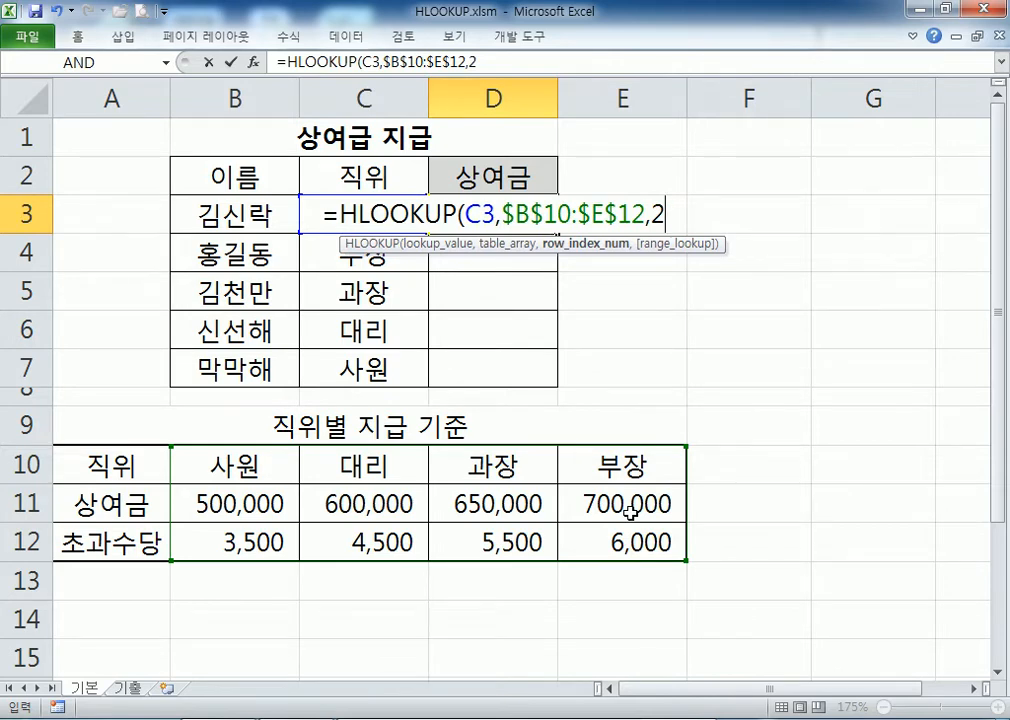
text(,)
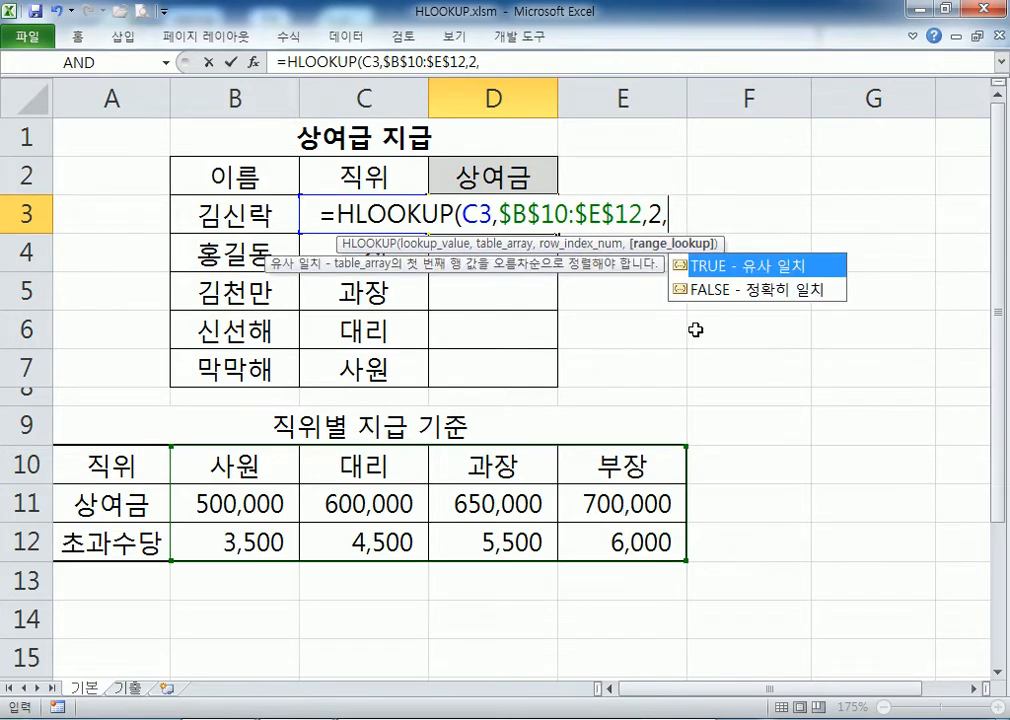
Step: Complete the HLOOKUP formula in D3 with FALSE for an exact match and fill it down to D7
click(776, 299)
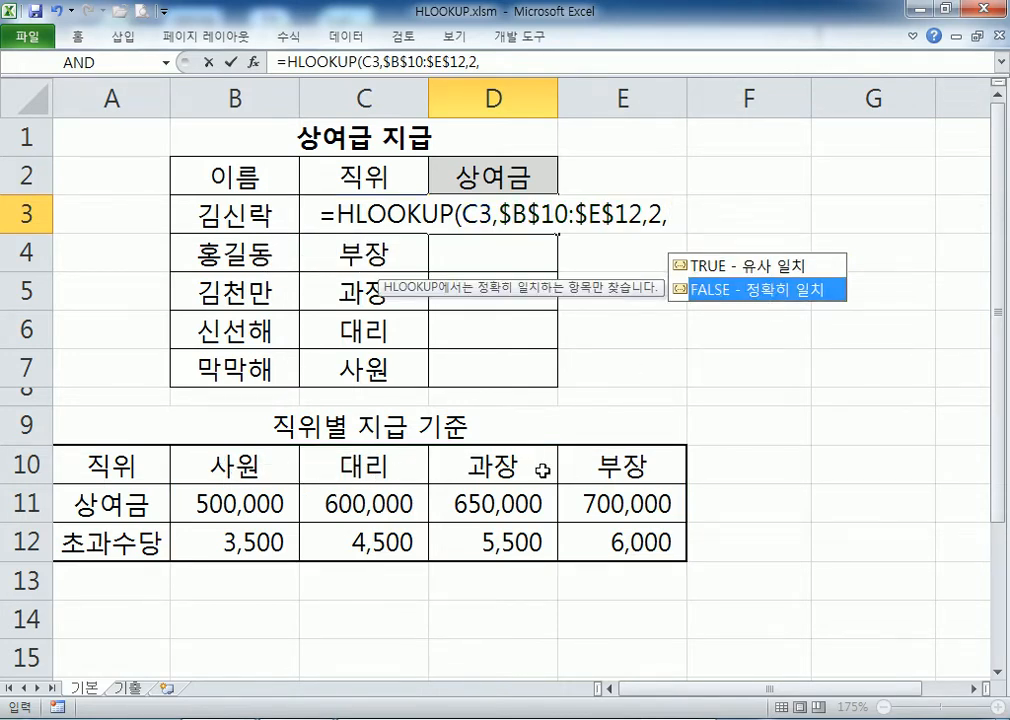
click(742, 266)
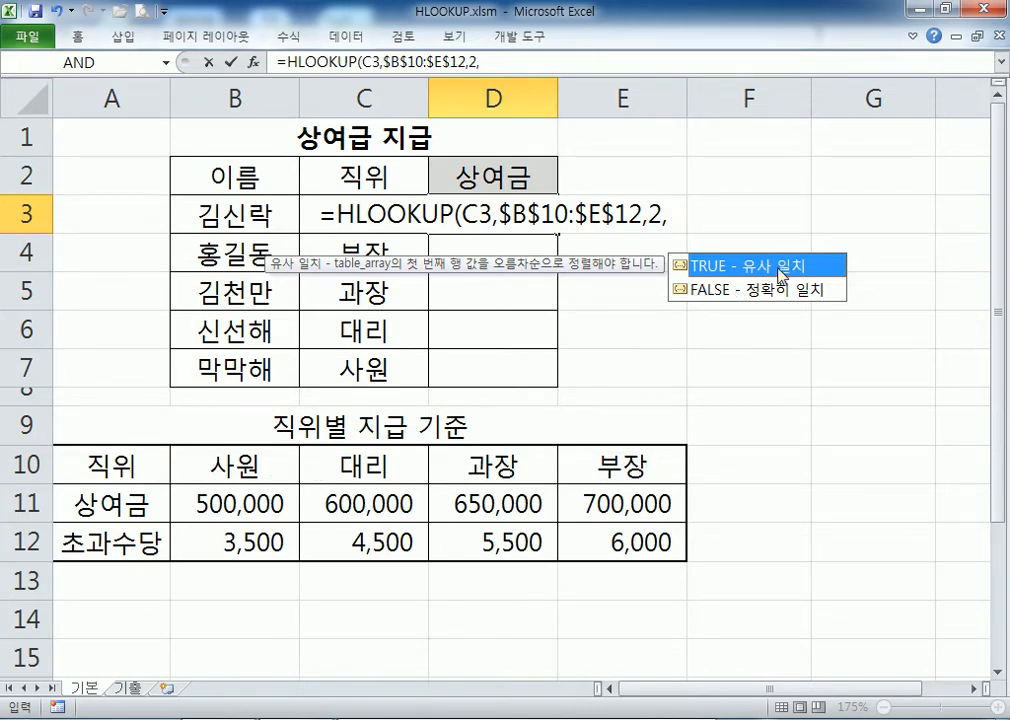
click(766, 291)
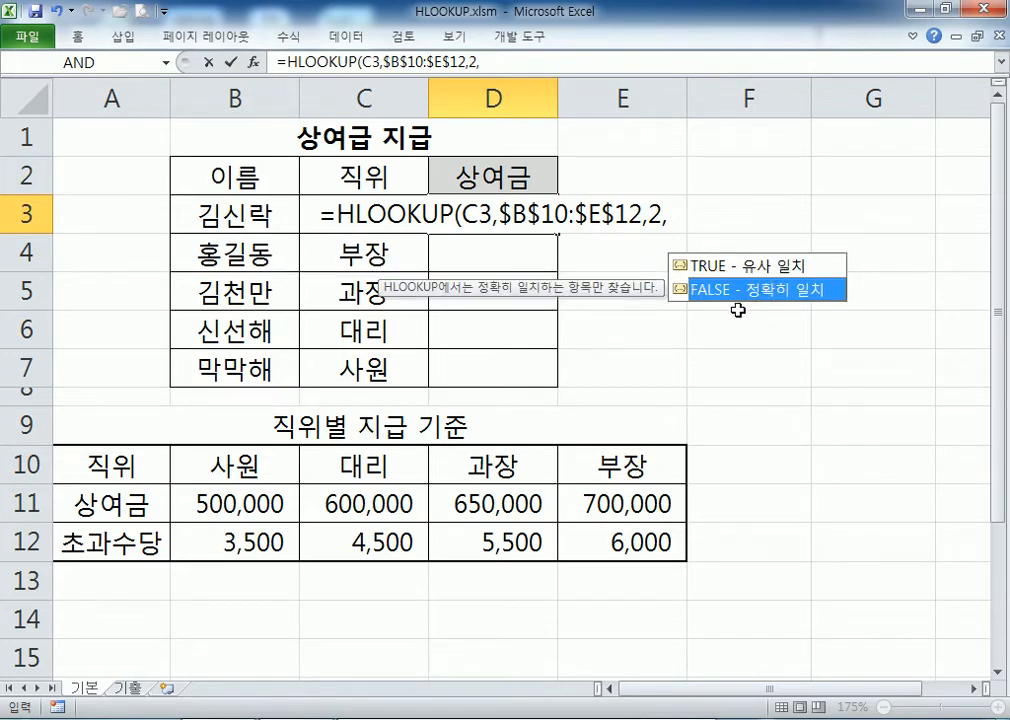
double_click(708, 290)
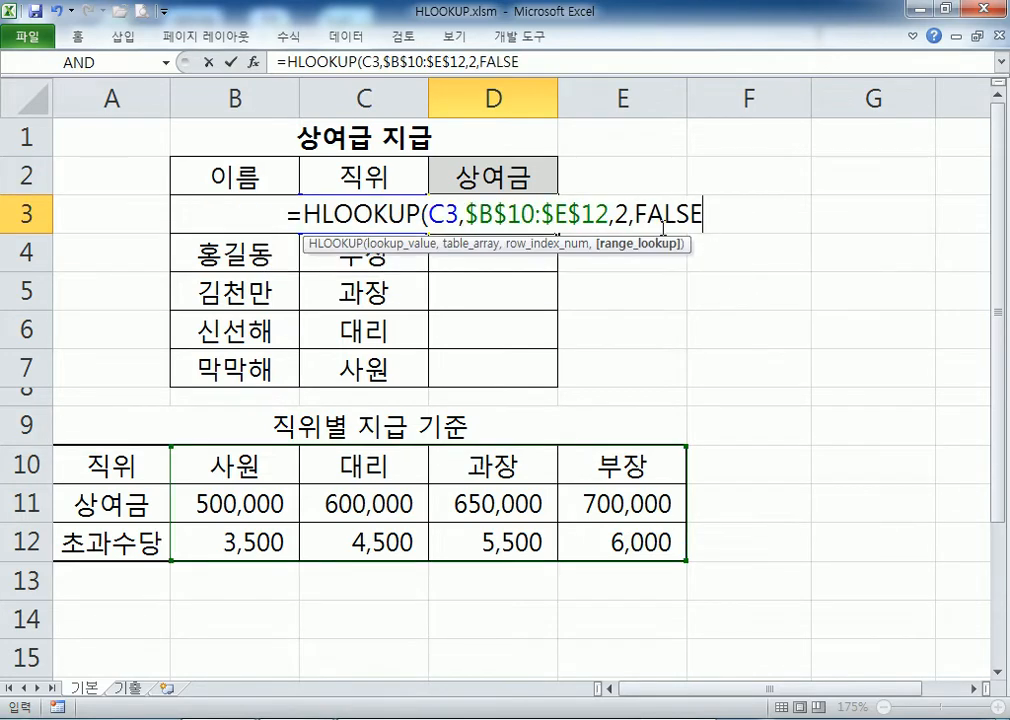
drag(637, 216, 733, 217)
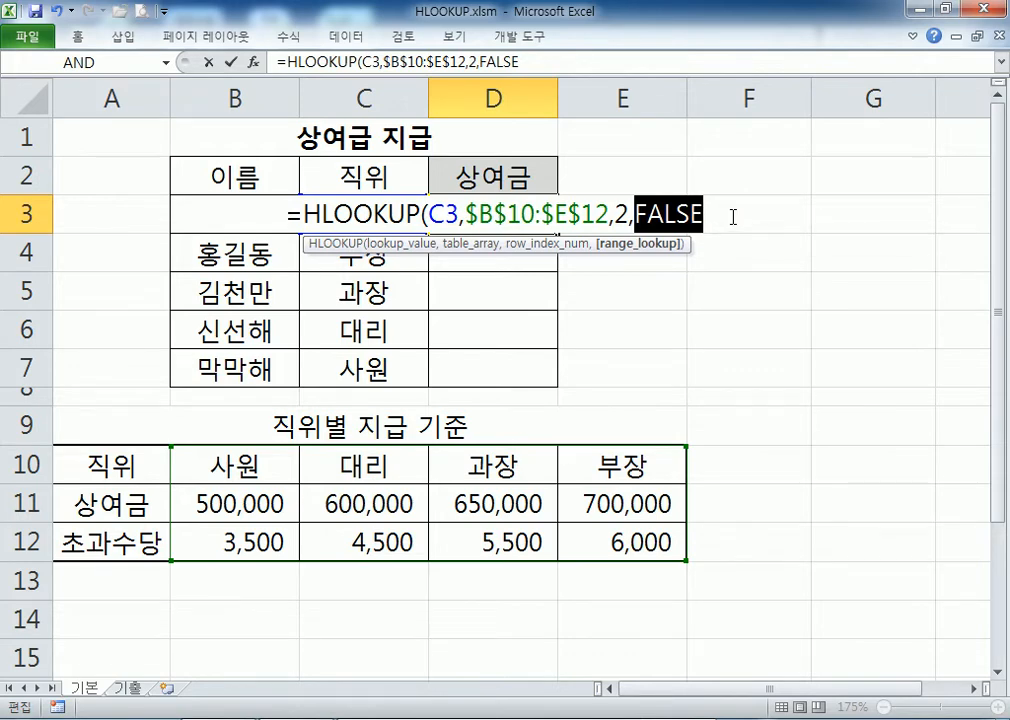
key(Return)
click(550, 216)
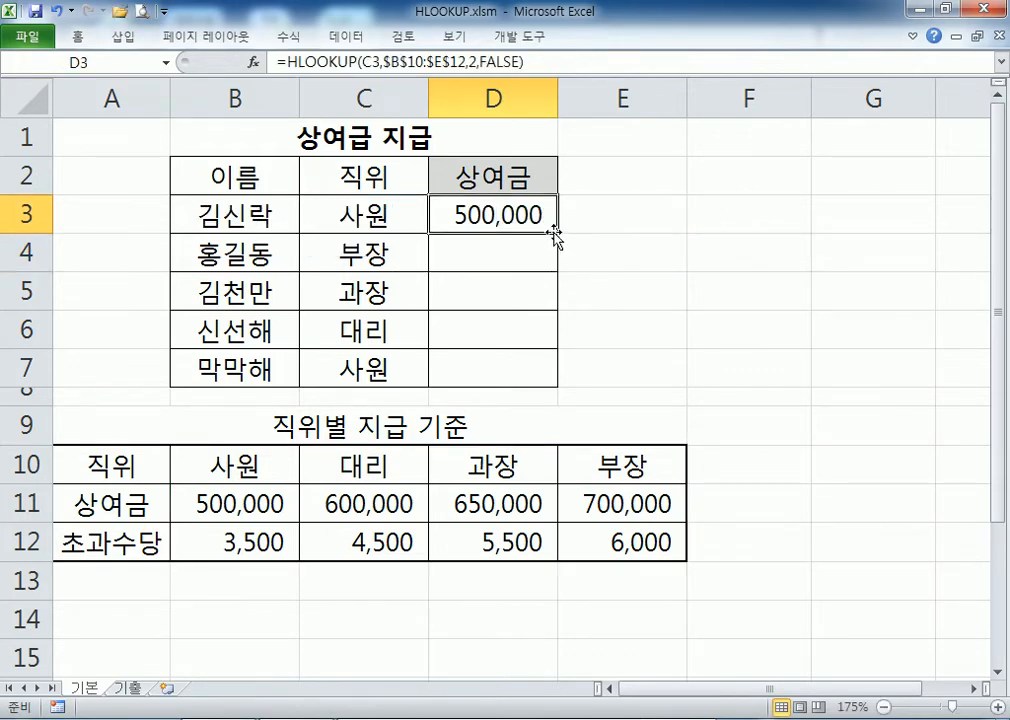
drag(556, 234, 555, 372)
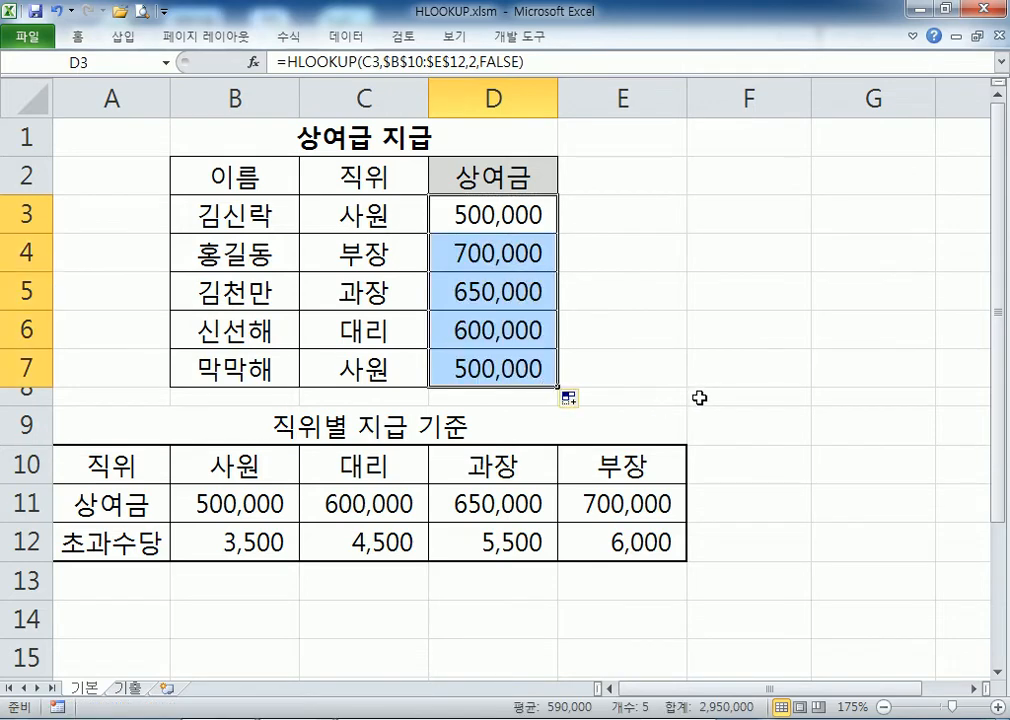
Step: Insert a space inside the position name in C3 so it reads 사 원
click(333, 214)
double_click(357, 214)
click(357, 214)
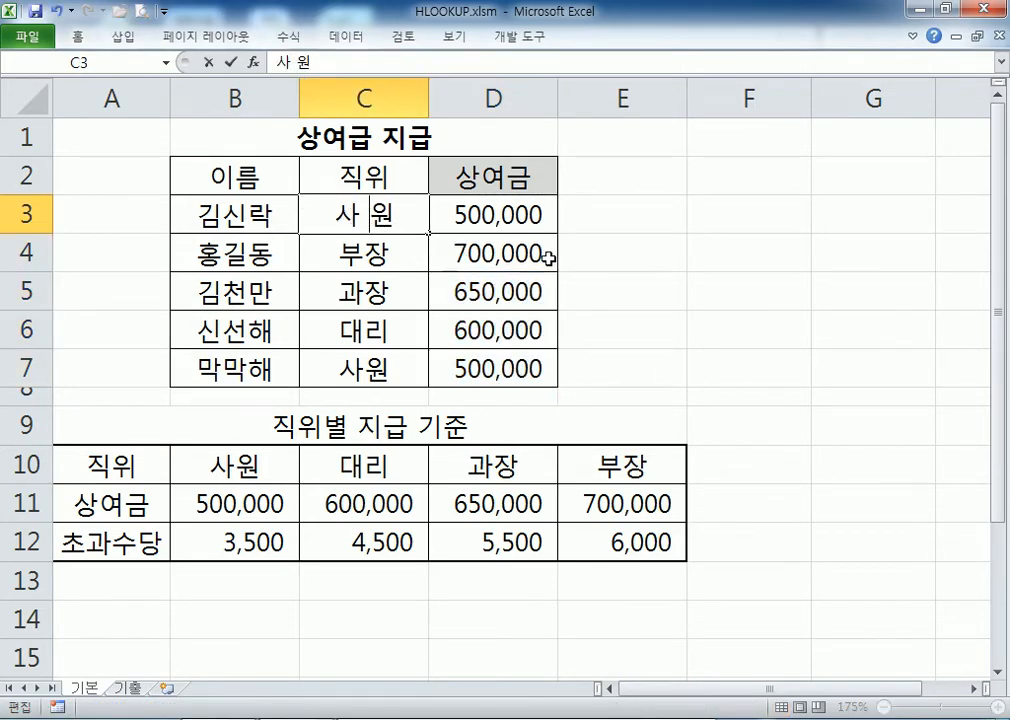
key(Return)
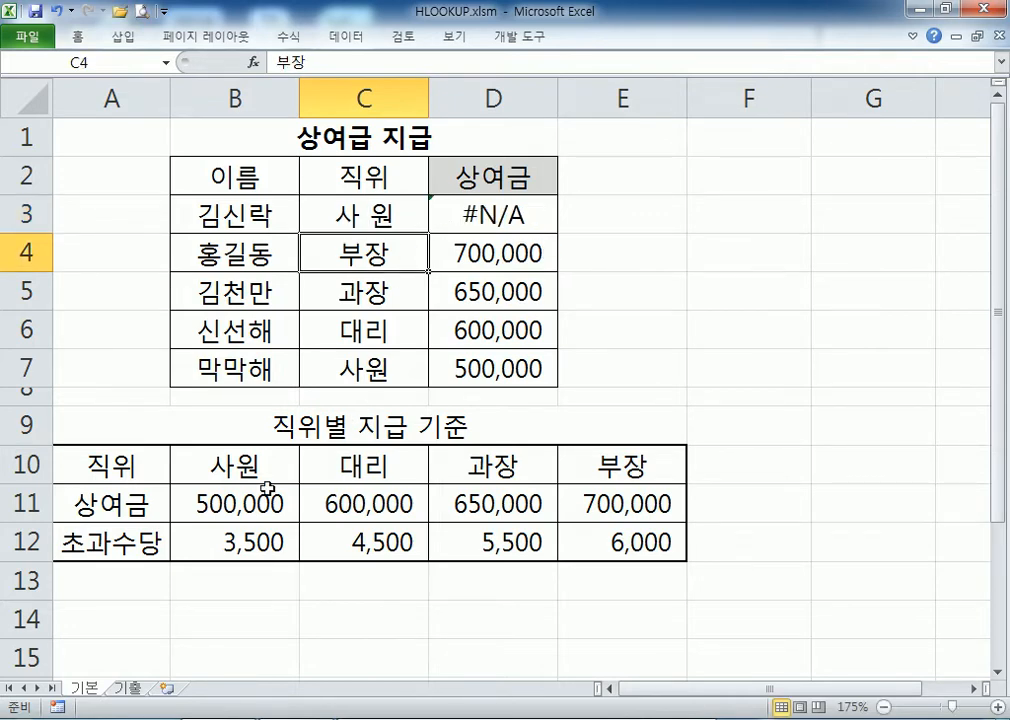
click(377, 215)
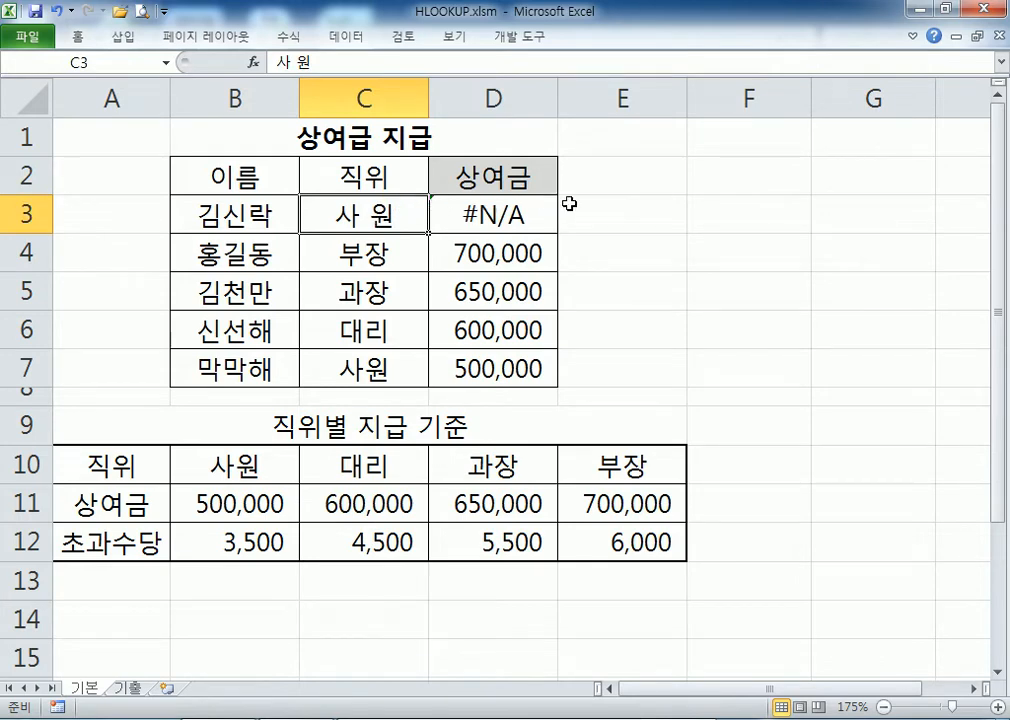
Step: Wrap the HLOOKUP formula in D3 in an IFERROR function as its value argument
click(545, 207)
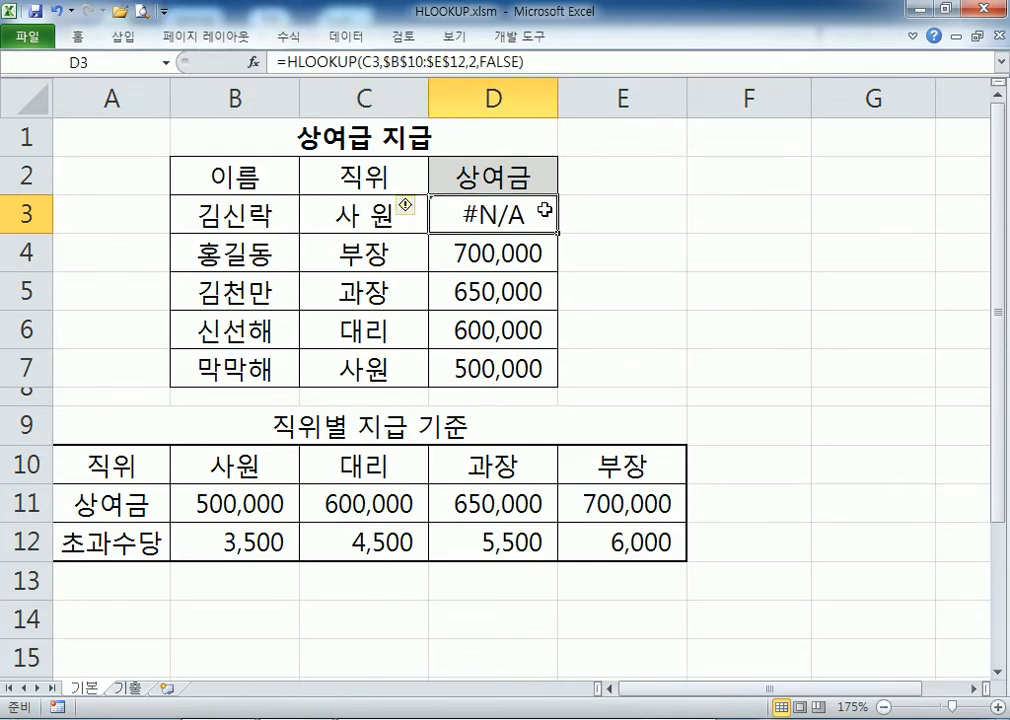
double_click(480, 216)
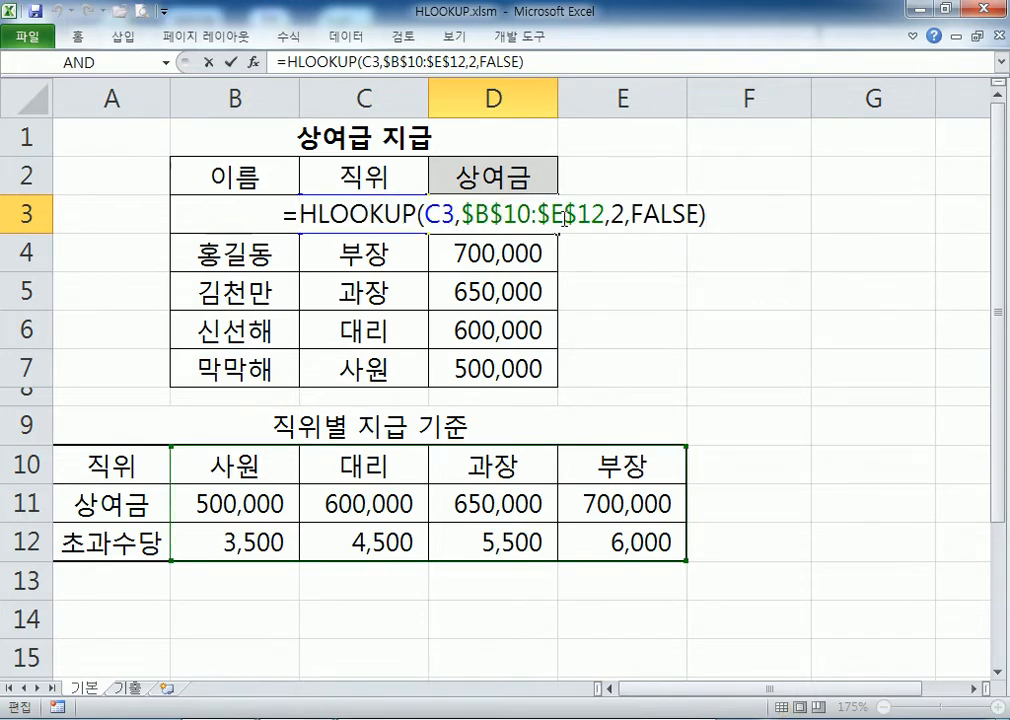
text(IFR)
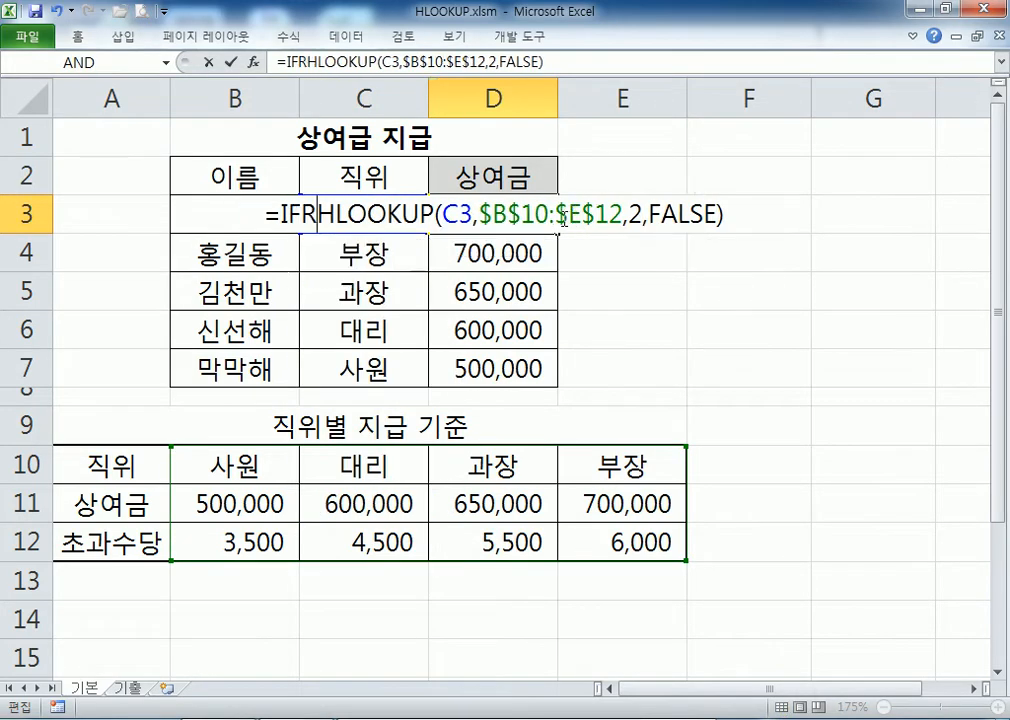
key(BackSpace)
text(E)
key(Tab)
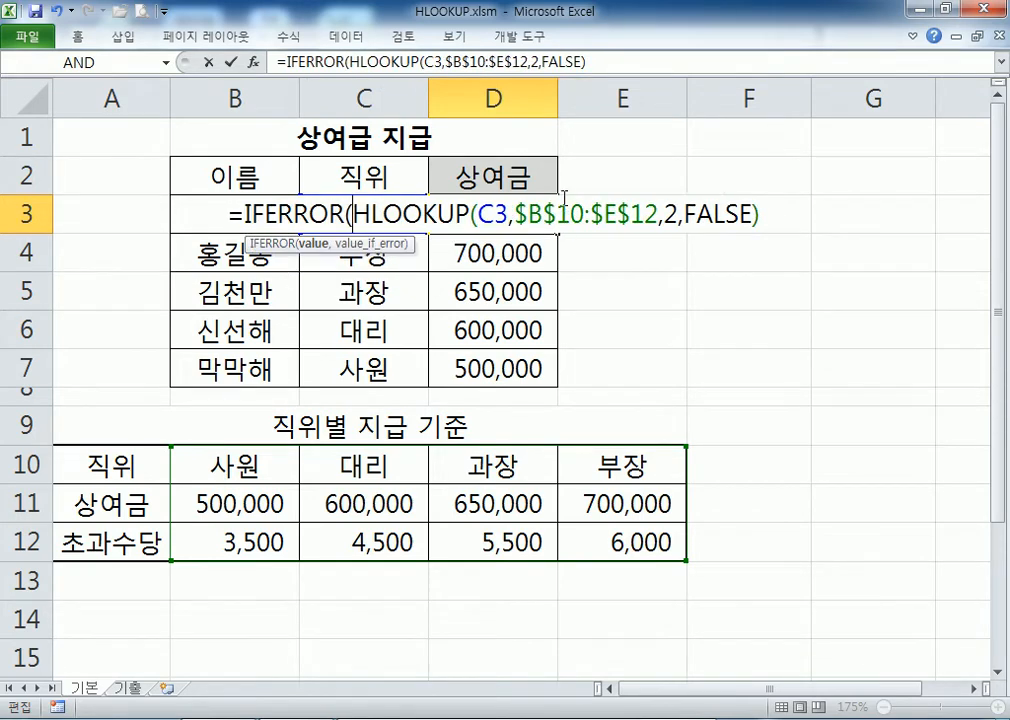
drag(352, 214, 764, 211)
Step: Complete the IFERROR formula in D3 with "오류발생" as the error value and fill it down to D7
click(769, 212)
text(,오루ㅠ)
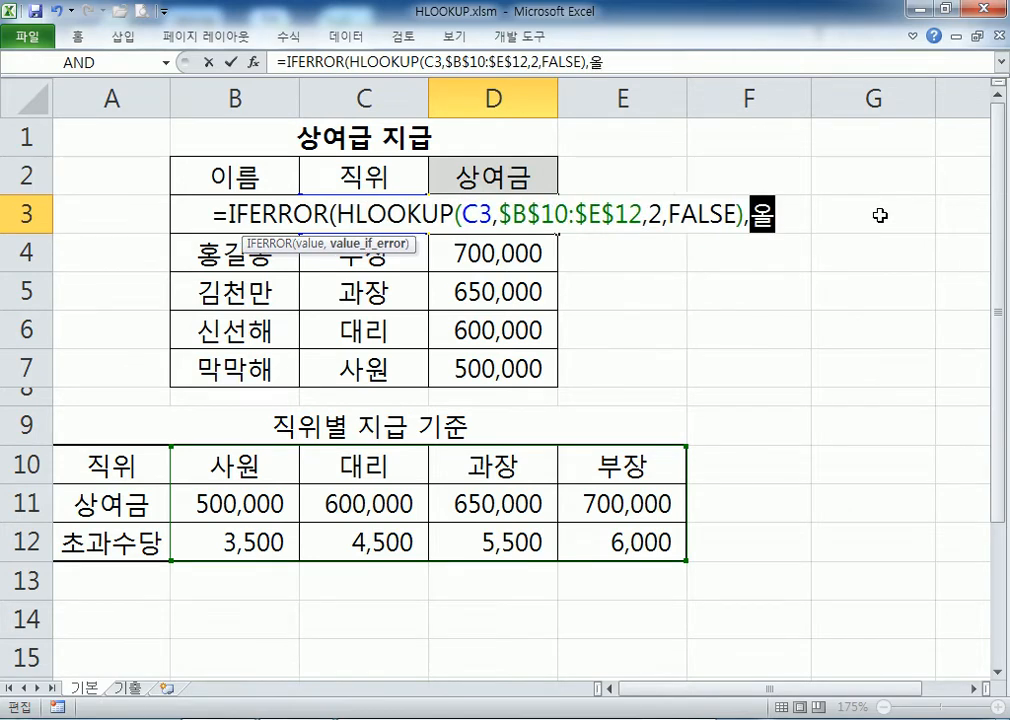
key(BackSpace)
key(BackSpace)
key(BackSpace)
text(")
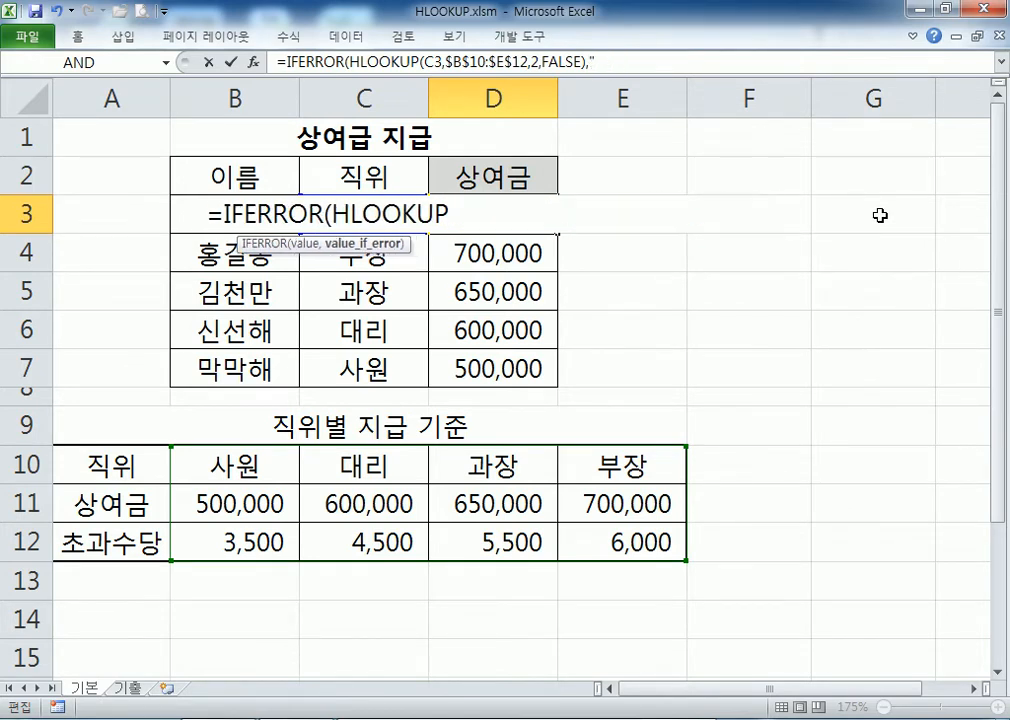
text(오류방생")
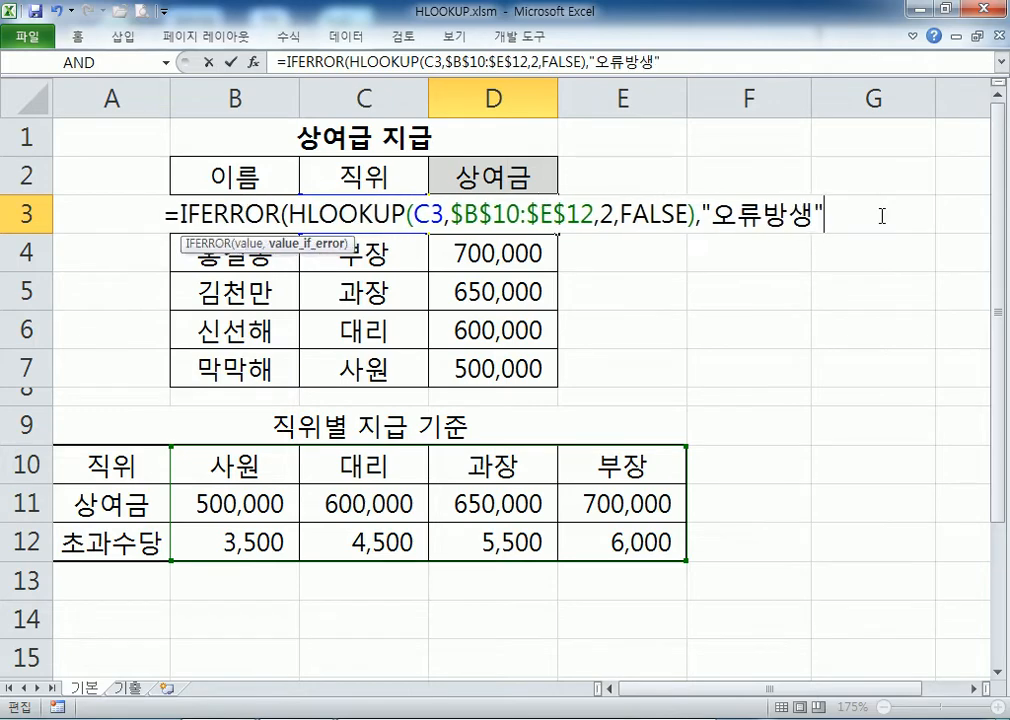
key(BackSpace)
key(BackSpace)
key(BackSpace)
text(ㄹ생")
key(Return)
key(Return)
key(Up)
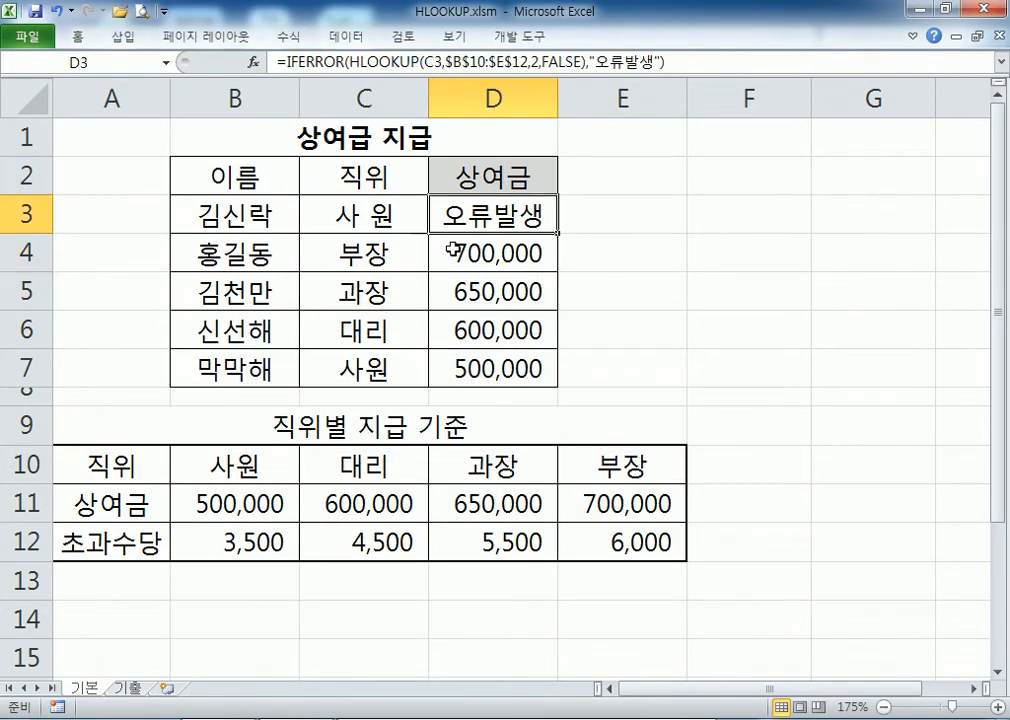
drag(543, 234, 556, 386)
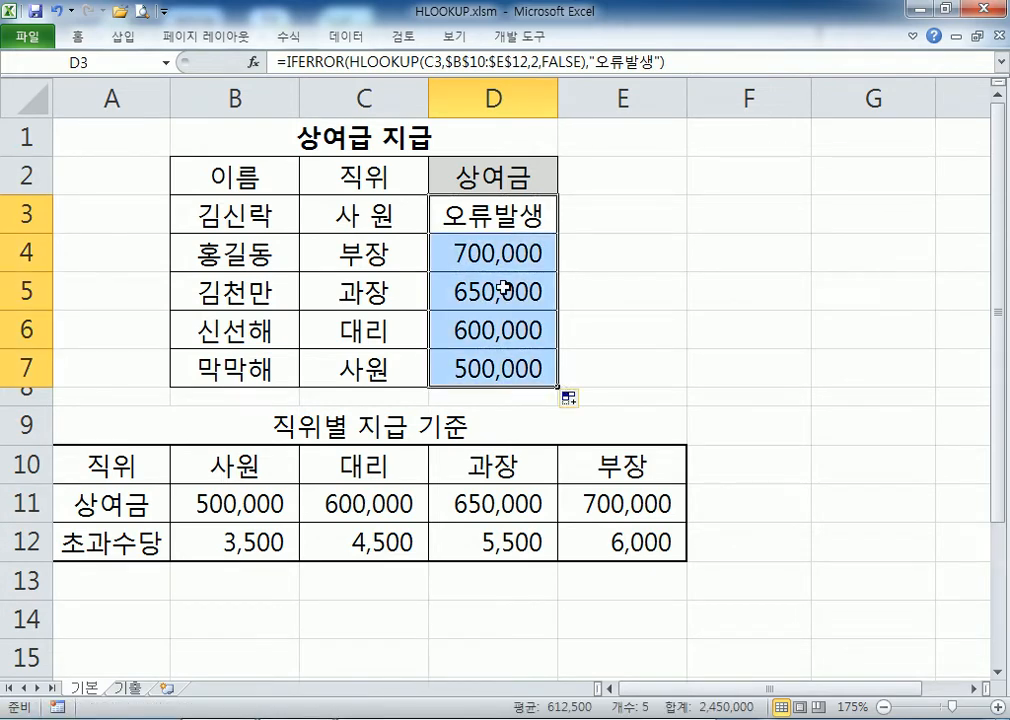
Step: Replace the position in C3 with 팀장 to test a value missing from the lookup table
click(377, 214)
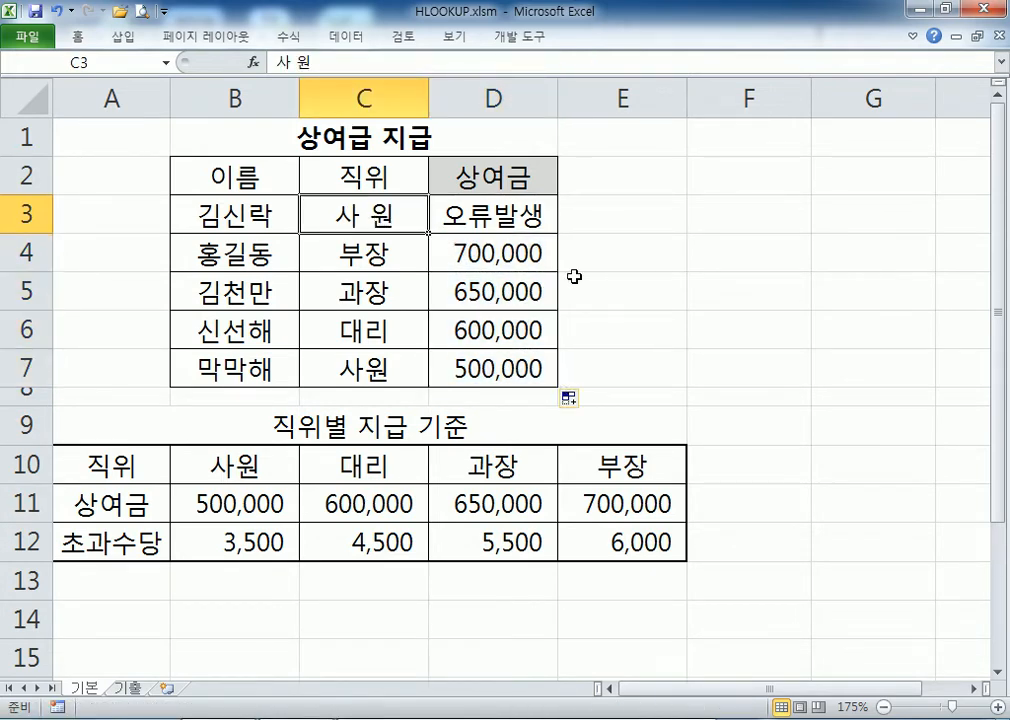
text(키)
key(BackSpace)
text(ㅣ)
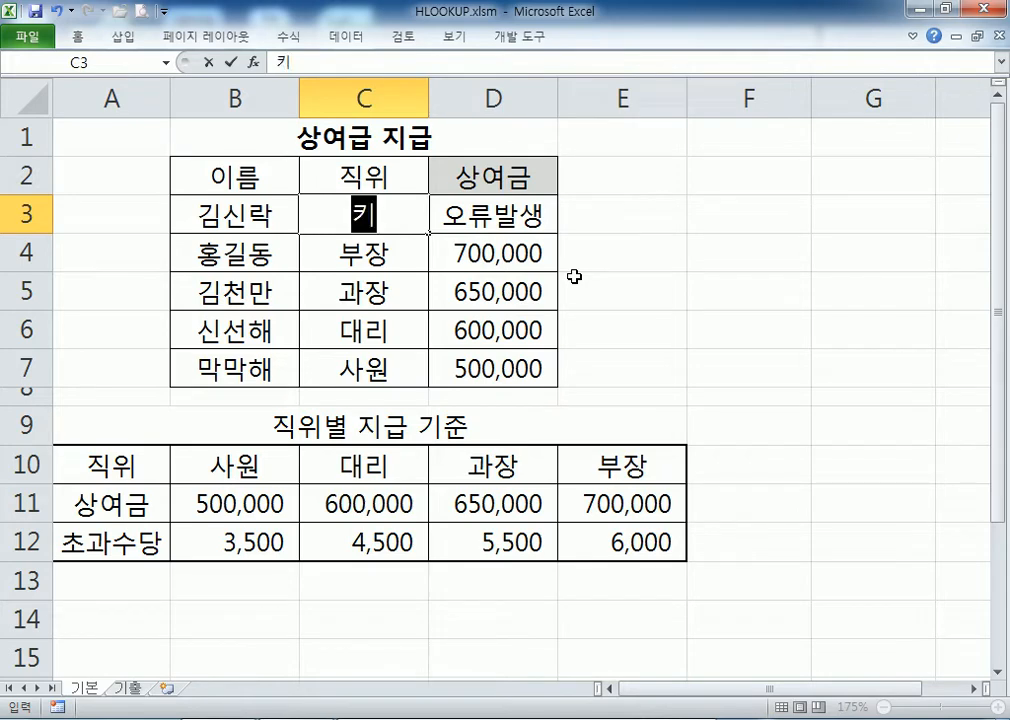
key(BackSpace)
key(BackSpace)
text(팀장)
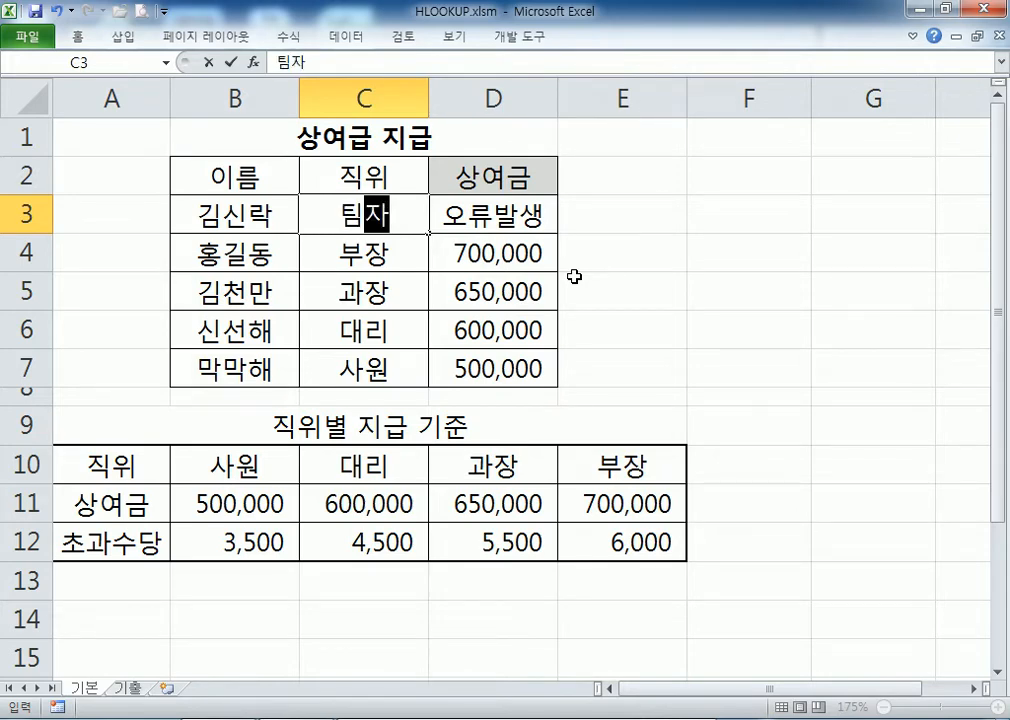
key(Return)
key(Up)
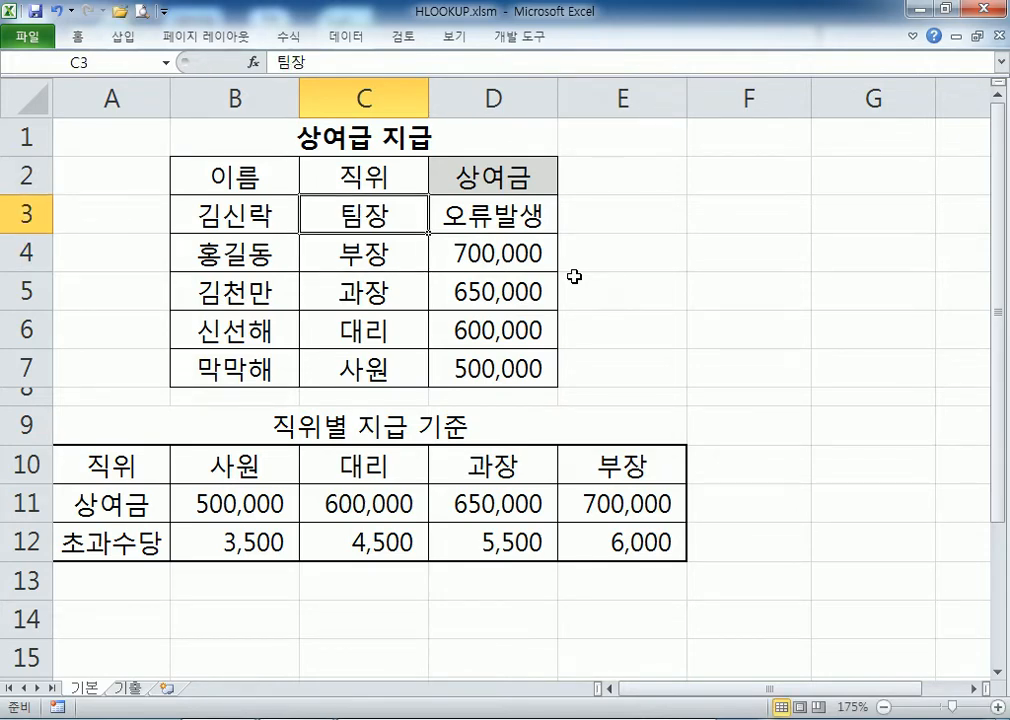
Step: Test the bonus lookup by entering 사원, 과장 and 대리 in turn as the position in C3
text(사원)
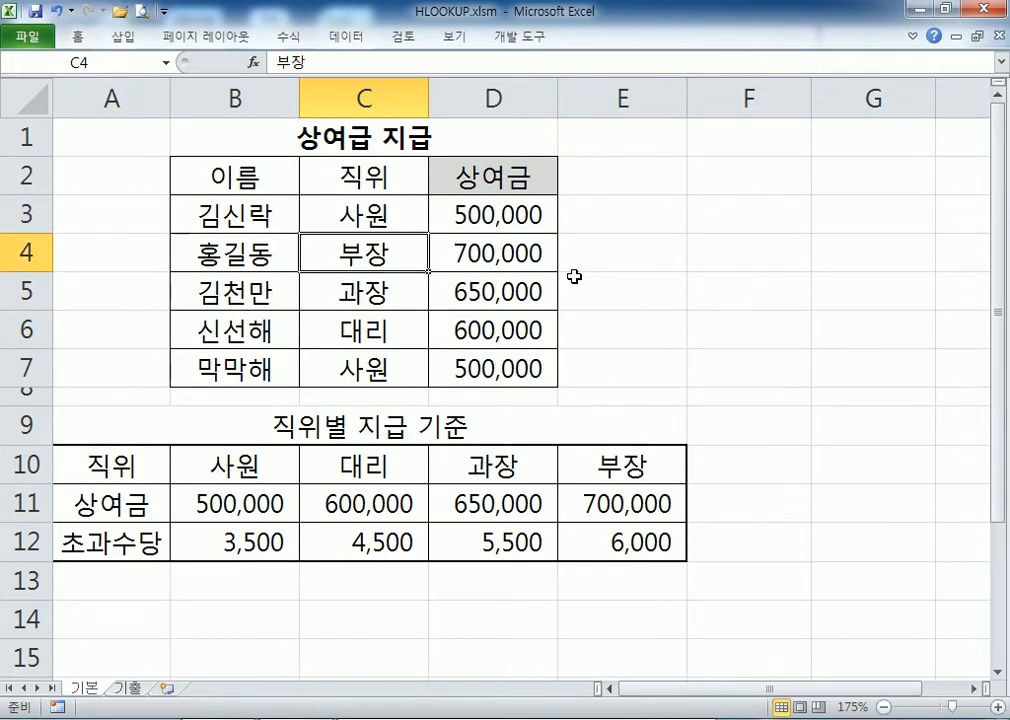
key(Up)
text(괒)
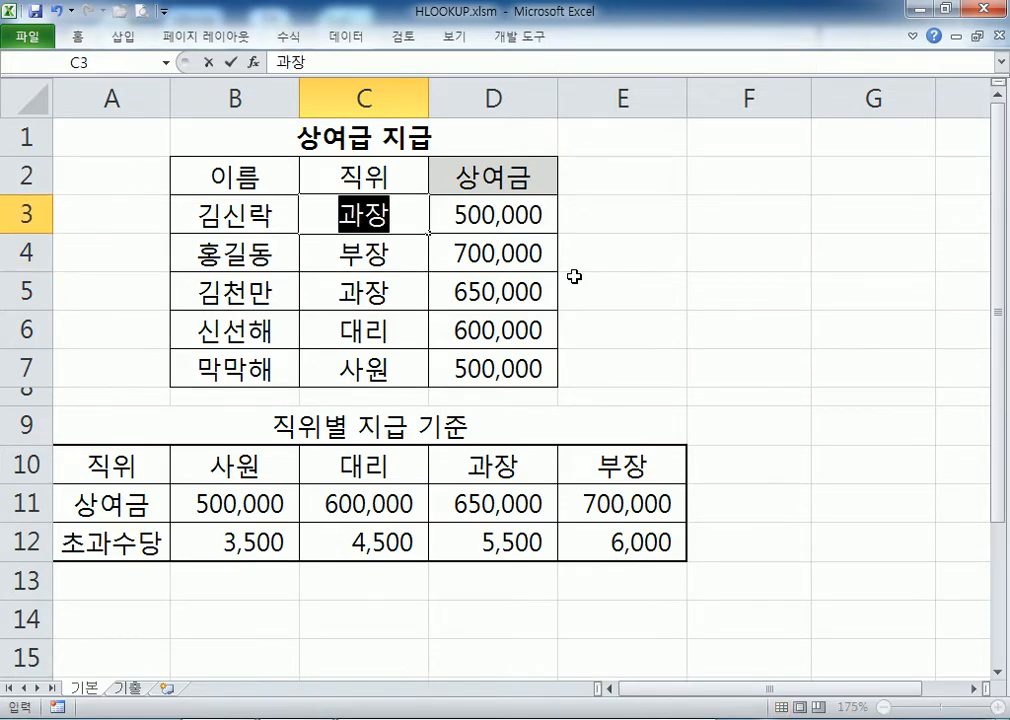
text(장)
key(Return)
key(Up)
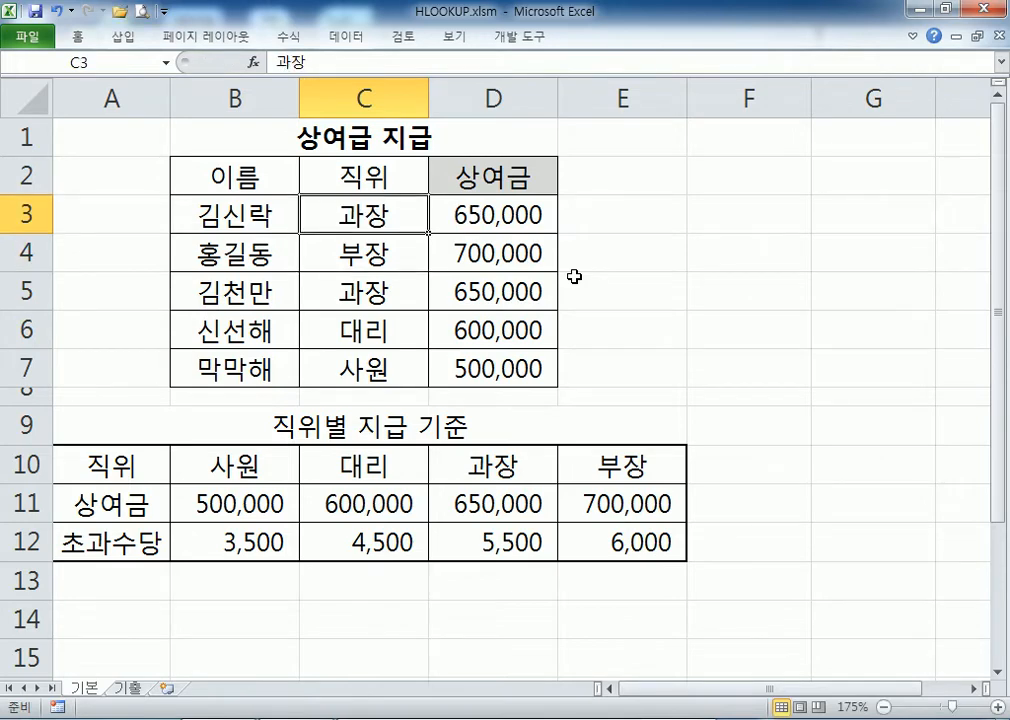
text(대리)
key(Return)
key(Up)
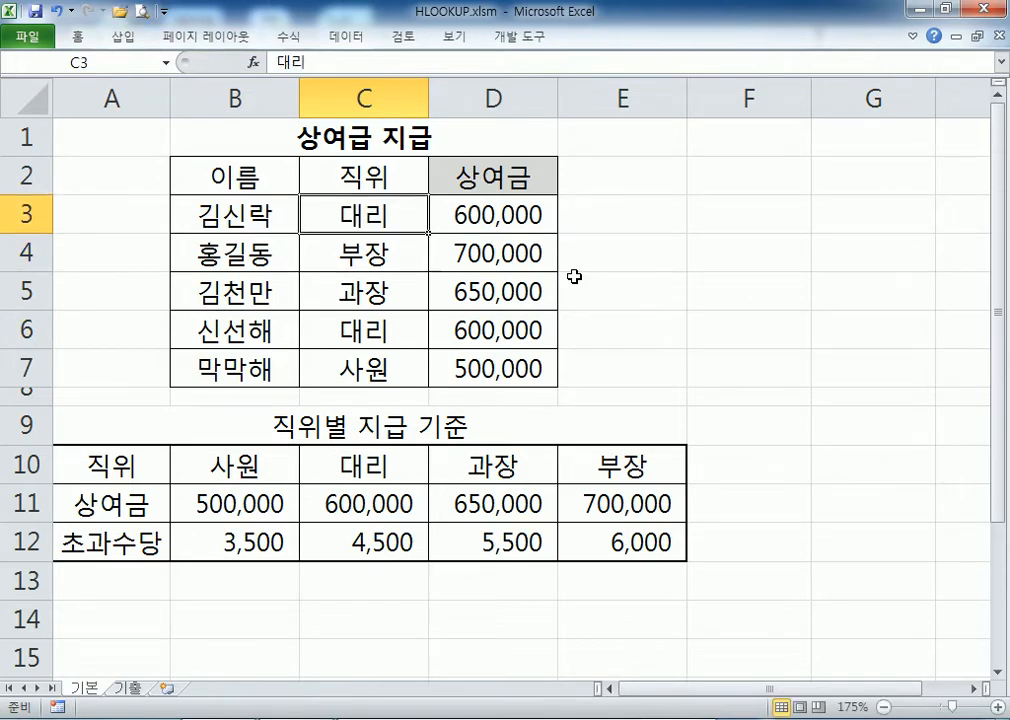
Step: Set the position in C3 back to 사원
text(사원)
key(Return)
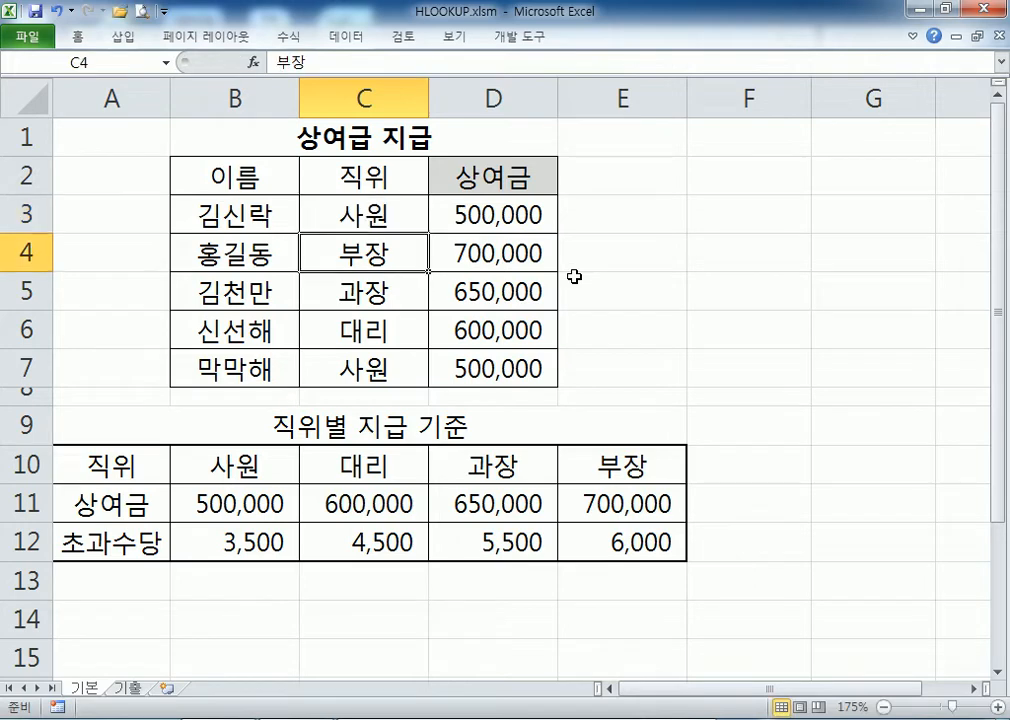
key(Up)
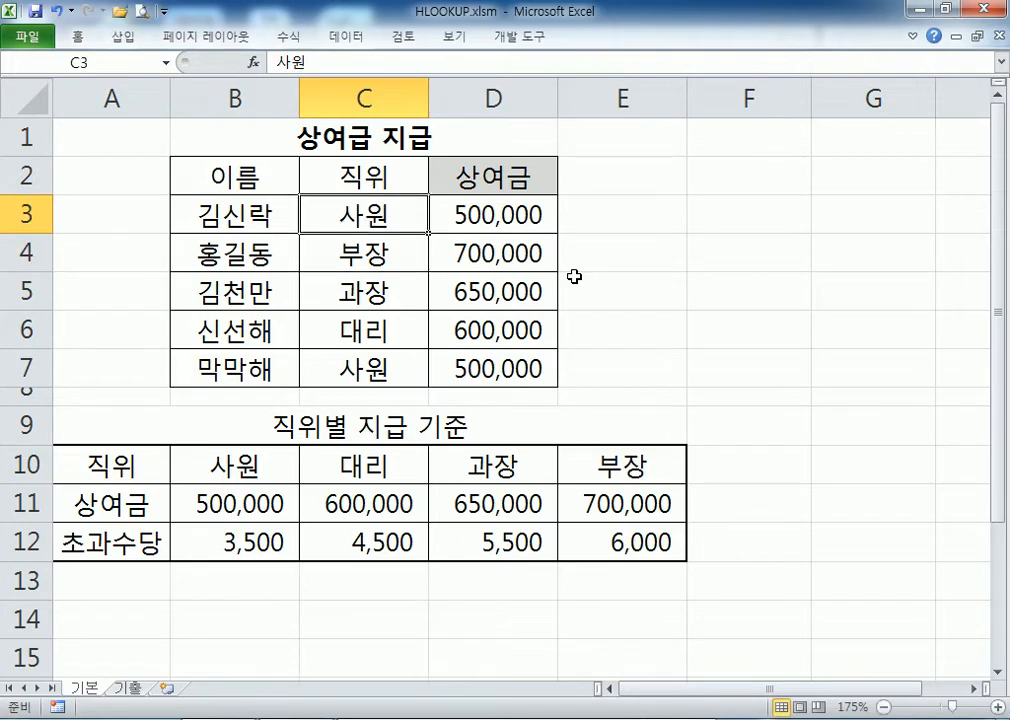
Step: Open the 기출 sheet and examine the 판매수량 values, the 할인율 row and the first 판매금액
click(128, 688)
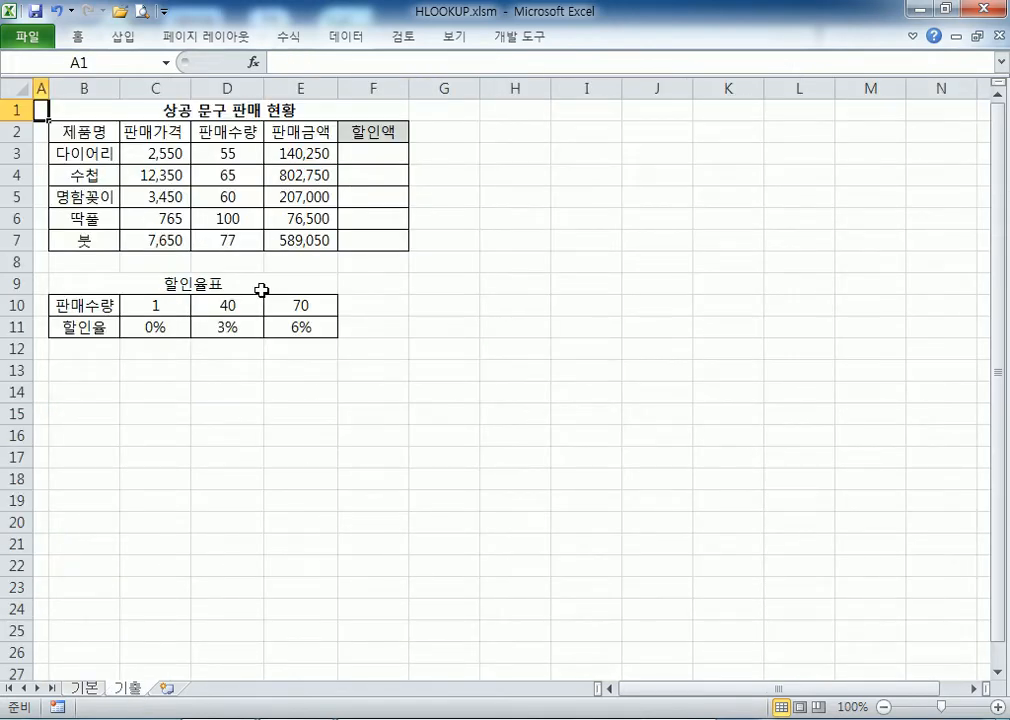
ctrl+scroll(261, 290, up, 3)
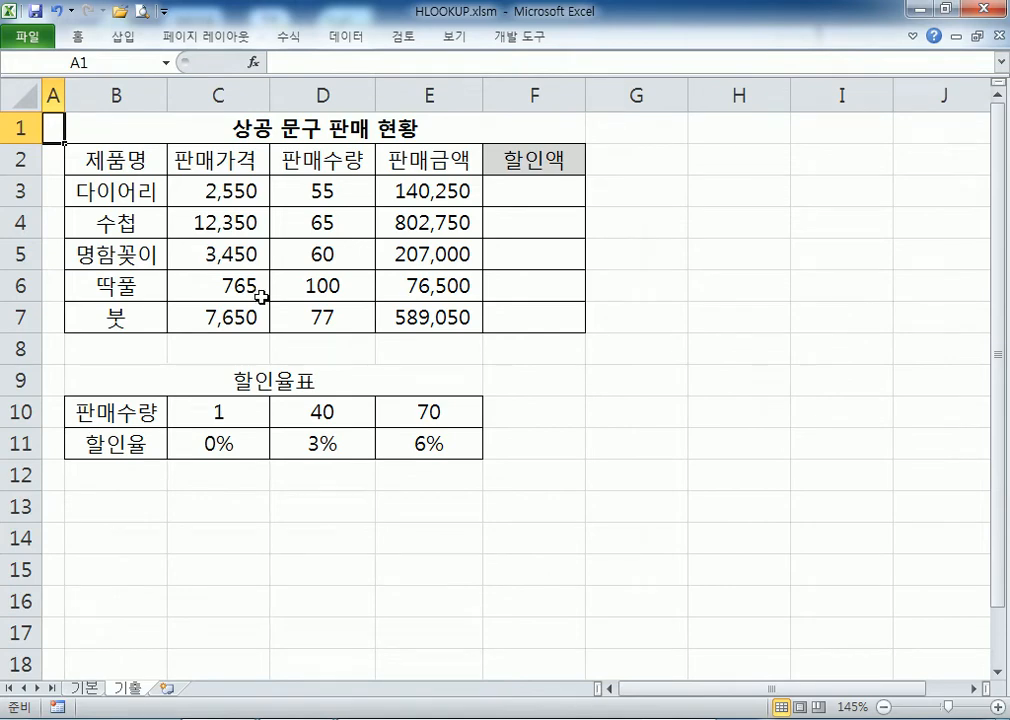
drag(305, 191, 313, 322)
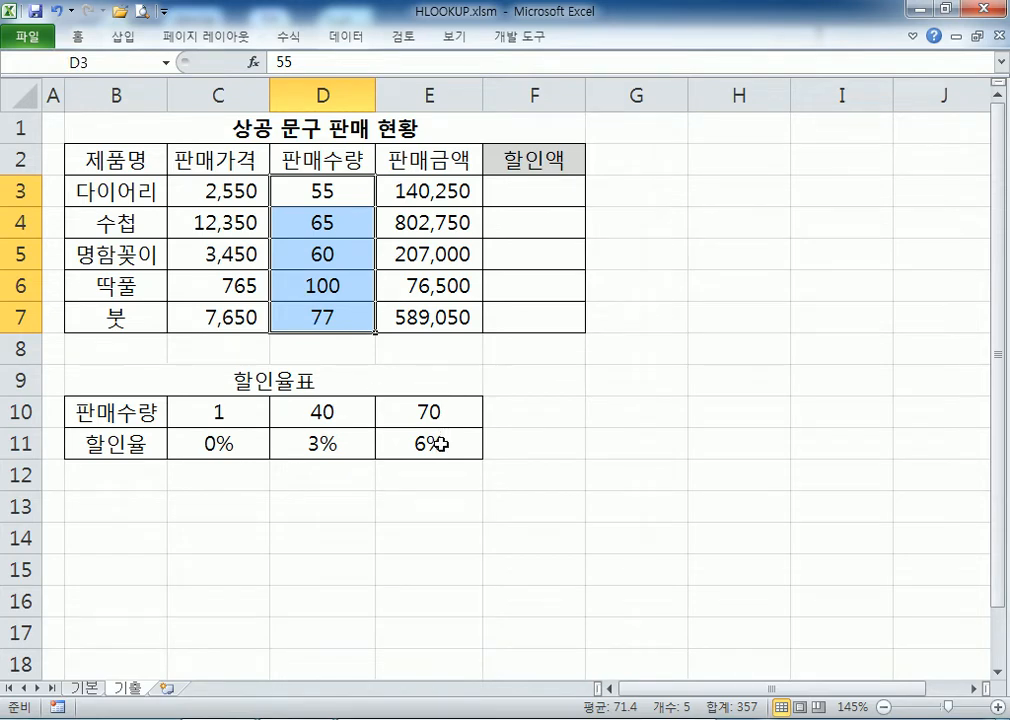
drag(214, 444, 430, 444)
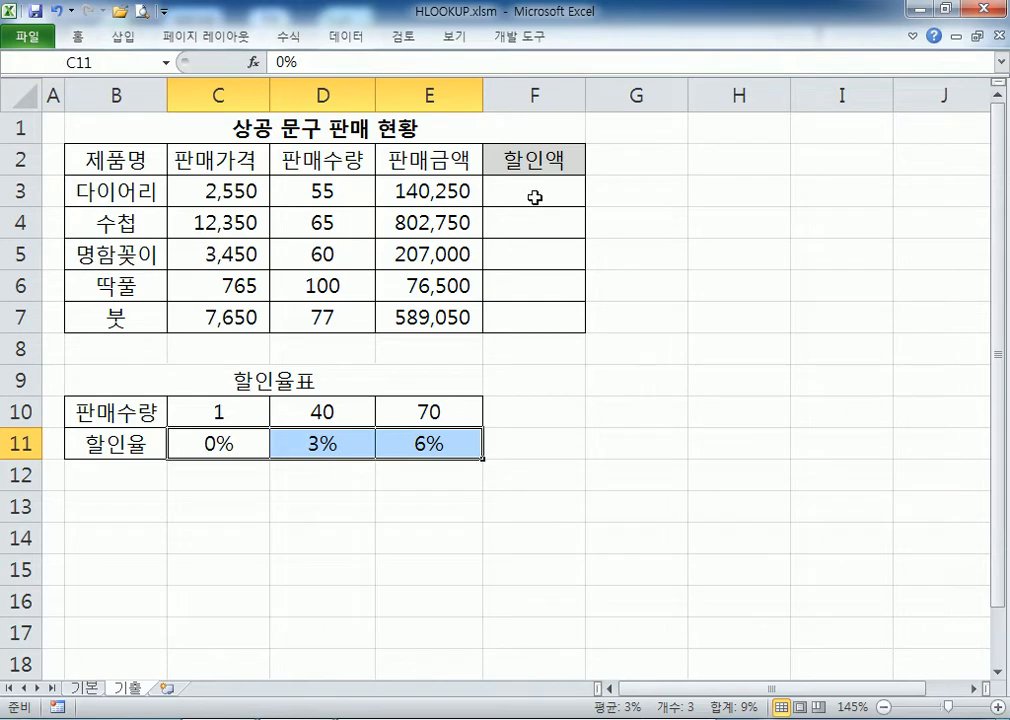
click(400, 191)
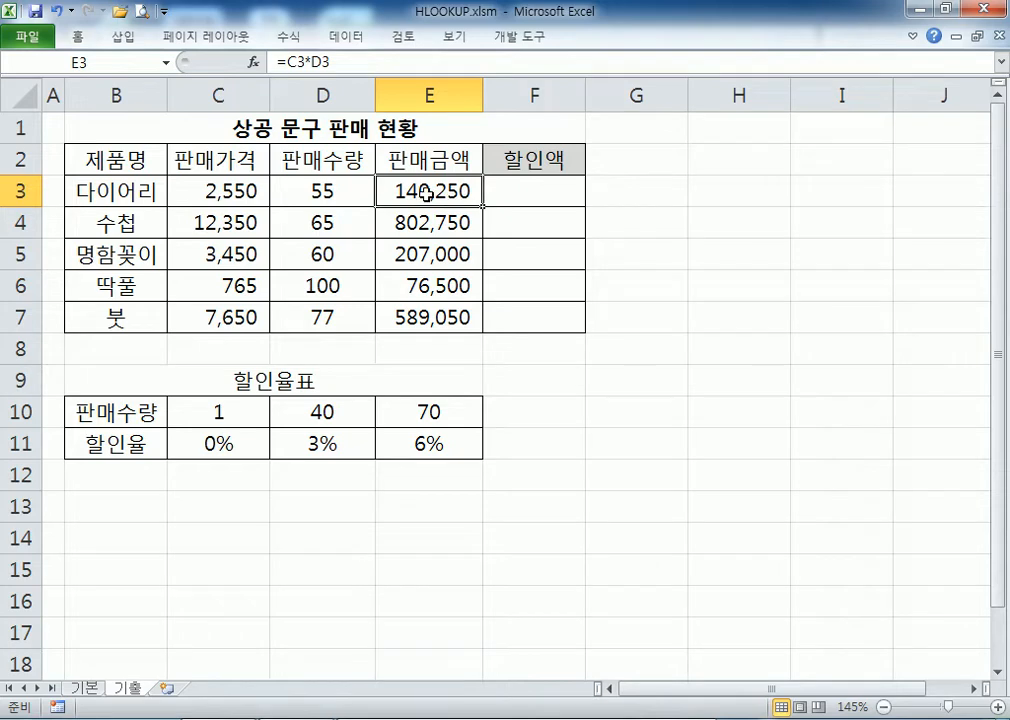
click(334, 447)
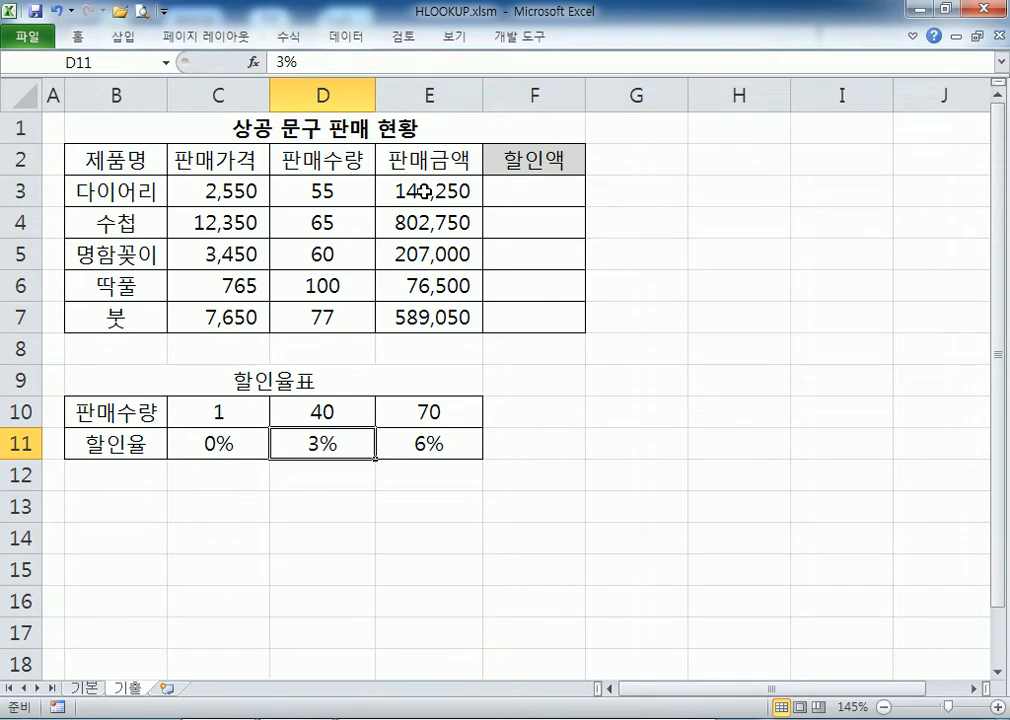
Step: Calculate a trial discount in G3 with =E3*3%, and clear the cell again
click(595, 191)
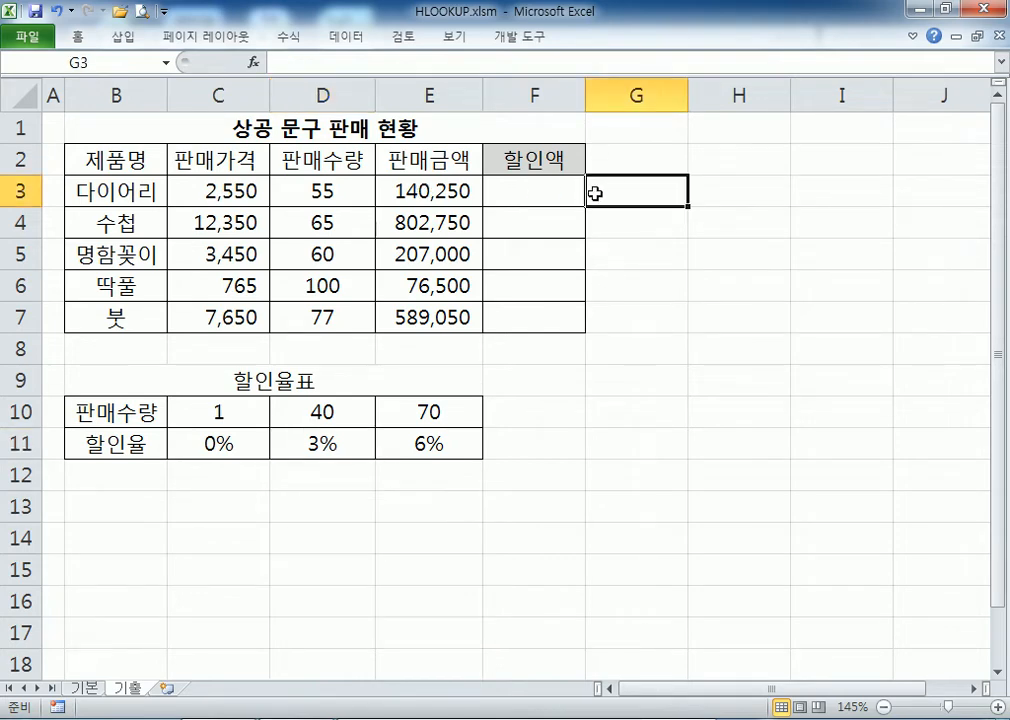
text(=)
click(432, 190)
text(*3)
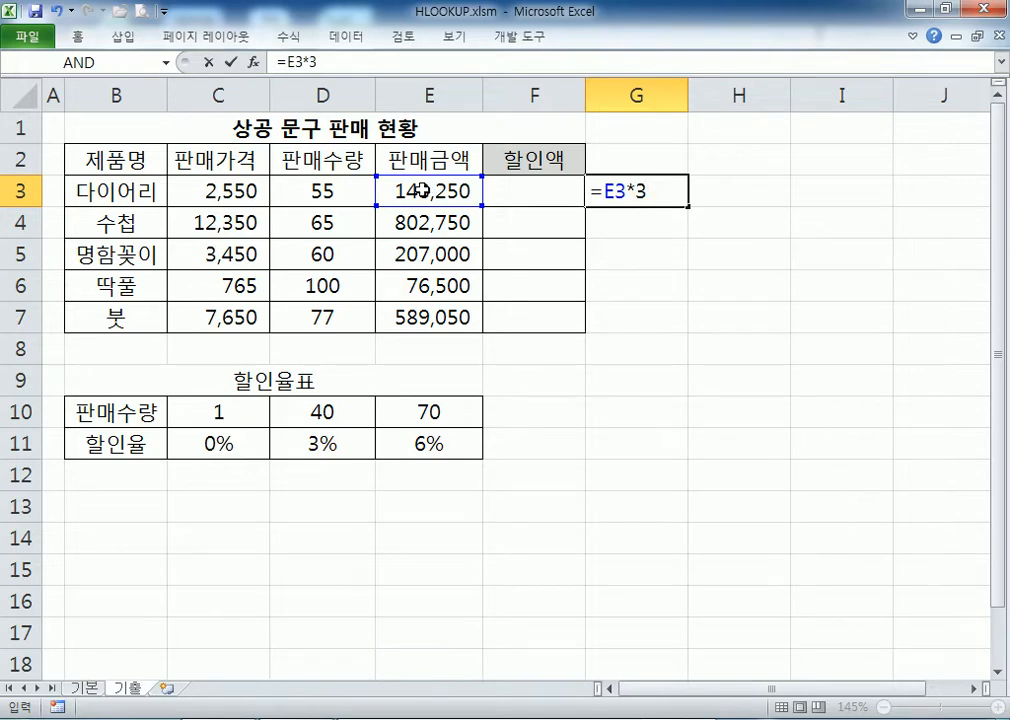
text(%)
click(611, 226)
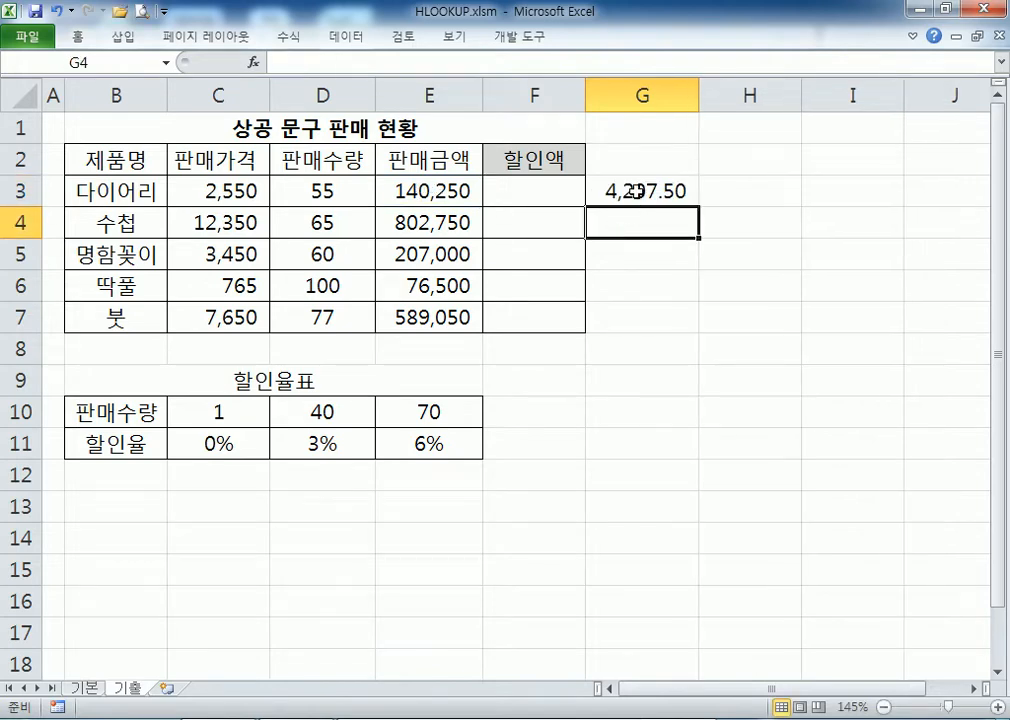
click(636, 191)
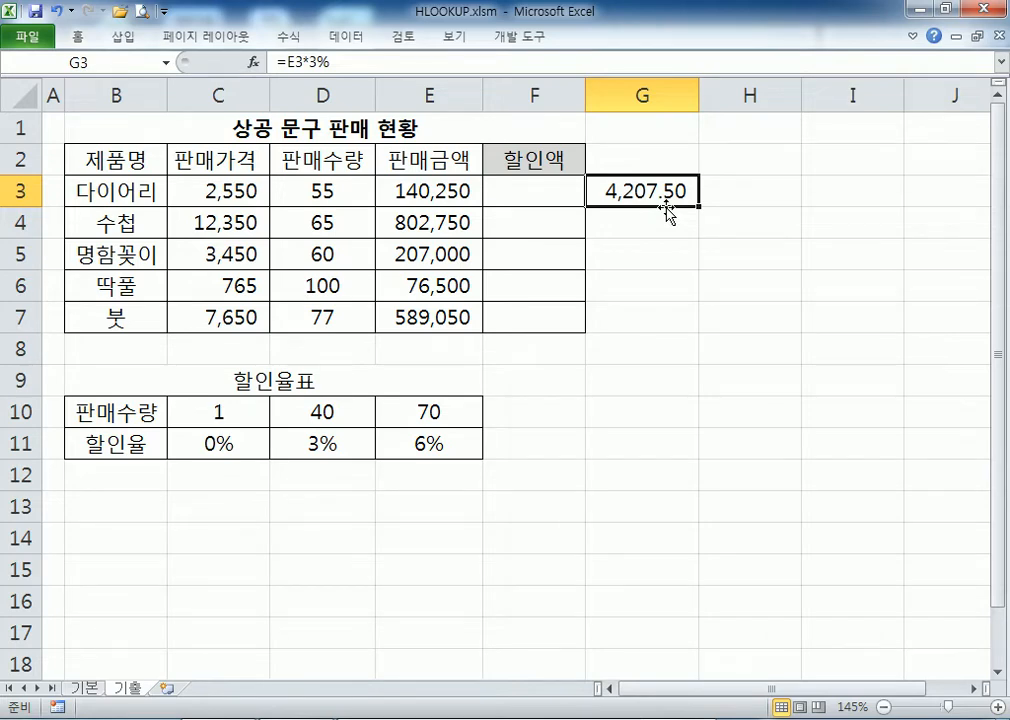
key(Delete)
Step: Start an HLOOKUP formula in the first 할인액 cell, F3, with D3 as the lookup value
click(540, 196)
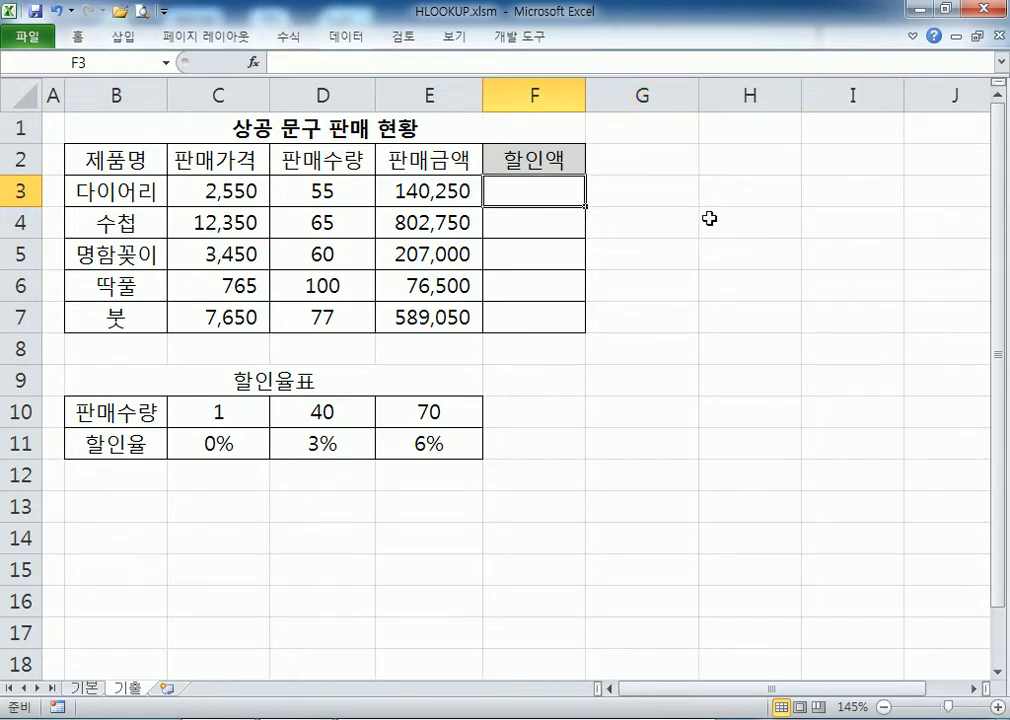
text(=)
text(ㅚㅐ)
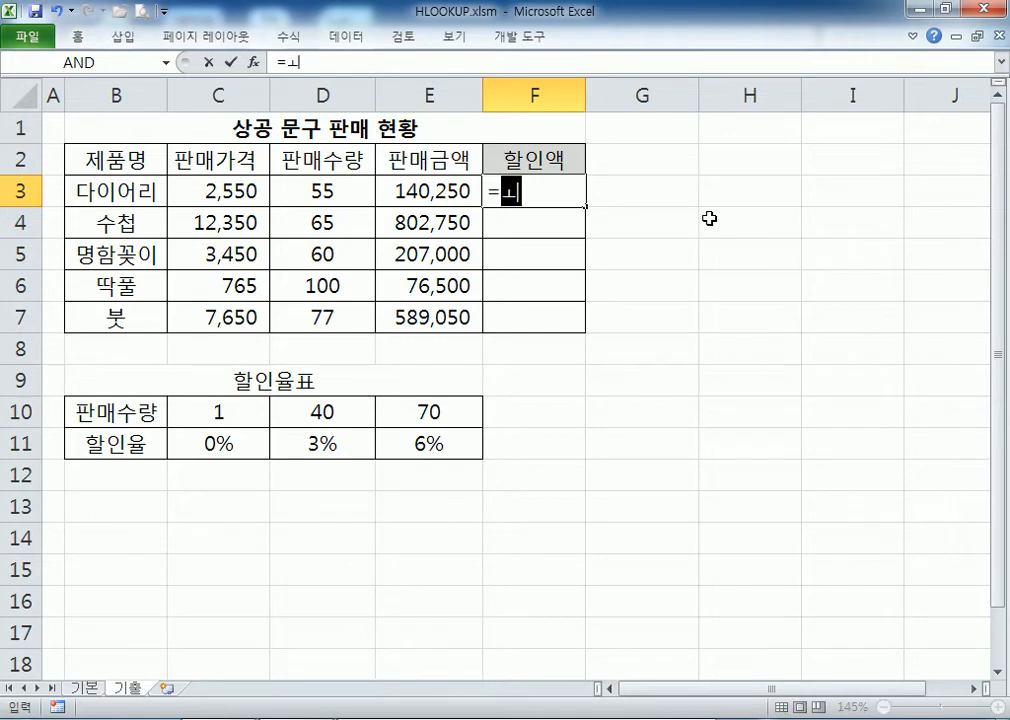
key(BackSpace)
key(BackSpace)
key(Hangul)
text(HLO)
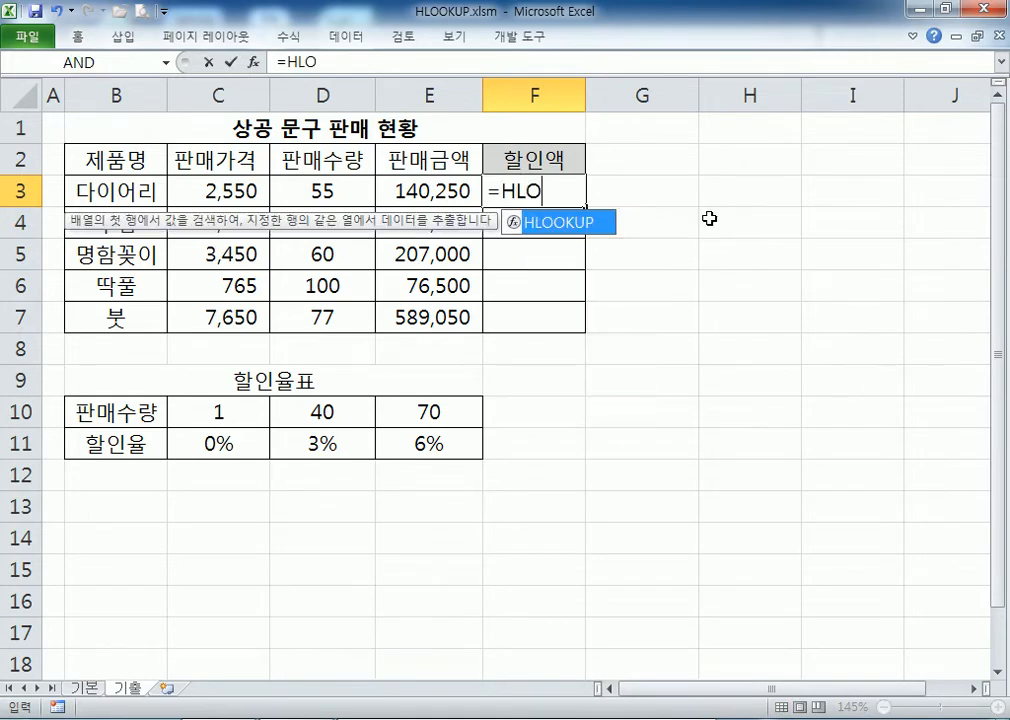
key(Tab)
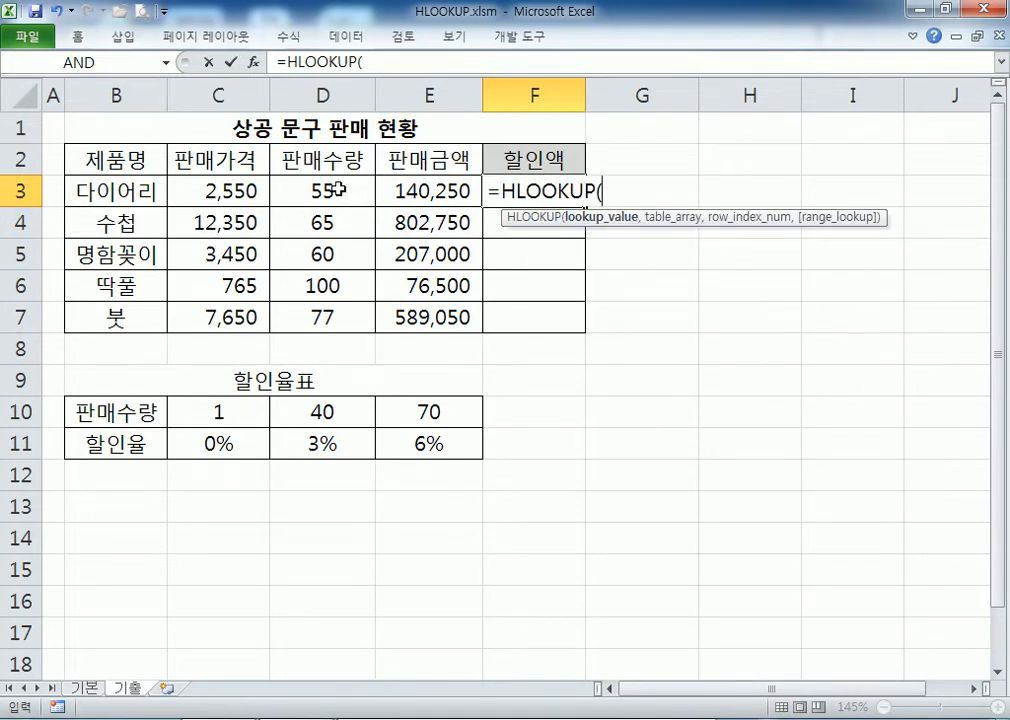
click(339, 189)
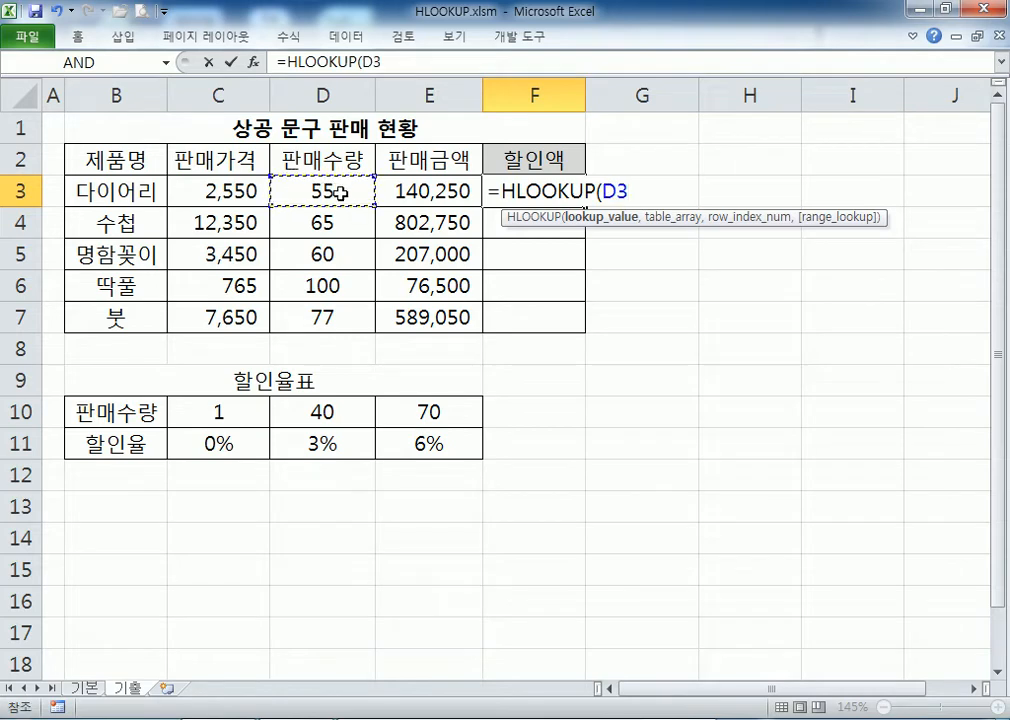
text(,)
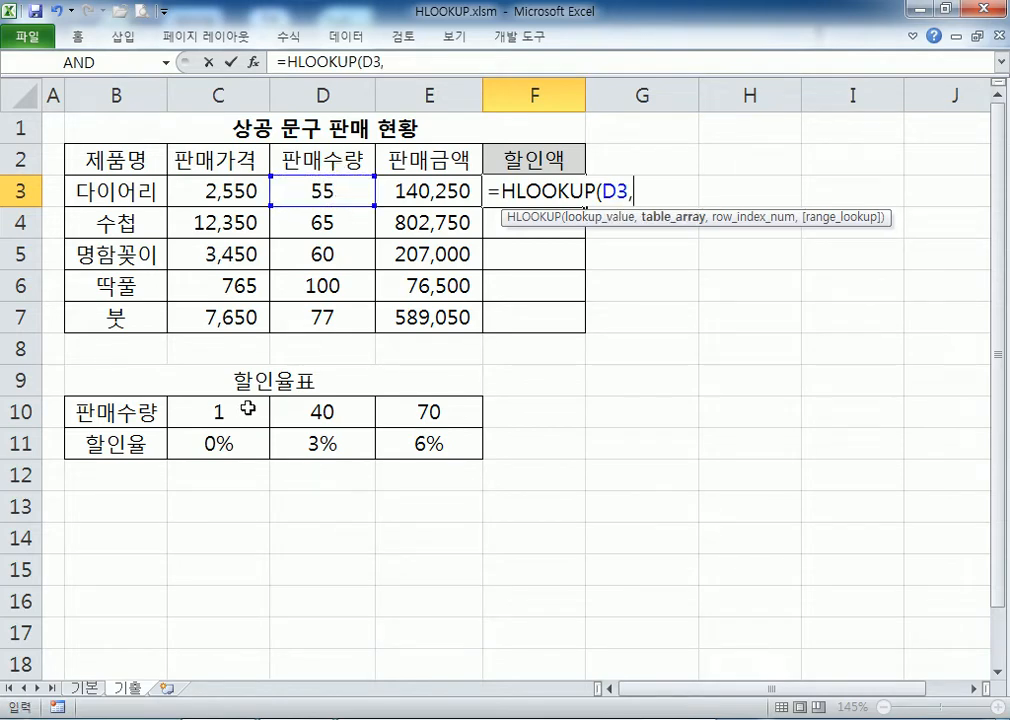
Step: Complete the HLOOKUP formula in F3 with the absolute table range $C$10:$E$11, row index 2 and approximate match TRUE
drag(207, 409, 437, 445)
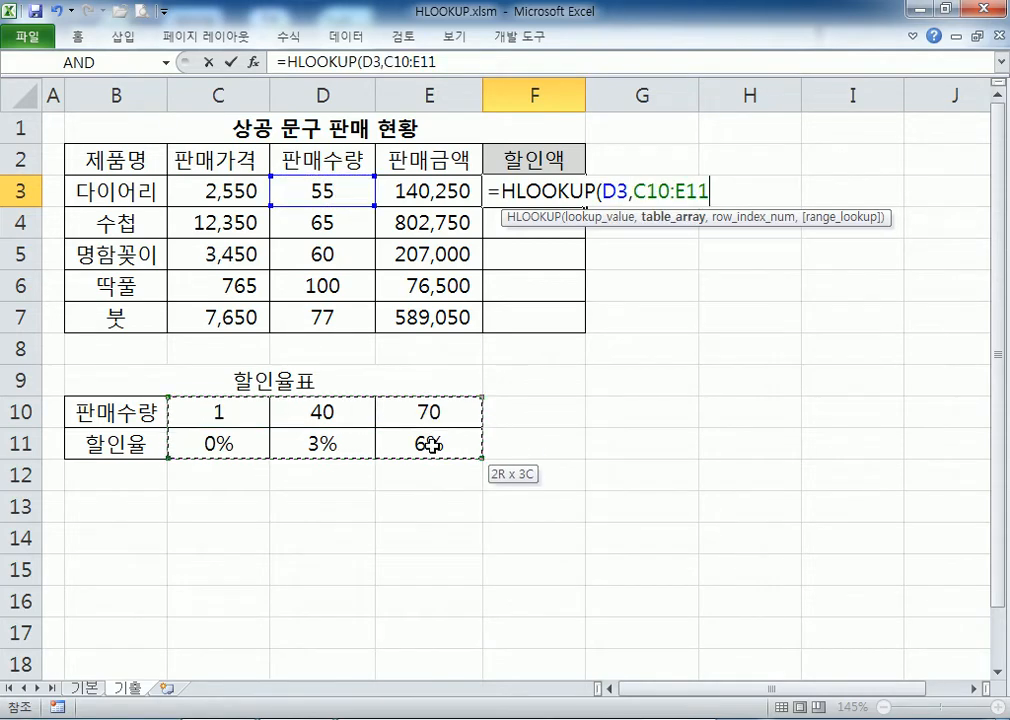
key(F4)
text(,)
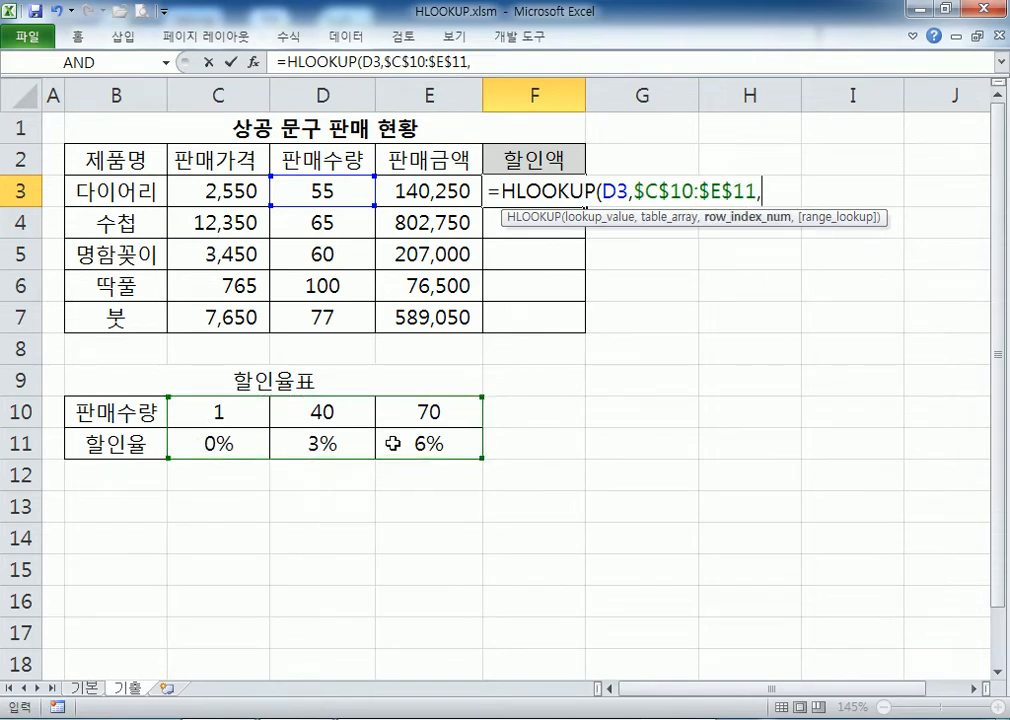
text(2,)
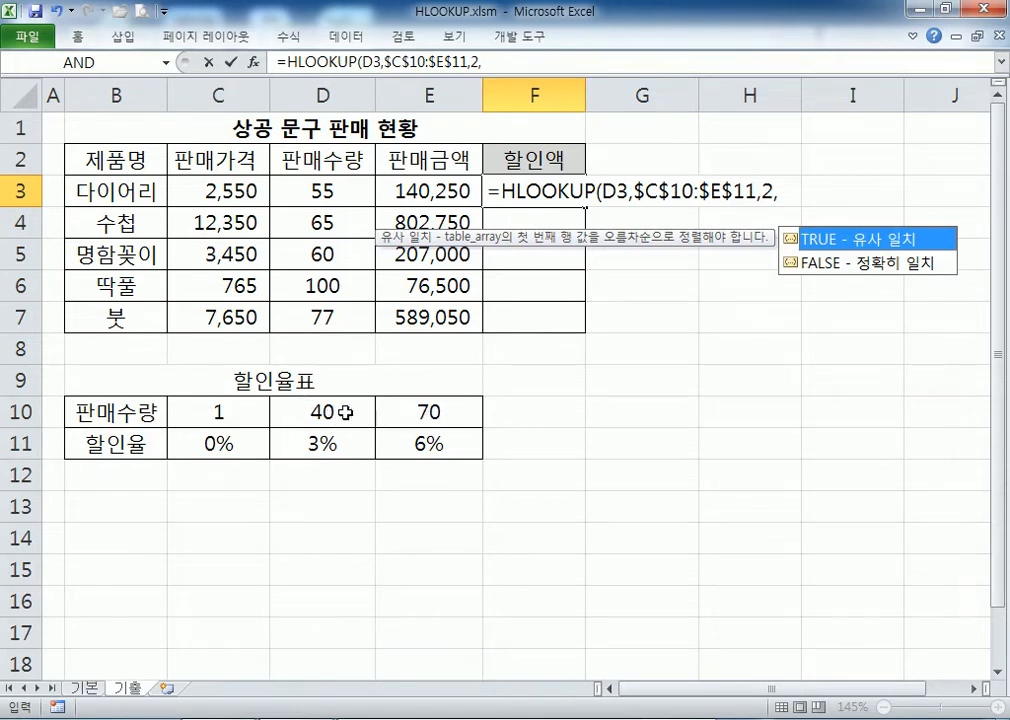
click(847, 262)
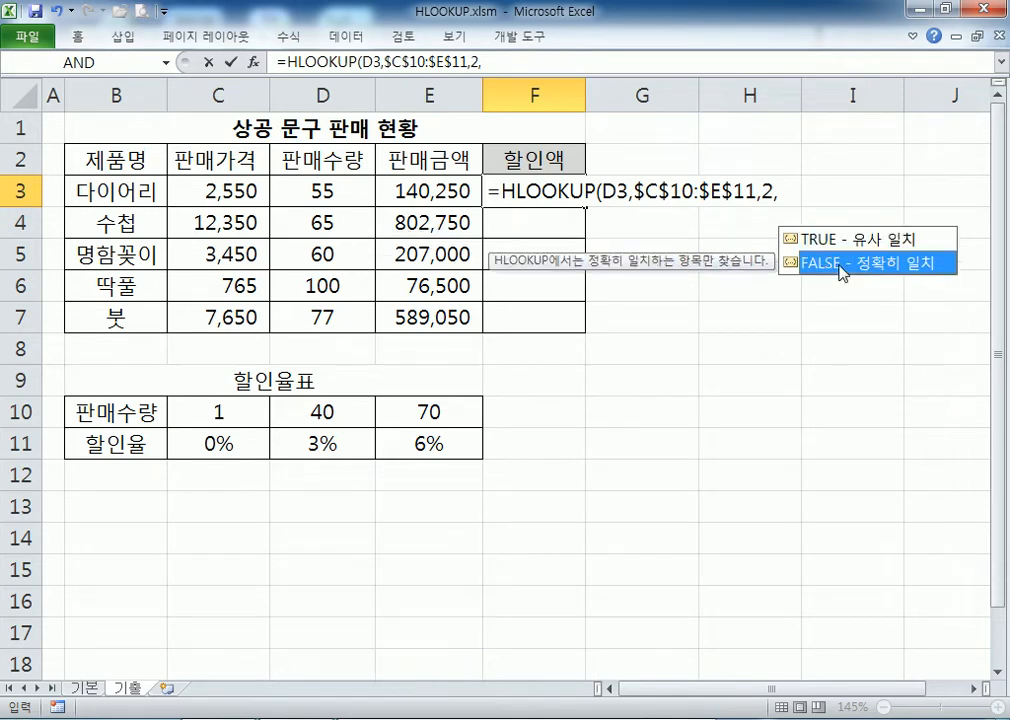
double_click(845, 238)
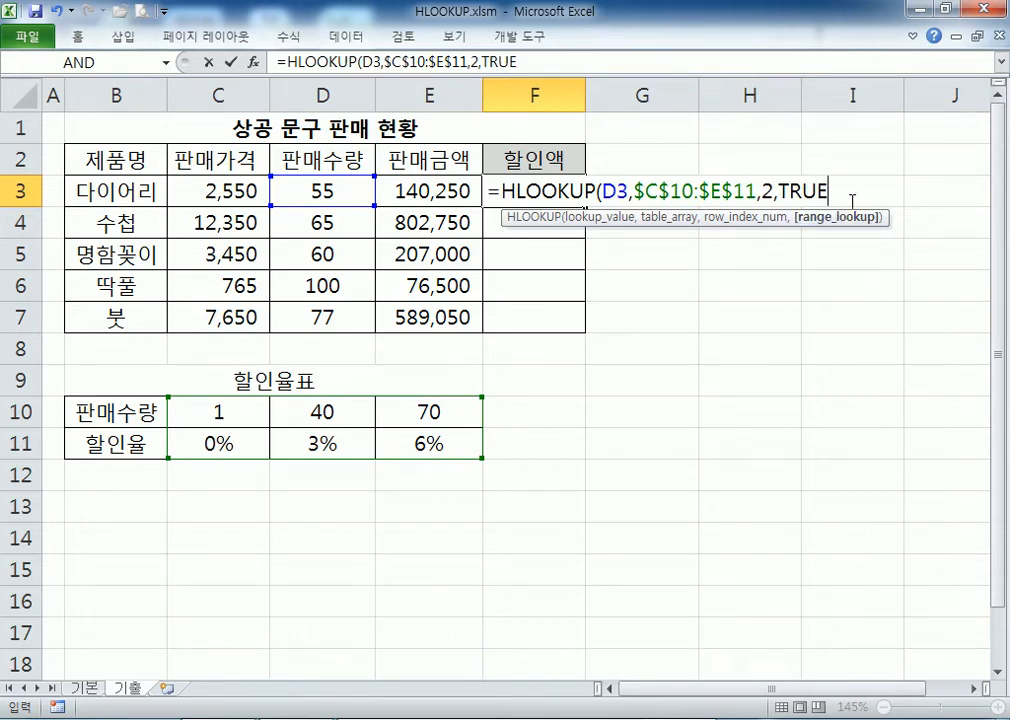
key(Return)
Step: Multiply the HLOOKUP result in F3 by E3, copy the formula through F7, and auto-fit the width of column F
click(543, 200)
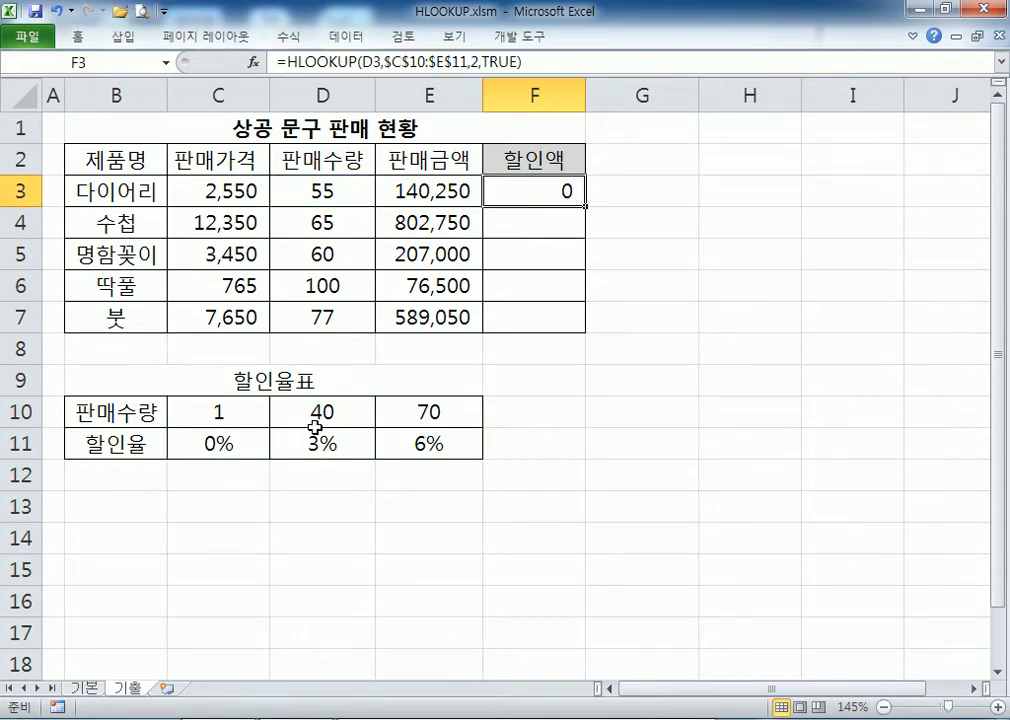
key(F2)
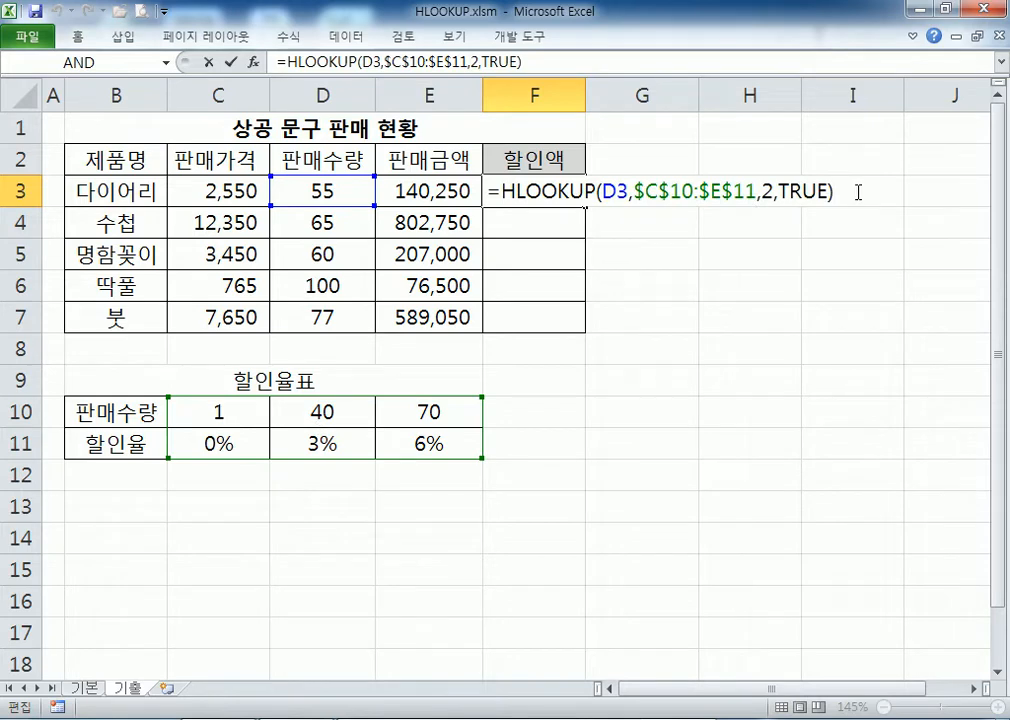
text(*)
click(430, 184)
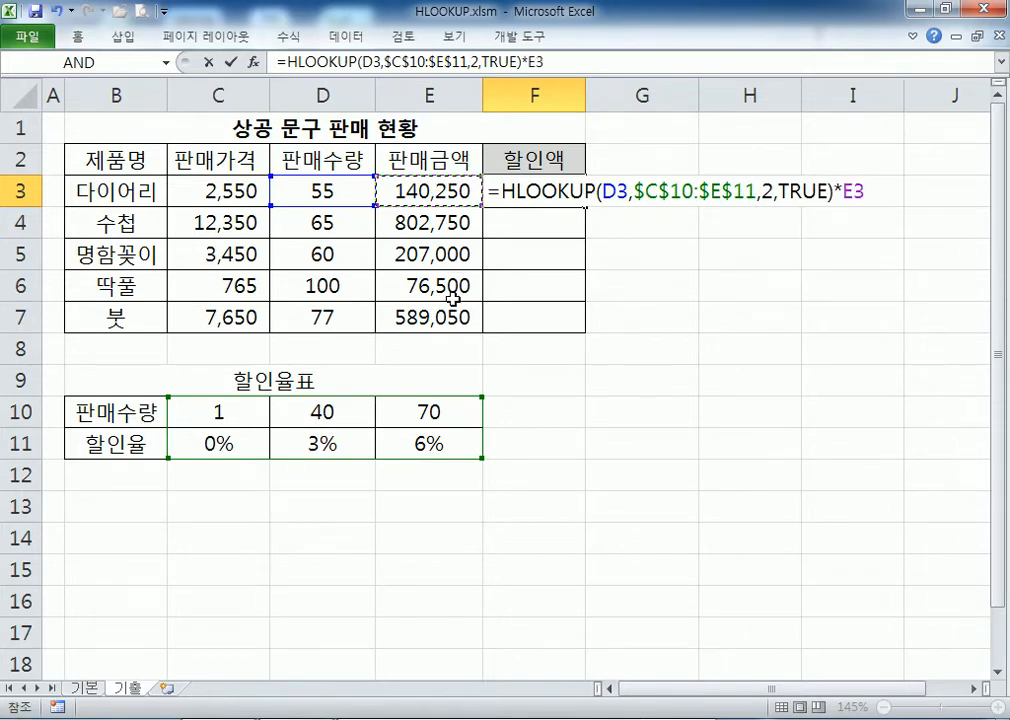
key(Return)
click(505, 190)
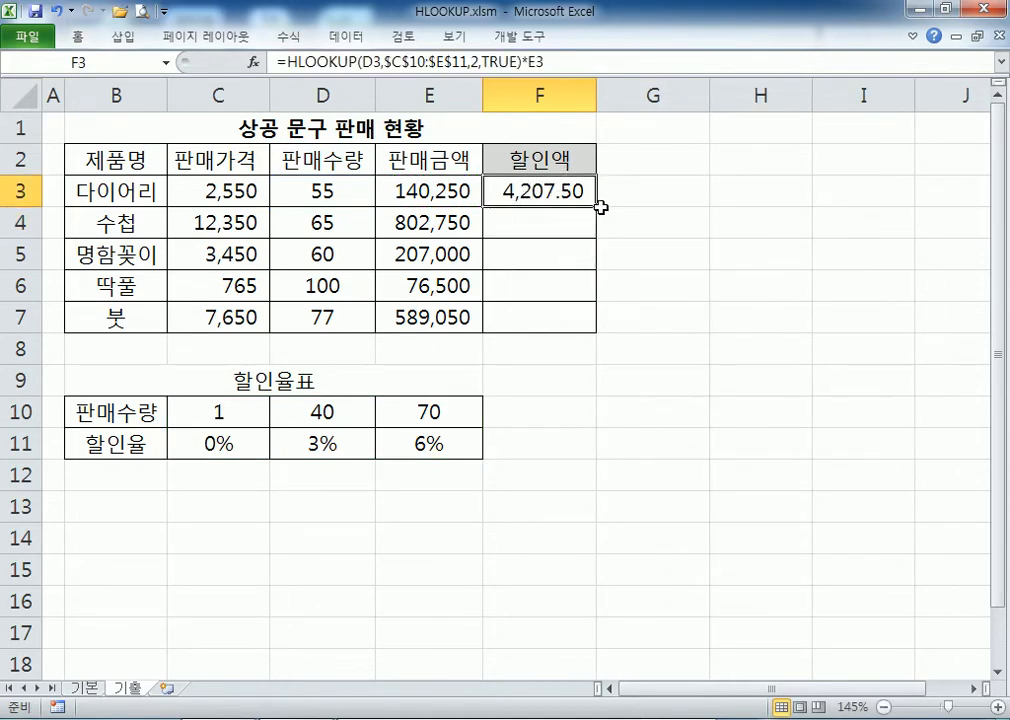
drag(600, 207, 594, 330)
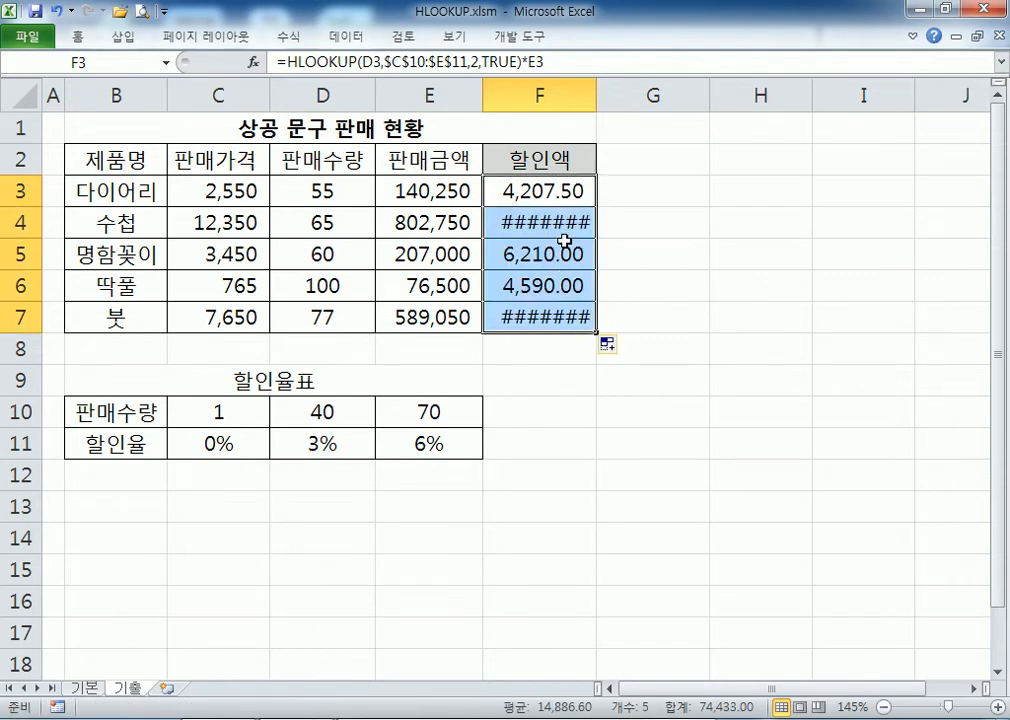
double_click(597, 96)
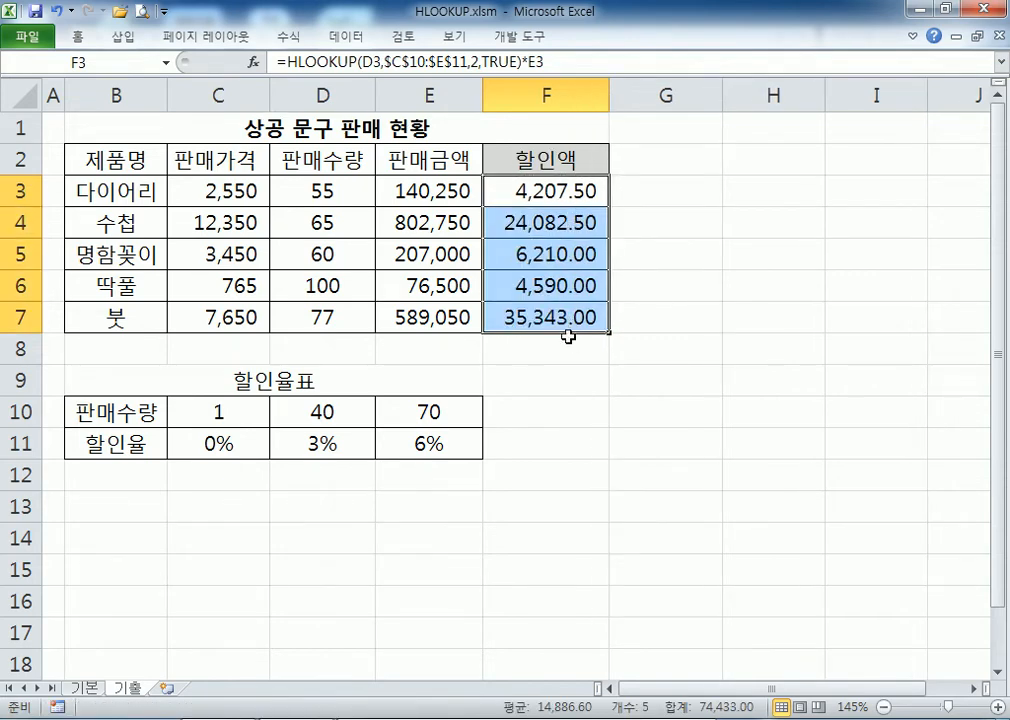
Step: Set the number format of the 할인액 cells F3:F7 to General (일반)
drag(550, 190, 514, 318)
key(ctrl+1)
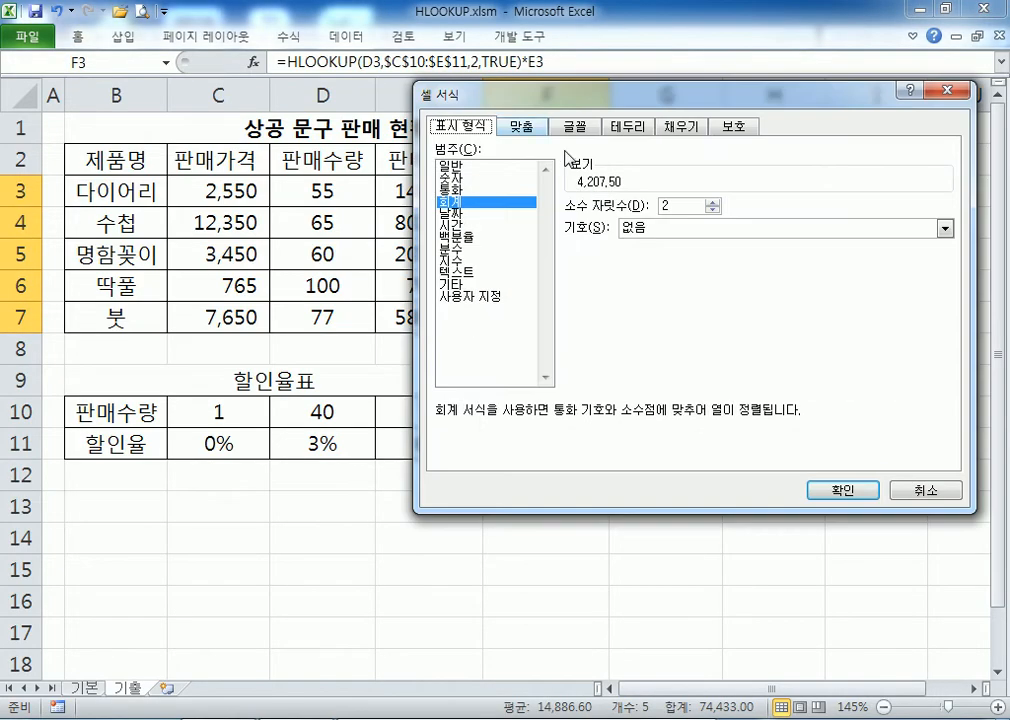
key(Return)
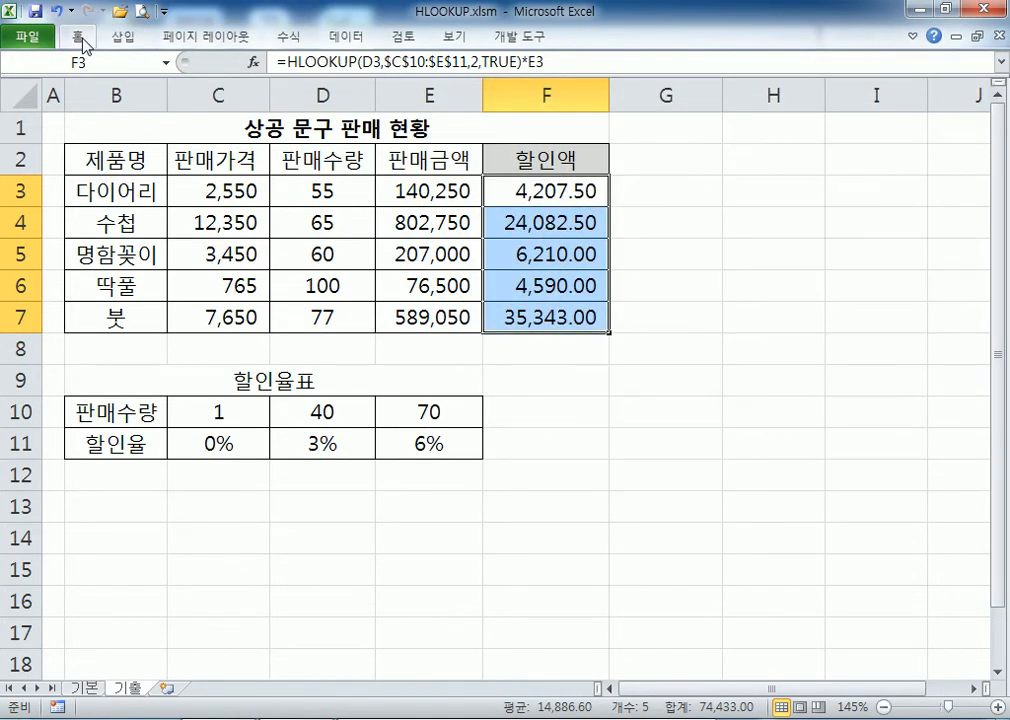
double_click(77, 36)
click(634, 70)
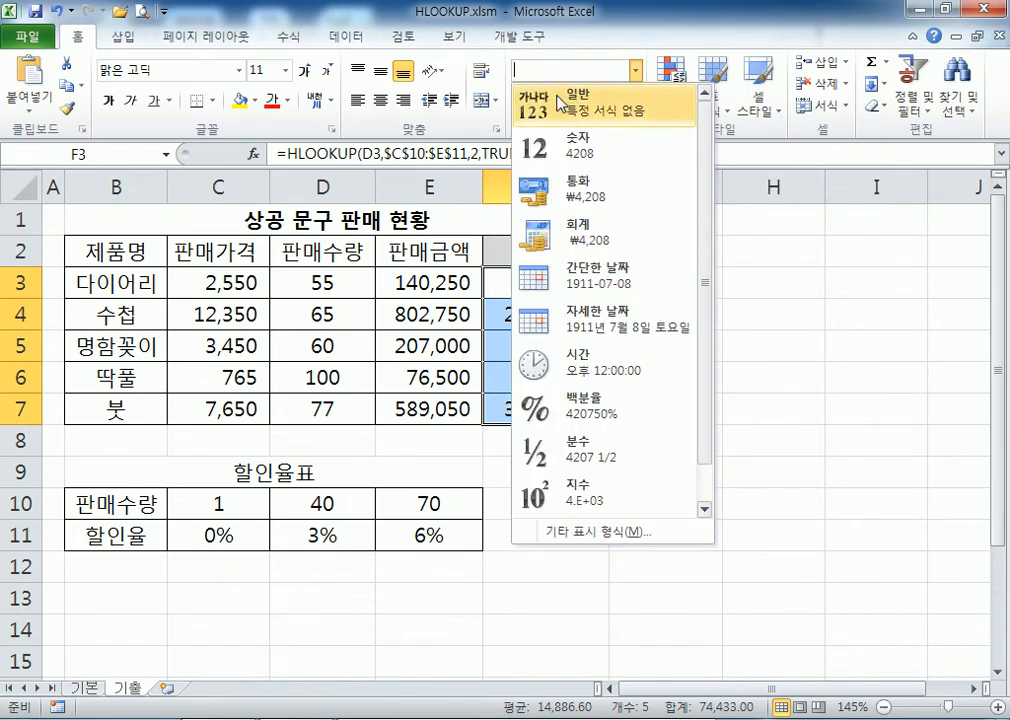
click(680, 100)
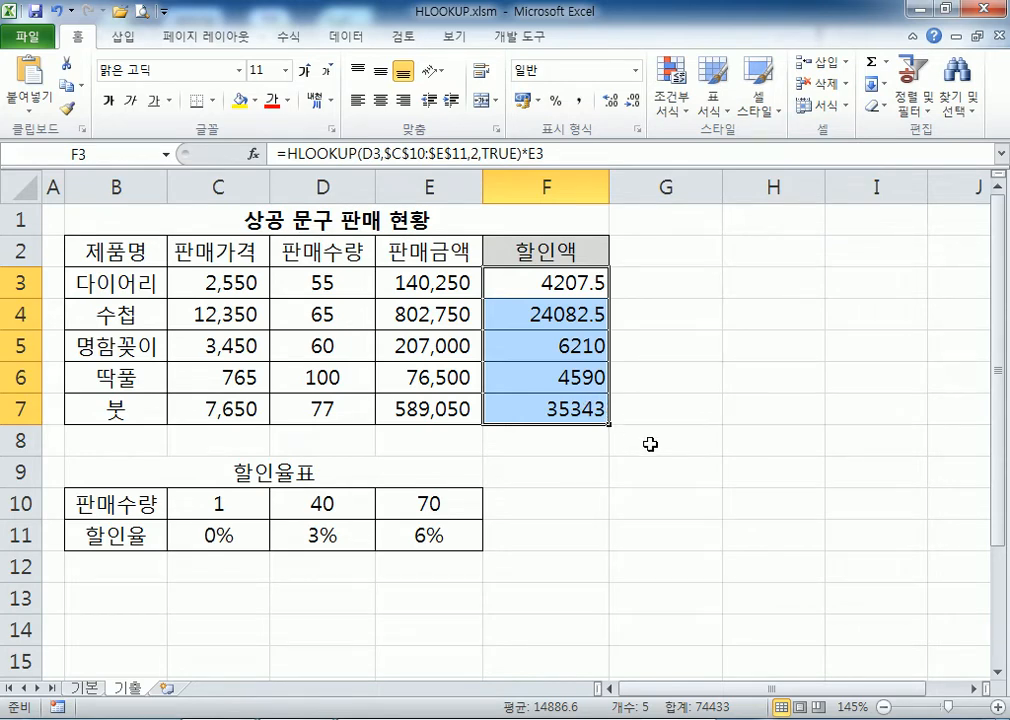
Step: Wrap the F3 formula in ROUND with -2 as the number of digits, and copy it through F7
double_click(543, 285)
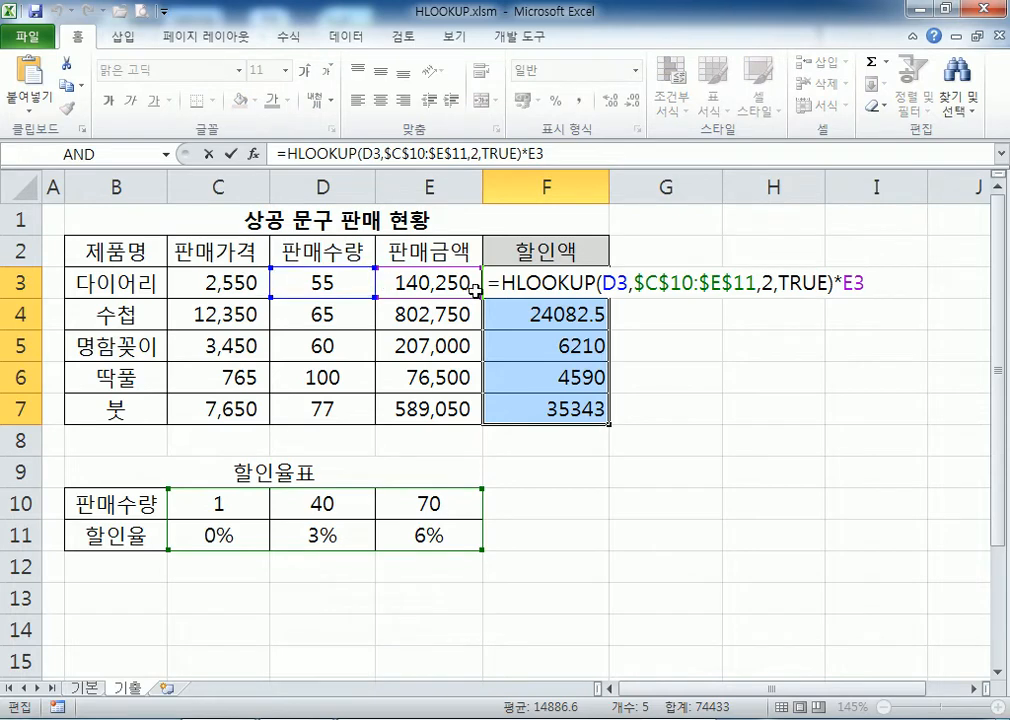
click(496, 283)
text(ROUN)
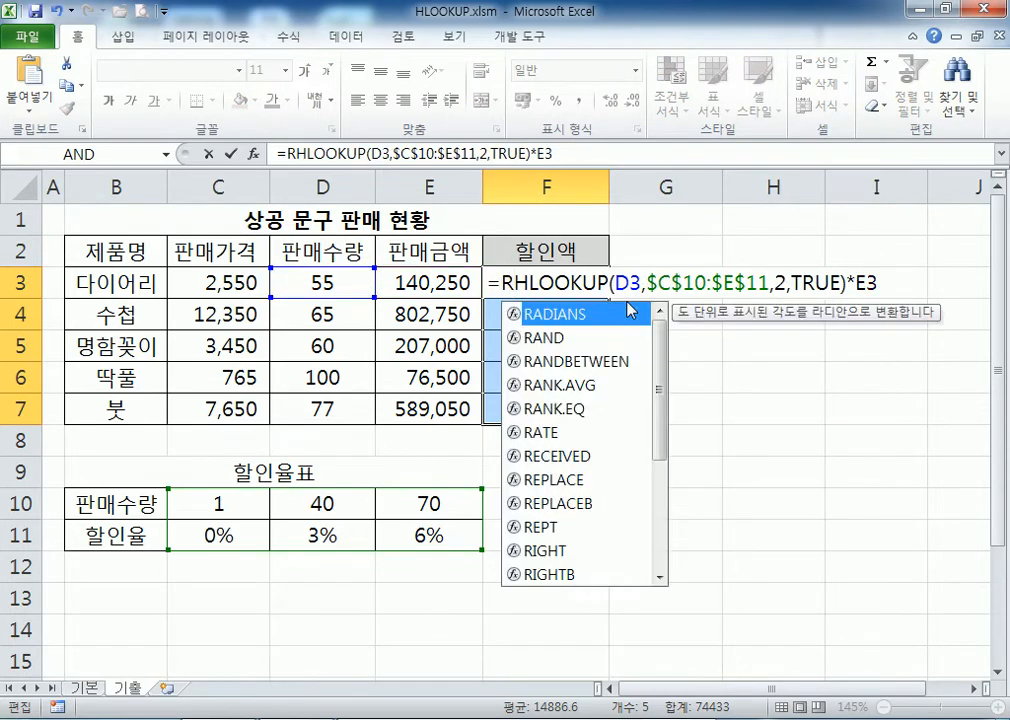
text(D()
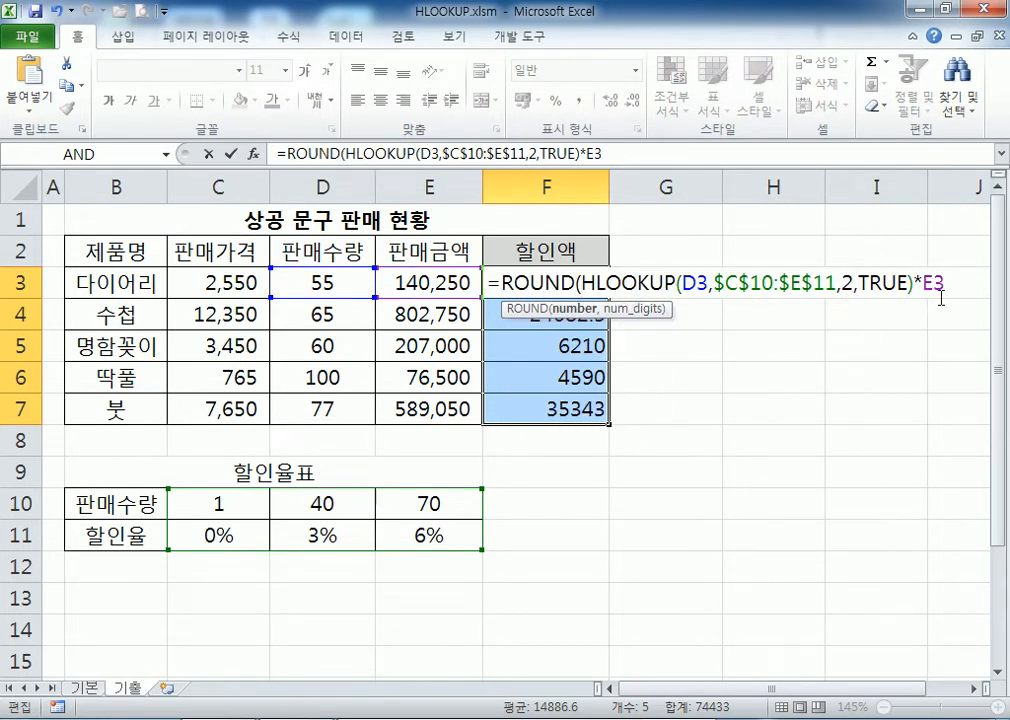
text(,)
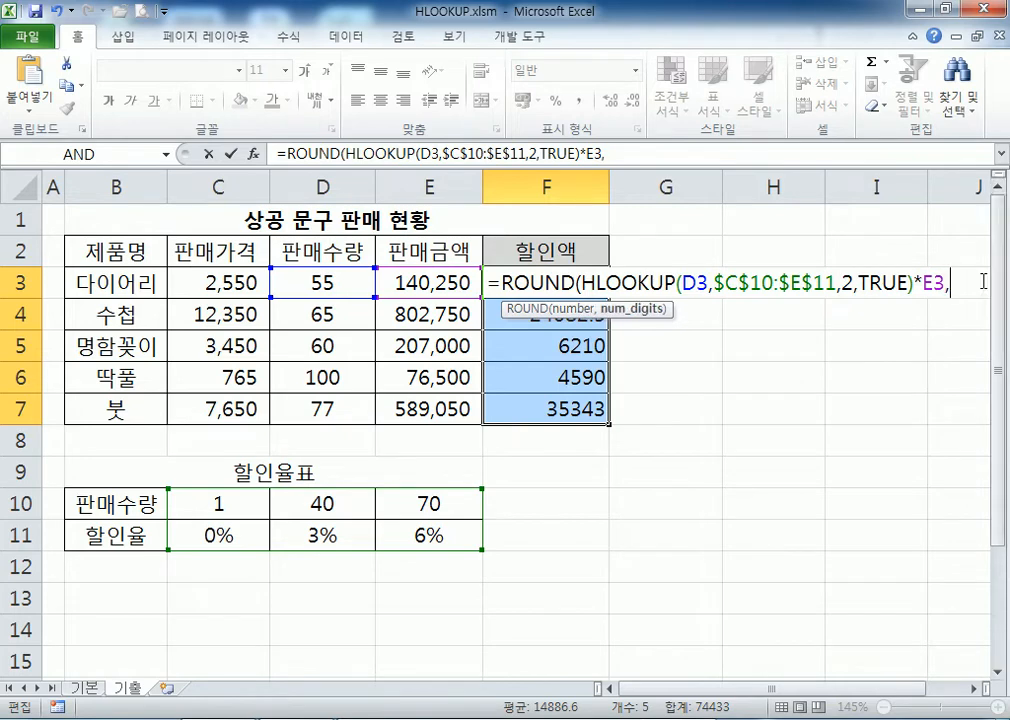
text(-2)
text())
key(Return)
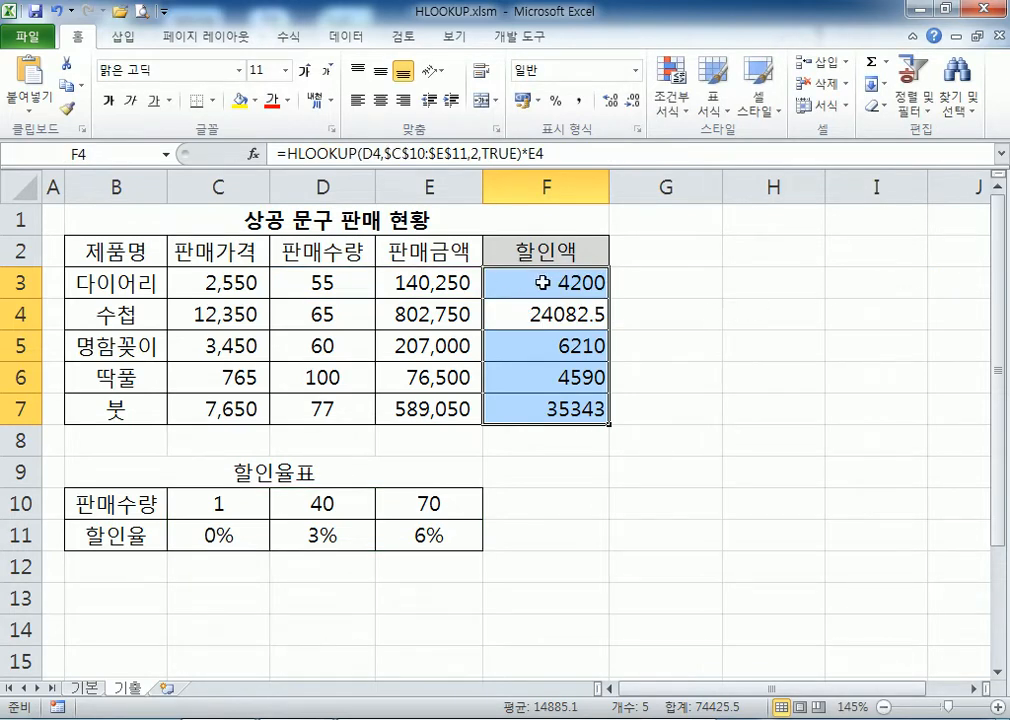
click(580, 286)
drag(608, 298, 608, 410)
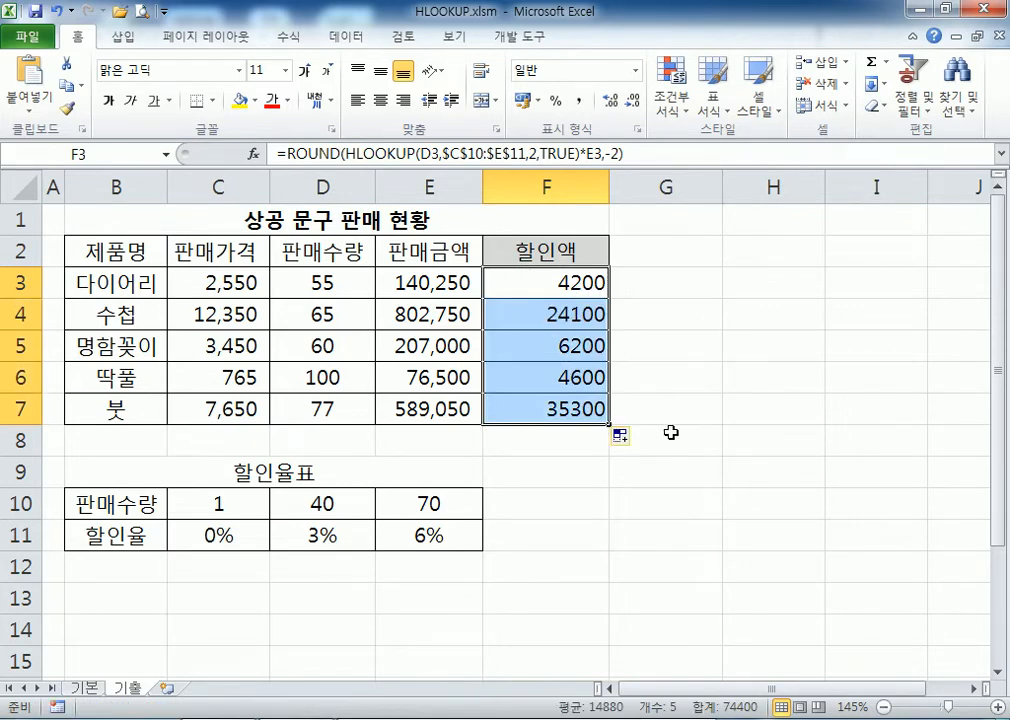
Step: Change ROUND to ROUNDUP in the F3 formula and fill it through F7 again
click(510, 292)
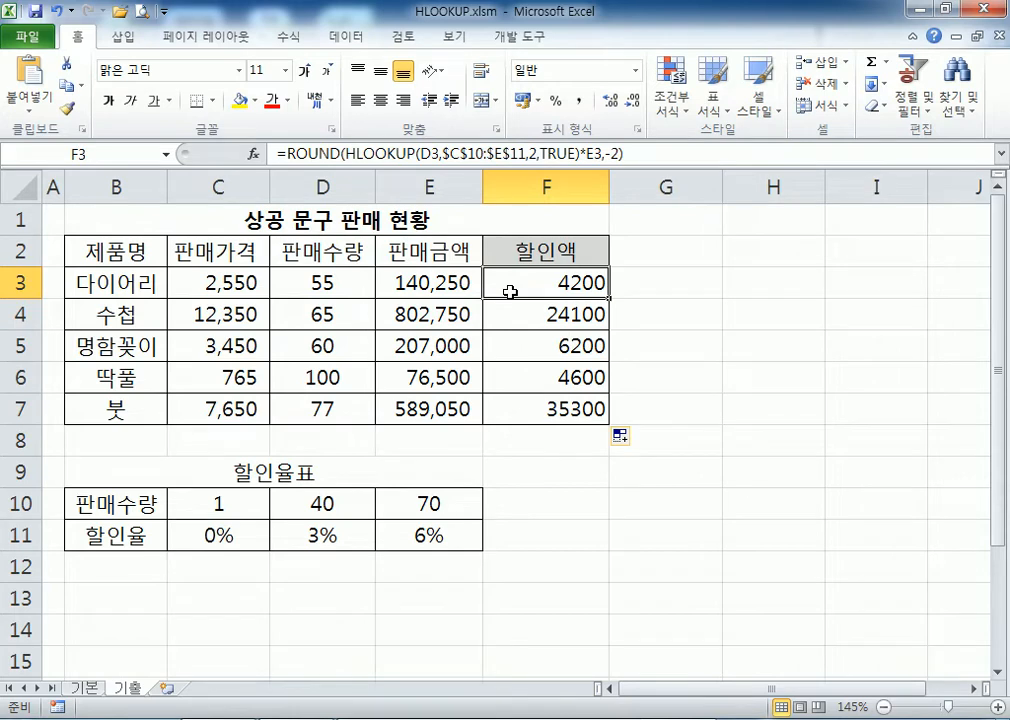
double_click(544, 285)
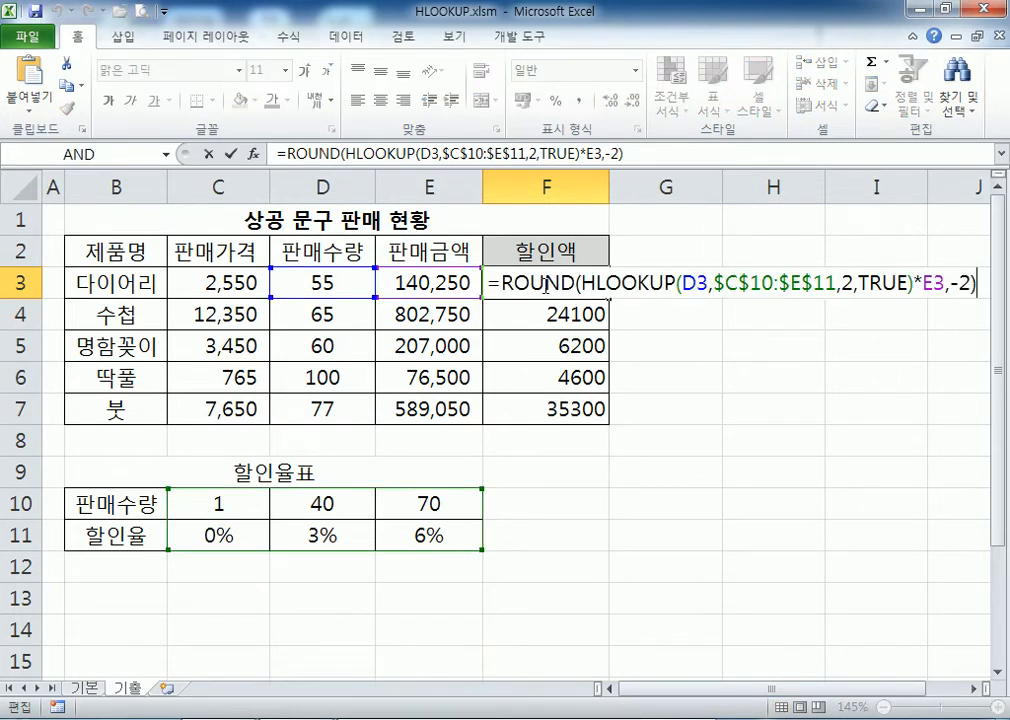
click(577, 290)
text(UP)
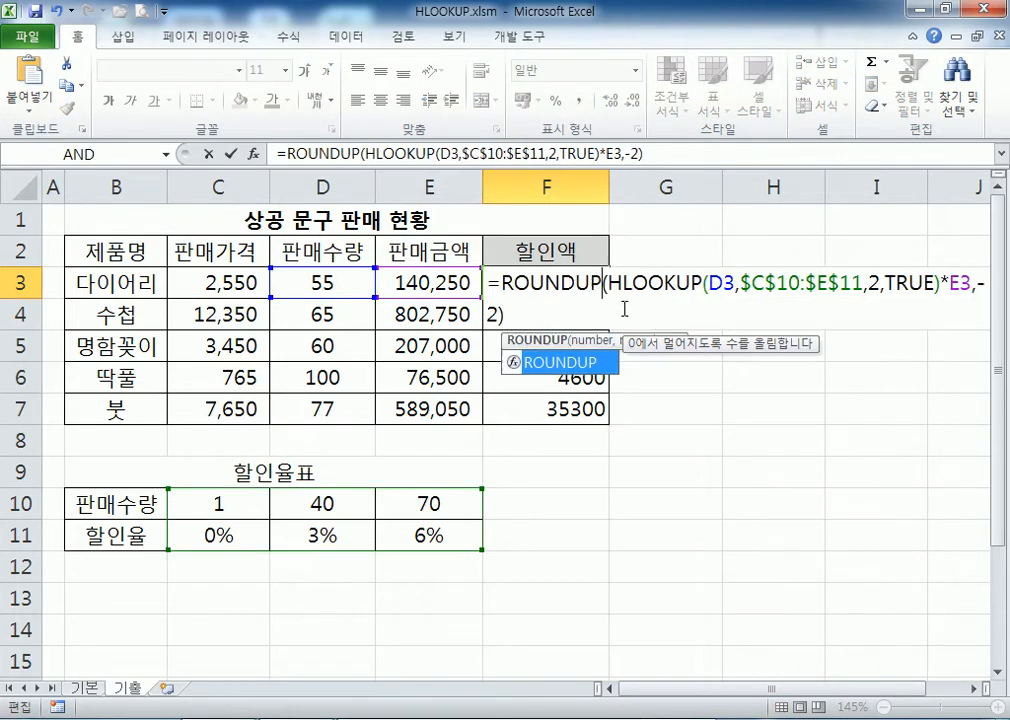
key(Return)
click(594, 290)
double_click(607, 297)
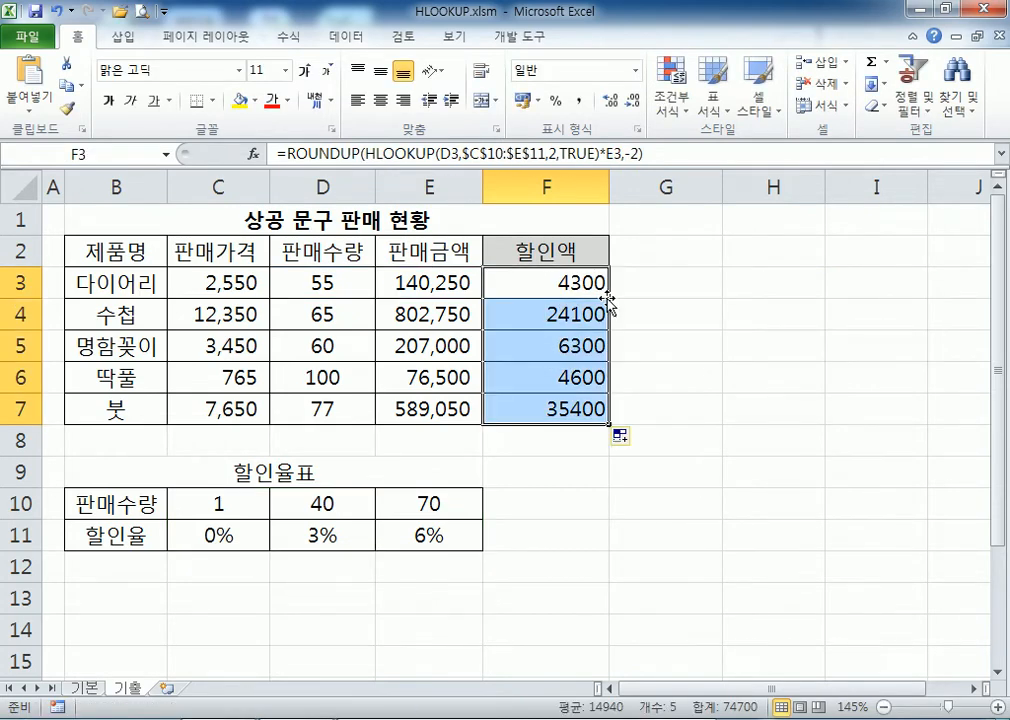
Step: Reorder the F3 formula to =ROUNDUP(E3*HLOOKUP(D3,$C$10:$E$11,2,TRUE),-2) and review its HLOOKUP arguments
click(568, 282)
double_click(568, 282)
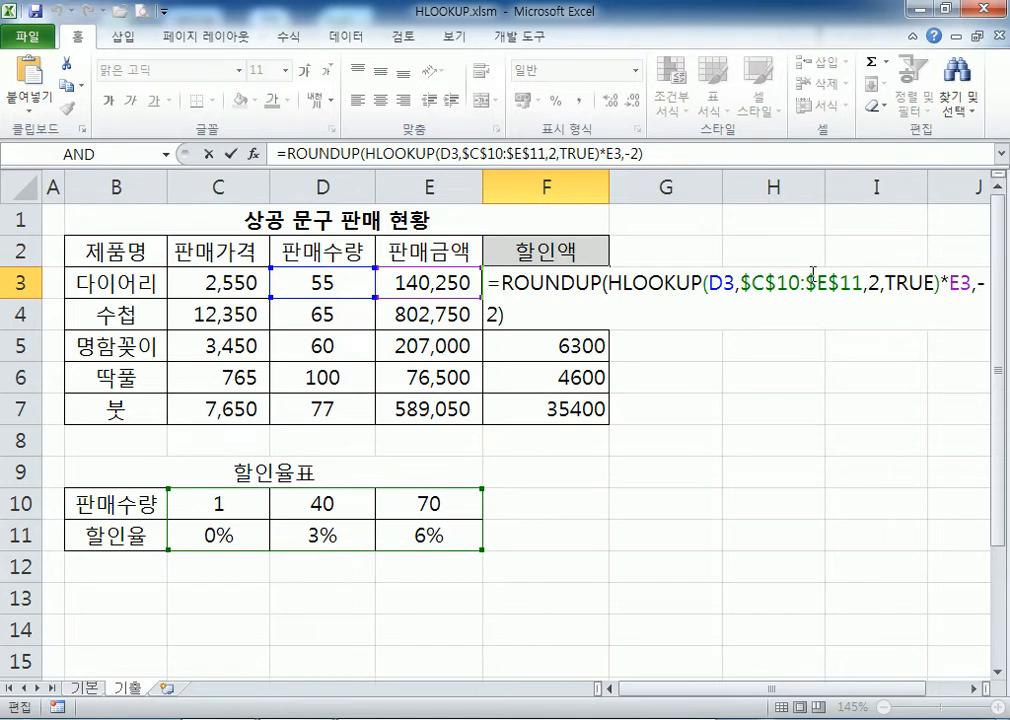
click(611, 283)
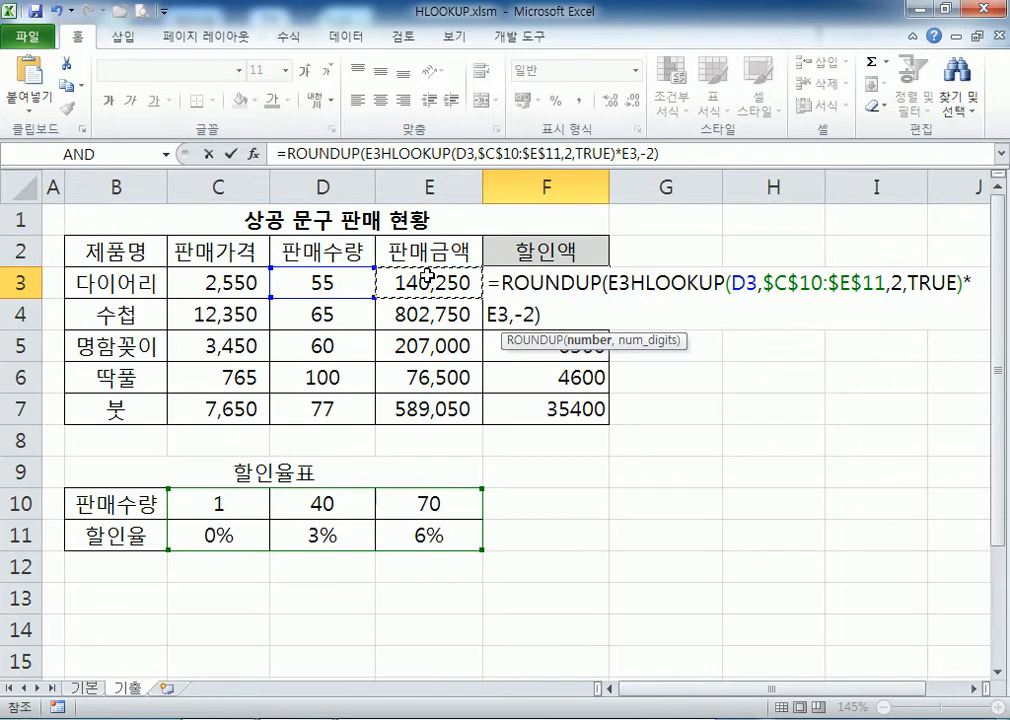
text(*)
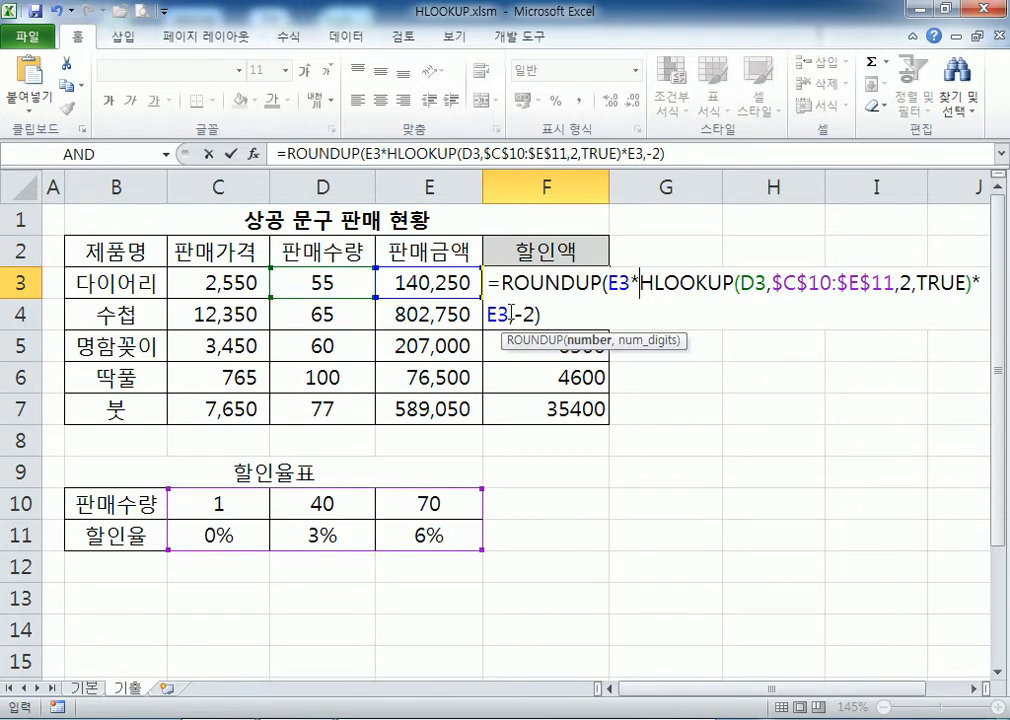
key(BackSpace)
key(BackSpace)
key(BackSpace)
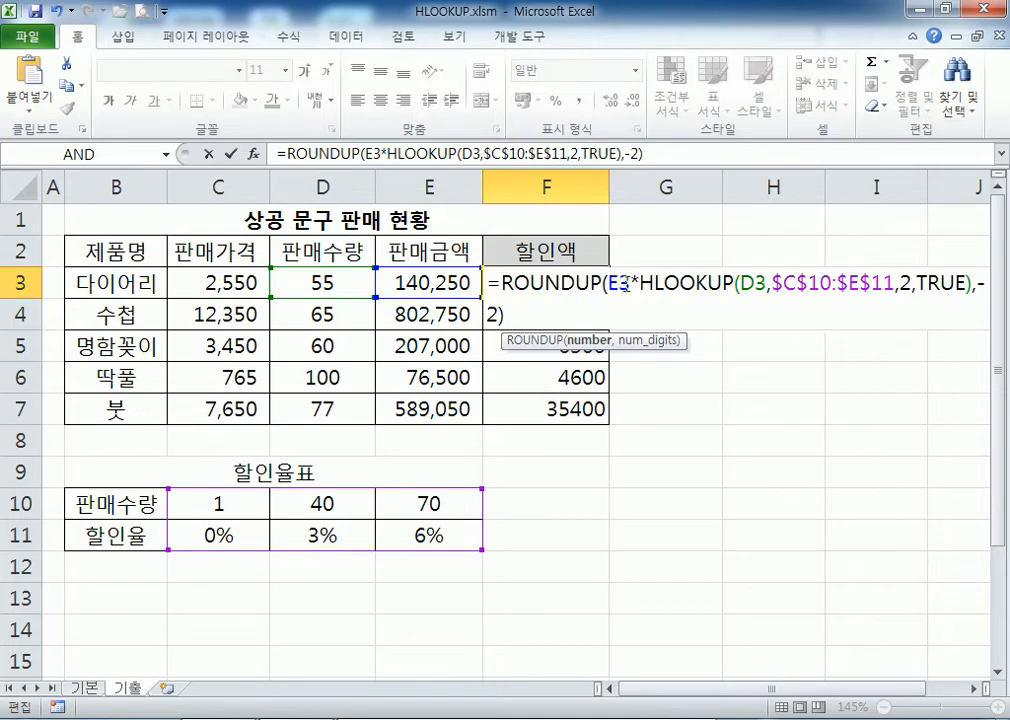
drag(664, 283, 797, 283)
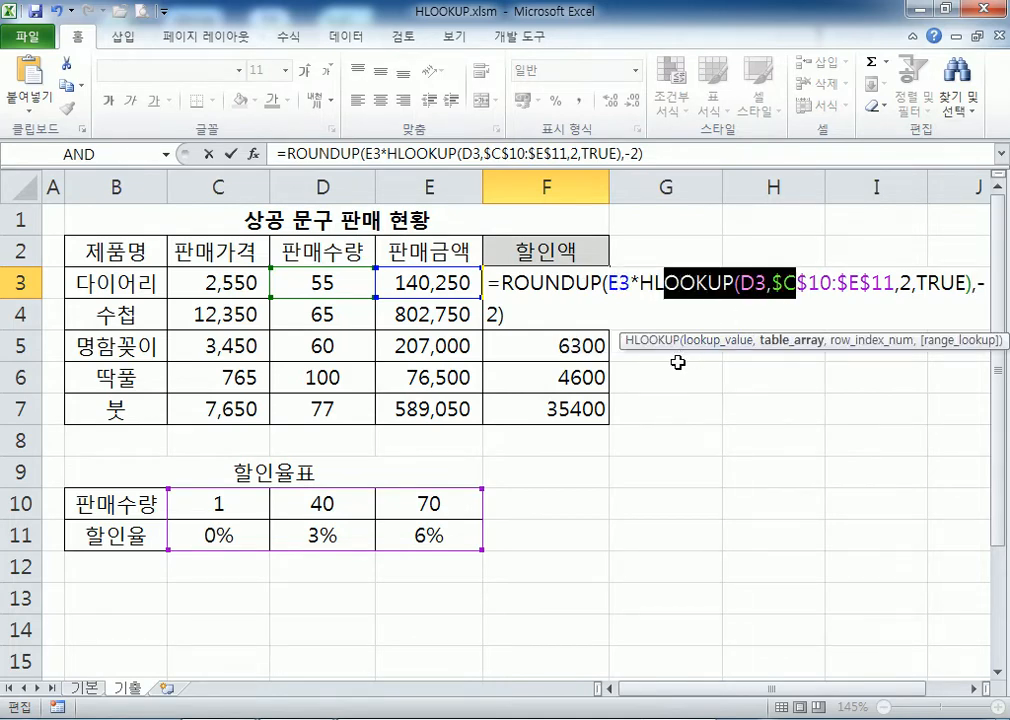
click(617, 284)
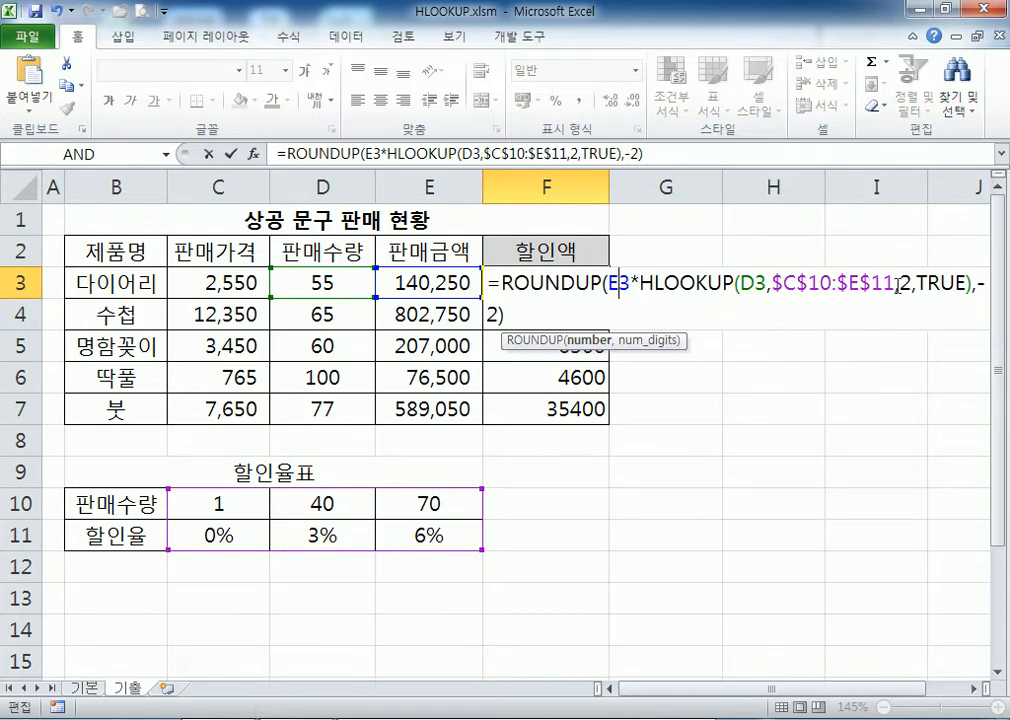
drag(913, 283, 969, 275)
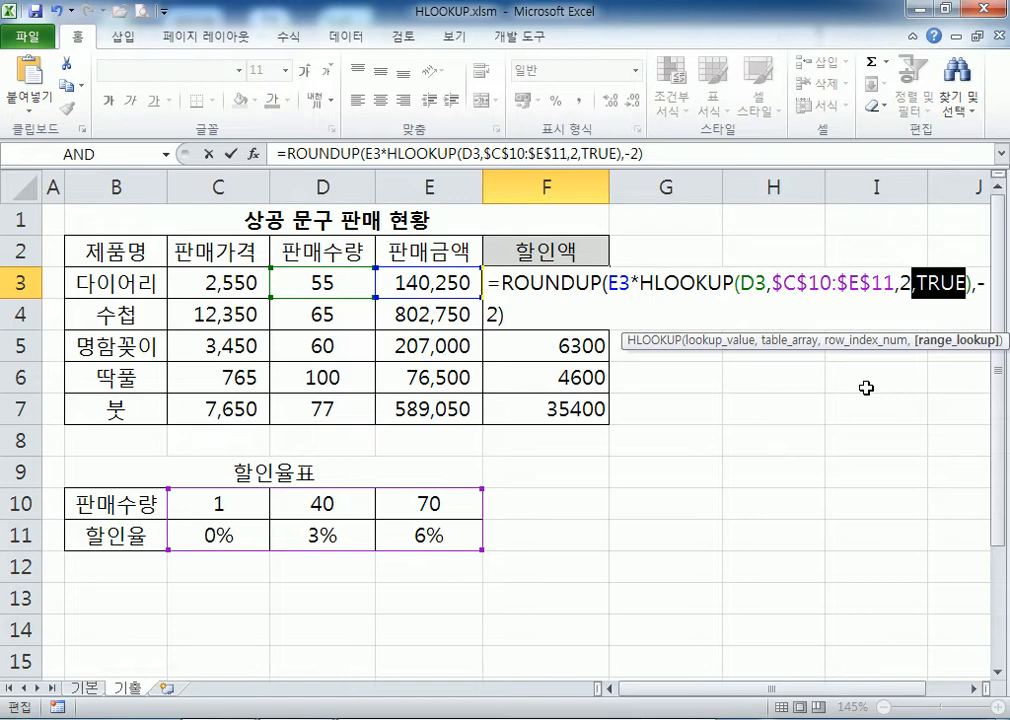
key(Return)
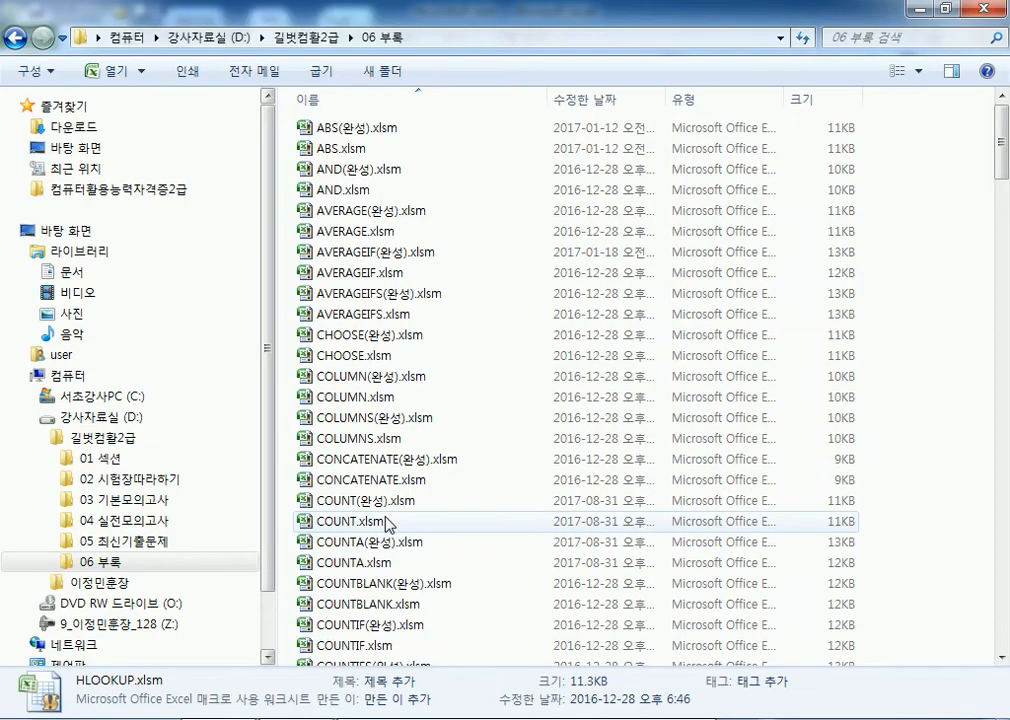
Step: Open the VLOOKUP.xlsm workbook from the 06 부록 folder
scroll(388, 523, down, 20)
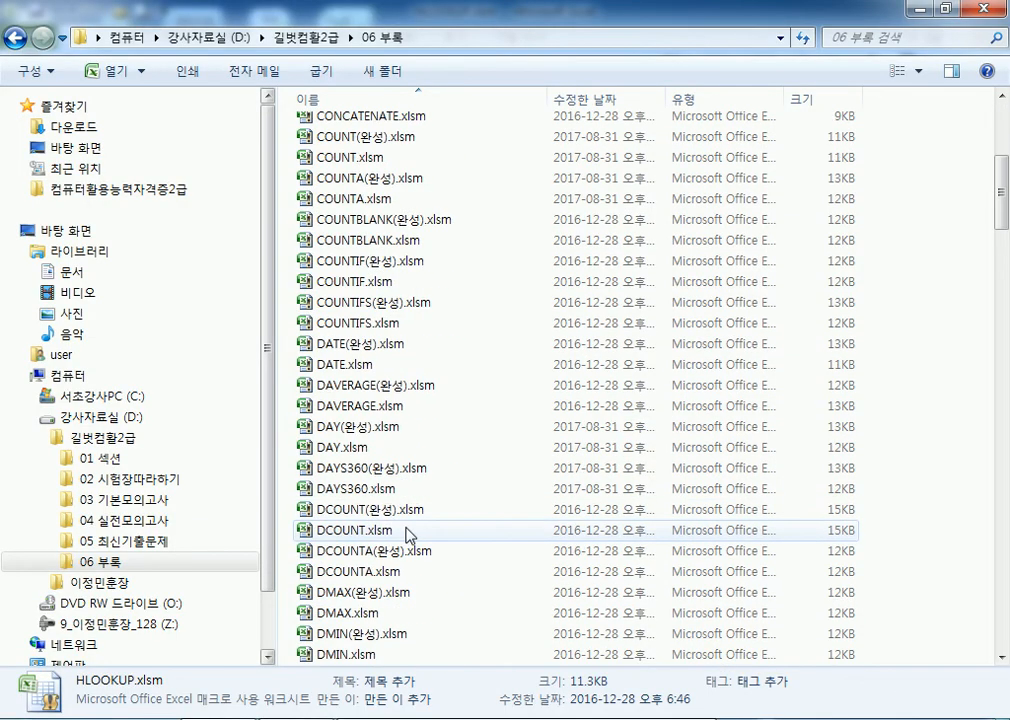
scroll(413, 537, down, 20)
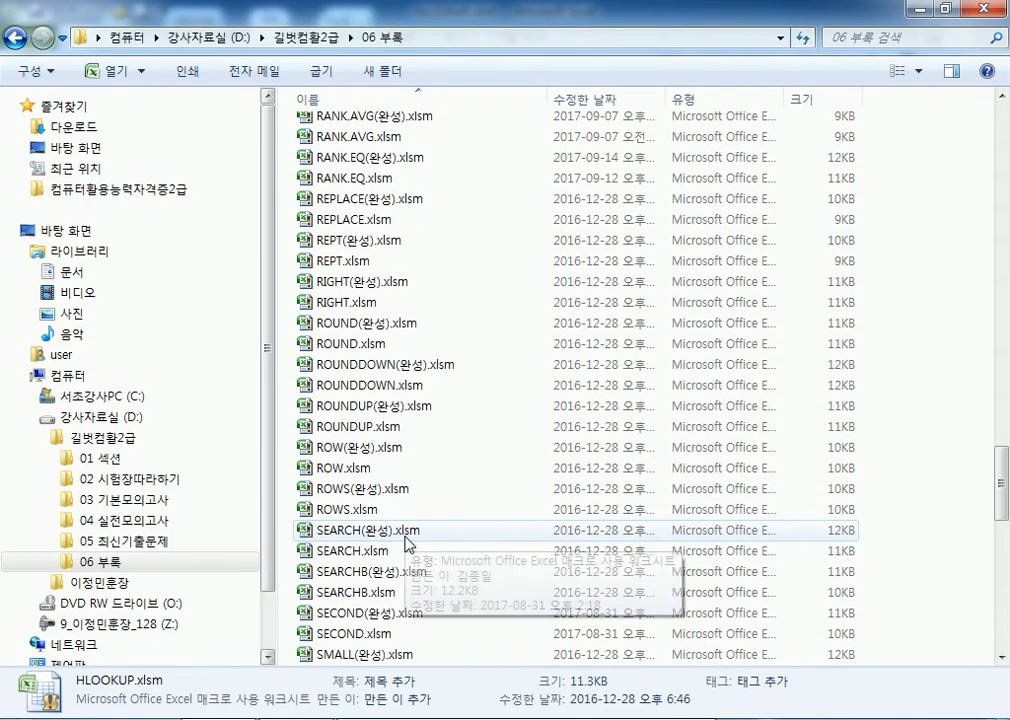
scroll(396, 545, down, 7)
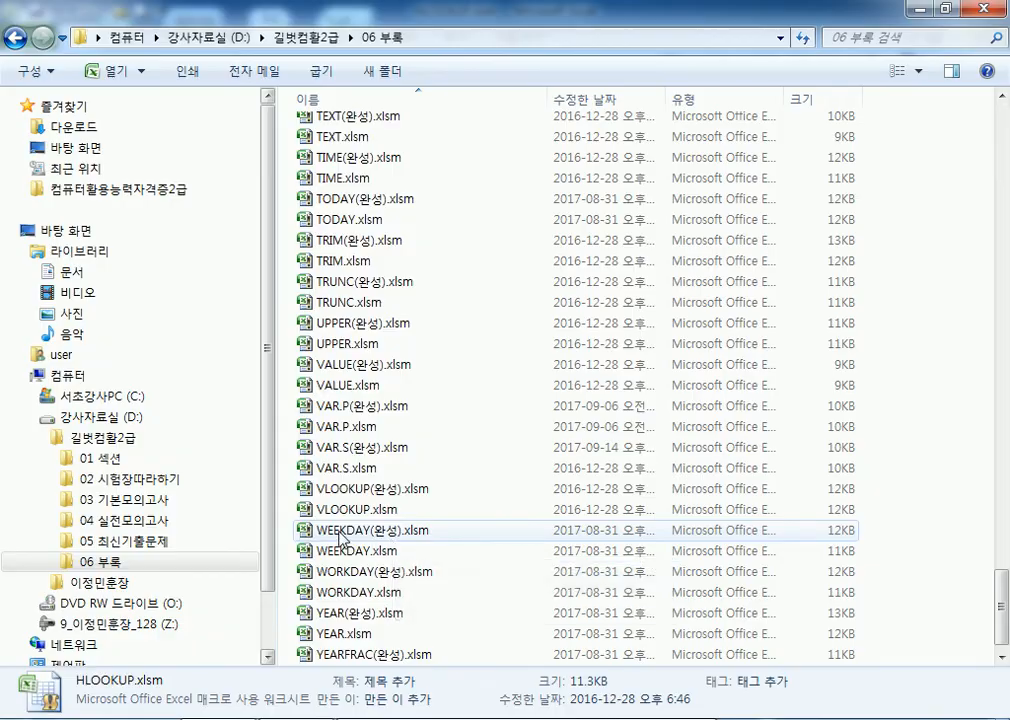
double_click(350, 509)
Step: Move the 직위별 지급 기준 table to G2:I7 beside the 상여급 지급 table, and minimize the ribbon
scroll(181, 426, up, 3)
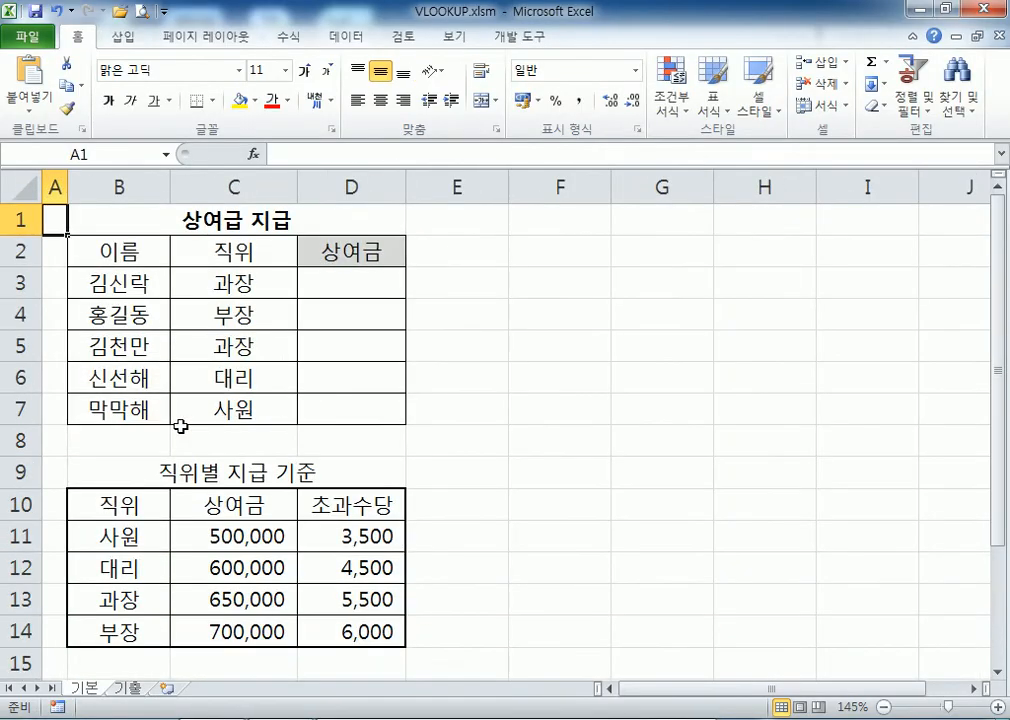
scroll(181, 426, down, 1)
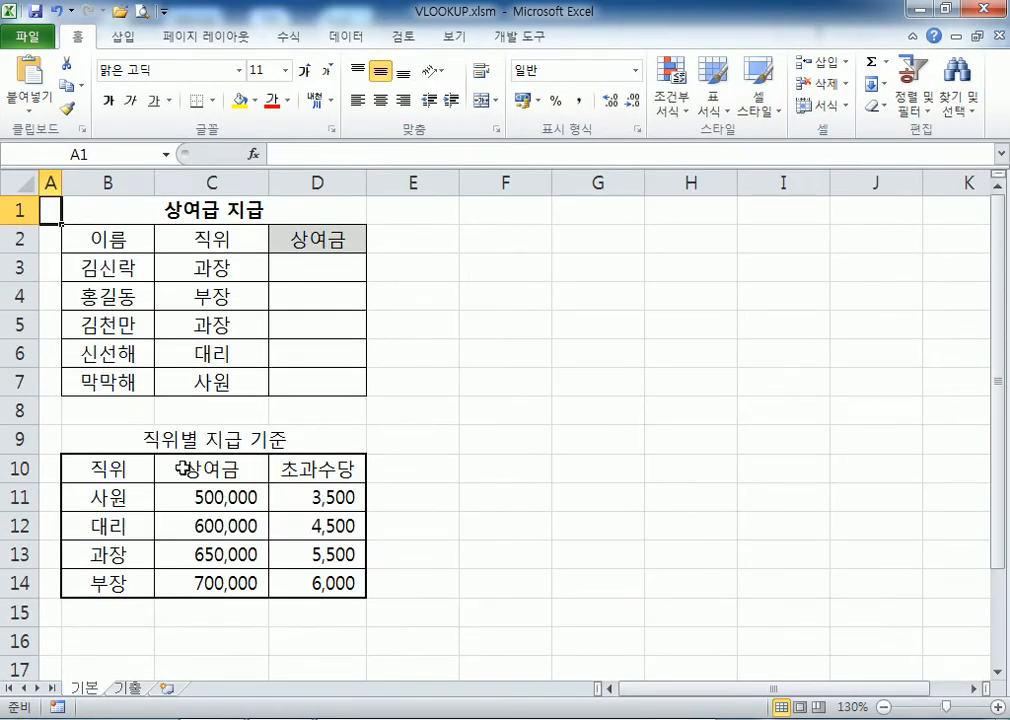
drag(112, 438, 769, 383)
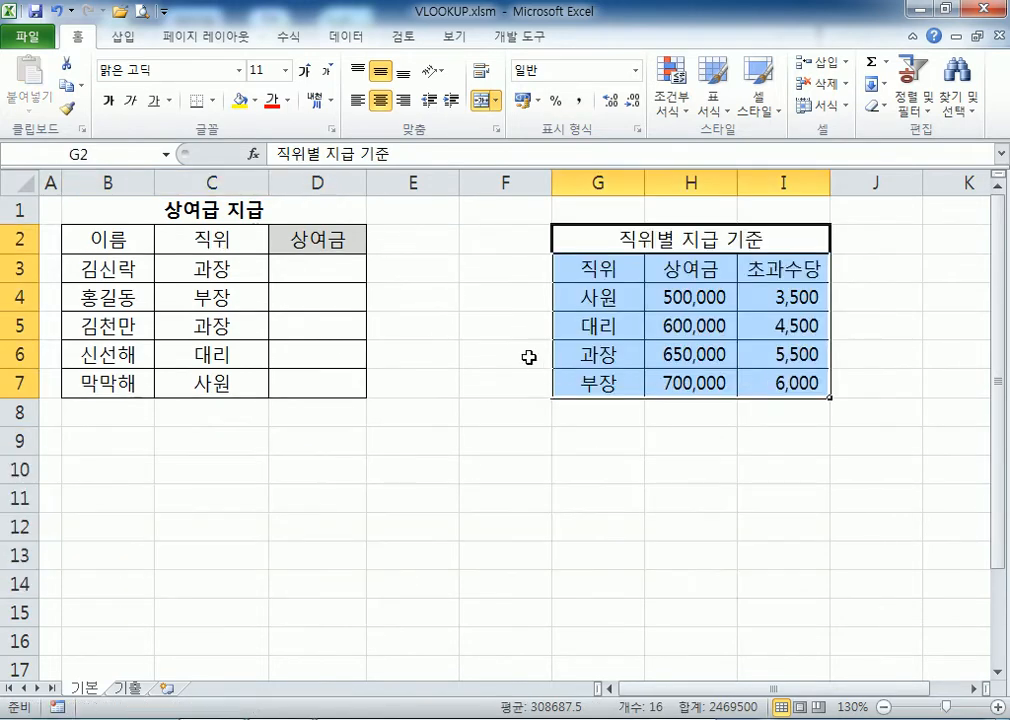
double_click(77, 37)
click(448, 290)
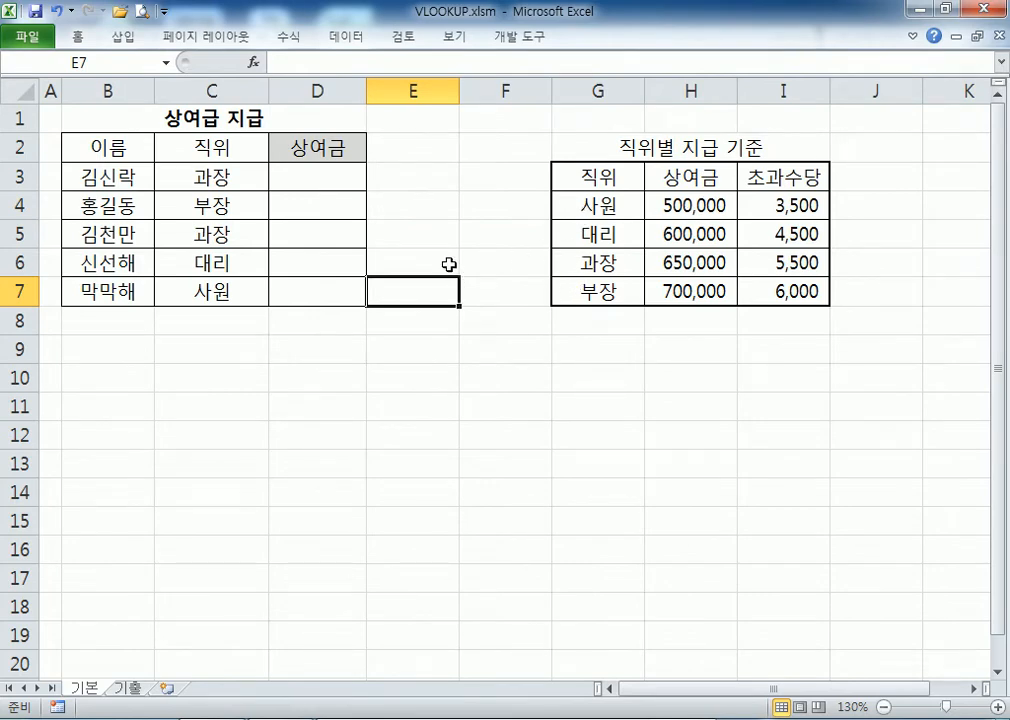
Step: Begin a VLOOKUP formula in 상여금 cell D3 with the 직위 cell C3 as the lookup value
drag(690, 205, 697, 283)
click(309, 177)
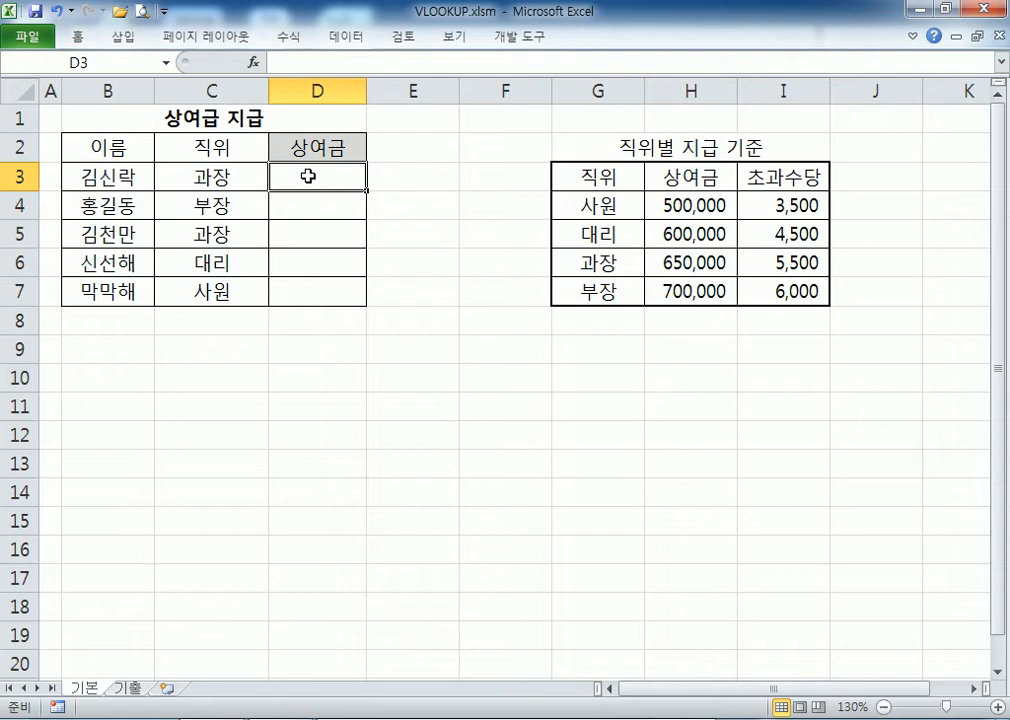
click(205, 183)
drag(583, 203, 765, 293)
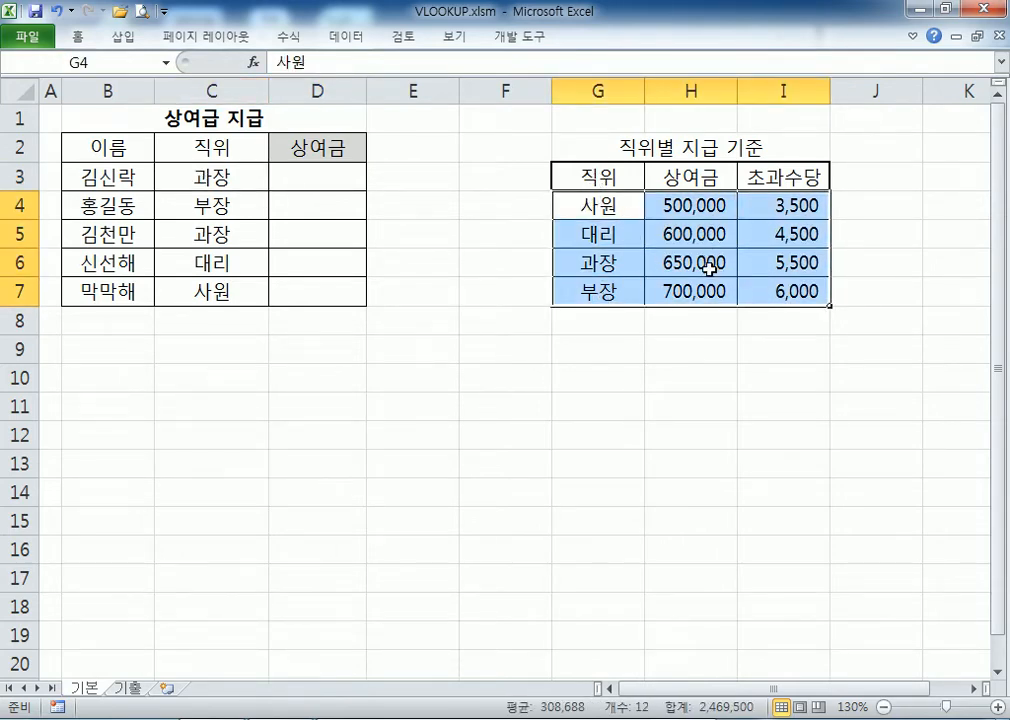
click(315, 172)
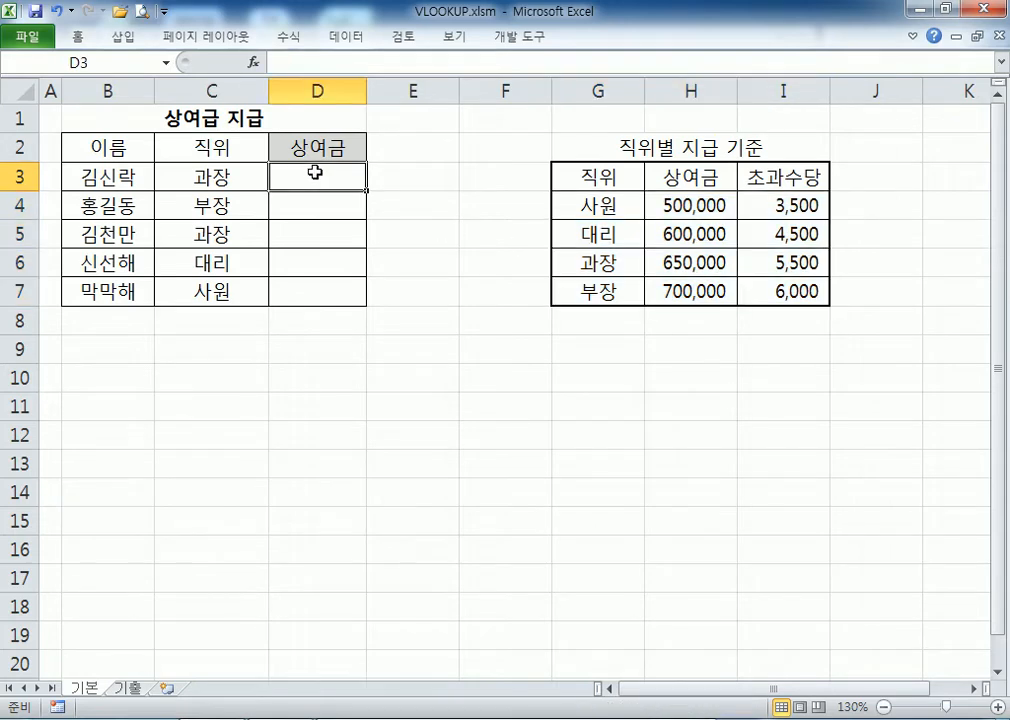
text(=VL)
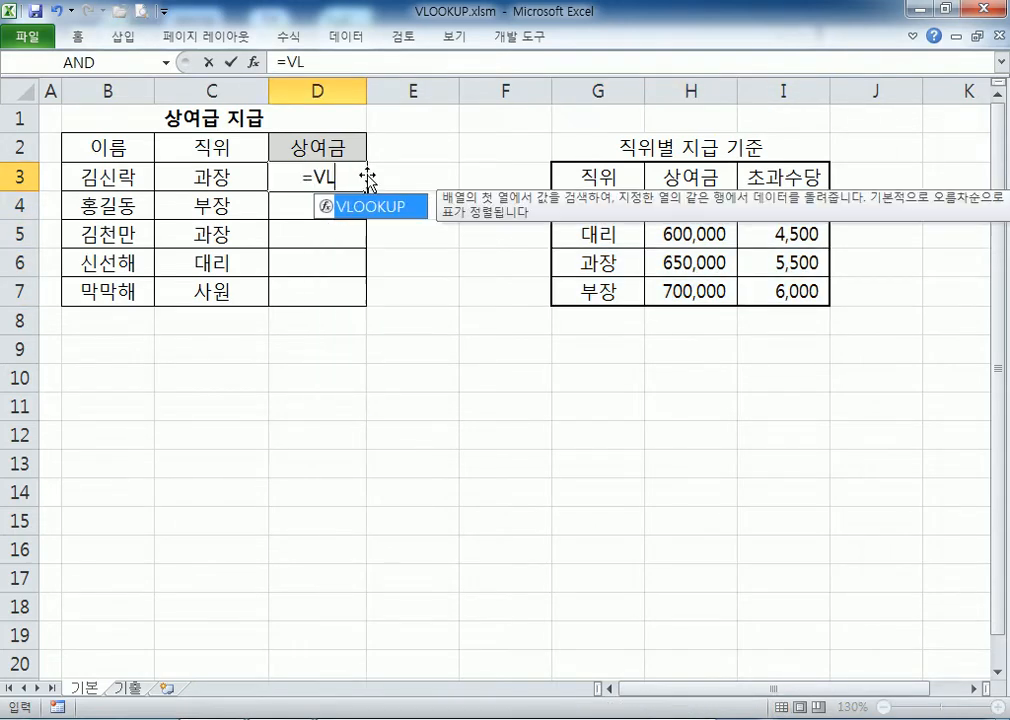
key(Tab)
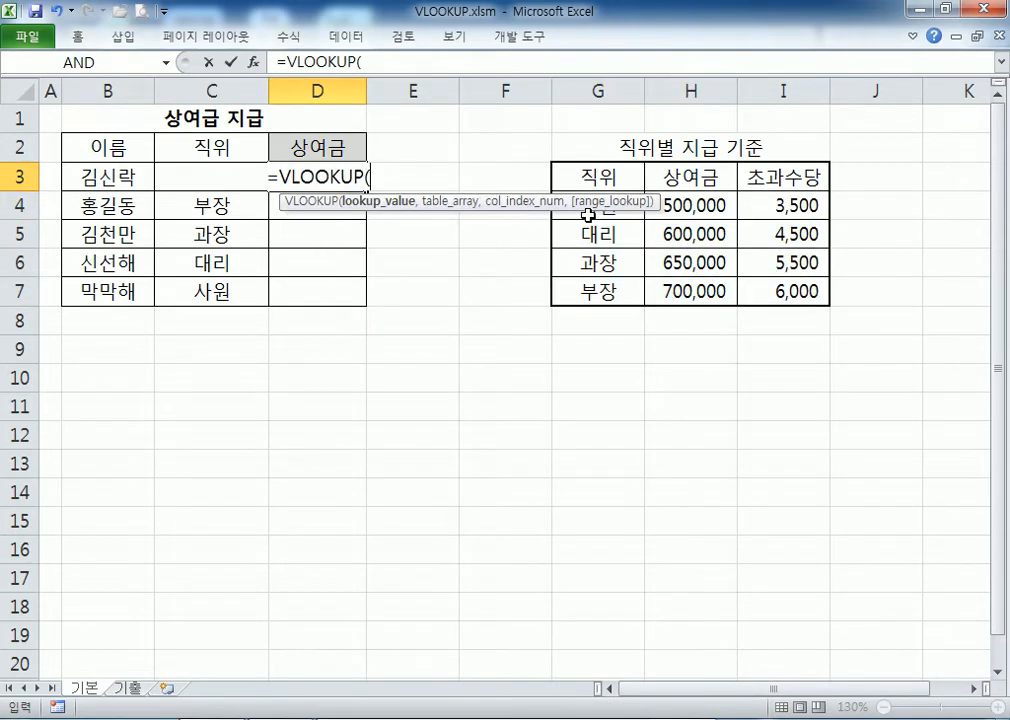
drag(368, 205, 410, 129)
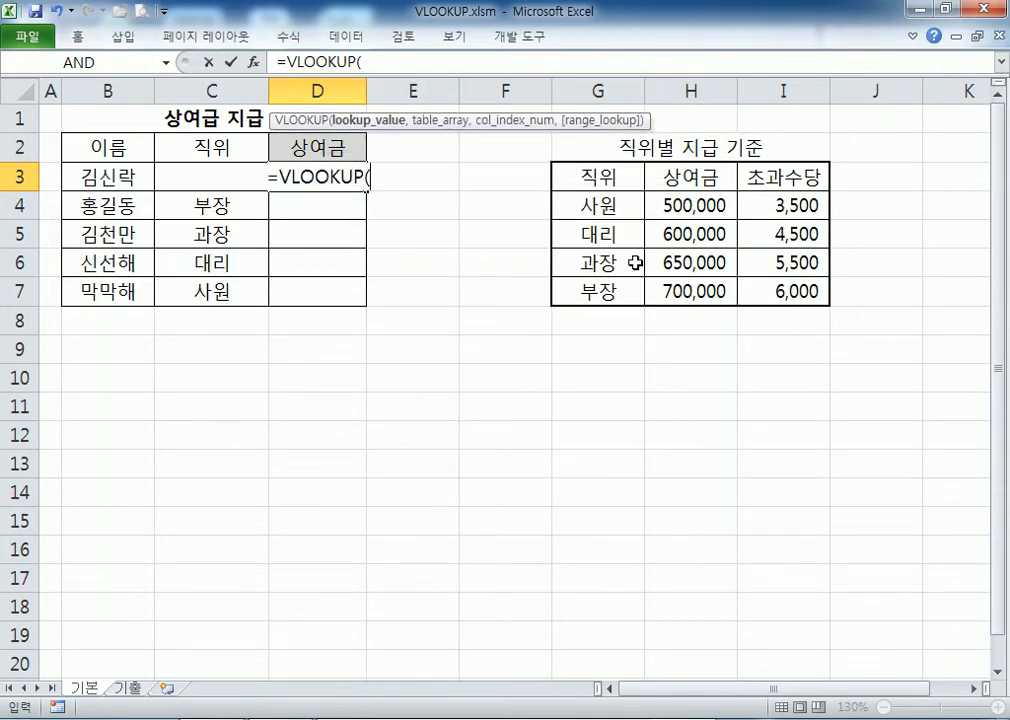
click(164, 175)
text(,)
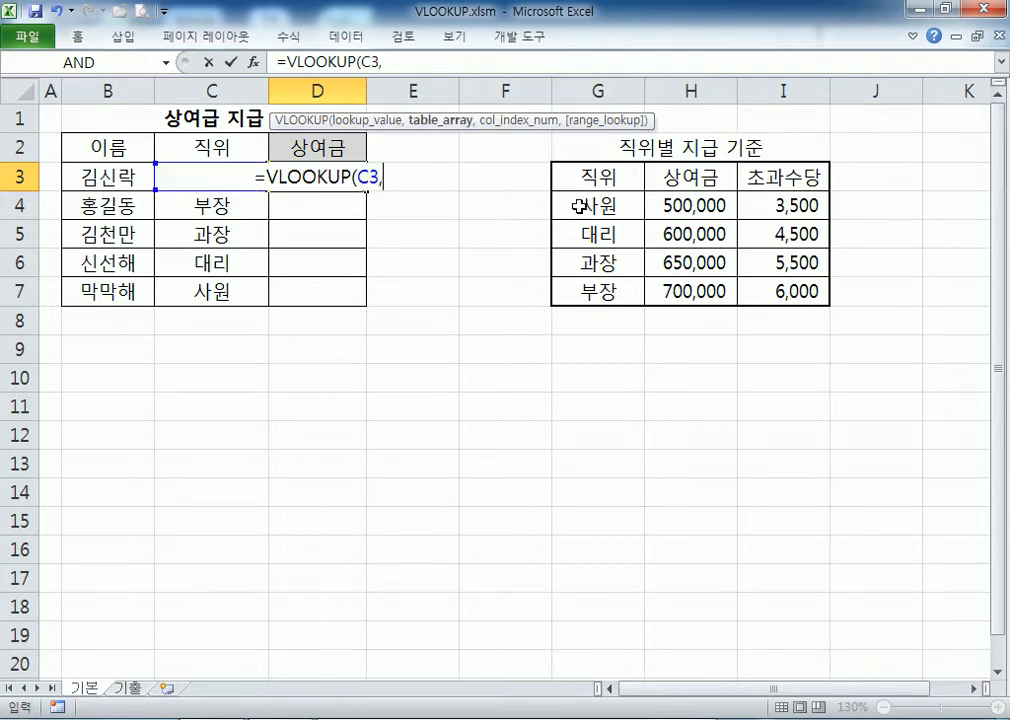
Step: Complete the D3 formula with the absolute table range $G$4:$I$7, column 2 and FALSE for an exact match
click(594, 205)
drag(594, 205, 773, 288)
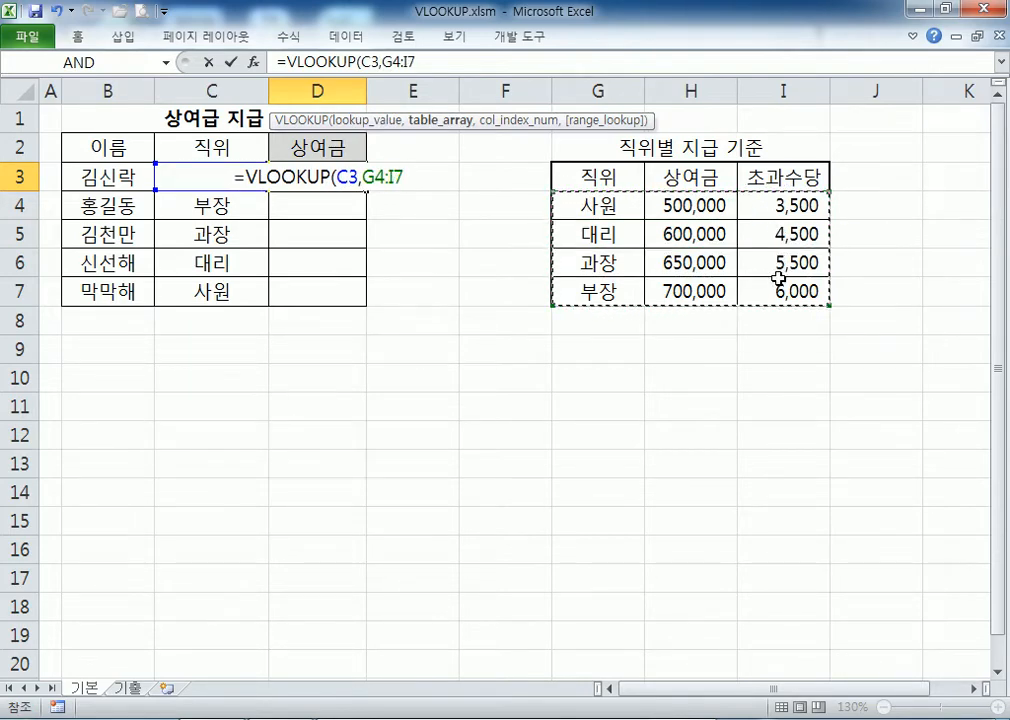
key(F4)
text(,)
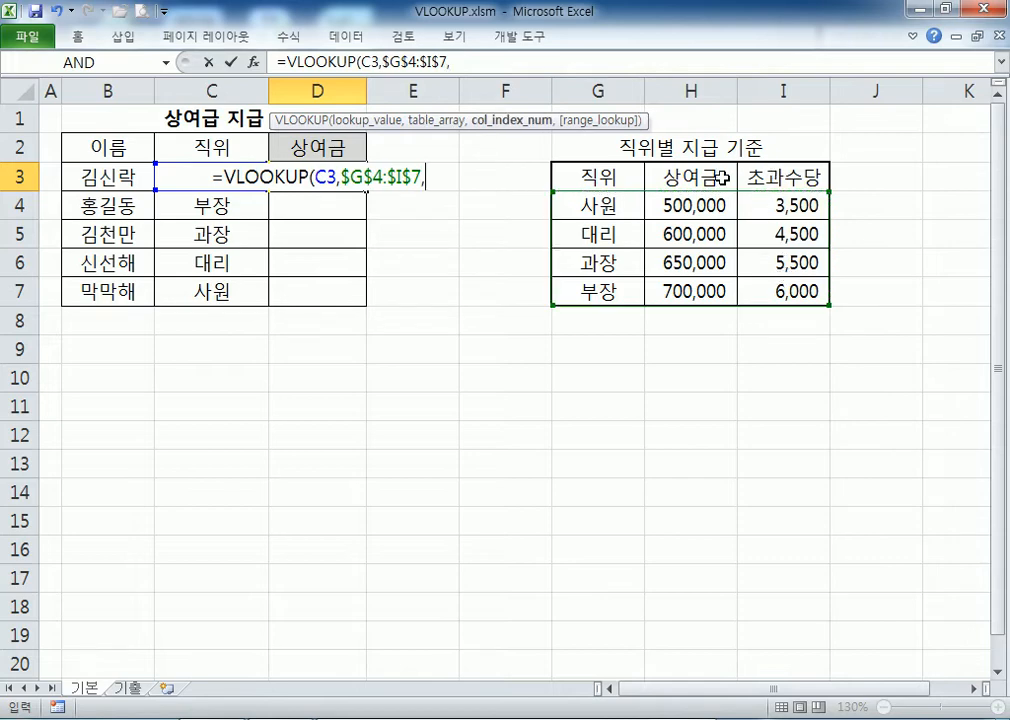
text(2,)
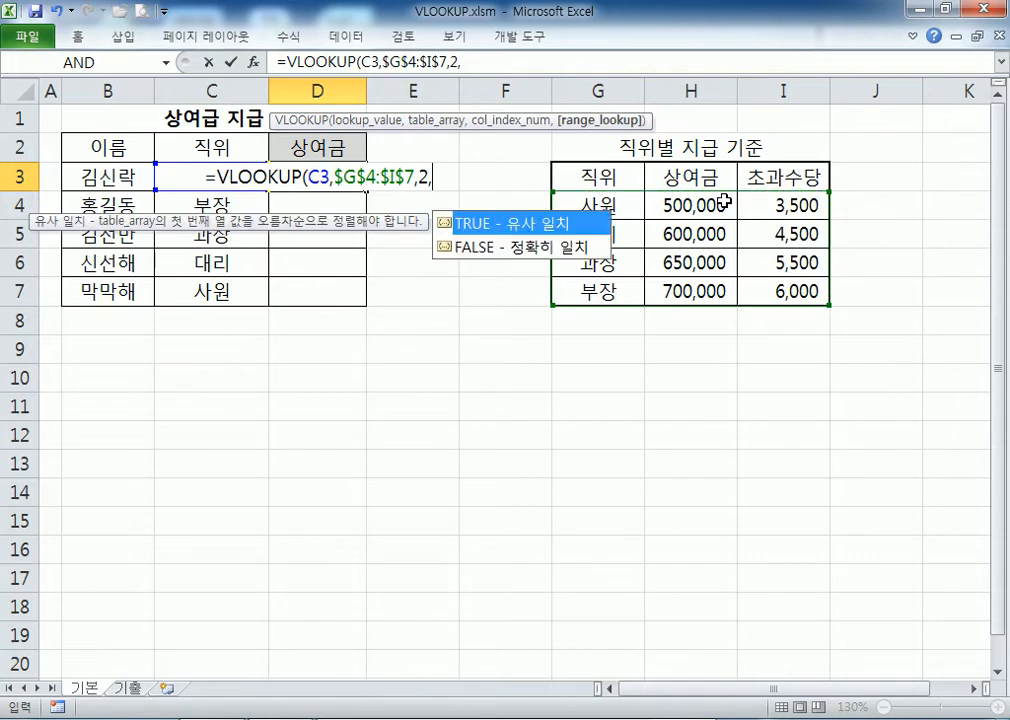
click(565, 250)
double_click(565, 250)
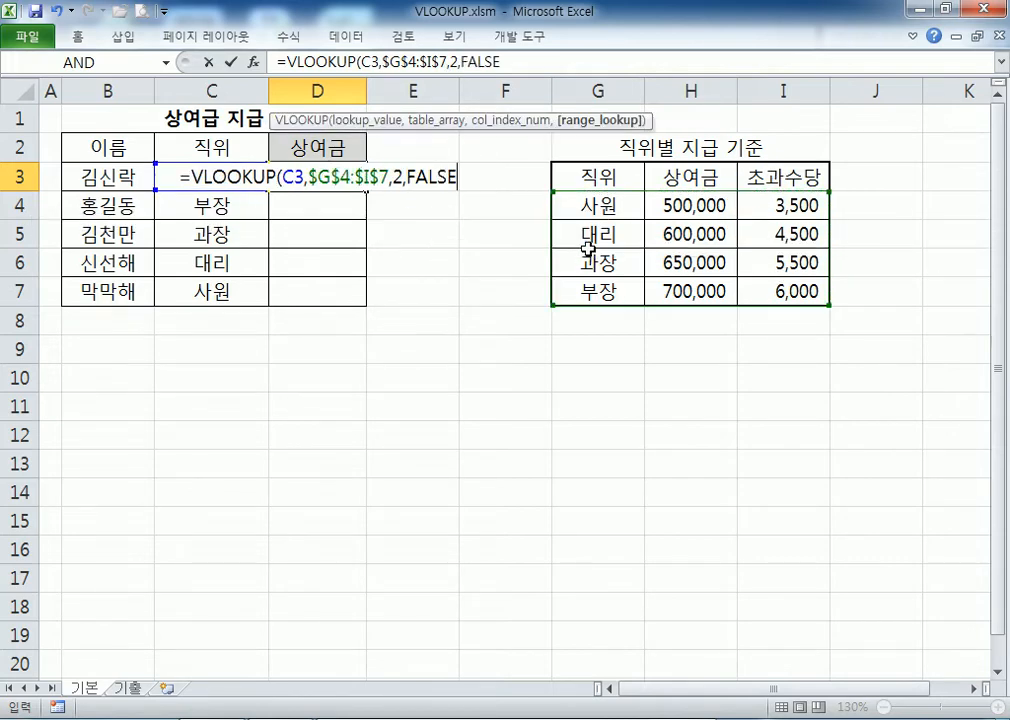
text())
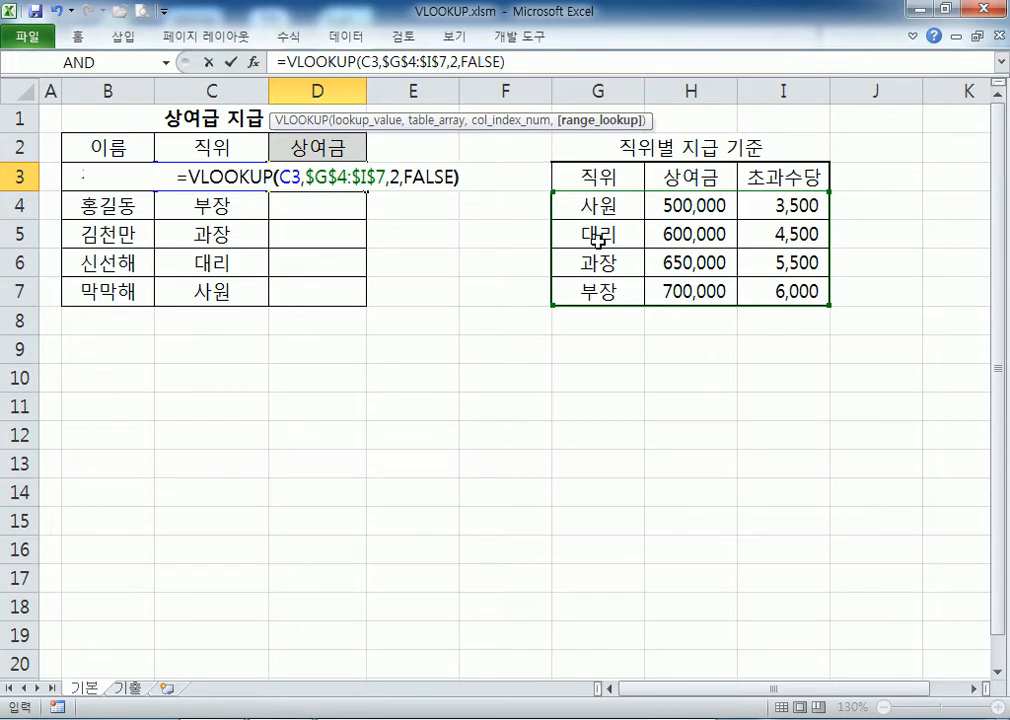
key(Return)
Step: Fill the D3 VLOOKUP formula down through D7 and review its arguments in D3
drag(338, 176, 366, 302)
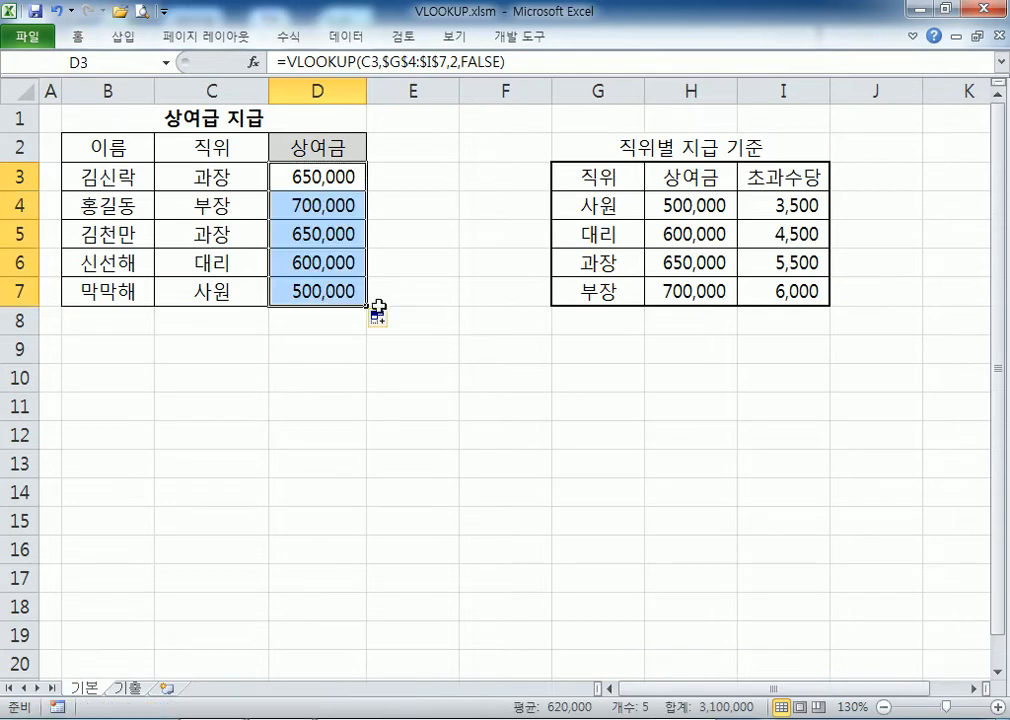
click(387, 325)
click(417, 383)
click(401, 408)
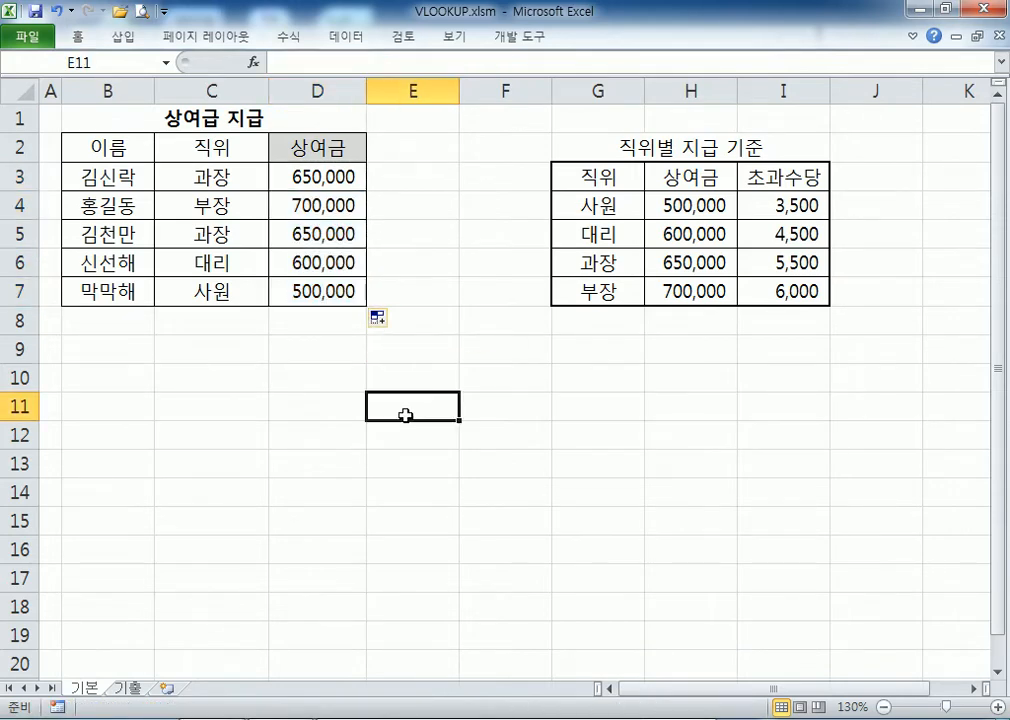
double_click(300, 178)
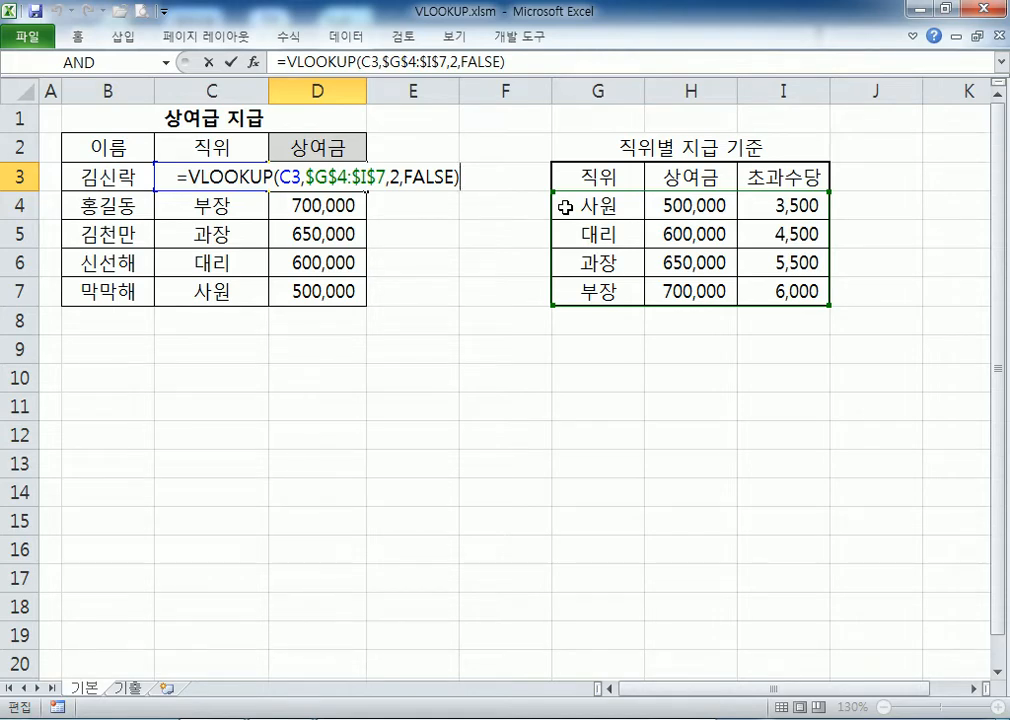
key(ctrl+Return)
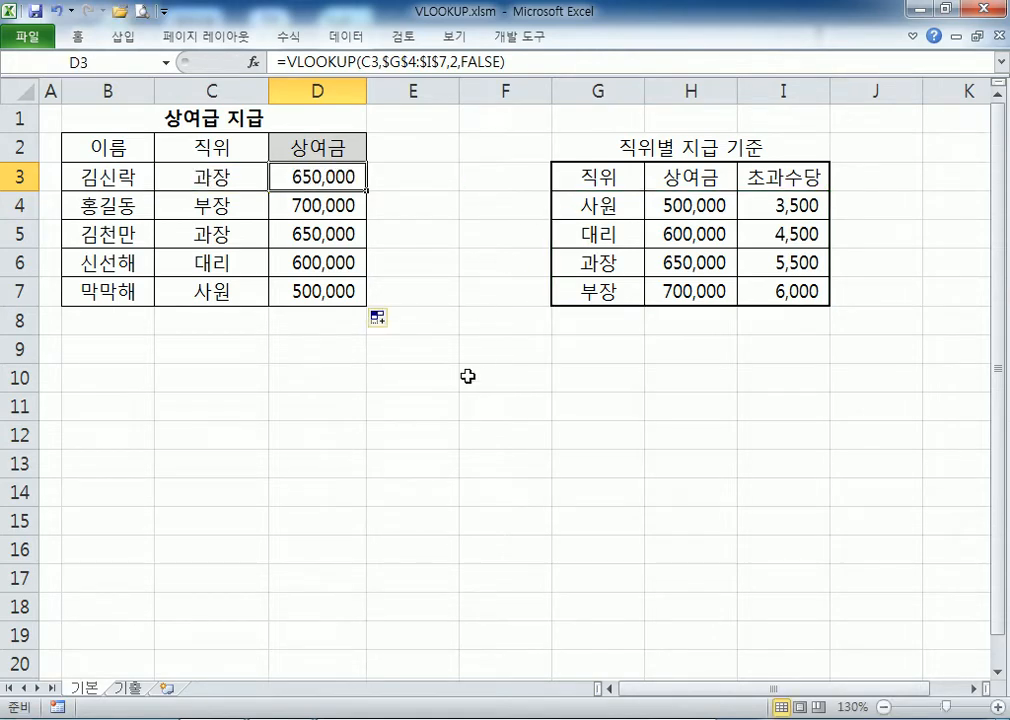
Step: Switch to the 기출 sheet and examine how the 순위 values map to the 수상명 entries in the 수상목록 table
click(129, 688)
scroll(192, 232, up, 3)
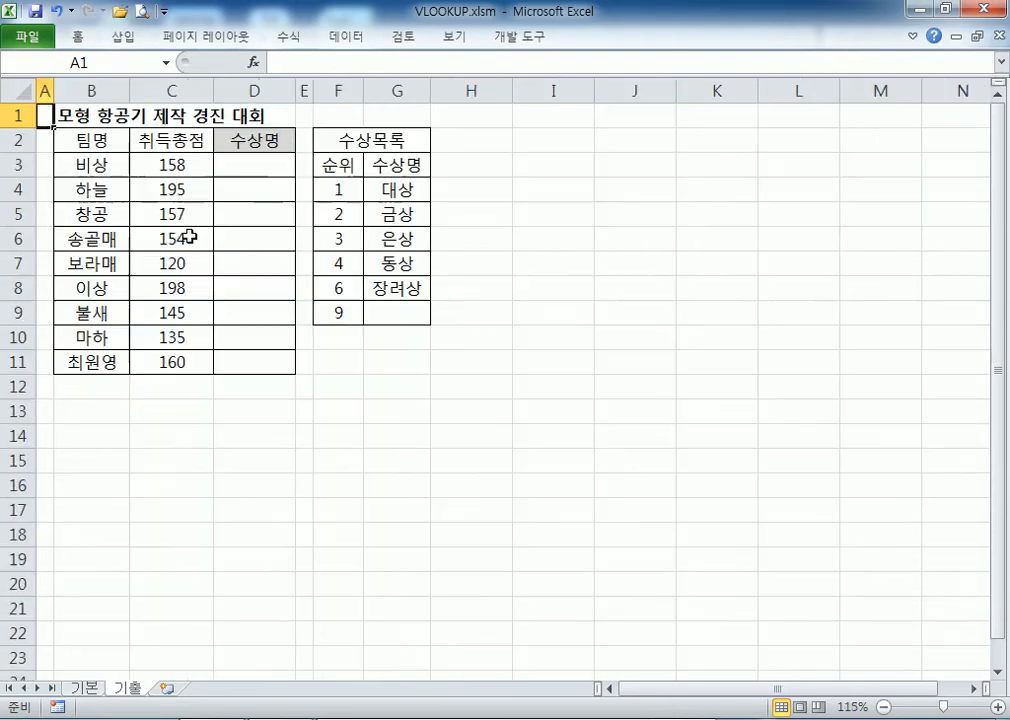
scroll(350, 262, up, 1)
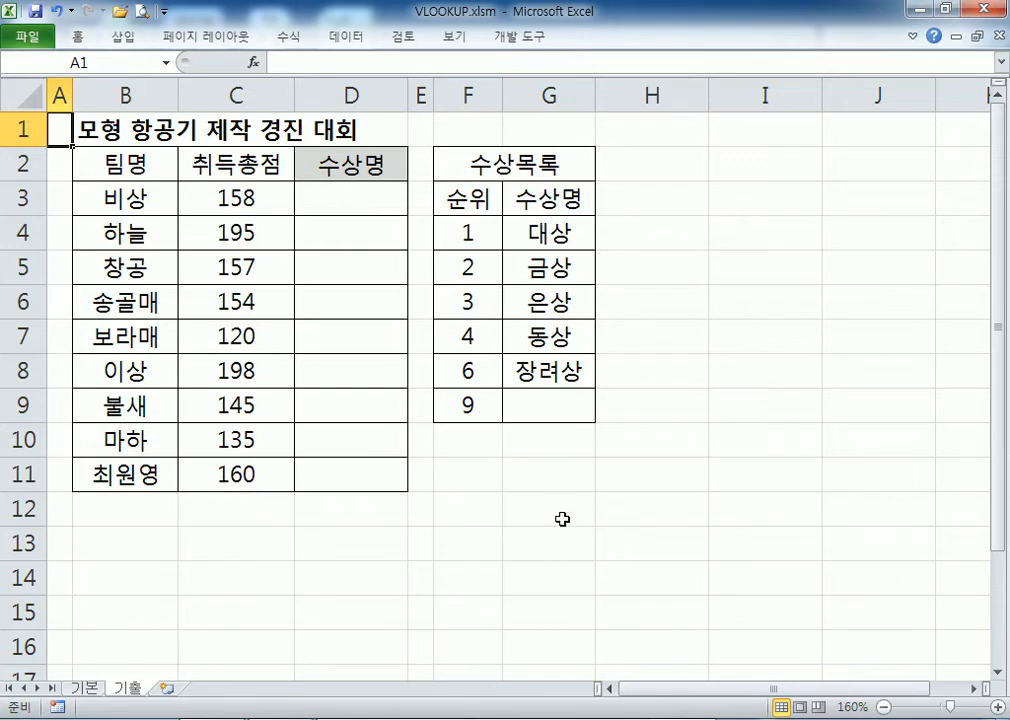
click(465, 232)
drag(465, 232, 469, 403)
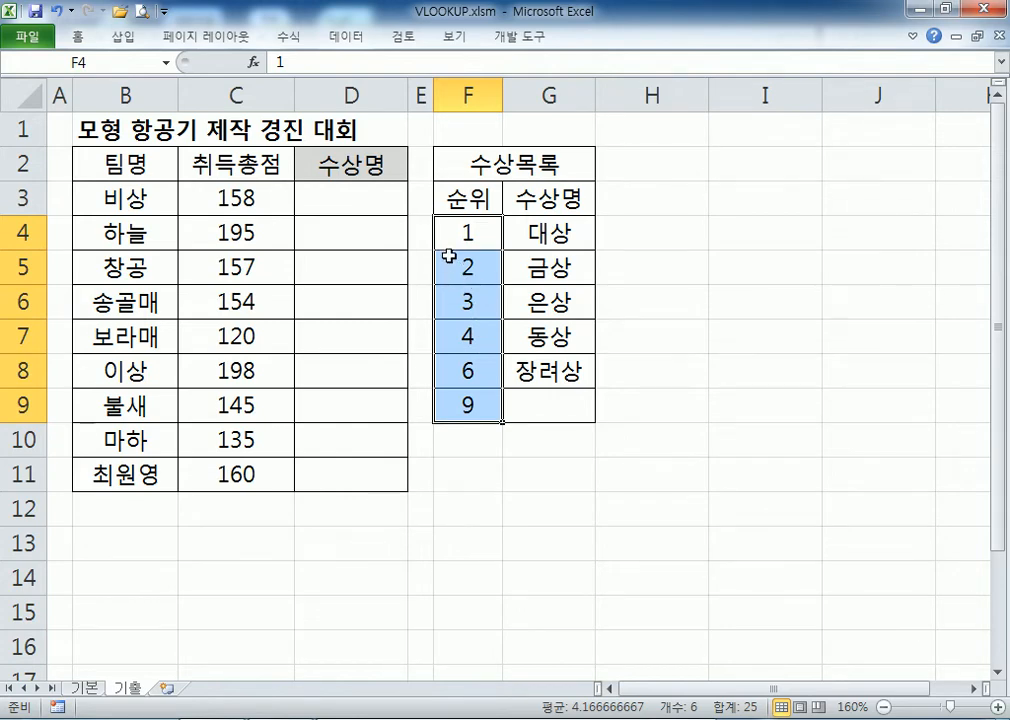
click(468, 340)
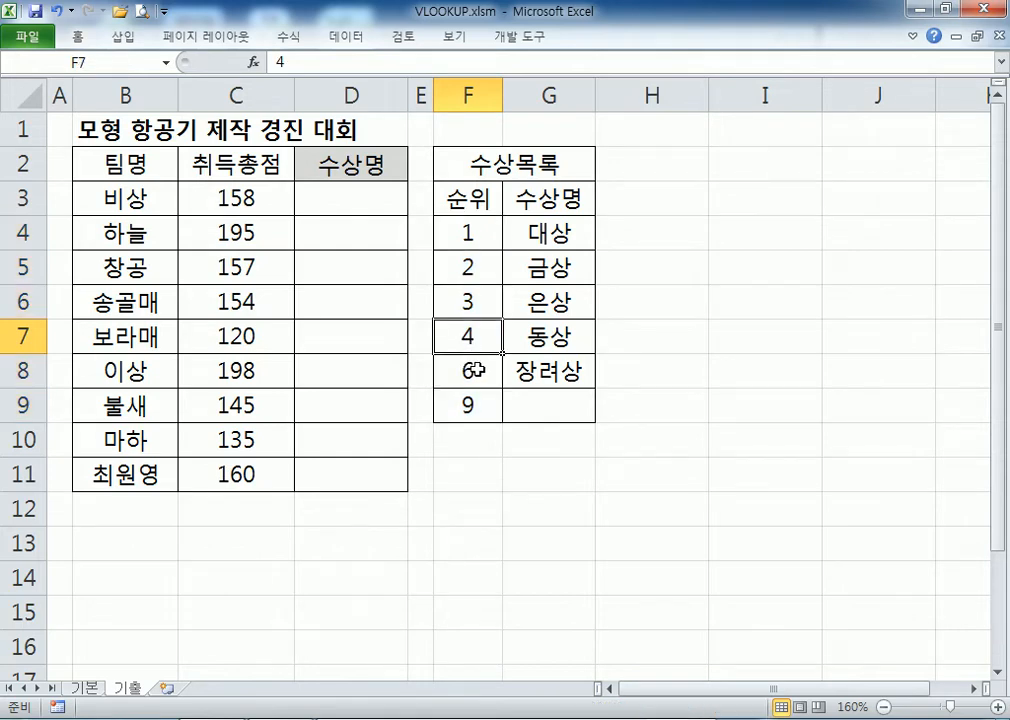
click(553, 341)
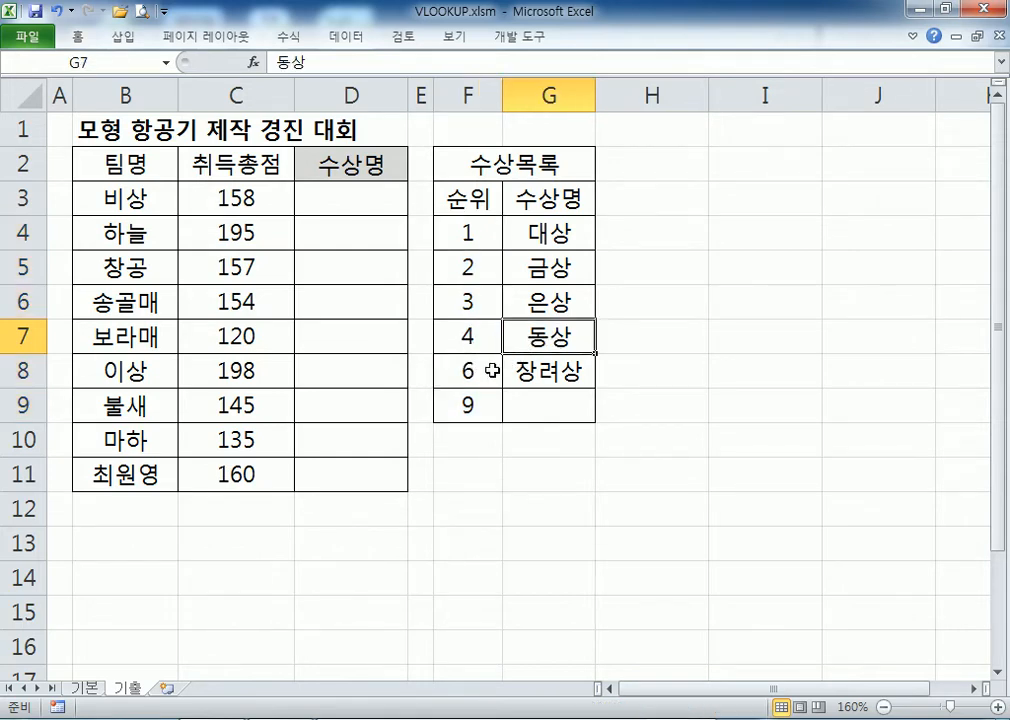
click(453, 370)
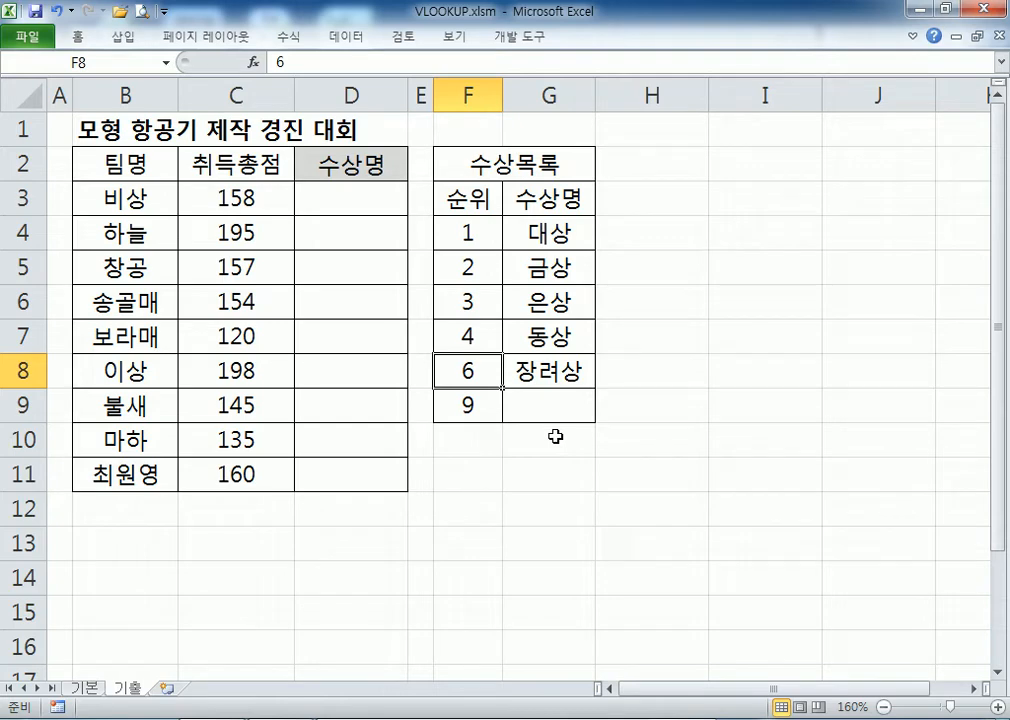
Step: Enter =RANK(C3,$C$3:$C$11) in 수상명 cell D3 to rank the team's 취득총점
click(334, 198)
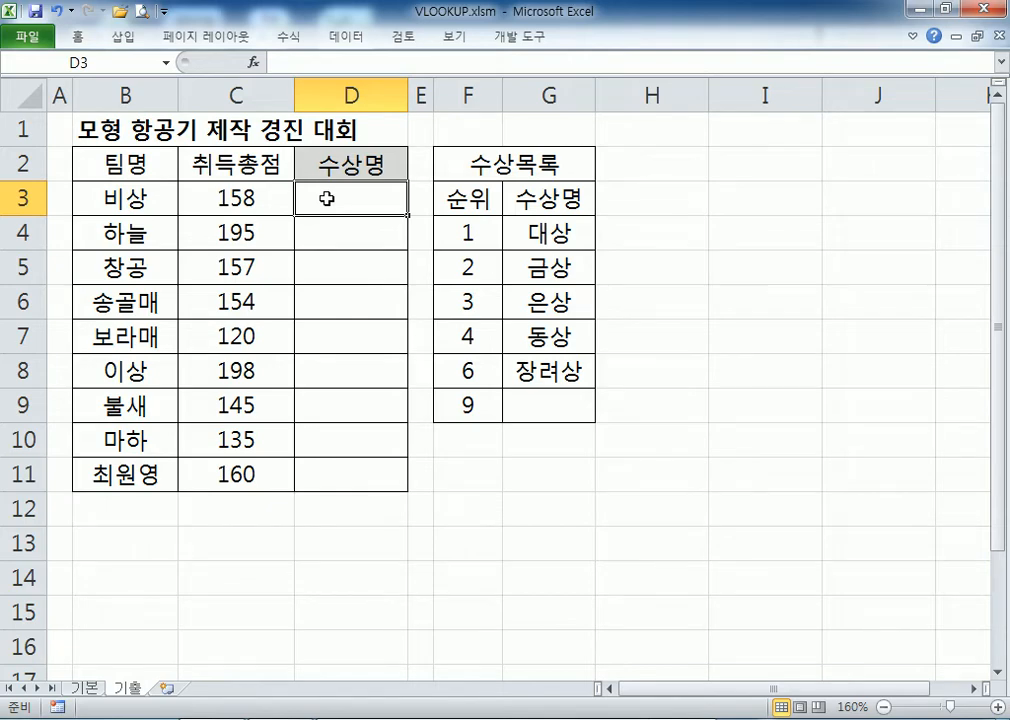
text(=RANK)
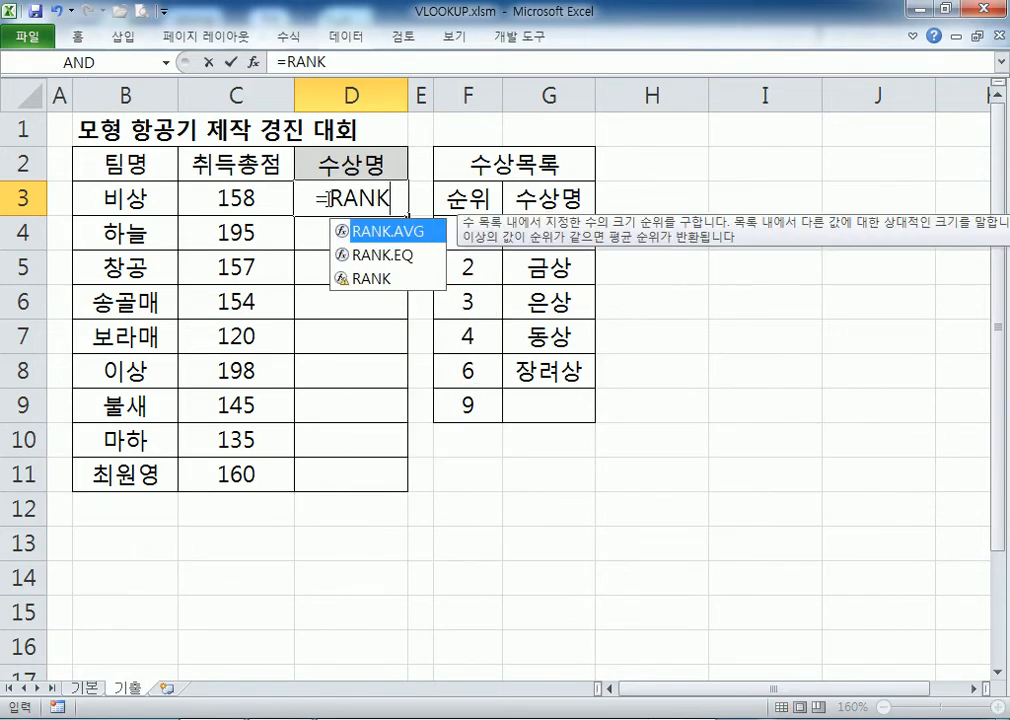
text(()
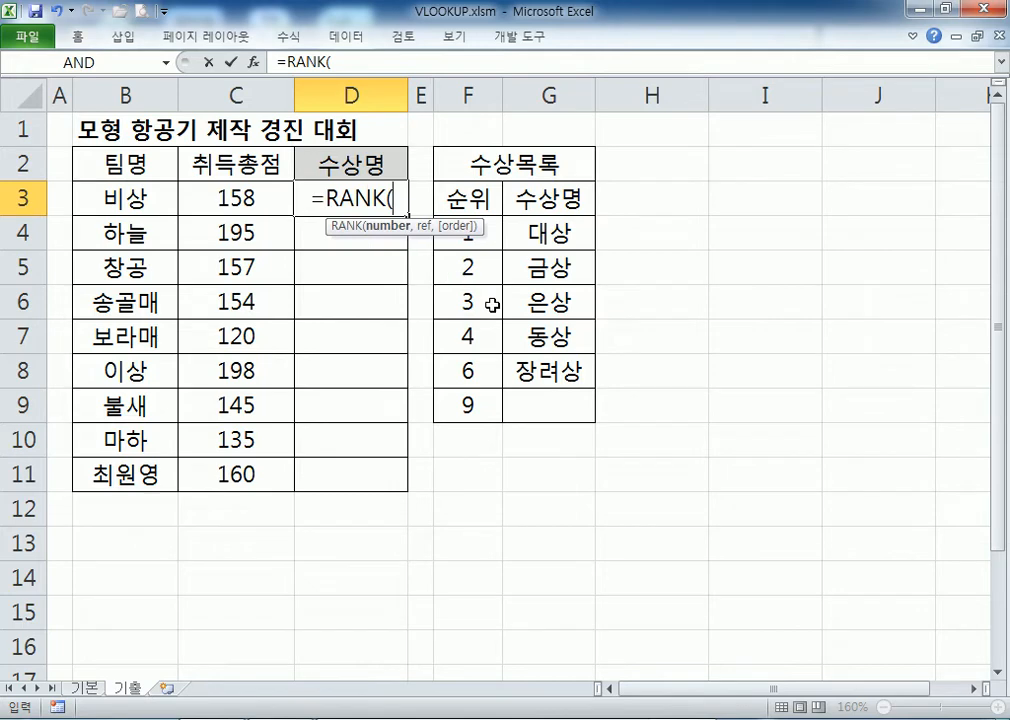
click(245, 192)
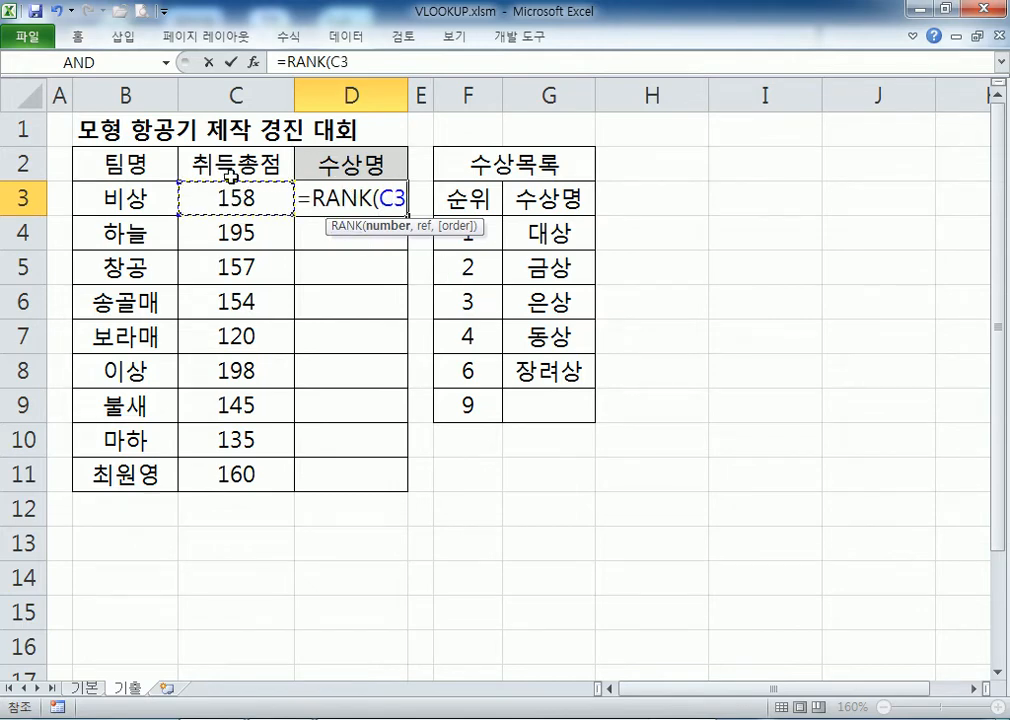
text(,)
drag(214, 203, 230, 472)
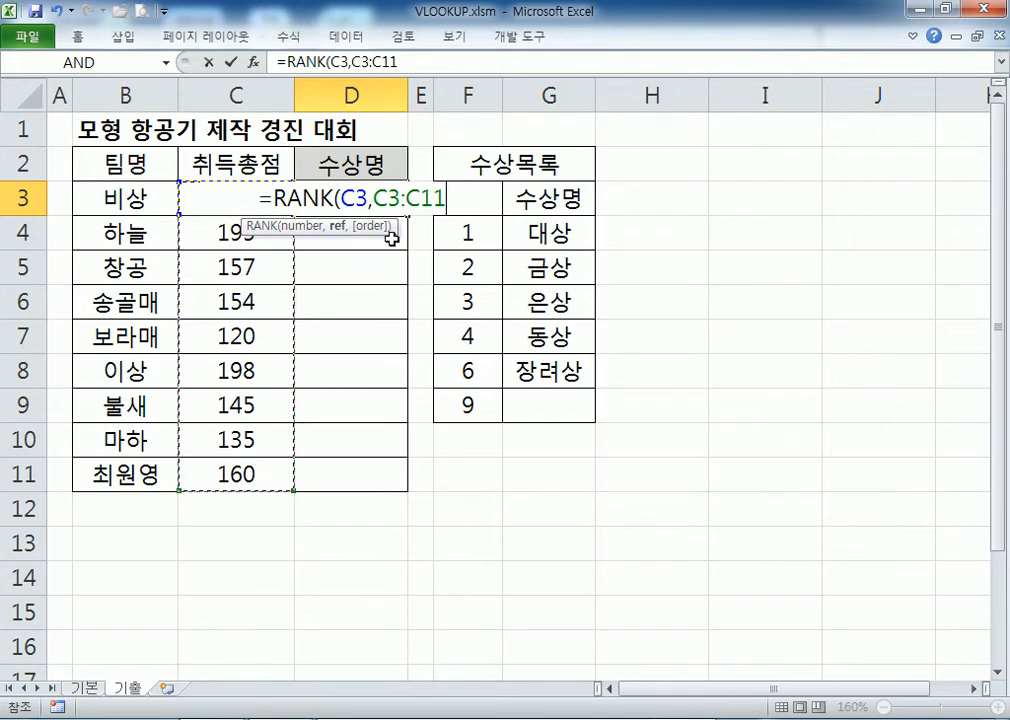
key(F4)
key(Return)
click(386, 200)
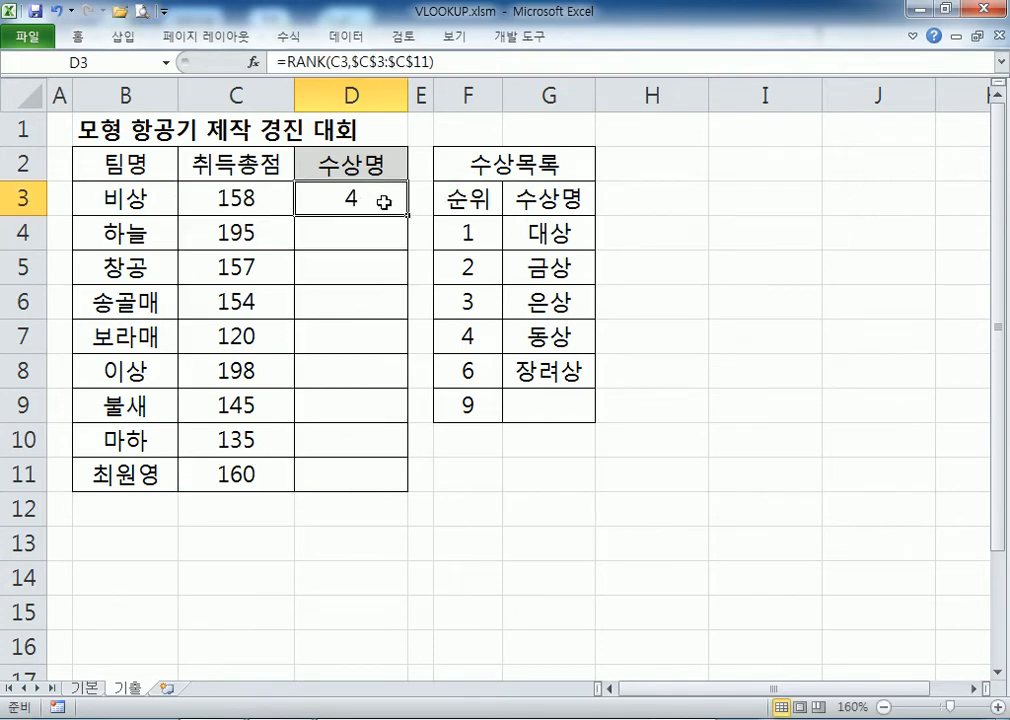
Step: Fill the D3 RANK formula down through D11 to preview the team ranks and undo the fill
drag(408, 213, 395, 478)
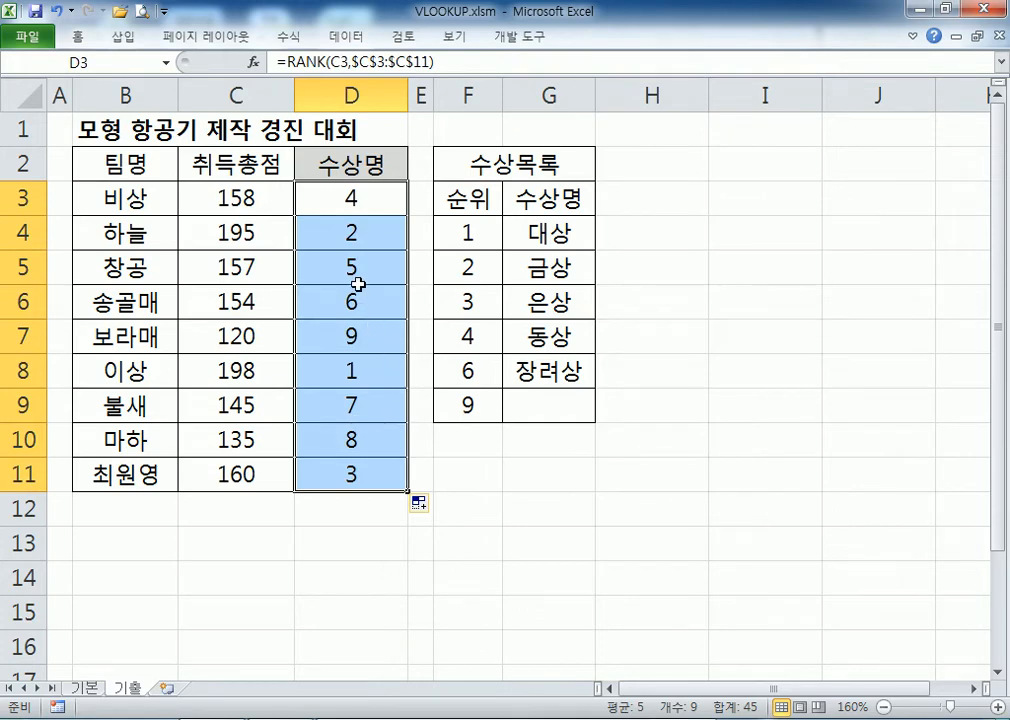
key(ctrl+z)
Step: Wrap the RANK formula in D3 inside a VLOOKUP function so the rank serves as its lookup value
double_click(360, 207)
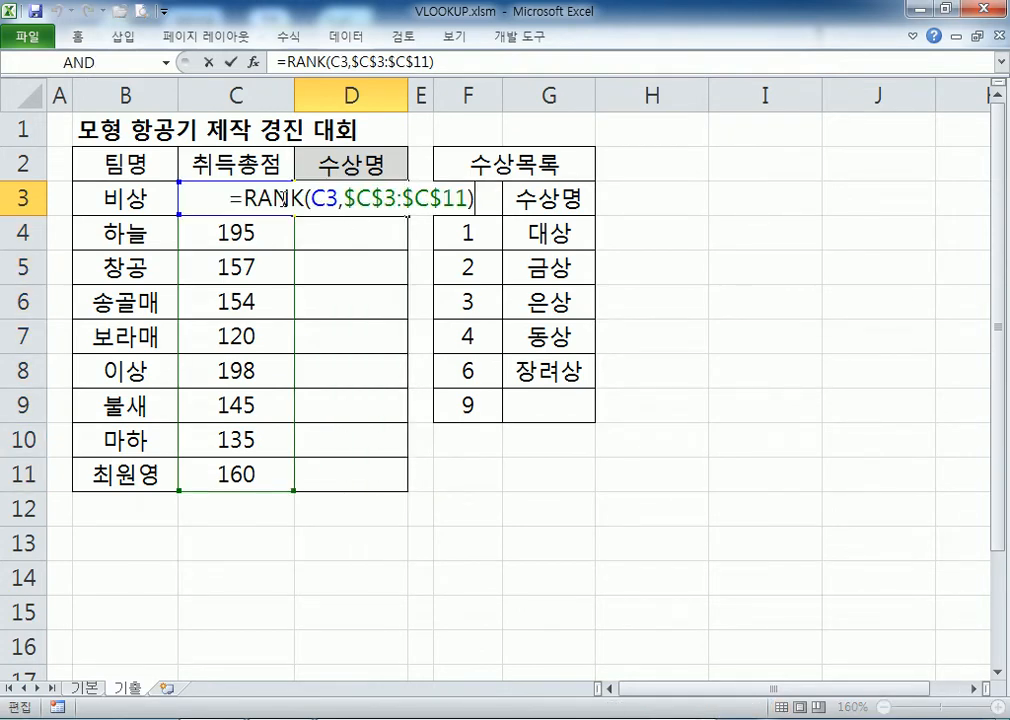
drag(245, 197, 368, 190)
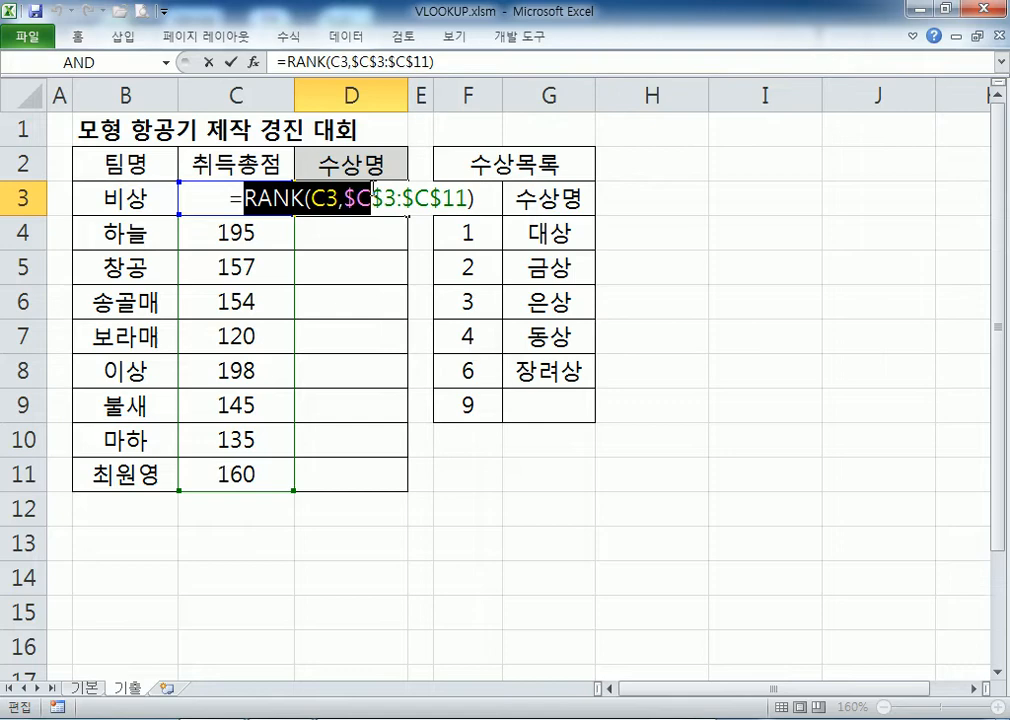
click(245, 192)
text(VLO)
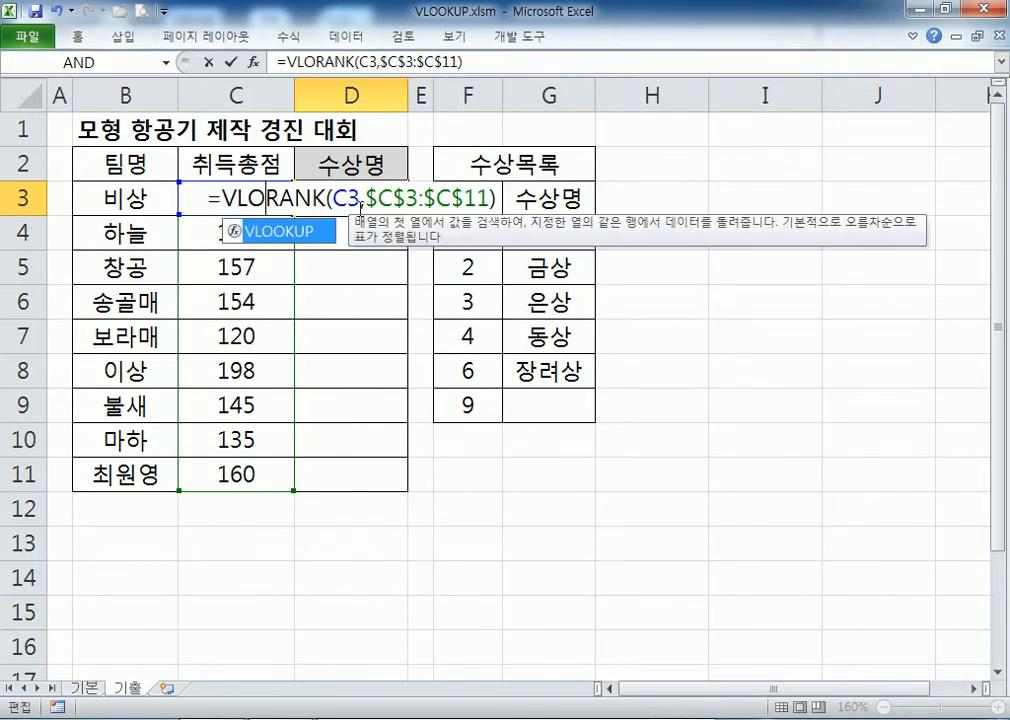
key(Tab)
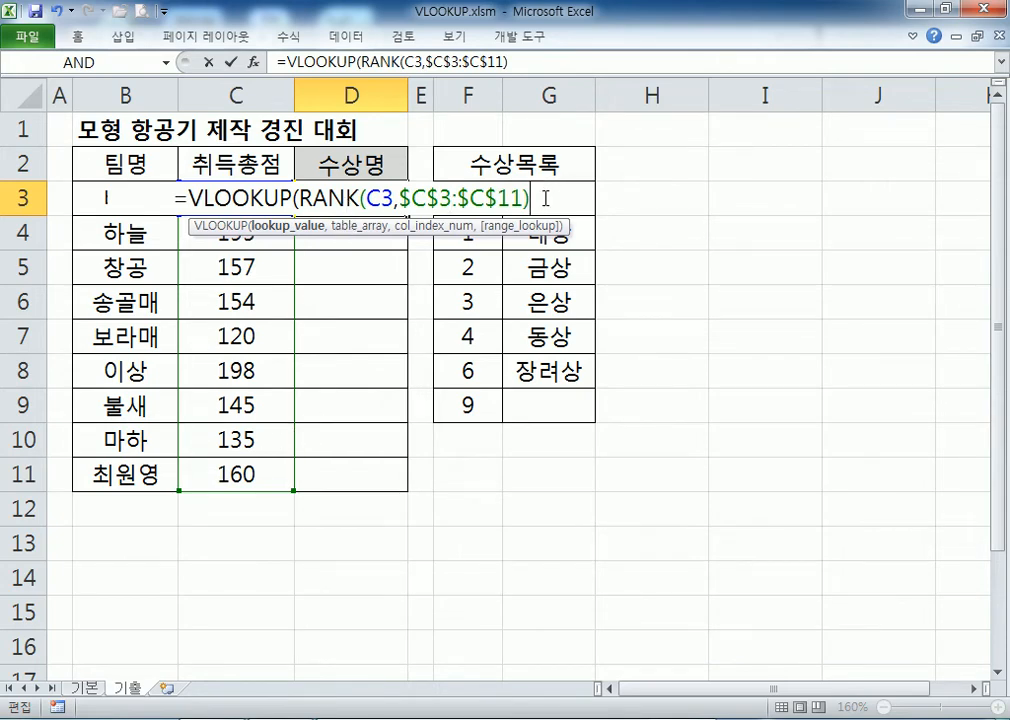
Step: Complete the D3 VLOOKUP with table range $F$3:$G$9 and column 2, omitting the match type, and fill it down through D11
text(,)
drag(463, 404, 578, 207)
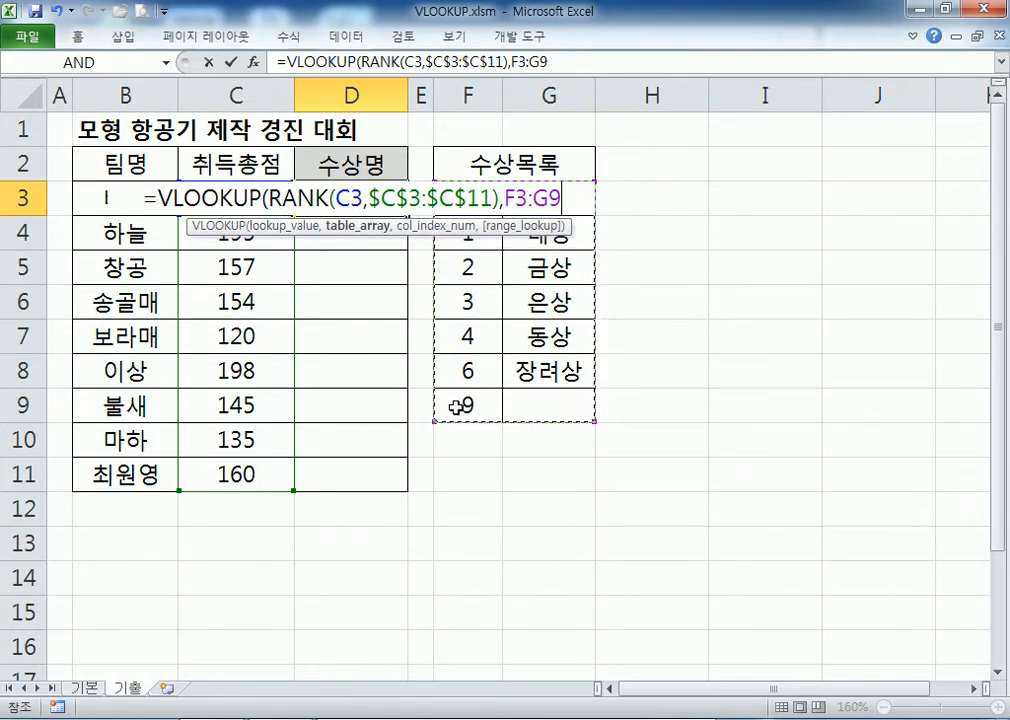
drag(458, 406, 578, 201)
key(F4)
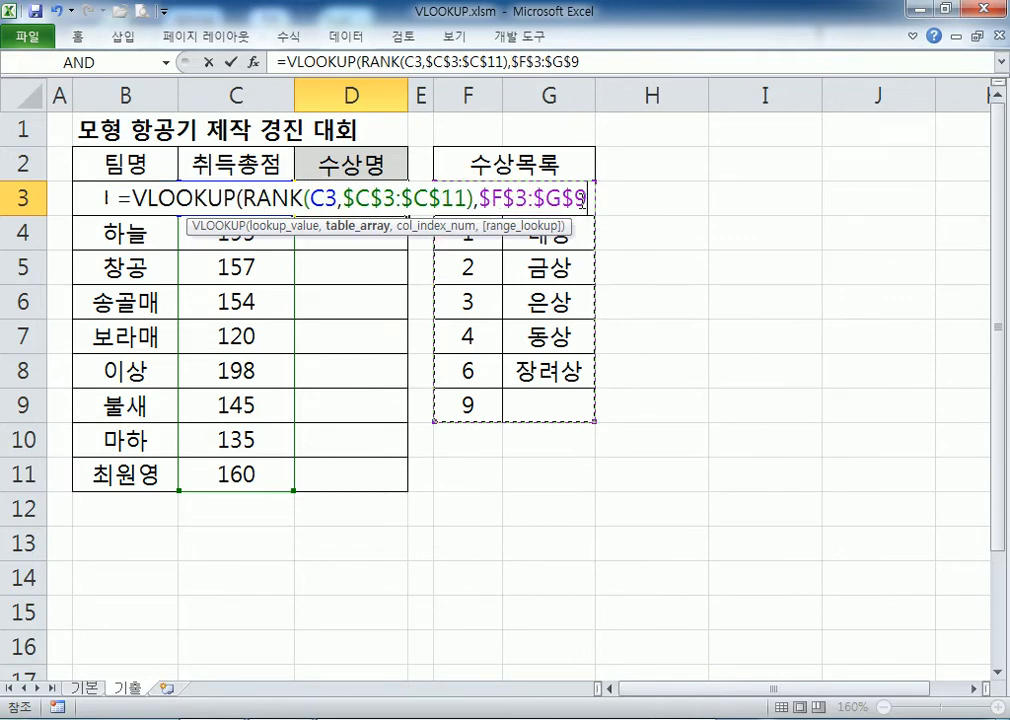
text(,)
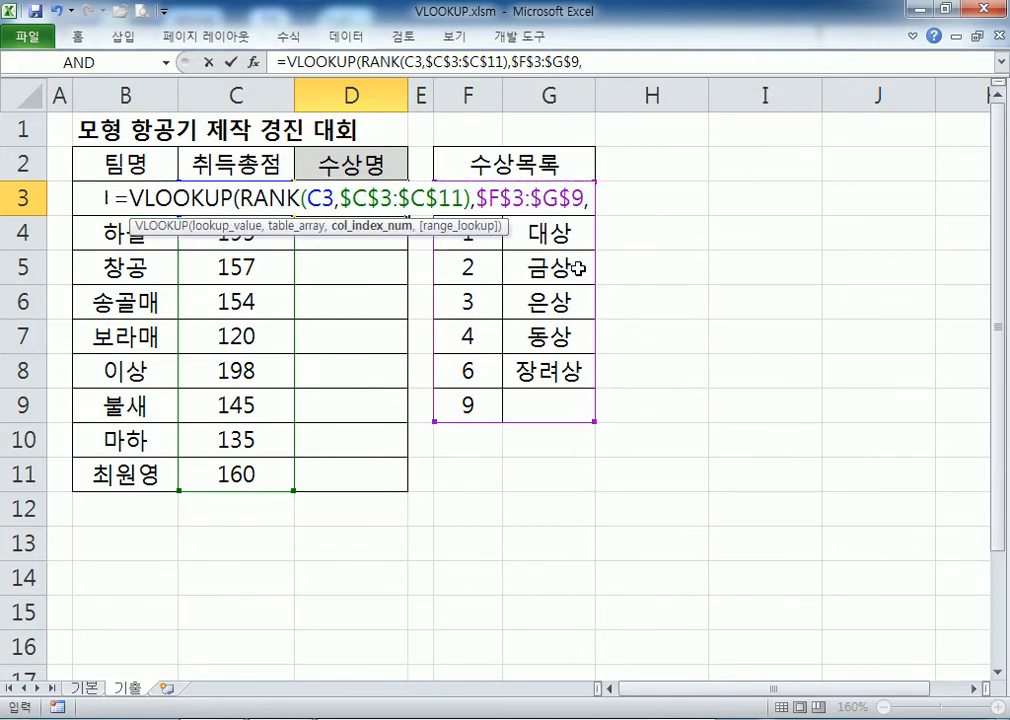
text(2,)
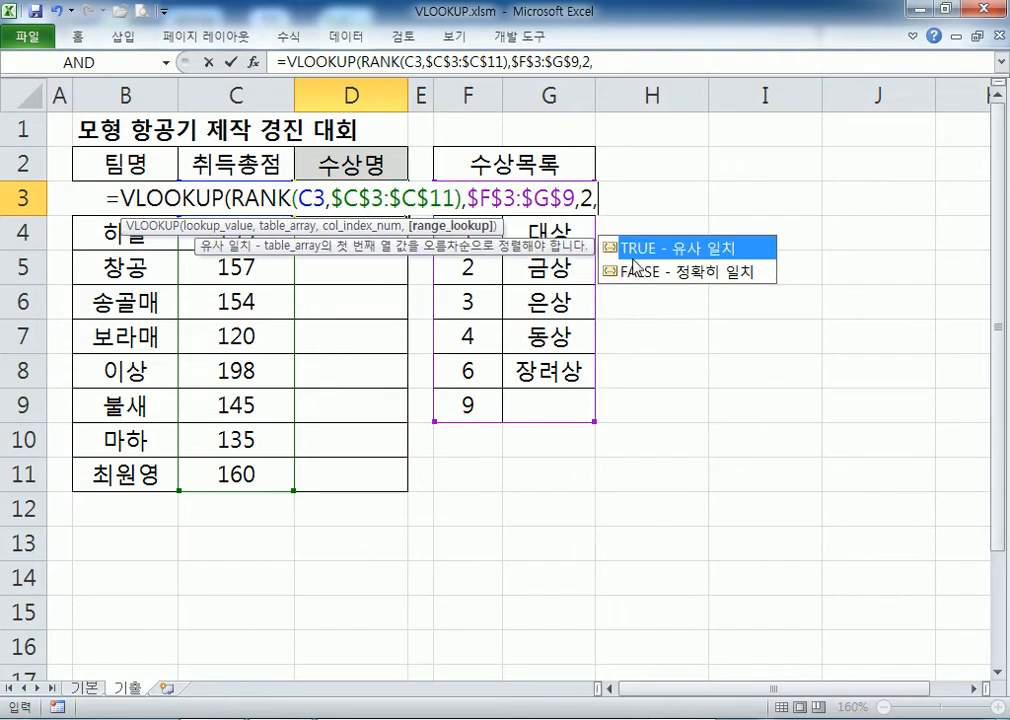
key(BackSpace)
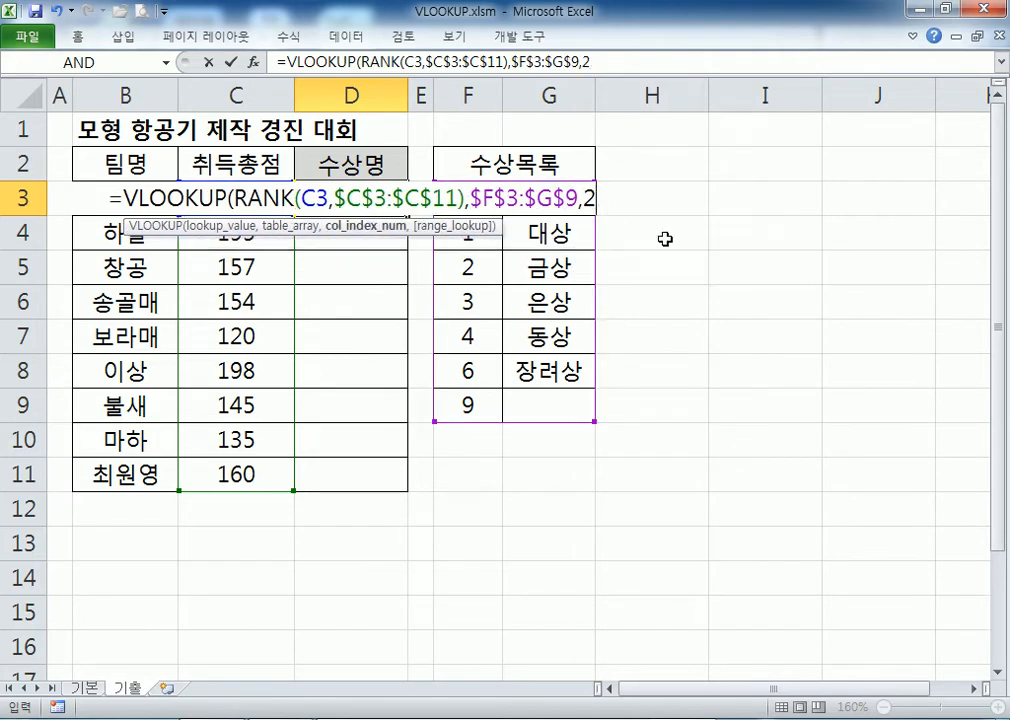
text())
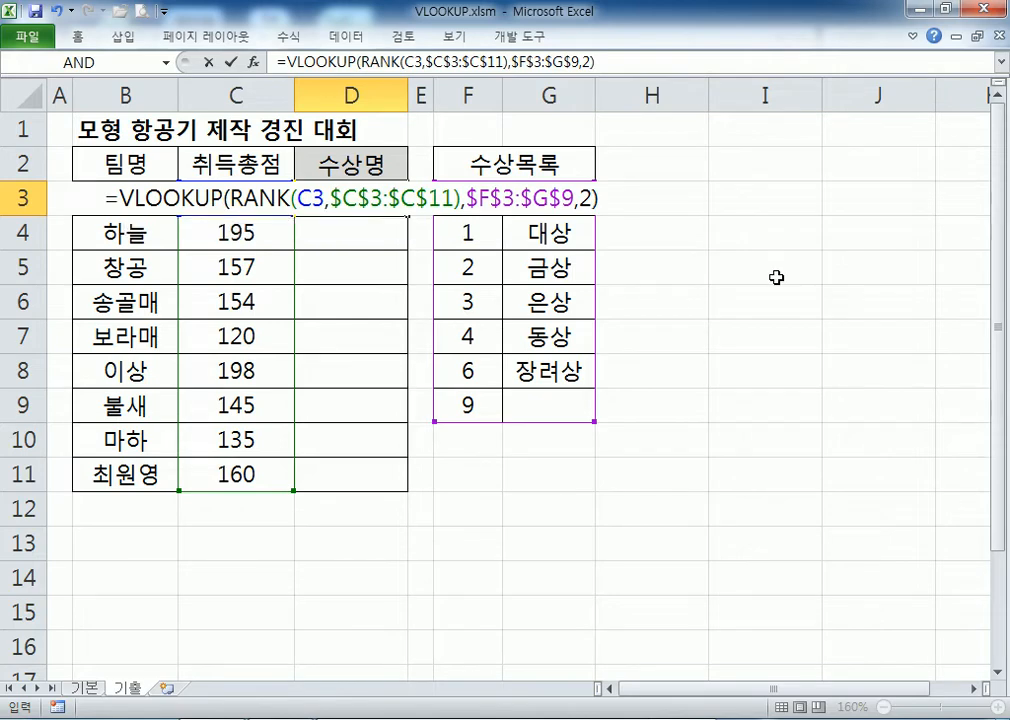
key(Return)
click(403, 209)
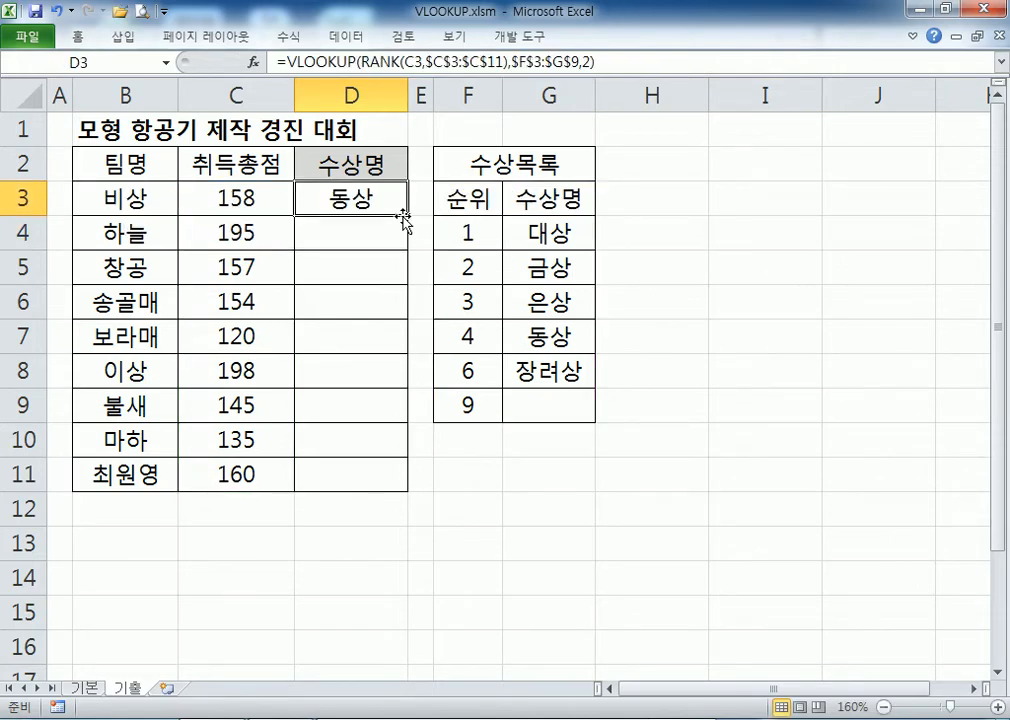
double_click(409, 214)
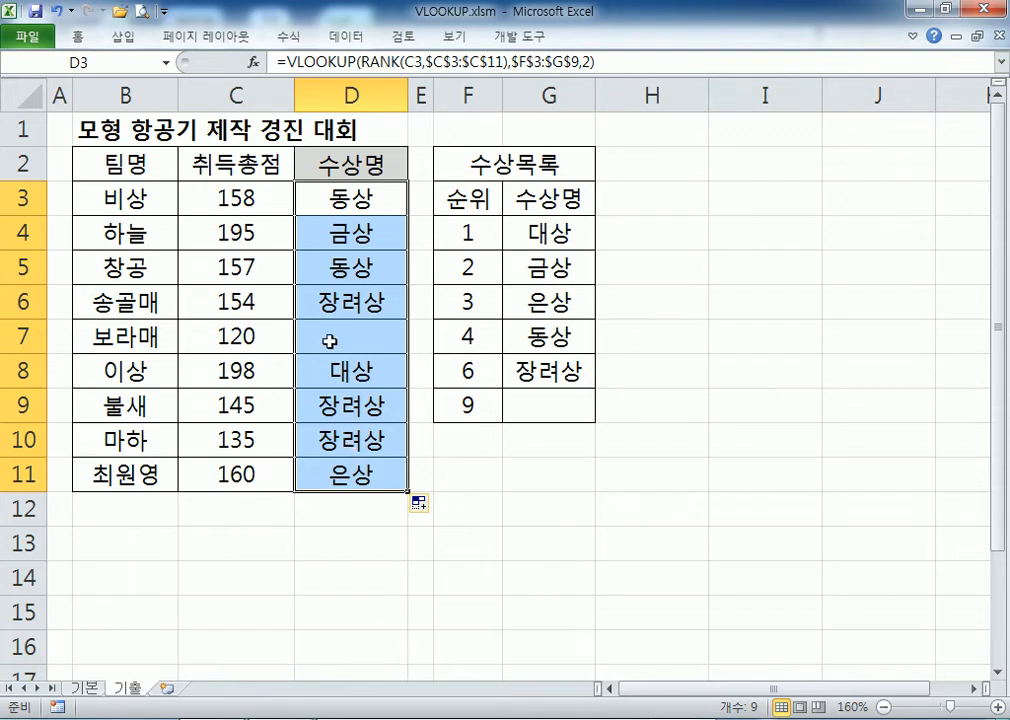
Step: Replace RANK with RANK.EQ in the D3 formula, giving =VLOOKUP(RANK.EQ(C3,$C$3:$C$11),$F$3:$G$9,2)
click(335, 205)
key(F2)
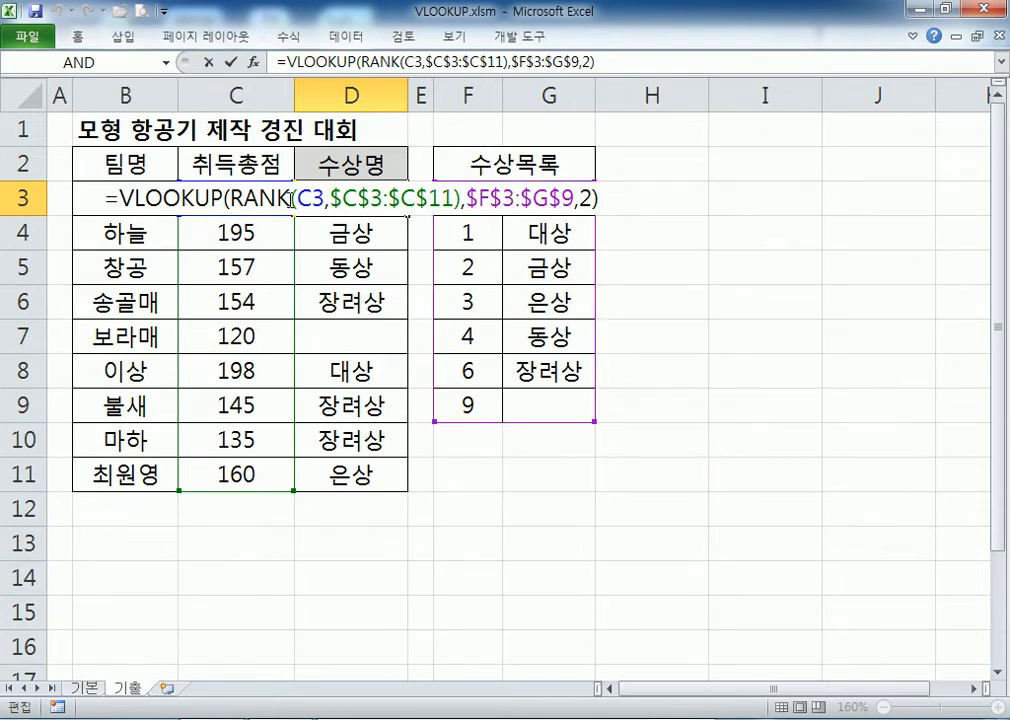
click(370, 195)
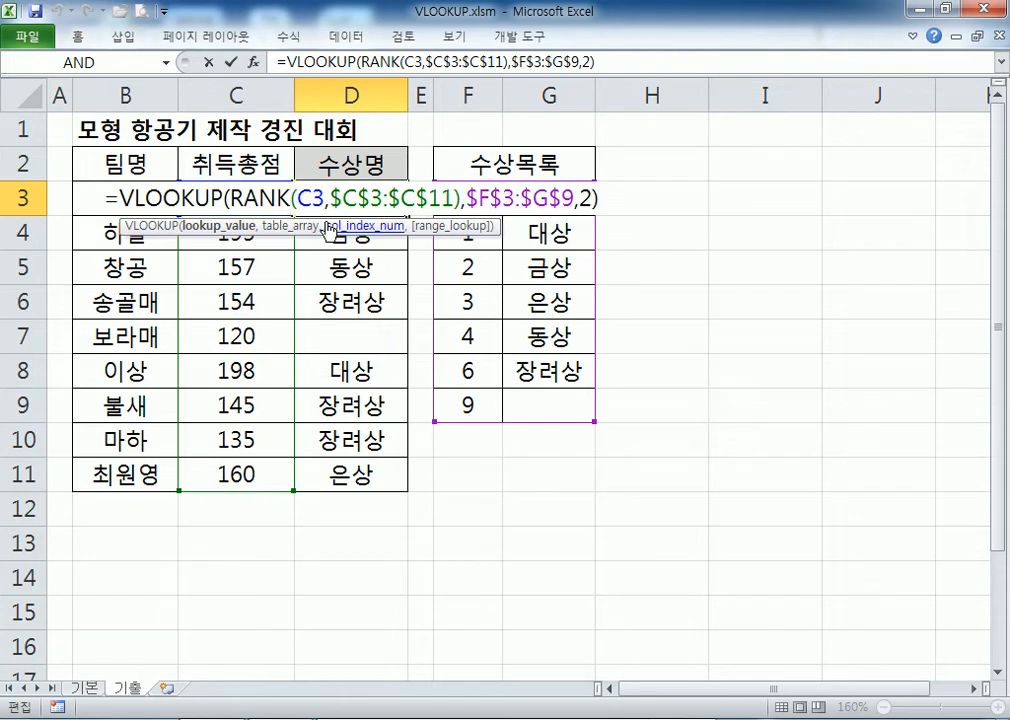
text(.)
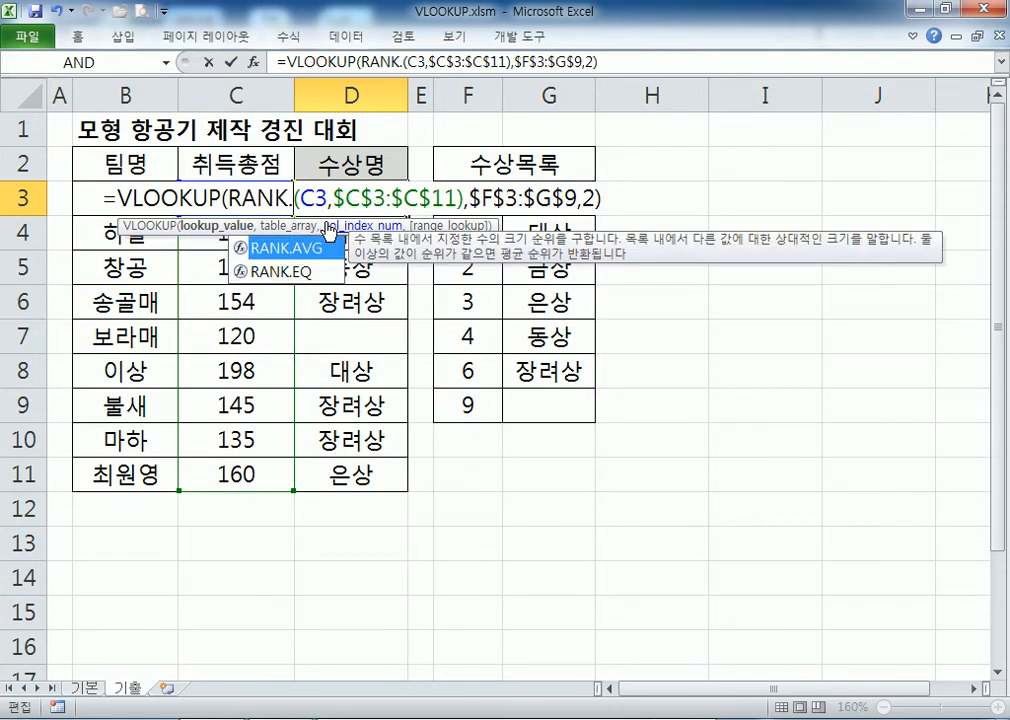
text(EQ)
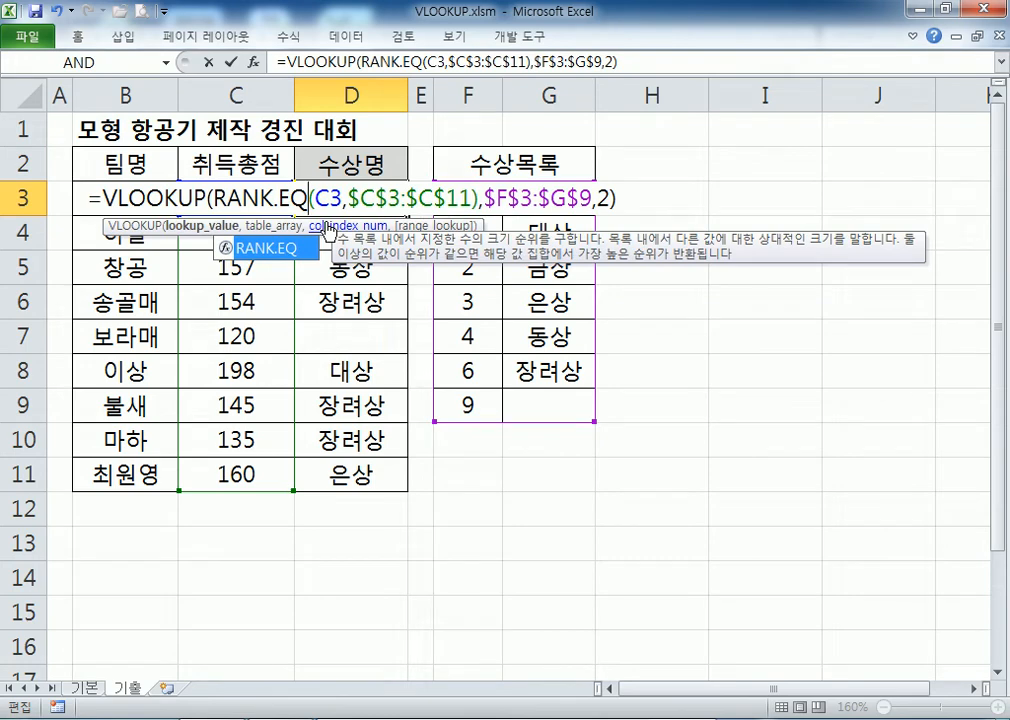
key(Return)
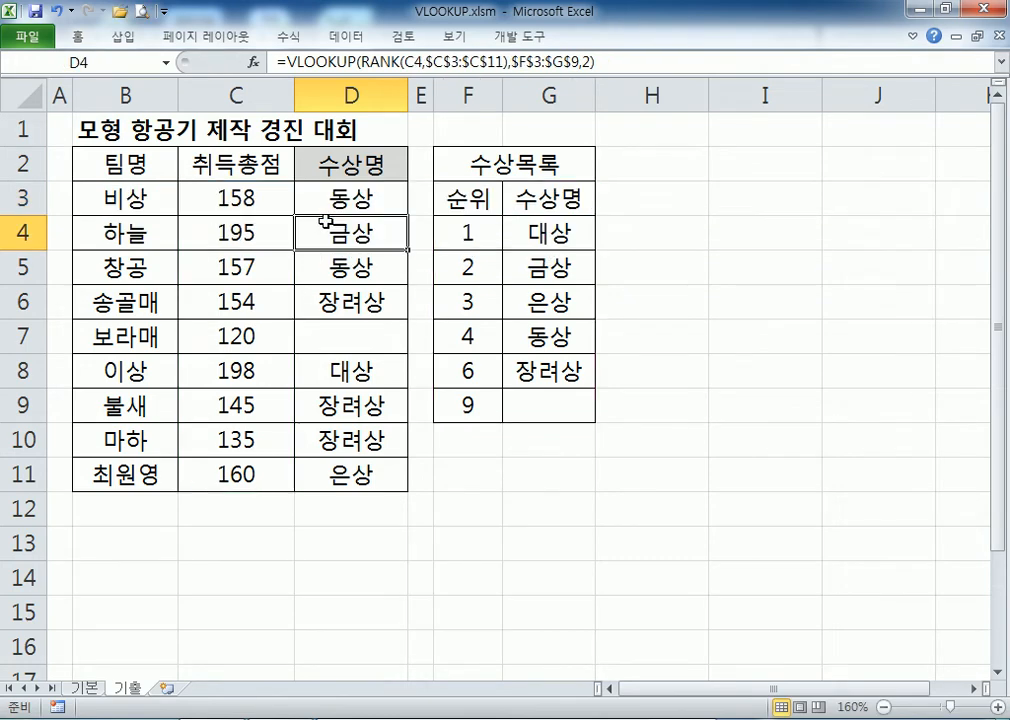
Step: Fill the D3 RANK.EQ lookup formula down through D11 and review its arguments in D3
click(404, 198)
drag(409, 215, 412, 488)
click(385, 197)
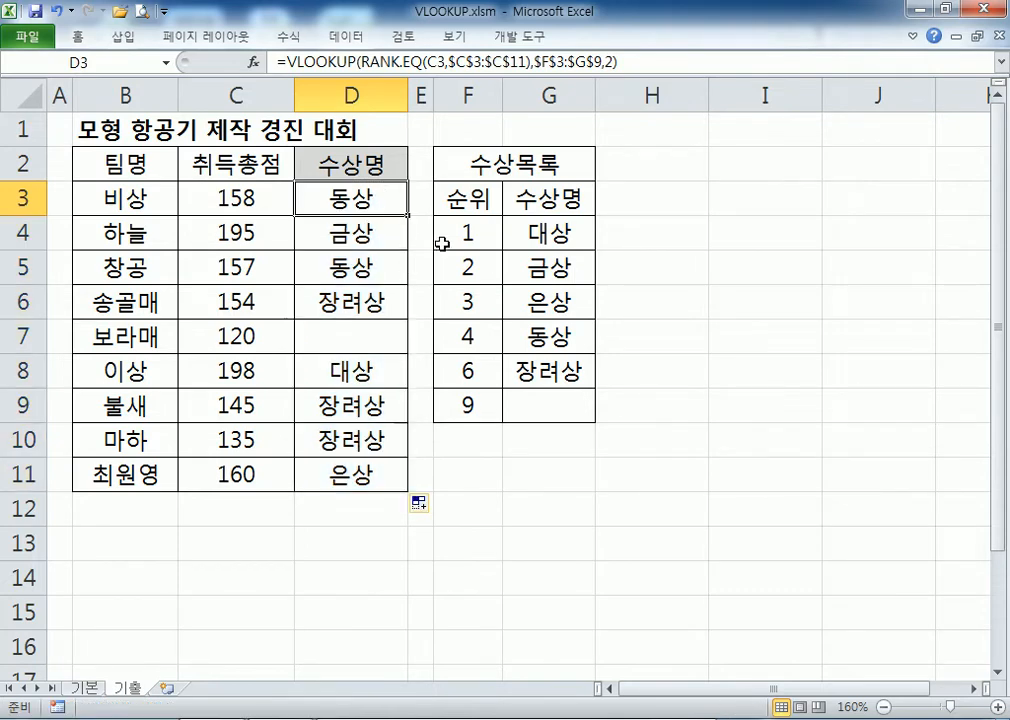
double_click(340, 197)
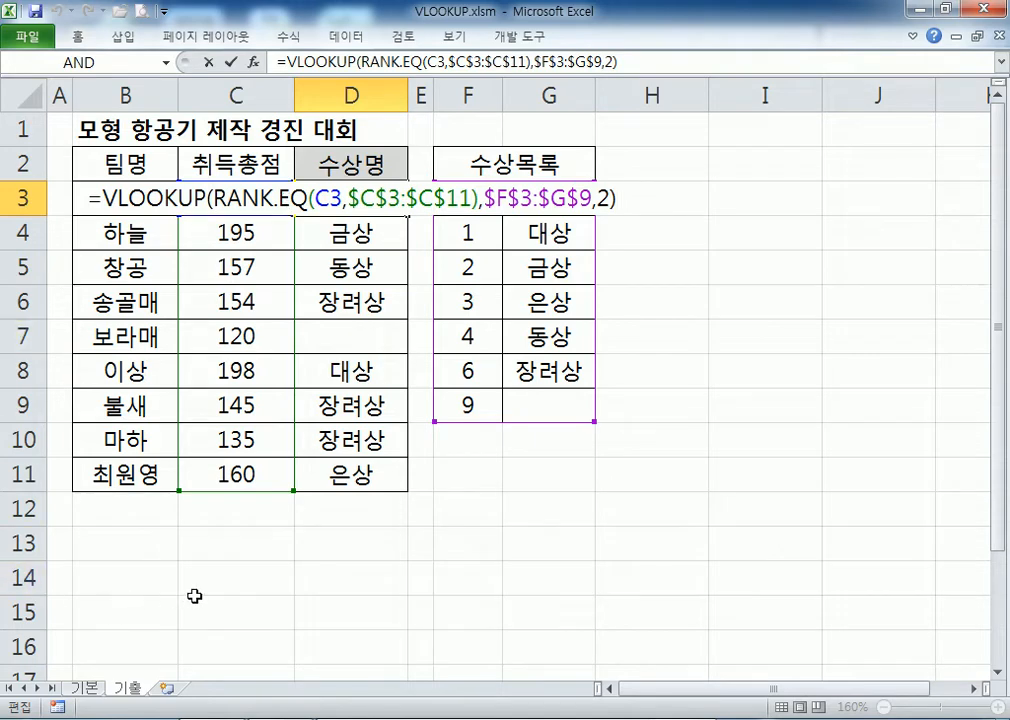
key(ctrl+Return)
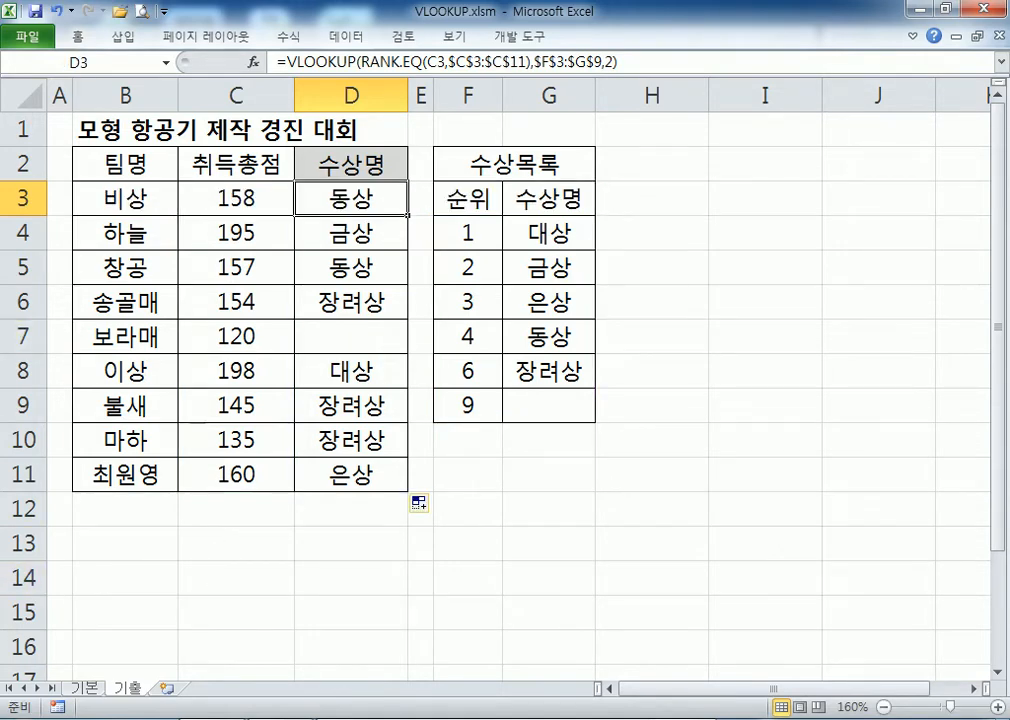
Step: Open CHOOSE.xlsm from the 06 부록 folder and switch to its 기본 sheet
click(210, 605)
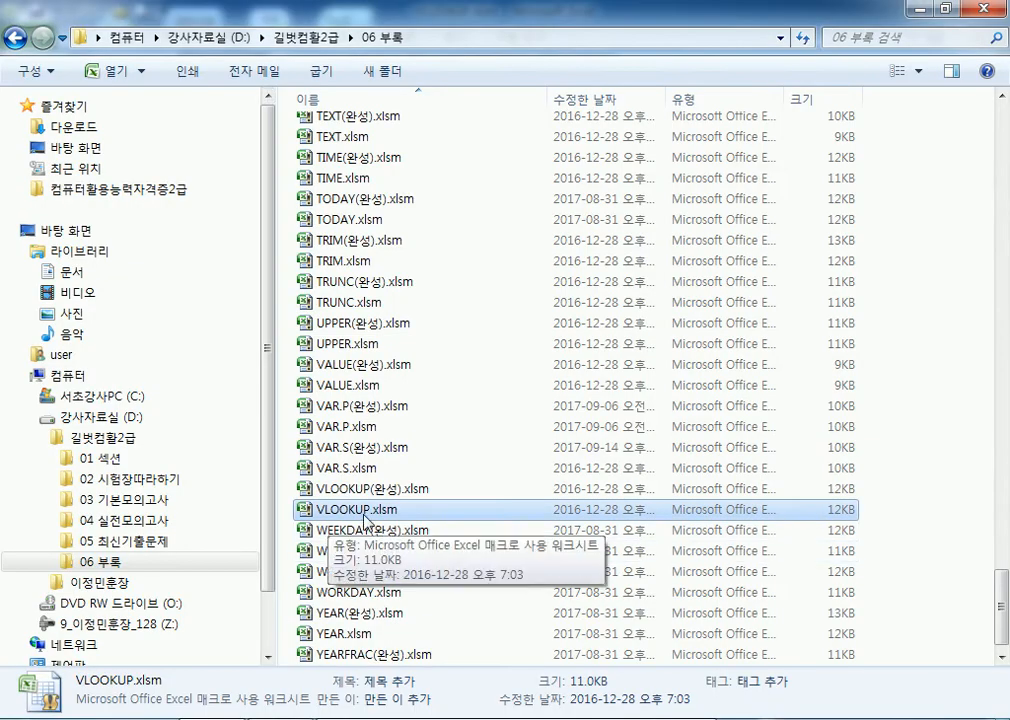
scroll(365, 518, up, 10)
scroll(365, 510, up, 15)
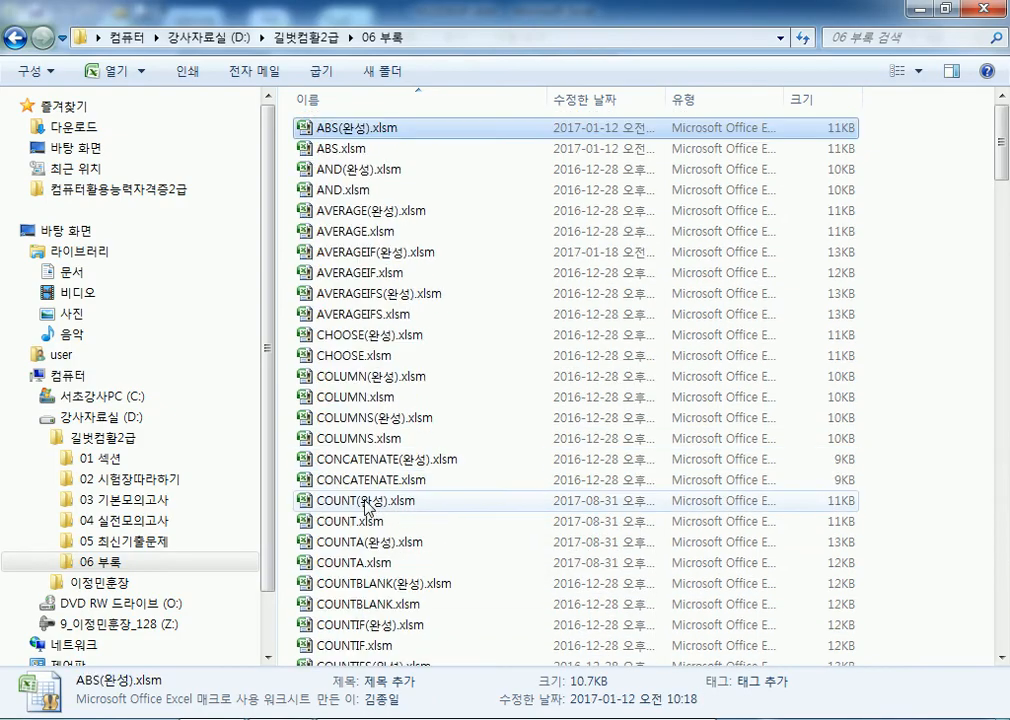
double_click(328, 356)
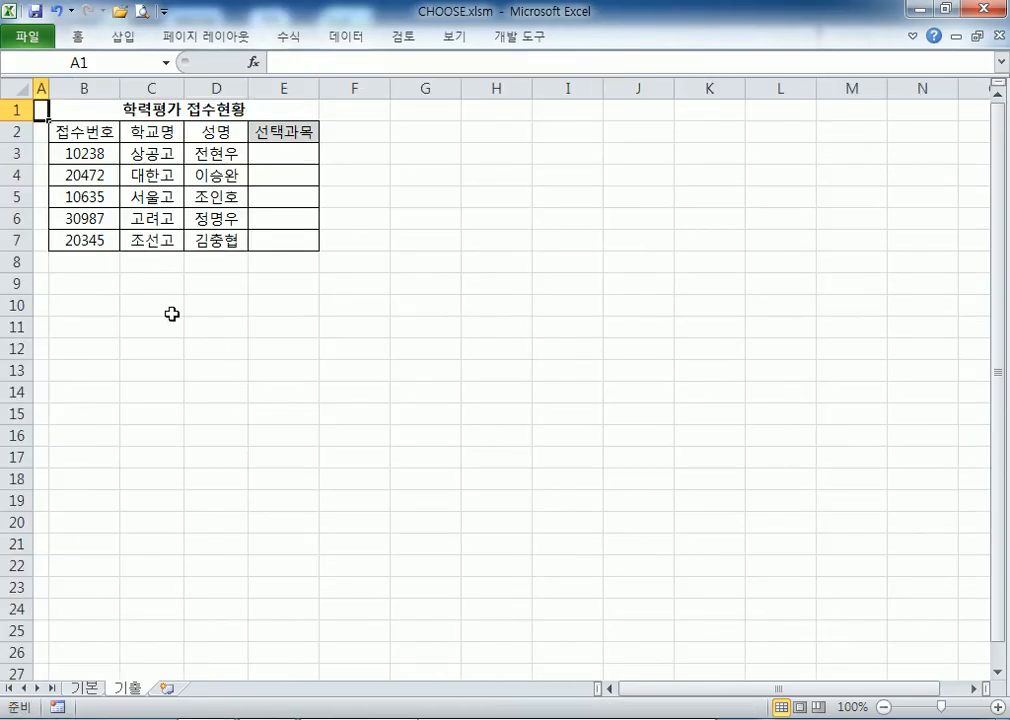
scroll(157, 316, up, 5)
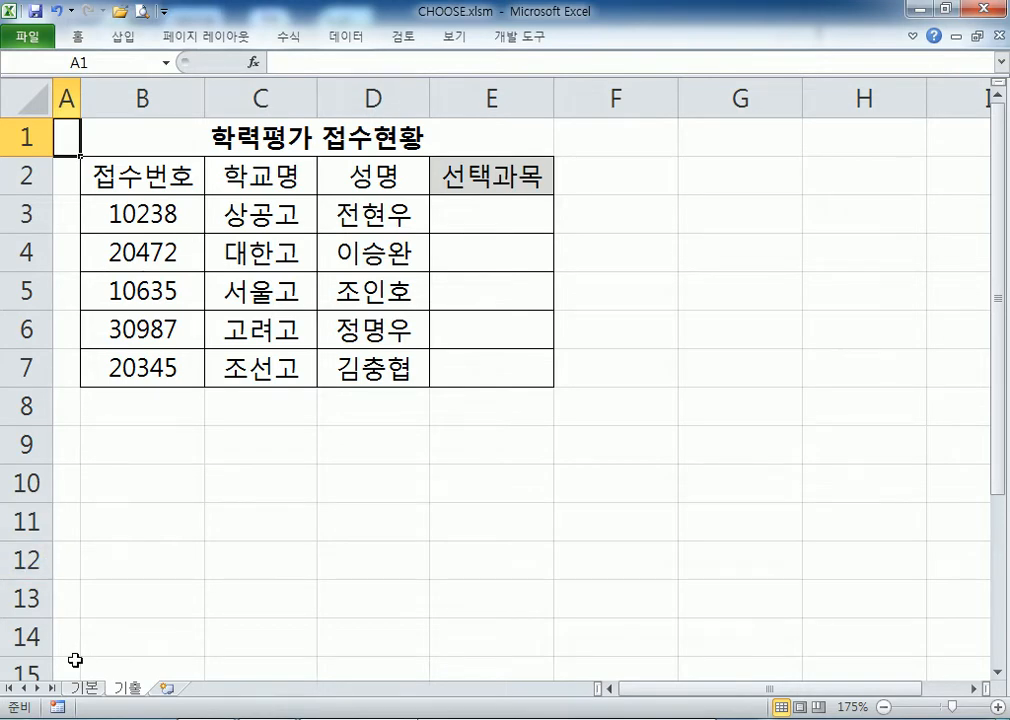
click(93, 691)
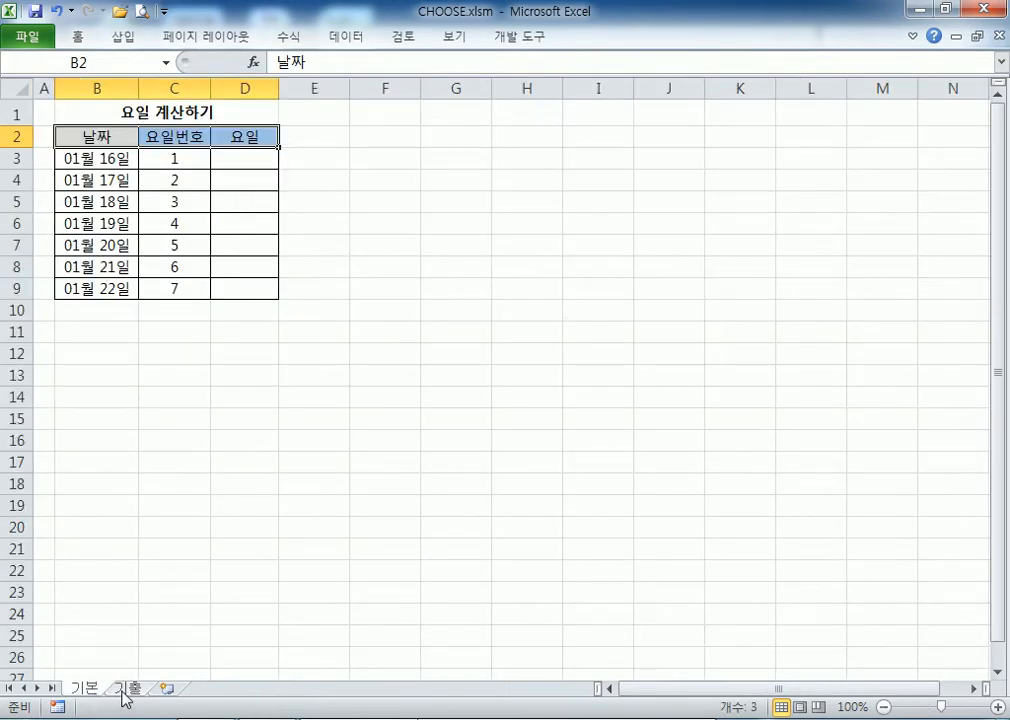
Step: Copy the dates in B3:B9 to E3:E9 and widen column E to fit them
click(125, 691)
click(88, 691)
scroll(85, 404, up, 7)
click(448, 262)
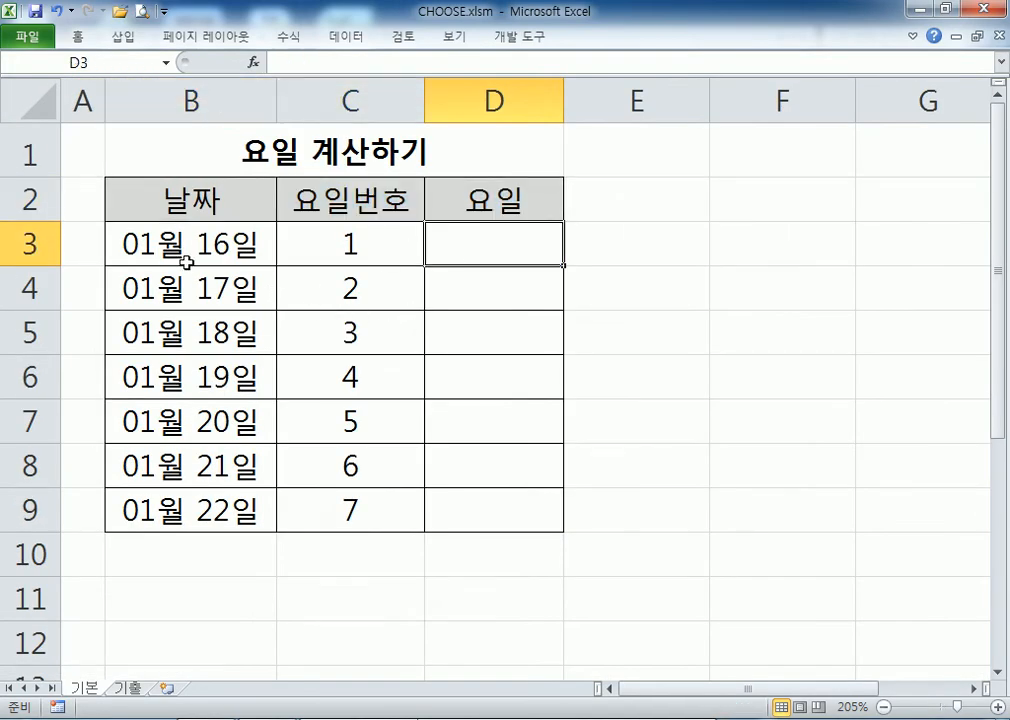
drag(187, 256, 201, 507)
click(467, 248)
drag(201, 257, 199, 500)
key(ctrl+c)
click(624, 250)
key(ctrl+v)
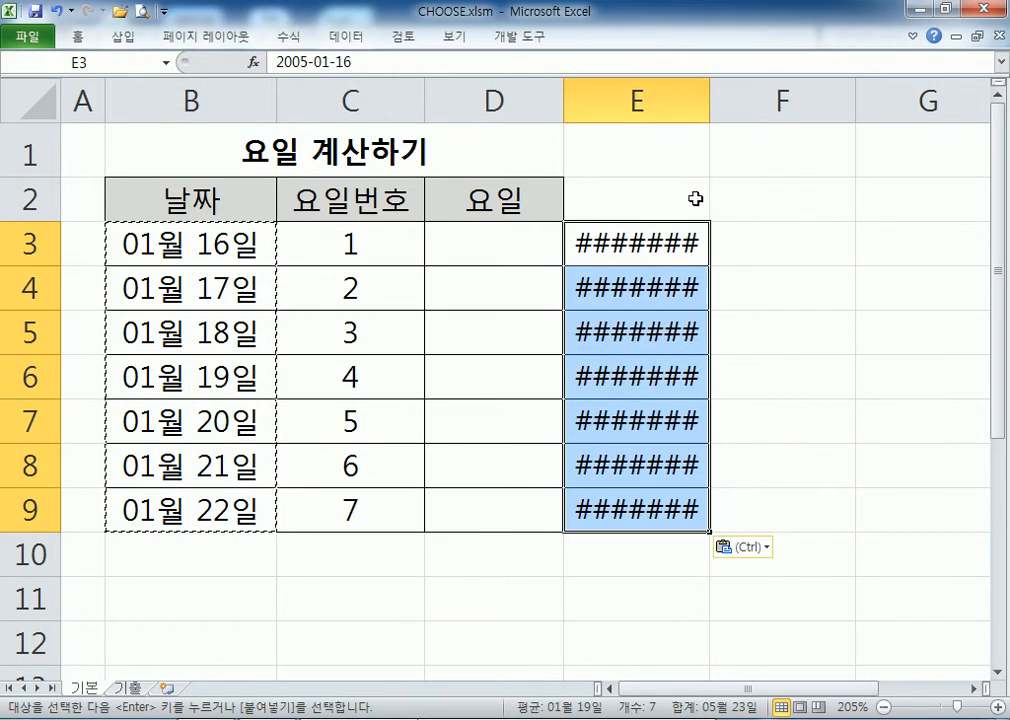
double_click(711, 104)
Step: Apply the custom number format mm"월" dd"일"(aaa) to the dates in E3:E9
drag(683, 250, 645, 482)
key(ctrl+1)
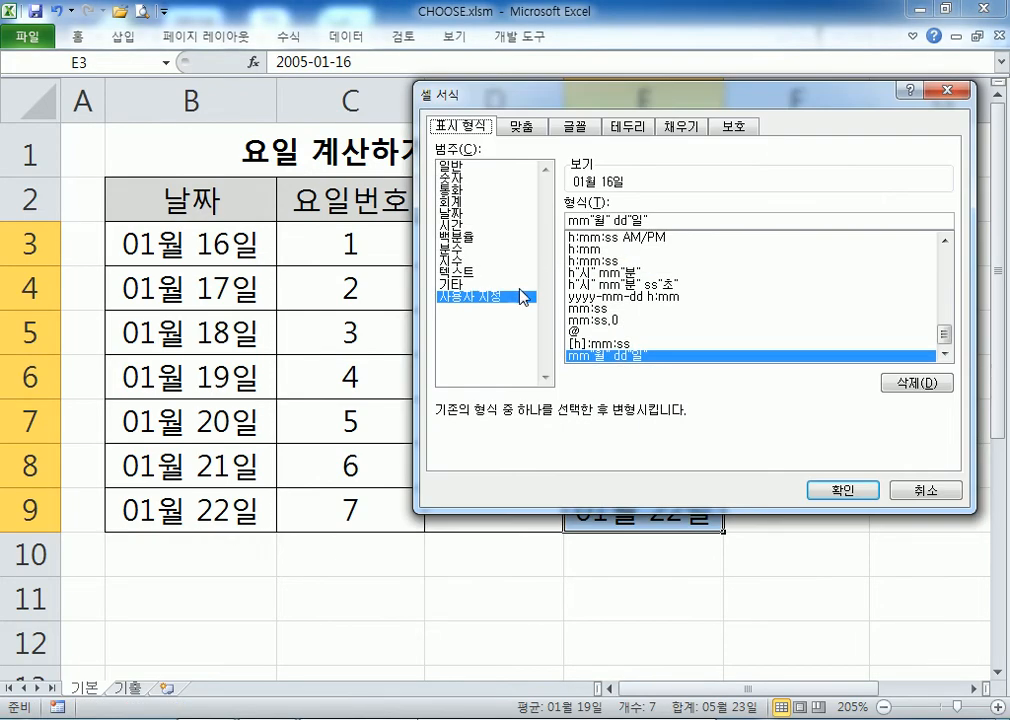
click(665, 220)
text(AAA)
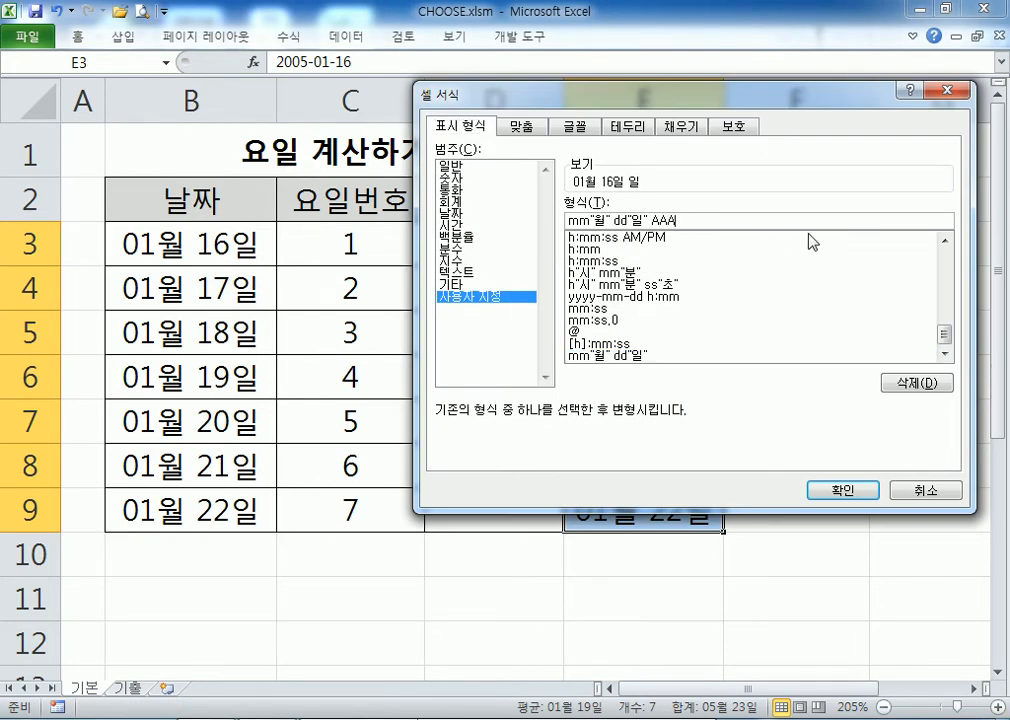
key(BackSpace)
key(BackSpace)
key(BackSpace)
key(BackSpace)
text((aaa))
key(Return)
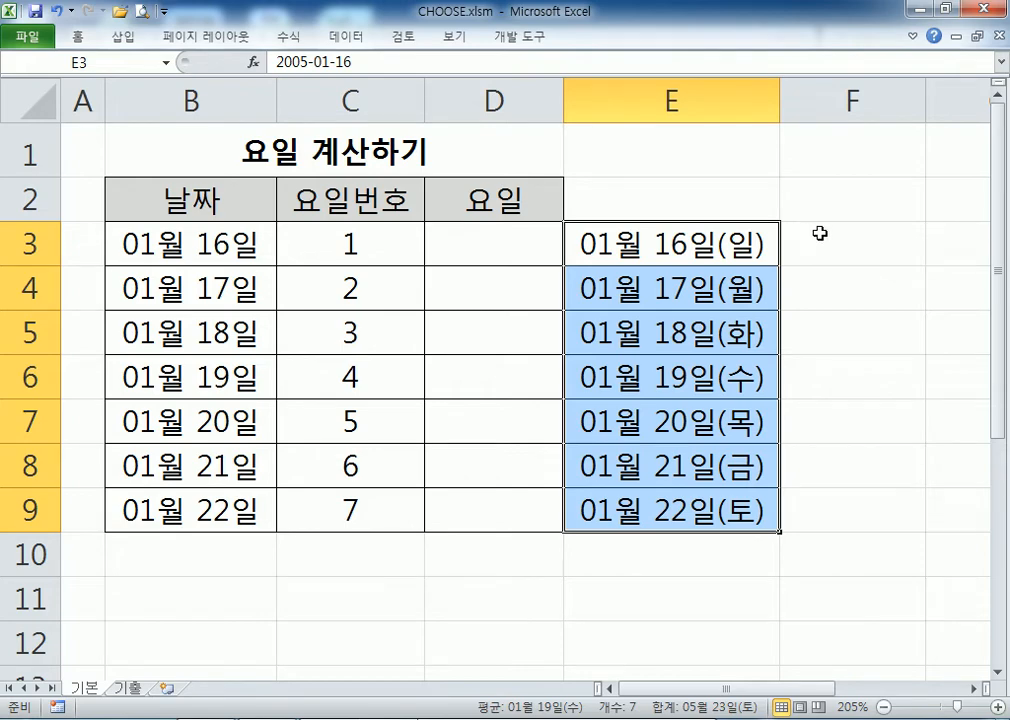
Step: Review the aaa weekday code in the custom number format of E3:E9
key(ctrl+1)
double_click(664, 220)
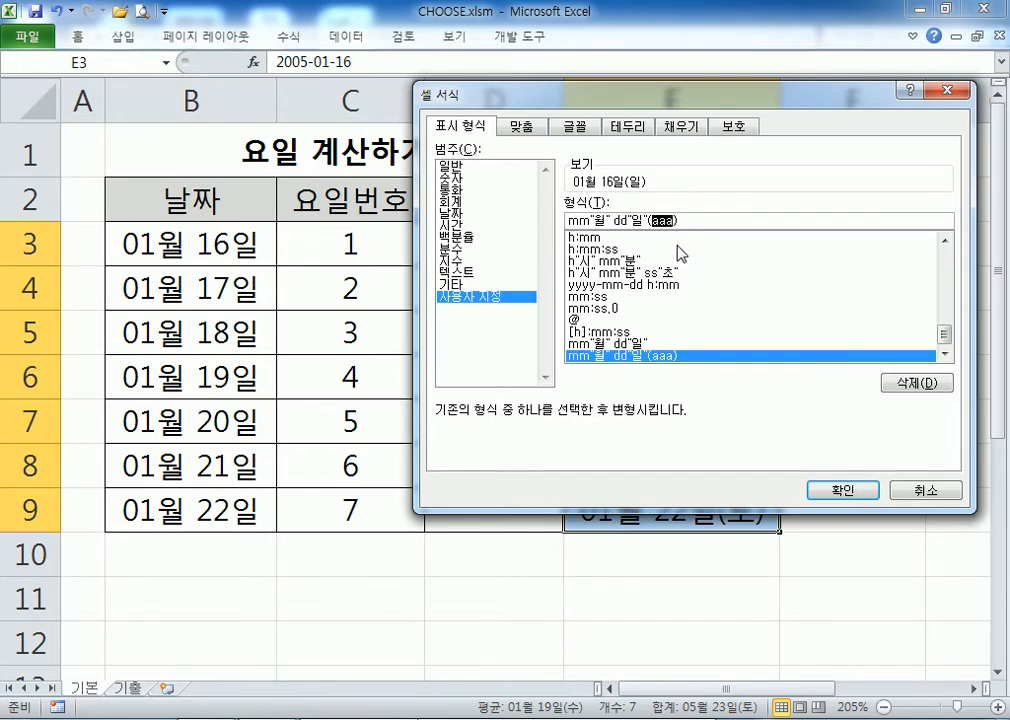
key(Return)
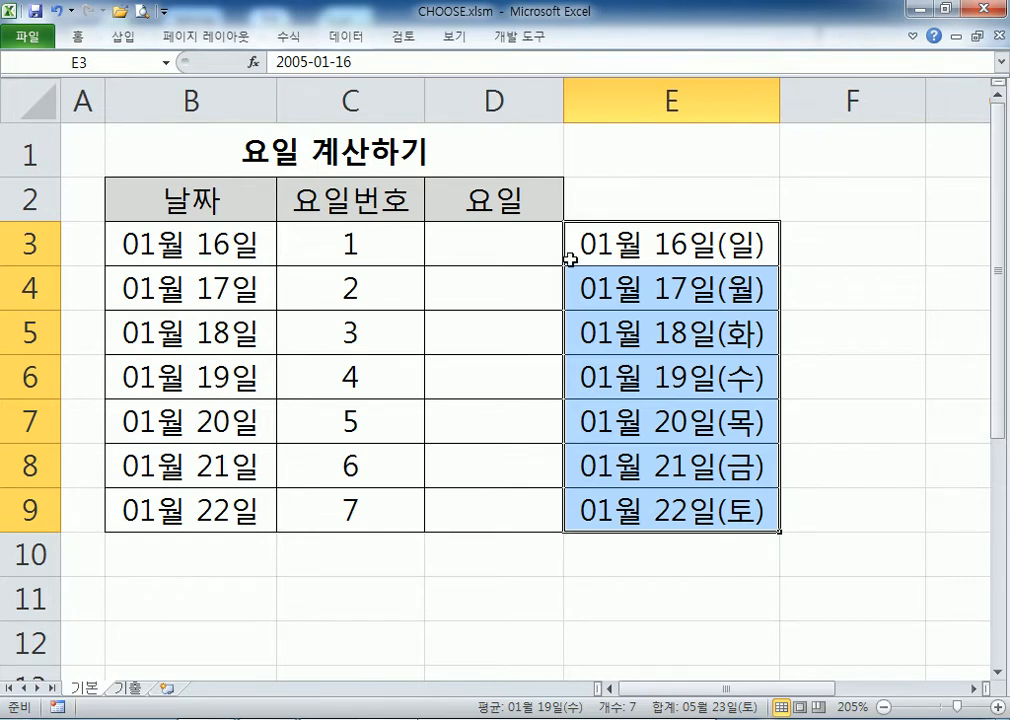
Step: Enter =CHOOSE(C3,"일","월","화","수","목","금","토") in D3
click(490, 251)
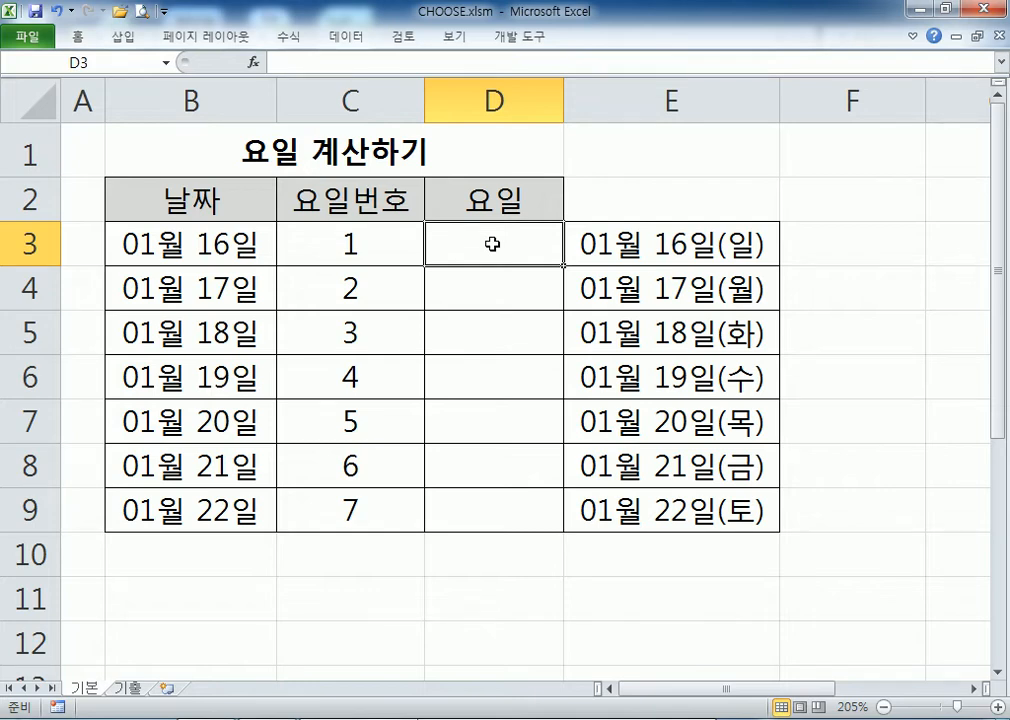
text(=CHOOSE)
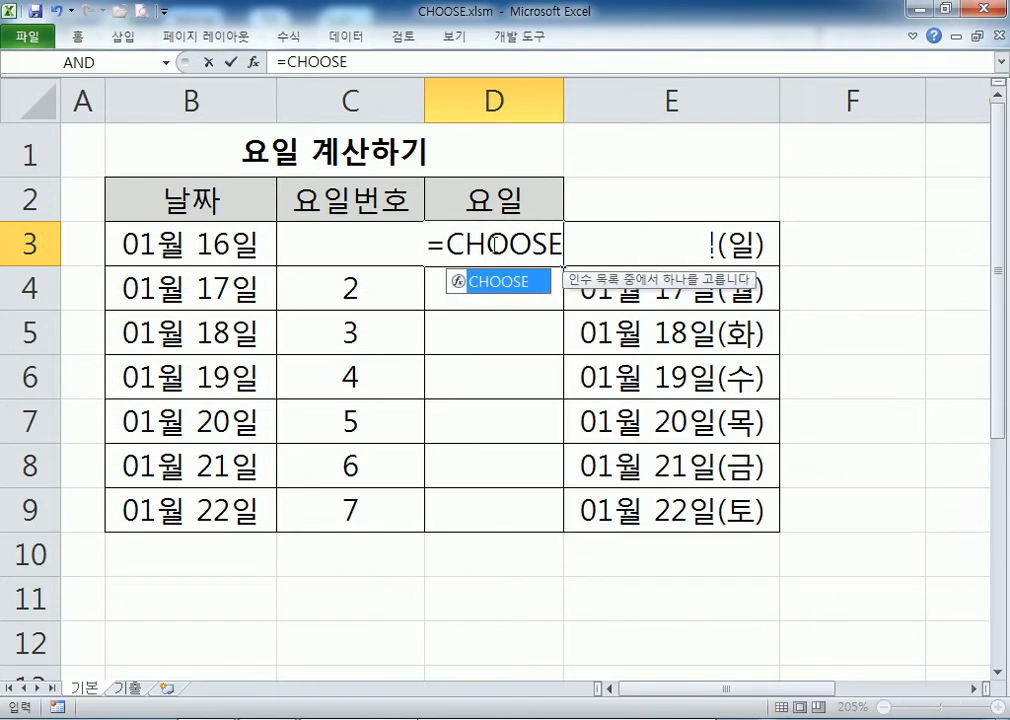
text(()
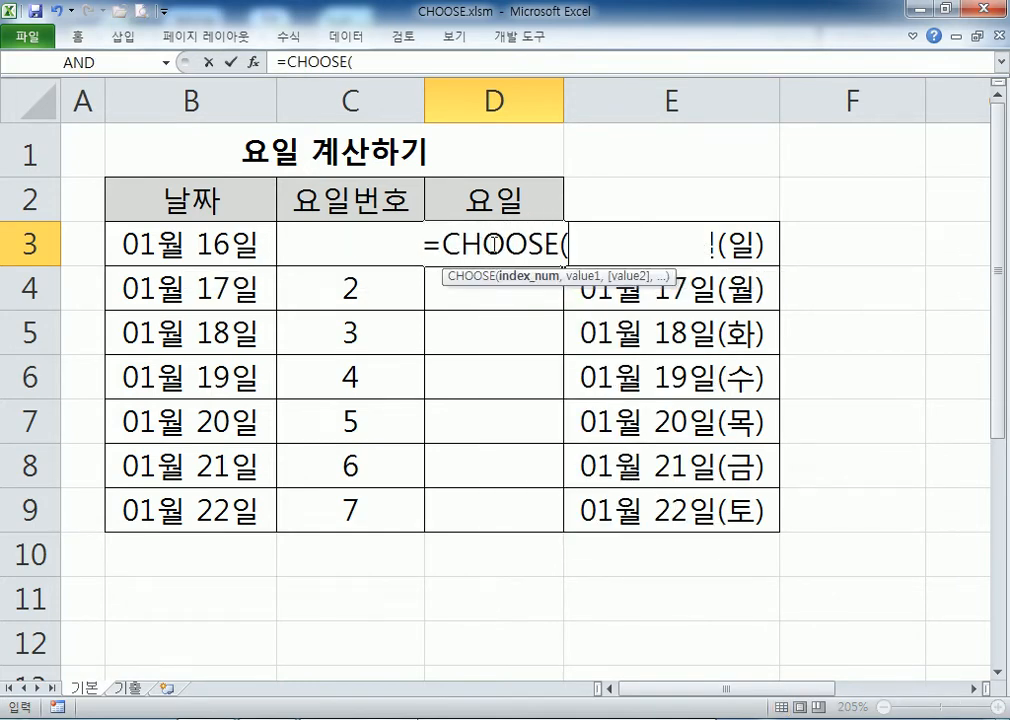
click(286, 246)
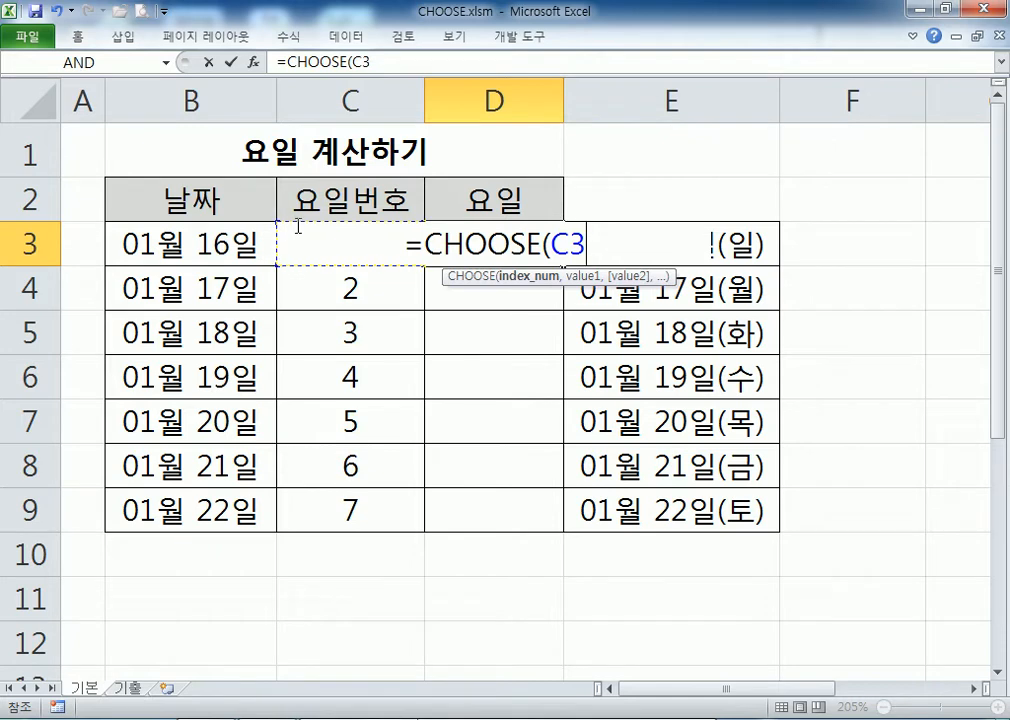
text(,"일",")
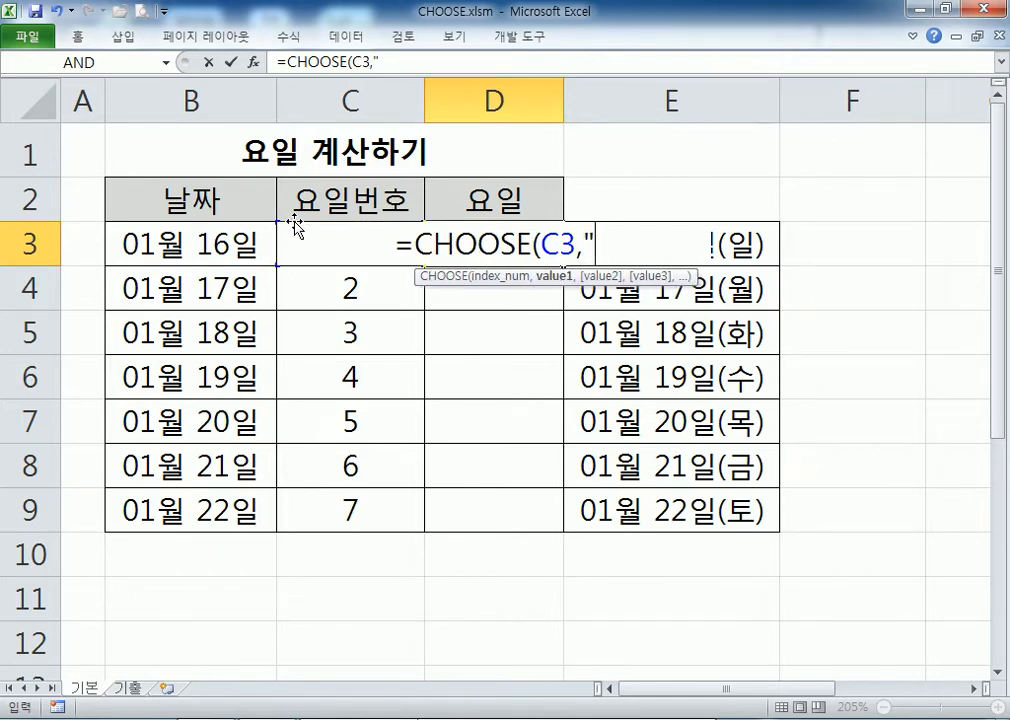
text(월","ㅎ)
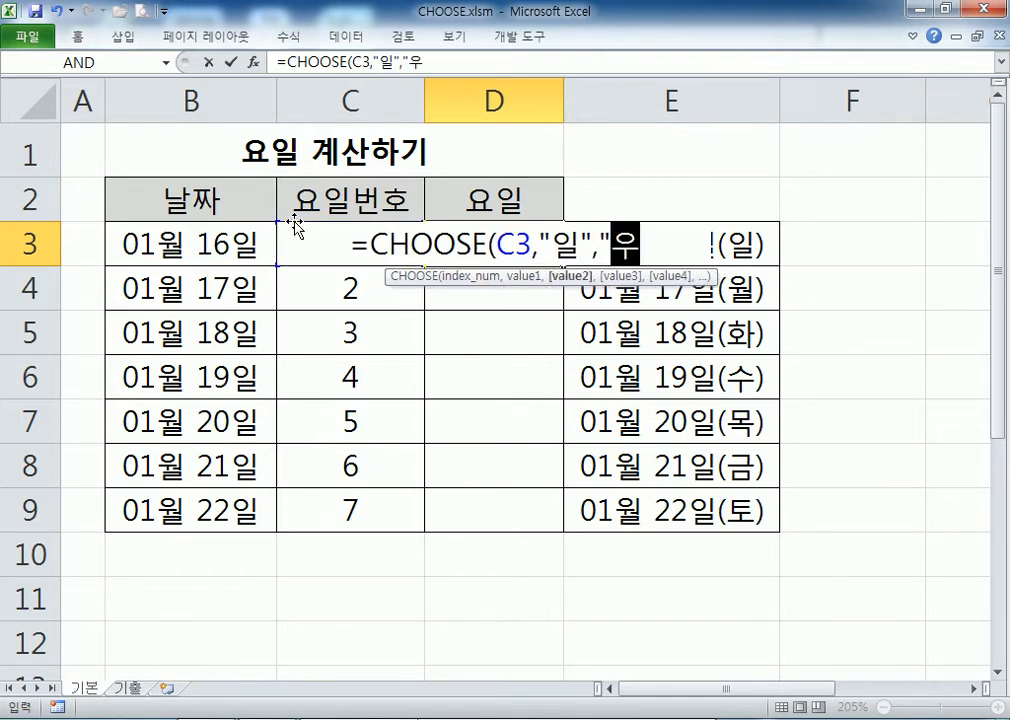
text(ㅘ","스ㅜ)
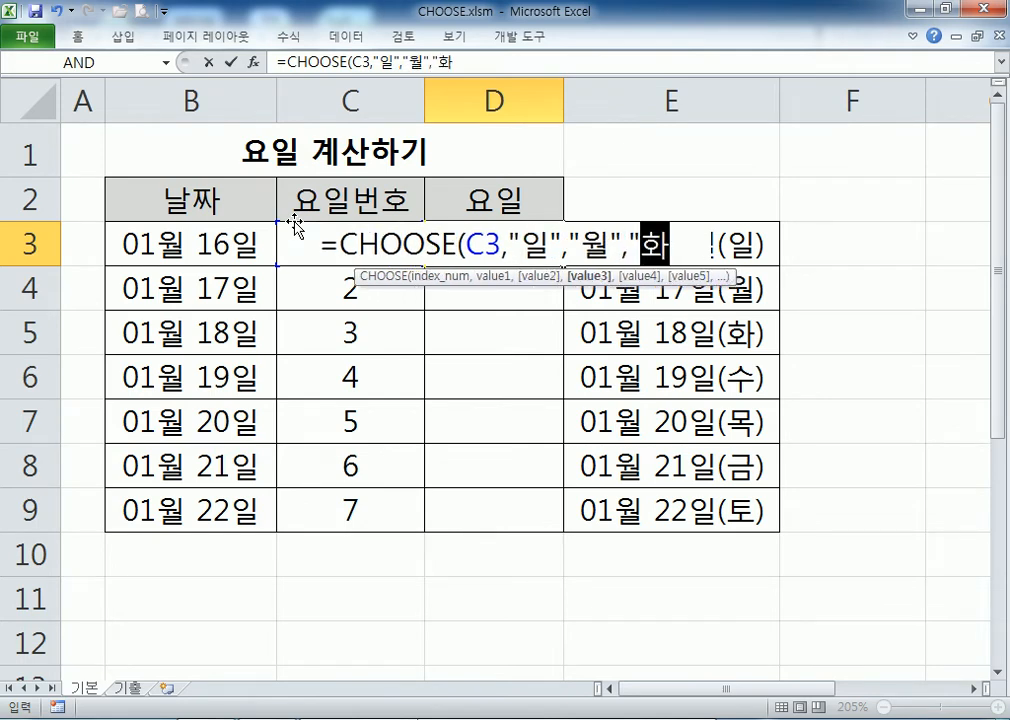
key(BackSpace)
key(BackSpace)
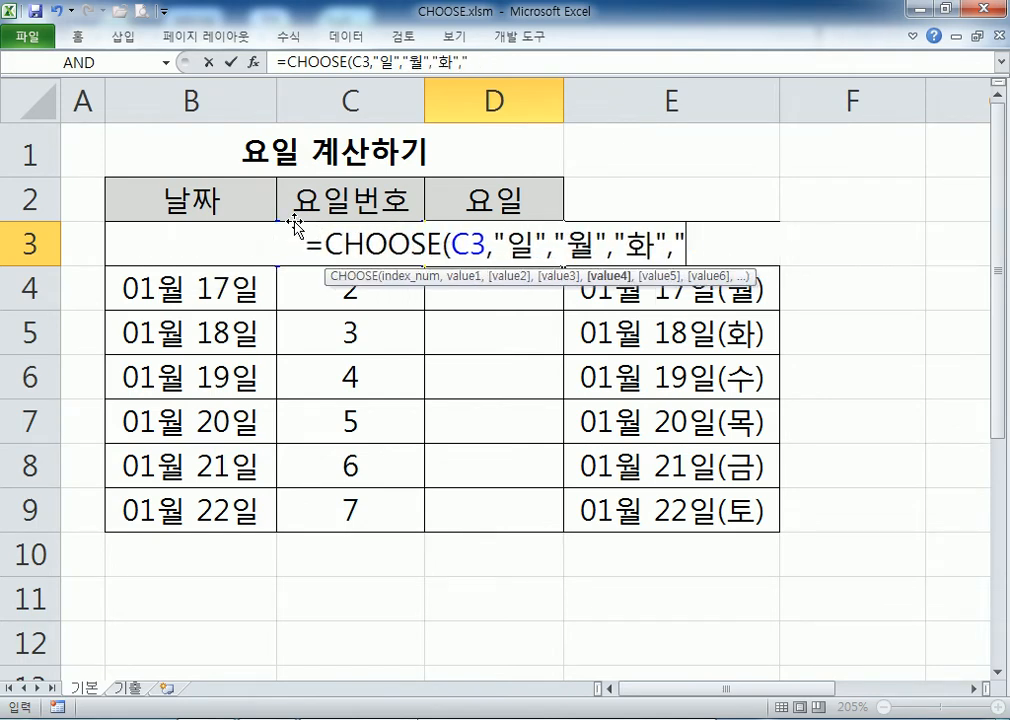
text(수",)
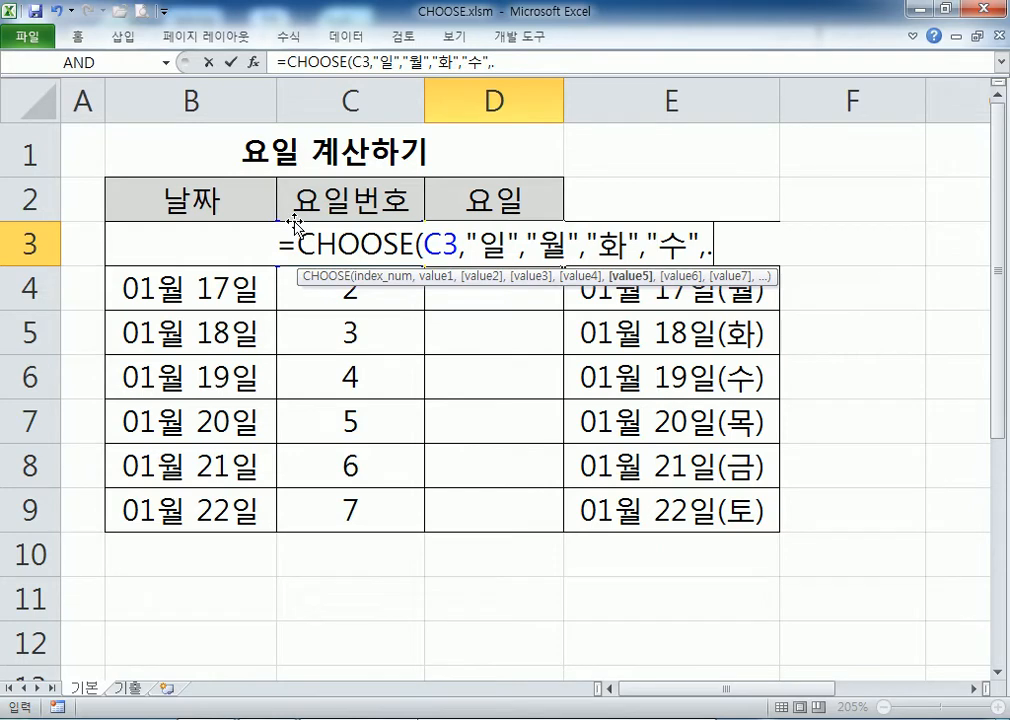
text("목",)
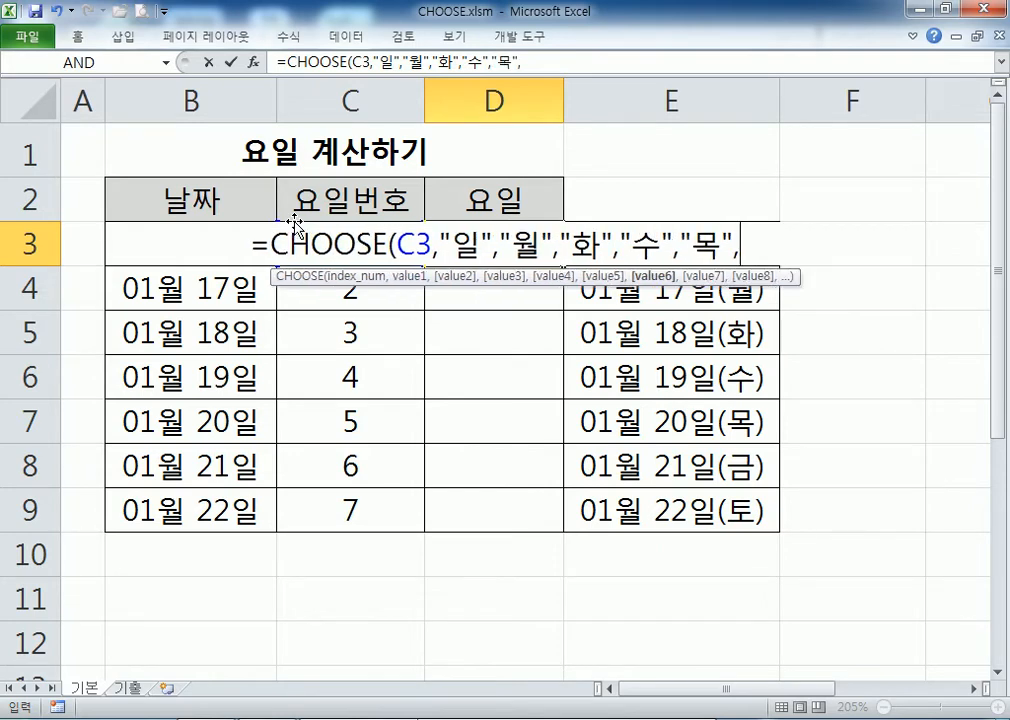
text("금","토)
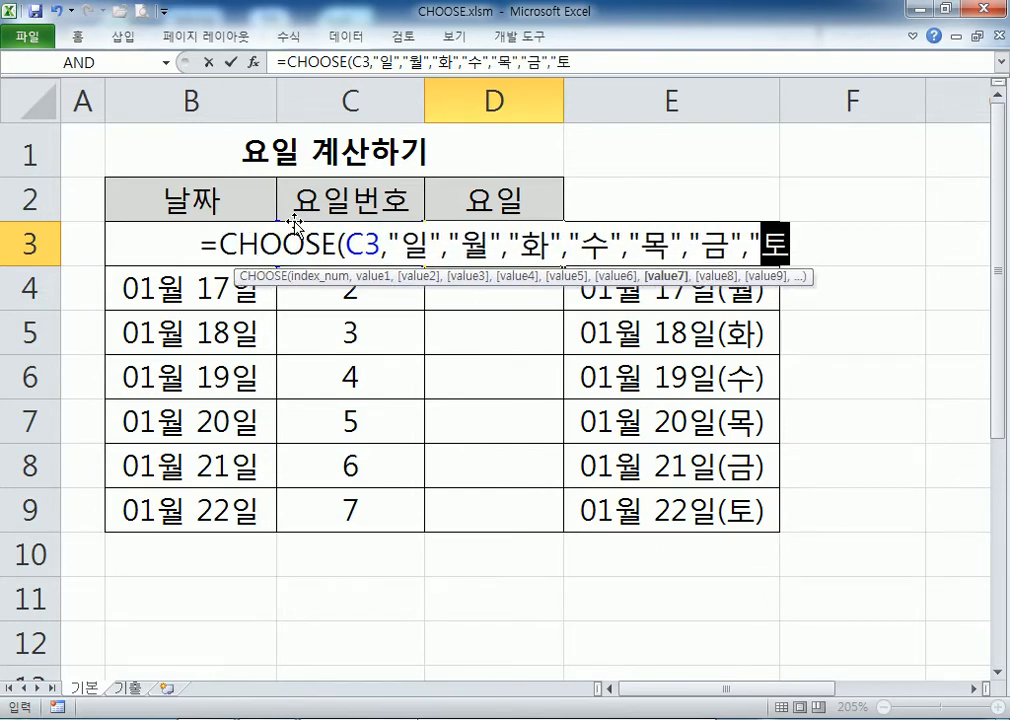
text("))
key(Return)
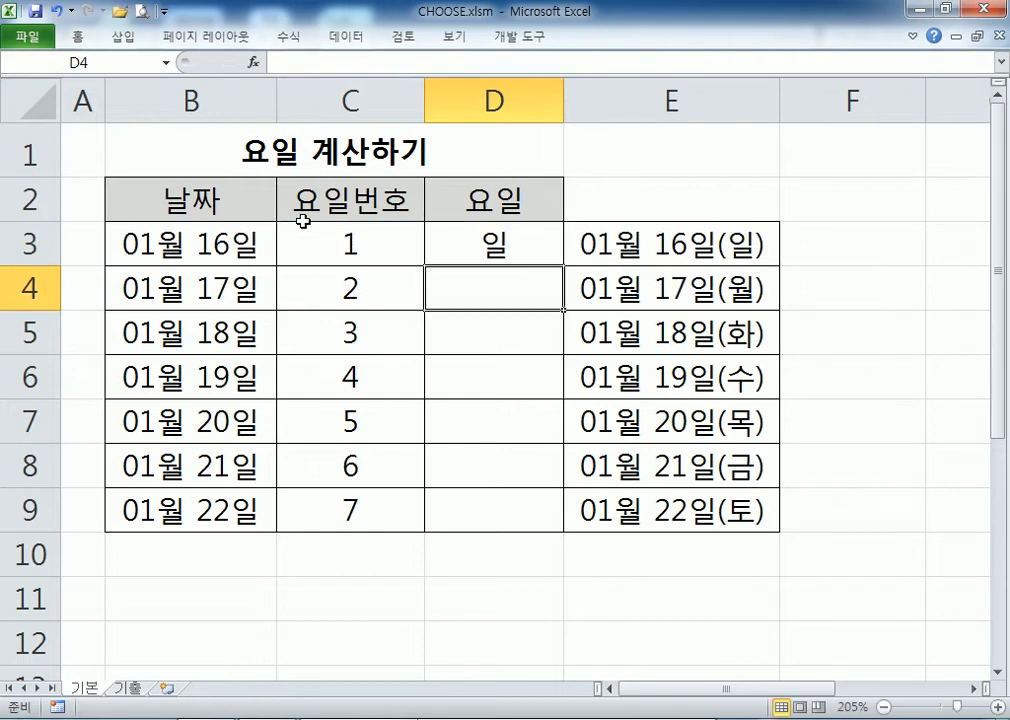
Step: Fill the CHOOSE formula from D3 down through D9
double_click(487, 244)
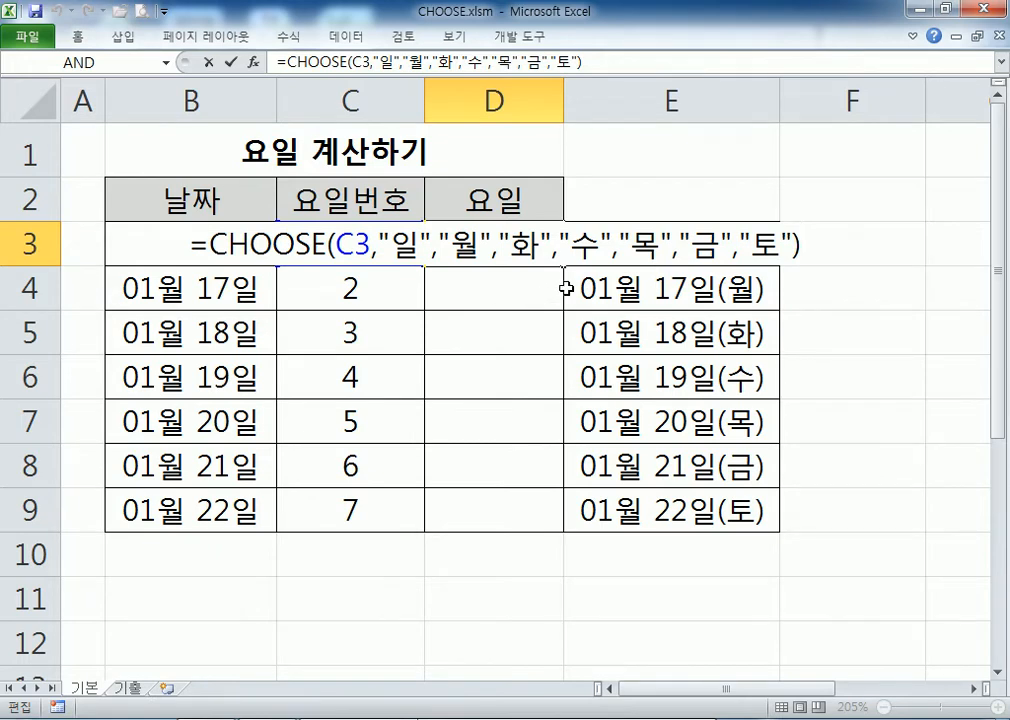
key(ctrl+Return)
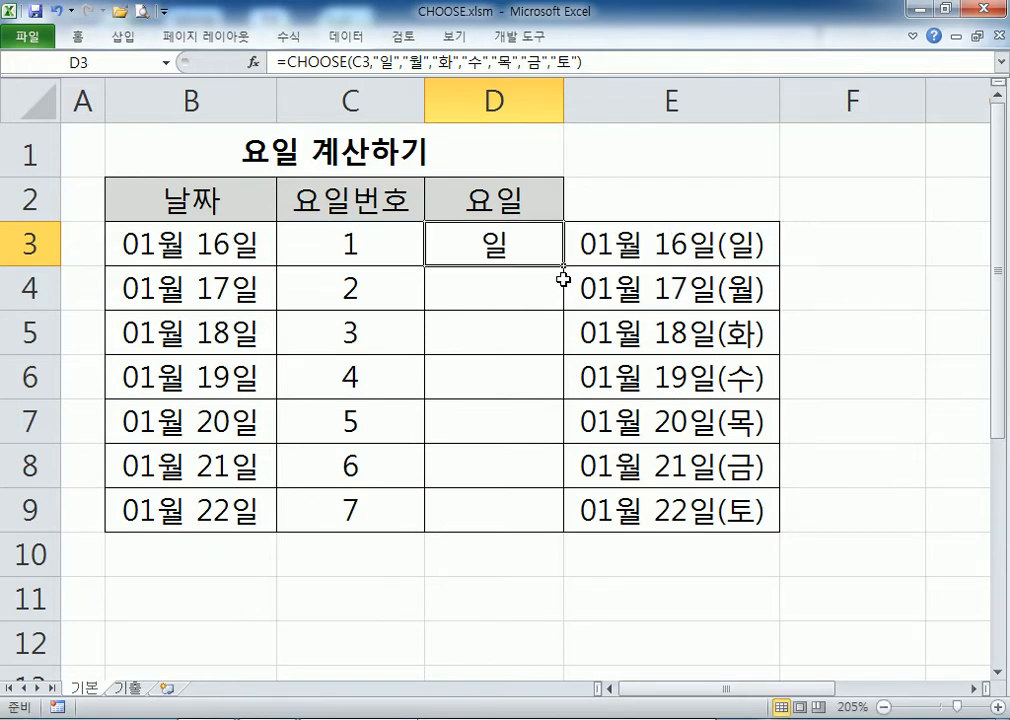
drag(563, 266, 539, 519)
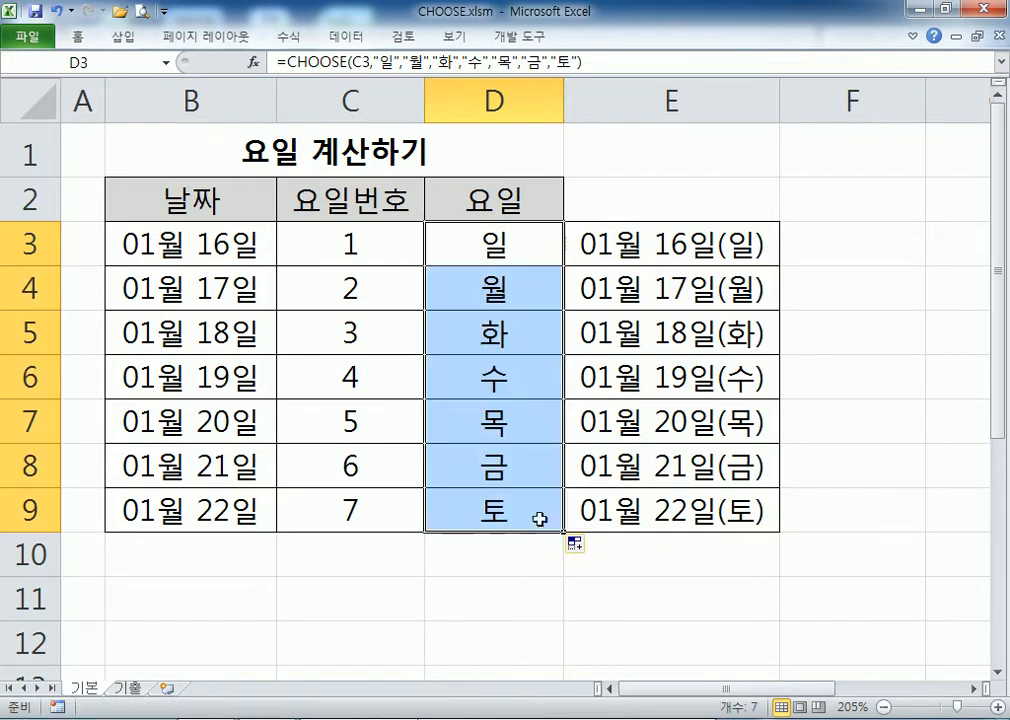
Step: Replace the C3 reference in D3's CHOOSE formula with WEEKDAY(B3) copied from cell C3
double_click(404, 255)
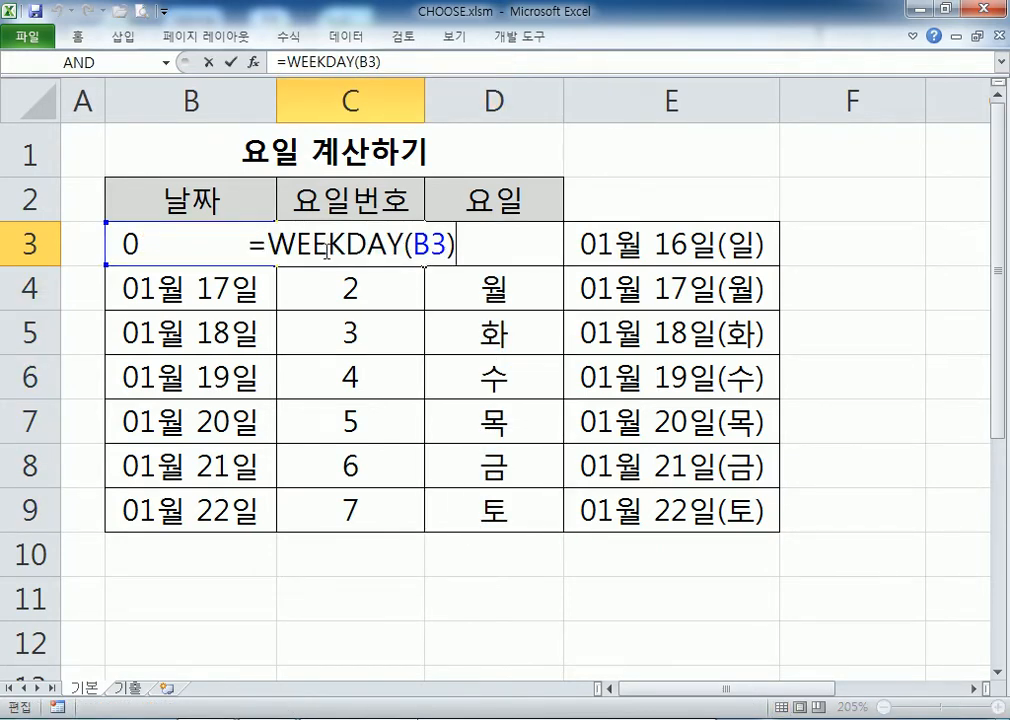
drag(264, 245, 453, 245)
key(ctrl+c)
key(Escape)
double_click(464, 262)
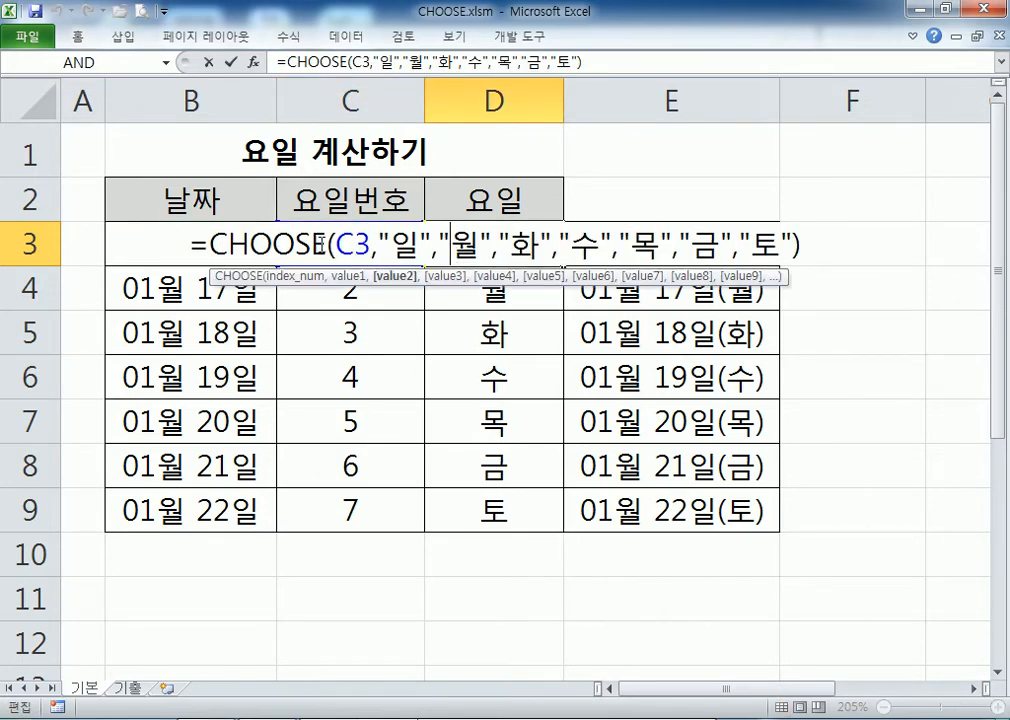
double_click(365, 244)
key(ctrl+v)
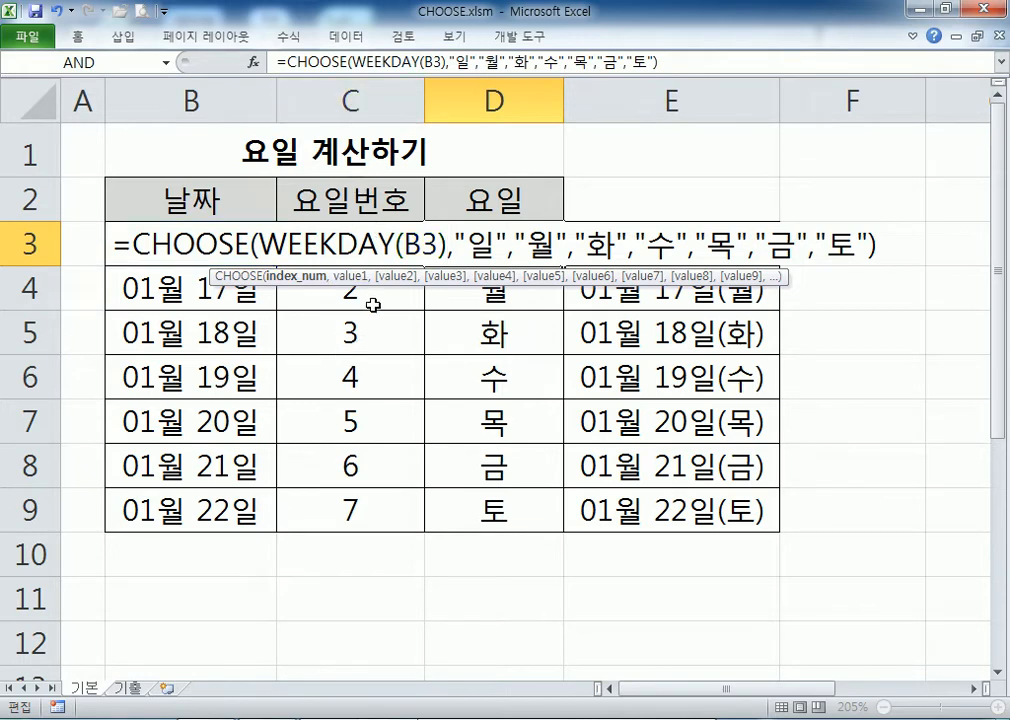
key(Return)
Step: Try deleting the 요일번호 column to check the row 3 weekday formula, and undo the deletion
click(352, 97)
right_click(368, 102)
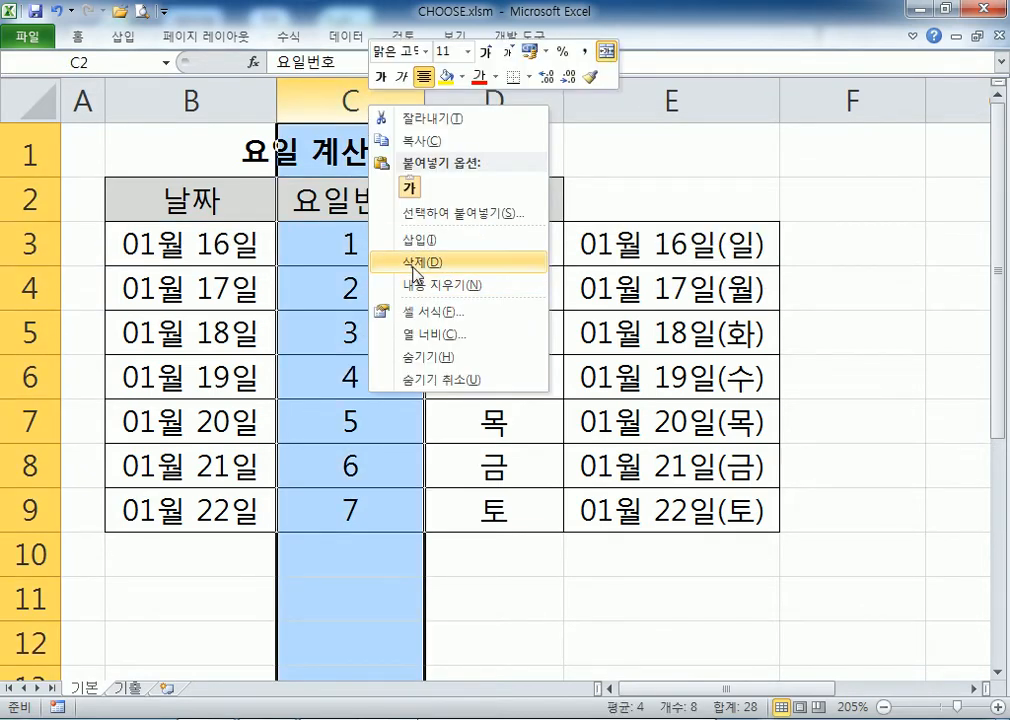
click(412, 262)
click(365, 258)
key(F2)
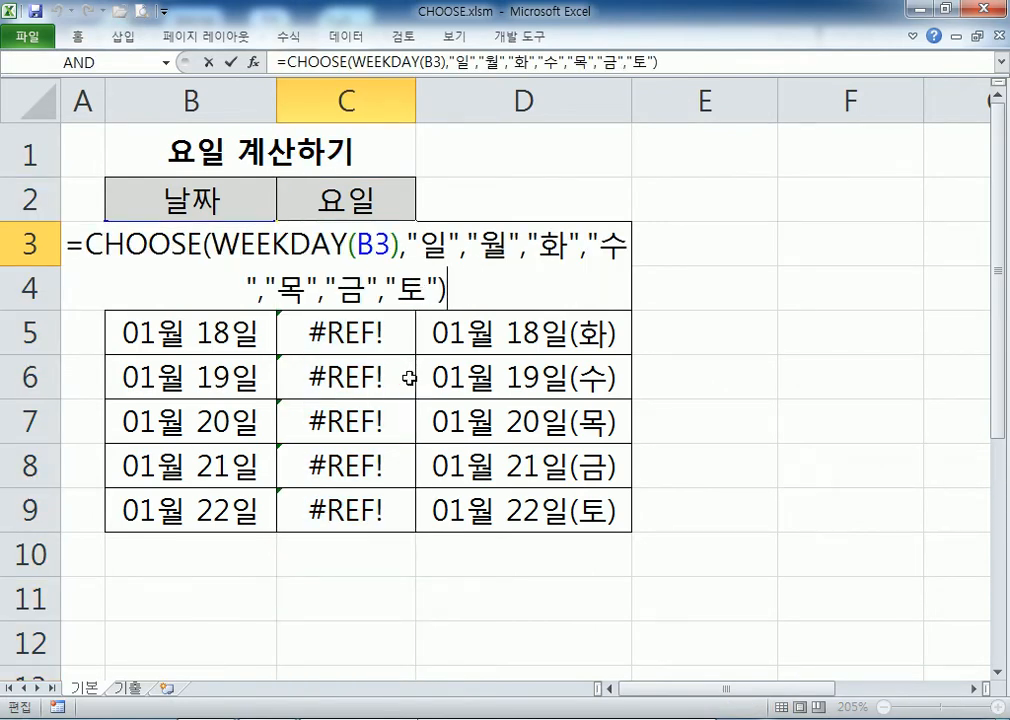
key(Escape)
key(ctrl+z)
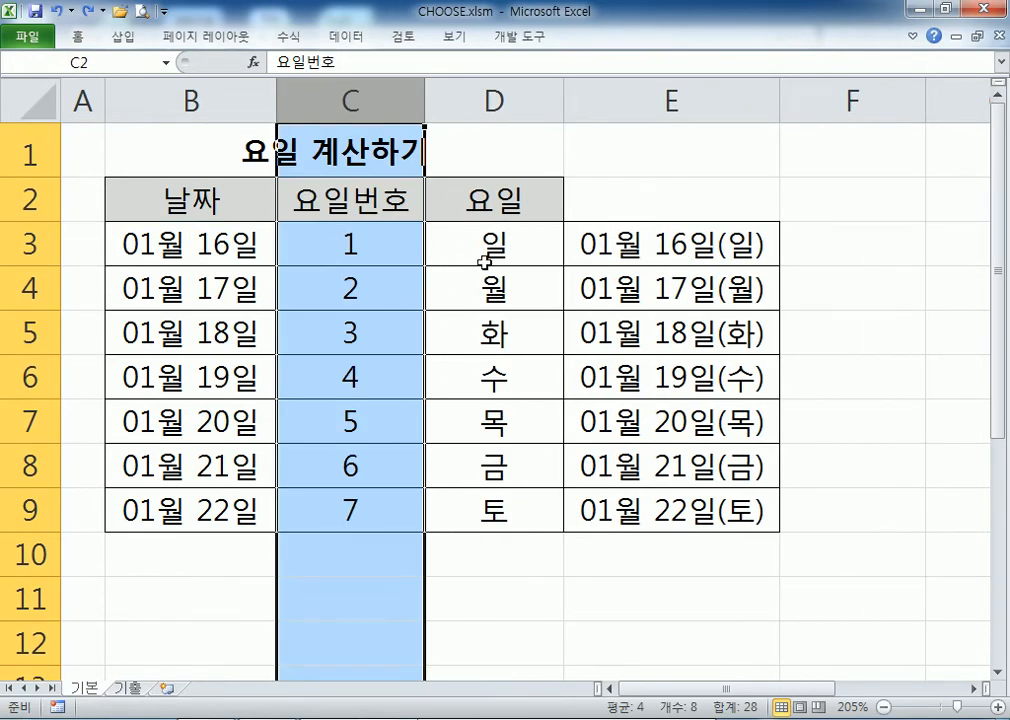
Step: Compare the WEEKDAY formulas in the 요일번호 column with the CHOOSE formulas in the 요일 column for rows 3 and 4
click(484, 262)
double_click(484, 262)
click(385, 250)
double_click(385, 250)
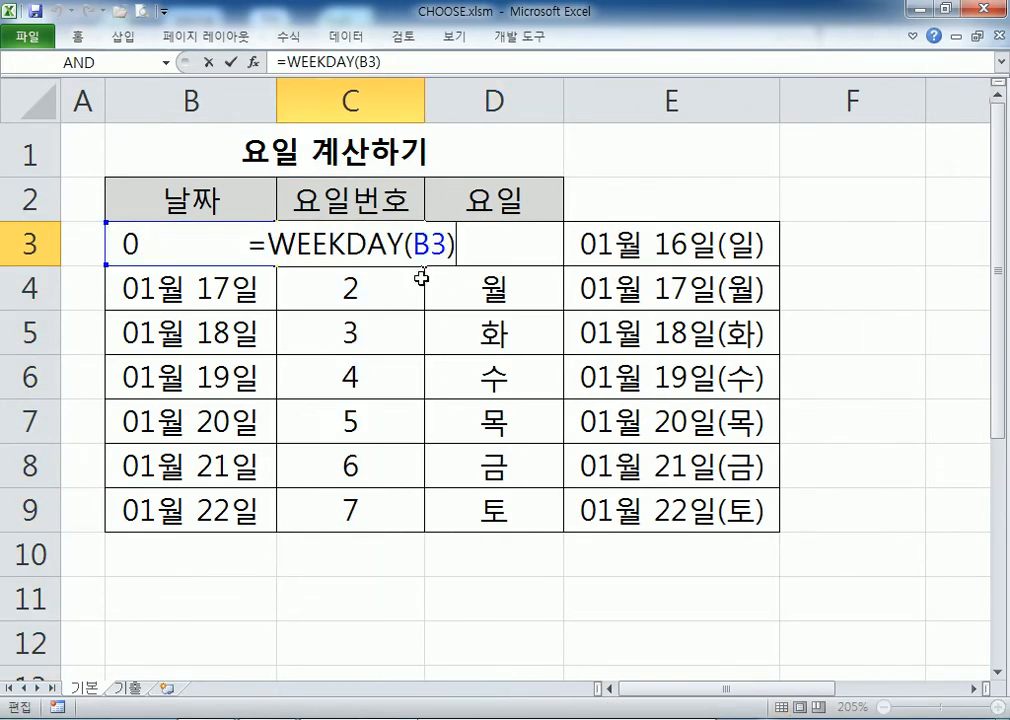
key(Escape)
click(482, 285)
double_click(343, 287)
click(467, 288)
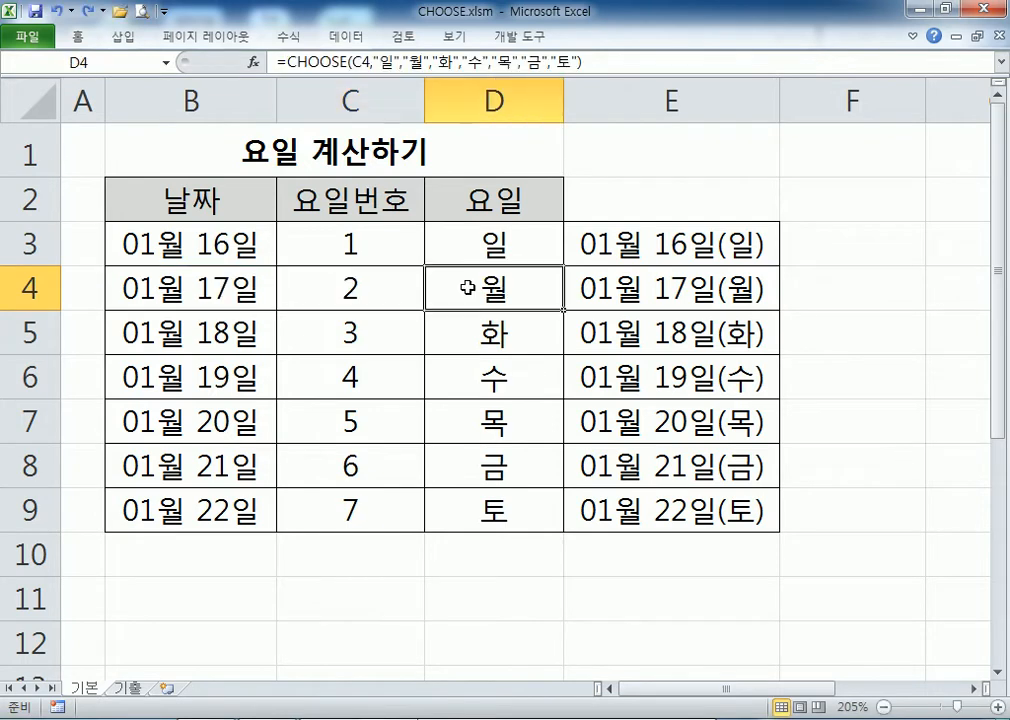
double_click(467, 288)
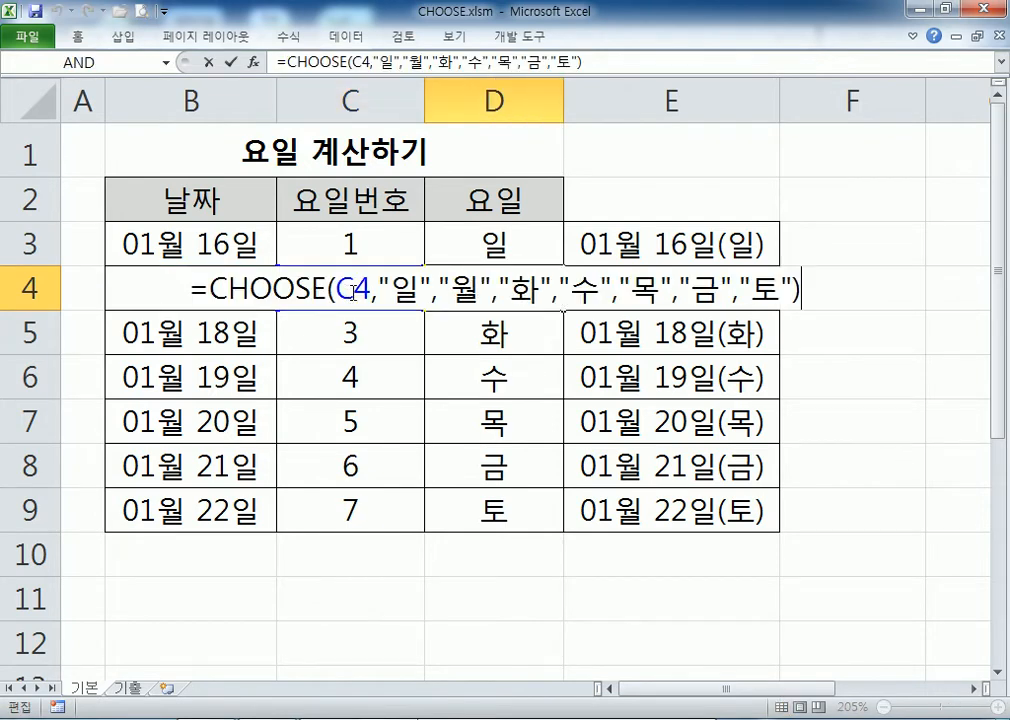
key(Escape)
Step: Try return types 1 and 2 as the second argument of WEEKDAY(B3) in D3's CHOOSE formula, and discard the edit
click(494, 244)
double_click(494, 244)
drag(258, 245, 447, 245)
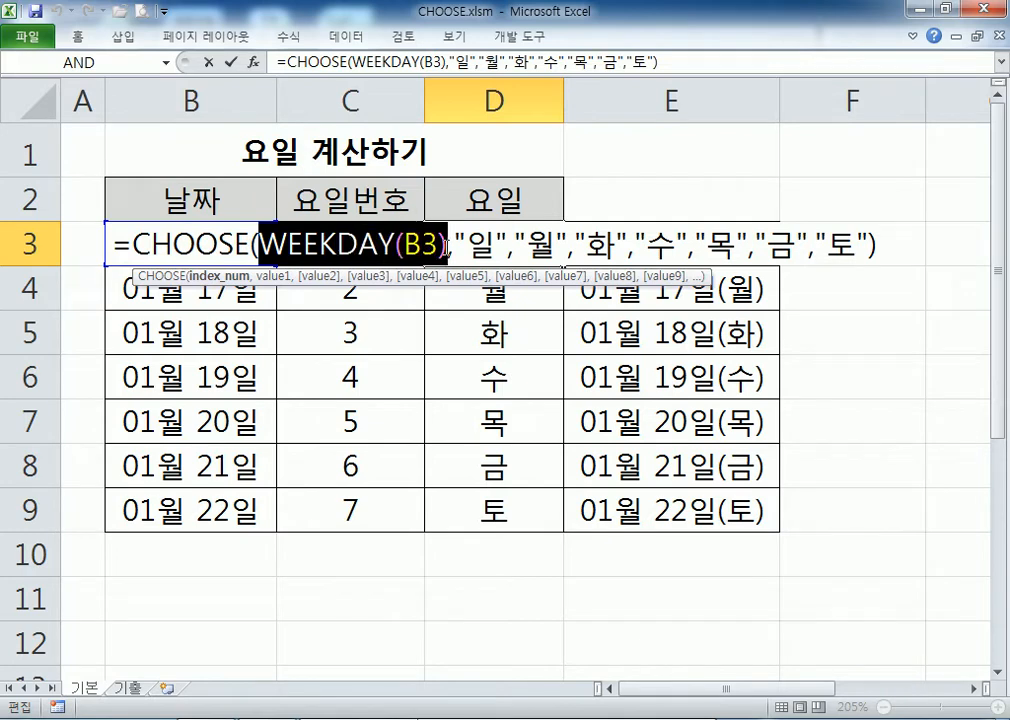
click(438, 245)
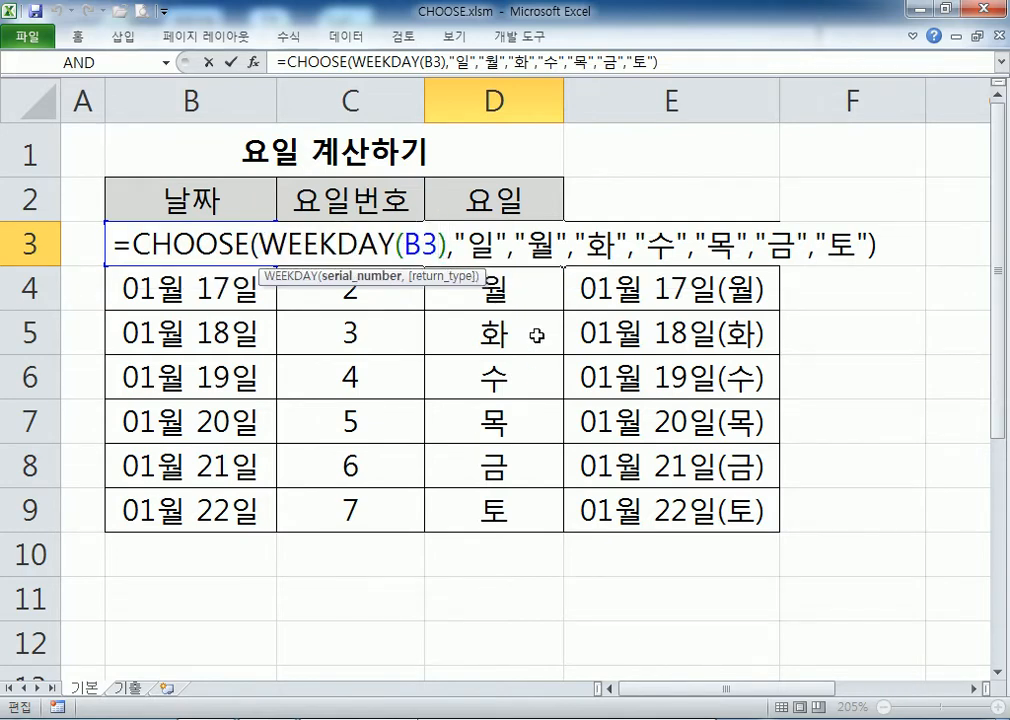
text(,1)
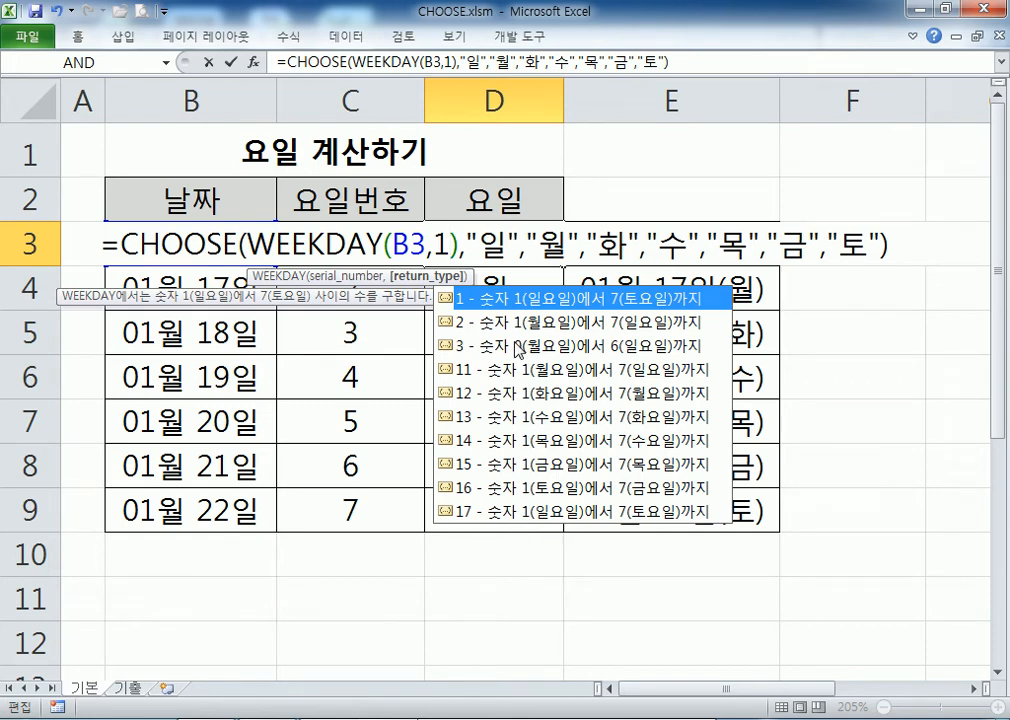
key(BackSpace)
text(2)
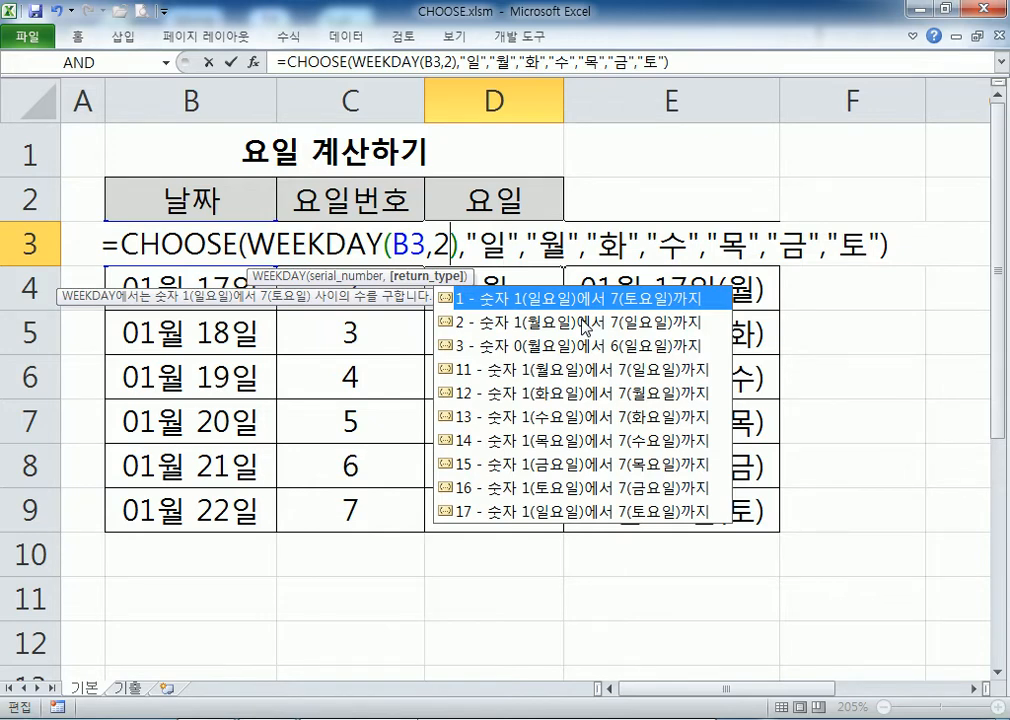
key(Escape)
key(Escape)
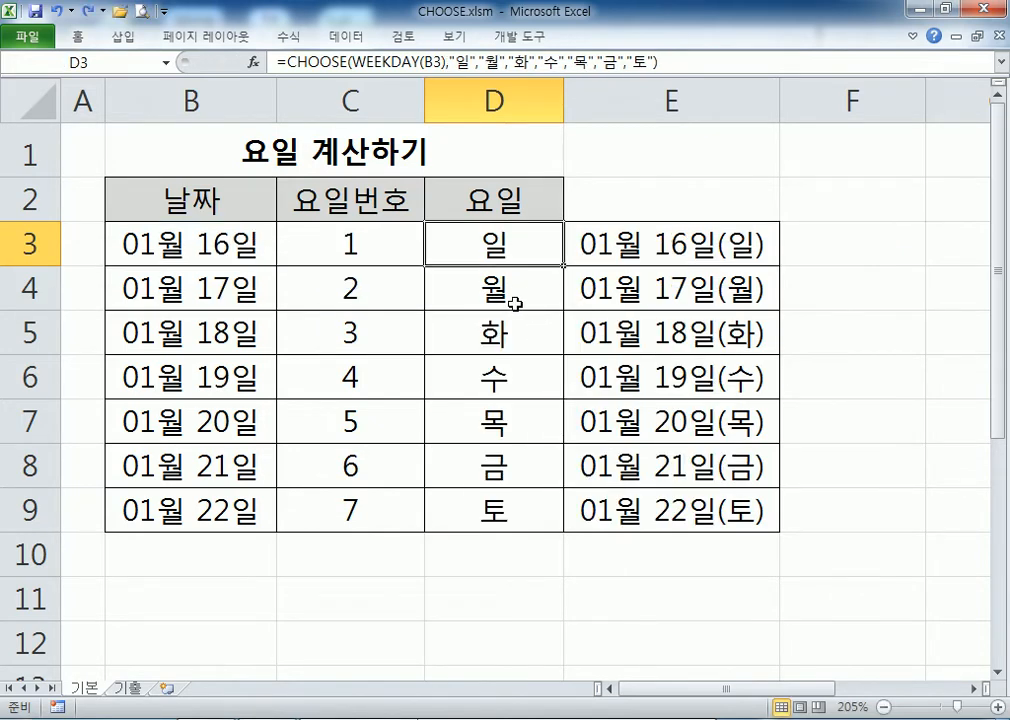
Step: Try writing a note beginning with =WEEKDAY and the arguments (날짜, 1), followed by a colon, in B11
scroll(350, 282, down, 3)
click(241, 178)
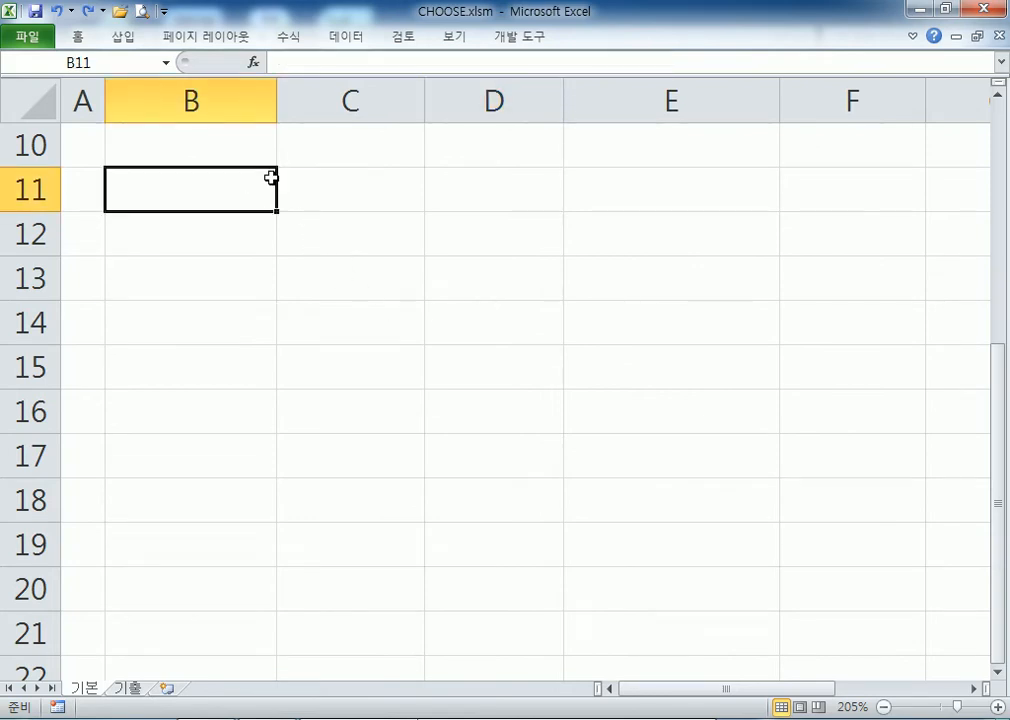
text(=ㄴㄷ)
key(BackSpace)
key(BackSpace)
key(Hangul)
text(S)
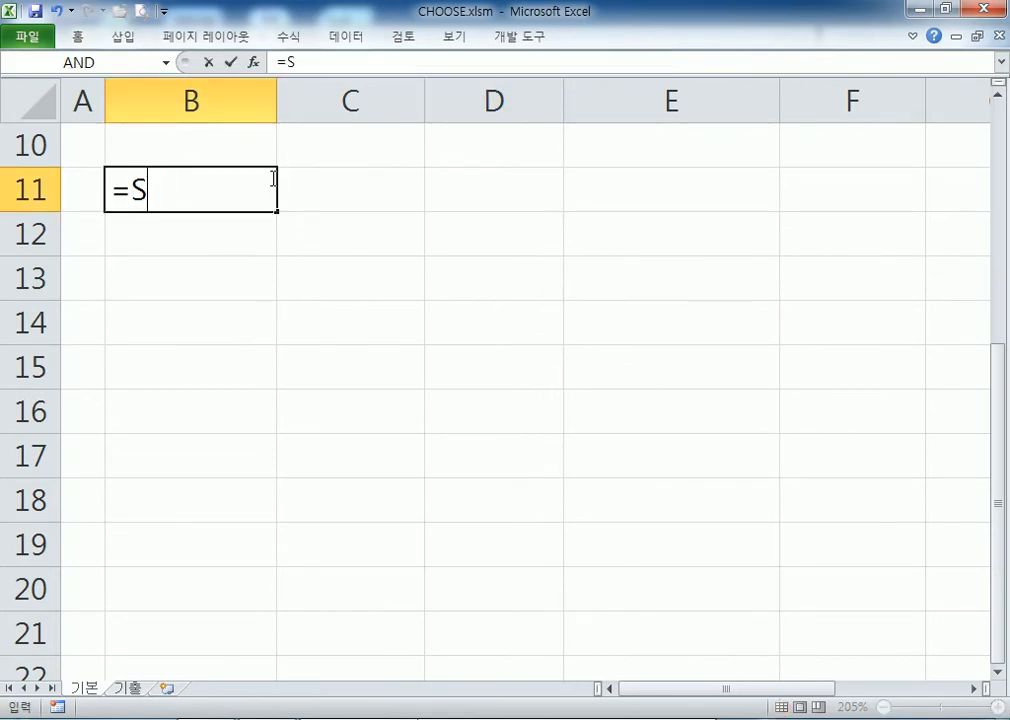
key(BackSpace)
text(WEE)
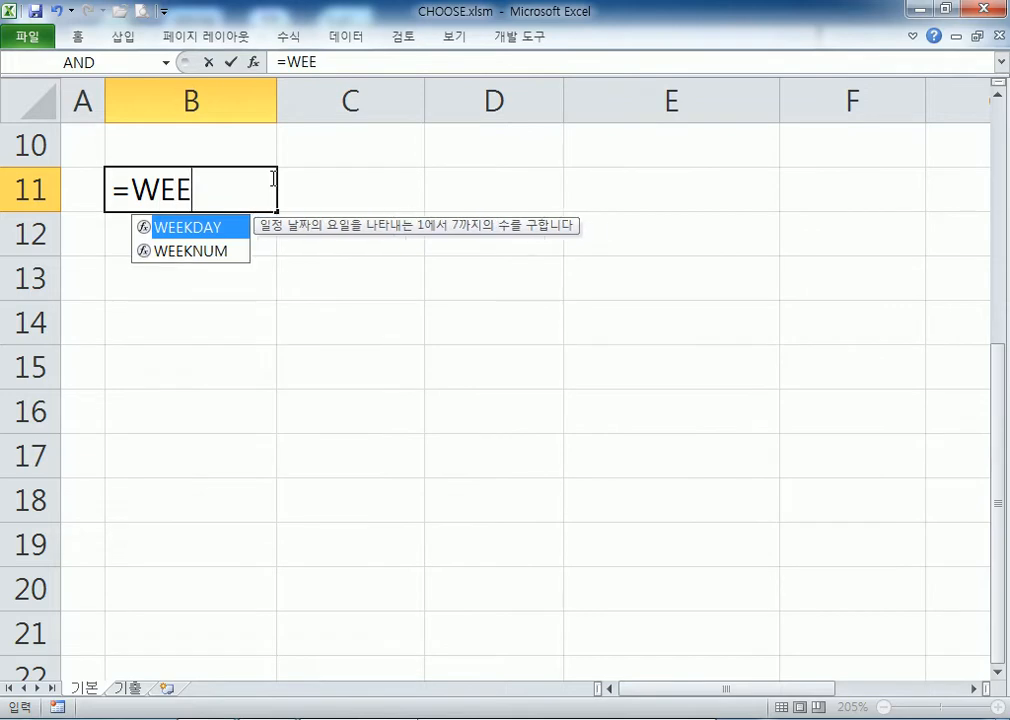
key(Tab)
text(()
key(Hangul)
text(날짜)
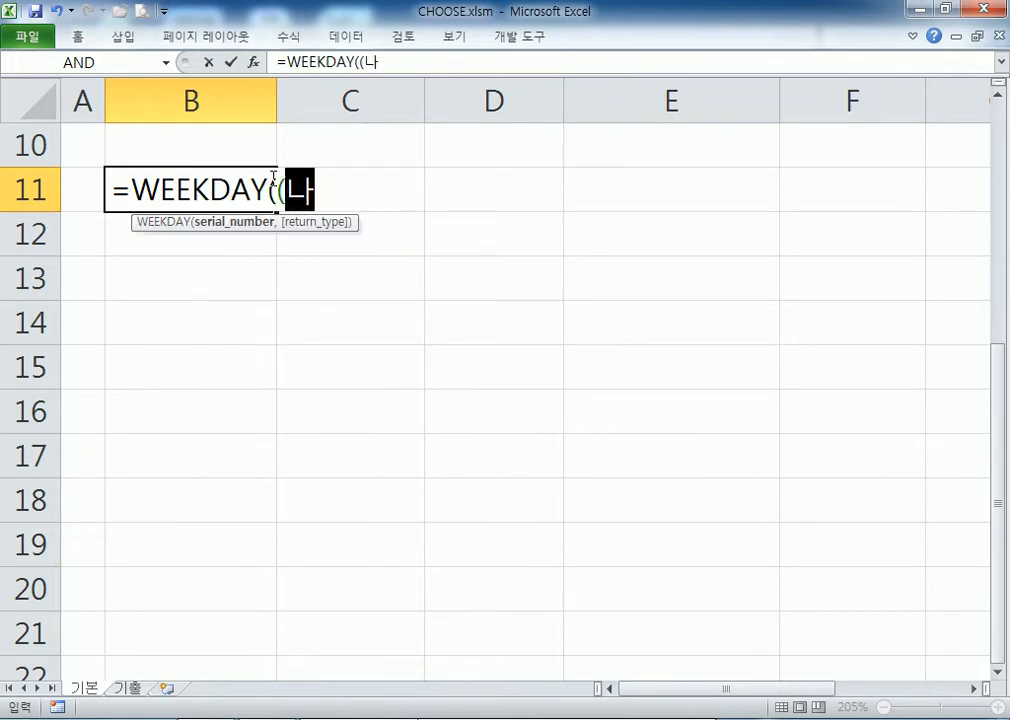
text(, 1))
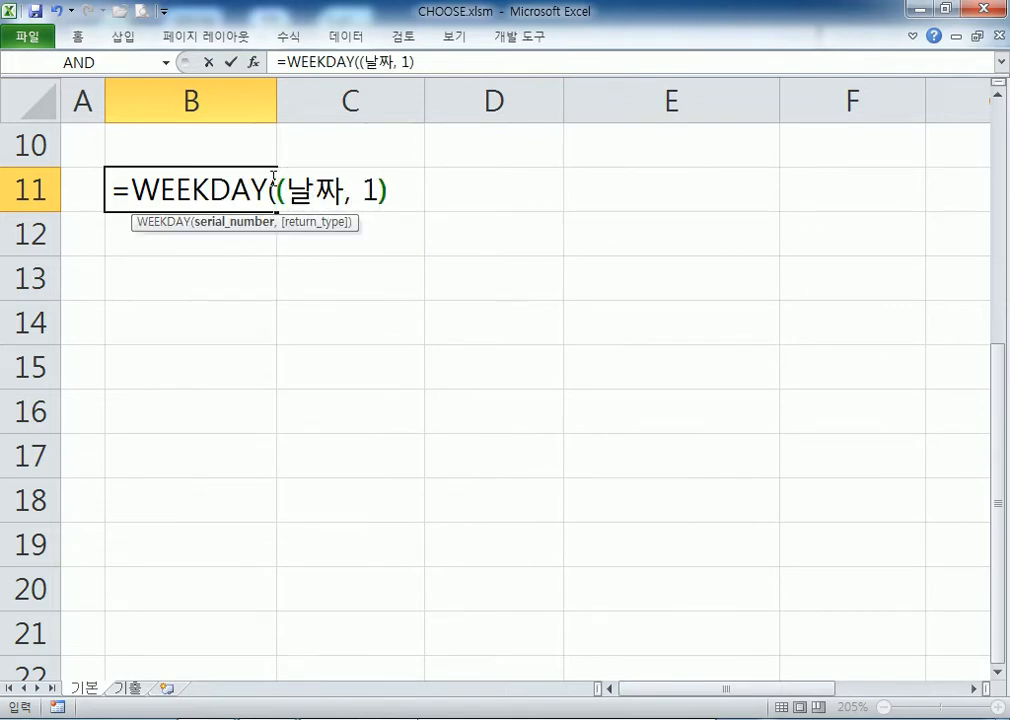
text(:)
text(: )
text(DLF)
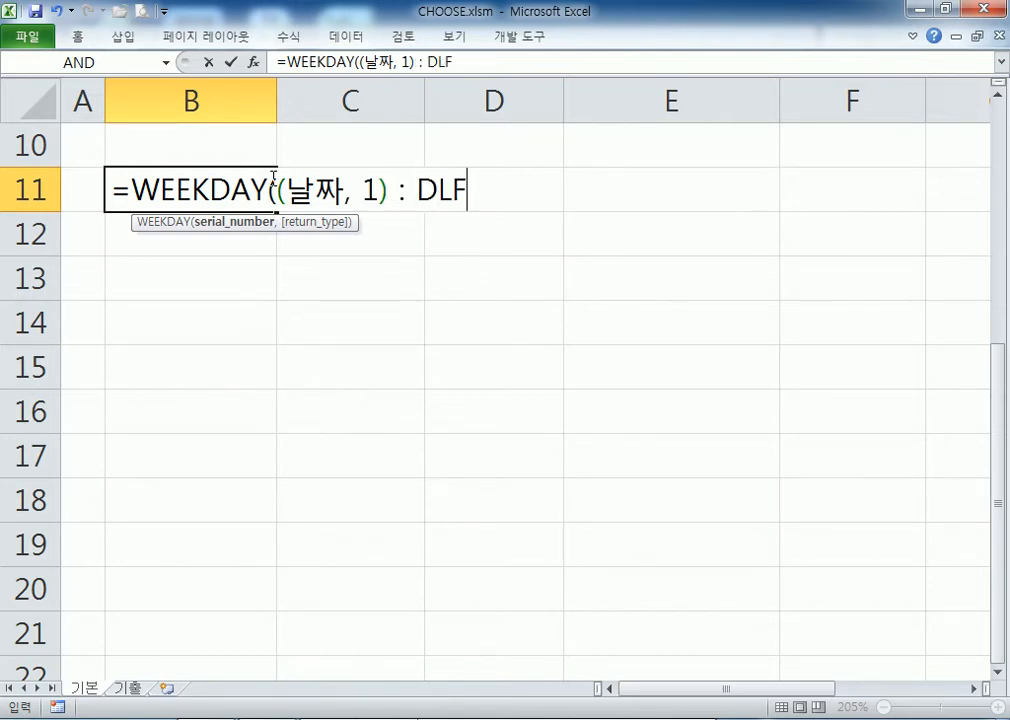
Step: Remove the extra parenthesis from the B11 entry and complete its explanation as 일=1, 월=2, ... 금=6, 토=7
click(278, 192)
key(Delete)
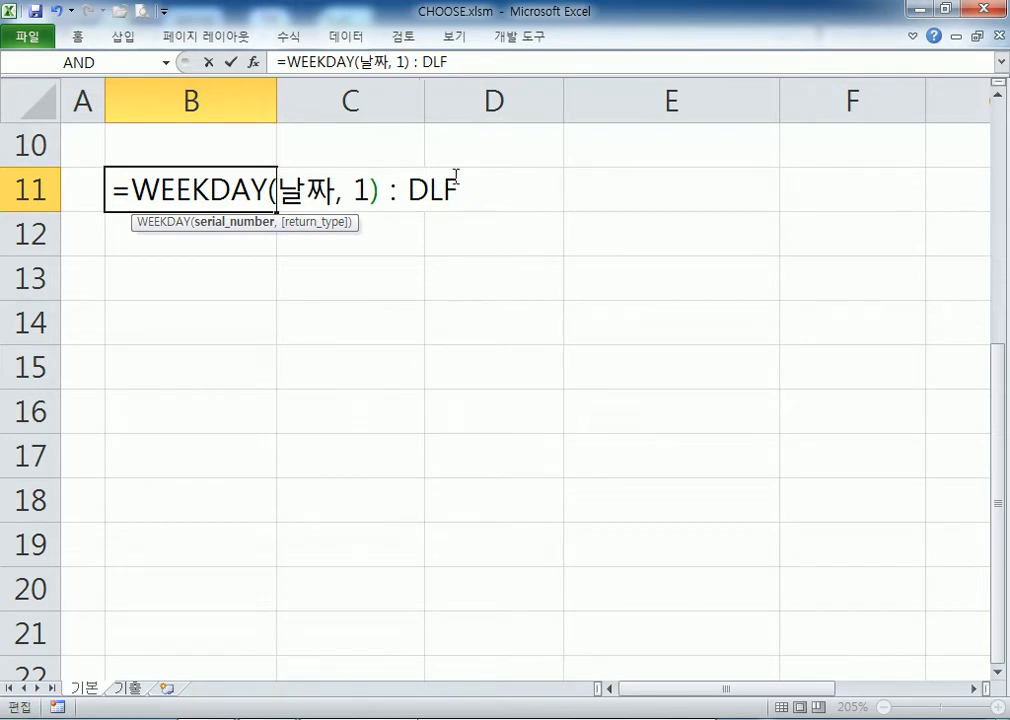
click(476, 190)
drag(417, 190, 521, 190)
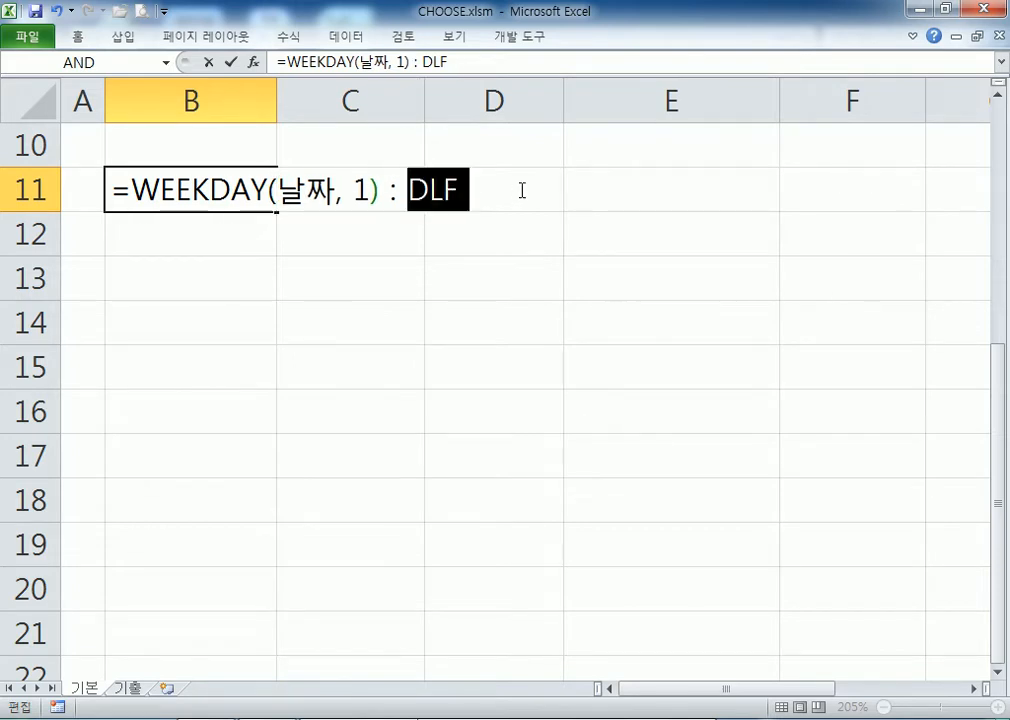
text(이ㄹ=1,)
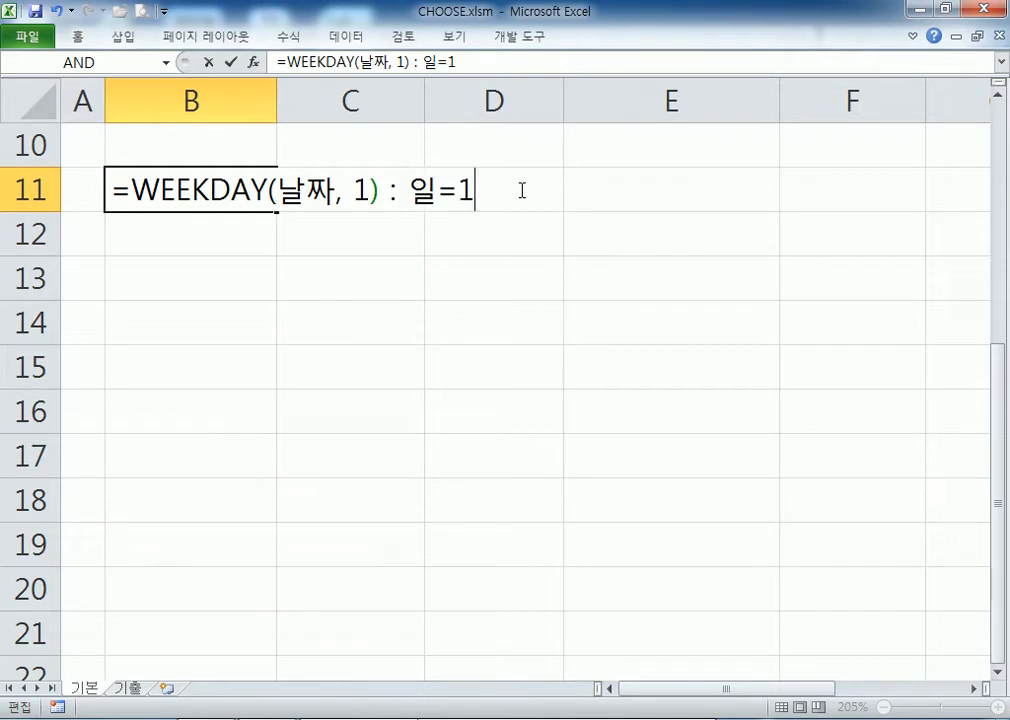
text( 우ㅠ)
key(BackSpace)
key(BackSpace)
text(우ㅓㄹ=2, ...)
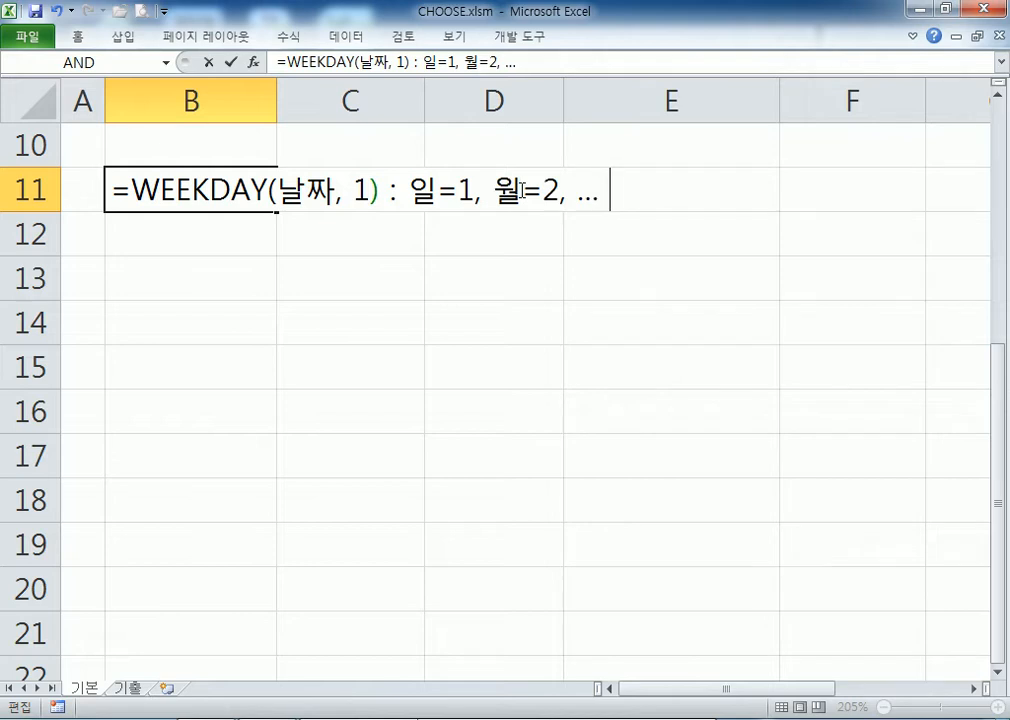
text( 금=6,)
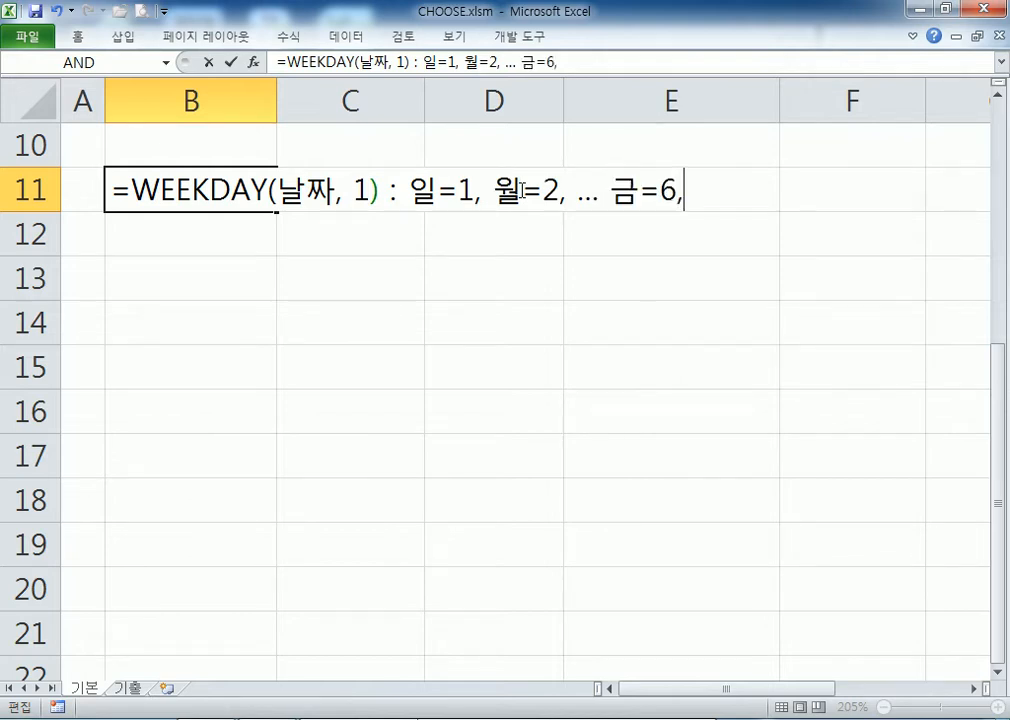
text( 토=7)
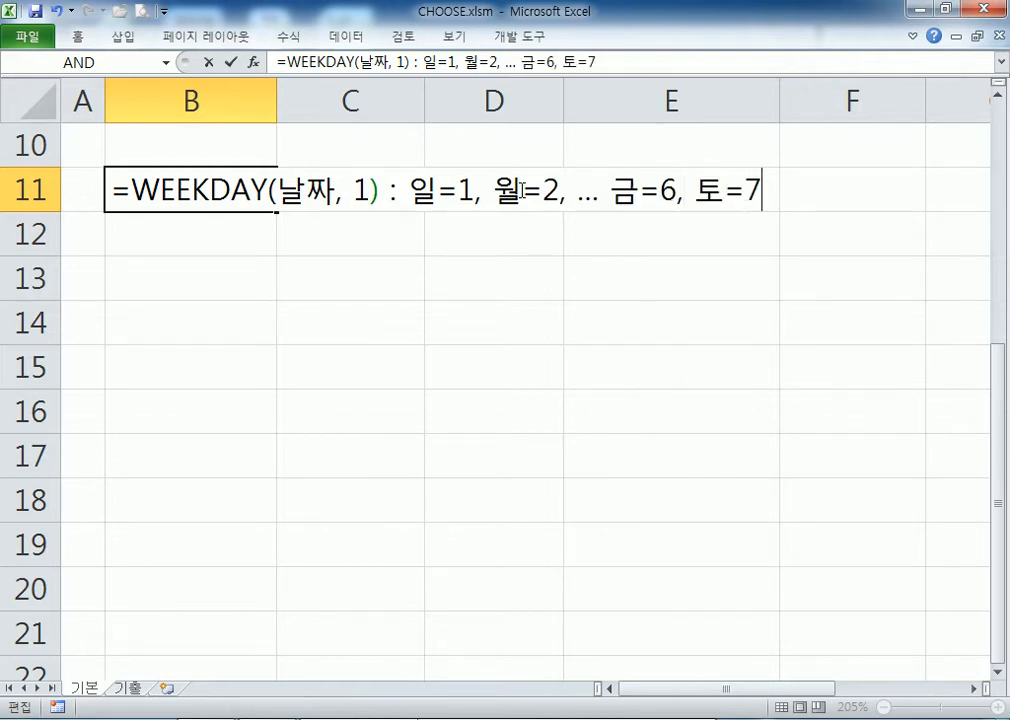
Step: Try to commit the B11 note that starts with an equals sign, and discard the whole entry
key(Return)
key(Return)
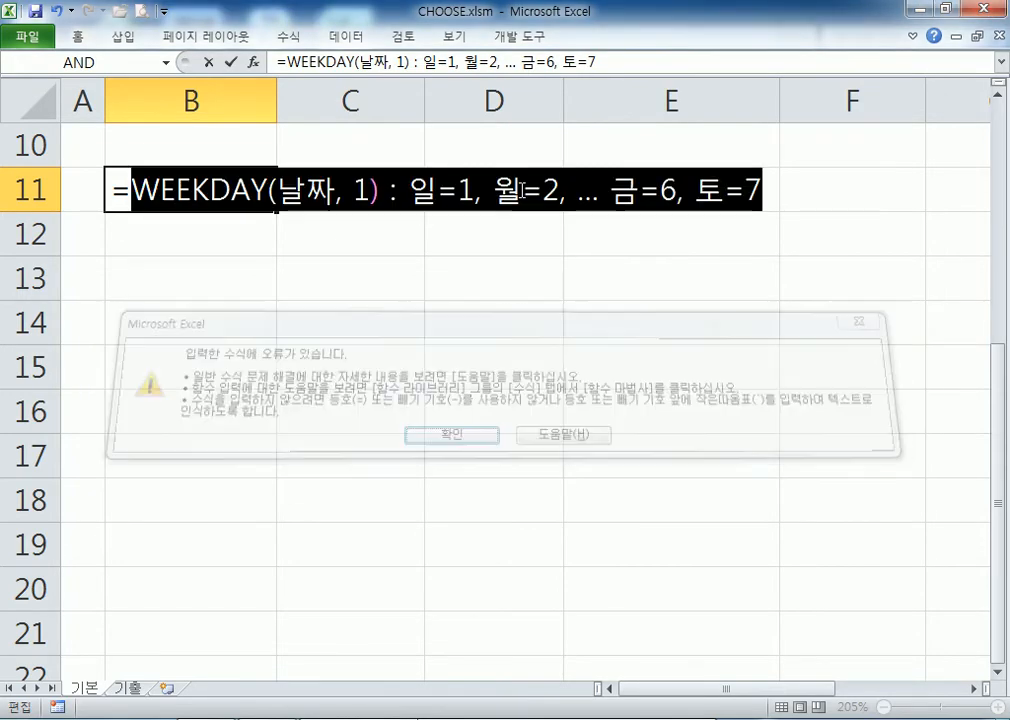
key(Left)
key(Right)
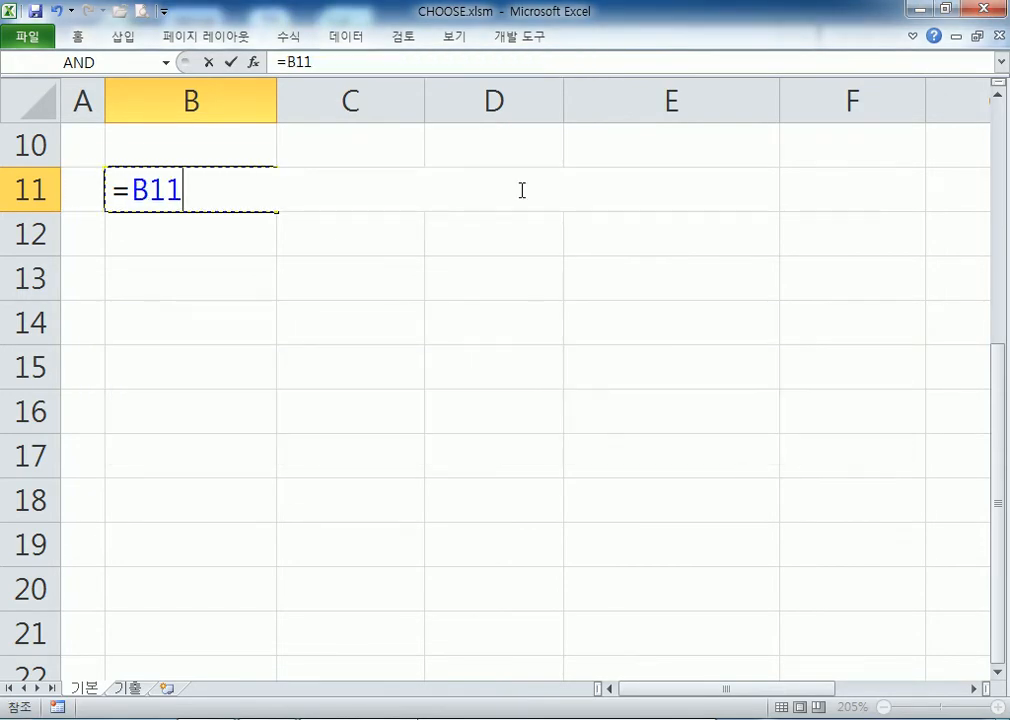
key(Escape)
key(F2)
key(Escape)
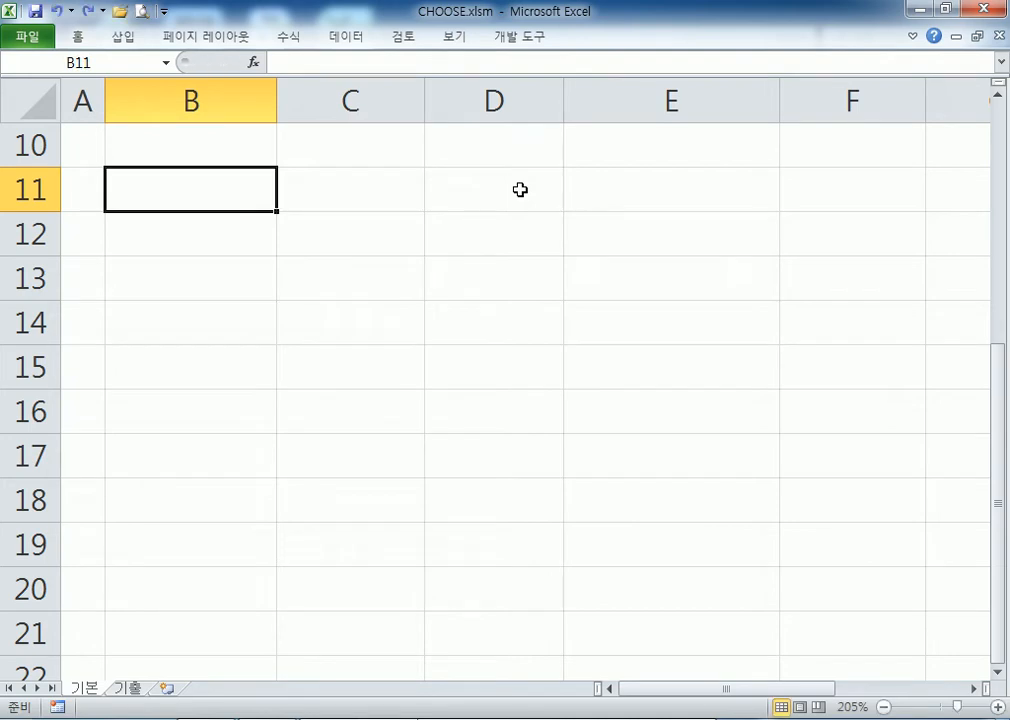
text(=)
key(BackSpace)
key(Escape)
Step: Enter WEEKDAY(날짜, 1) as plain text without an equals sign in B11
text(ㄴㄷ)
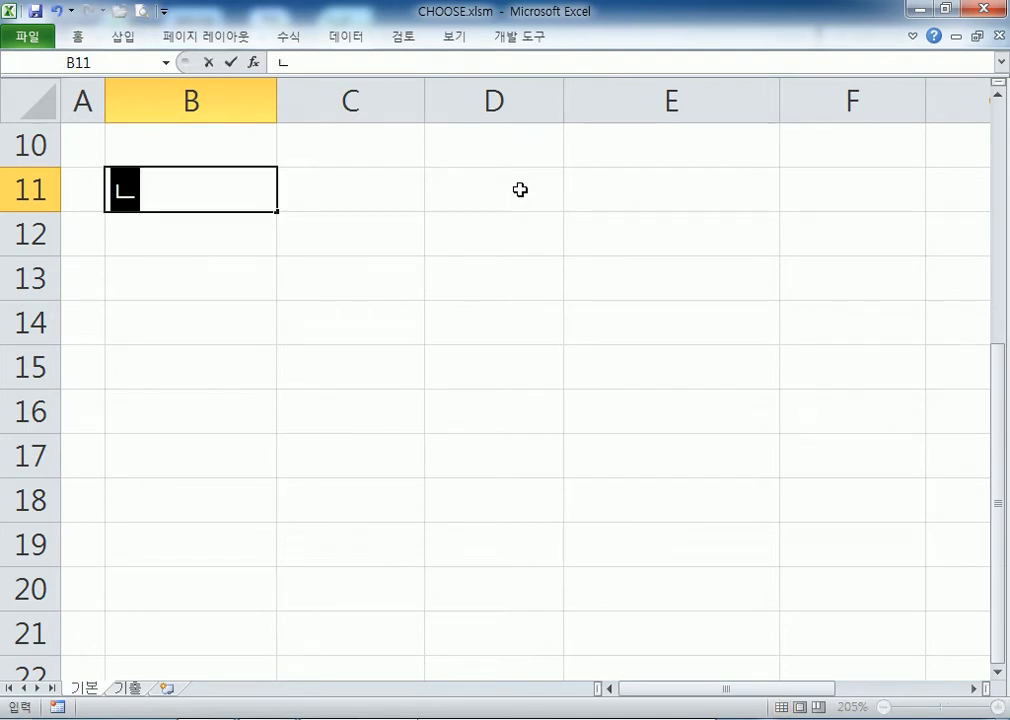
key(BackSpace)
key(BackSpace)
key(Hangul)
text(SE)
key(BackSpace)
key(BackSpace)
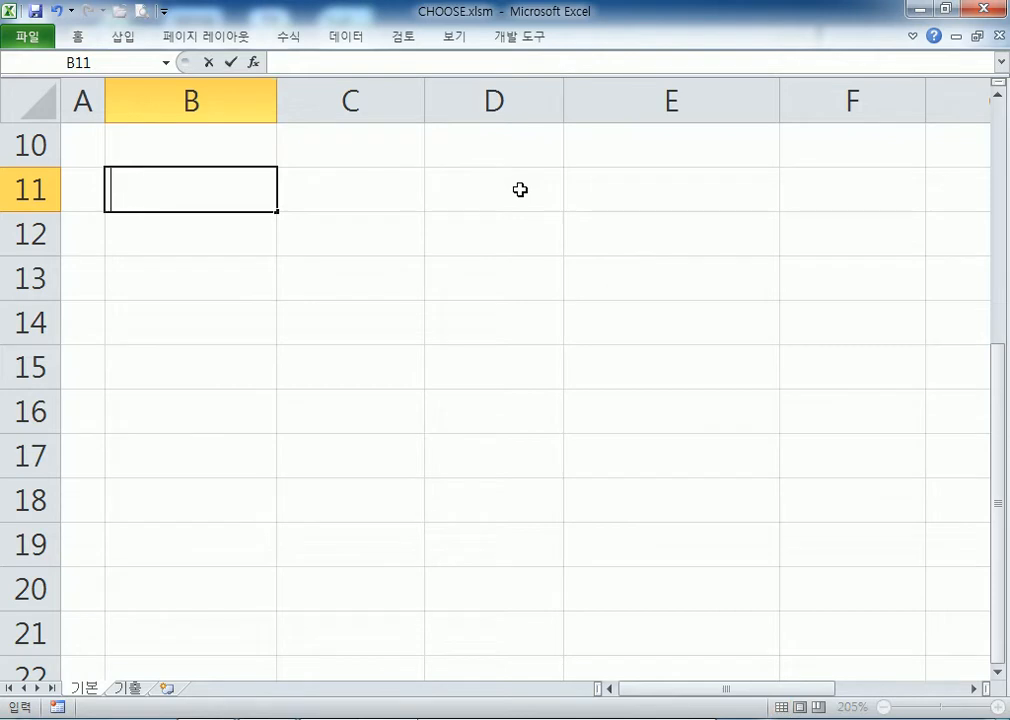
text(WEEKDAY(SKF)
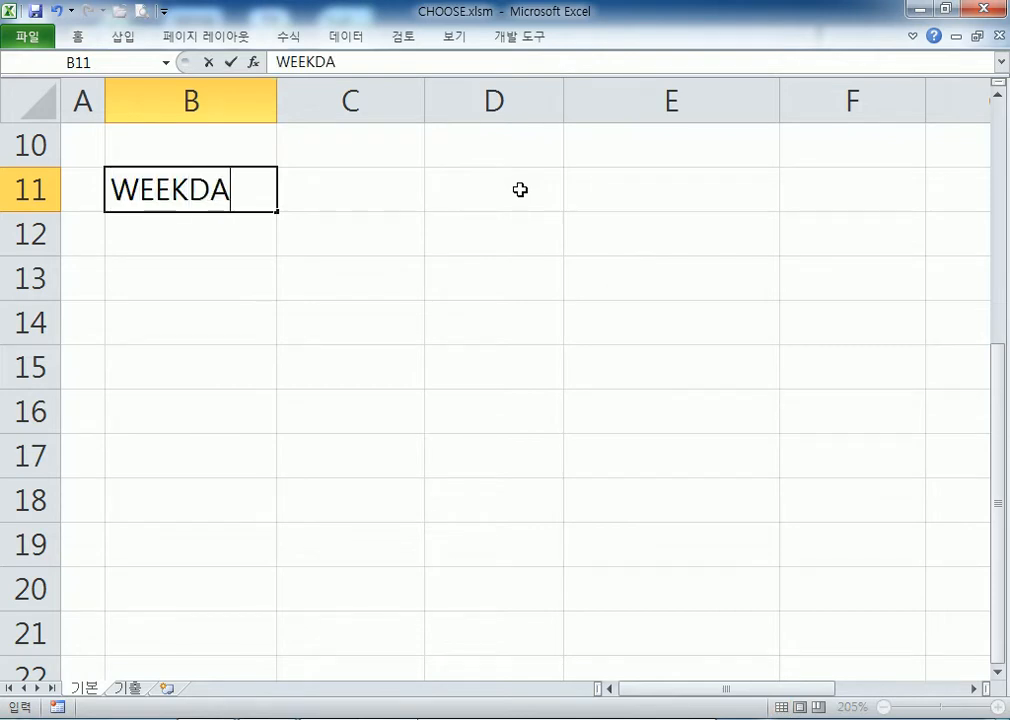
key(BackSpace)
key(BackSpace)
key(BackSpace)
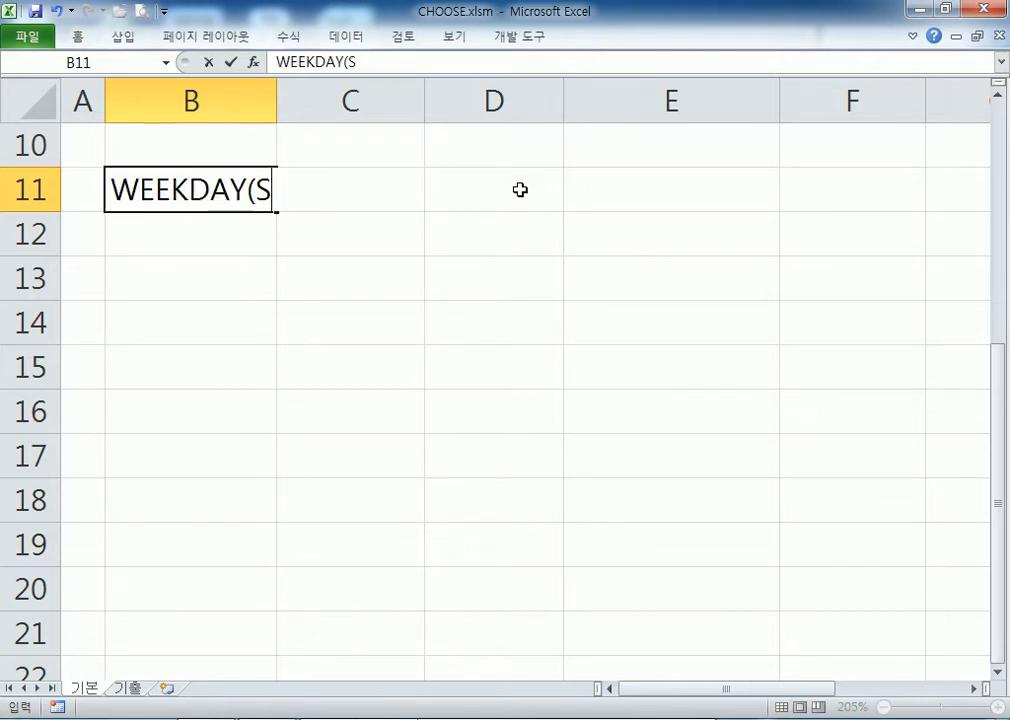
key(Hangul)
text(날짜, 1))
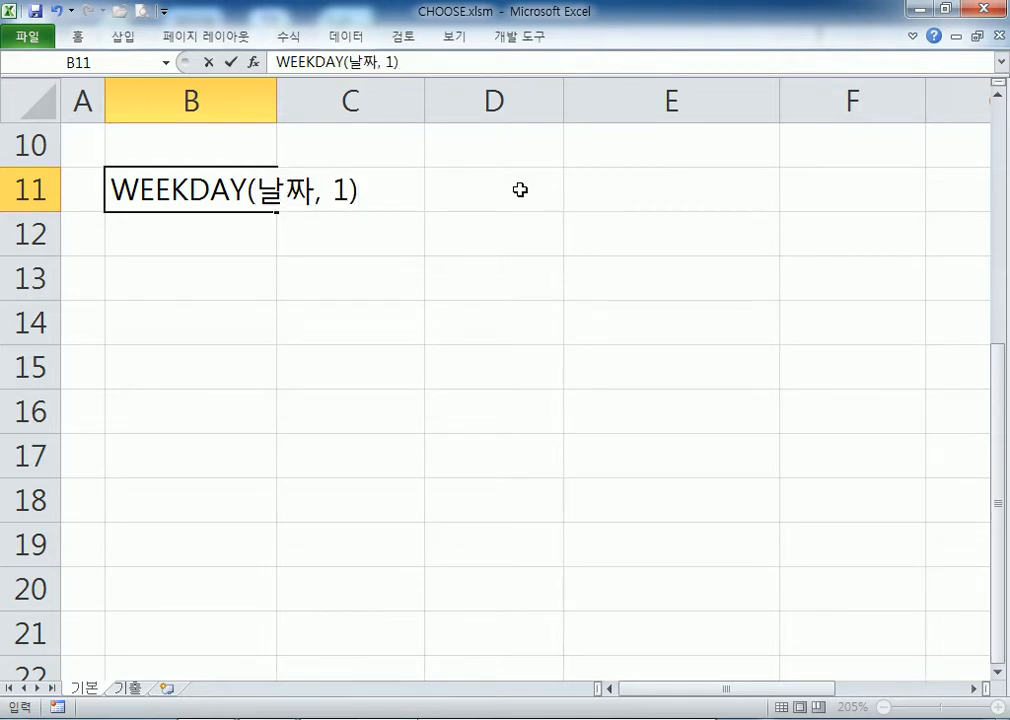
Step: Enter the return type 1 explanation 일=1, 월=2, ... 금=6, 토=7 in D11
key(Tab)
key(Tab)
text(일)
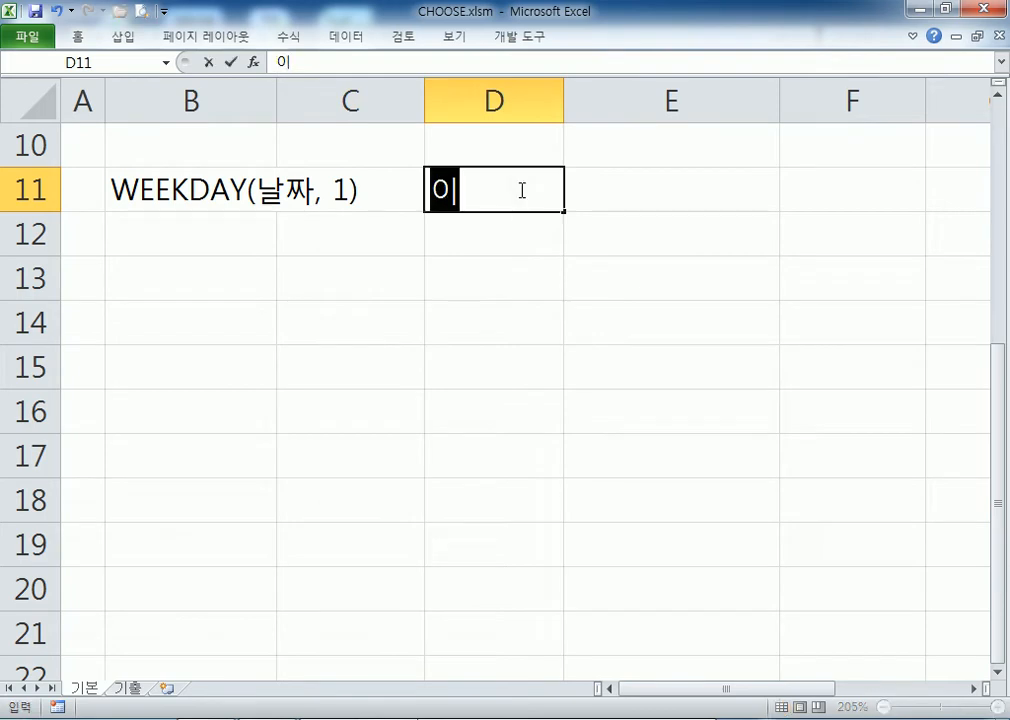
text(=1, 월=2,)
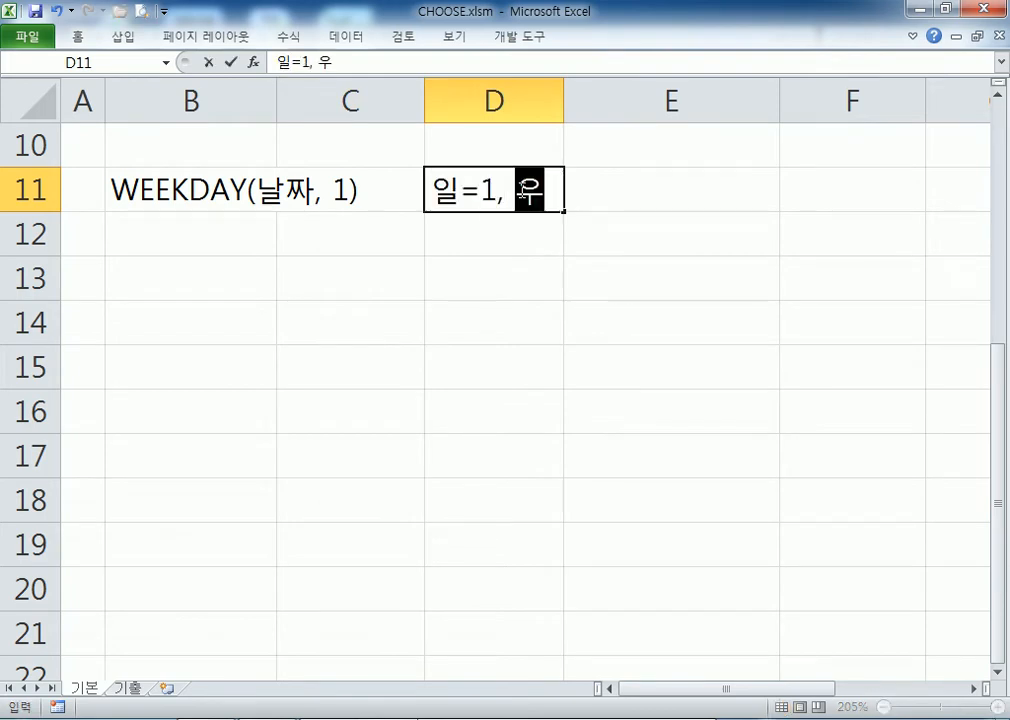
text( ... )
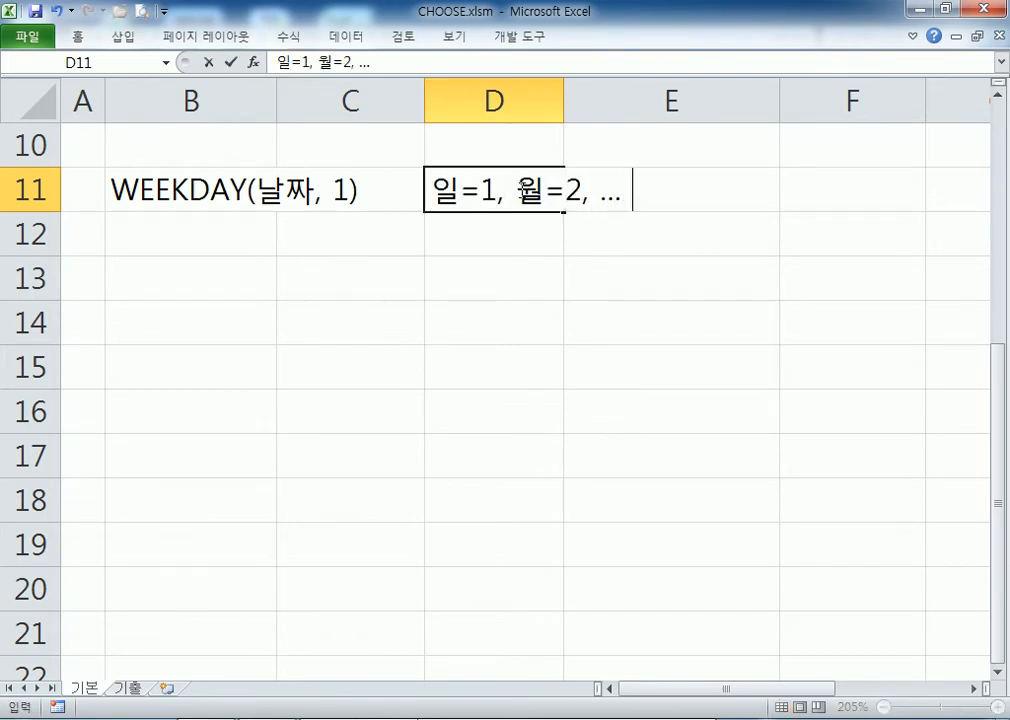
text(금=)
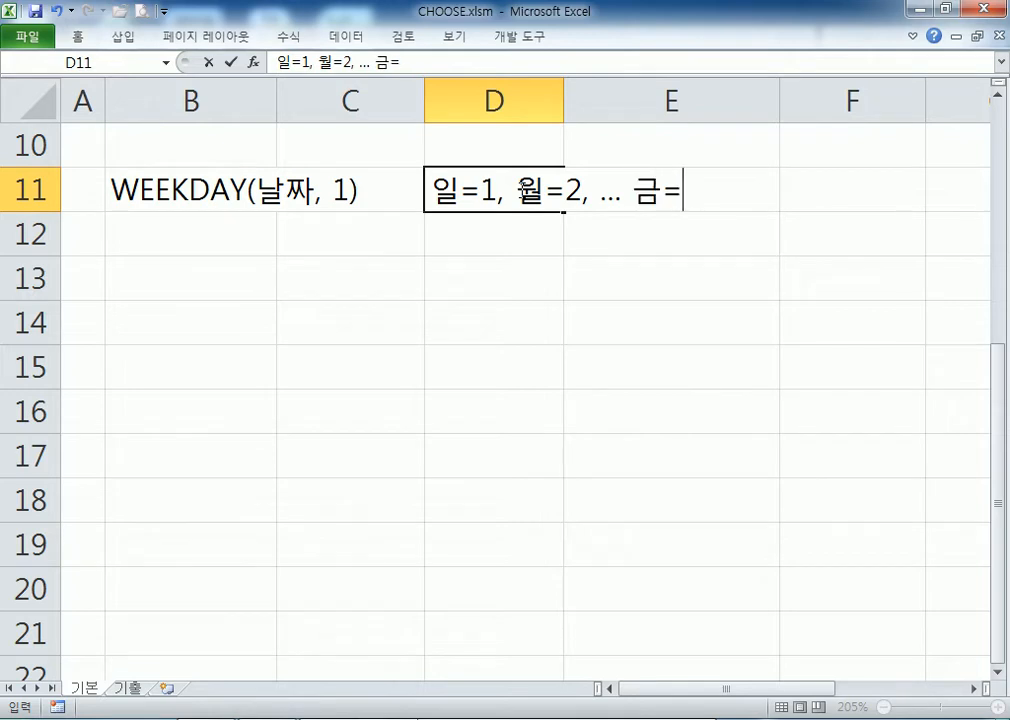
text(6, 토)
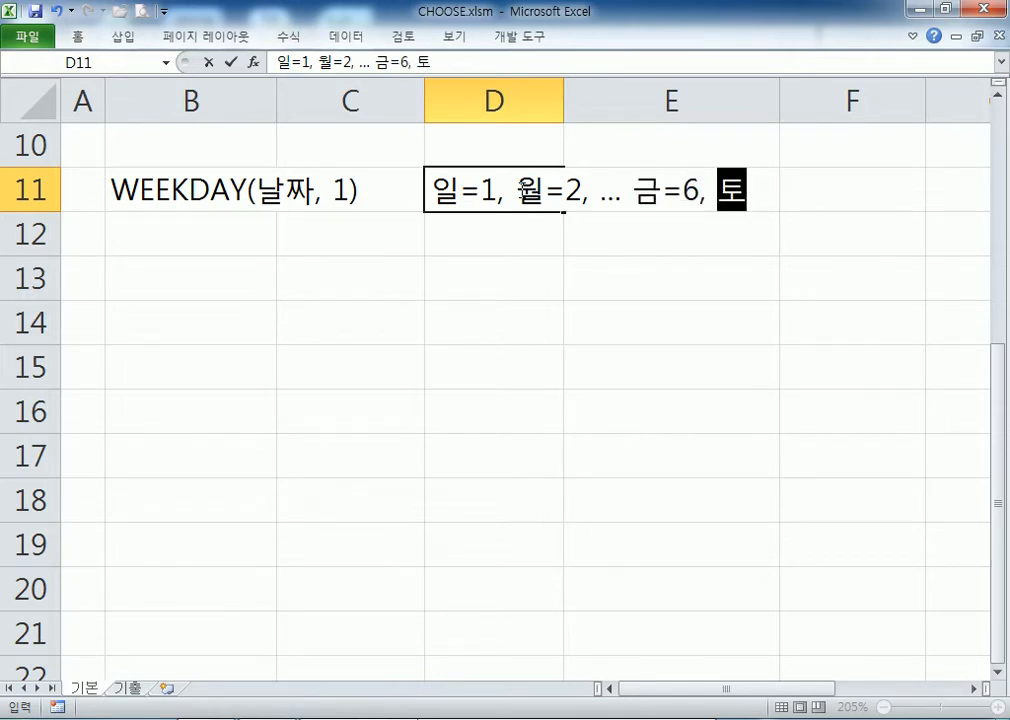
text(=7)
key(Return)
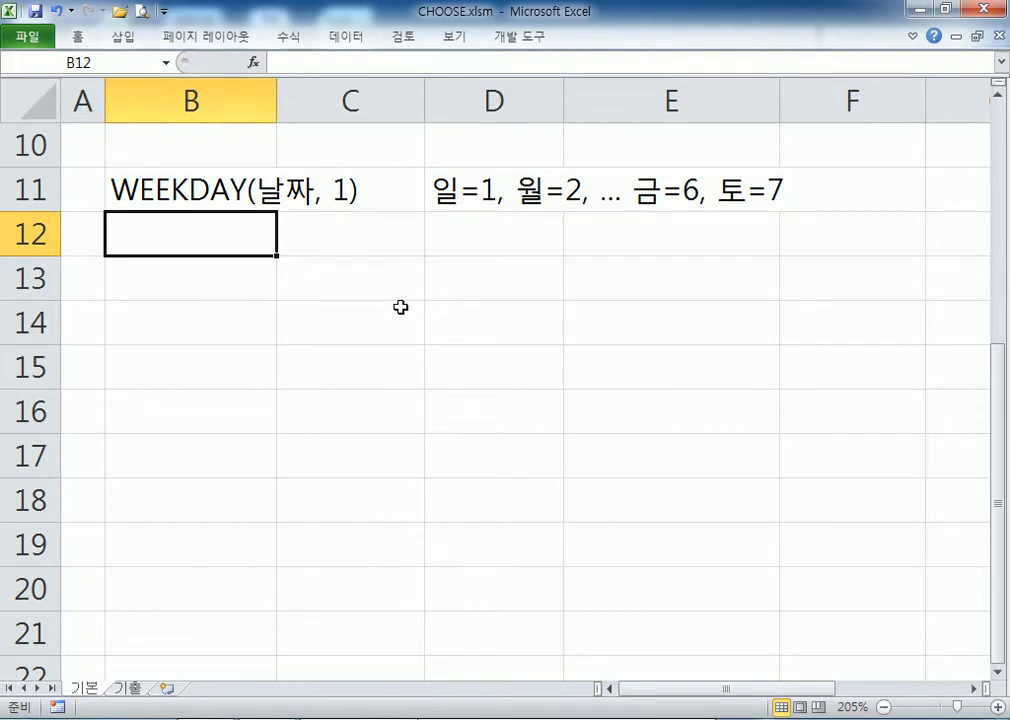
Step: Reuse the B11 text in B12 and change its return type so it reads WEEKDAY(날짜, 2)
text(W)
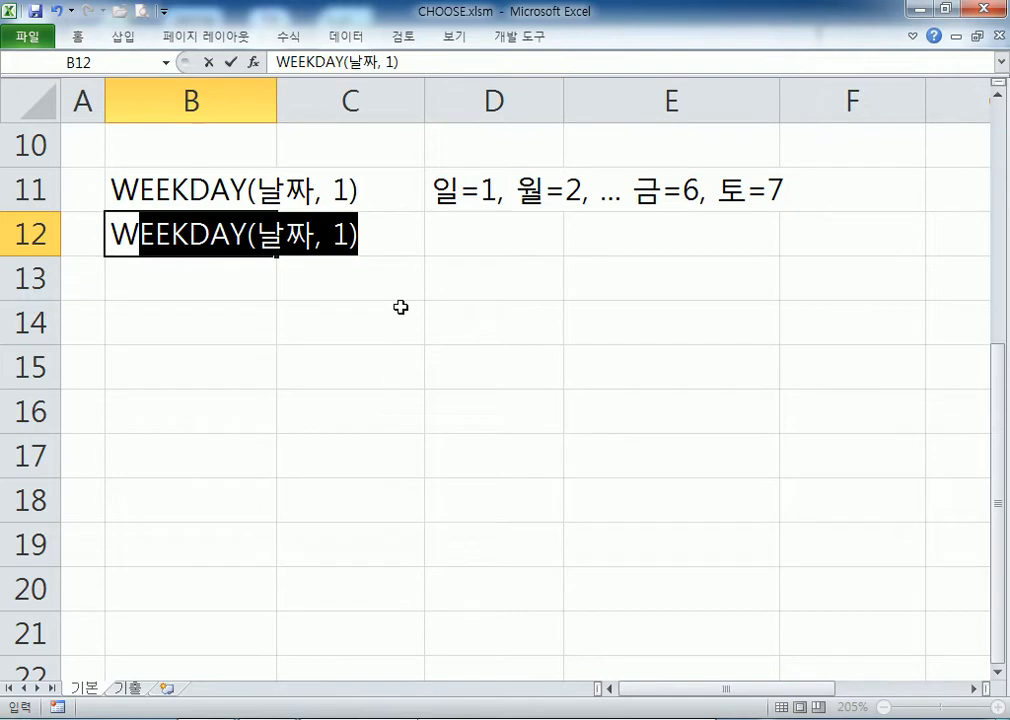
key(F2)
key(Left)
key(Left)
text(2)
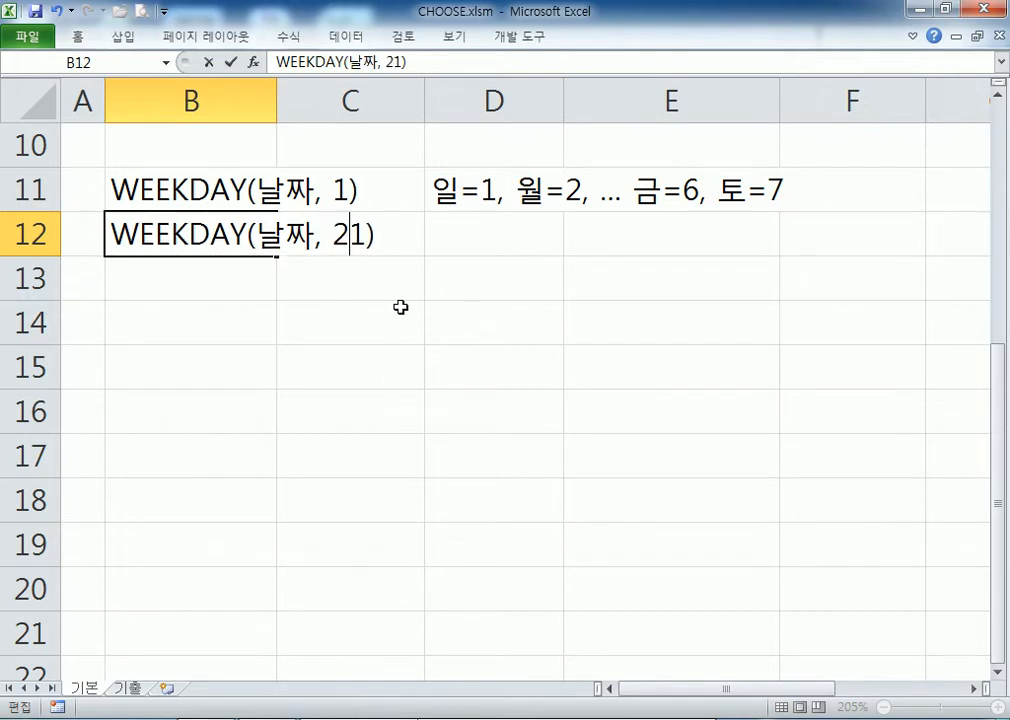
key(Delete)
Step: Enter the return type 2 explanation 월=1, 화=2, ... 토=6, 일=7 in D12
key(Tab)
key(Tab)
text(DNJ)
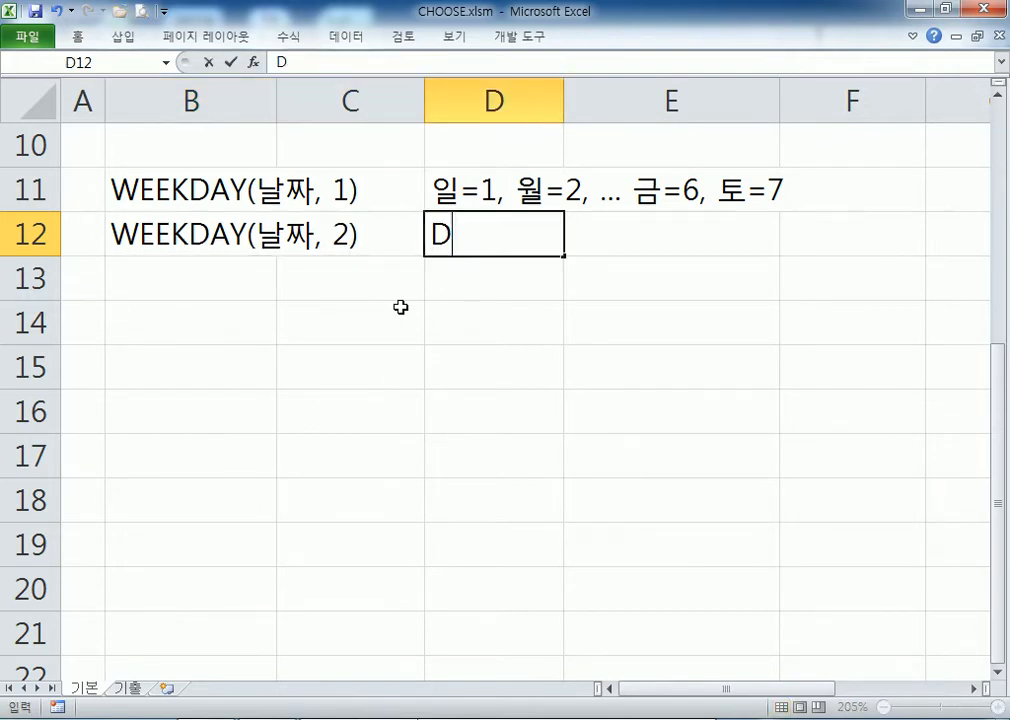
key(BackSpace)
key(BackSpace)
key(BackSpace)
key(Hangul)
text(우월=1,)
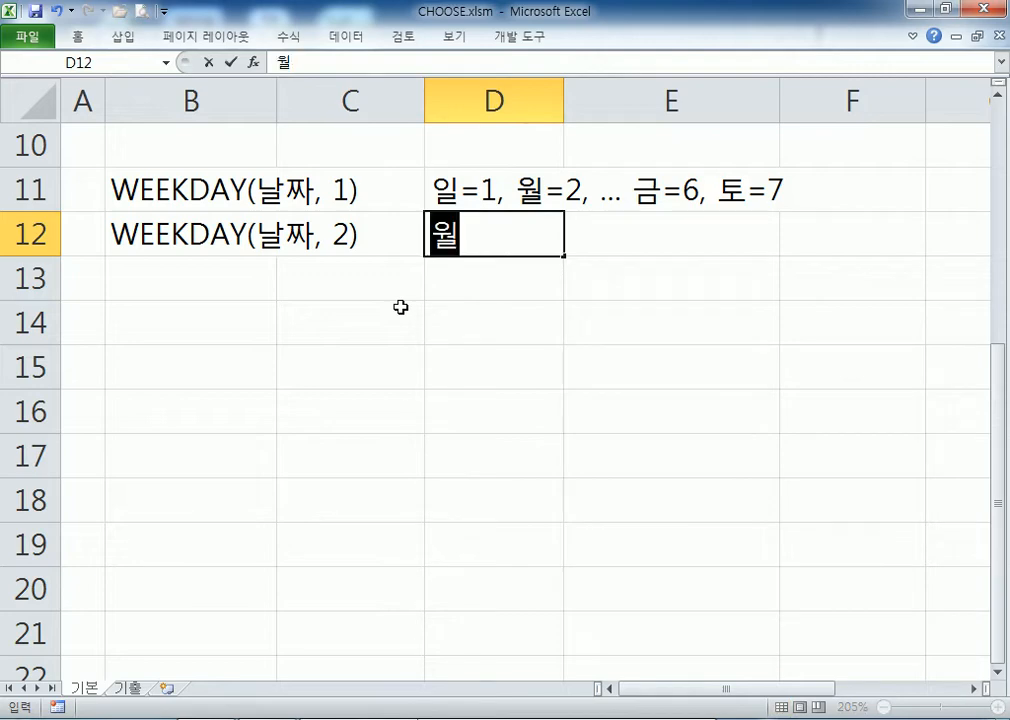
text( 화=2)
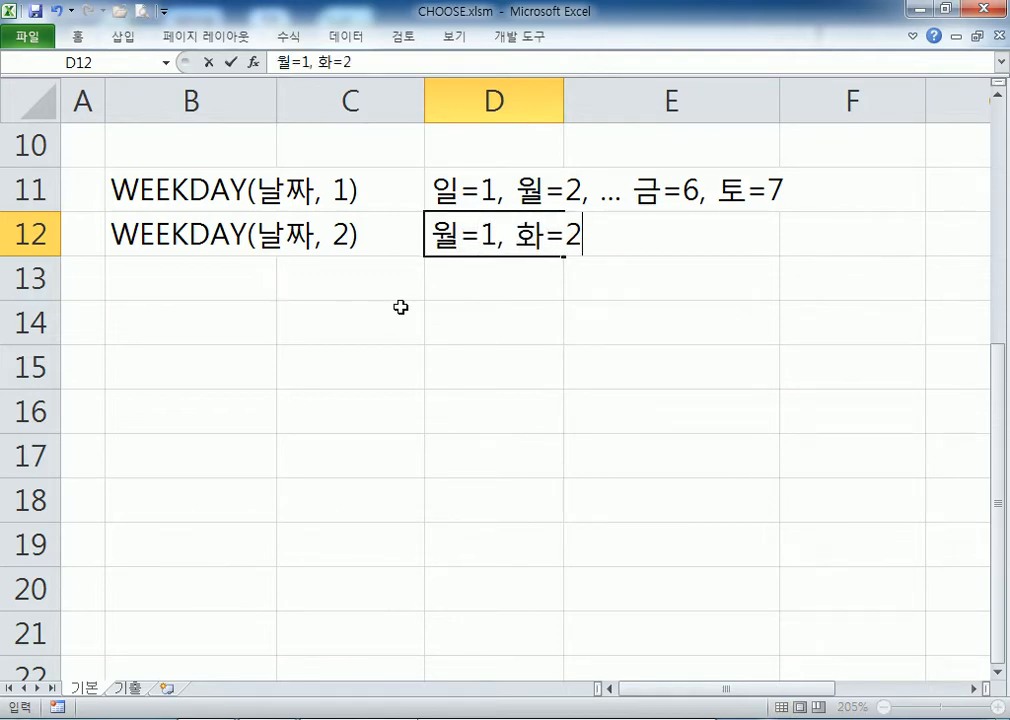
text(, ... 토=6)
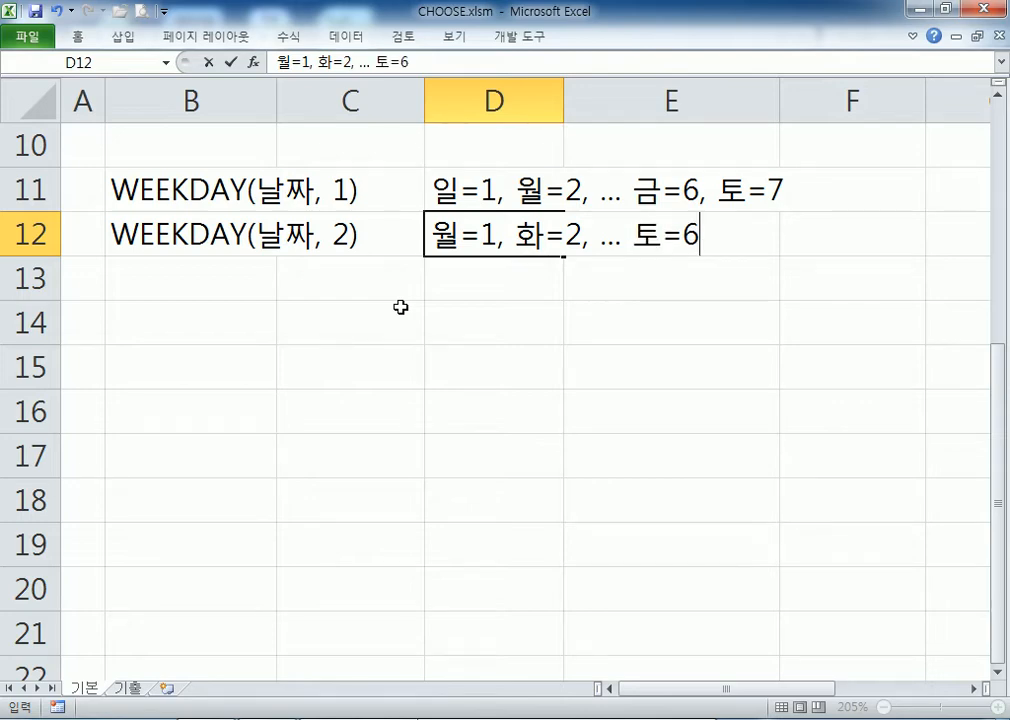
text(, 일=7)
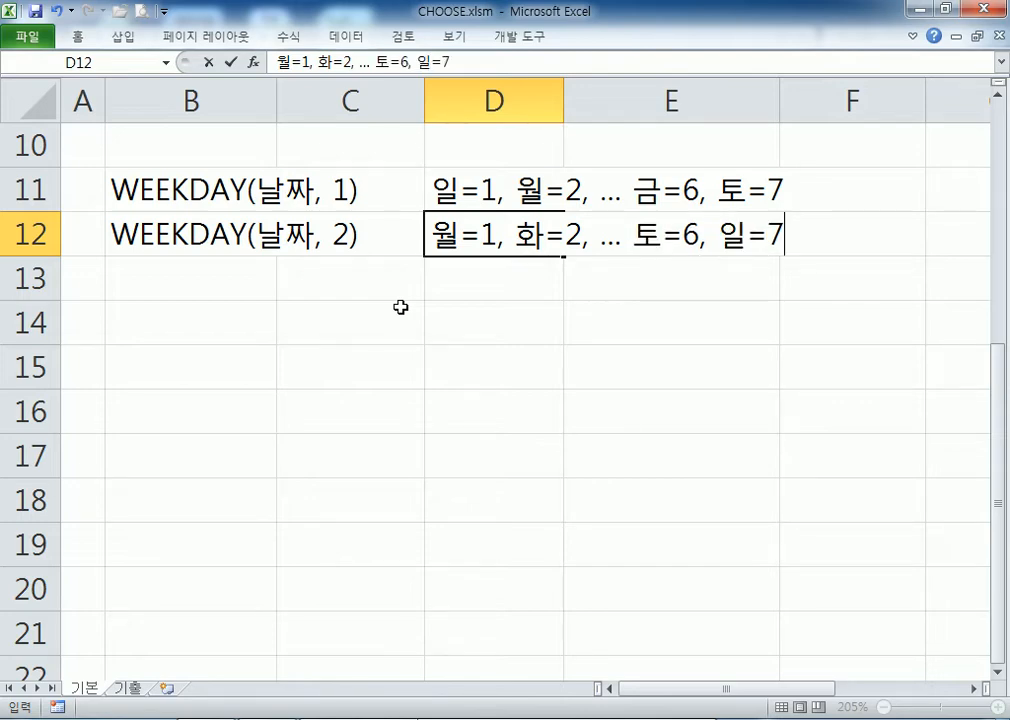
key(Return)
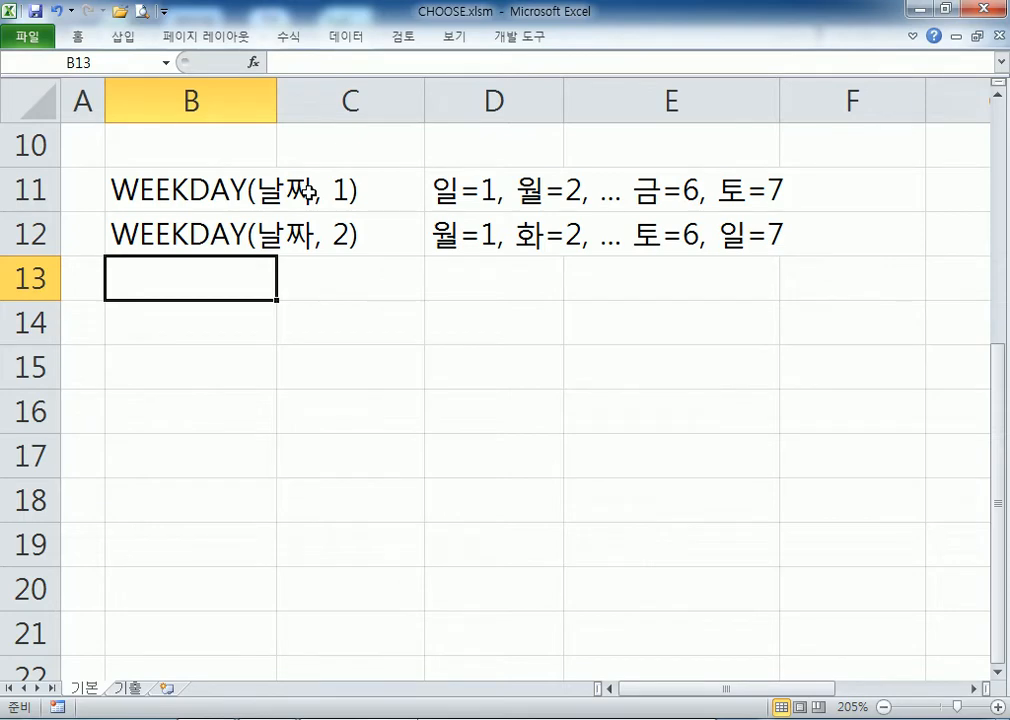
Step: Copy the B12 text into B13 and change its return type so it reads WEEKDAY(날짜, 3)
click(192, 236)
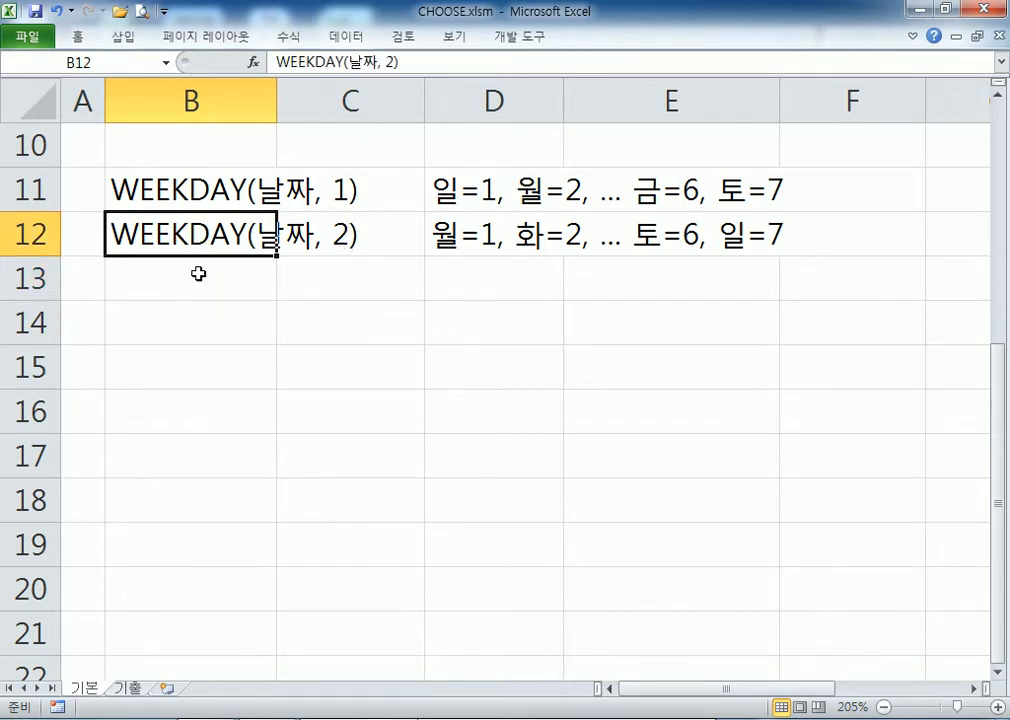
key(ctrl+c)
click(204, 273)
key(Return)
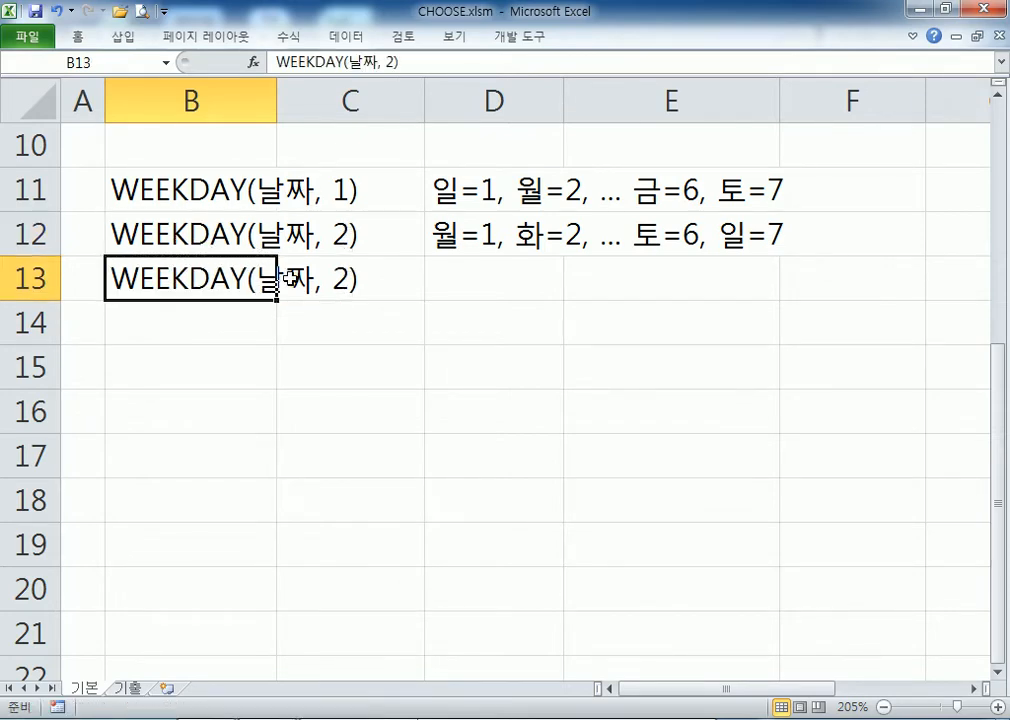
double_click(345, 278)
key(BackSpace)
text(3)
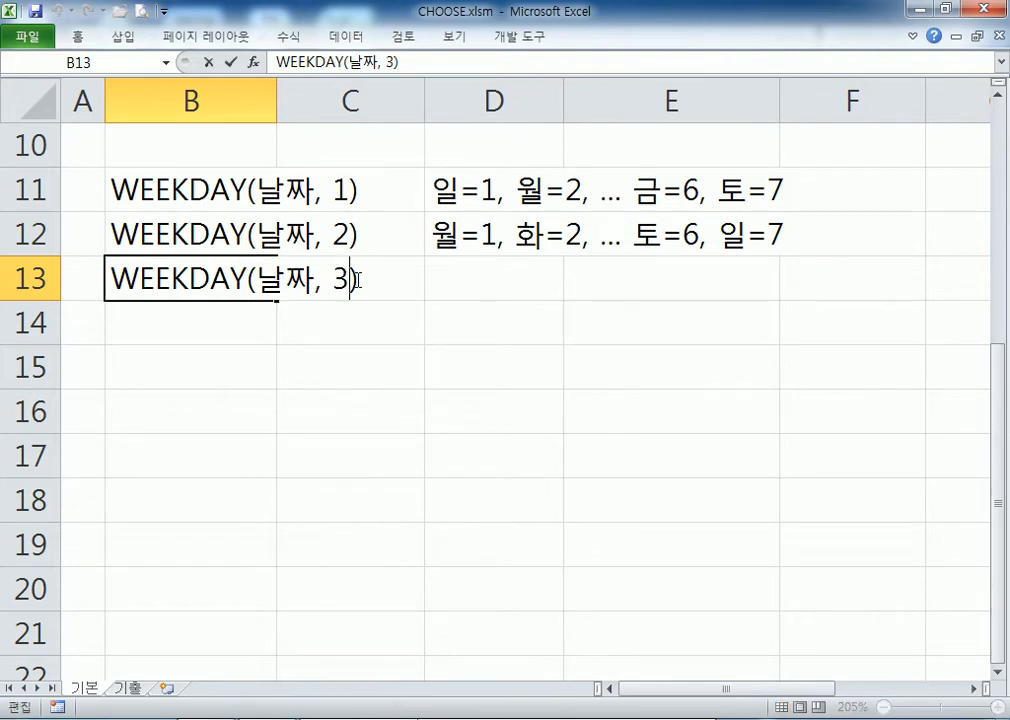
click(357, 280)
Step: Enter the return type 3 explanation 월=0, 화=1, ... 토=5, 일=6 in D13
click(498, 280)
text(워)
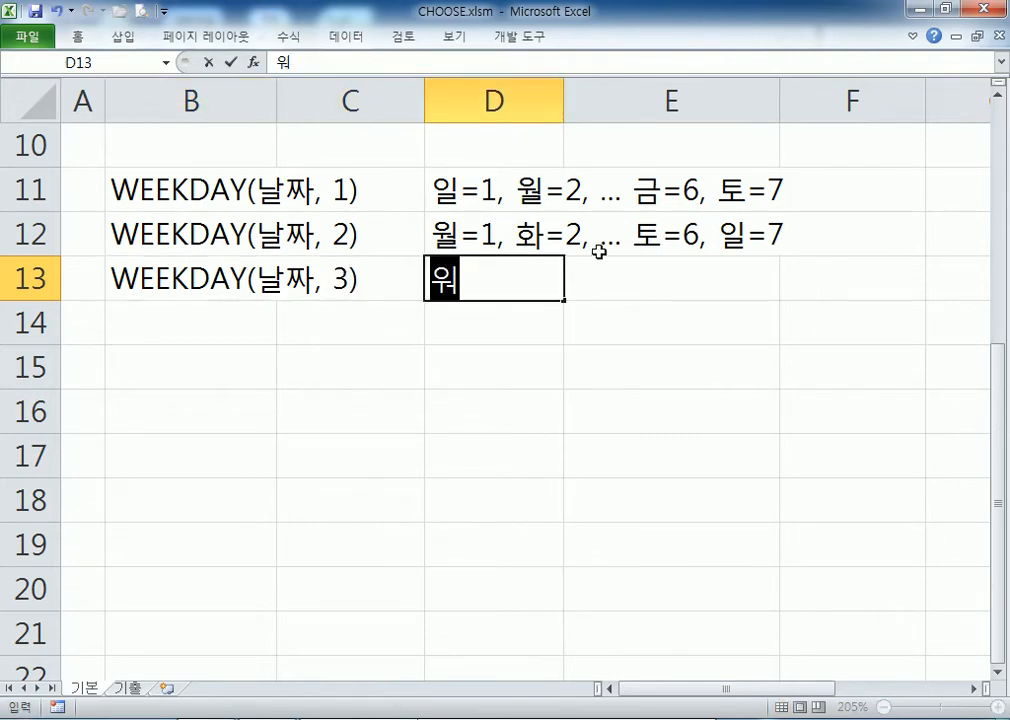
text(ㄹ=0,)
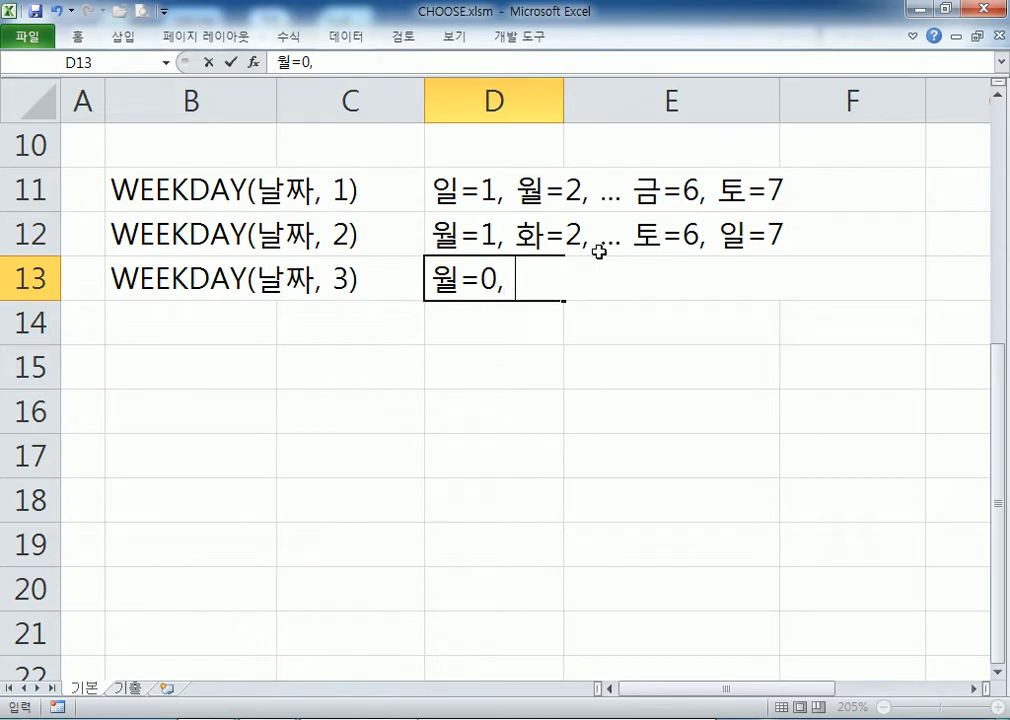
text( 화=1, .)
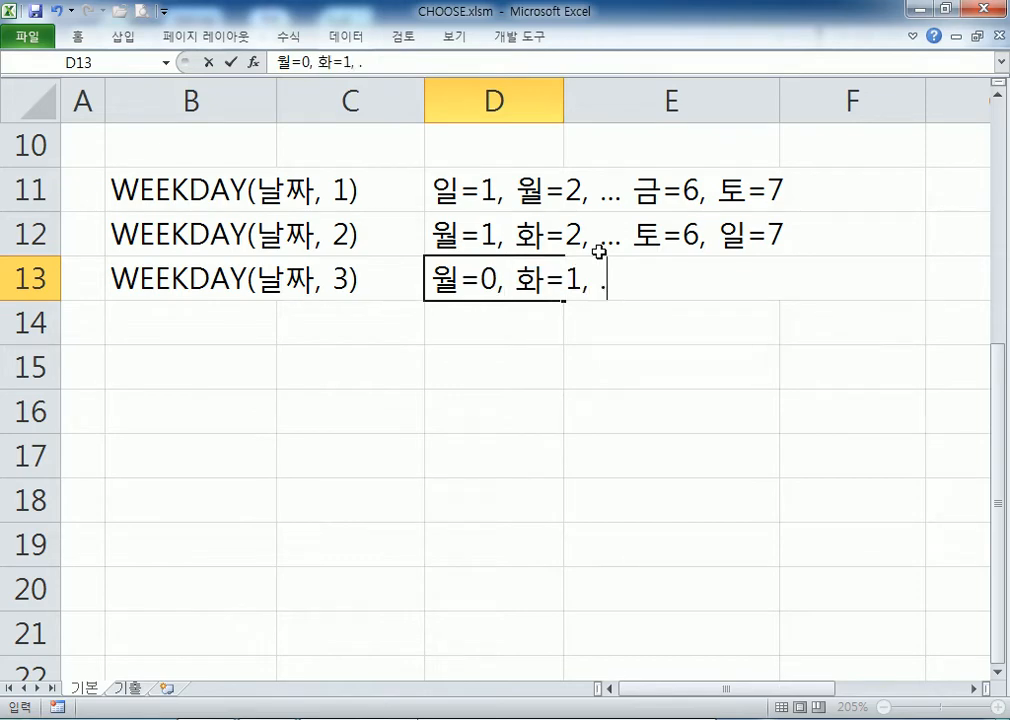
text(.. 토=5,)
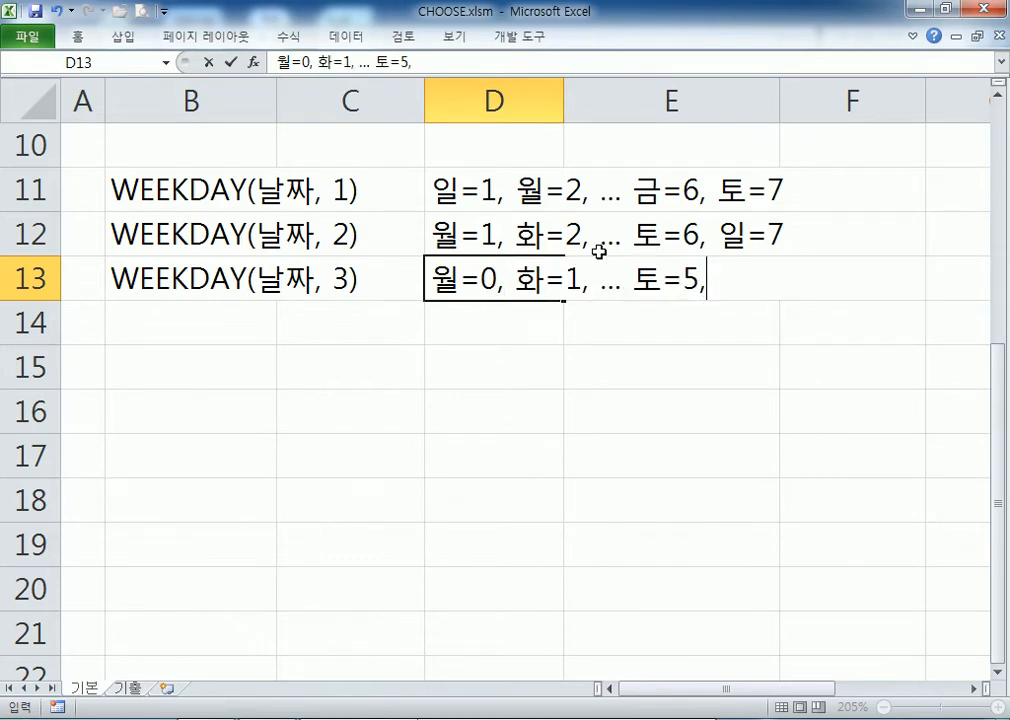
text( 일=6)
key(Return)
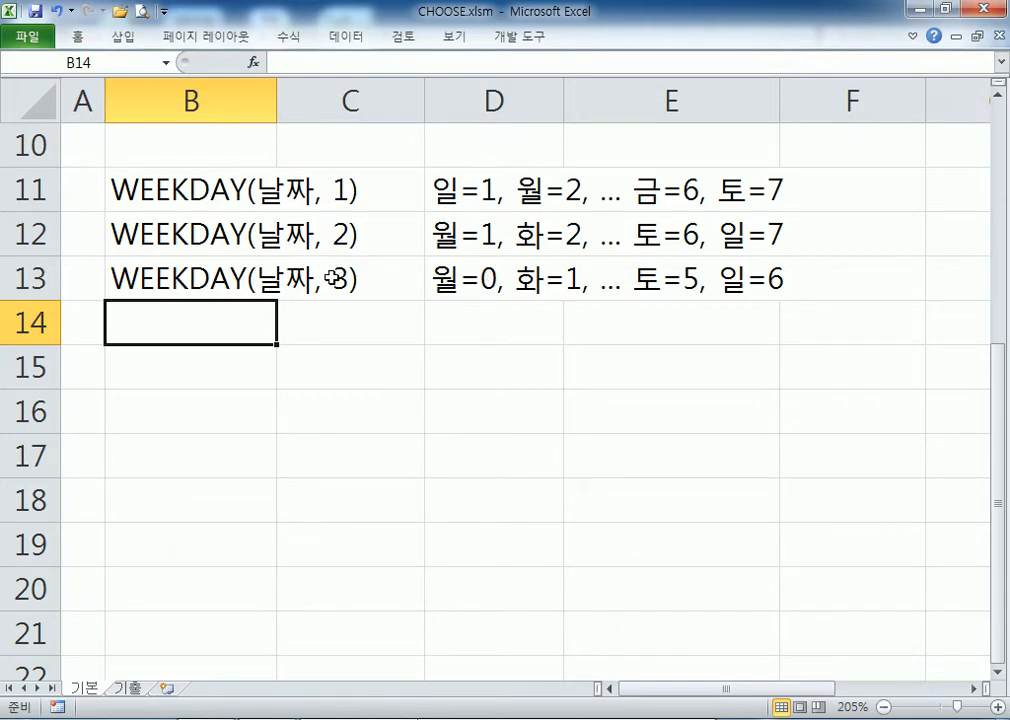
click(200, 231)
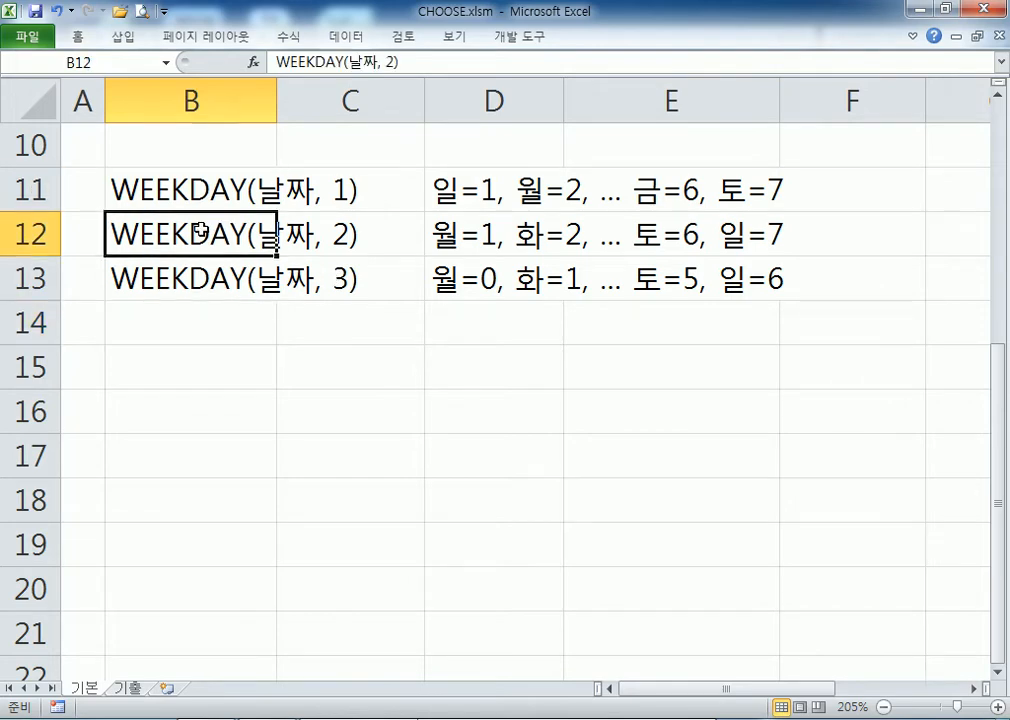
click(198, 190)
click(207, 365)
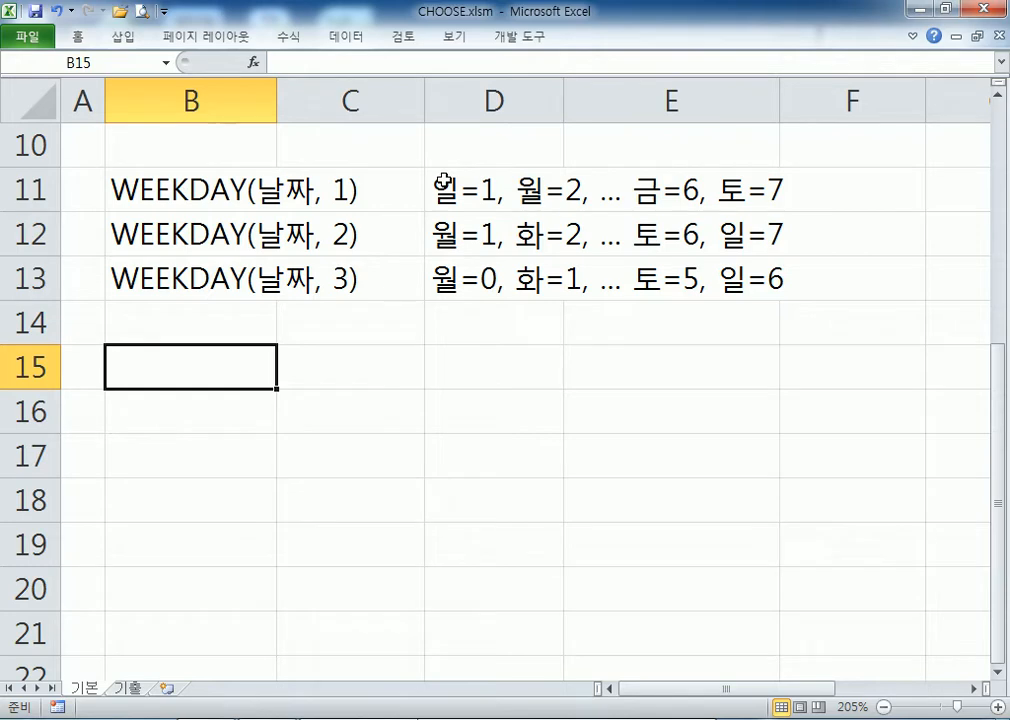
Step: Add return type 1 to the WEEKDAY formula in C3 so it reads =WEEKDAY(B3,1)
scroll(300, 313, up, 3)
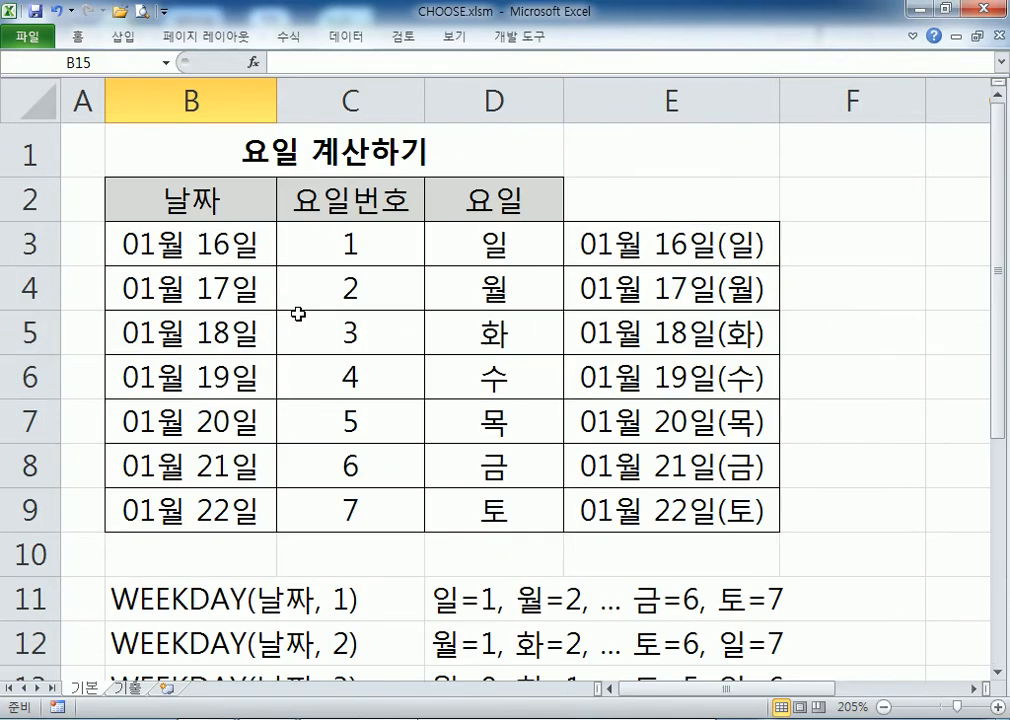
click(337, 232)
key(F2)
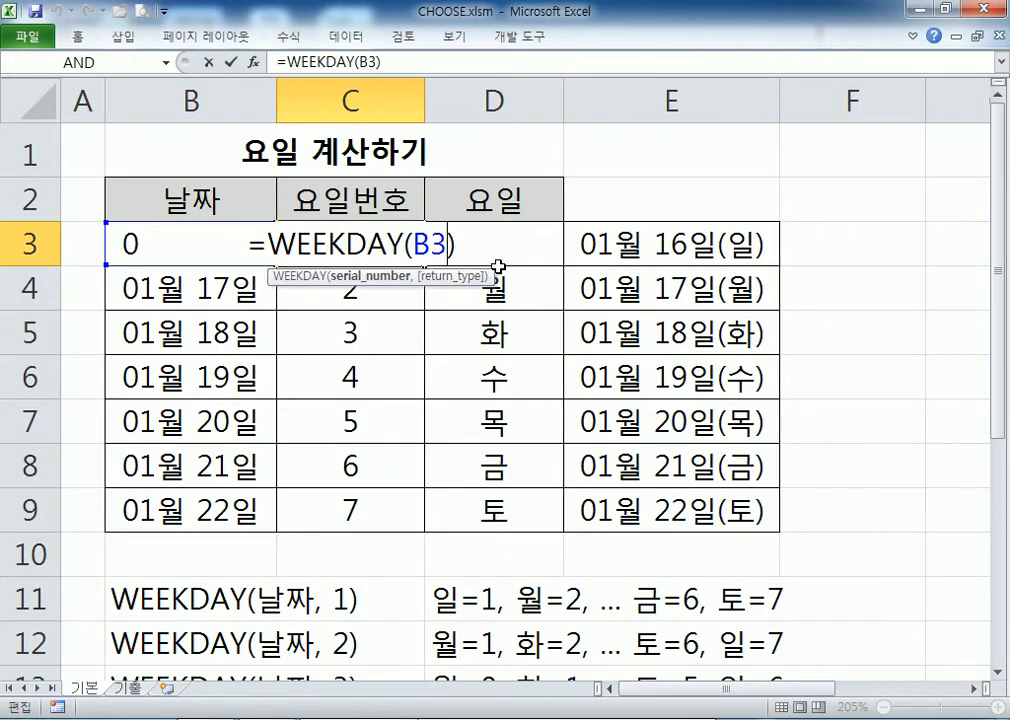
text(,1)
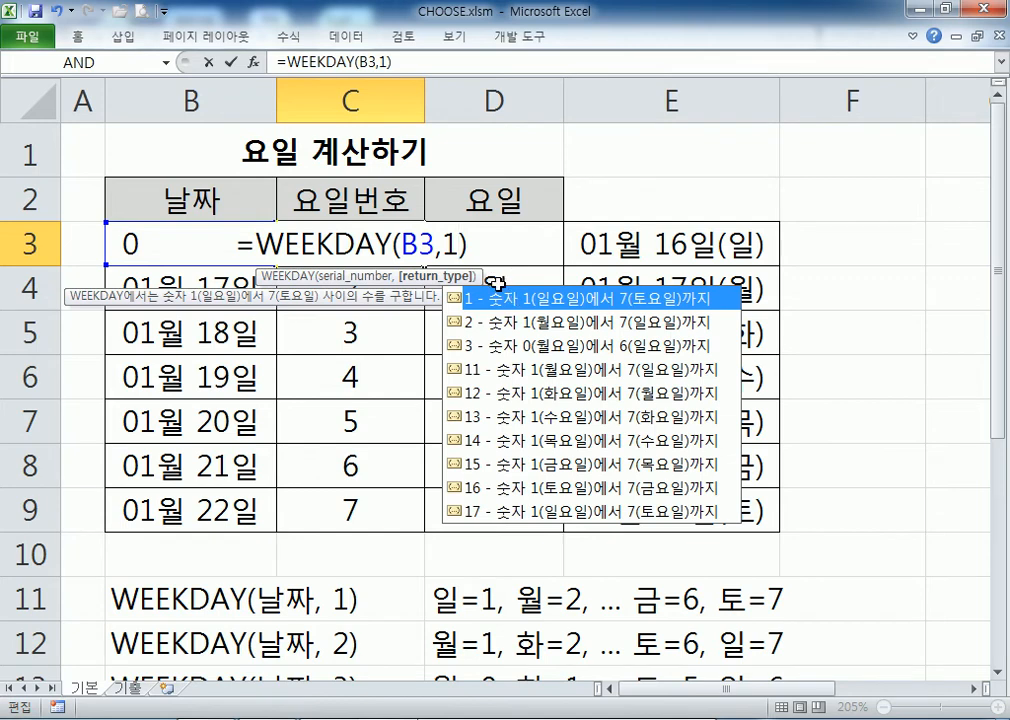
key(Return)
click(362, 256)
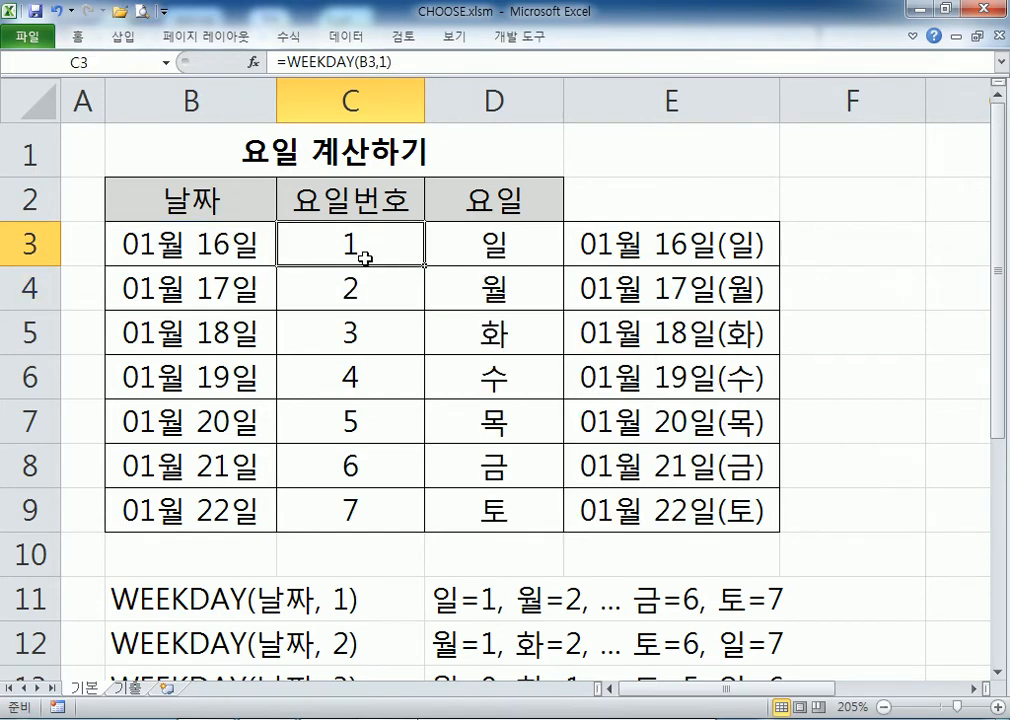
click(532, 236)
key(F2)
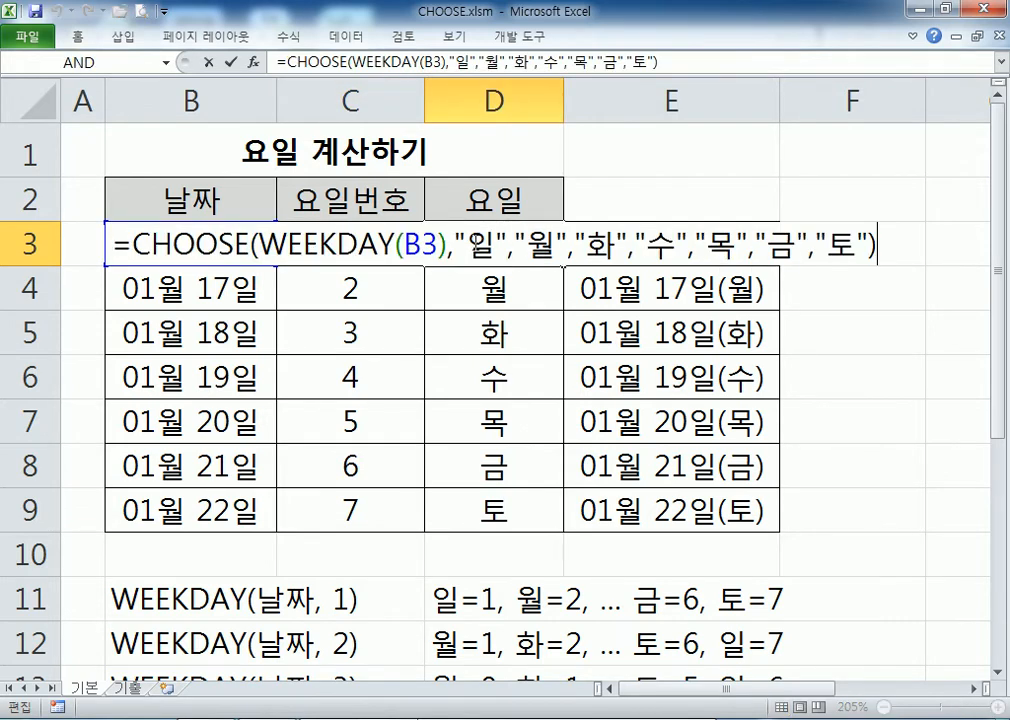
double_click(480, 244)
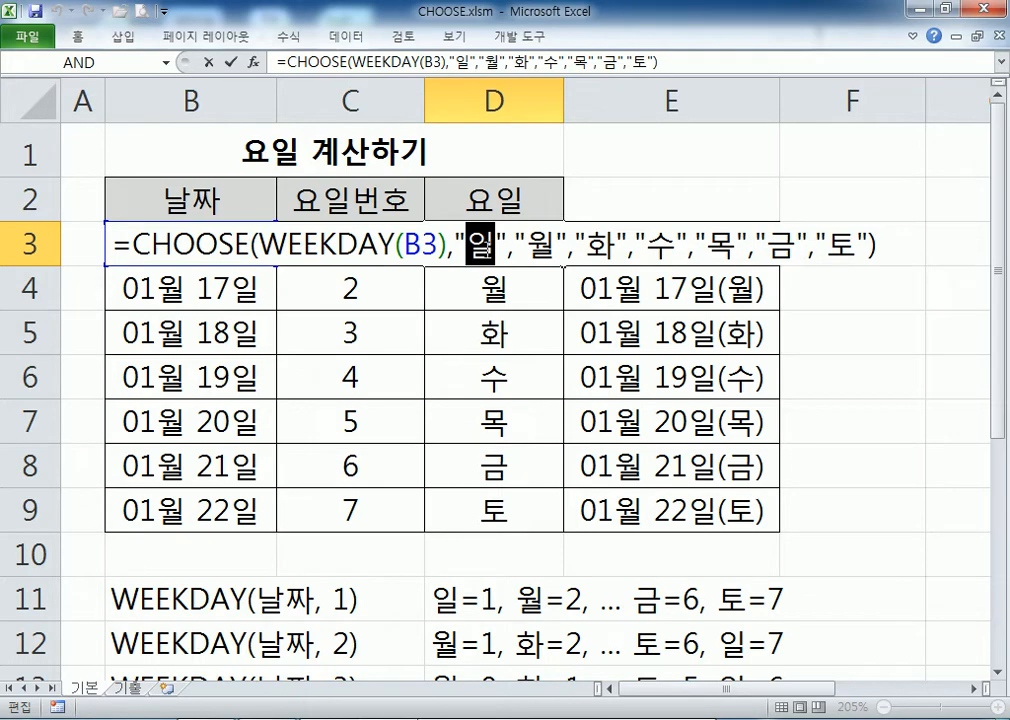
click(465, 253)
key(Escape)
Step: Copy the CHOOSE formula's text from D3 into B15 and prefix it with an apostrophe to make it plain text
double_click(456, 238)
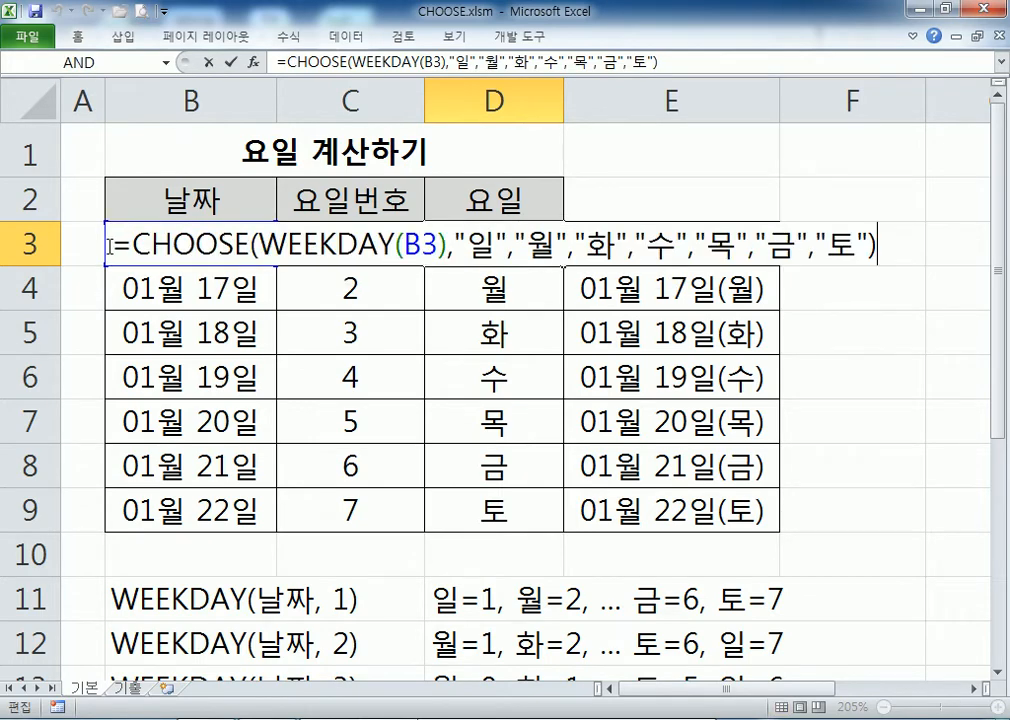
drag(108, 246, 866, 194)
key(ctrl+c)
key(Escape)
scroll(394, 296, down, 3)
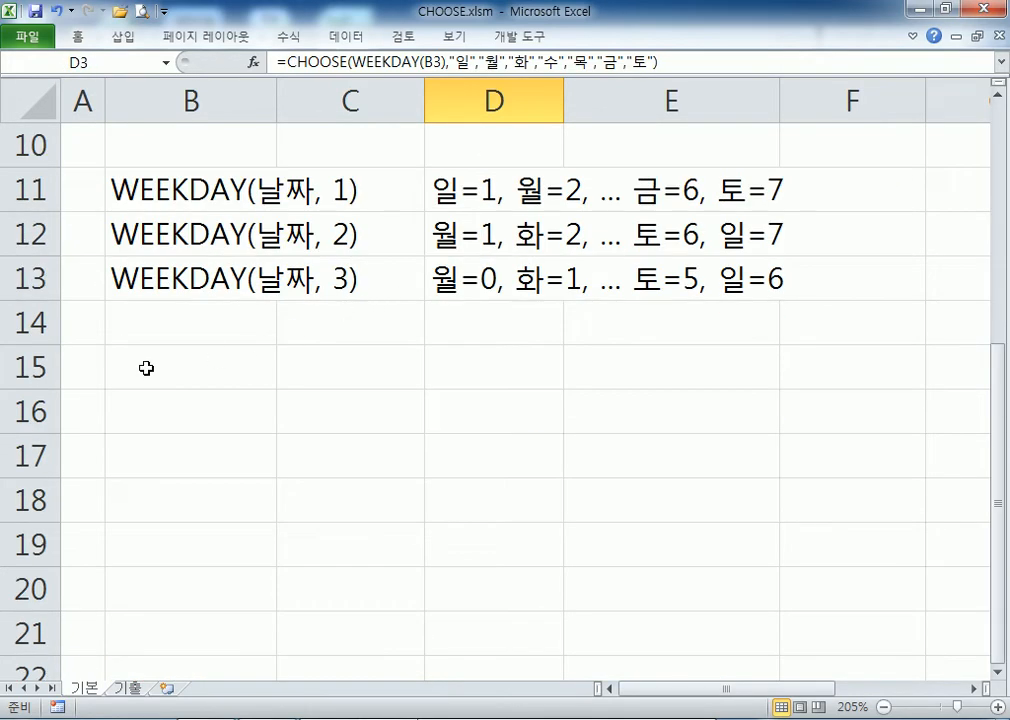
click(146, 368)
double_click(140, 366)
key(ctrl+v)
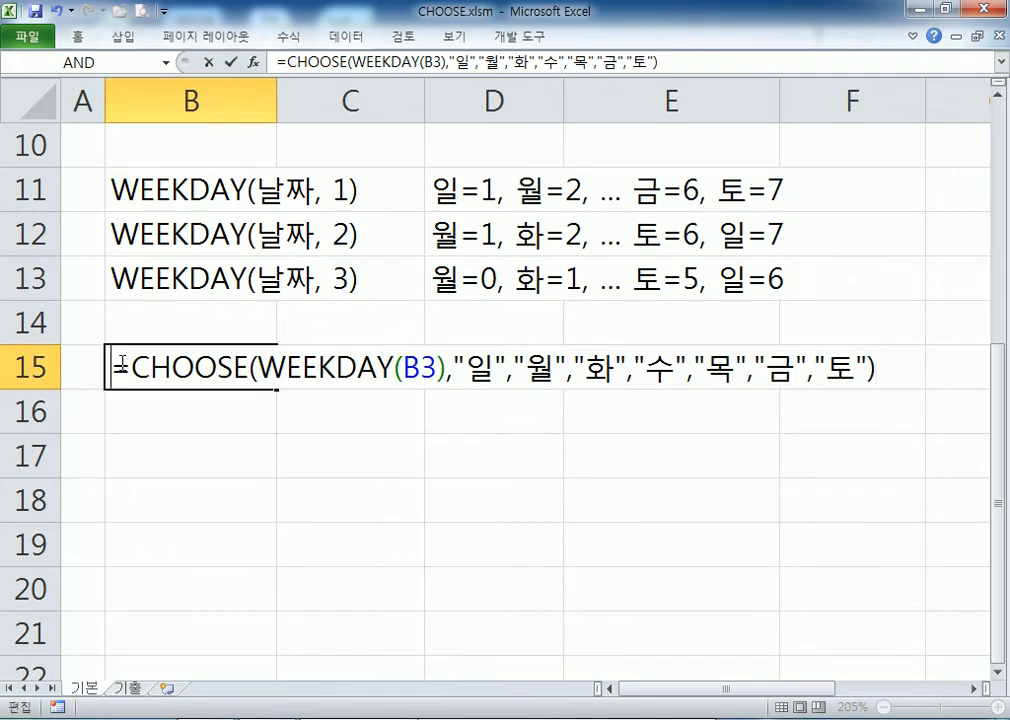
click(121, 366)
text(')
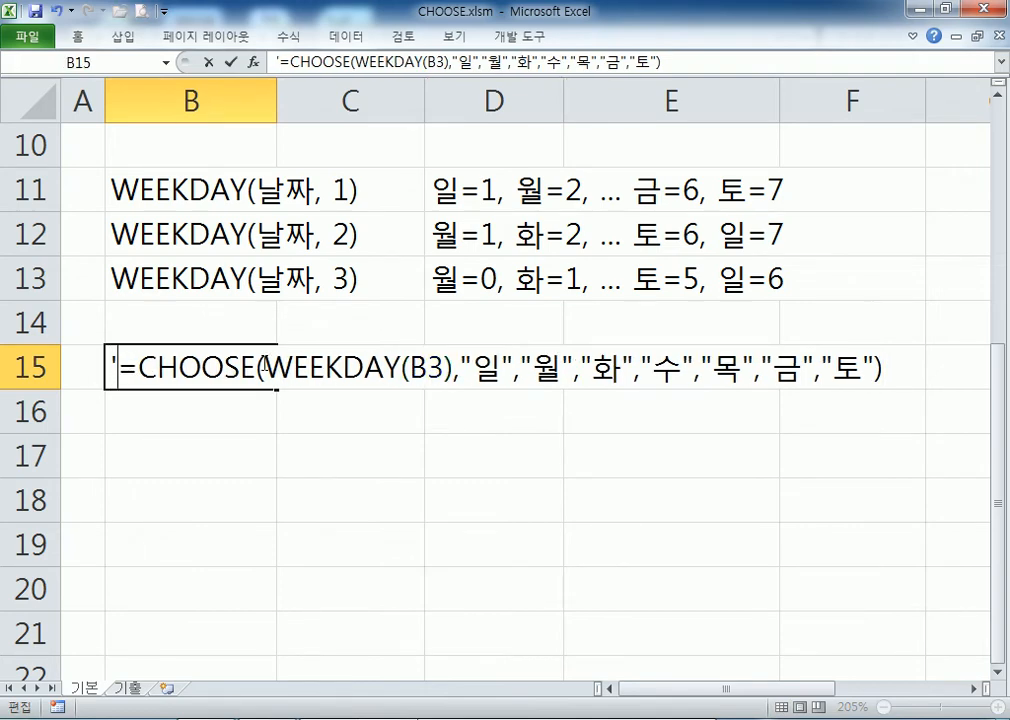
Step: Replace the B3 reference in the B15 formula text with 날짜, 1
drag(263, 366, 411, 367)
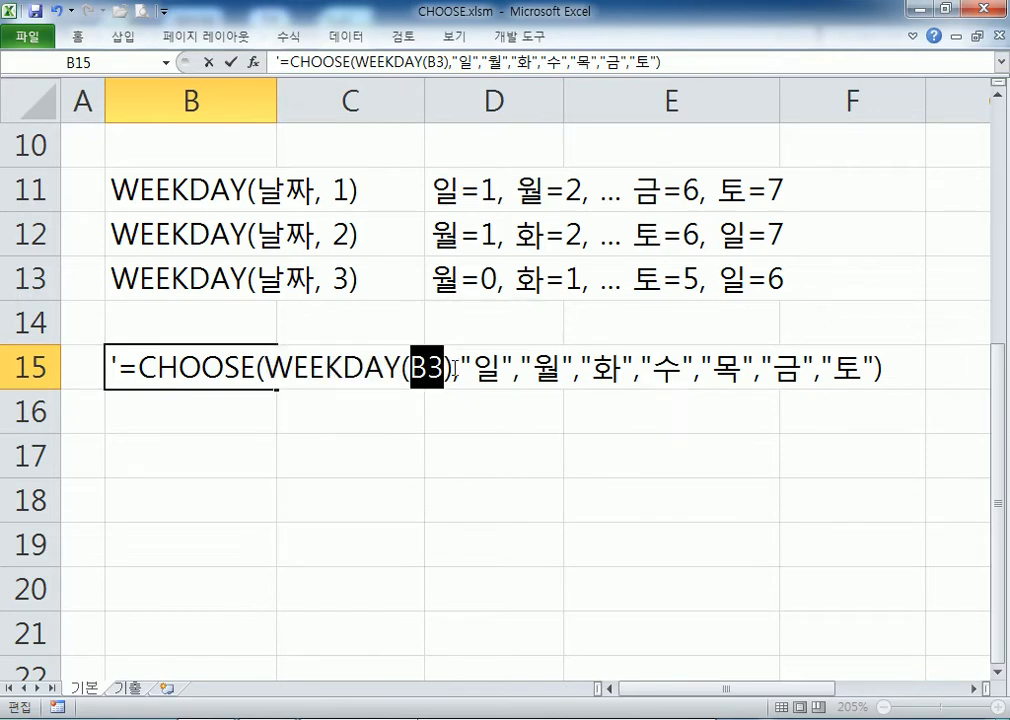
text(SKF)
key(BackSpace)
key(BackSpace)
key(BackSpace)
key(Hangul)
text(날)
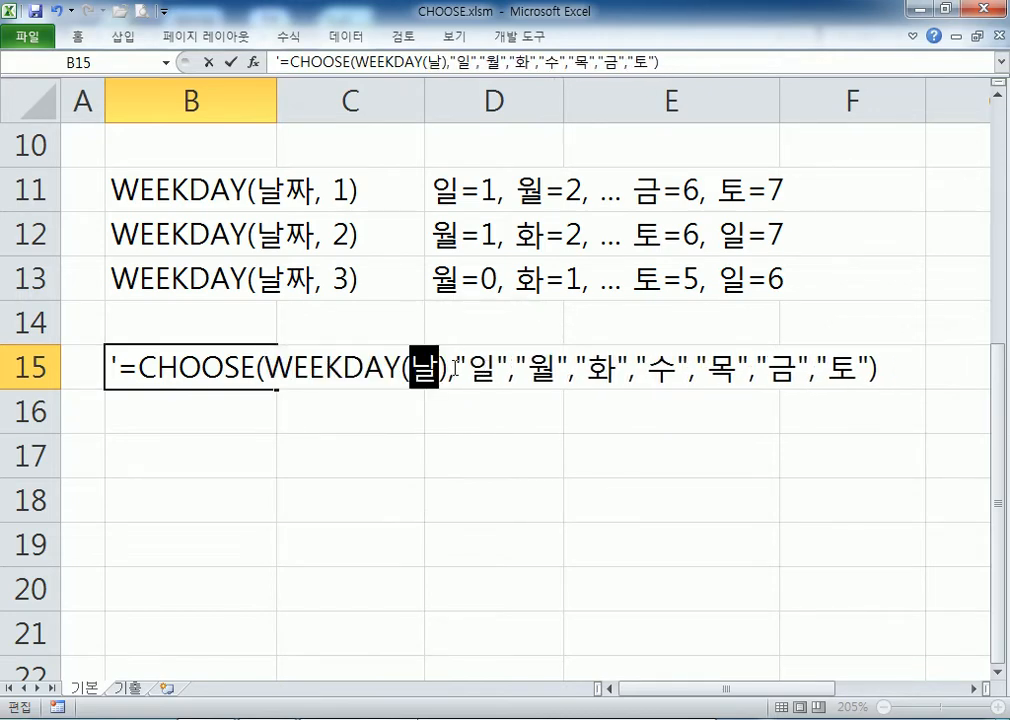
text(짜, 1)
key(Return)
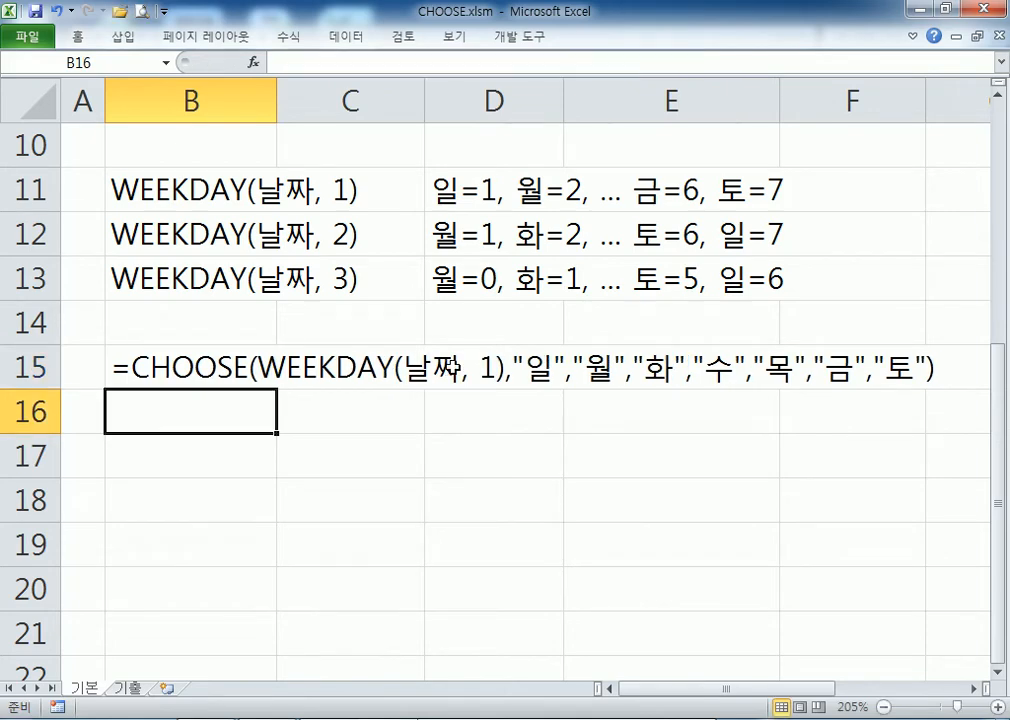
Step: Duplicate the B15 formula text into B16
key(Up)
key(ctrl+c)
key(ctrl+v)
key(Down)
key(ctrl+v)
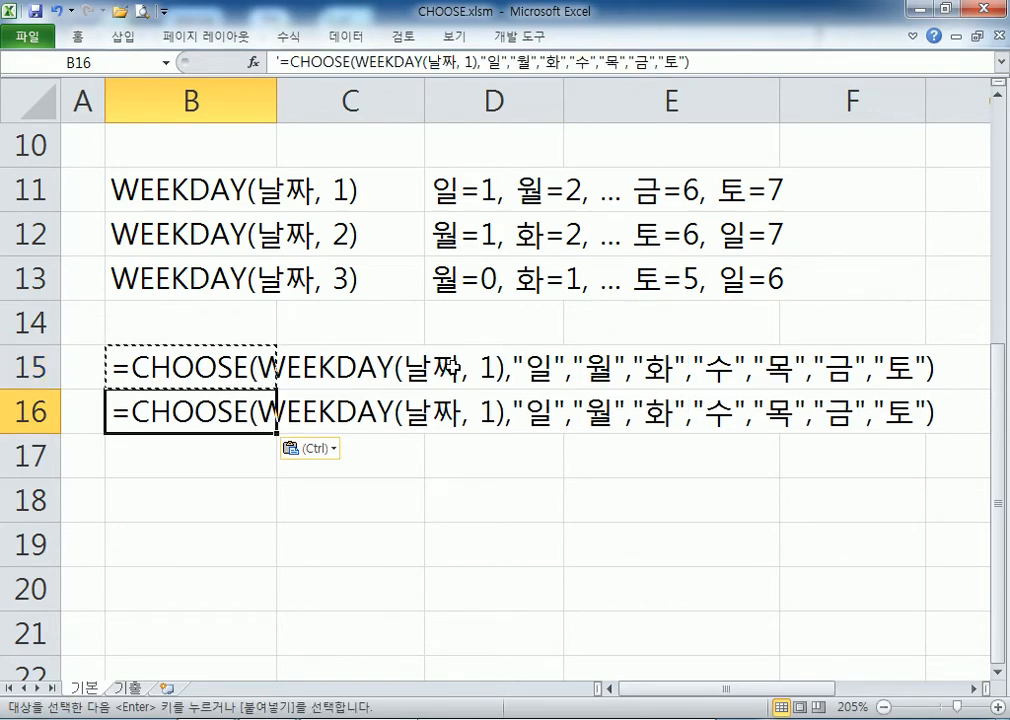
key(Escape)
Step: Change the WEEKDAY return type in the B16 formula text to 2
key(F2)
key(Left)
key(Left)
key(Left)
key(Left)
key(Left)
key(Left)
key(Left)
key(Left)
key(Left)
key(Left)
key(Left)
key(Left)
key(Left)
key(Left)
key(Left)
key(Left)
key(Left)
key(Left)
key(Left)
key(Left)
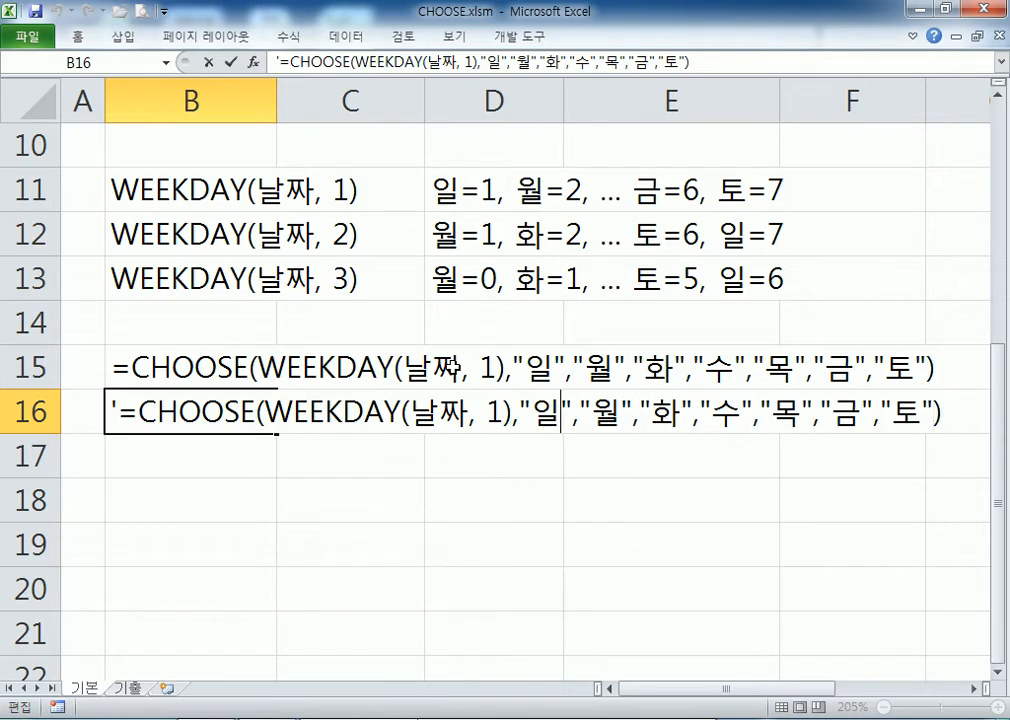
key(Left)
key(Left)
key(Left)
key(Left)
key(Delete)
text(2)
Step: Move "일" from the start to the end of the weekday list in the B16 formula text
key(Right)
key(shift+Right)
key(shift+Right)
key(shift+Right)
key(shift+Right)
key(Delete)
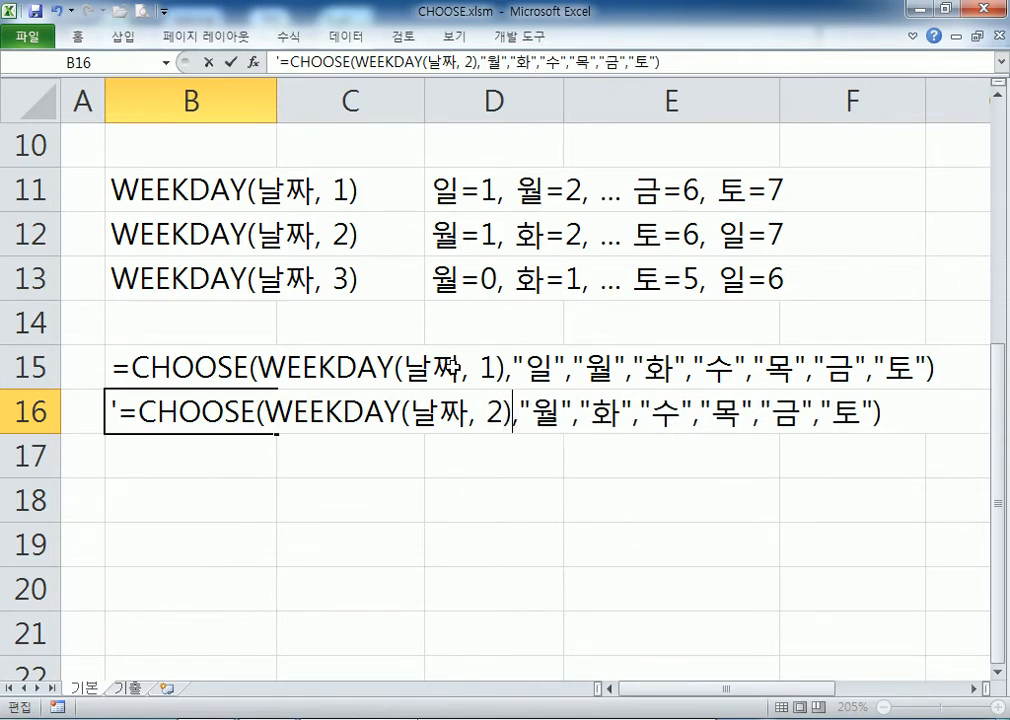
key(End)
key(Left)
key(ctrl+v)
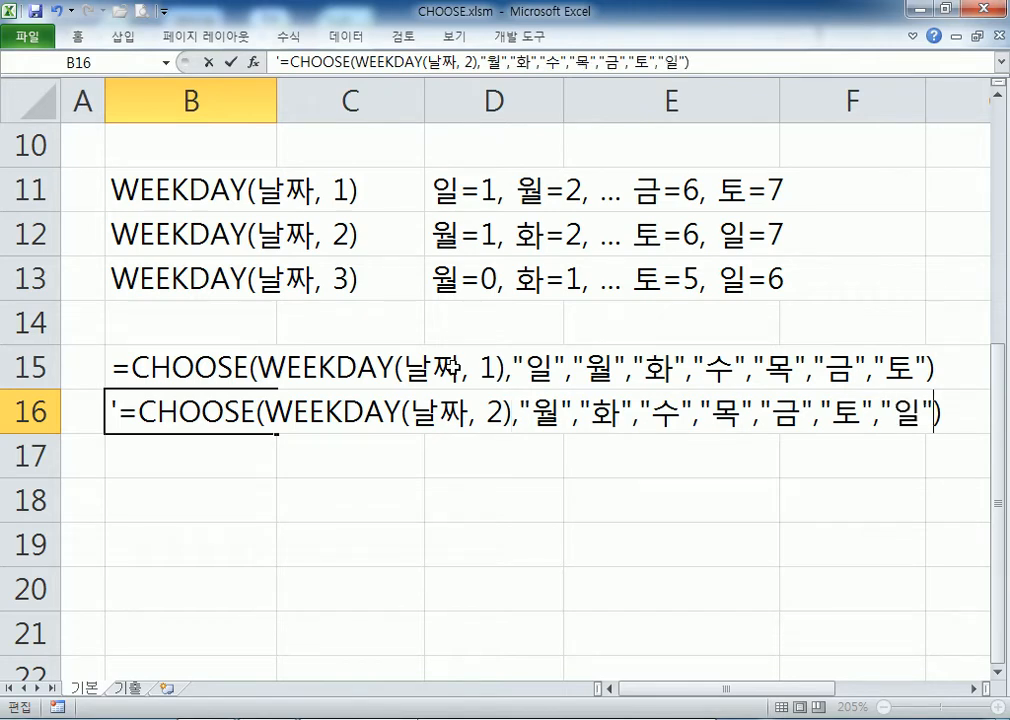
key(Return)
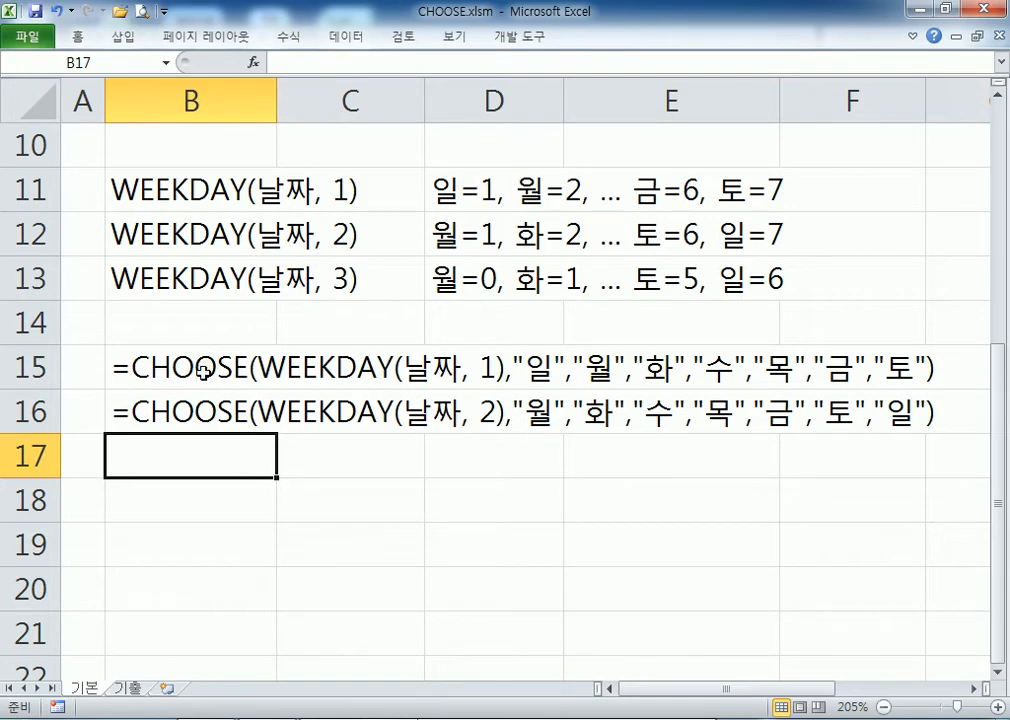
Step: Check the underlying date stored in E3 and the custom number format applied to it
scroll(388, 361, up, 3)
click(650, 245)
key(F2)
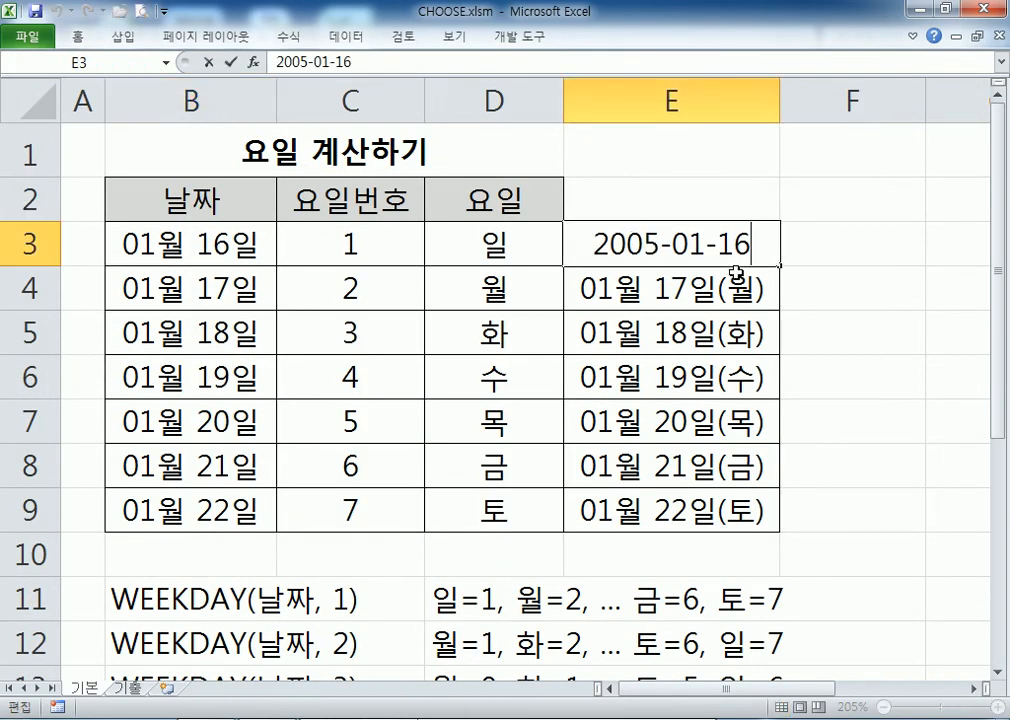
key(Escape)
key(ctrl+1)
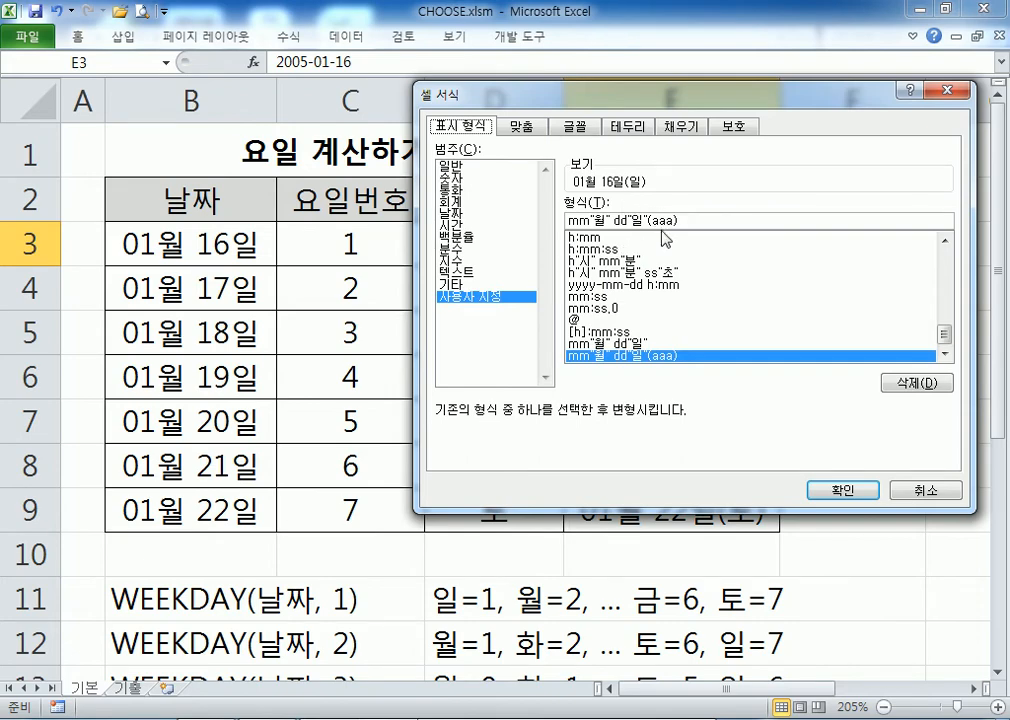
key(Escape)
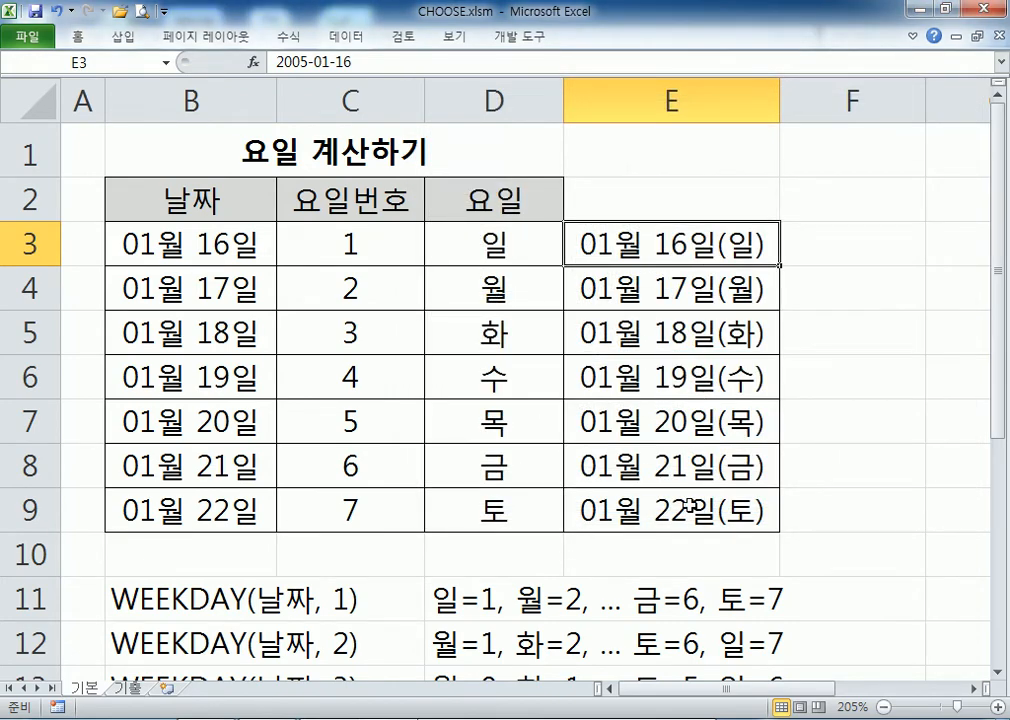
Step: Start a CHOOSE formula in B18 with 주민번호의 성별코드 as its index argument
scroll(680, 510, down, 3)
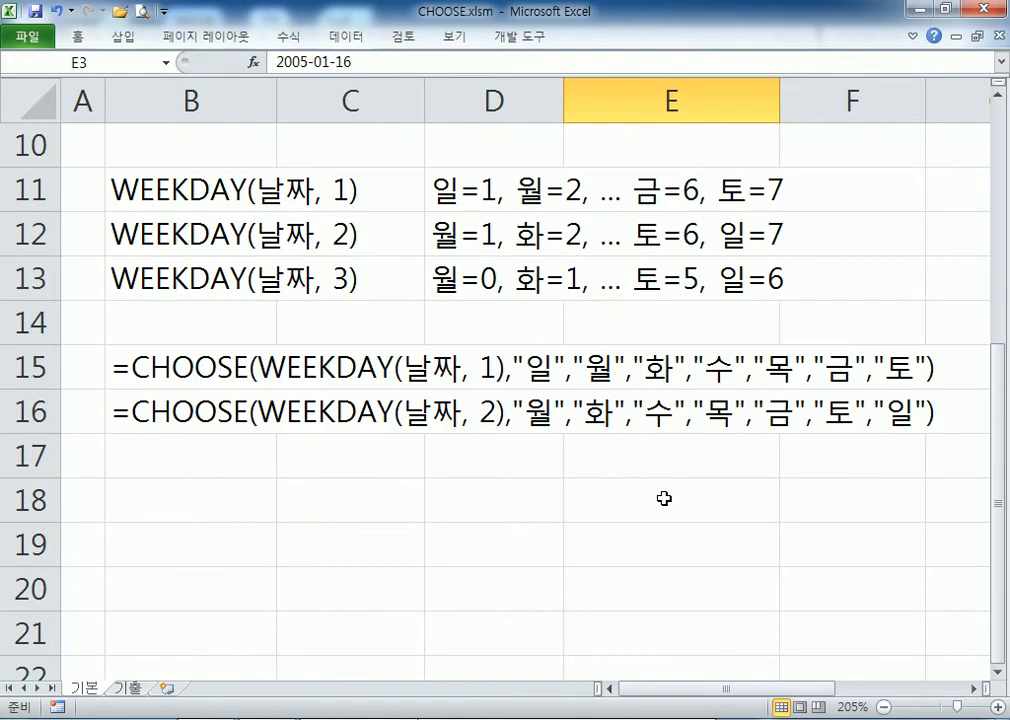
click(196, 452)
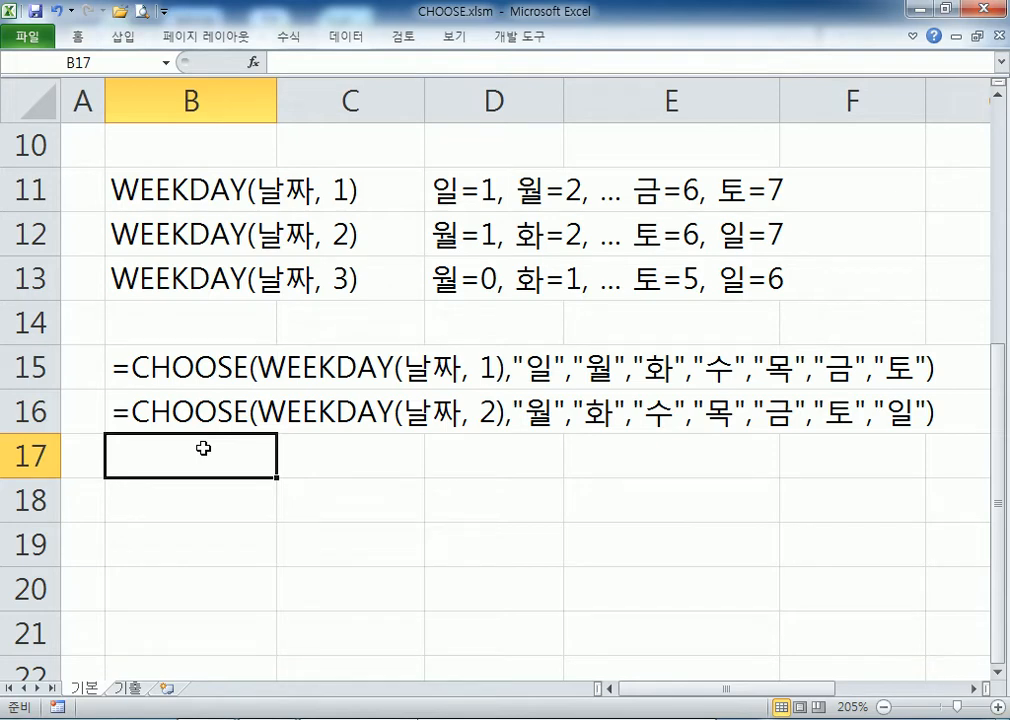
scroll(221, 376, down, 1)
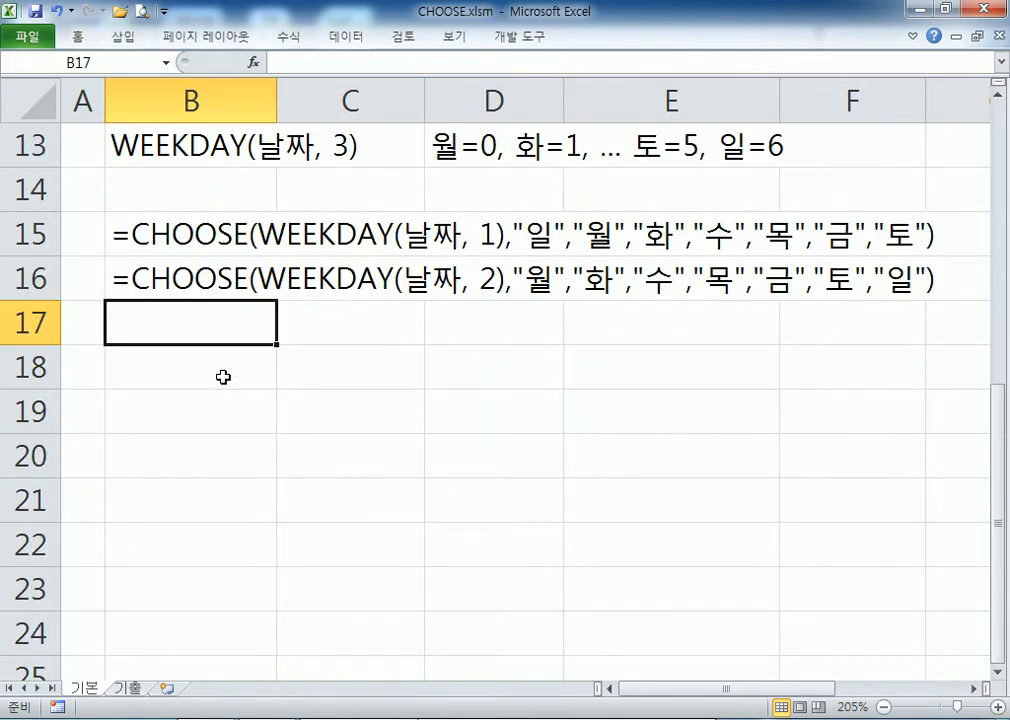
click(209, 373)
text(=쵀)
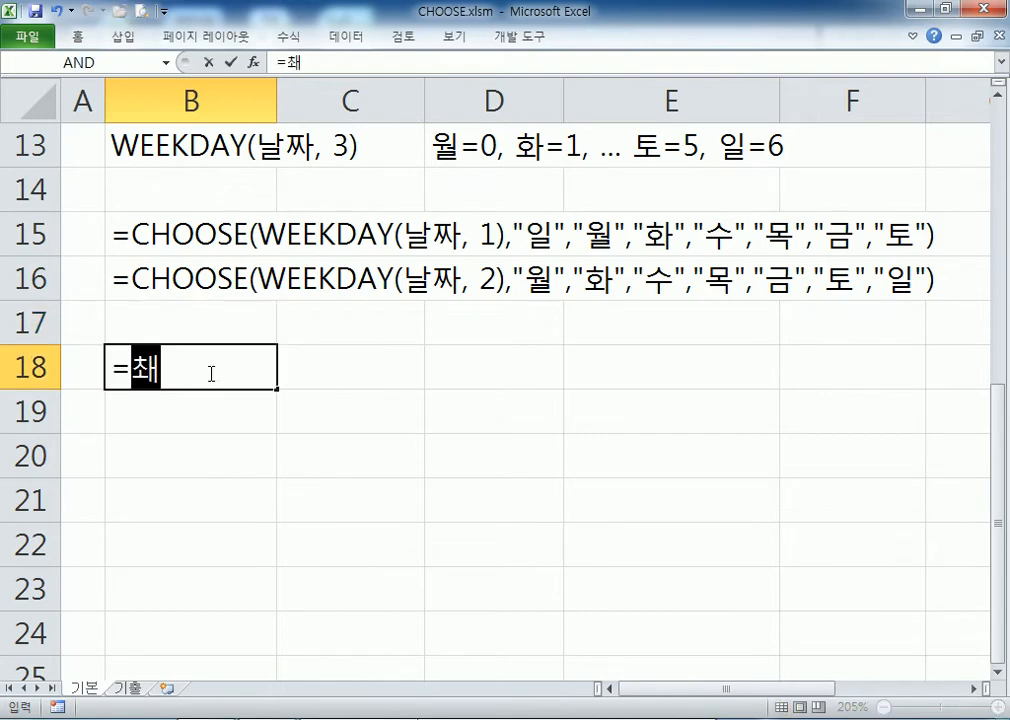
key(BackSpace)
key(BackSpace)
key(Hangul)
key(BackSpace)
text(CHOO)
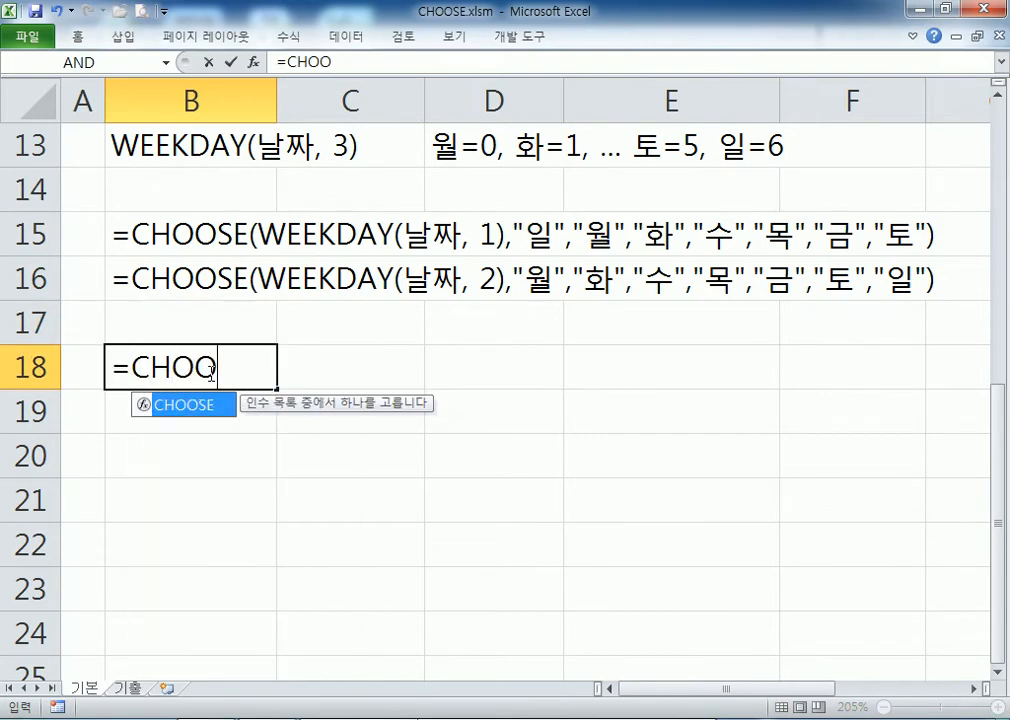
text(SE()
key(Hangul)
text(주민번호)
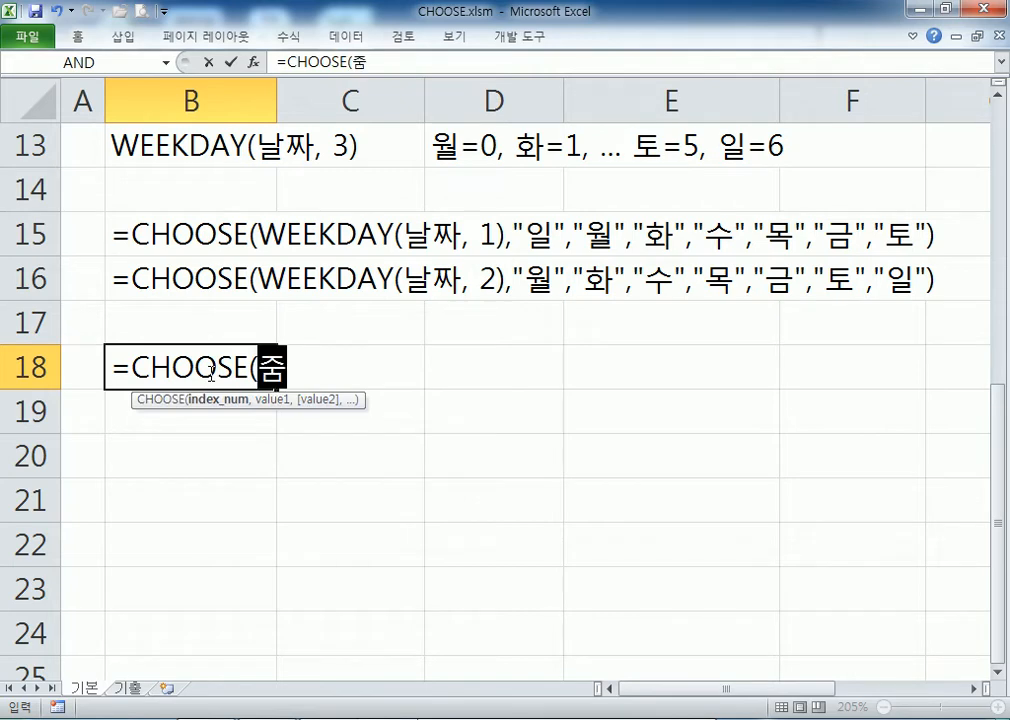
text(의 )
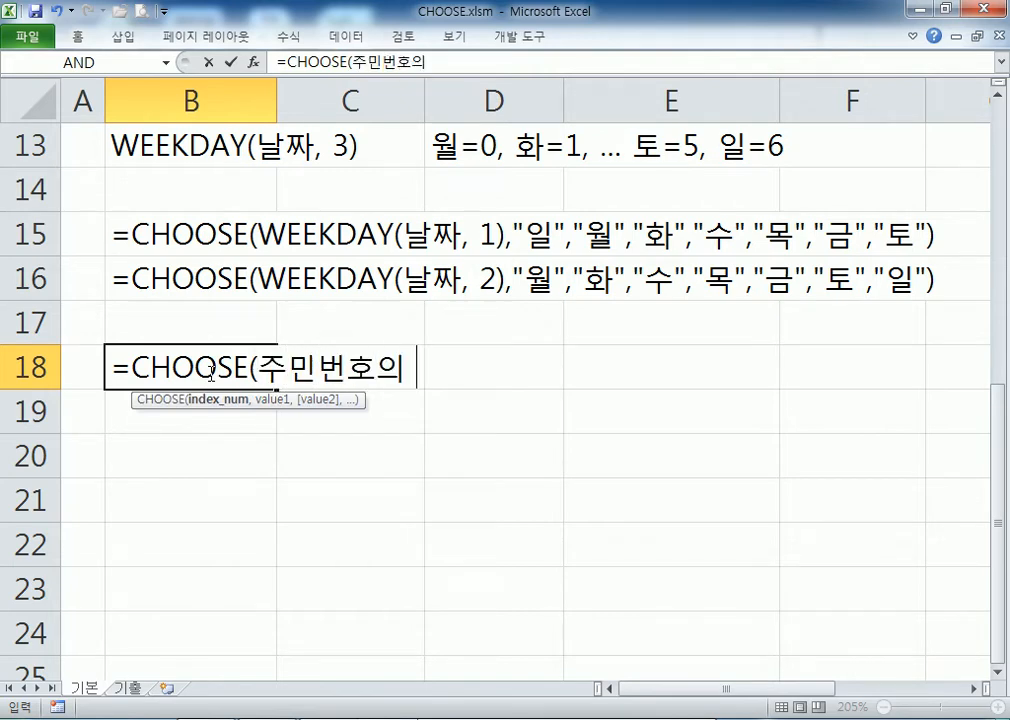
text(성별)
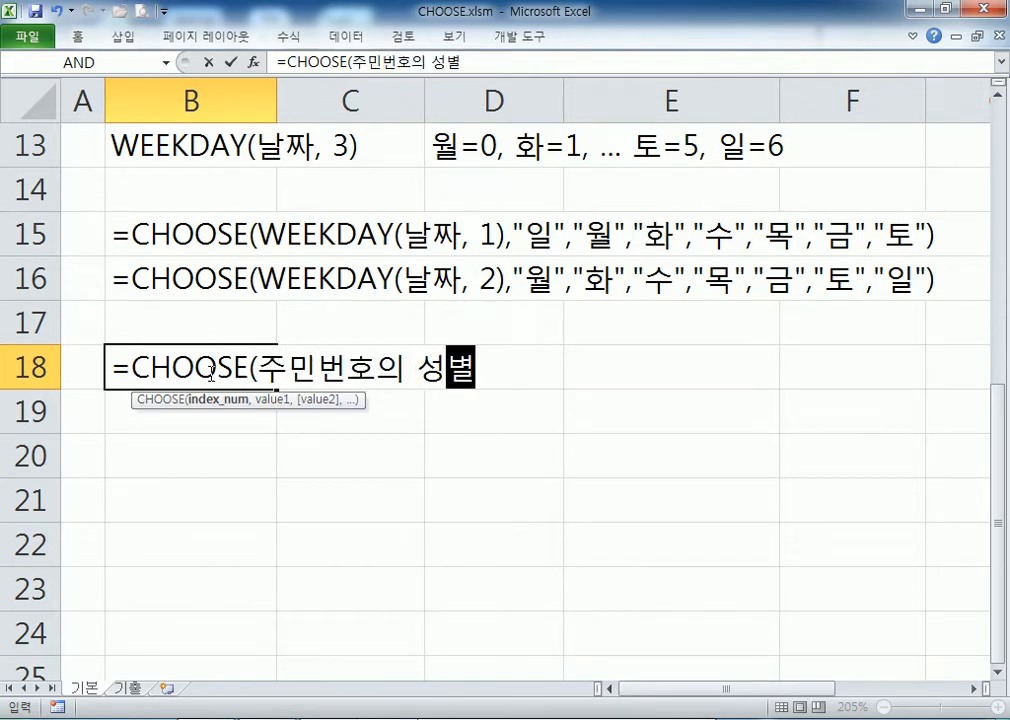
text(코드, ")
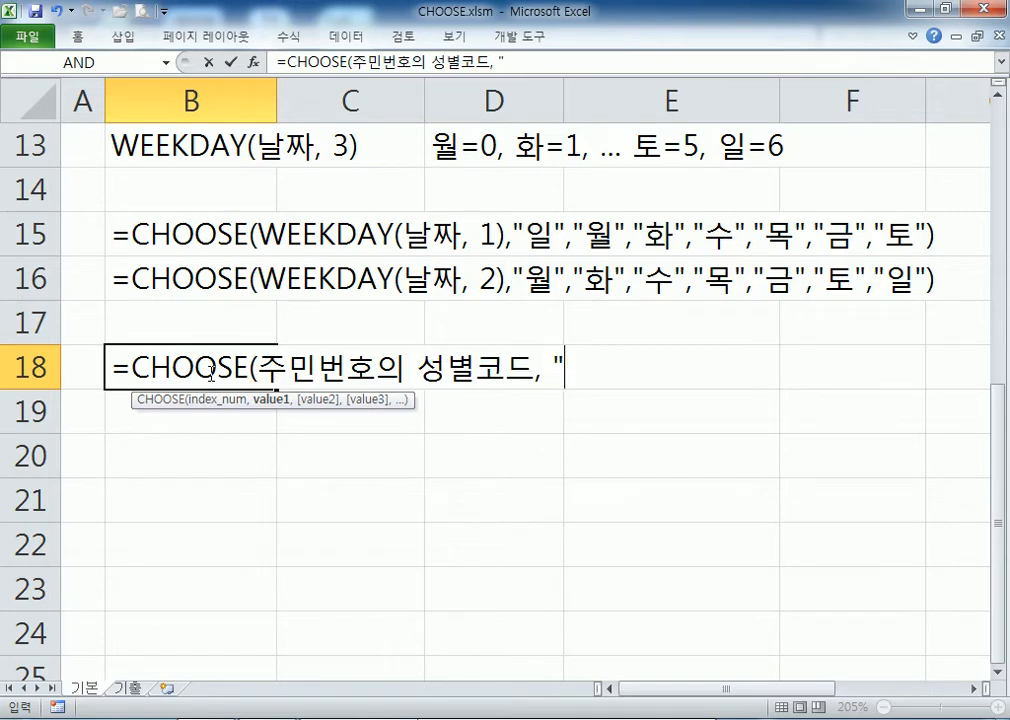
Step: Complete the B18 CHOOSE formula with the values "남", "여", "남", "여" and close the parenthesis
text(나ㅓ)
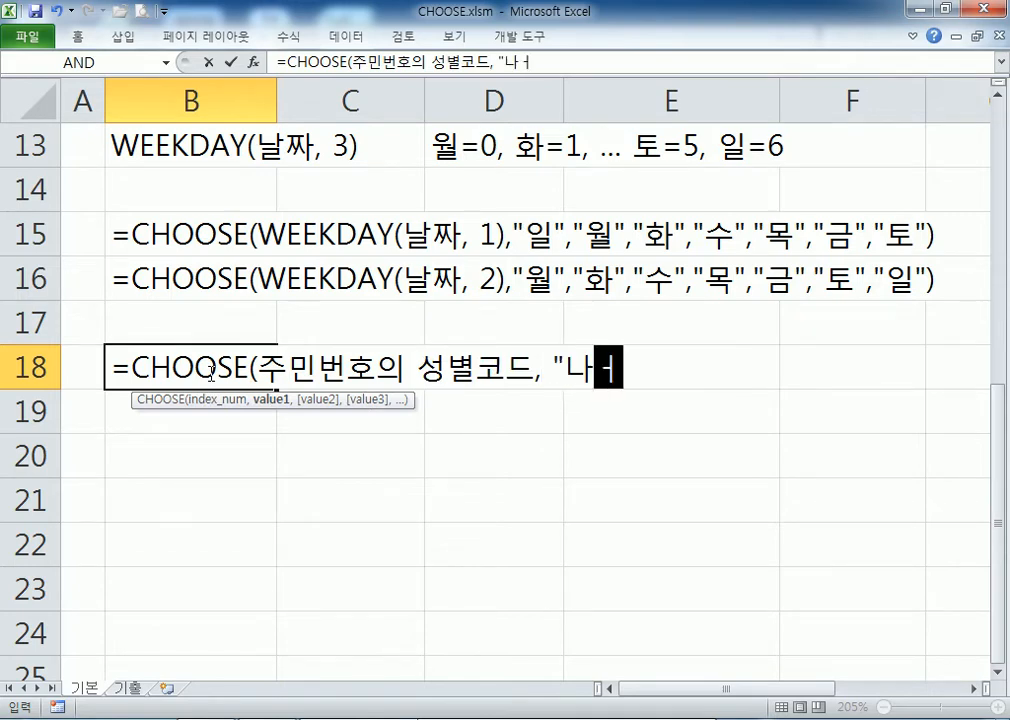
key(BackSpace)
key(BackSpace)
text(남", )
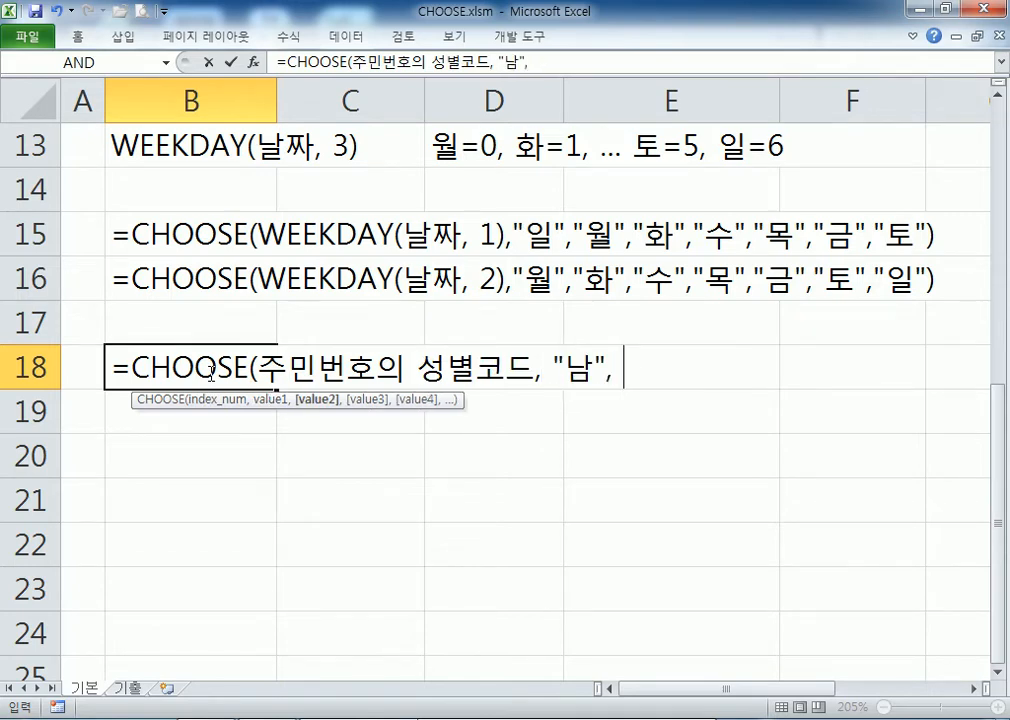
text("여", "나)
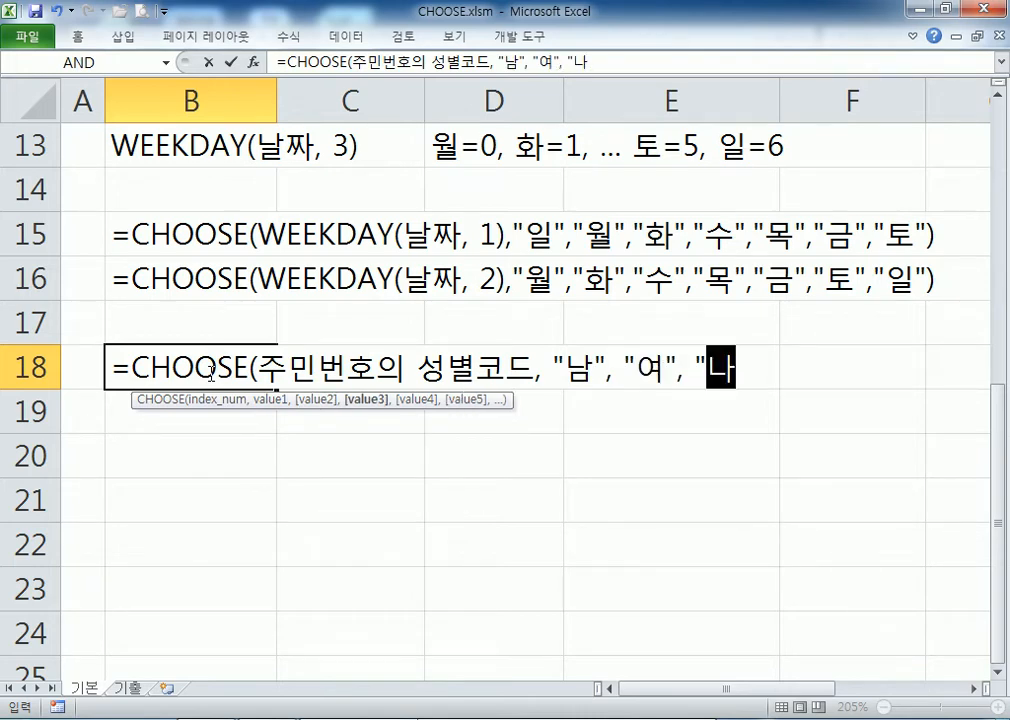
text(ㅁ", "여")
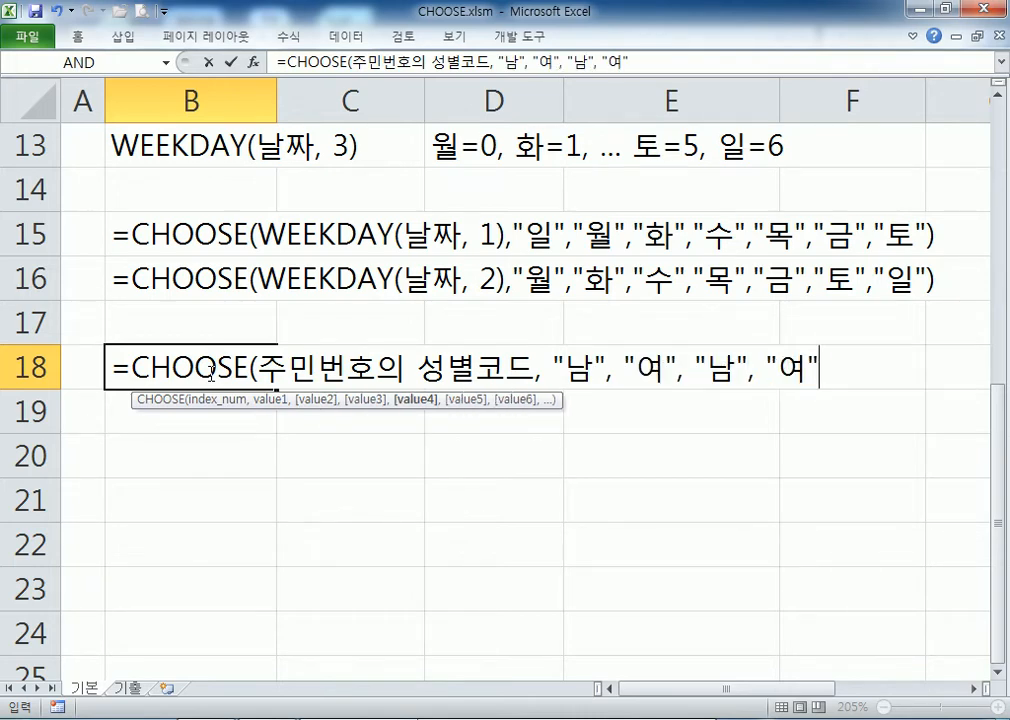
text())
Step: Store the B18 formula as plain text by prefixing it with an apostrophe
key(Left)
key(Right)
key(F2)
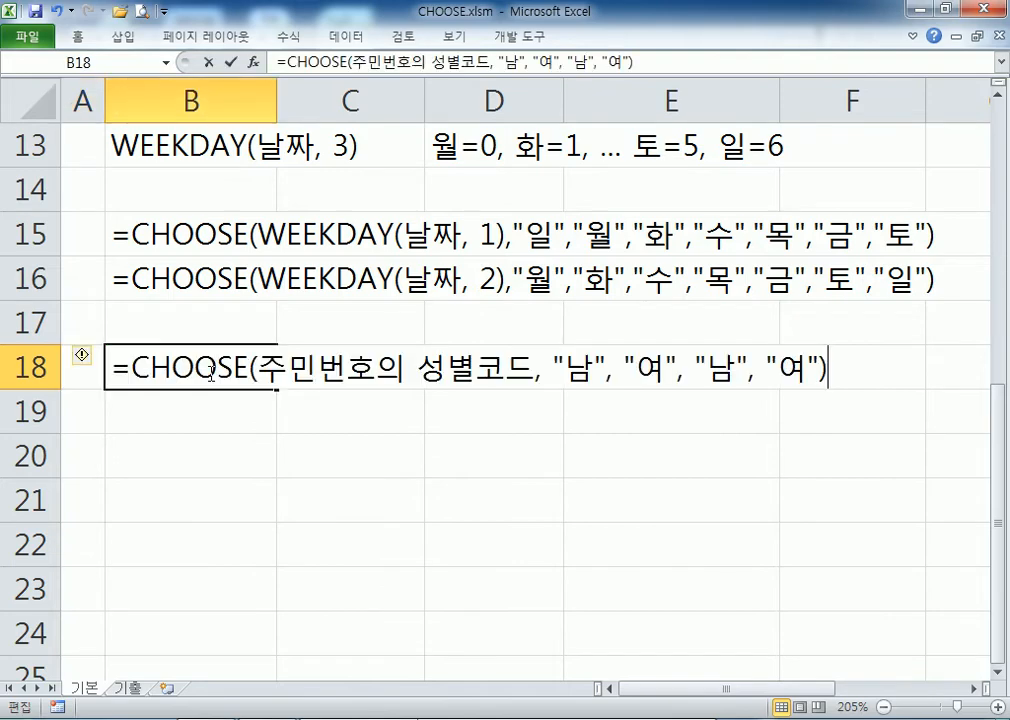
key(Home)
text(')
key(Return)
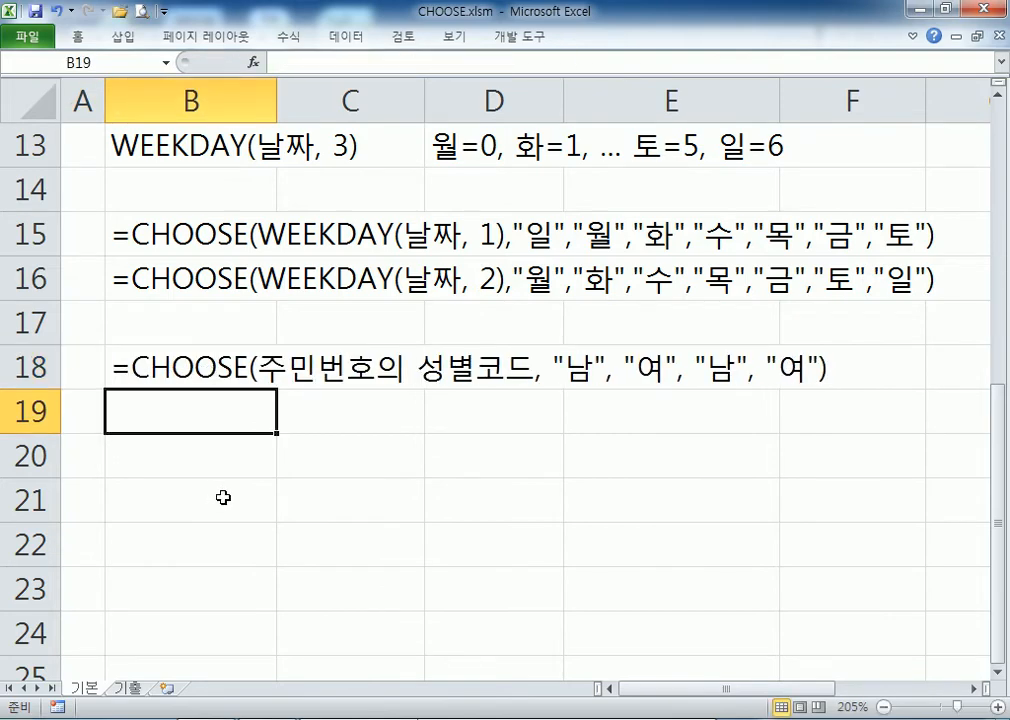
Step: Duplicate the B18 formula text into B19
click(170, 366)
key(ctrl+c)
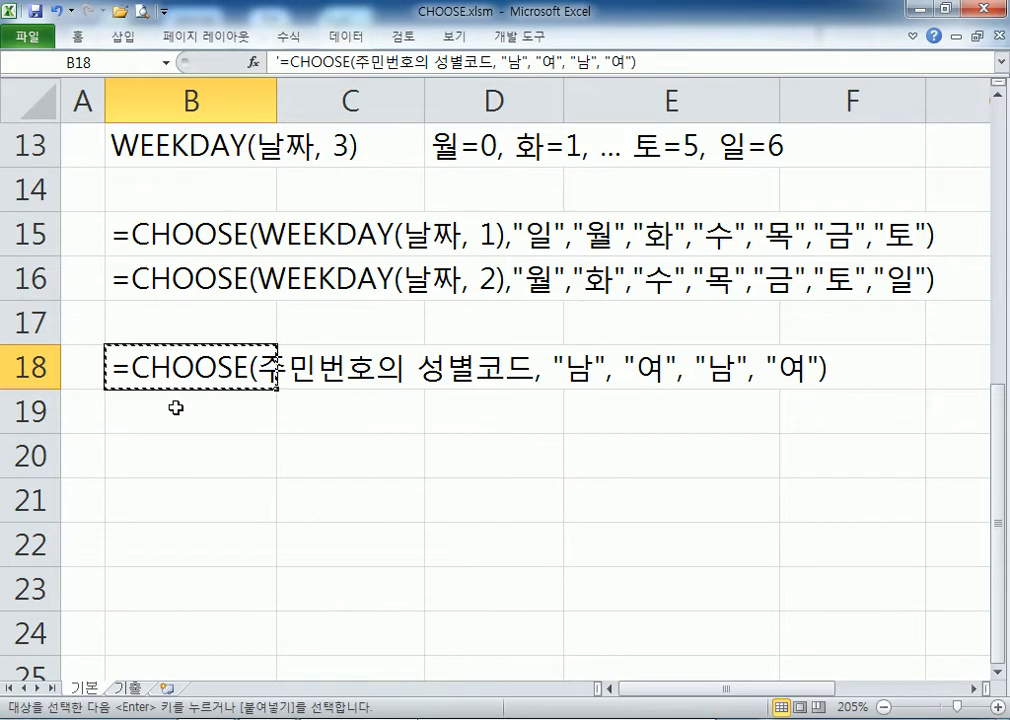
click(175, 407)
key(ctrl+v)
key(Escape)
Step: Wrap 주민번호 in the B19 formula text with MID, using start position 8 and length 1
key(F2)
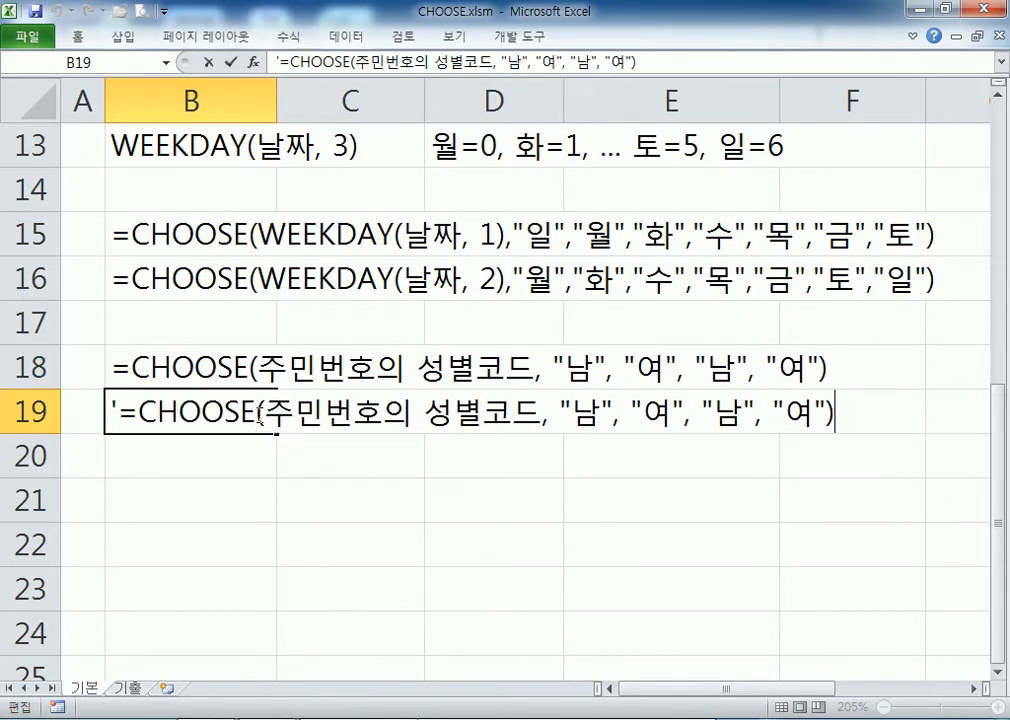
mouse_move(266, 412)
mouse_down()
mouse_move(326, 411)
mouse_move(279, 411)
mouse_up()
text(MI)
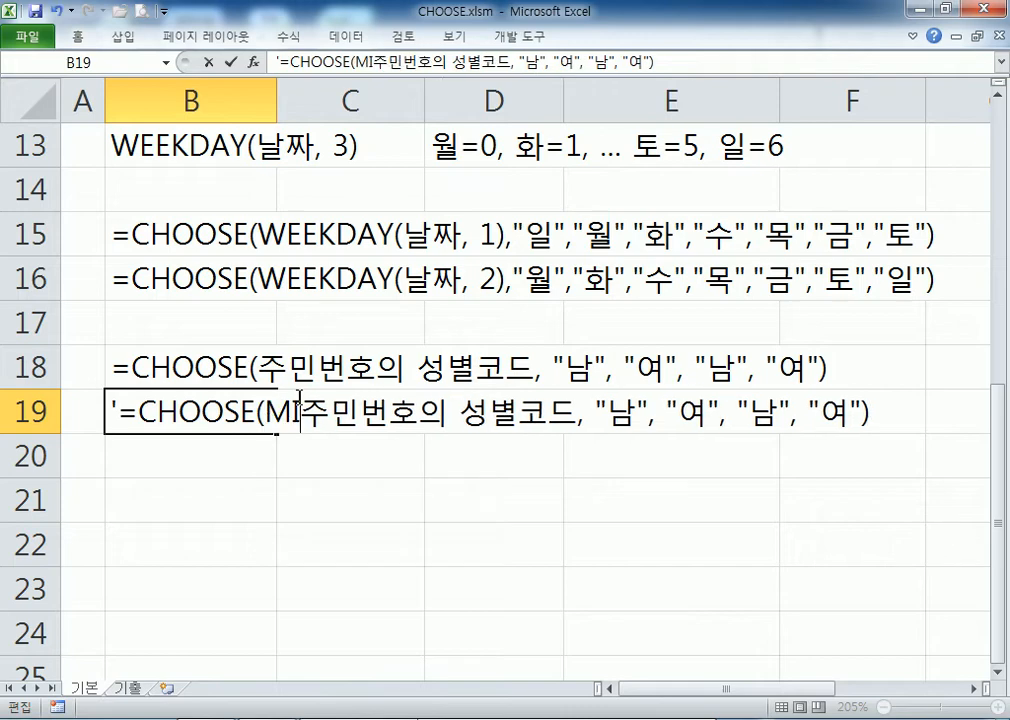
text(D(*)
key(BackSpace)
key(Right)
key(Right)
key(Right)
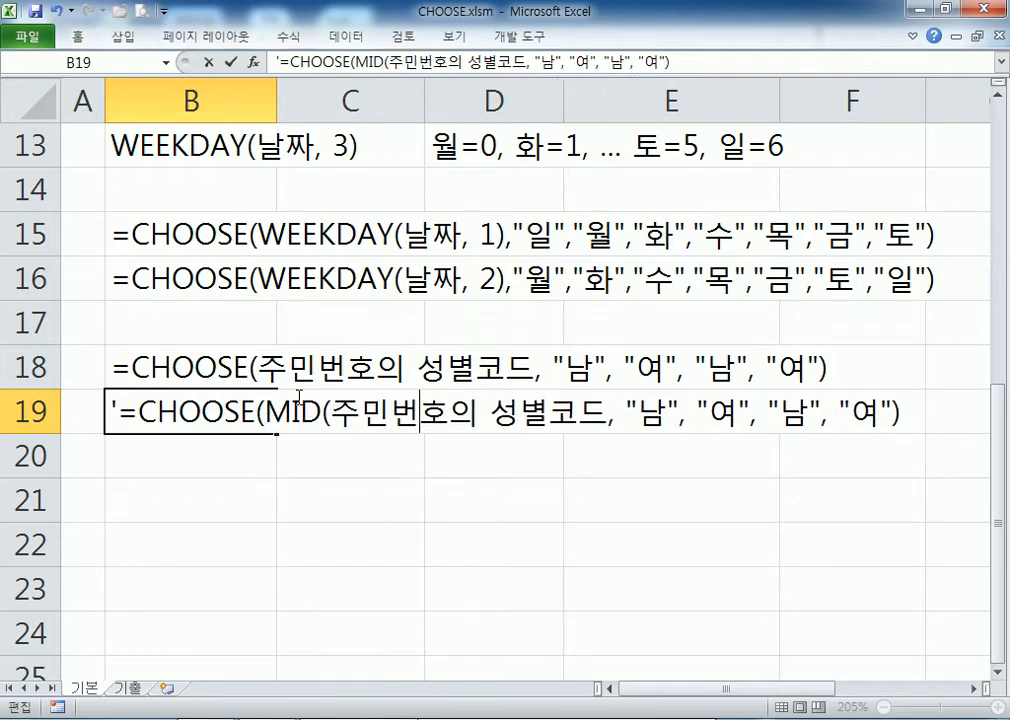
key(Right)
text(, 8, 1)
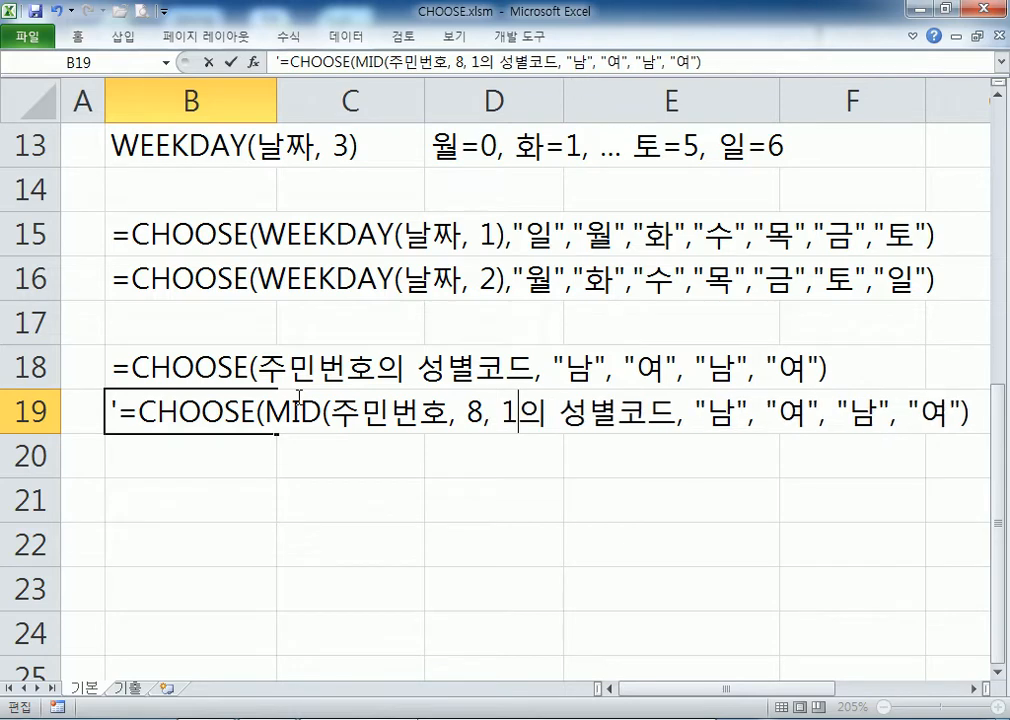
text())
Step: Remove the leftover 의 성별코드 wording after the MID function in the B19 formula text
key(Delete)
key(Delete)
key(Delete)
key(Delete)
key(Delete)
key(Delete)
key(Return)
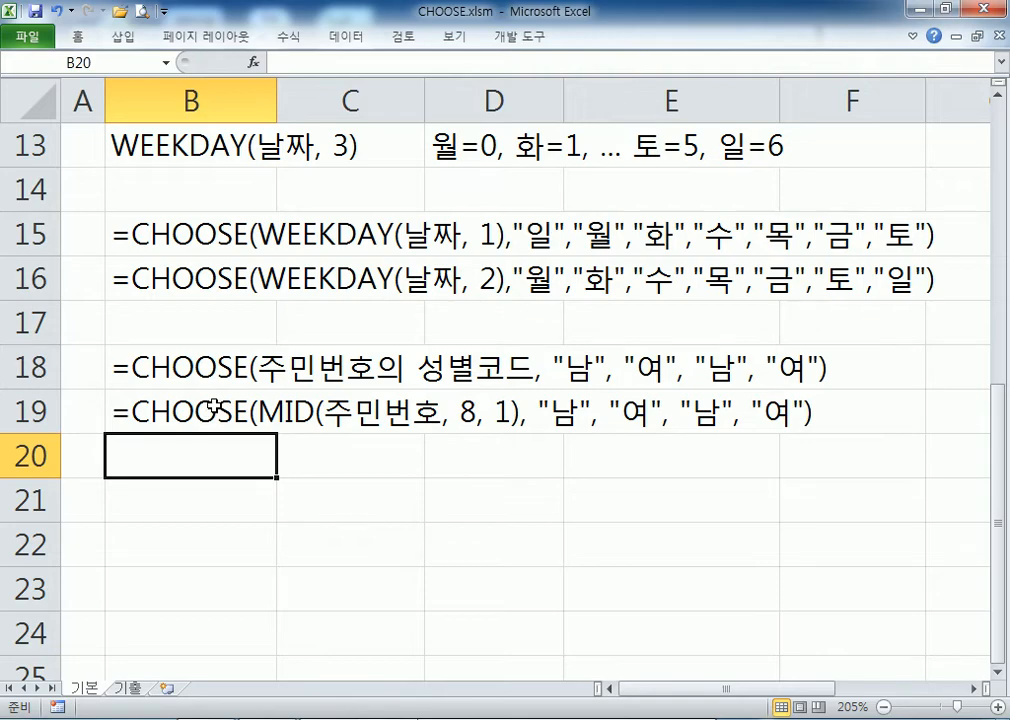
Step: Select the weekday table data B3:E9 and step within it to D5 to review its CHOOSE formula
scroll(228, 383, up, 4)
drag(225, 230, 593, 505)
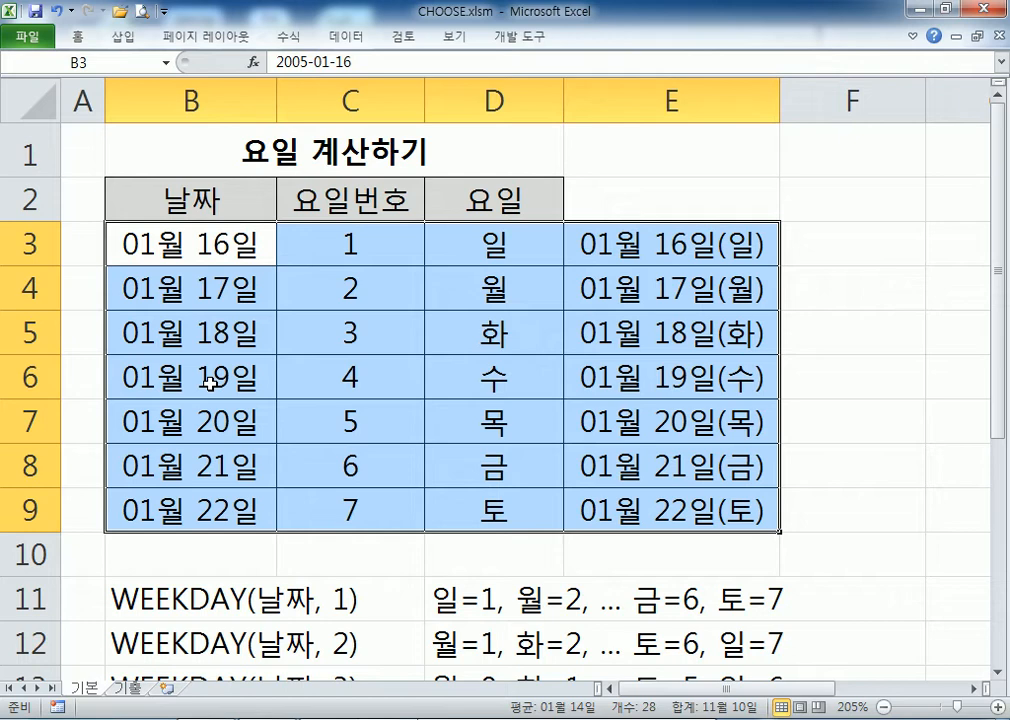
key(Return)
key(Return)
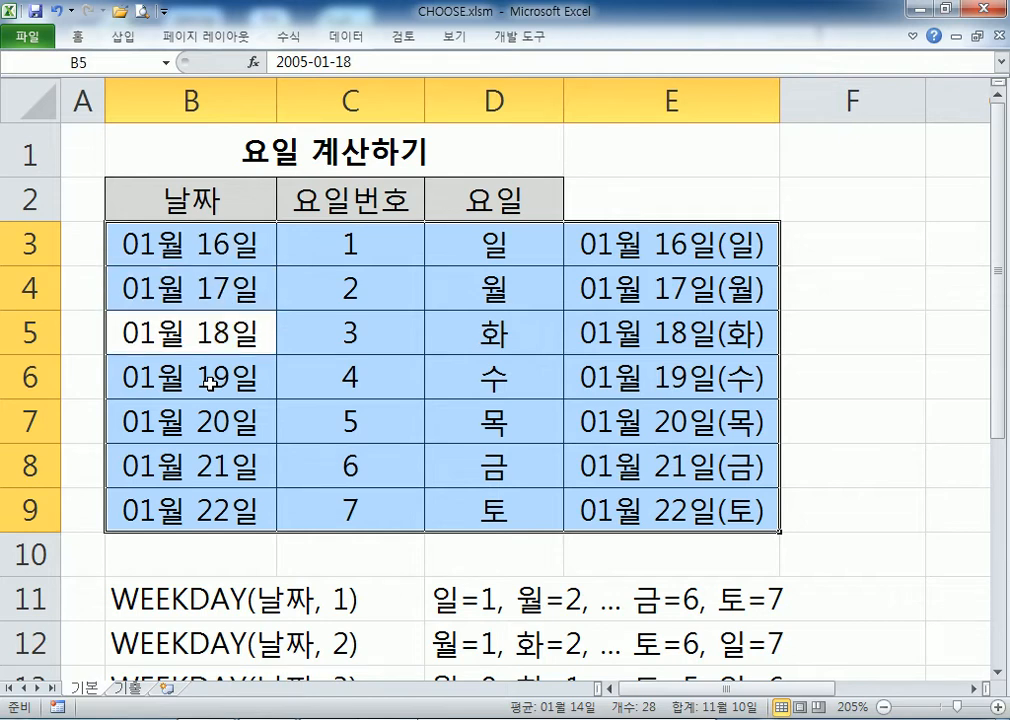
key(Tab)
key(Tab)
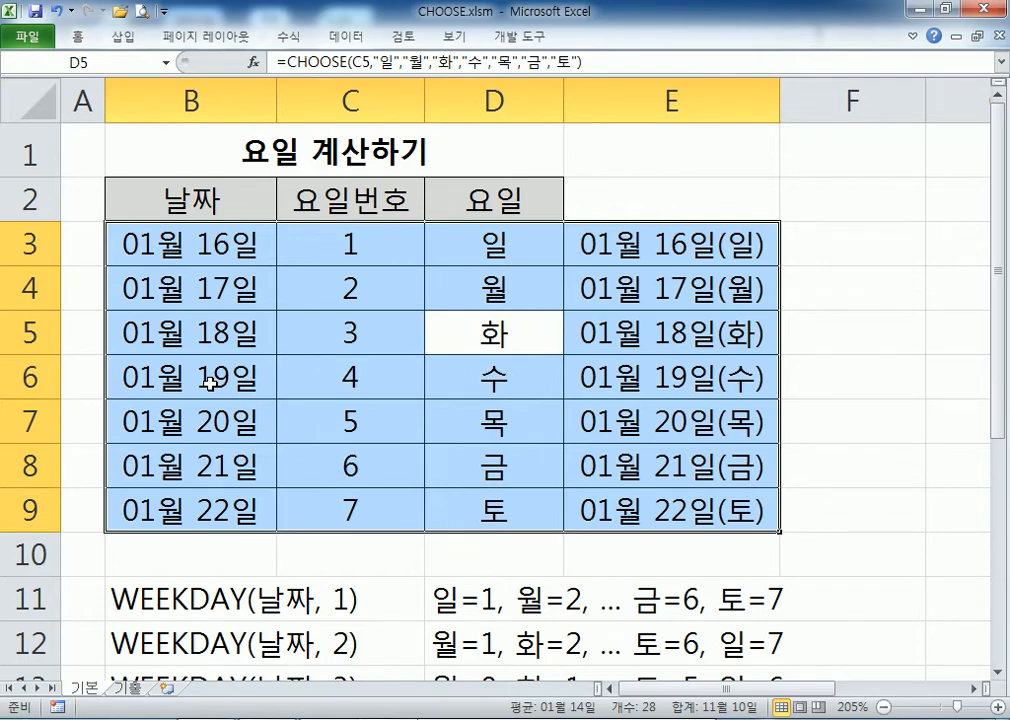
scroll(361, 478, down, 2)
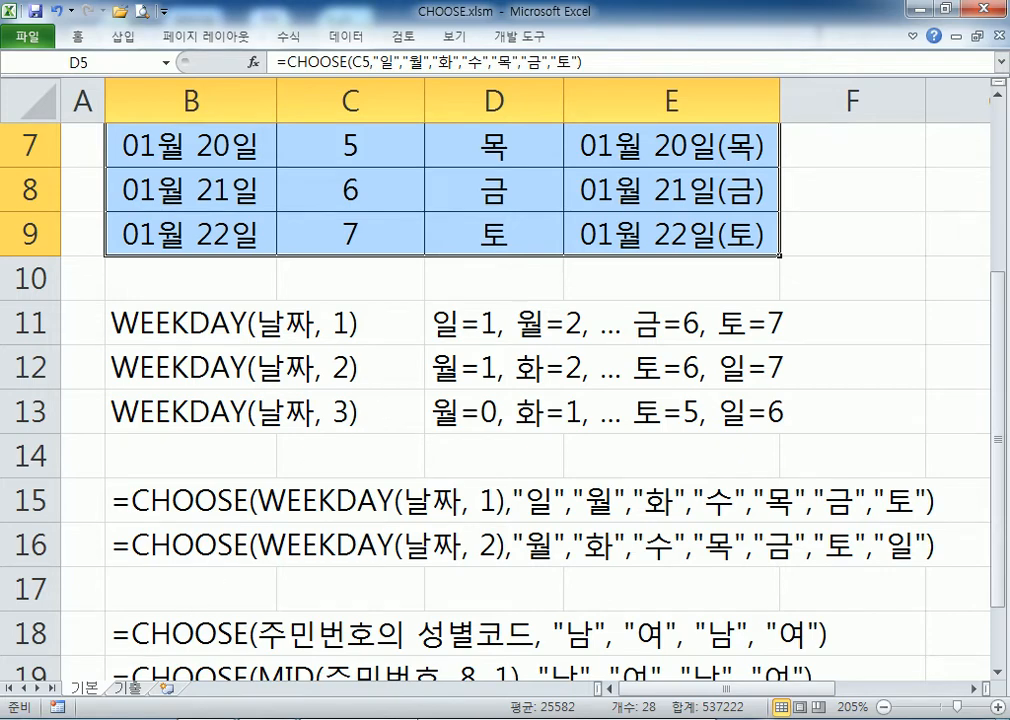
Step: Switch to the 06 부록 folder in the file explorer and open INDEX.xlsm
click(185, 719)
scroll(361, 410, down, 5)
scroll(360, 410, down, 10)
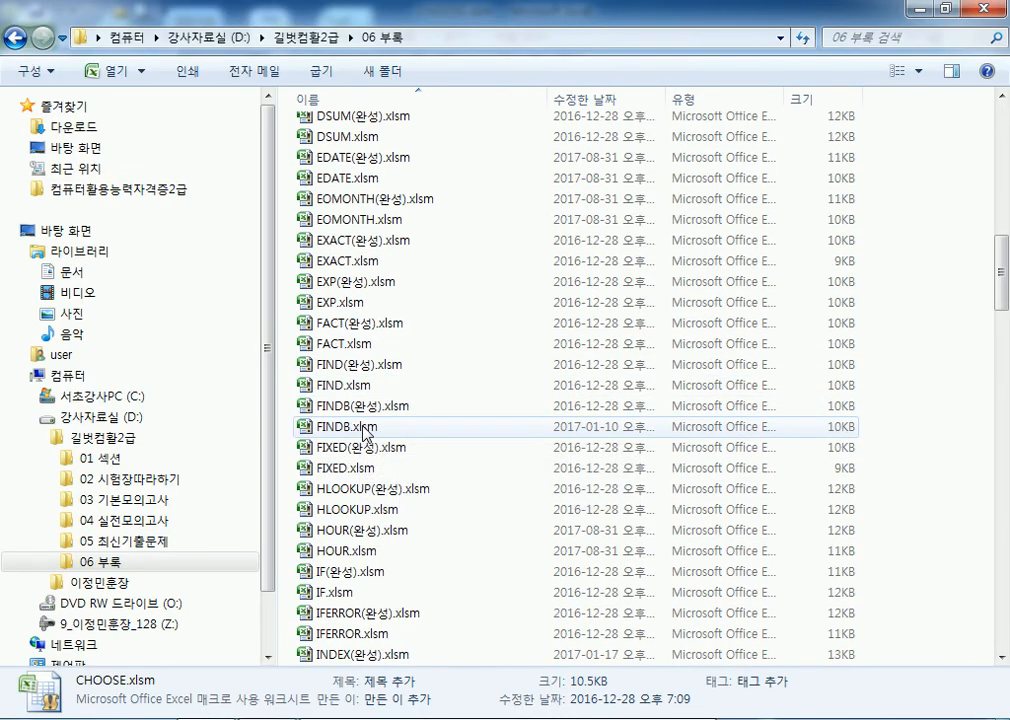
scroll(365, 420, down, 4)
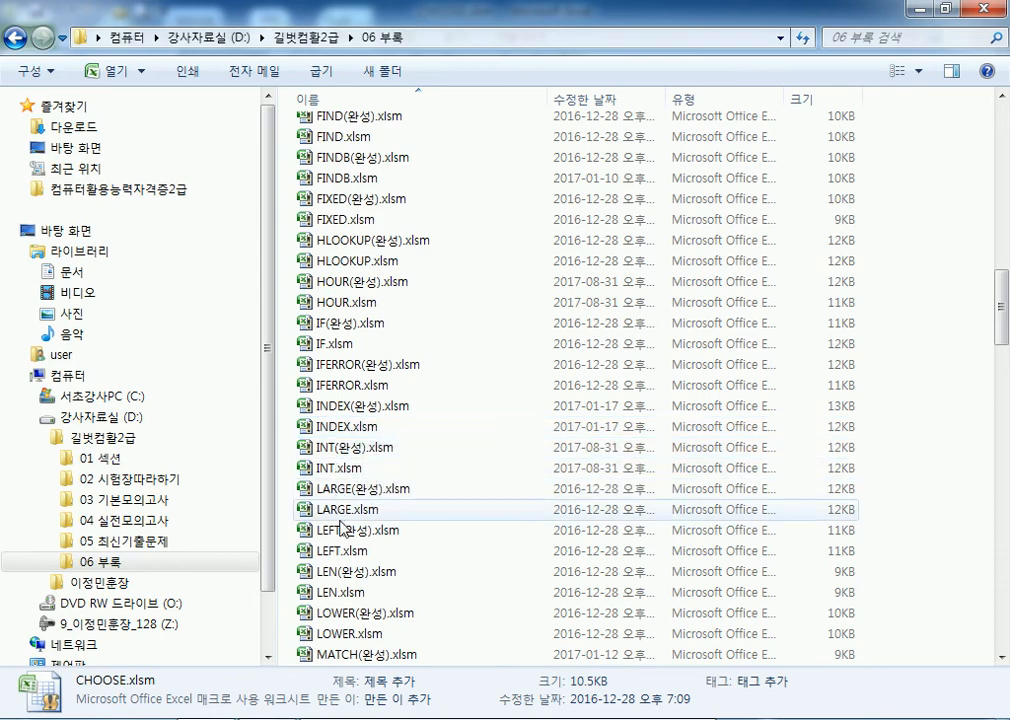
double_click(340, 424)
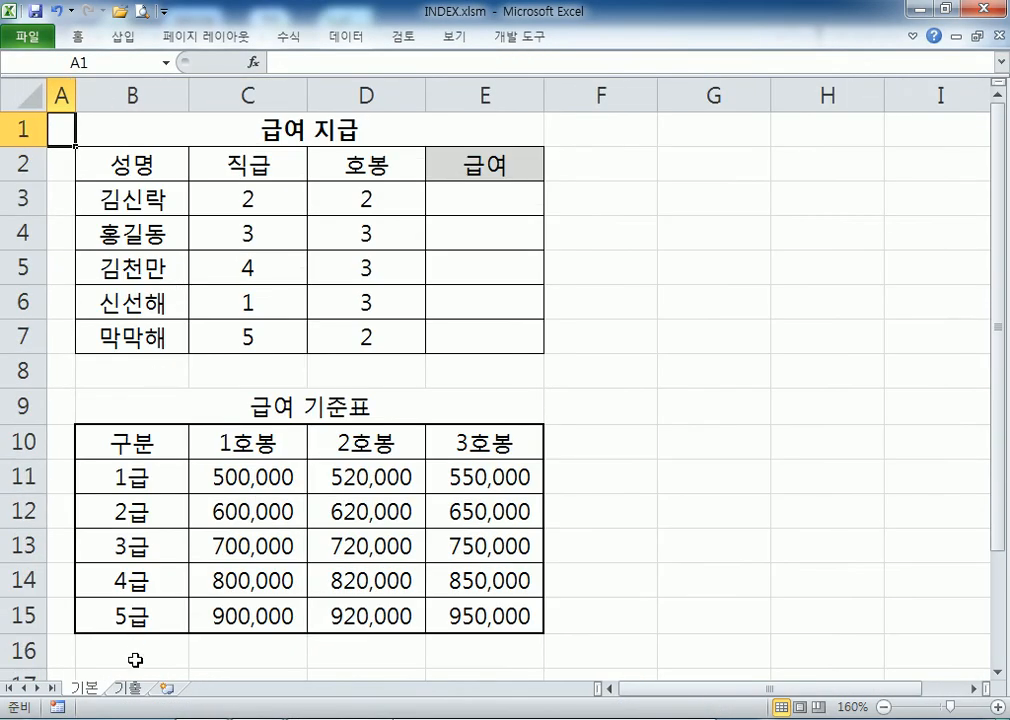
Step: Go to the 기출 sheet and examine the departure code in C8 and the arrival code in D8
click(135, 687)
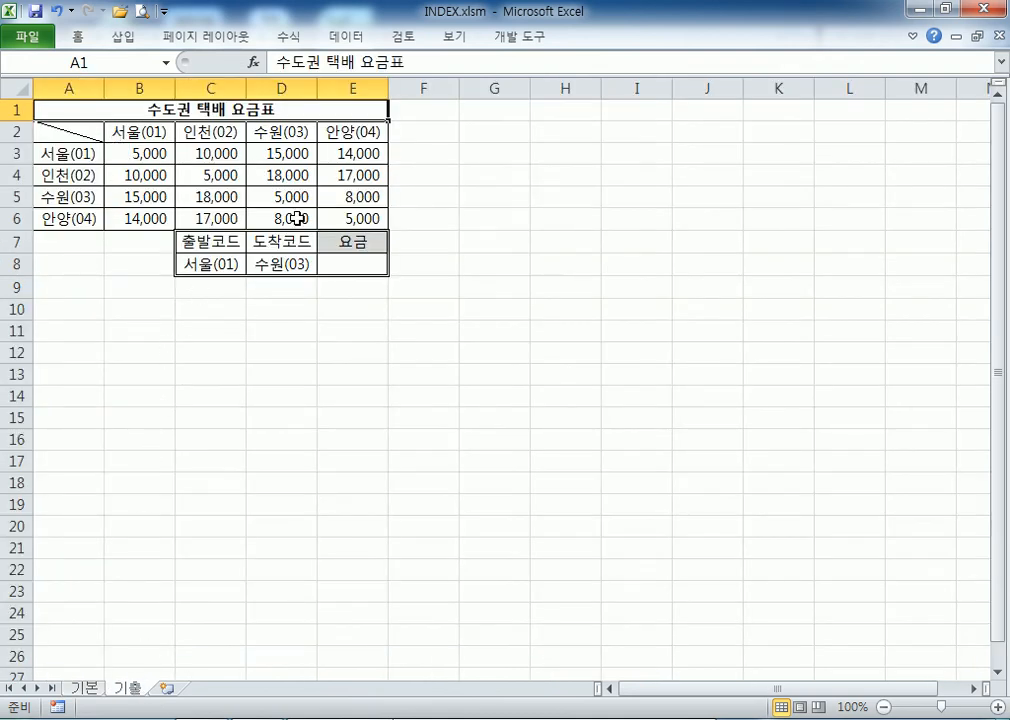
click(217, 268)
click(277, 266)
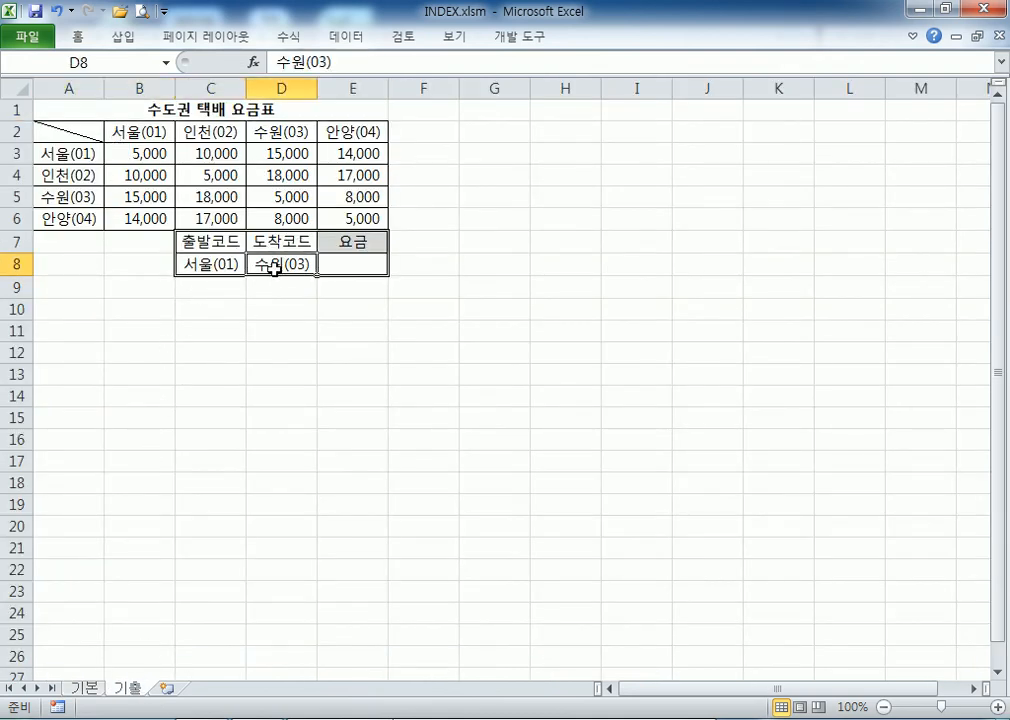
click(214, 265)
click(273, 268)
click(208, 267)
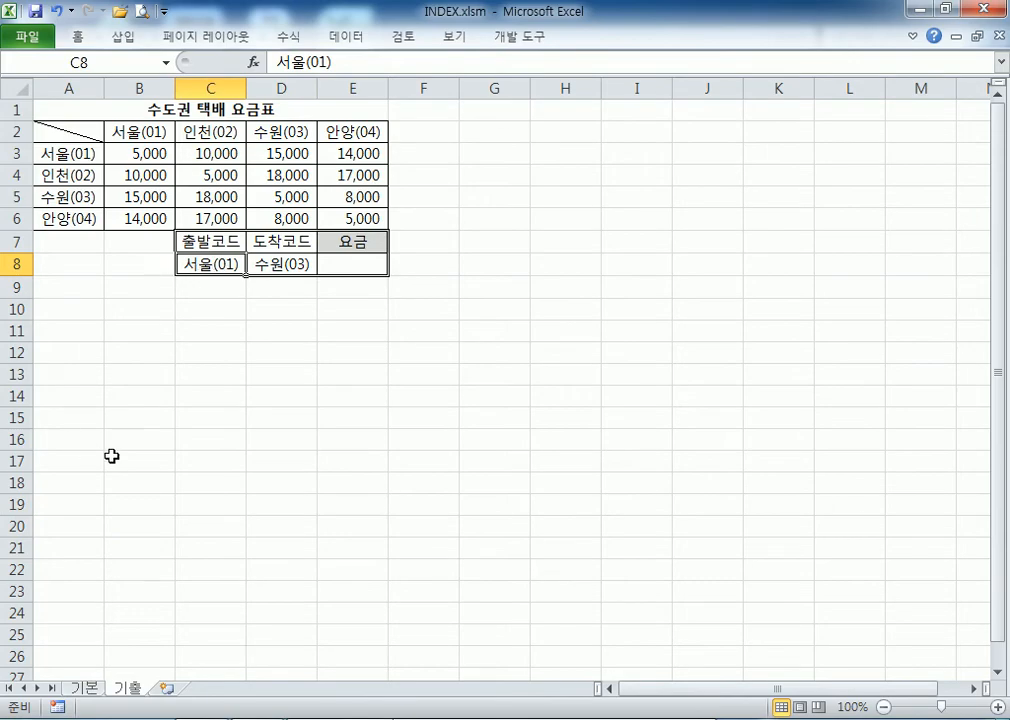
scroll(176, 334, up, 4)
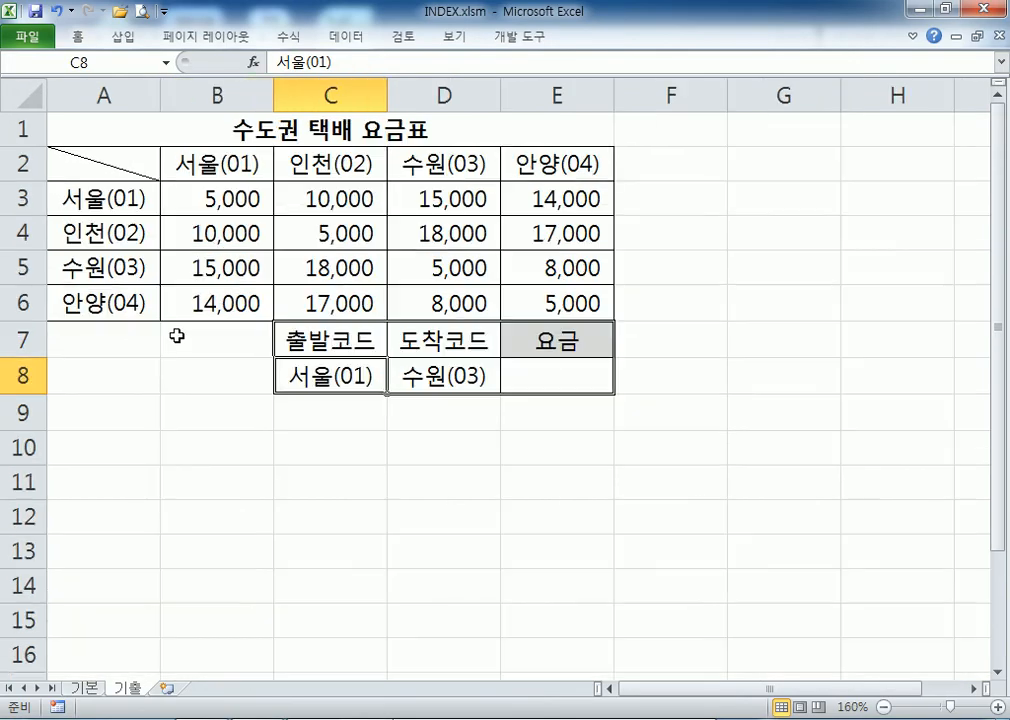
Step: On the 기본 sheet, move the 급여 기준표 table to G2:J8 beside the salary list and narrow the empty column F
click(88, 687)
scroll(427, 275, down, 2)
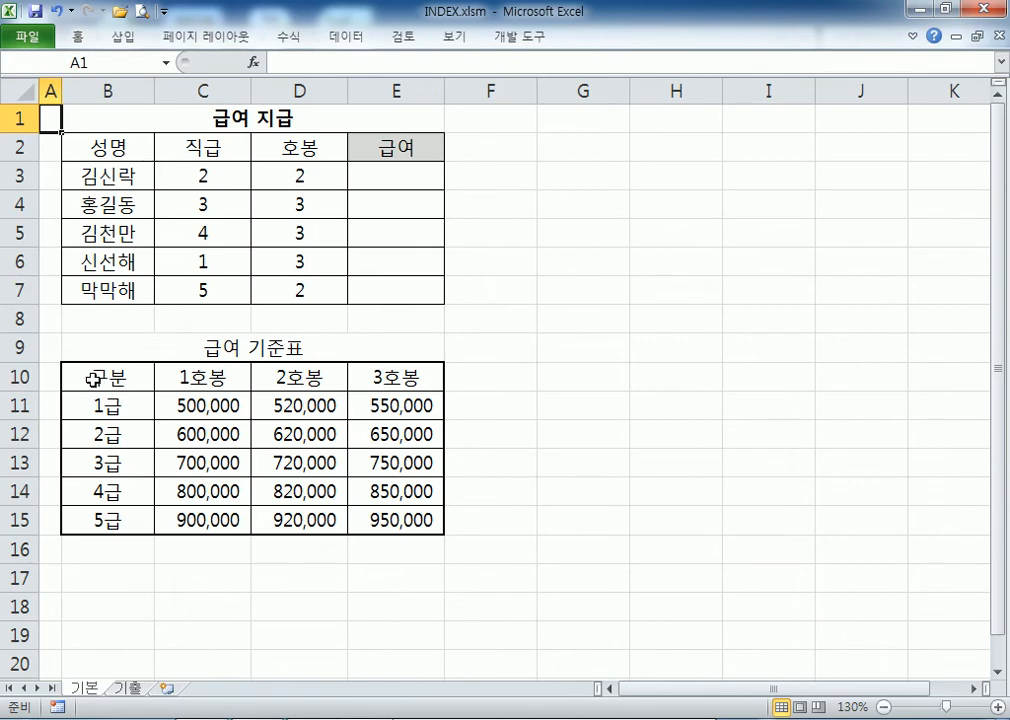
drag(92, 378, 300, 463)
drag(140, 350, 855, 333)
key(Left)
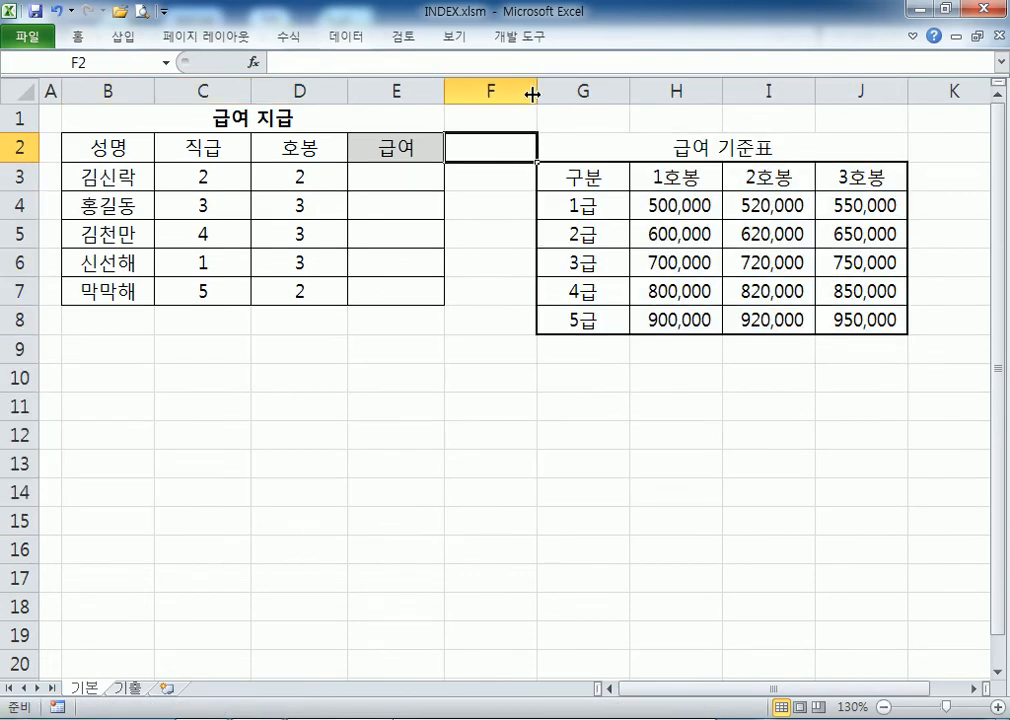
drag(537, 91, 478, 91)
Step: Examine the grade labels G4:G8, step headings H3:J3 and amounts H4:J8, stepping to the grade 2, step 2 cell I5
click(385, 175)
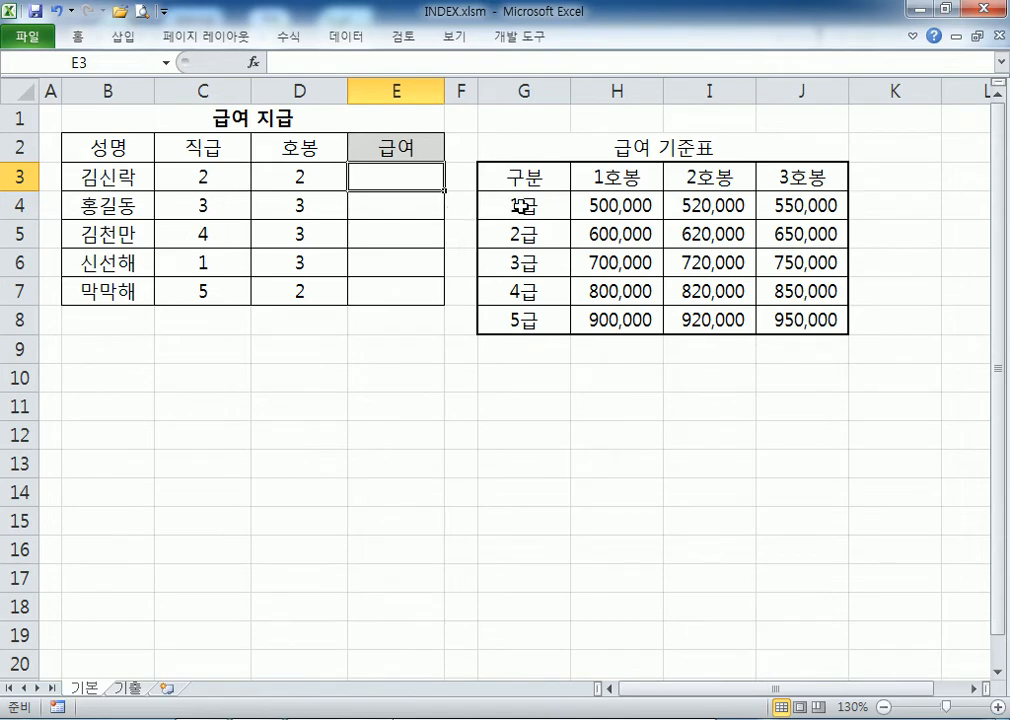
drag(521, 206, 536, 320)
drag(600, 177, 762, 179)
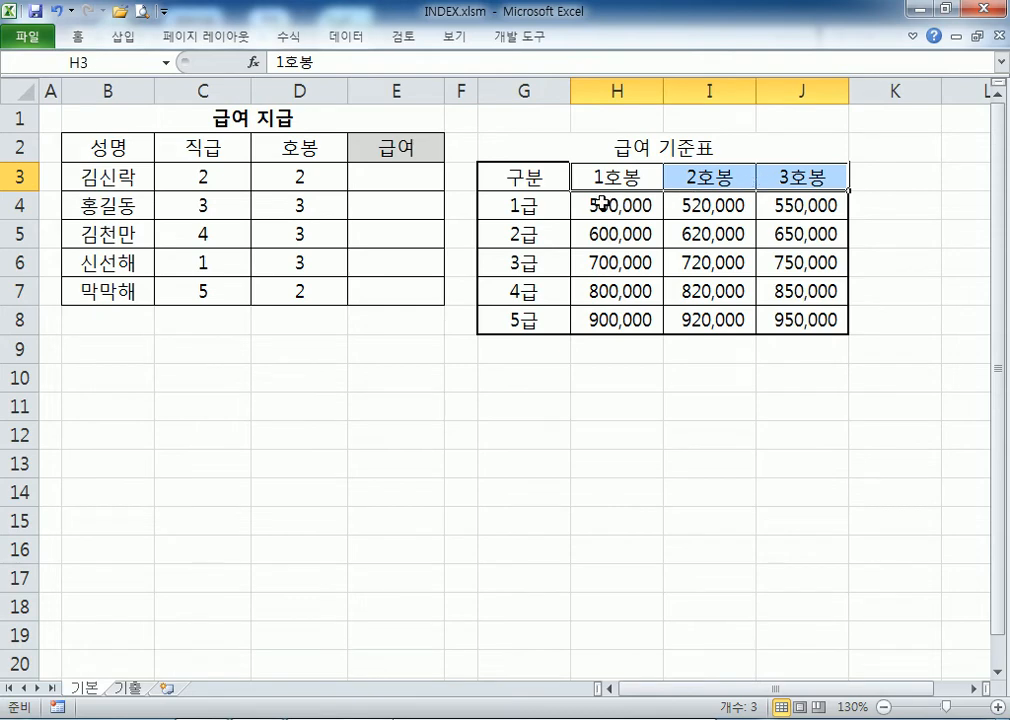
drag(602, 201, 781, 319)
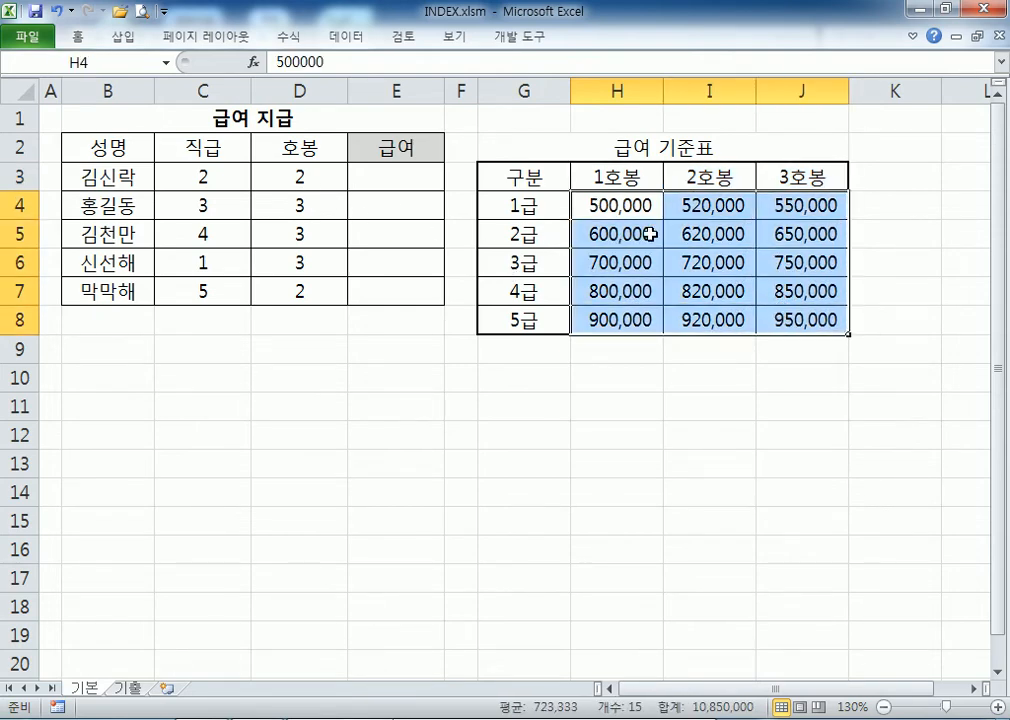
key(Return)
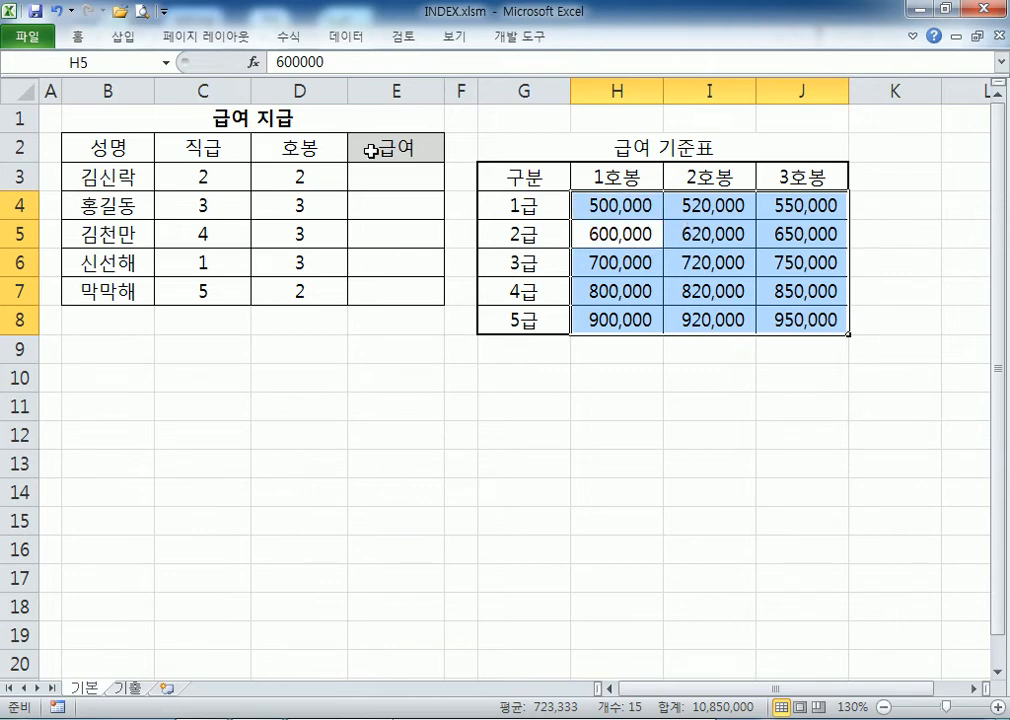
key(Tab)
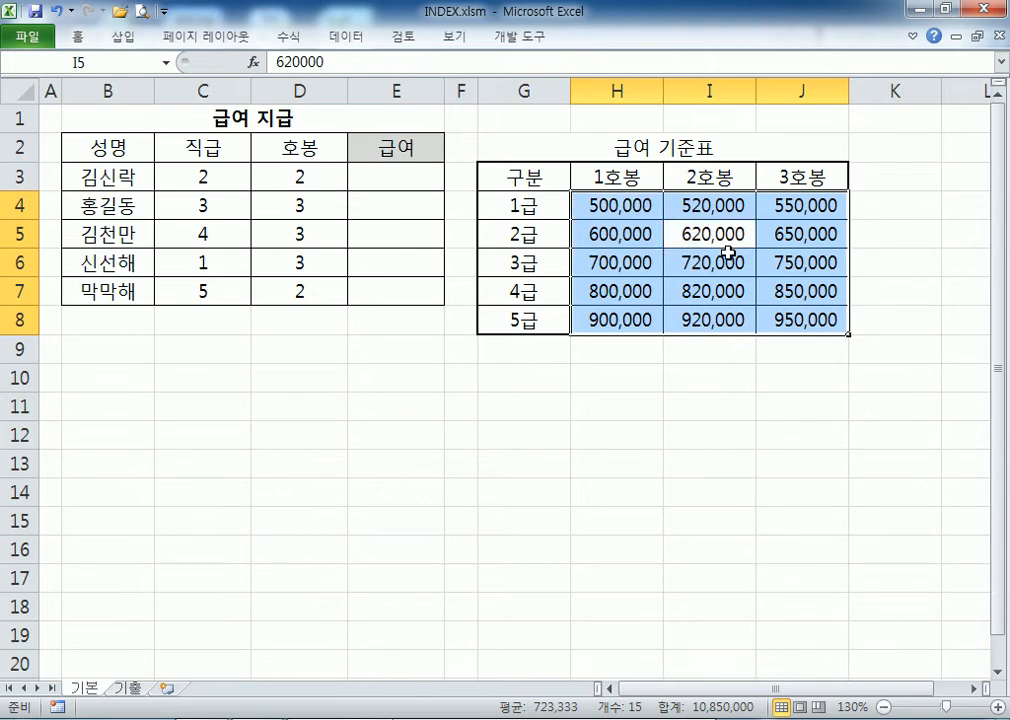
Step: Enter =INDEX($H$4:$J$8,C3,D3) in E3 and fill it down to E7
click(408, 185)
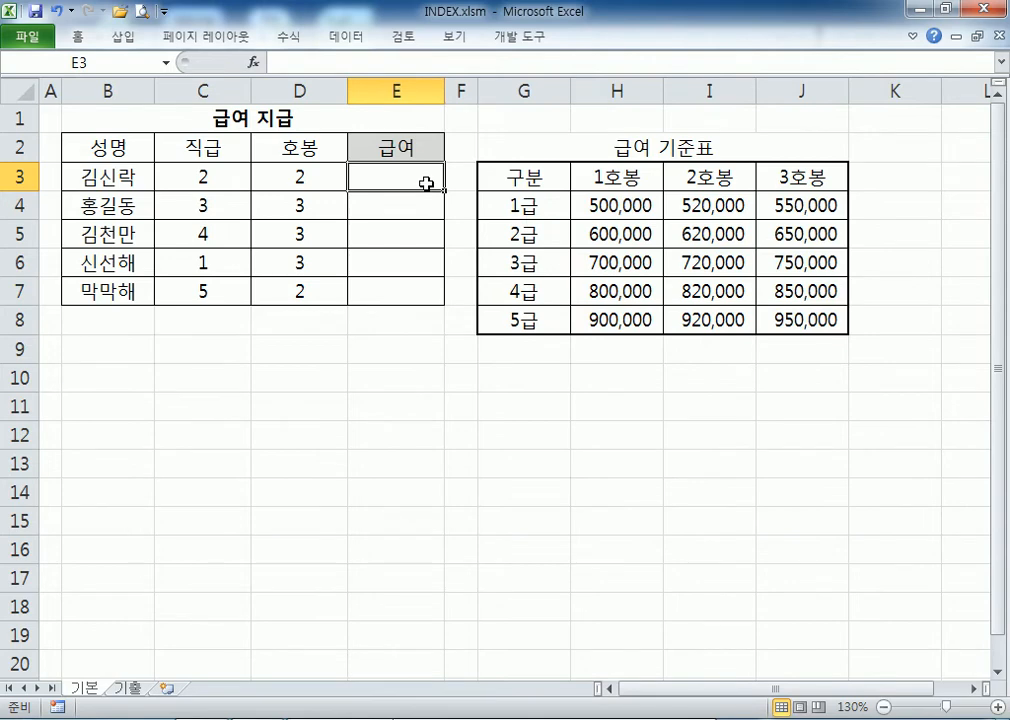
text(=IND)
key(Tab)
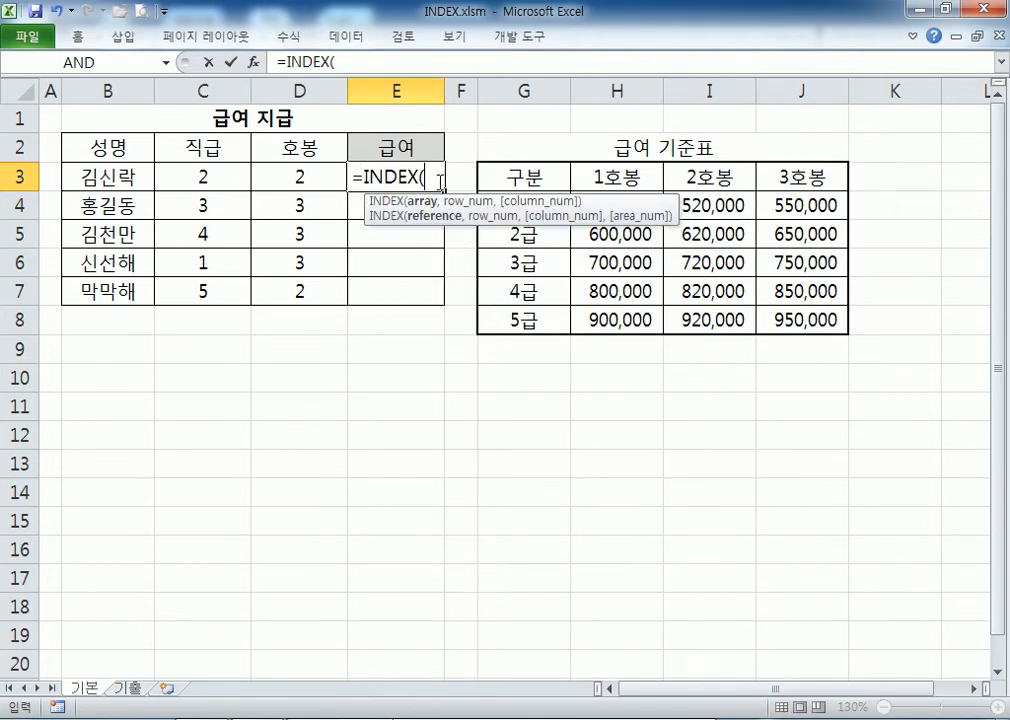
drag(780, 310, 329, 325)
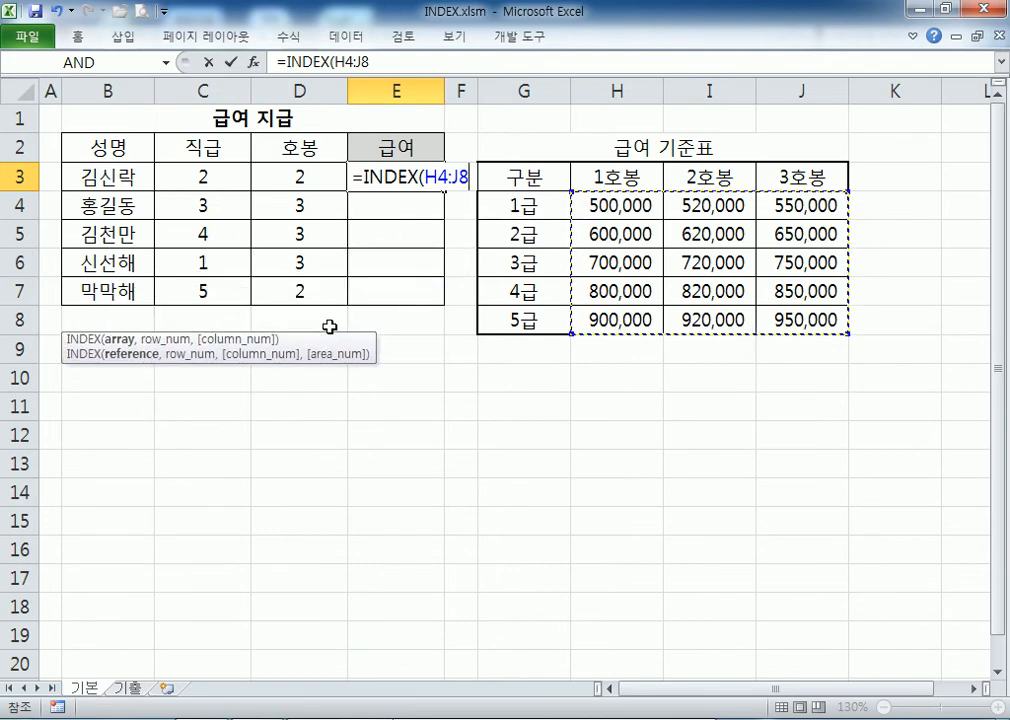
key(F4)
text(,)
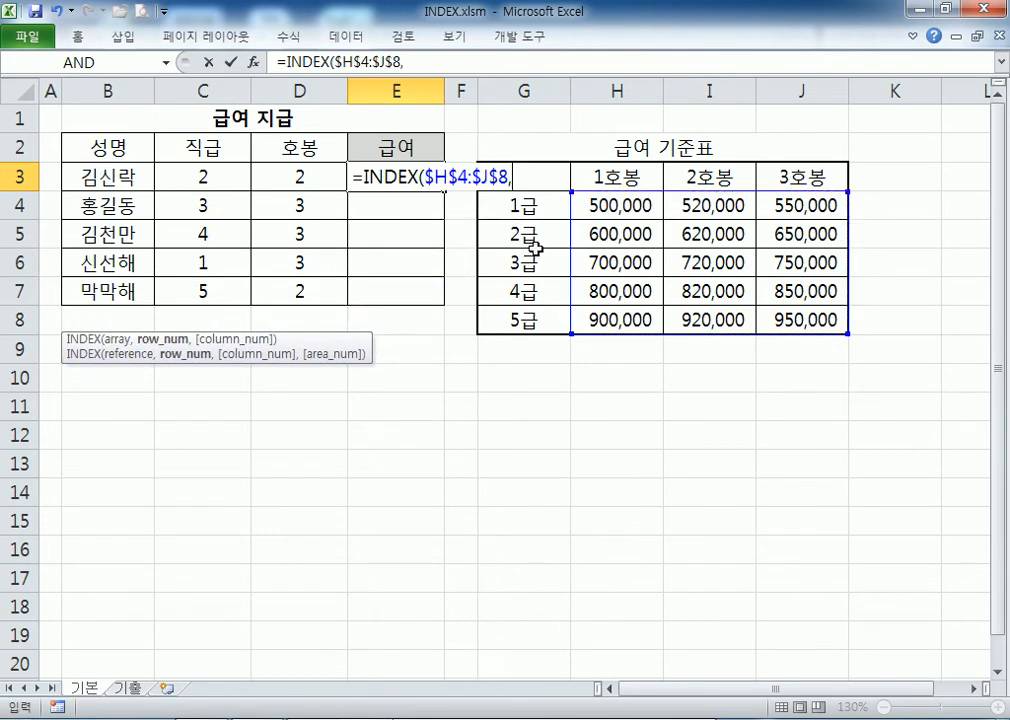
click(205, 178)
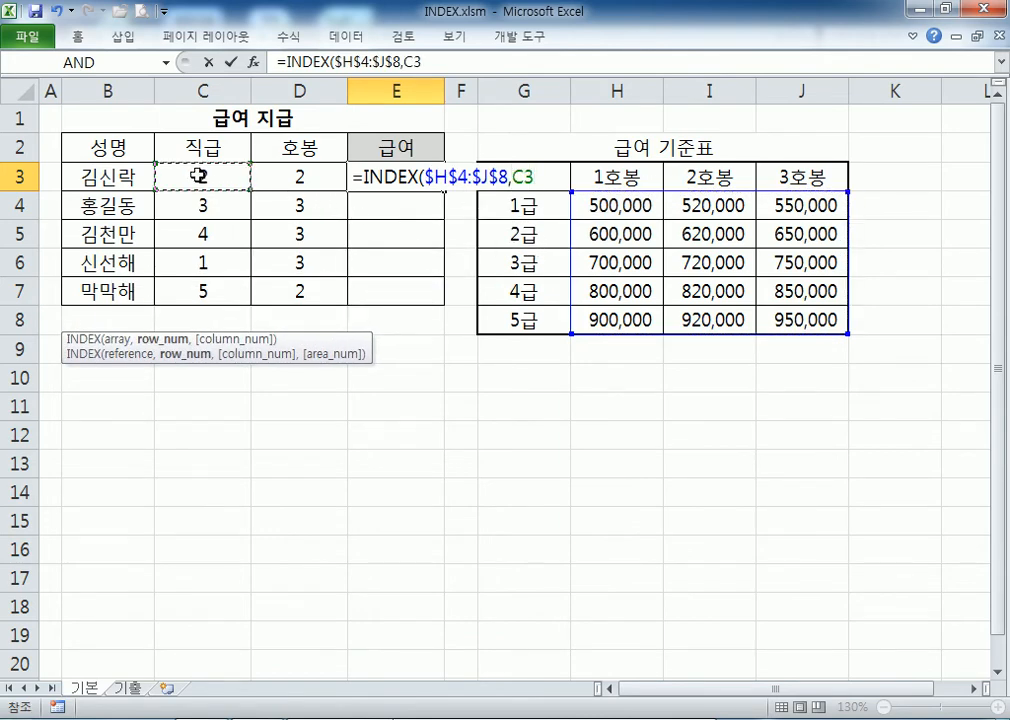
text(,)
click(280, 176)
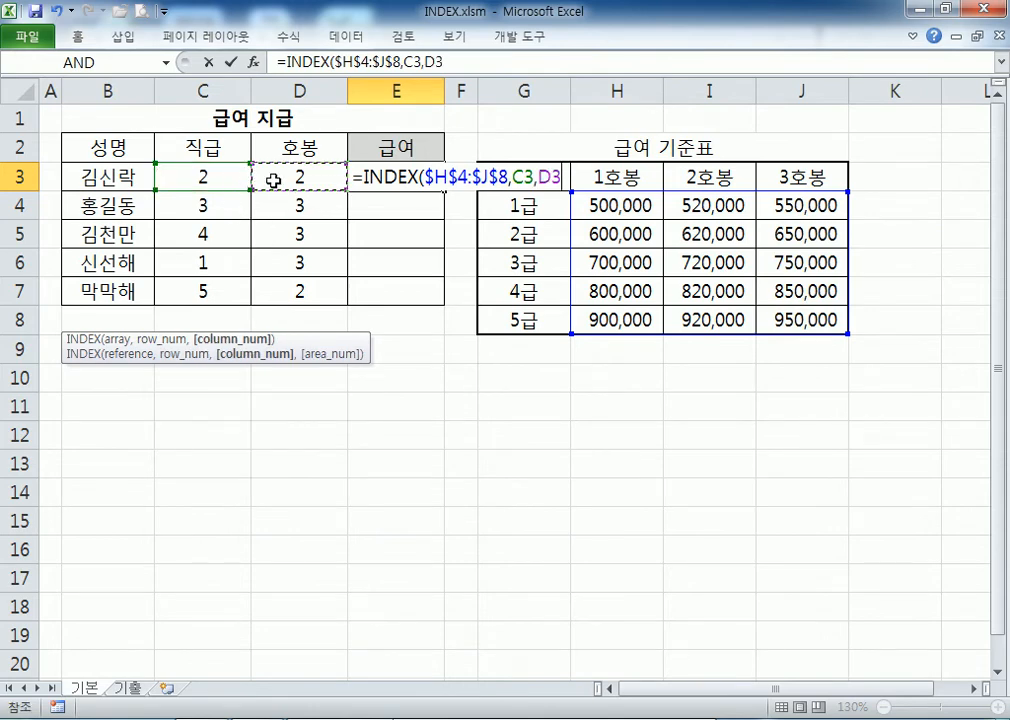
key(Return)
click(397, 178)
drag(445, 192, 438, 298)
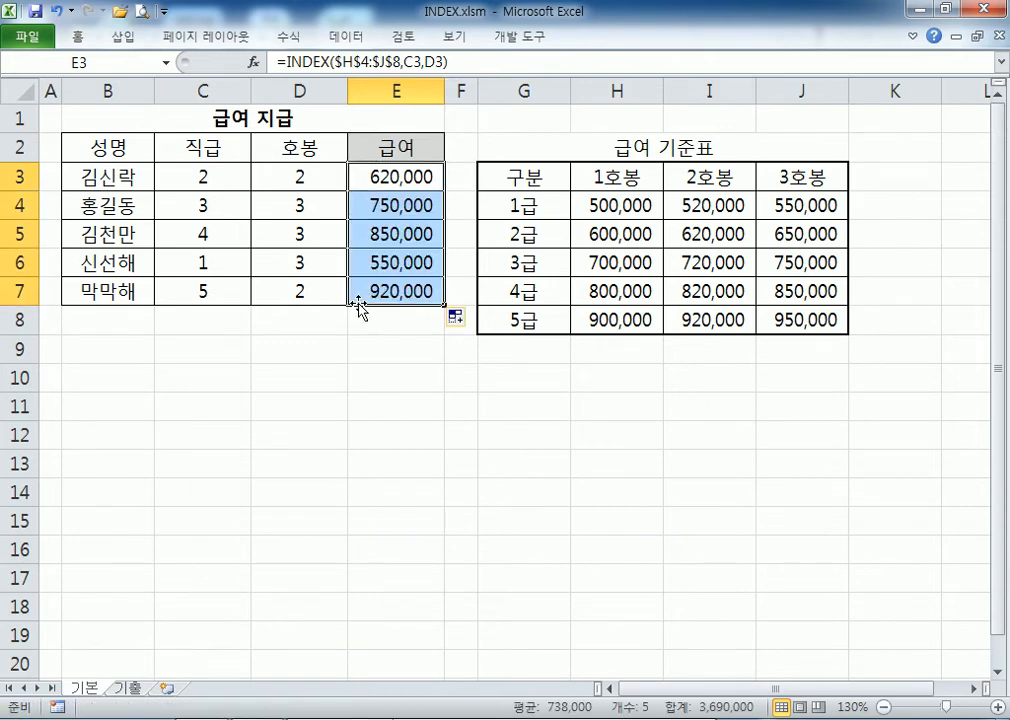
Step: Review the grade labels G4:G8 and the step headings H3:J3 of the salary standard table
drag(538, 200, 524, 320)
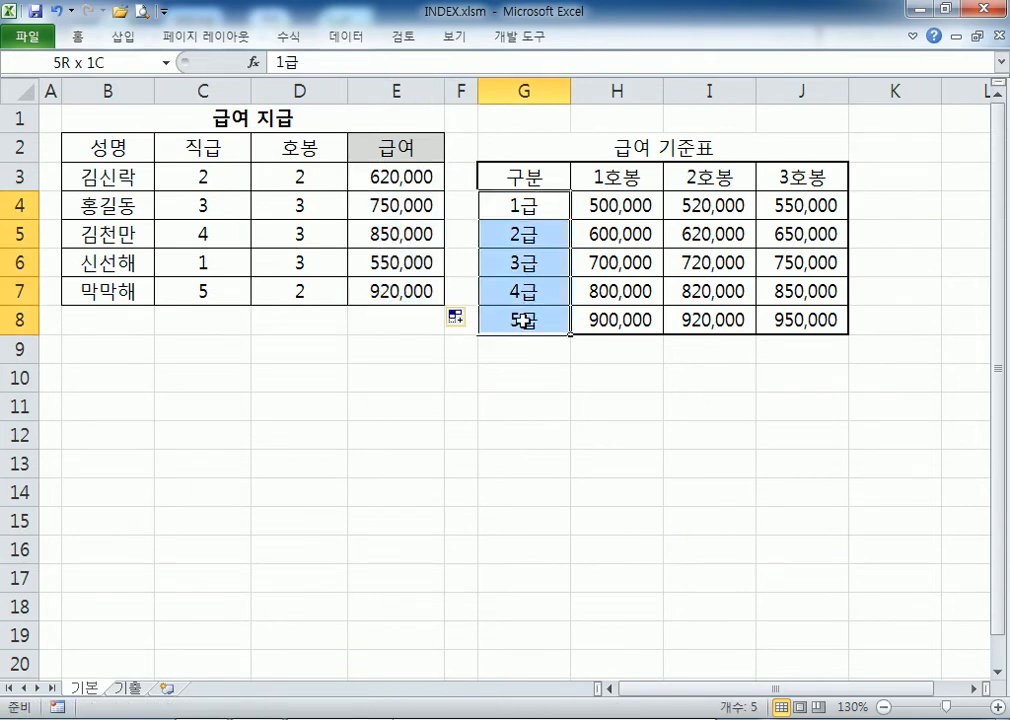
drag(615, 178, 780, 175)
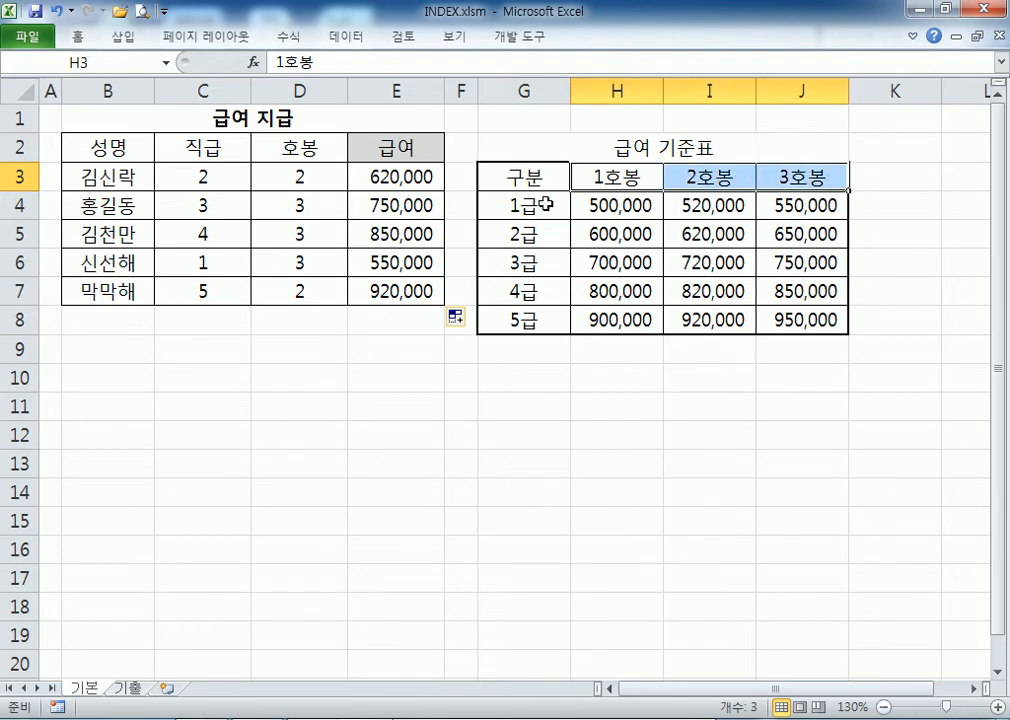
click(545, 203)
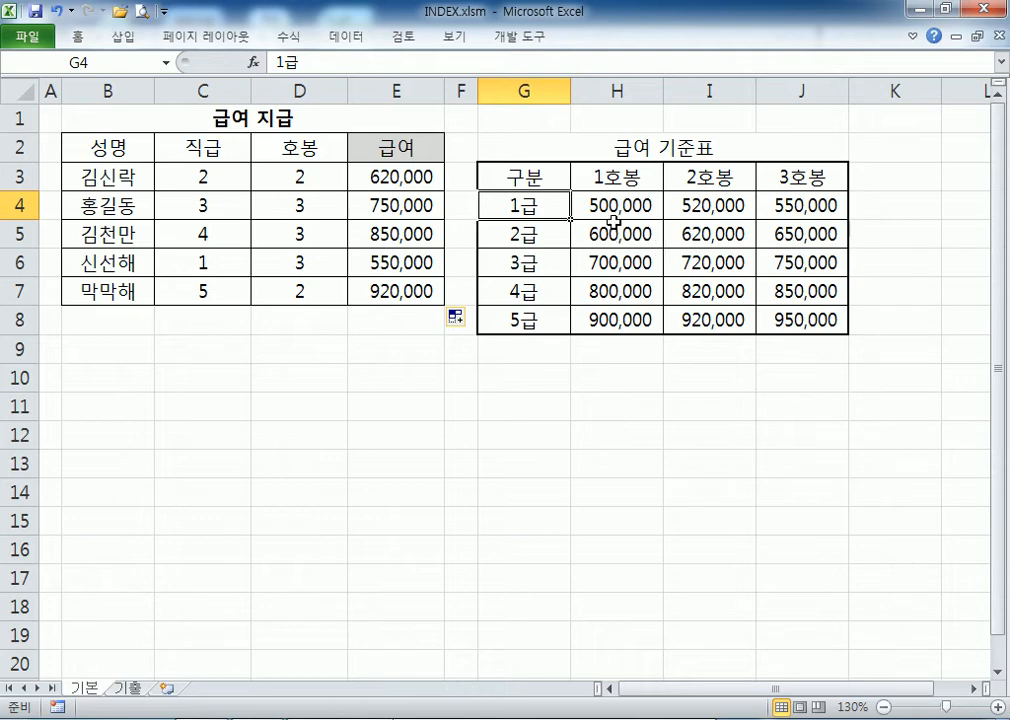
Step: Define the name 급여기준표 for the salary amounts H4:J8
drag(616, 206, 794, 319)
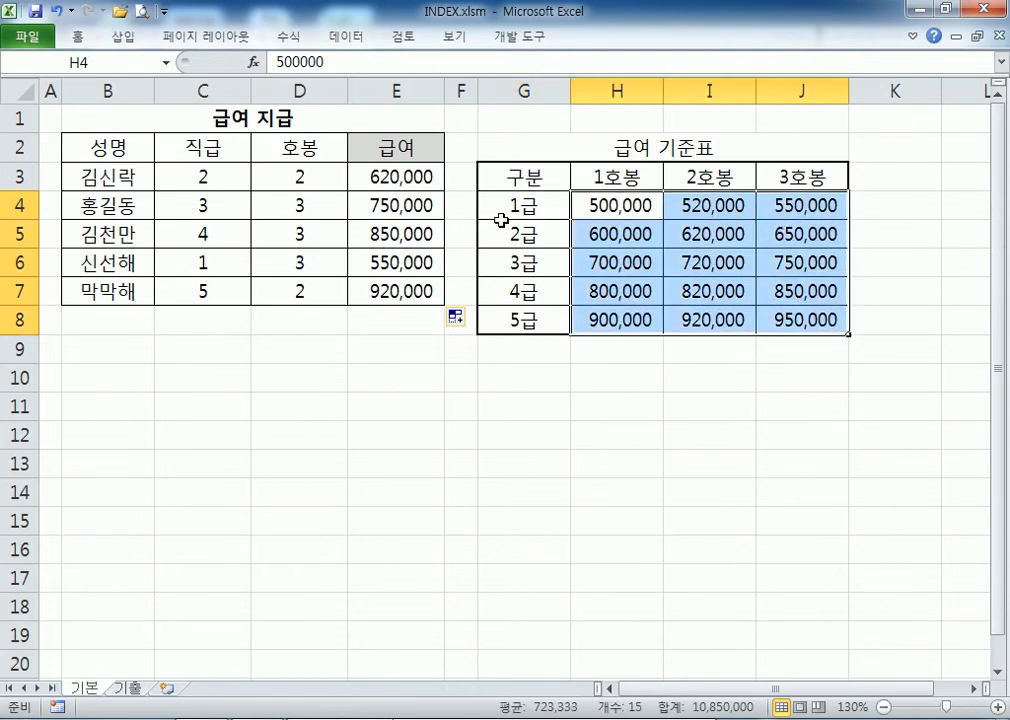
click(149, 61)
text(RMQDU)
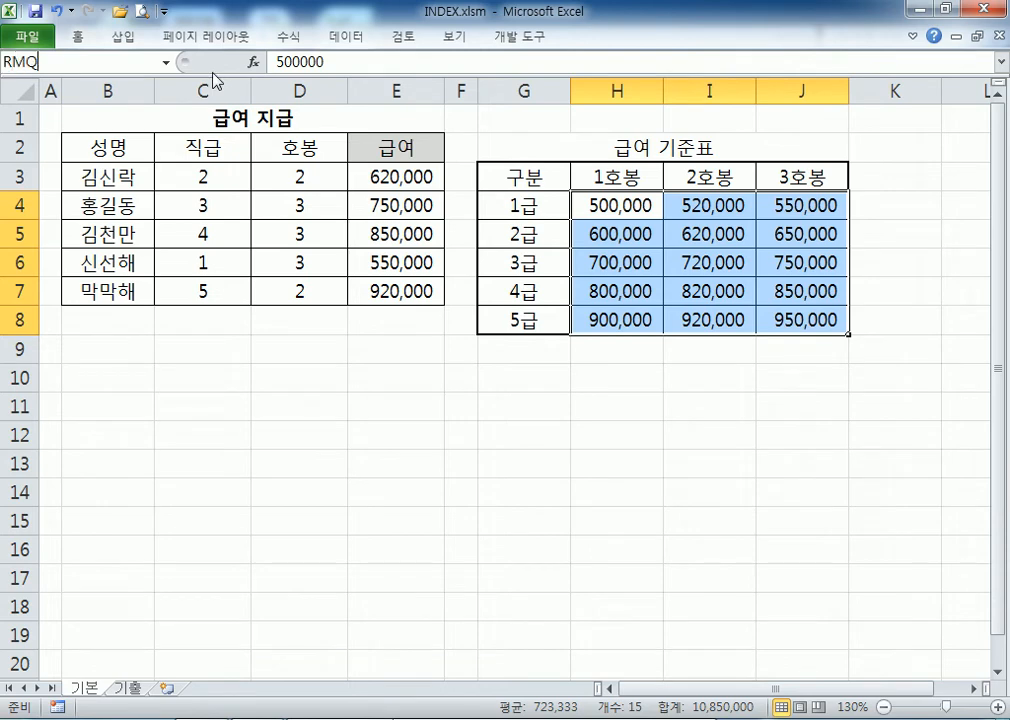
key(BackSpace)
key(BackSpace)
key(BackSpace)
key(BackSpace)
key(BackSpace)
text(급여기준표)
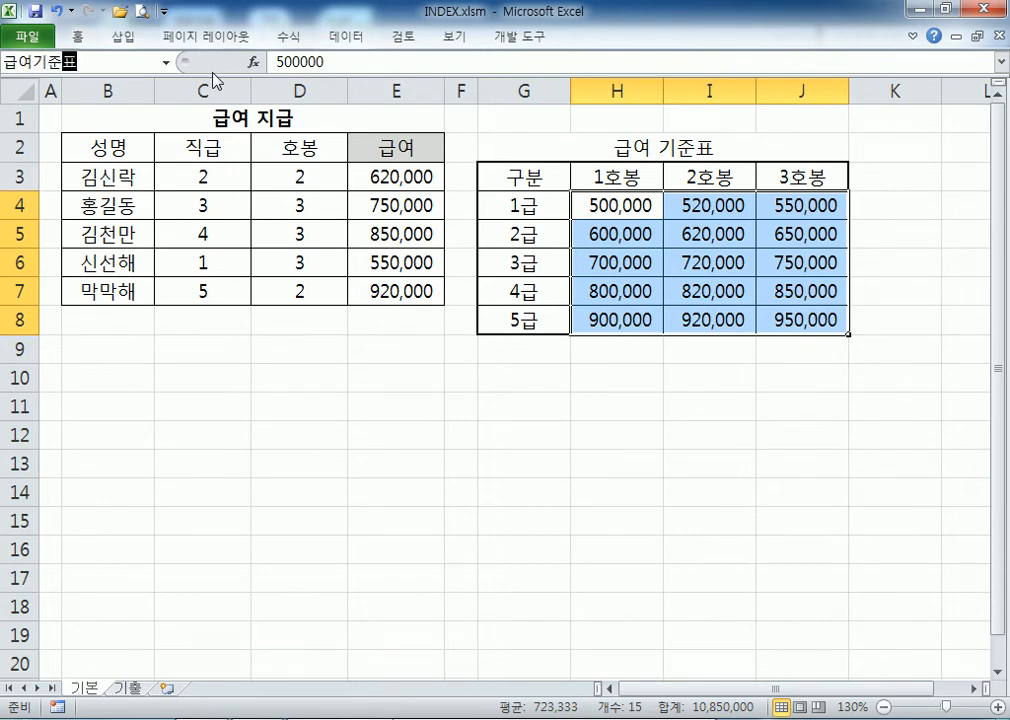
key(Return)
Step: Replace $H$4:$J$8 in the E3 formula with the name 급여기준표 and check the ranges the formula refers to
double_click(390, 178)
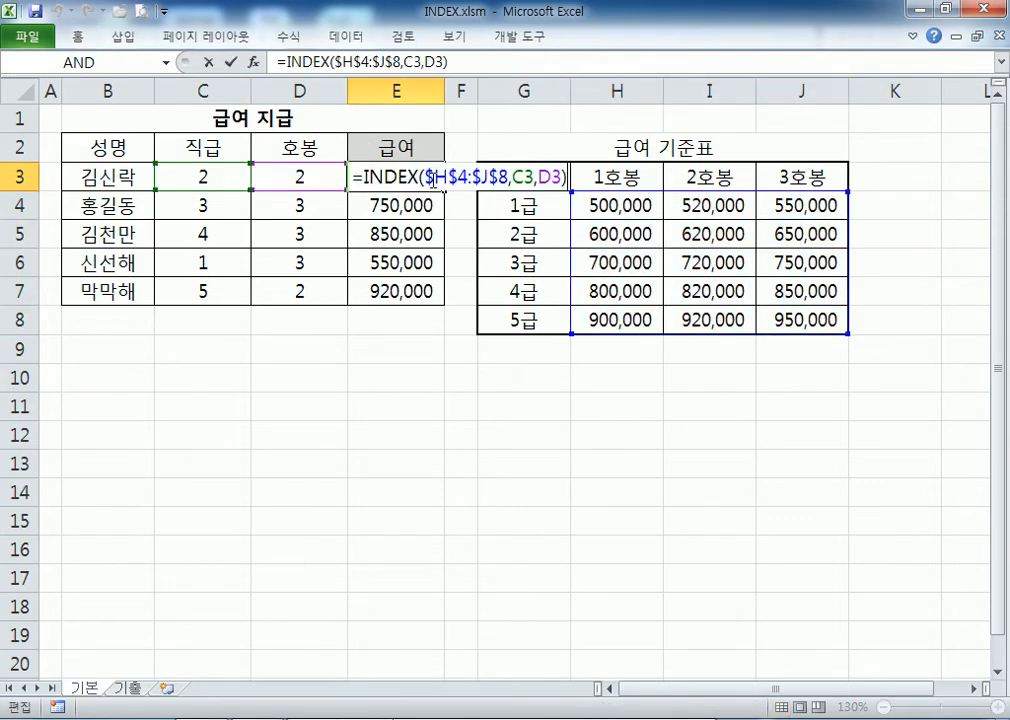
drag(424, 178, 509, 178)
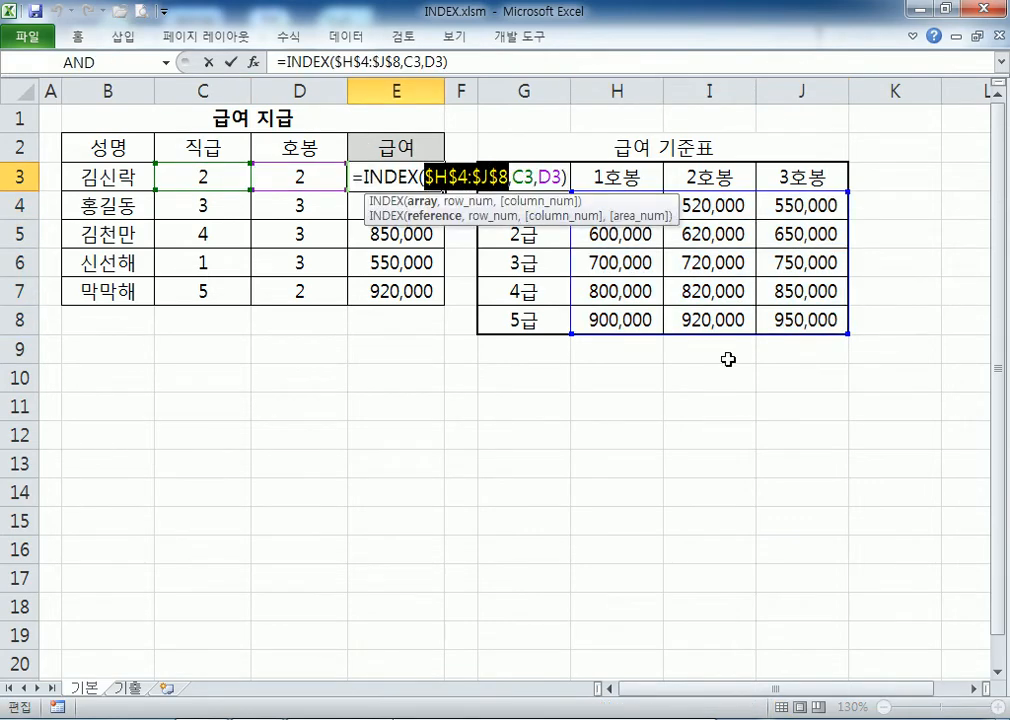
text(급여깃)
text(준표)
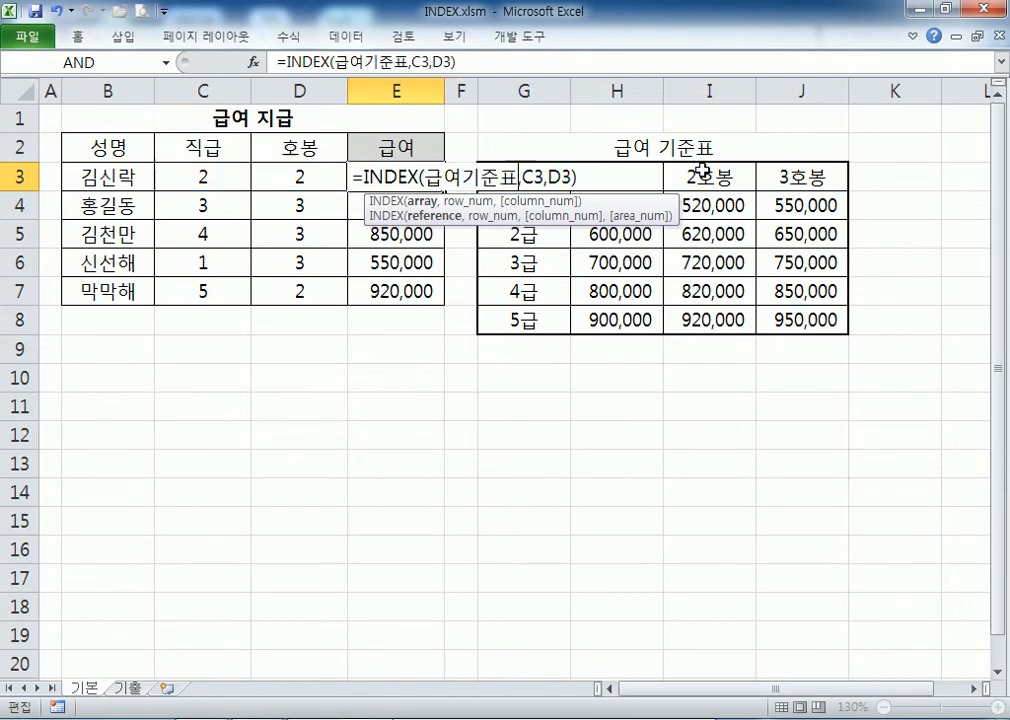
key(ctrl+Return)
key(F2)
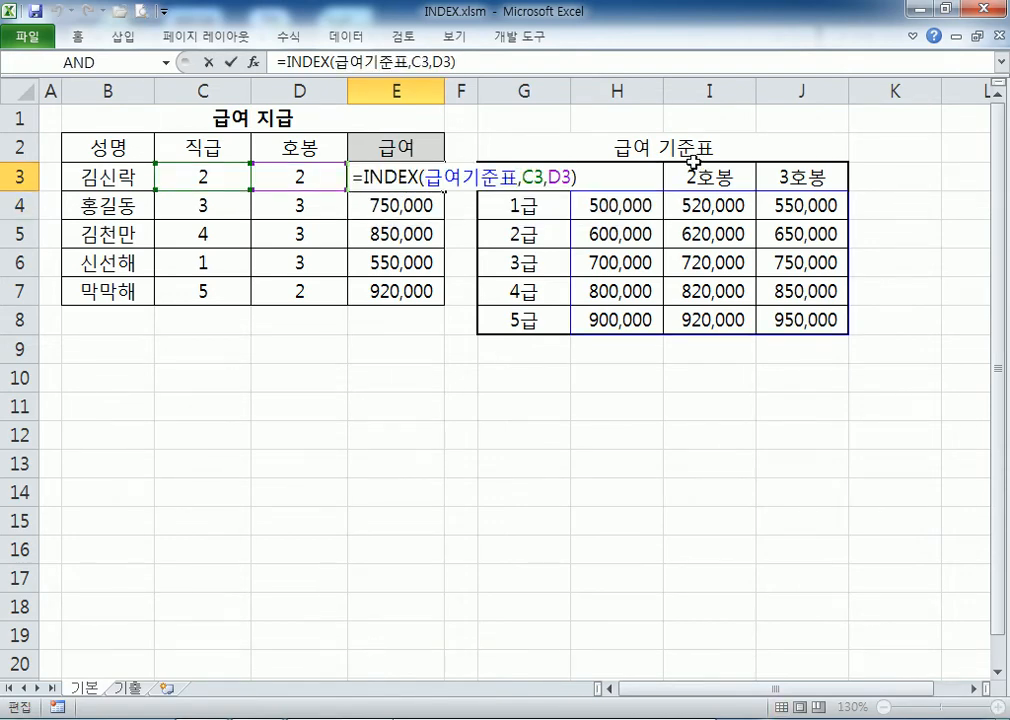
key(Escape)
key(F2)
key(Escape)
Step: Fill the =INDEX(급여기준표,C3,D3) formula from E3 down to E7 and recheck E3
drag(445, 190, 448, 292)
double_click(422, 177)
key(ctrl+Return)
Step: On the 기출 sheet, examine the fee range B3:E6 and step to D3, the fee from 서울(01) to 수원(03)
click(133, 689)
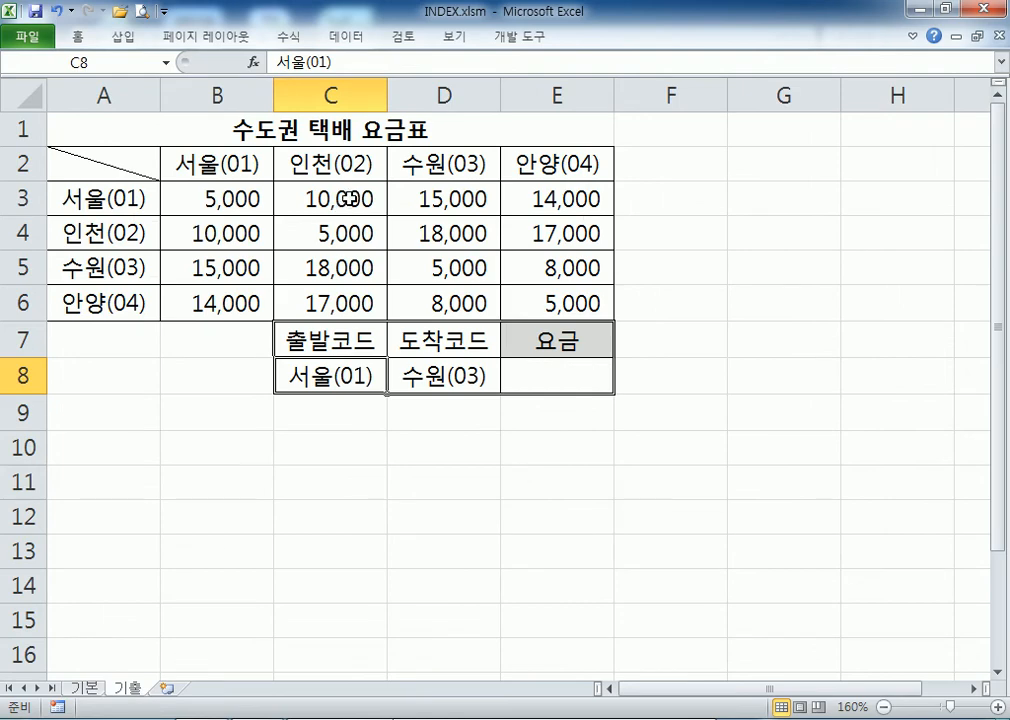
click(527, 374)
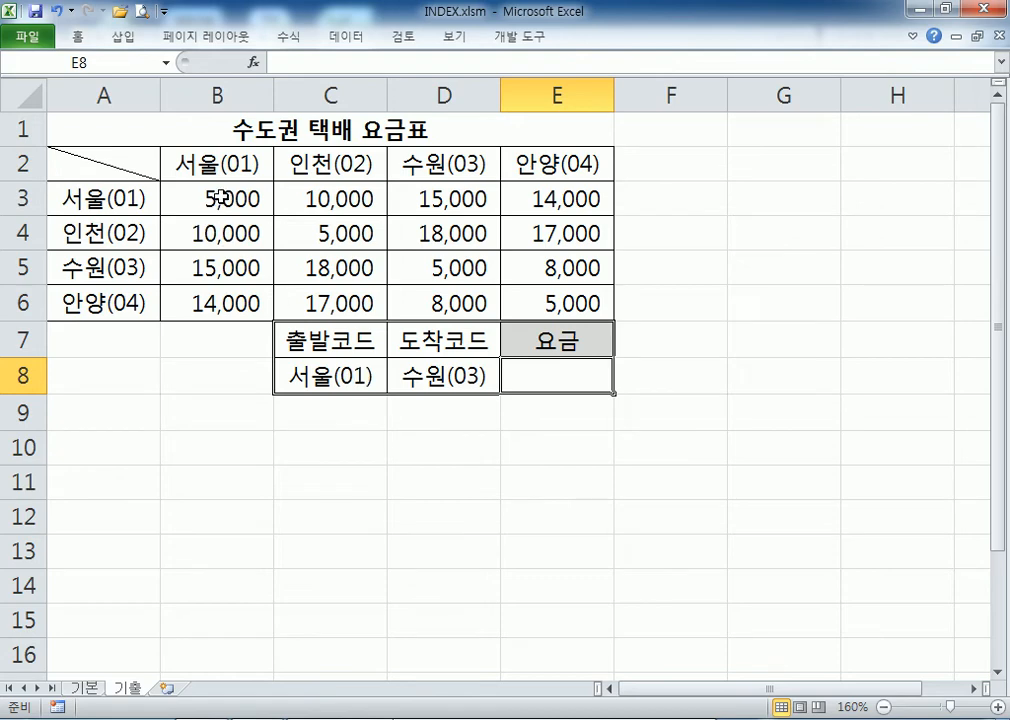
drag(232, 198, 552, 300)
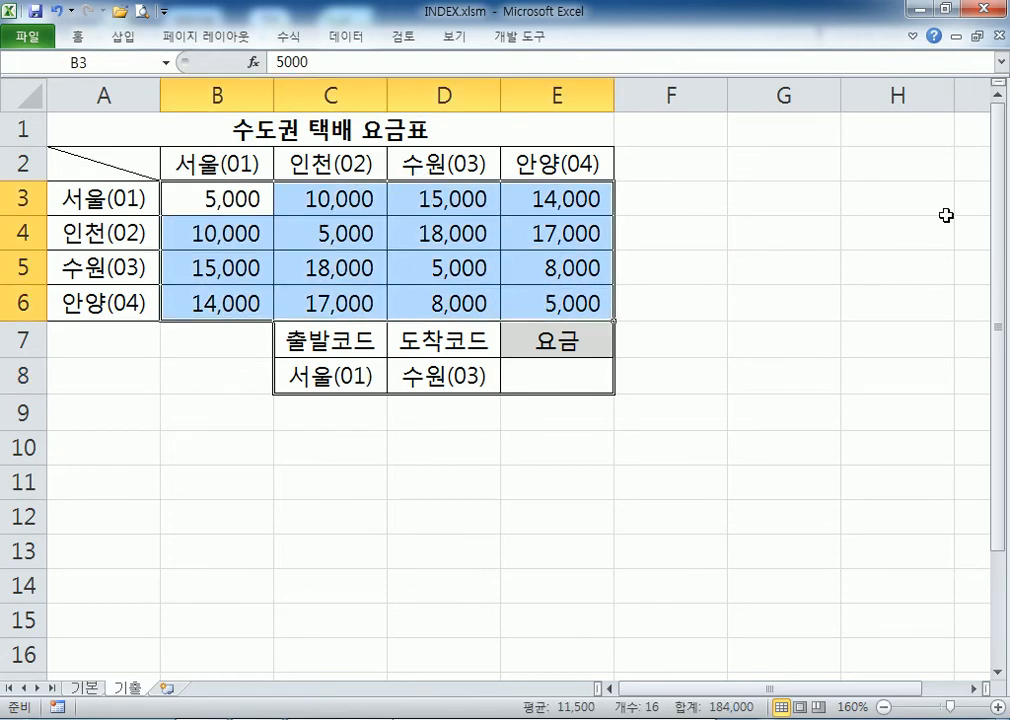
key(Tab)
key(Tab)
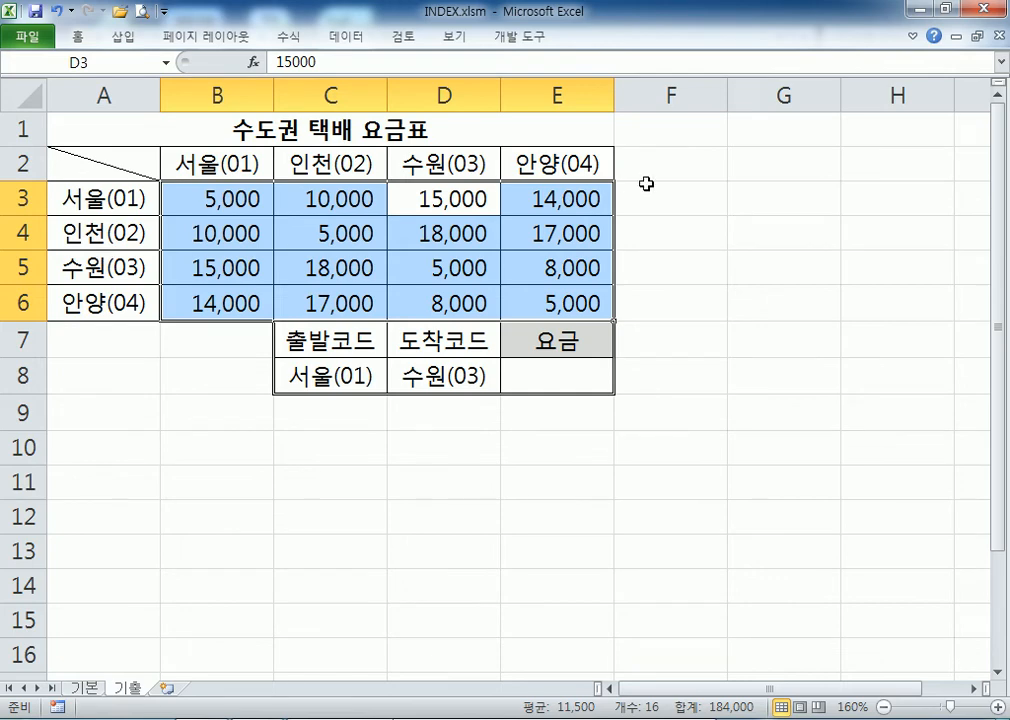
click(552, 376)
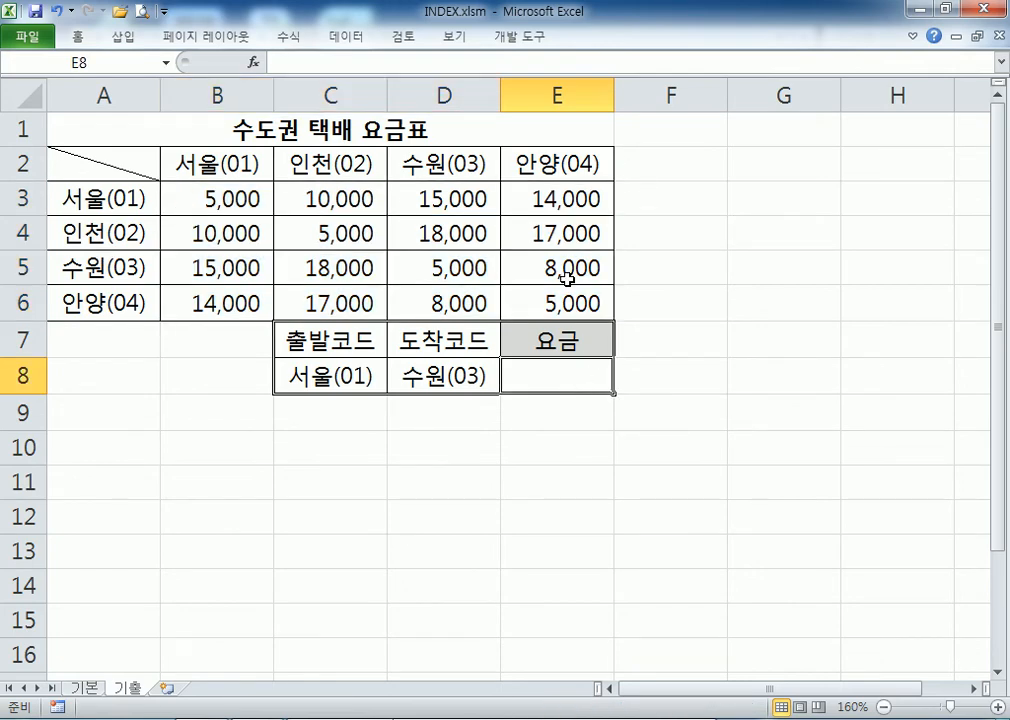
Step: Examine the text of departure code C8, highlighting the digits 01 inside the parentheses, and leave the cell unchanged
click(357, 376)
double_click(346, 377)
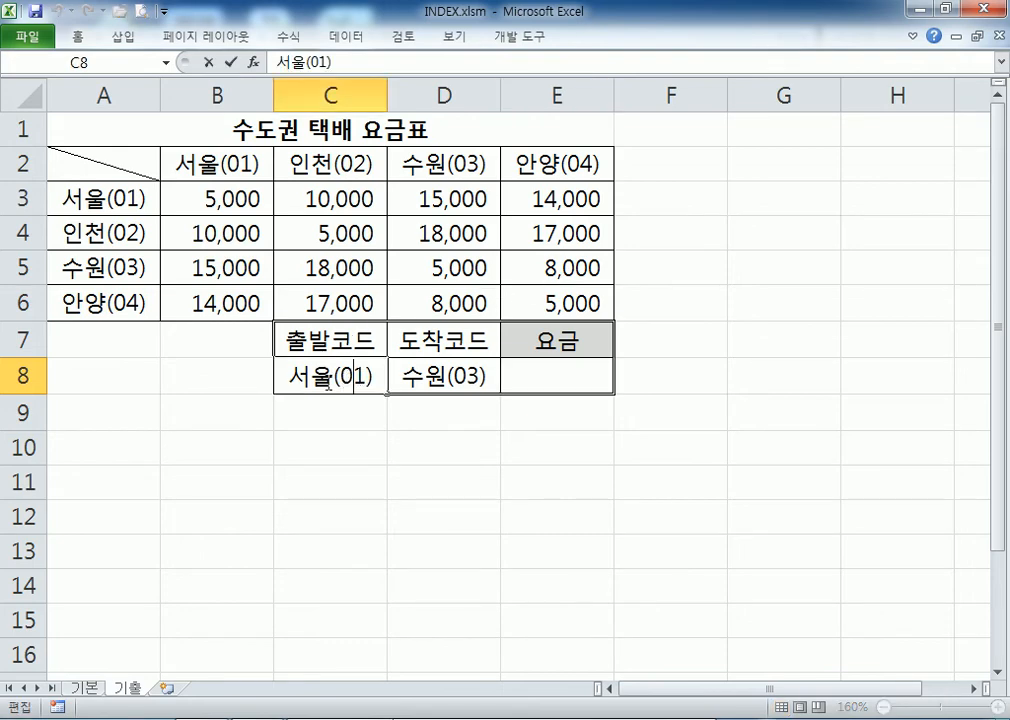
drag(281, 377, 310, 377)
key(Right)
key(Right)
key(Right)
key(Right)
drag(345, 377, 378, 378)
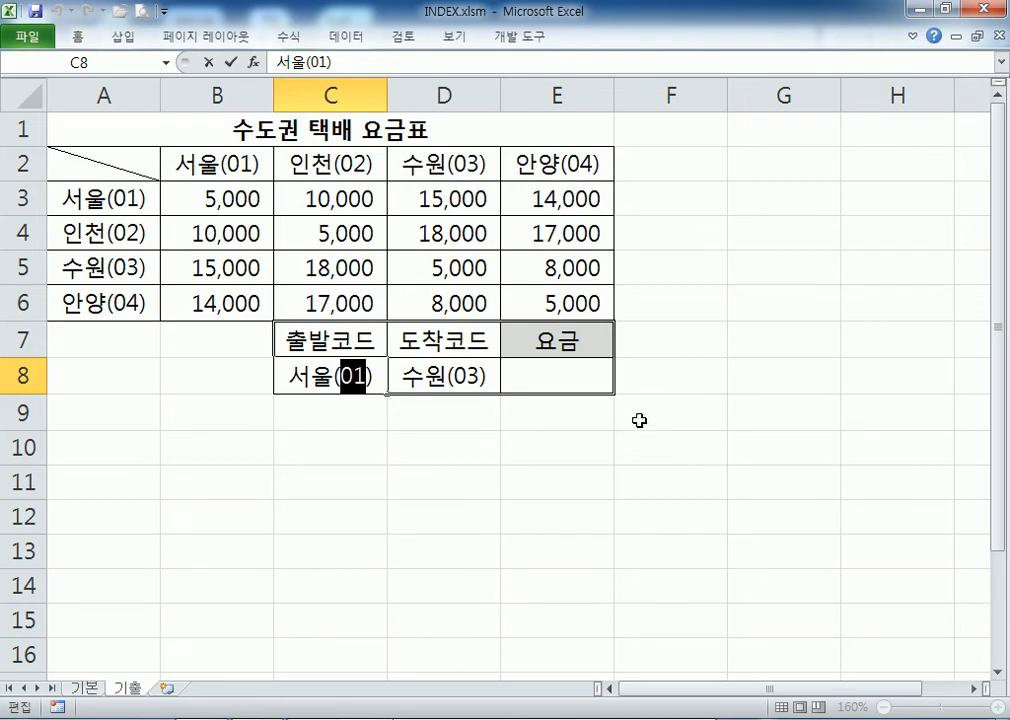
key(Escape)
click(580, 382)
text(=ㅑㅜㅇㄷㅌ)
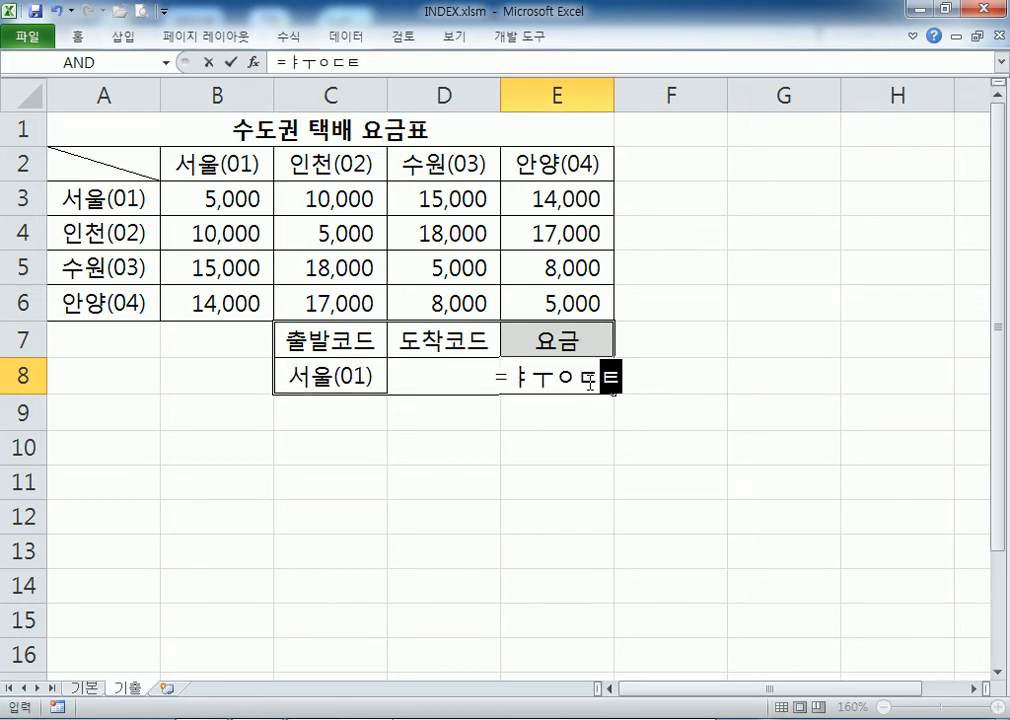
key(Tab)
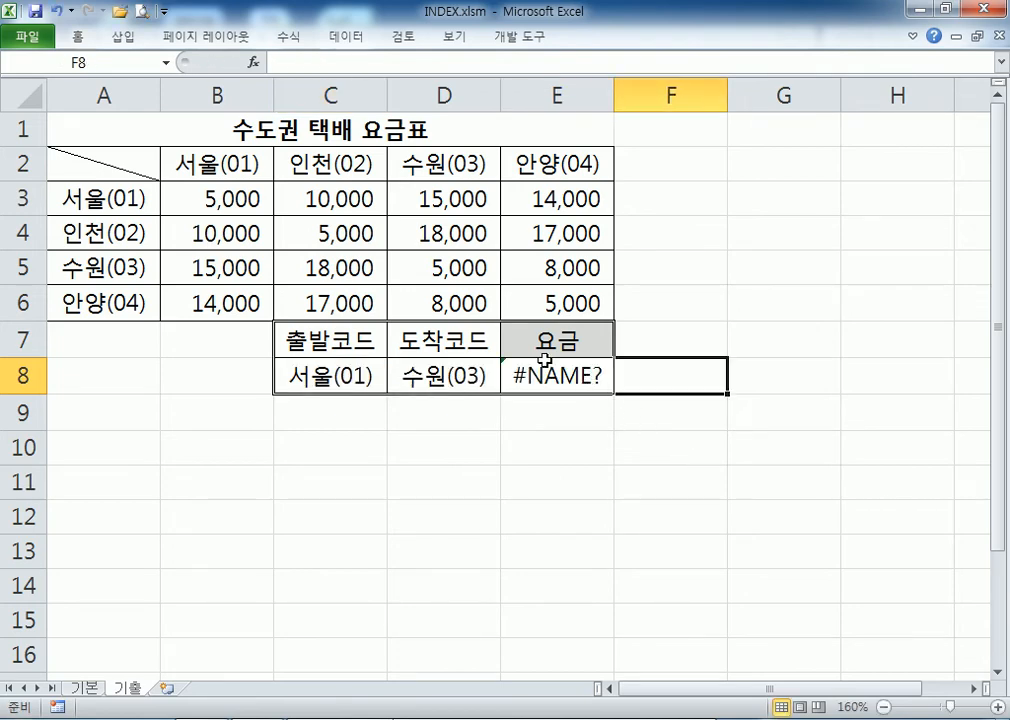
click(540, 383)
text(=ㅑㅜㅇㄷㅌ)
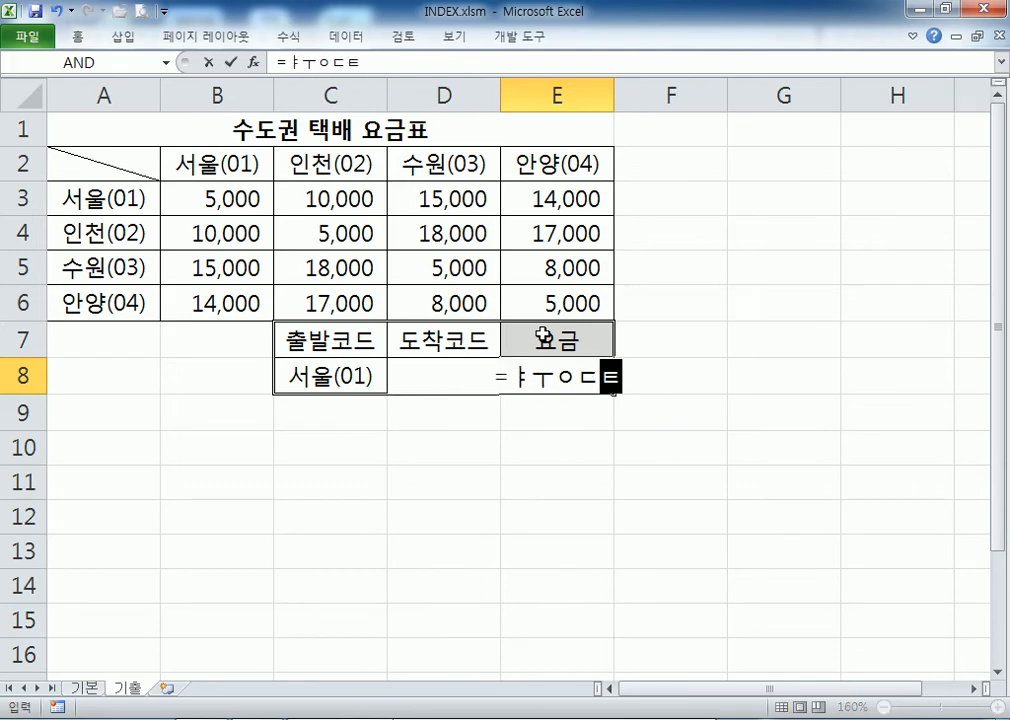
key(ctrl+Return)
Step: Enter =INDEX(B3:E6,1,3) in the fee cell E8 and recheck the cell
text(=)
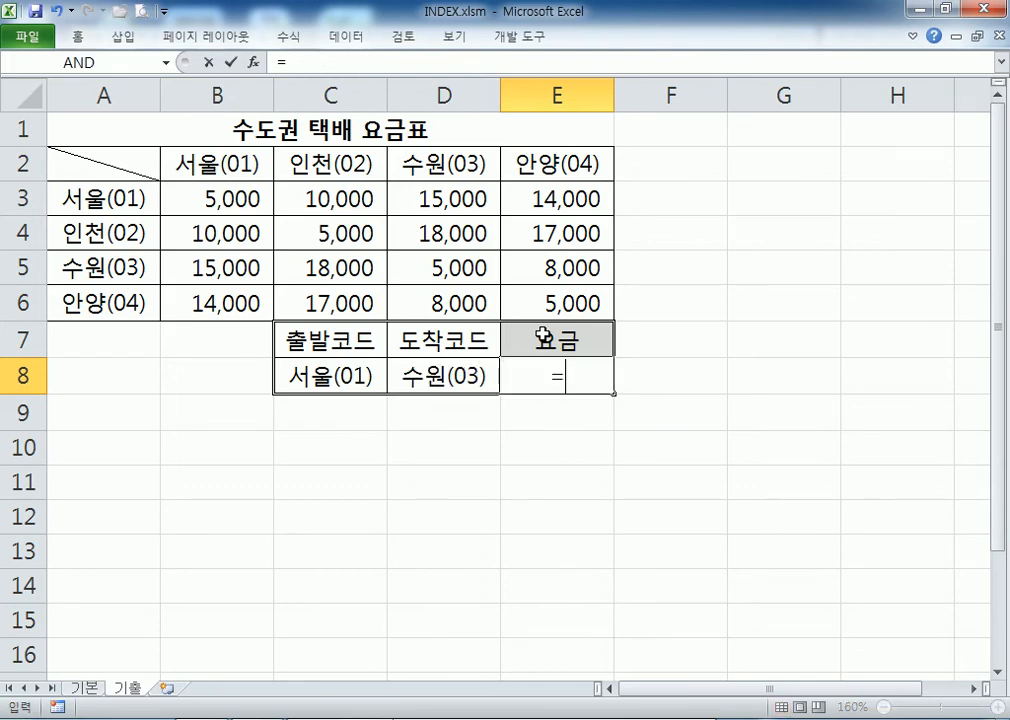
text(INDEX()
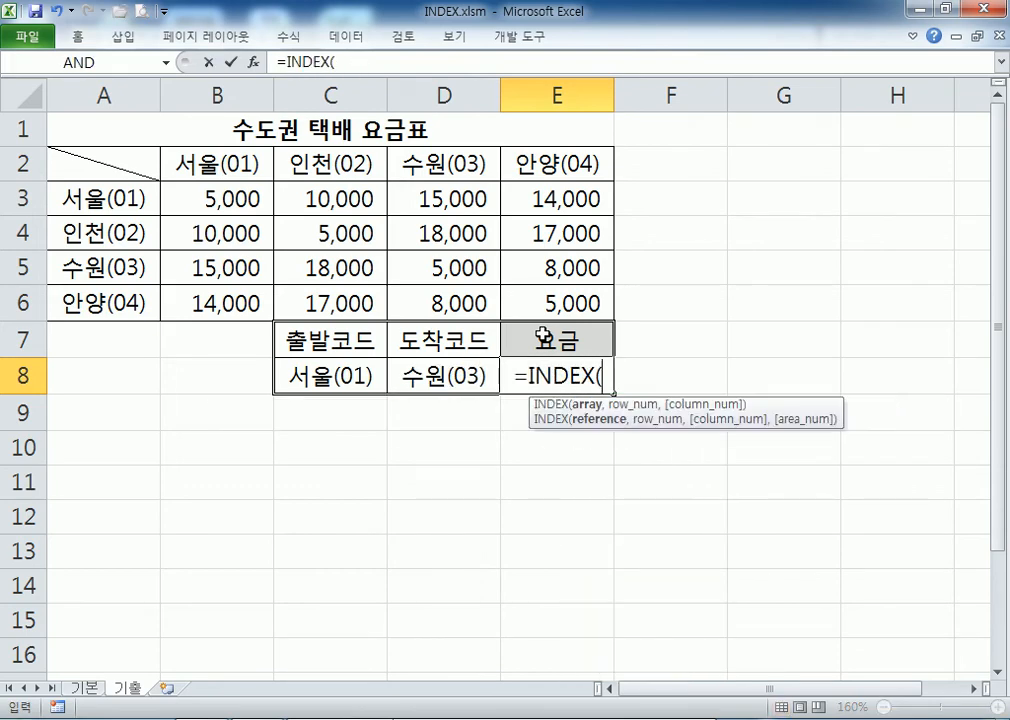
drag(268, 205, 521, 300)
text(,)
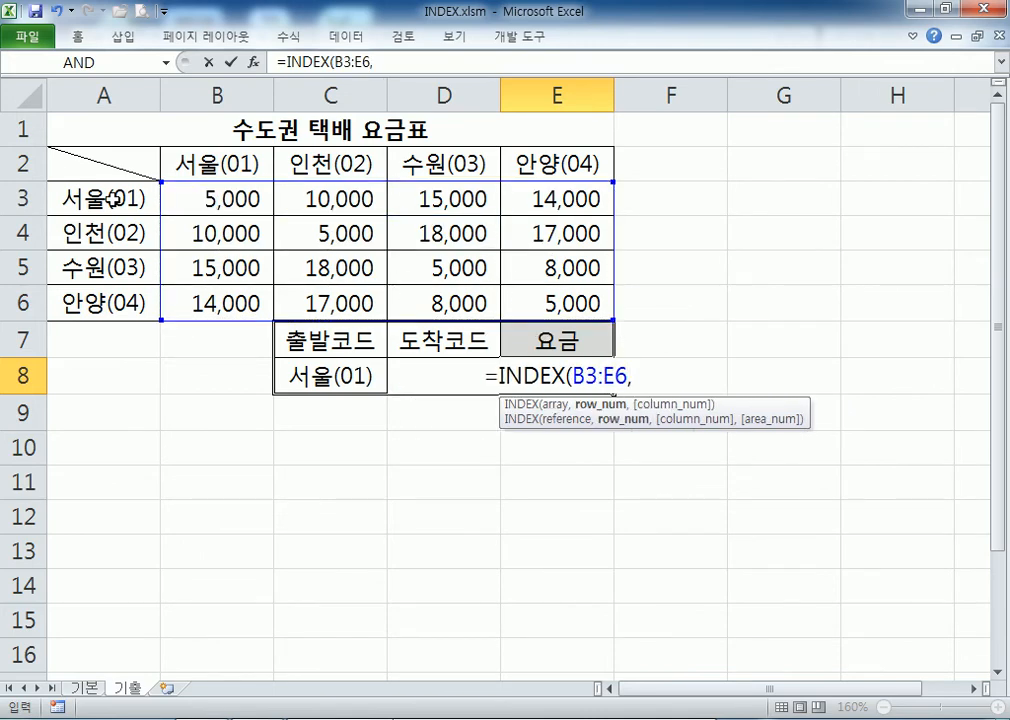
text(1,3)
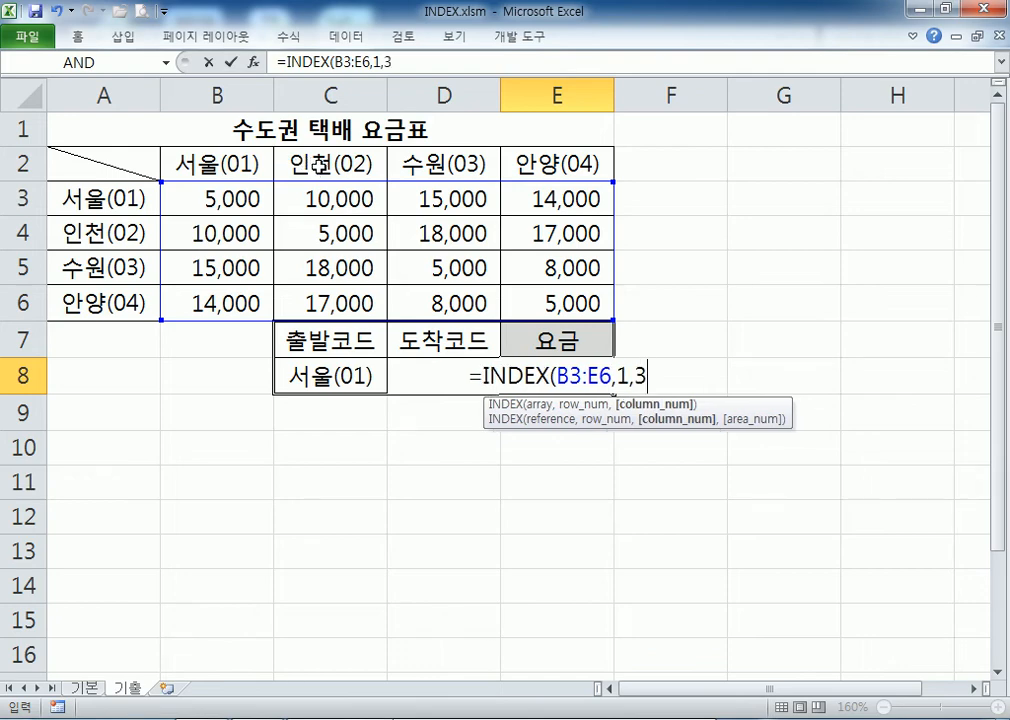
key(Return)
click(552, 377)
Step: Review the digits 01 in C8 and replace the row number 1 in the E8 formula with MID(C8,4,2)
click(350, 377)
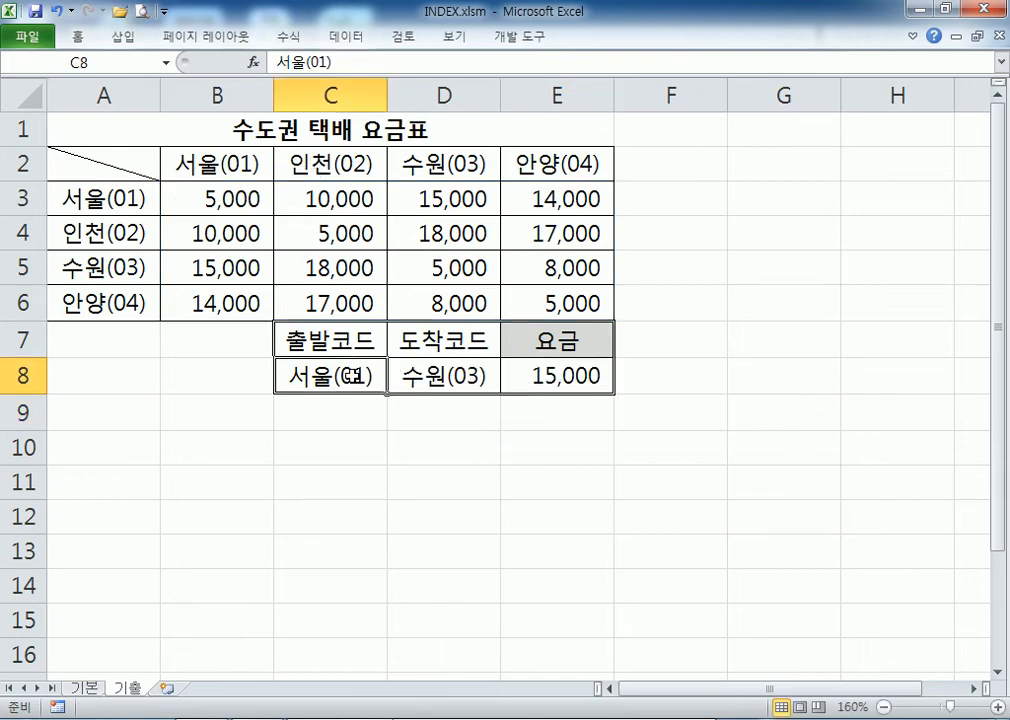
double_click(348, 376)
drag(345, 376, 366, 376)
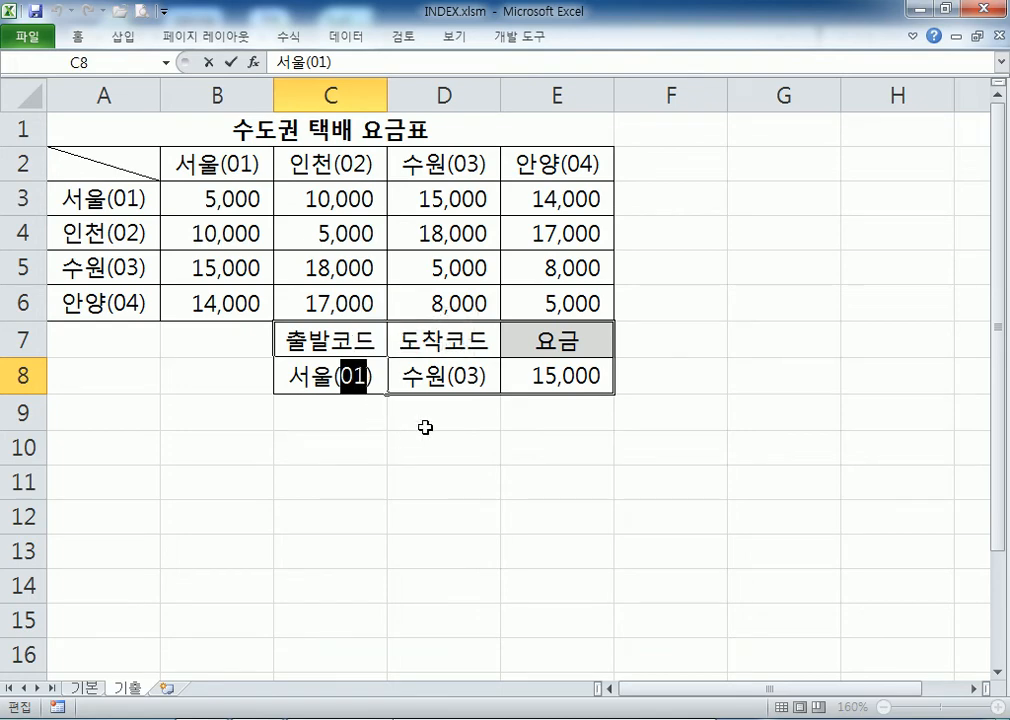
key(Escape)
double_click(578, 376)
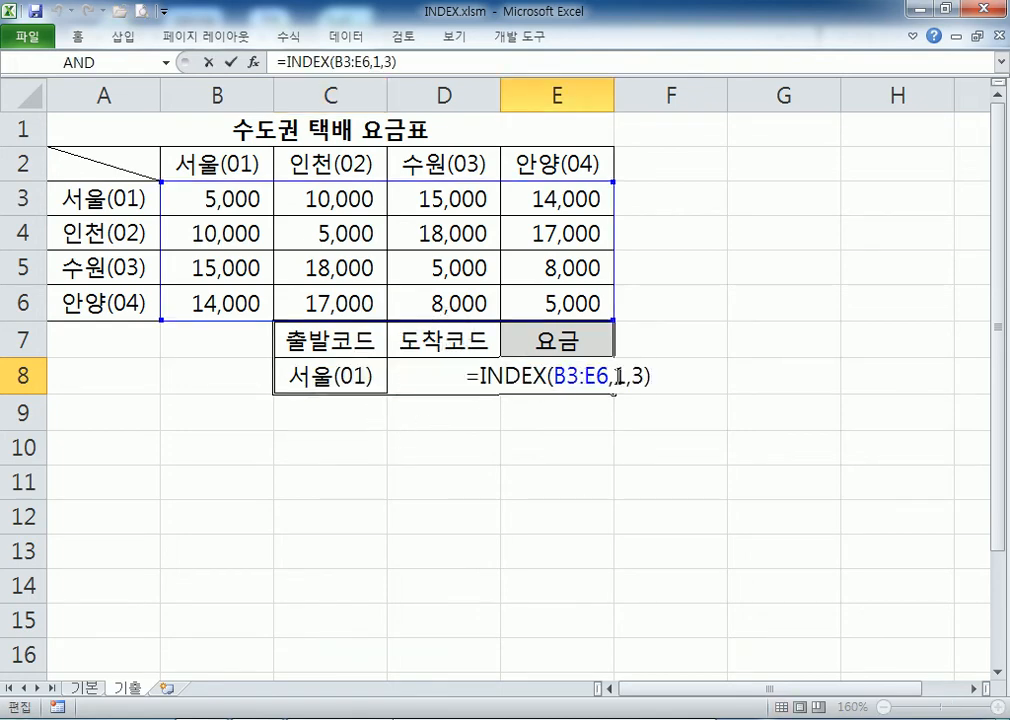
double_click(619, 376)
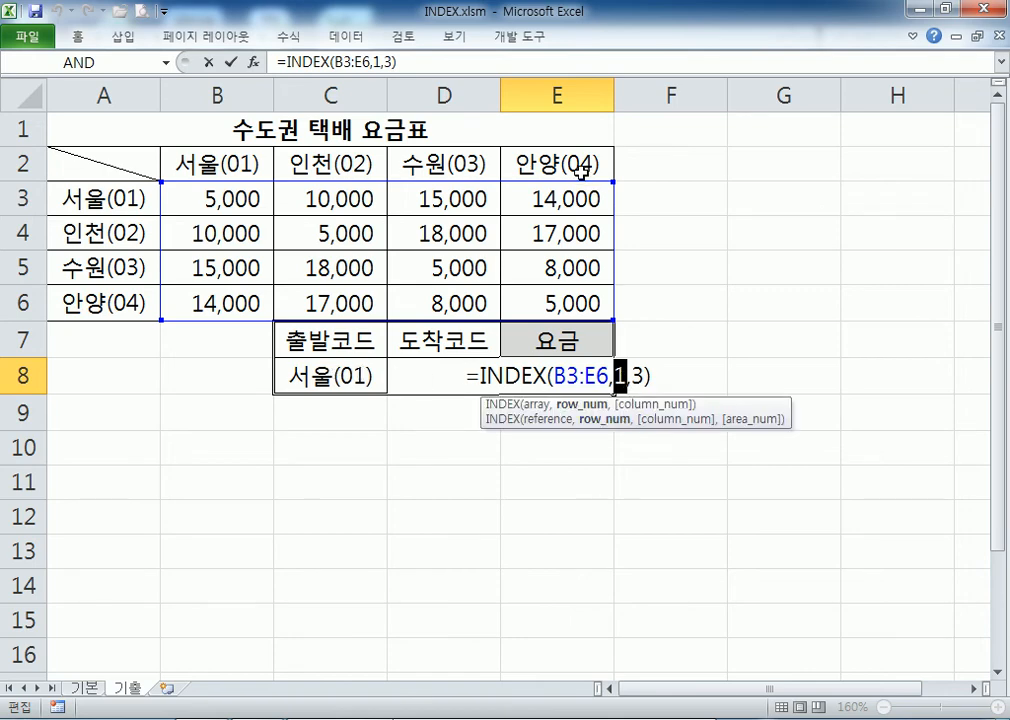
text(MID()
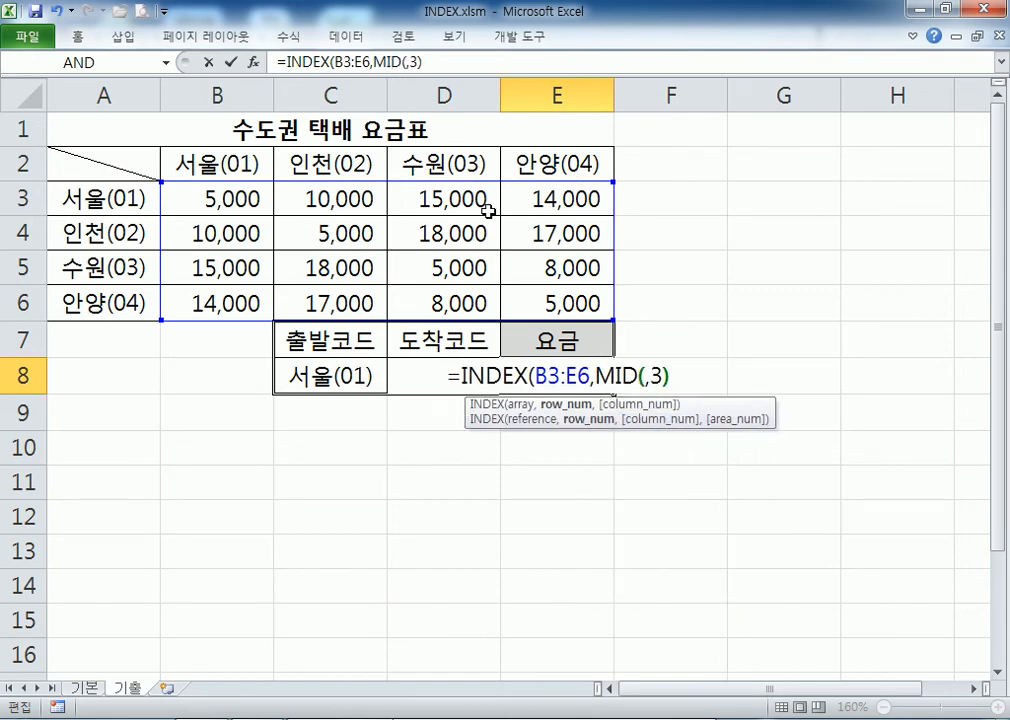
click(322, 377)
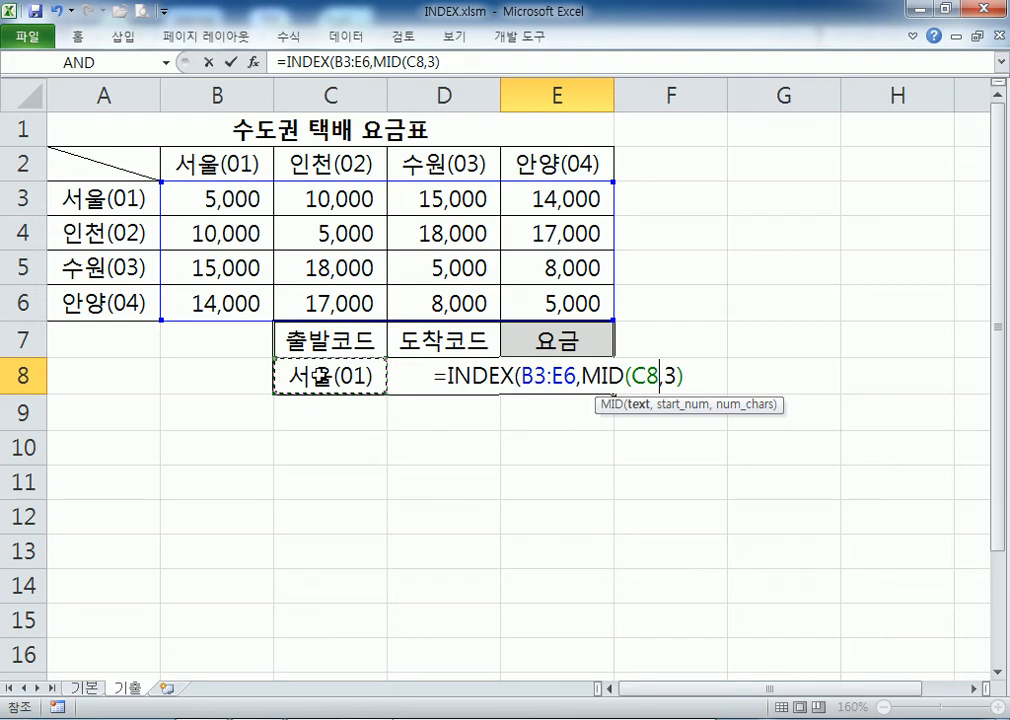
text(,)
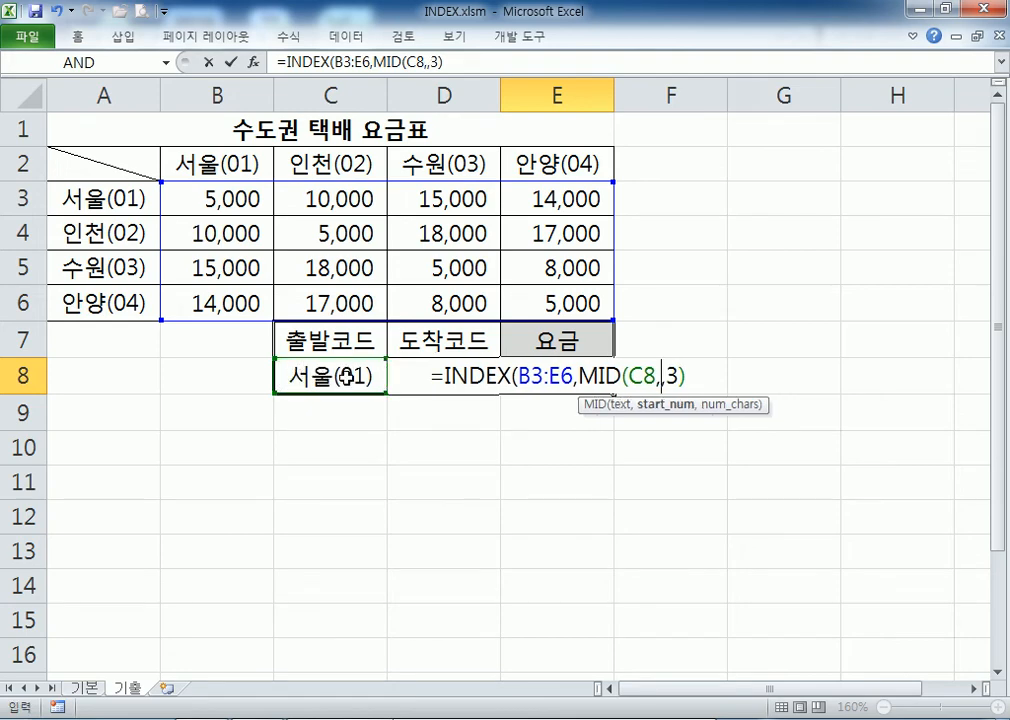
text(4,2)
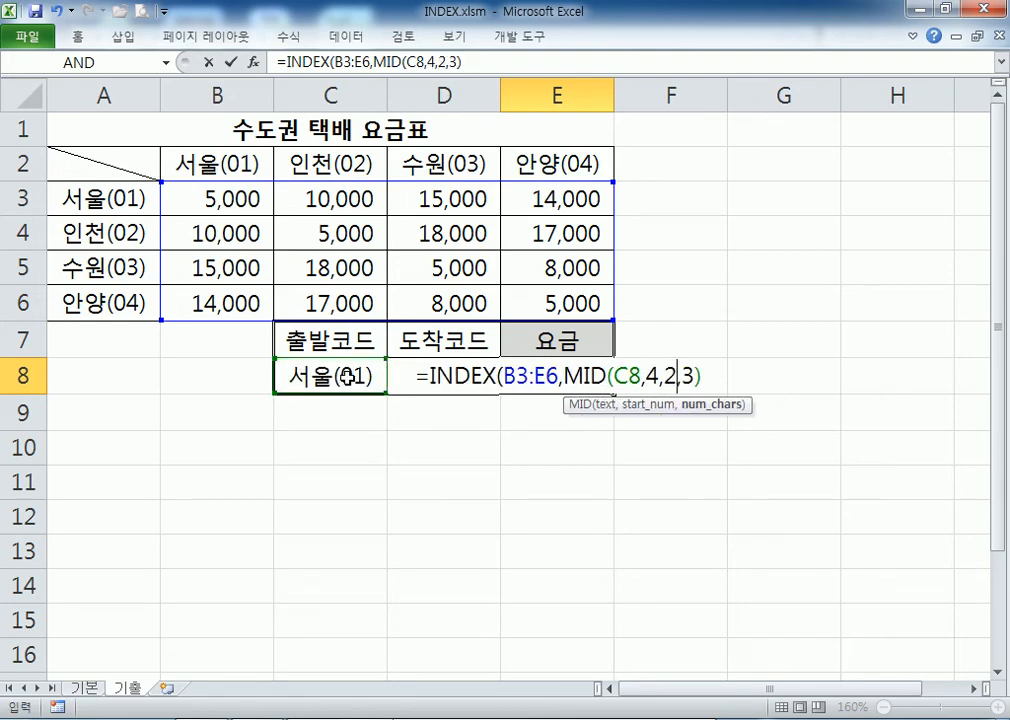
text())
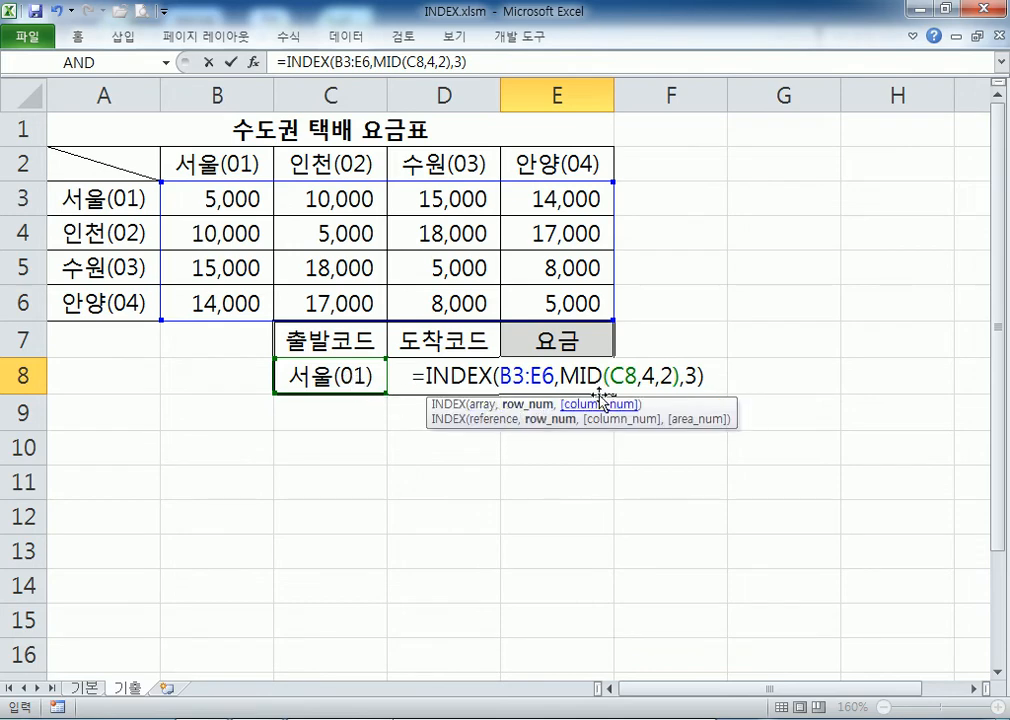
Step: Replace the column number 3 in the E8 formula with MID(D8,4,2) and commit =INDEX(B3:E6,MID(C8,4,2),MID(D8,4,2))
key(F2)
key(Right)
key(shift+Right)
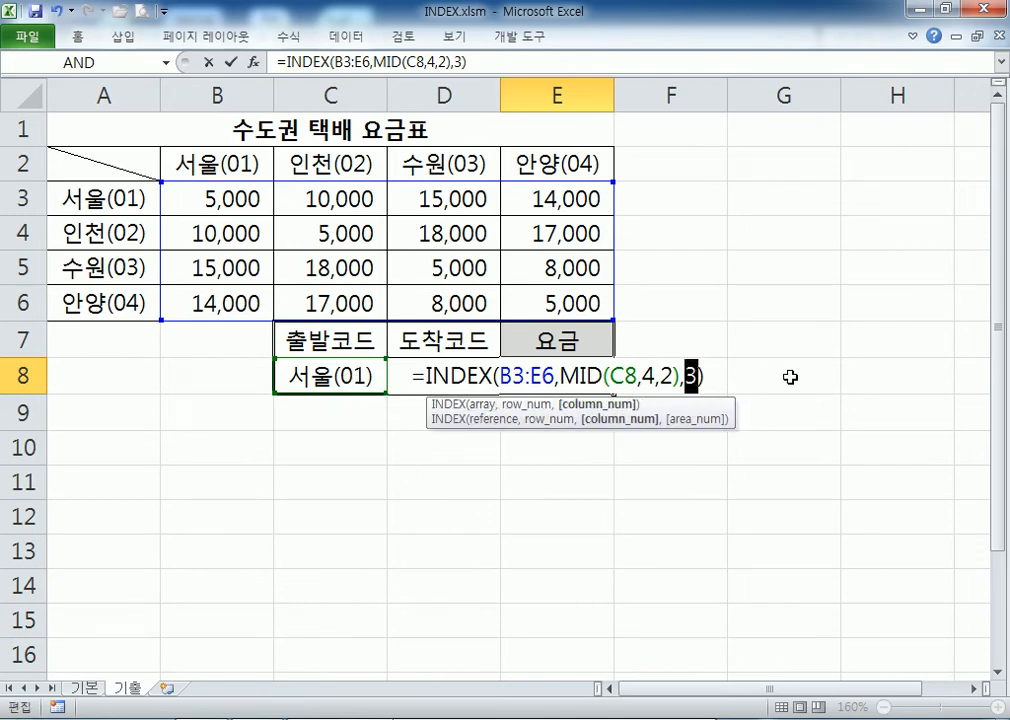
text(MID()
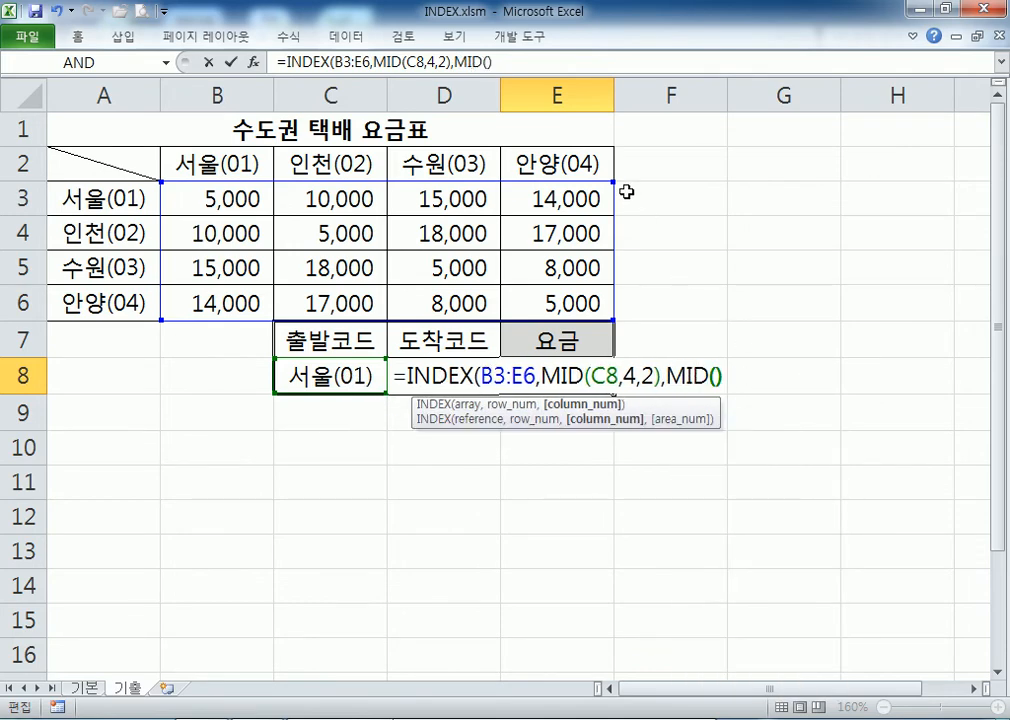
click(706, 372)
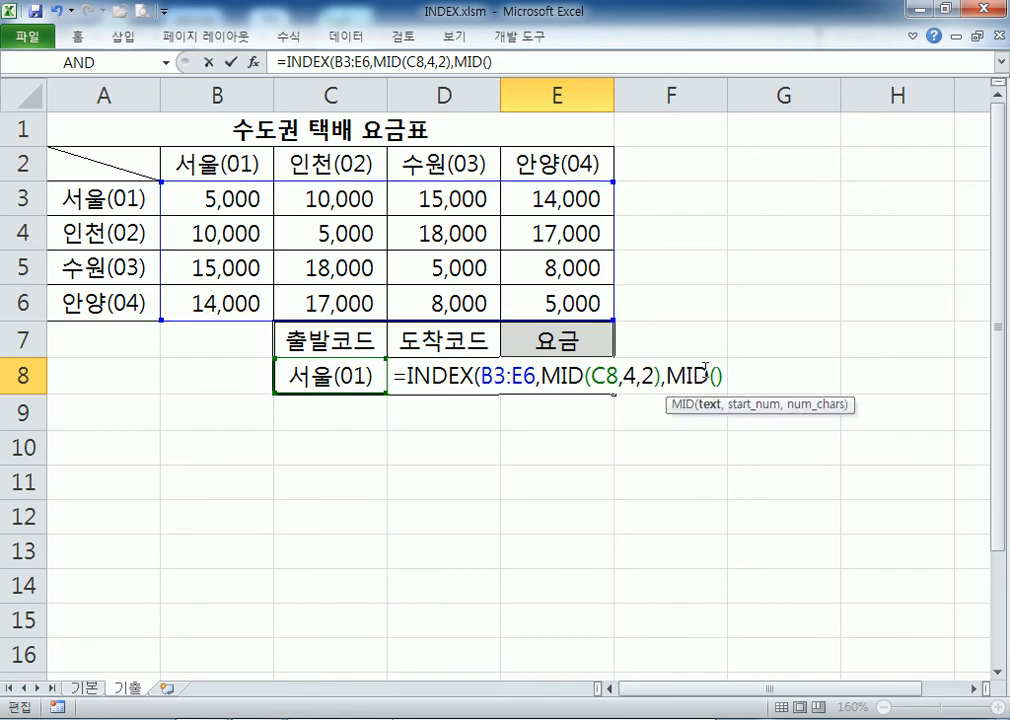
click(473, 341)
key(Down)
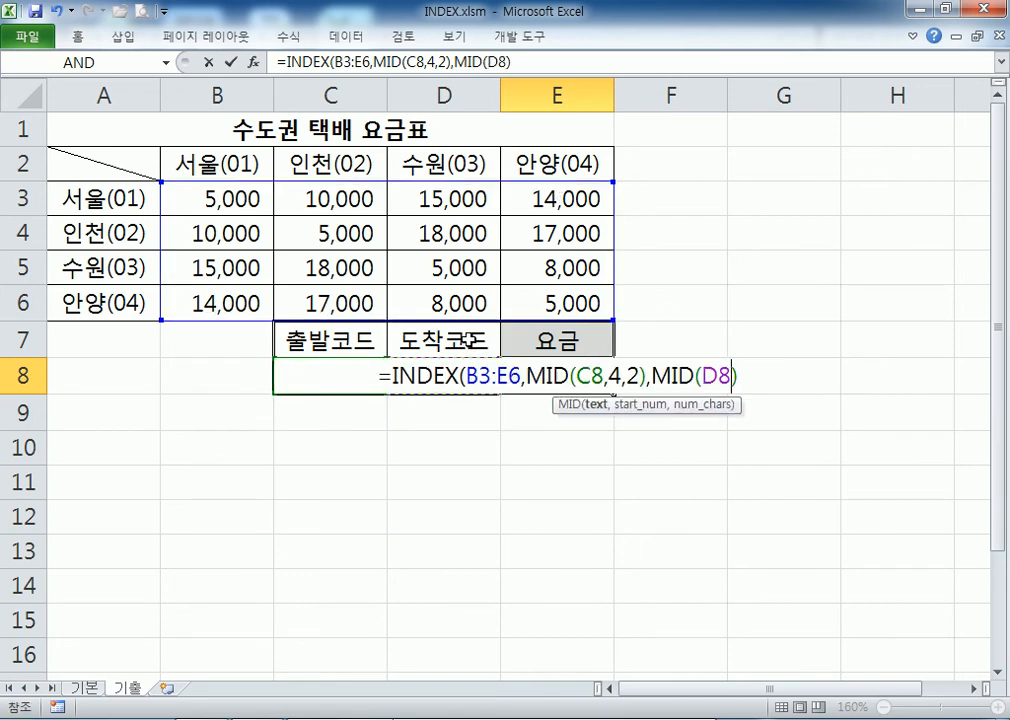
text(,4)
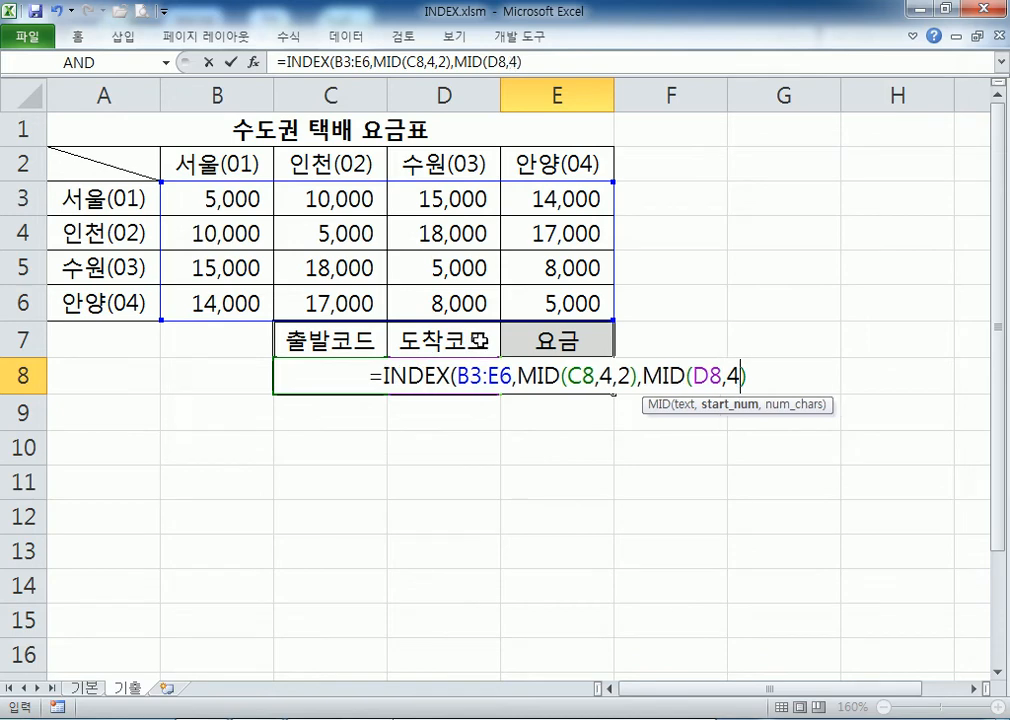
text(,2)))
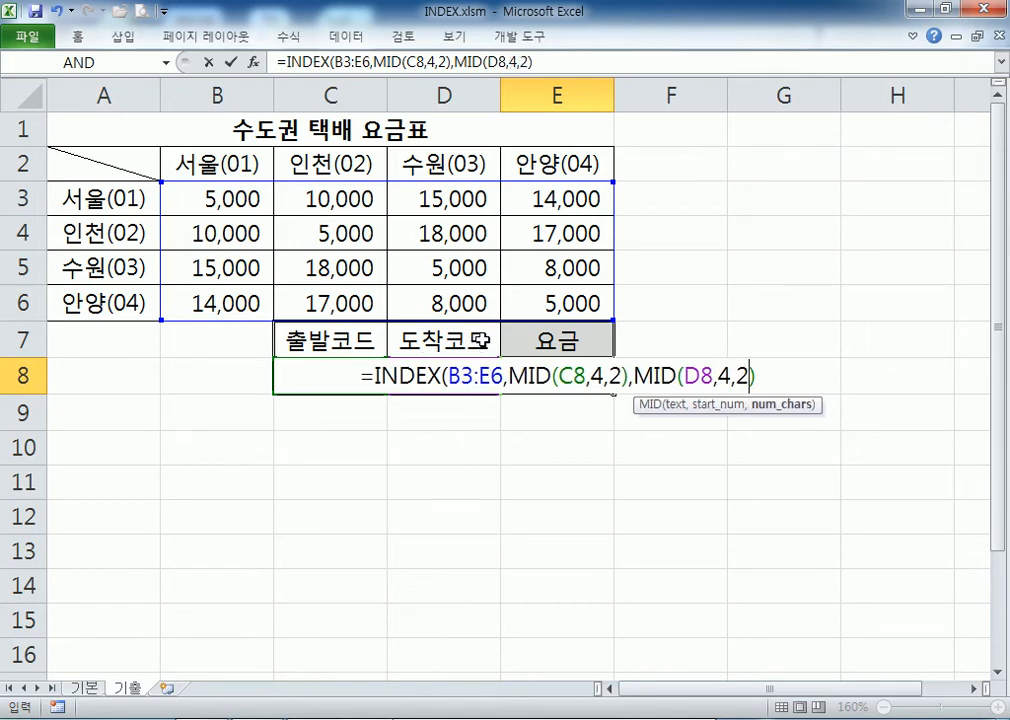
key(Return)
click(582, 366)
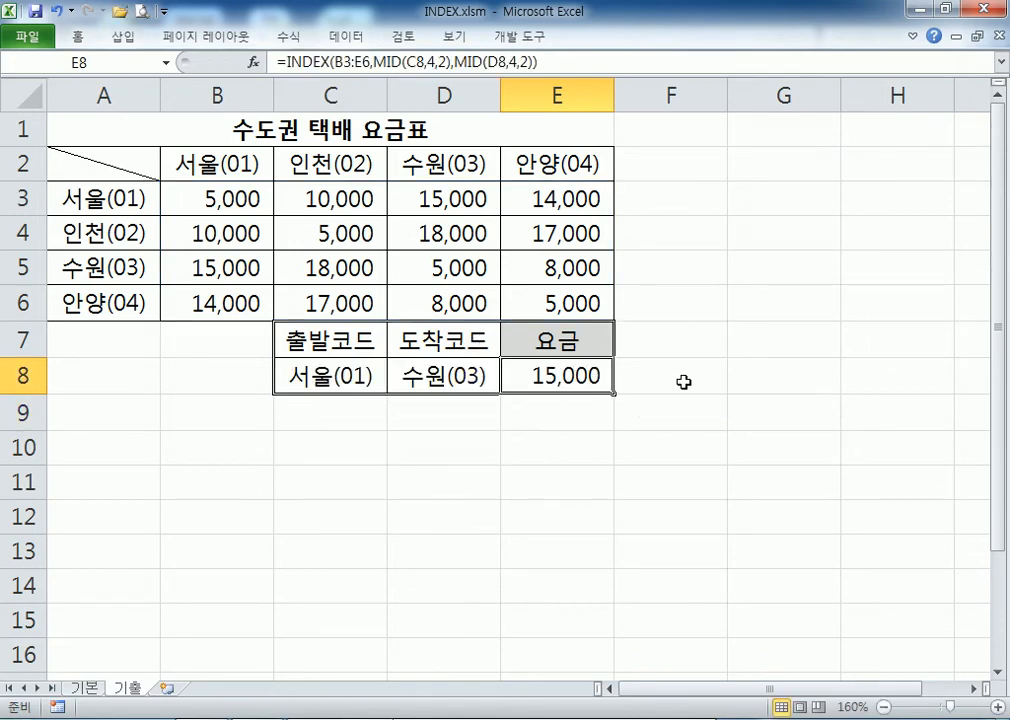
Step: Copy the full formula text from E8 and paste it into E9 with its references unchanged
key(F2)
key(Escape)
double_click(523, 379)
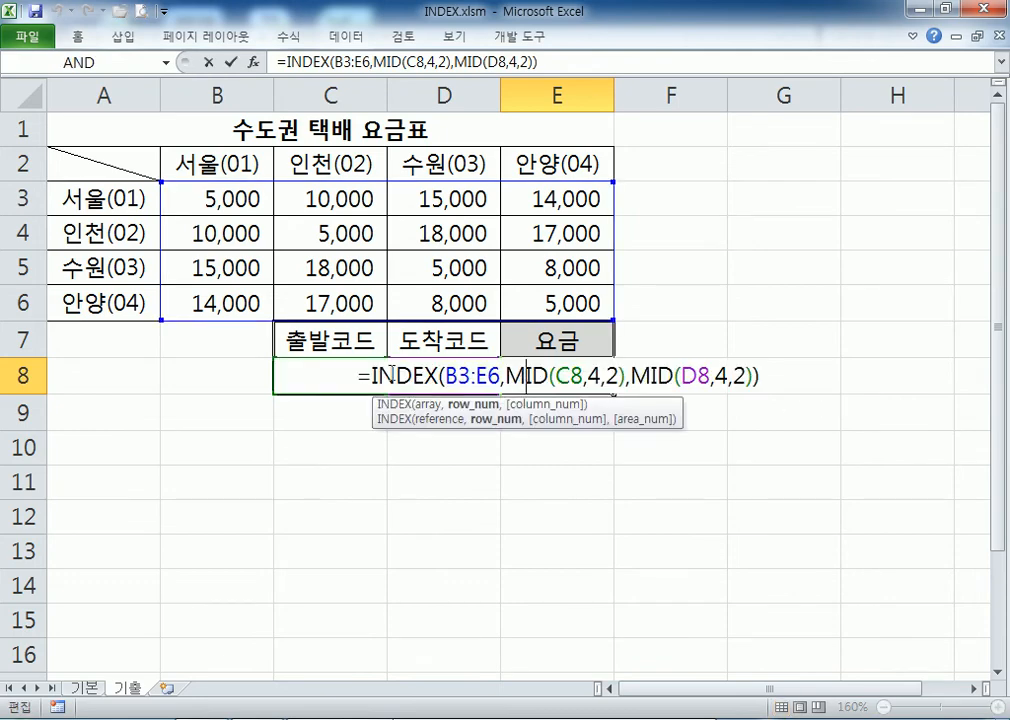
drag(300, 376, 787, 375)
key(ctrl+c)
key(Return)
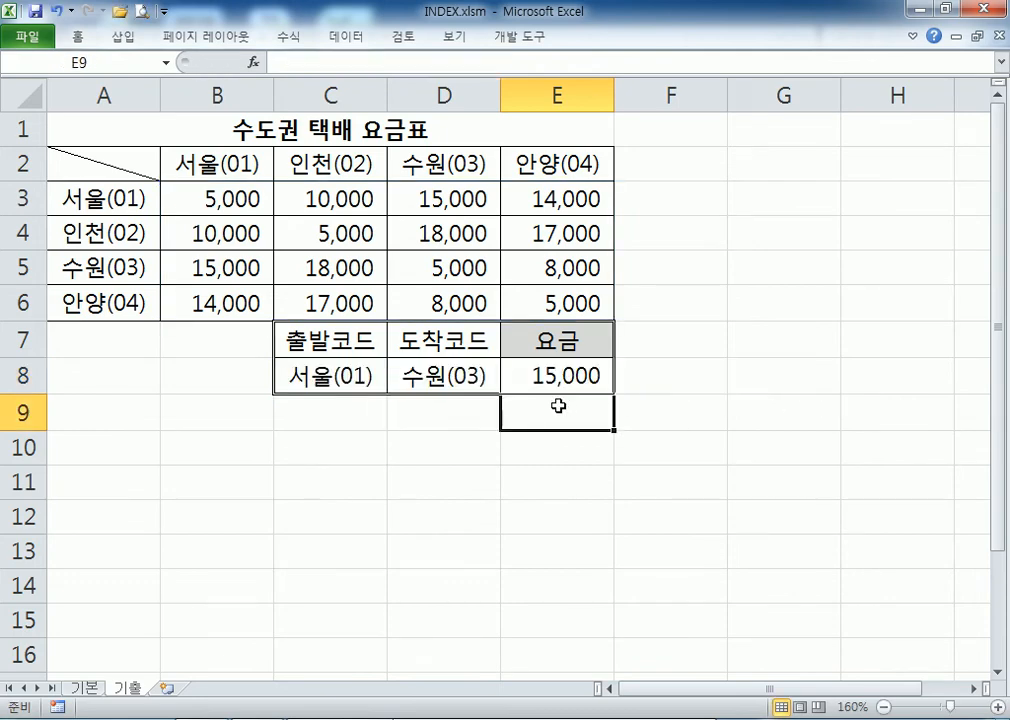
key(ctrl+v)
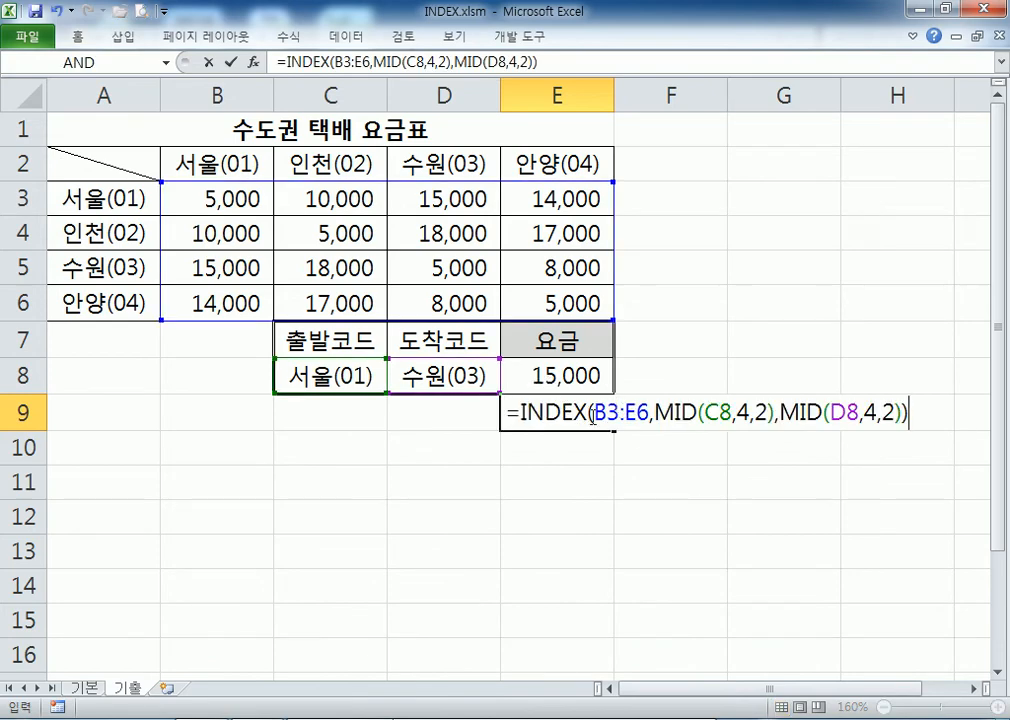
key(Return)
click(550, 405)
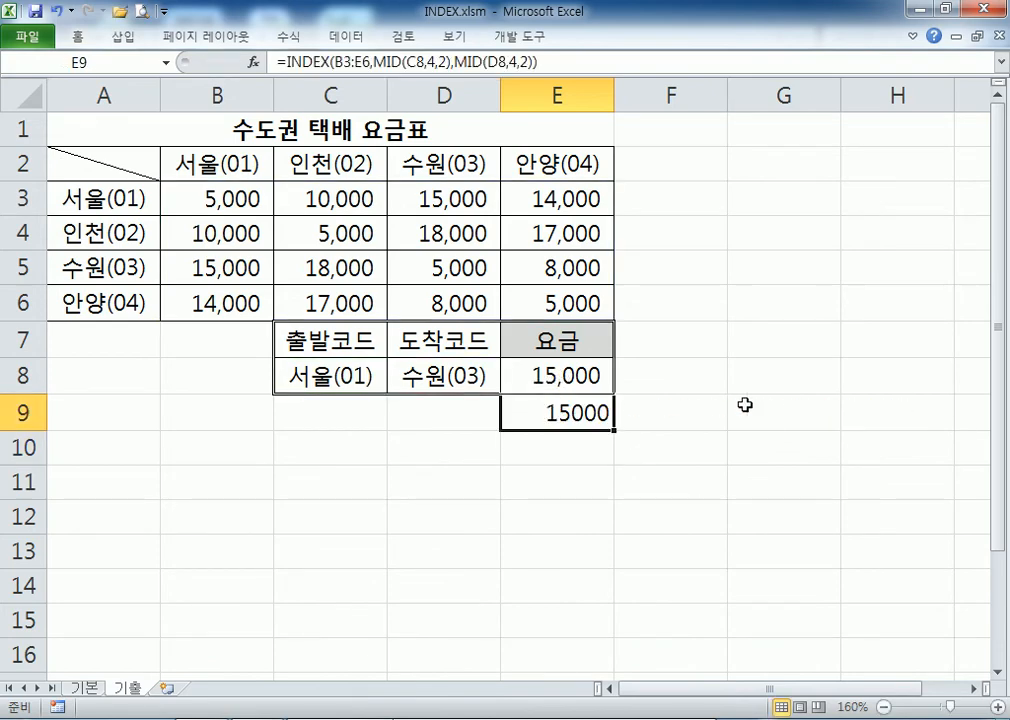
Step: Examine the 4,2 arguments of the first MID in E9 against the digits 01 in departure code C8
key(F2)
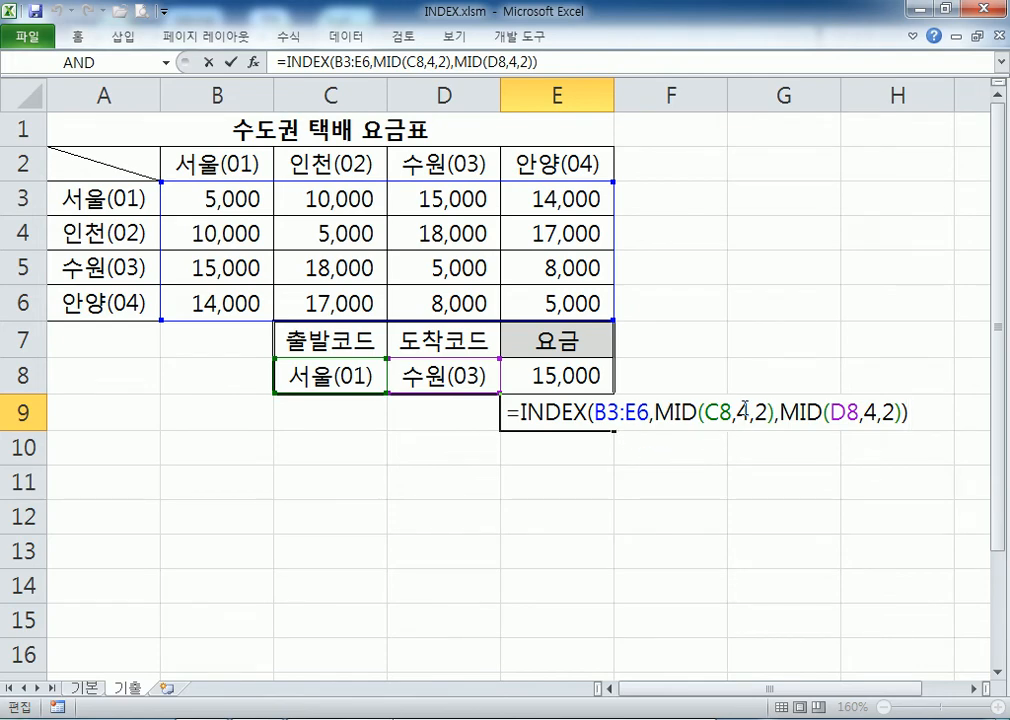
drag(740, 412, 765, 412)
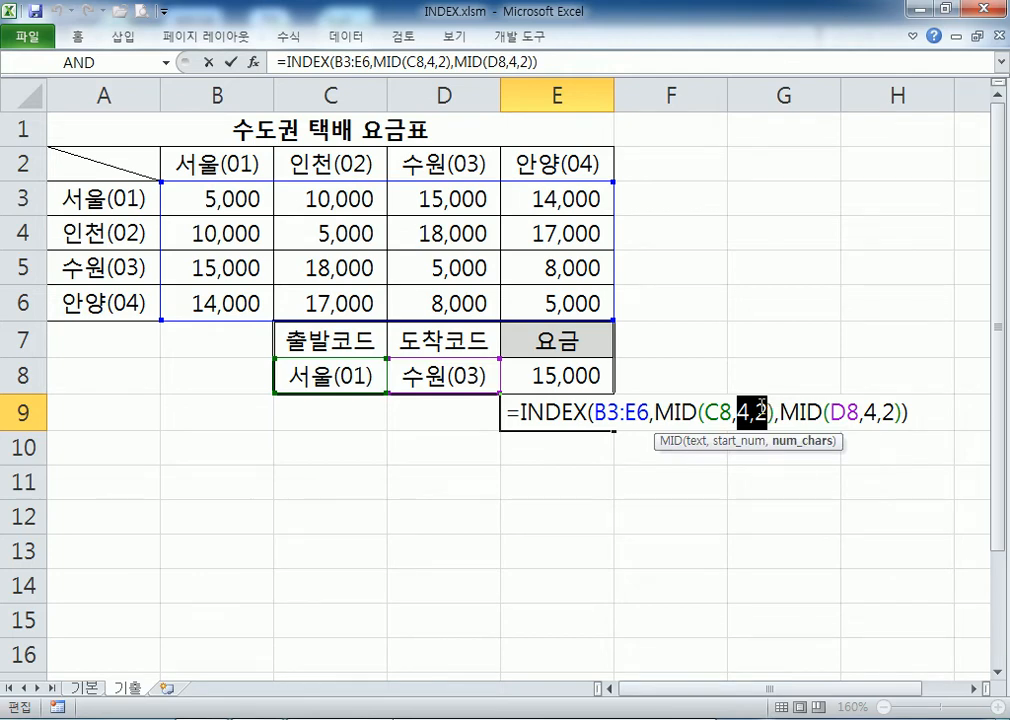
key(Escape)
click(291, 378)
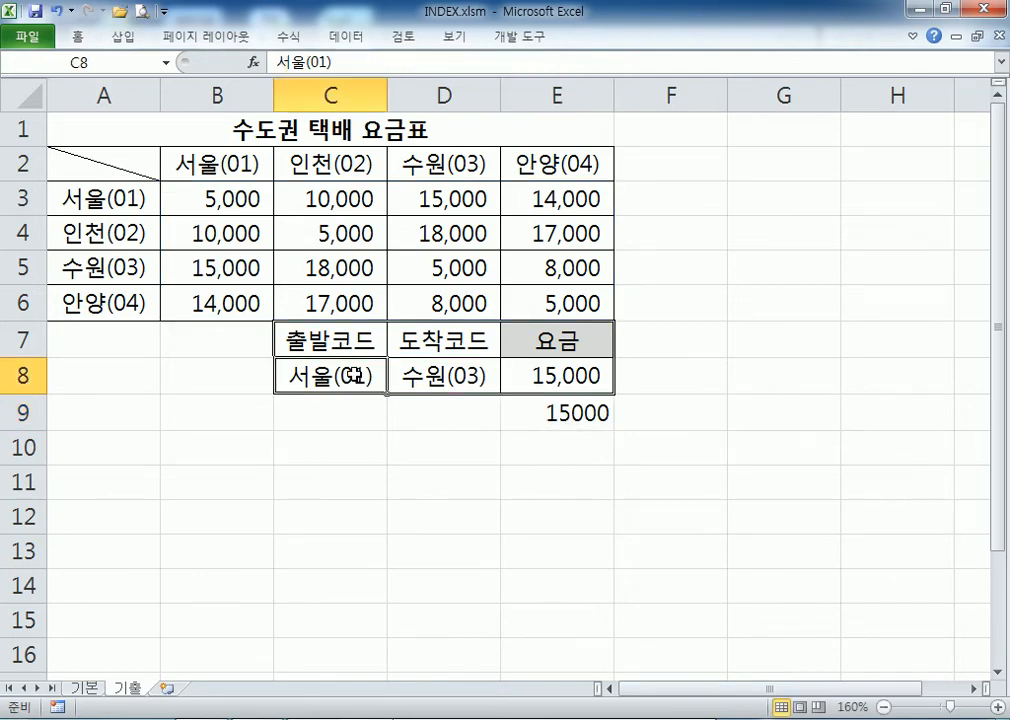
drag(362, 376, 354, 376)
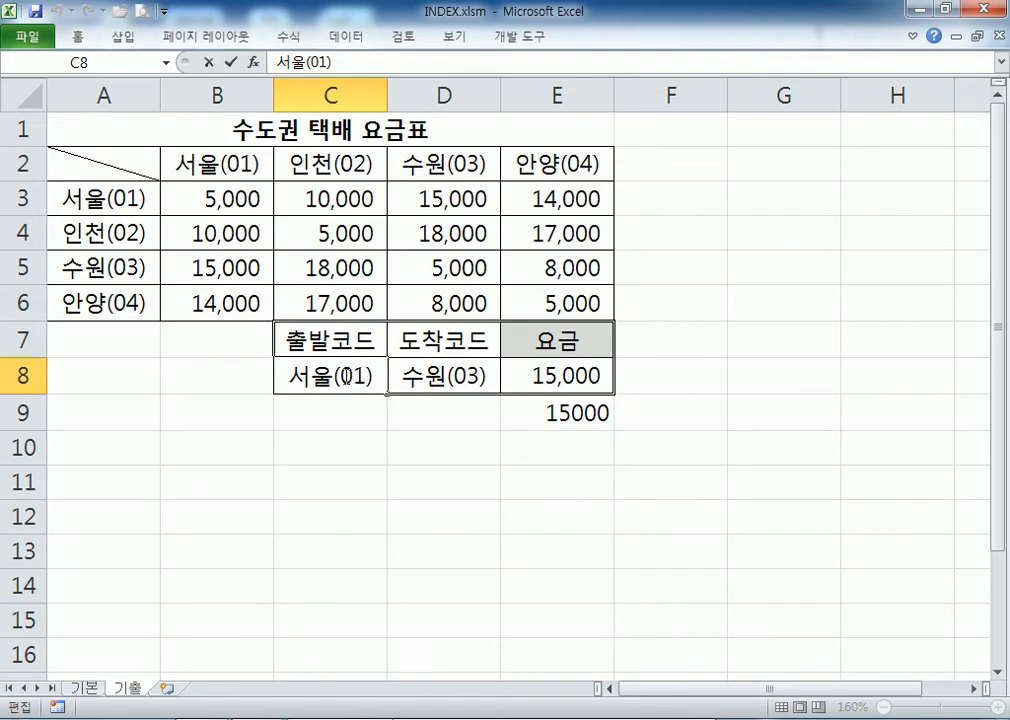
drag(367, 378, 343, 378)
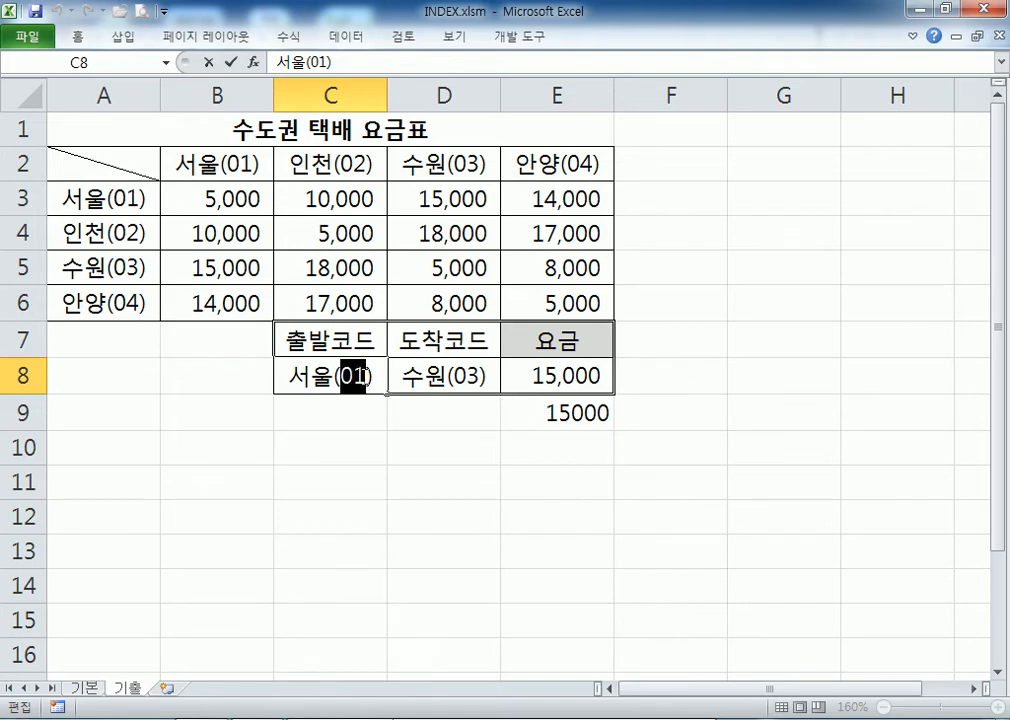
key(Escape)
Step: Convert the E9 entry to plain text reading =INDEX(B3:E6,MID(C8,4,2),MID(D8,4,2))
click(588, 415)
key(F2)
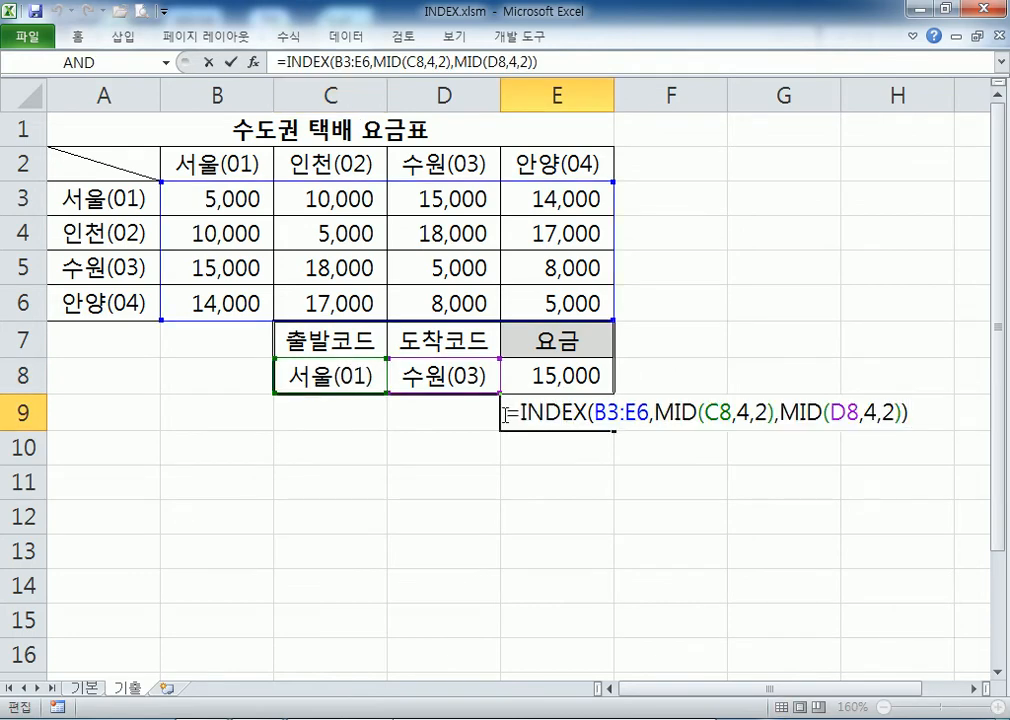
key(Escape)
key(Return)
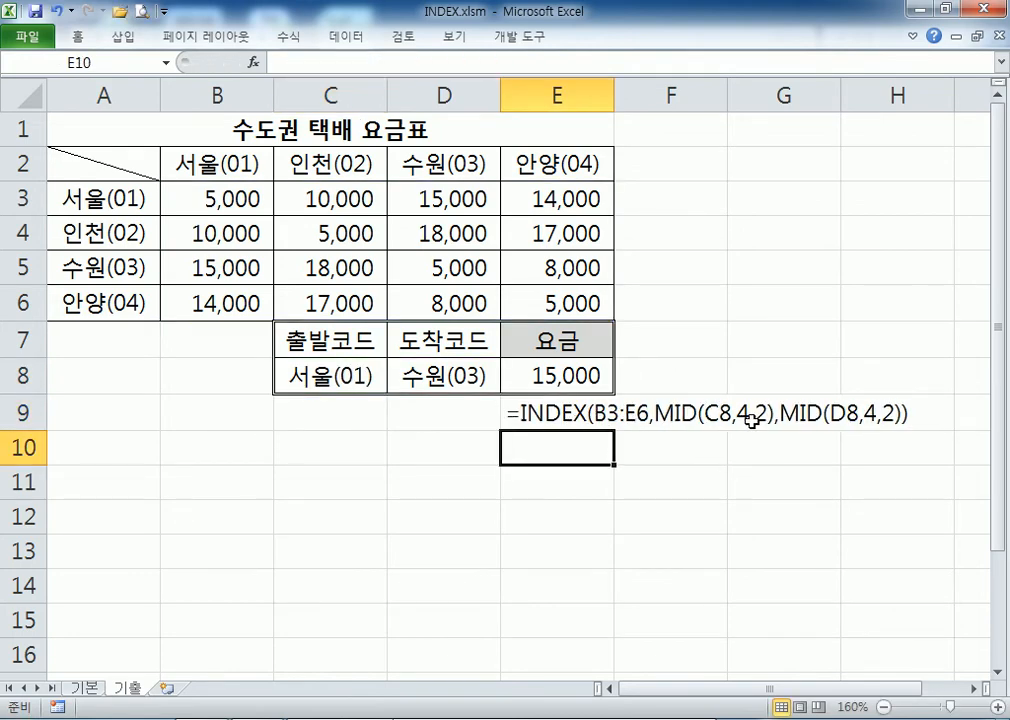
Step: Examine departure code C8 again, highlighting the digits 01 that MID extracts, without editing the cell
click(342, 377)
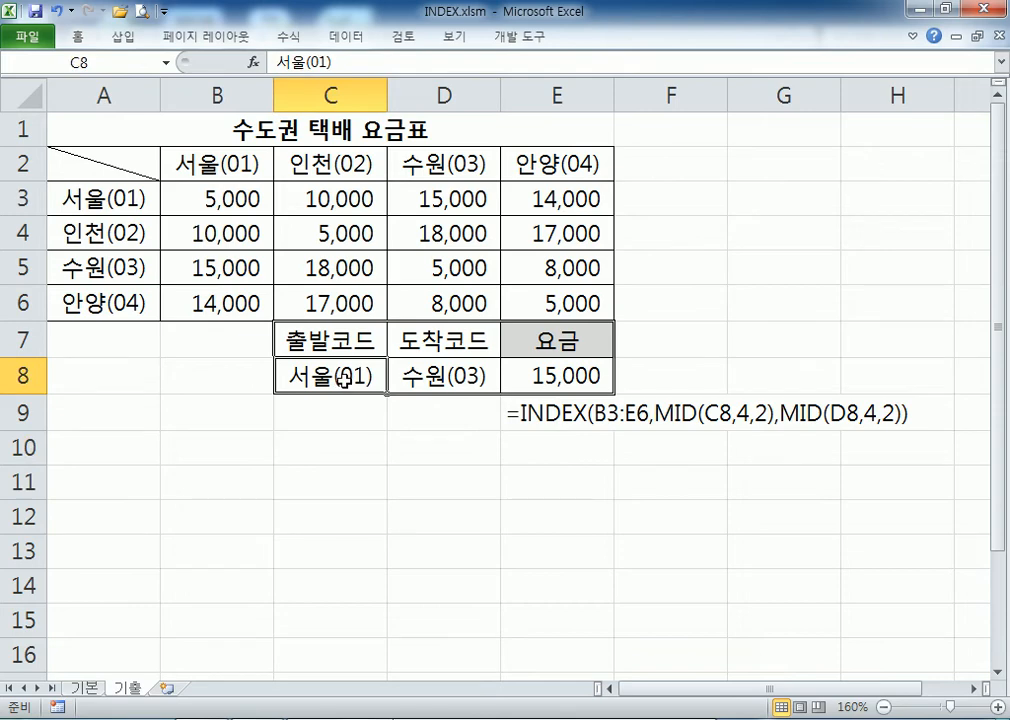
double_click(342, 377)
drag(342, 377, 356, 426)
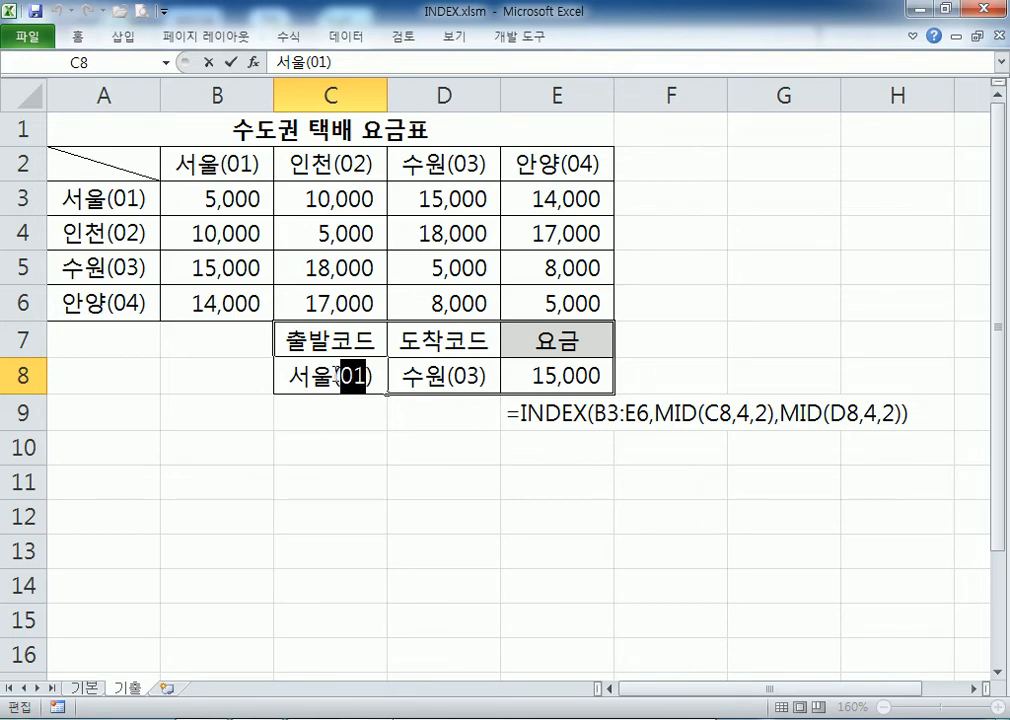
key(Escape)
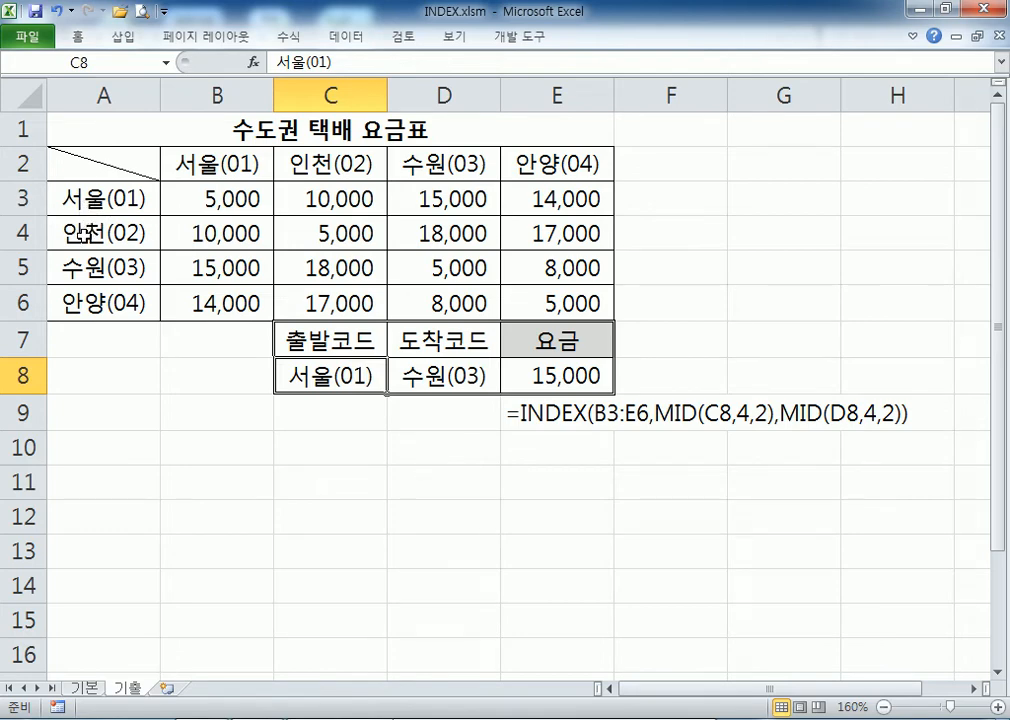
click(327, 443)
text(EHDE)
key(Escape)
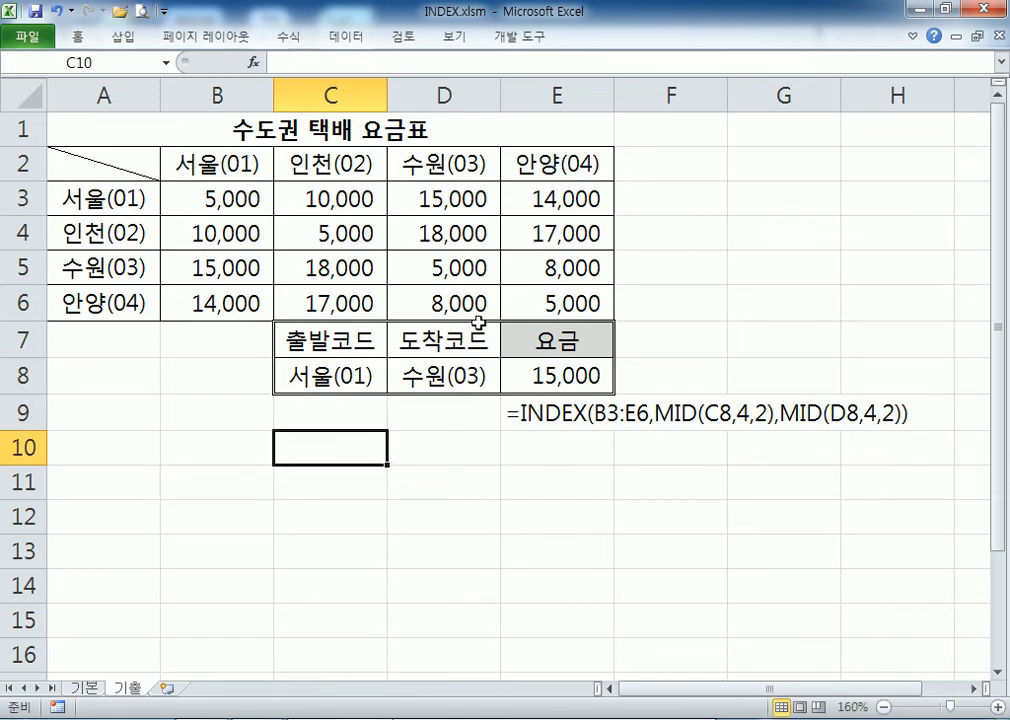
Step: Enter the sample code 동두천(05) in C10 and highlight its digits 05 without changing the text
text(동두천()
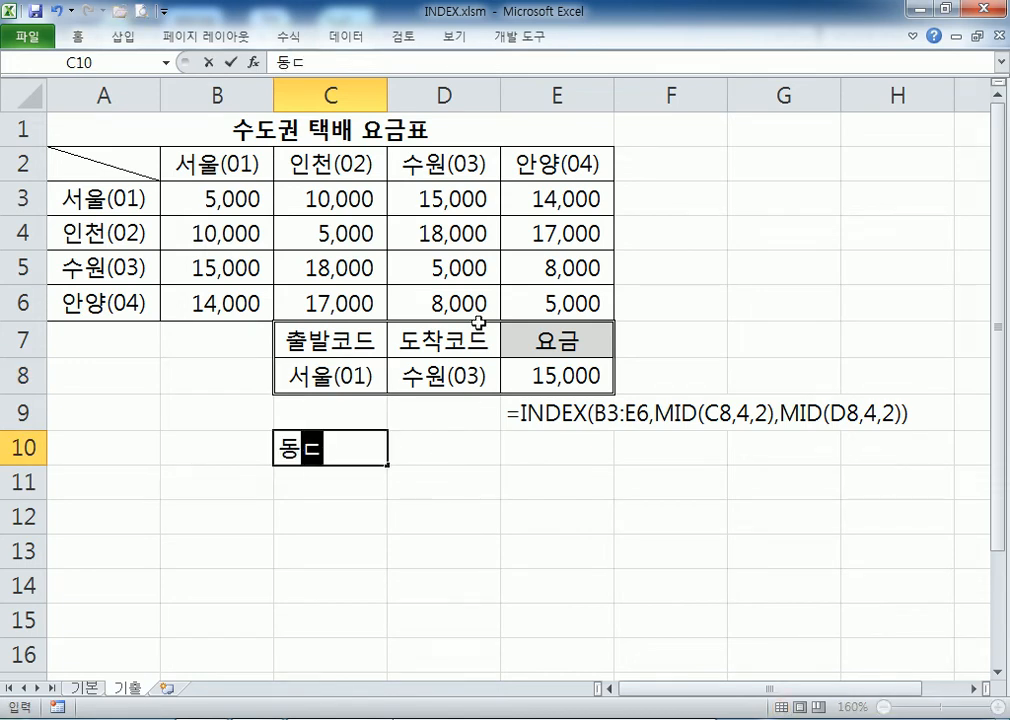
text(05))
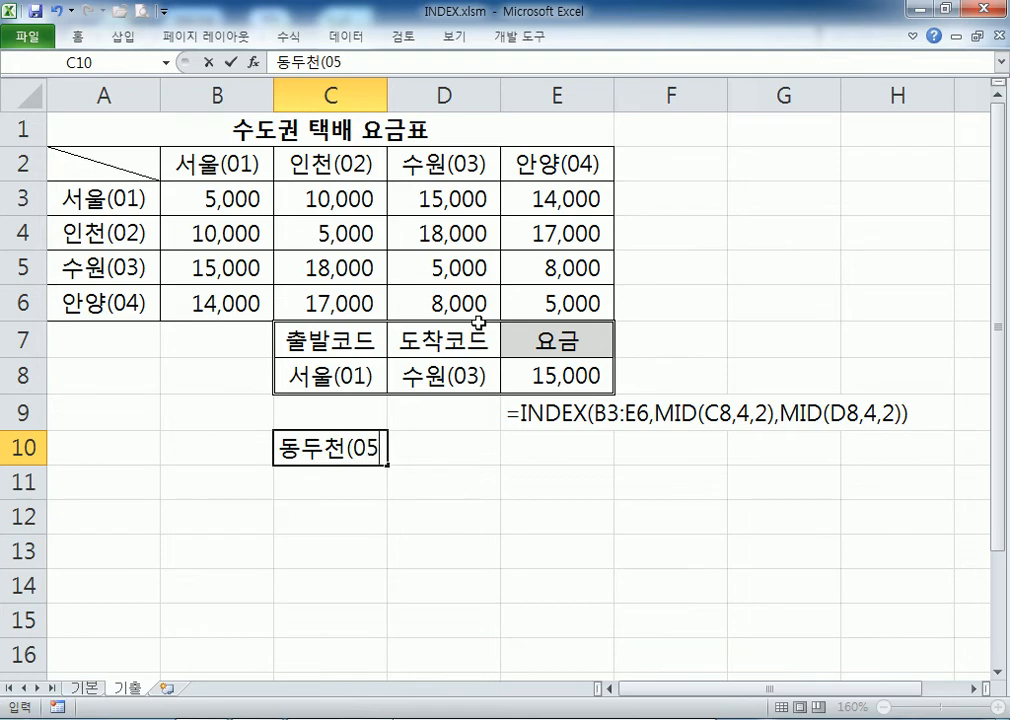
key(Return)
click(367, 449)
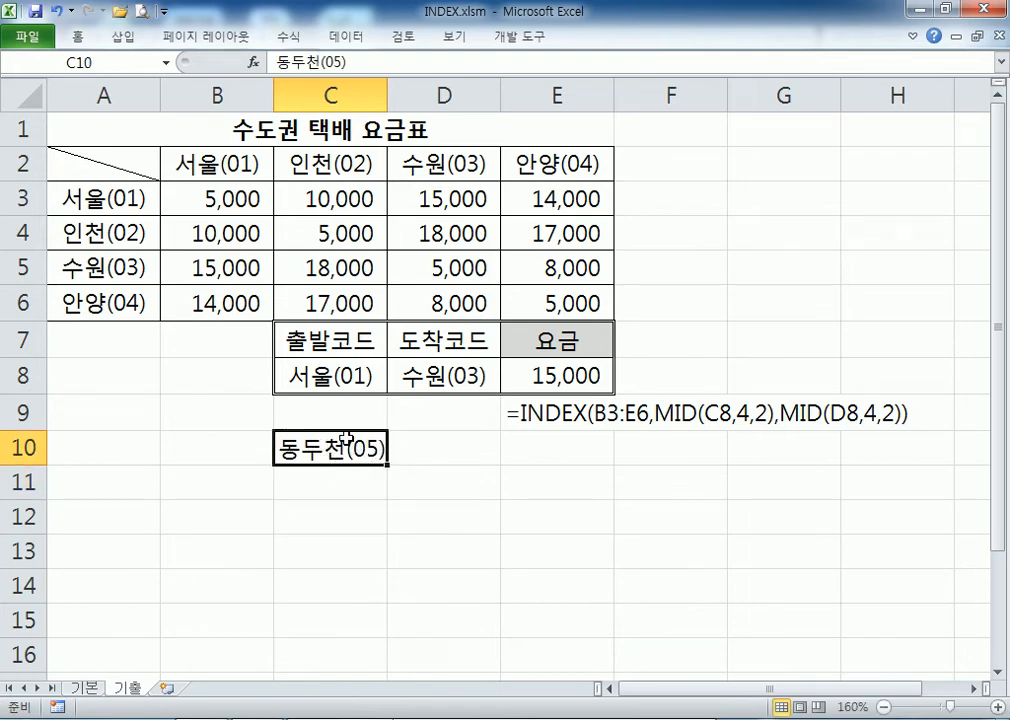
double_click(358, 453)
drag(353, 451, 380, 451)
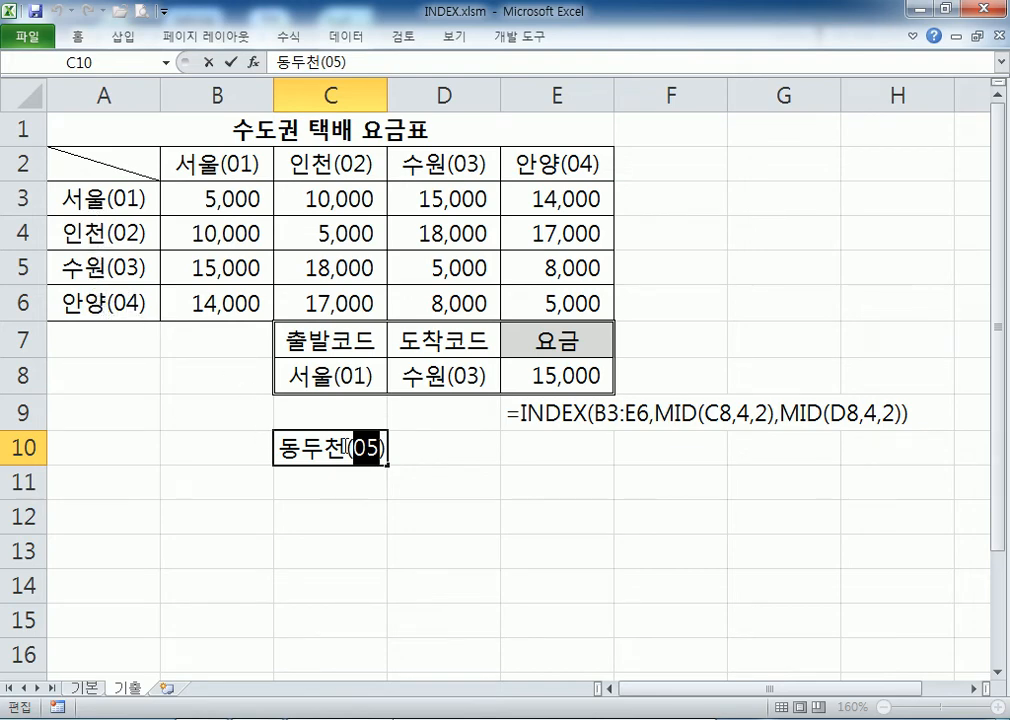
click(348, 452)
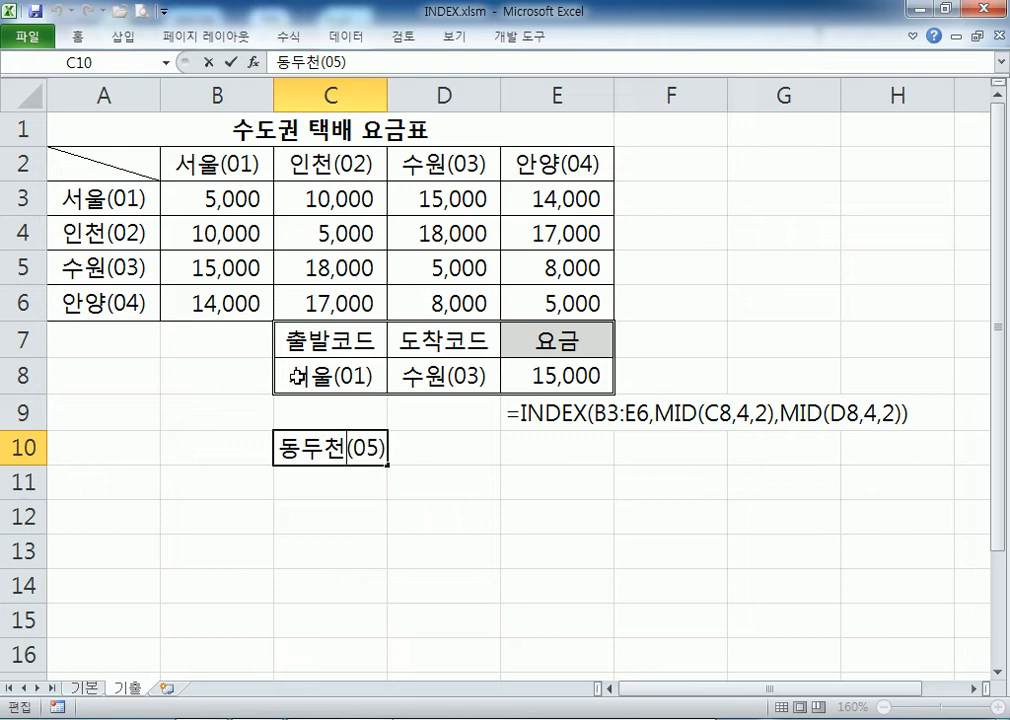
Step: Enter 05 in D10 as the digits extracted from the code in C10
click(446, 451)
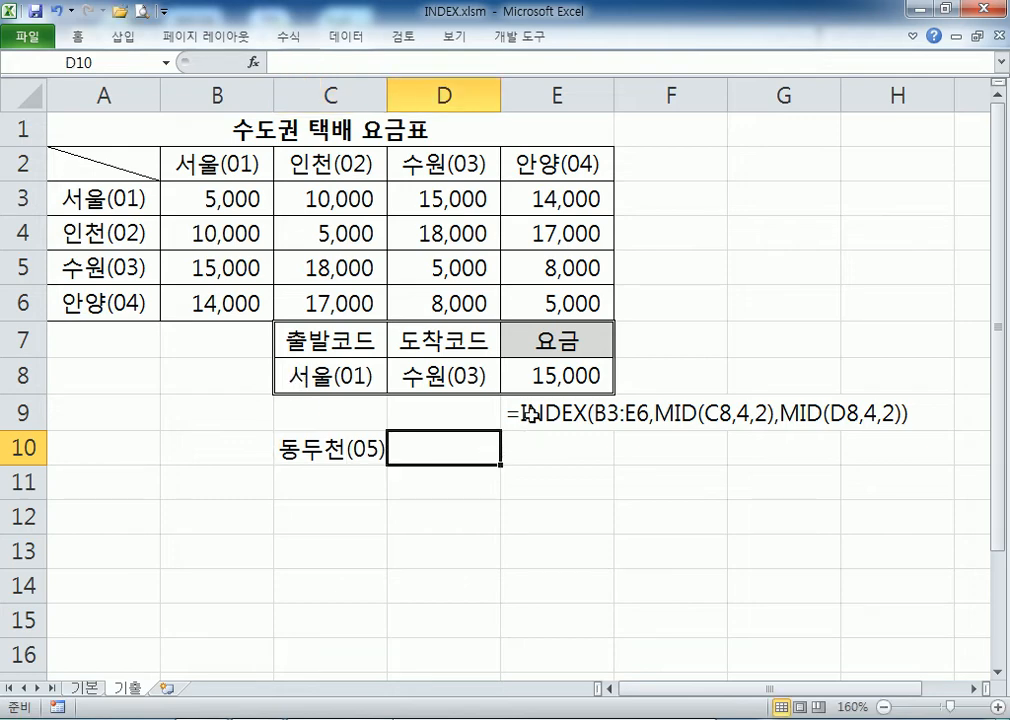
text(05)
key(Return)
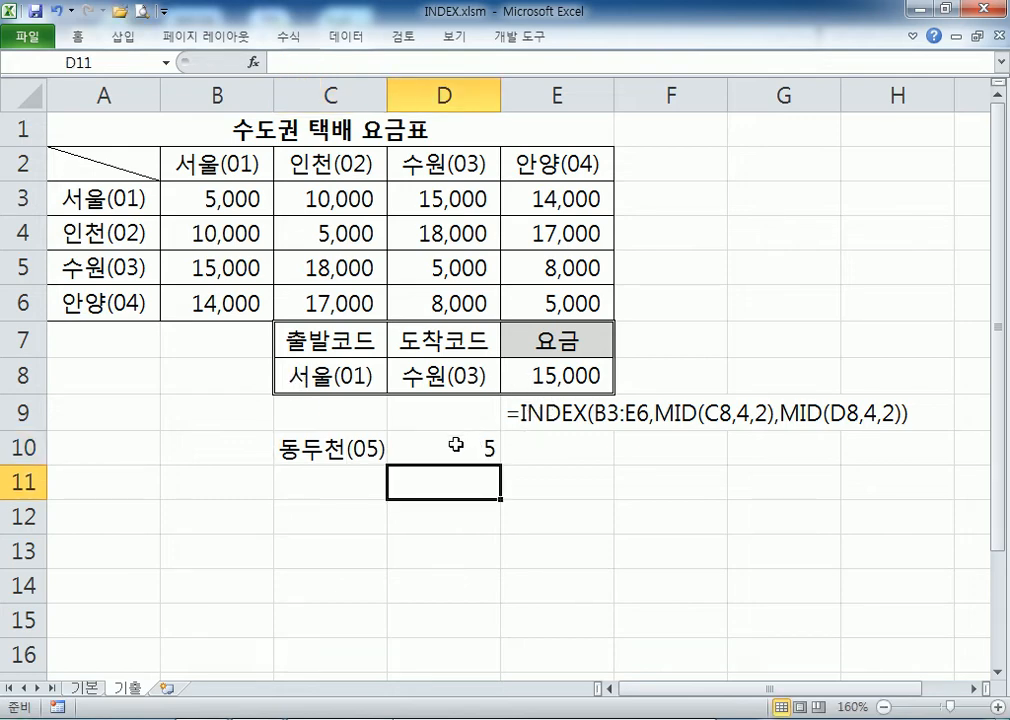
click(456, 445)
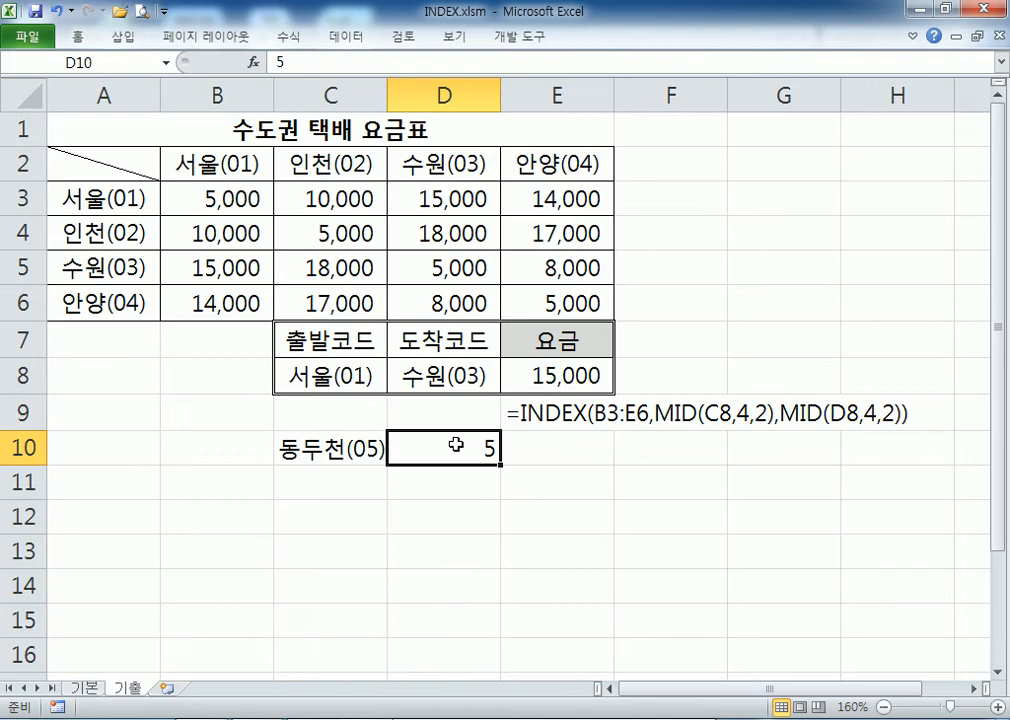
Step: Replace the D10 entry with 7, 5, 2 for the text length, start position and character count of 동두천(05)
click(347, 457)
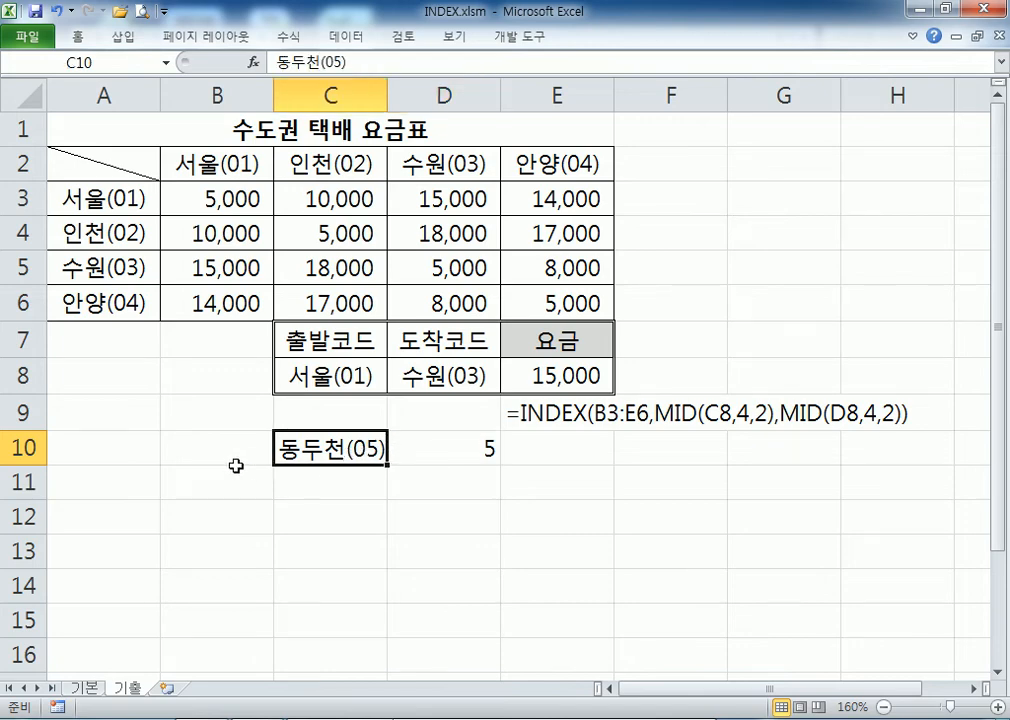
click(210, 448)
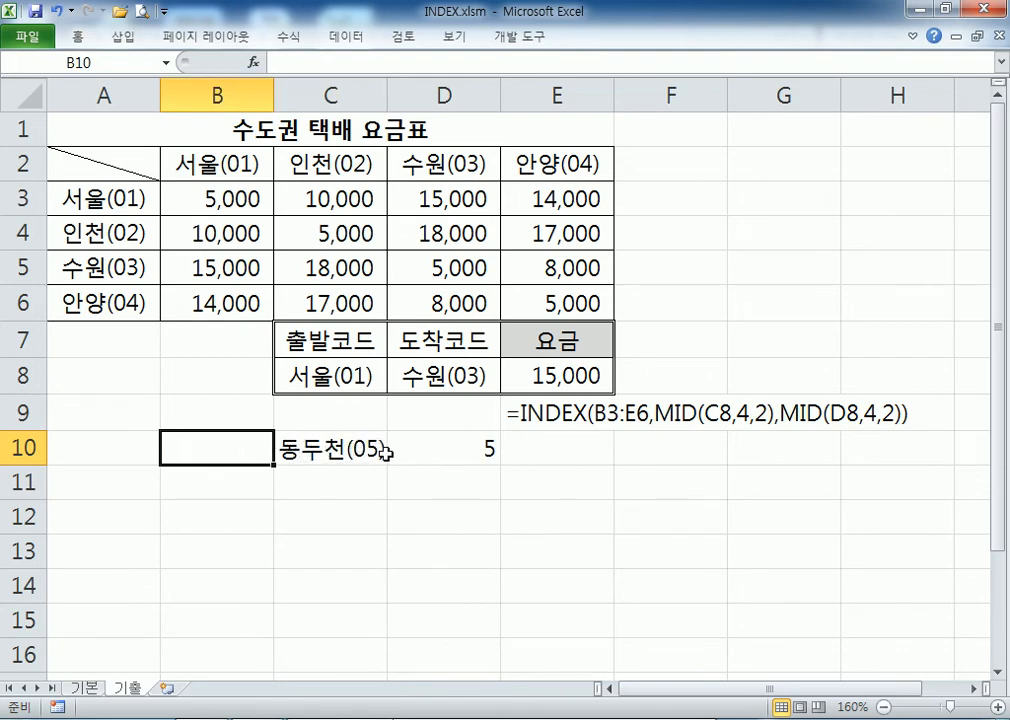
click(466, 437)
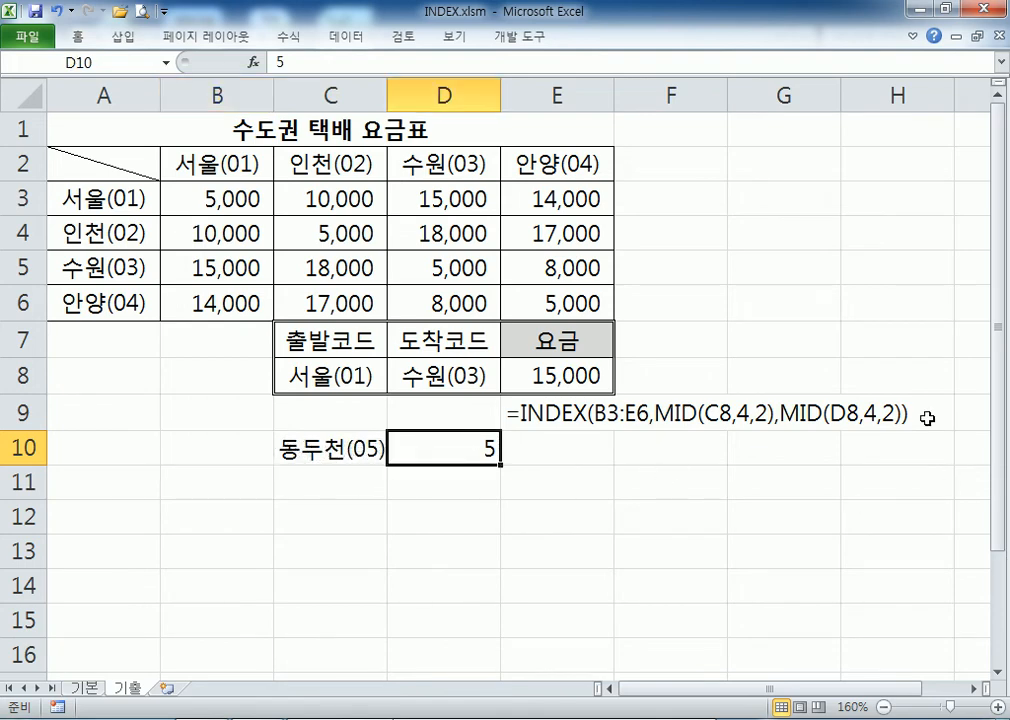
text(7)
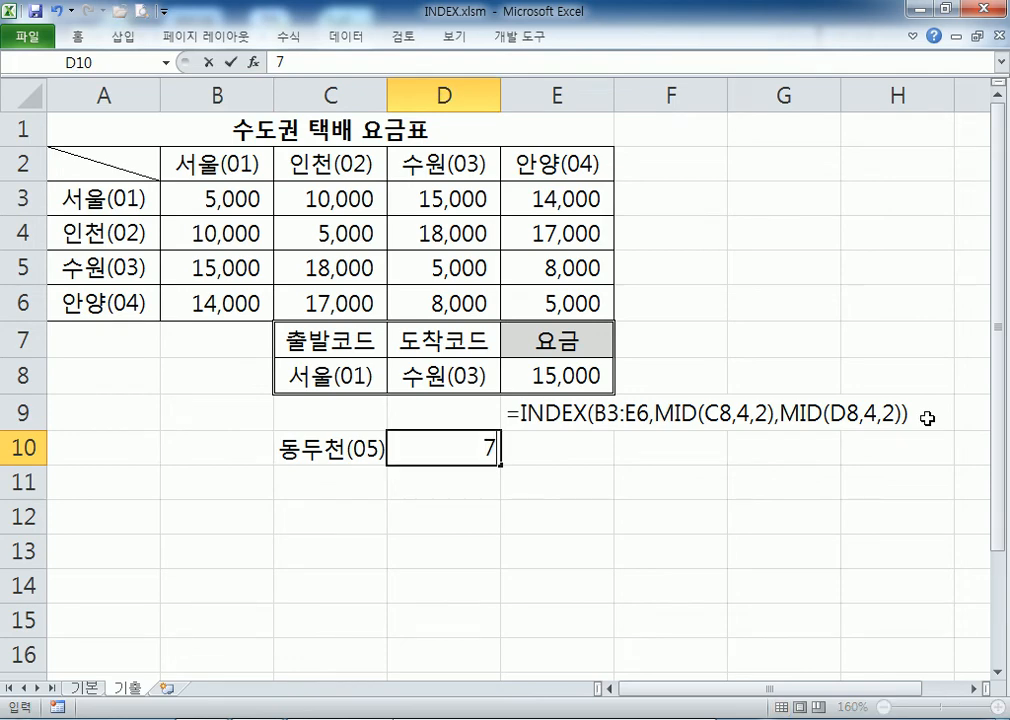
text(, 5, 2)
key(Return)
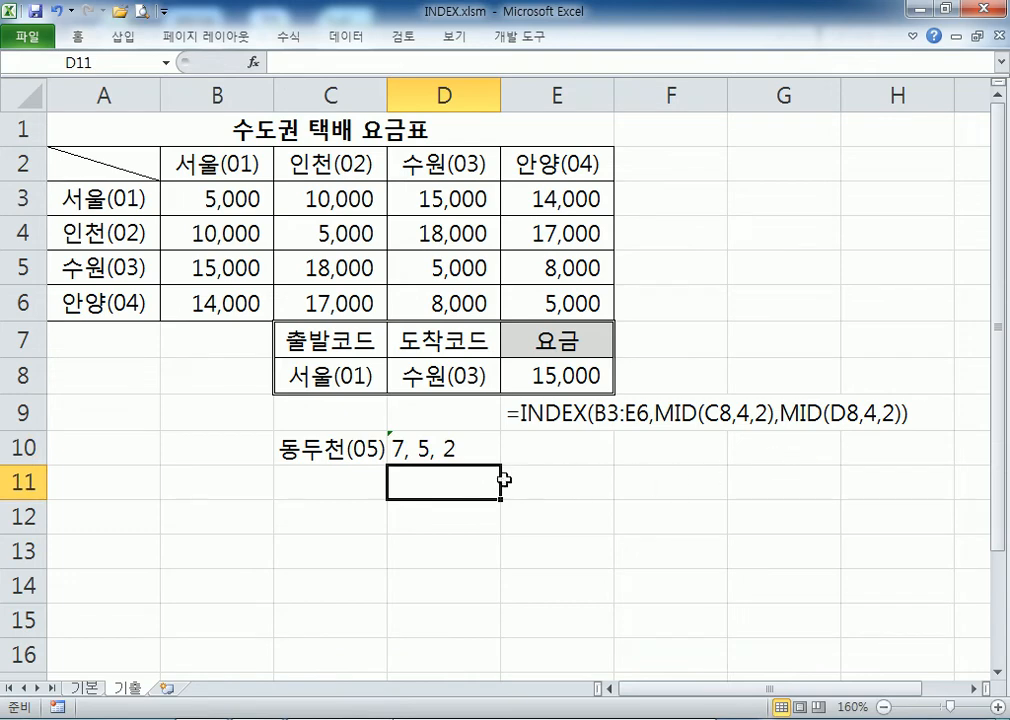
Step: Add the sample code 서울(01) in C11 with its values 6, 4, 2 in D11
click(312, 457)
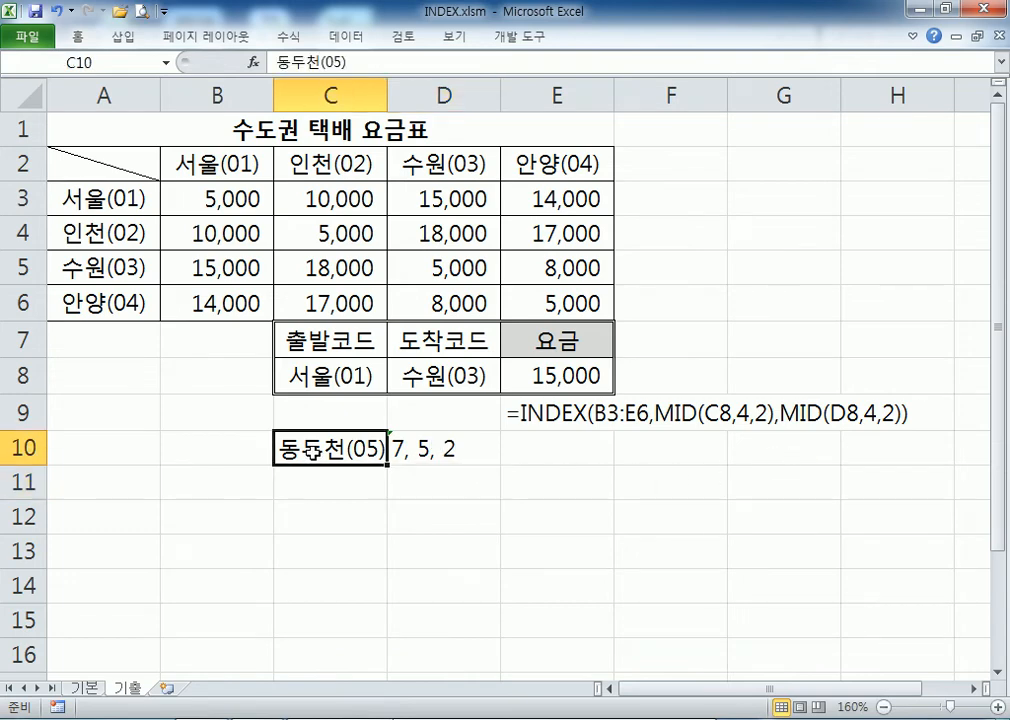
click(326, 474)
text(서ㅕ울()
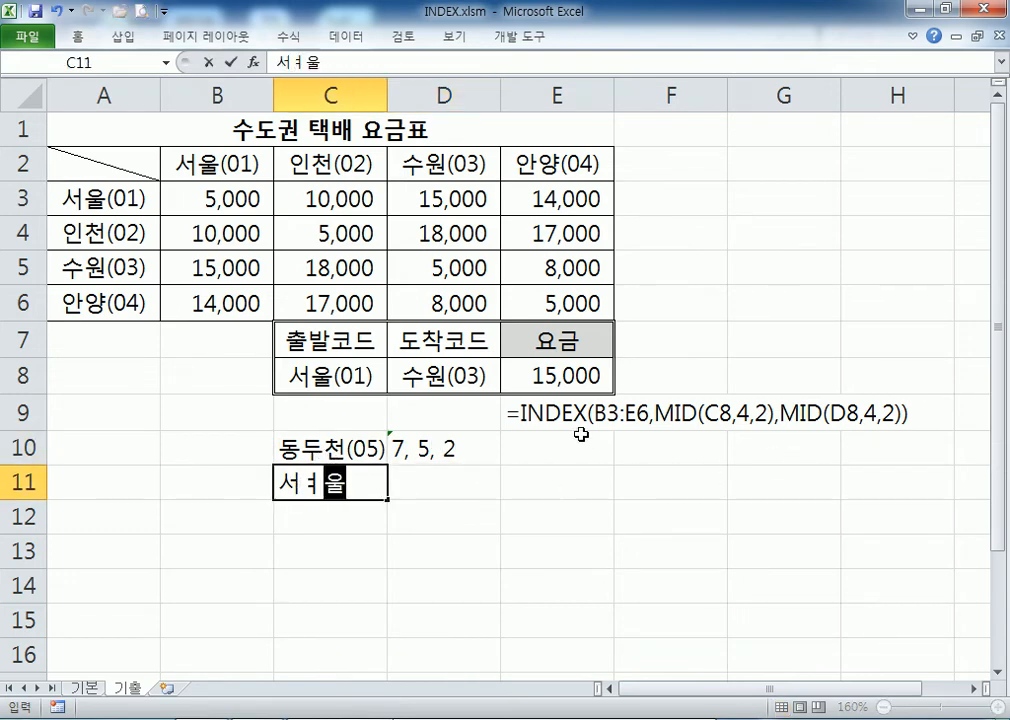
key(BackSpace)
key(BackSpace)
key(BackSpace)
text(울(01))
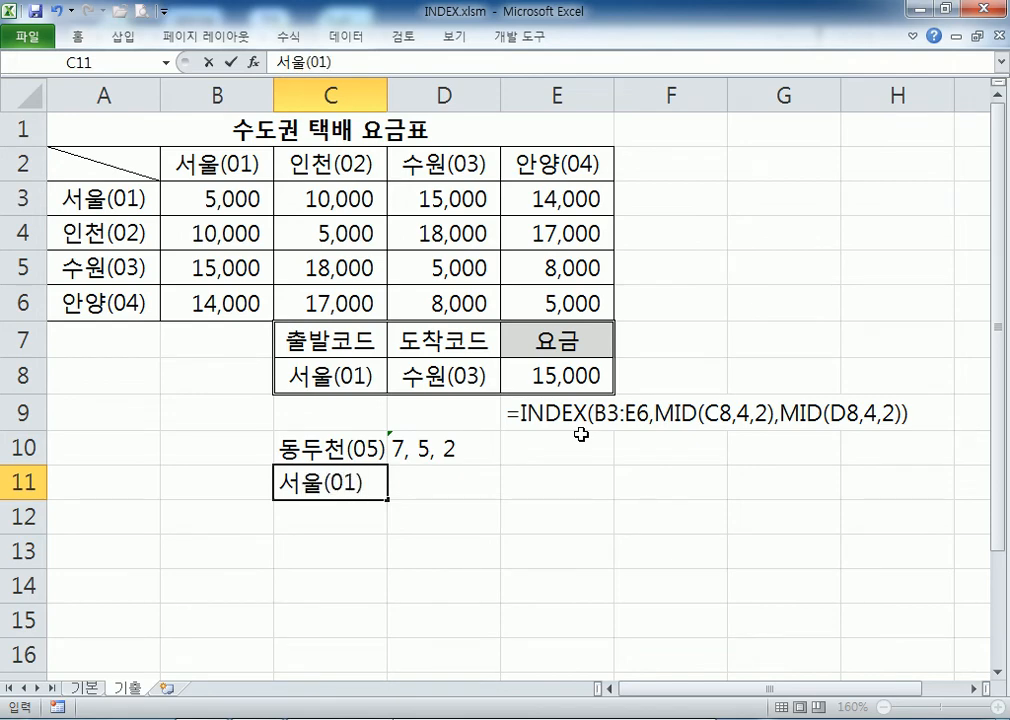
key(Tab)
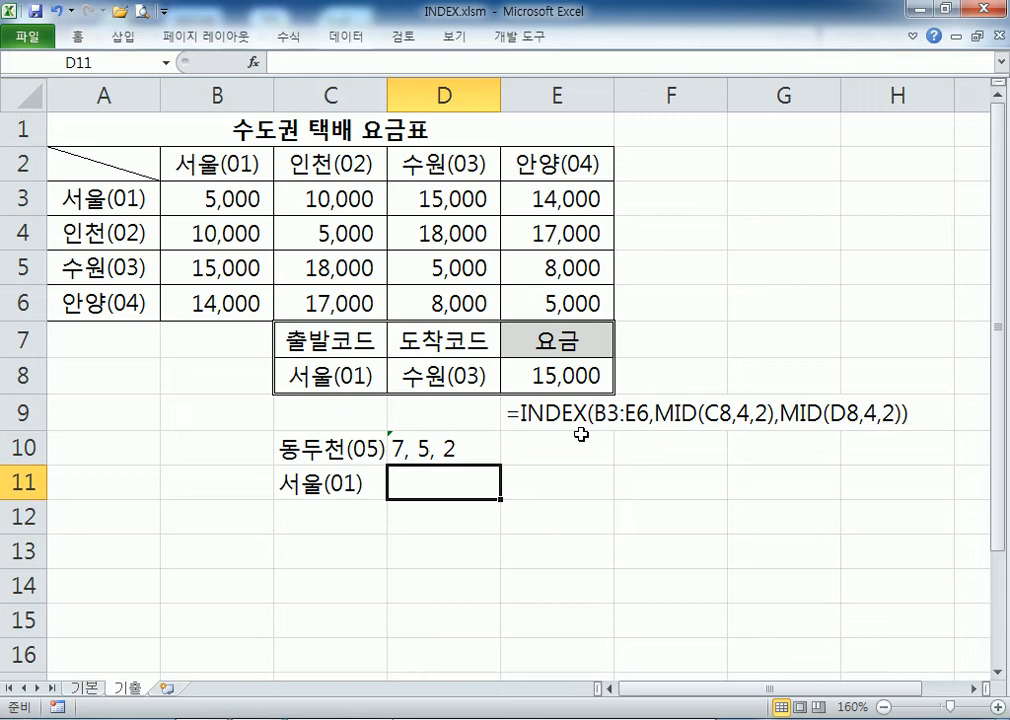
text(6, )
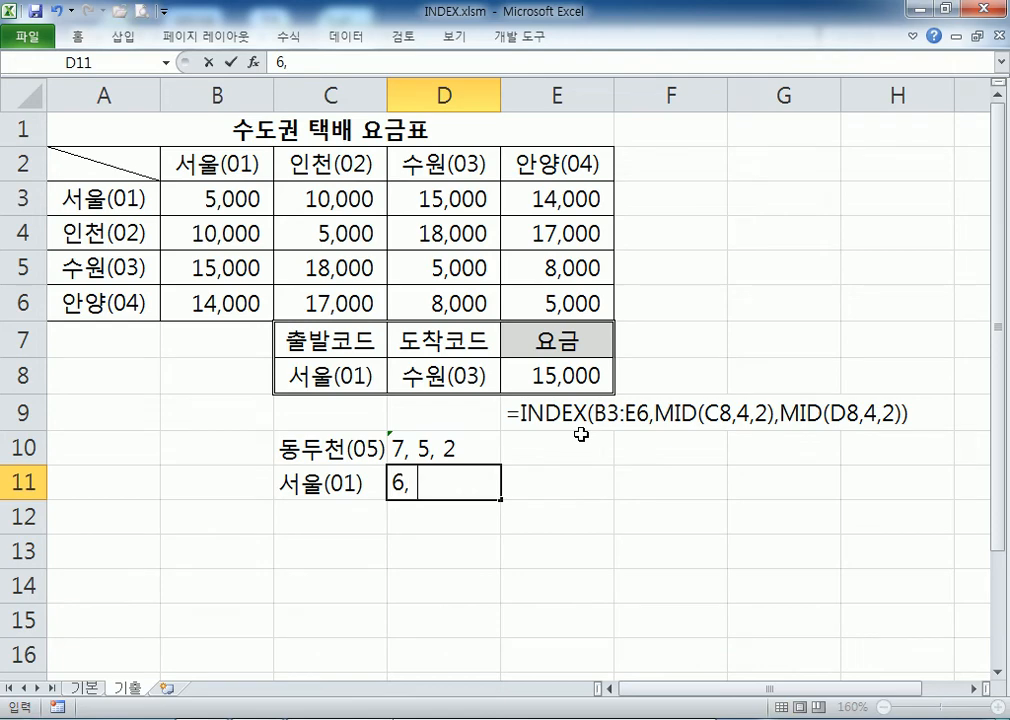
text(4, 2)
key(Return)
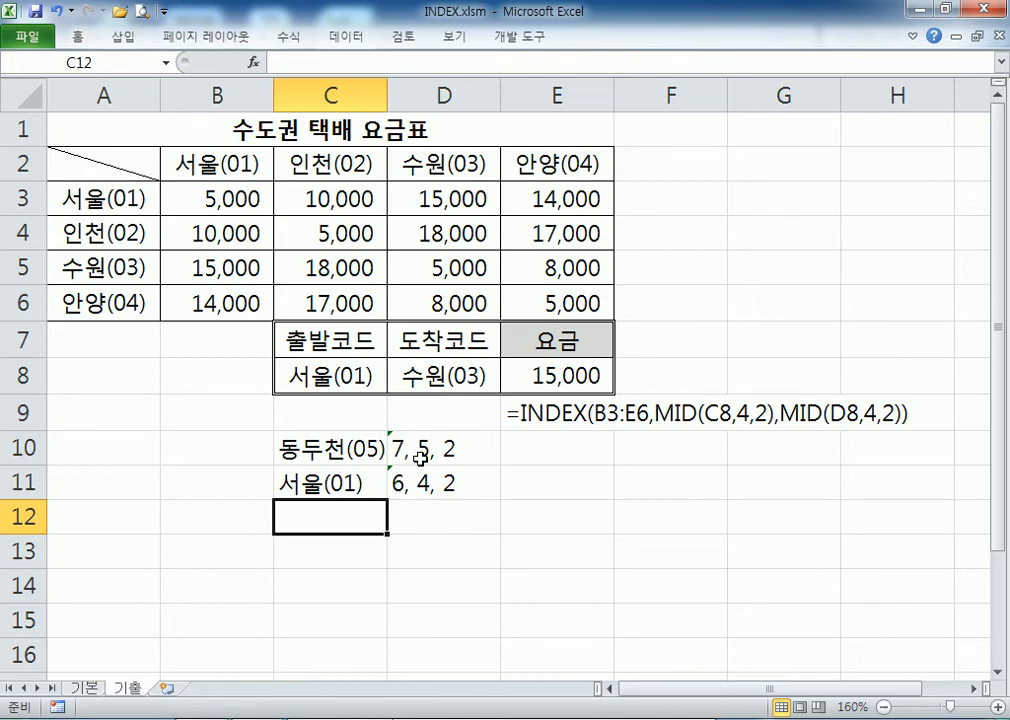
Step: Add the sample code 가리봉동(09) in C12 with its values 8, 6, 2 in D12
scroll(443, 430, down, 1)
text(가리봉도)
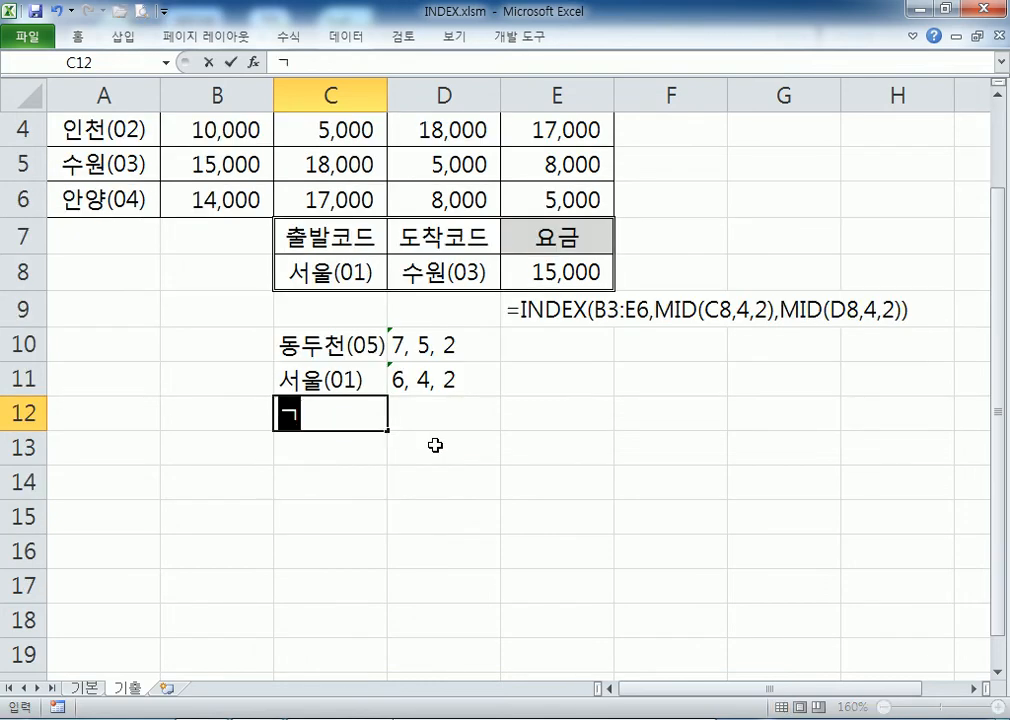
text(ㅇ(09))
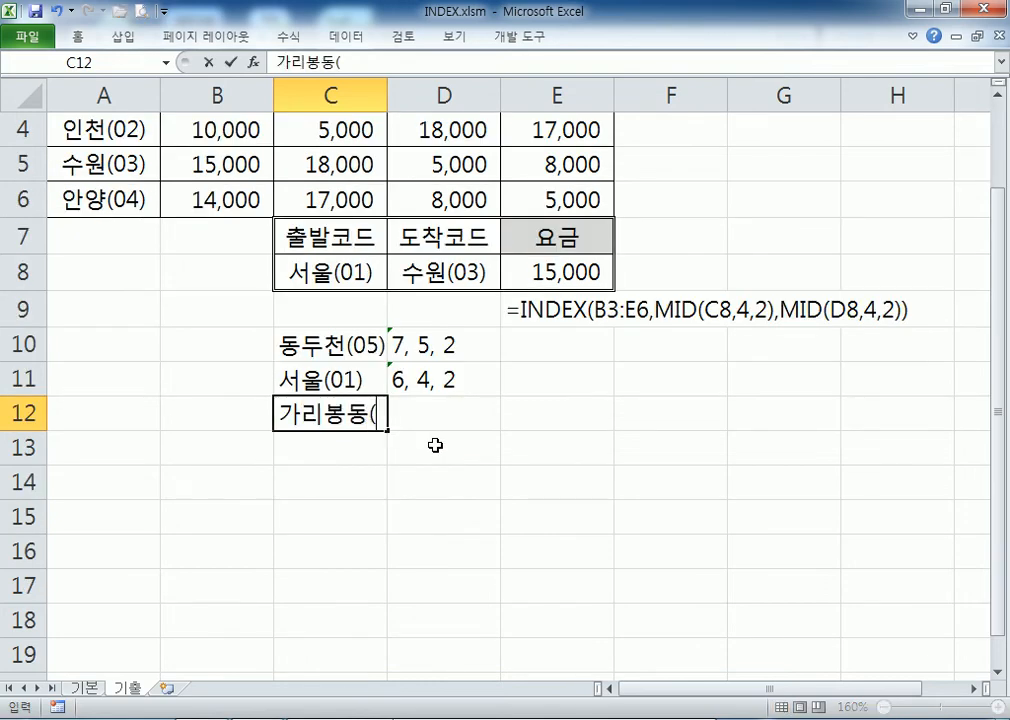
key(Return)
key(Up)
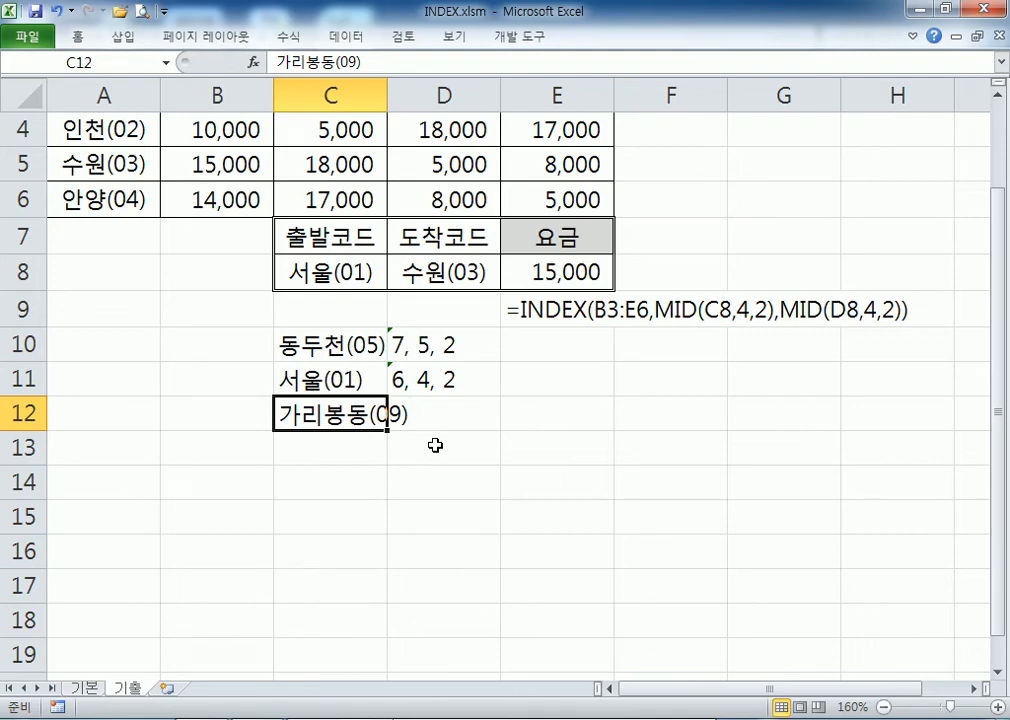
key(Right)
text(5)
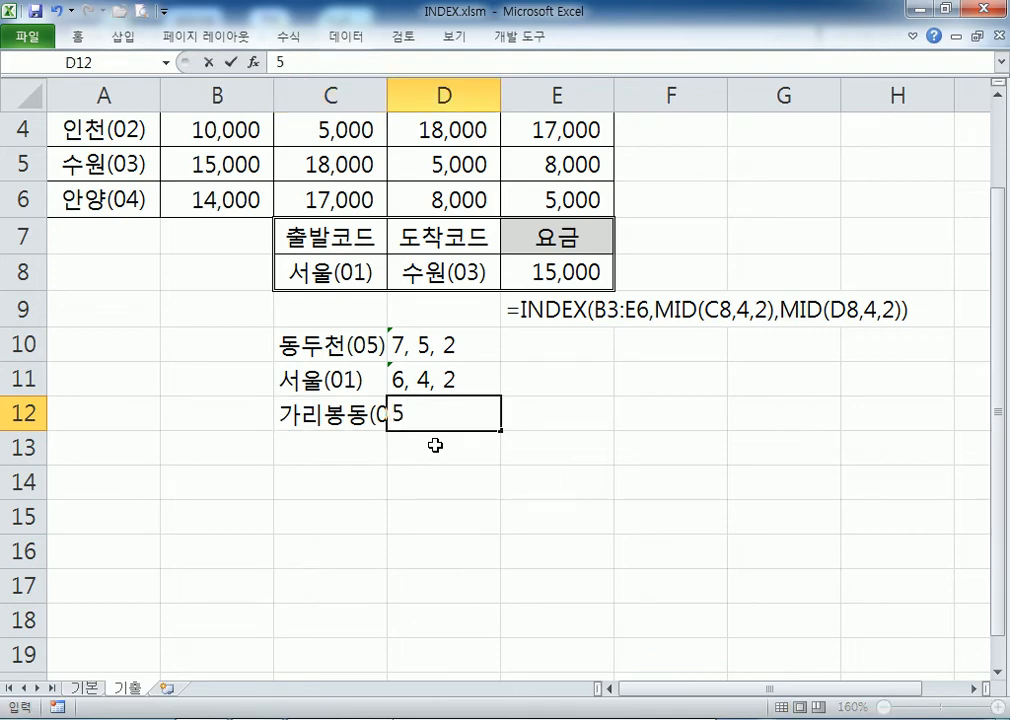
key(BackSpace)
text(8, 6, 2)
key(Return)
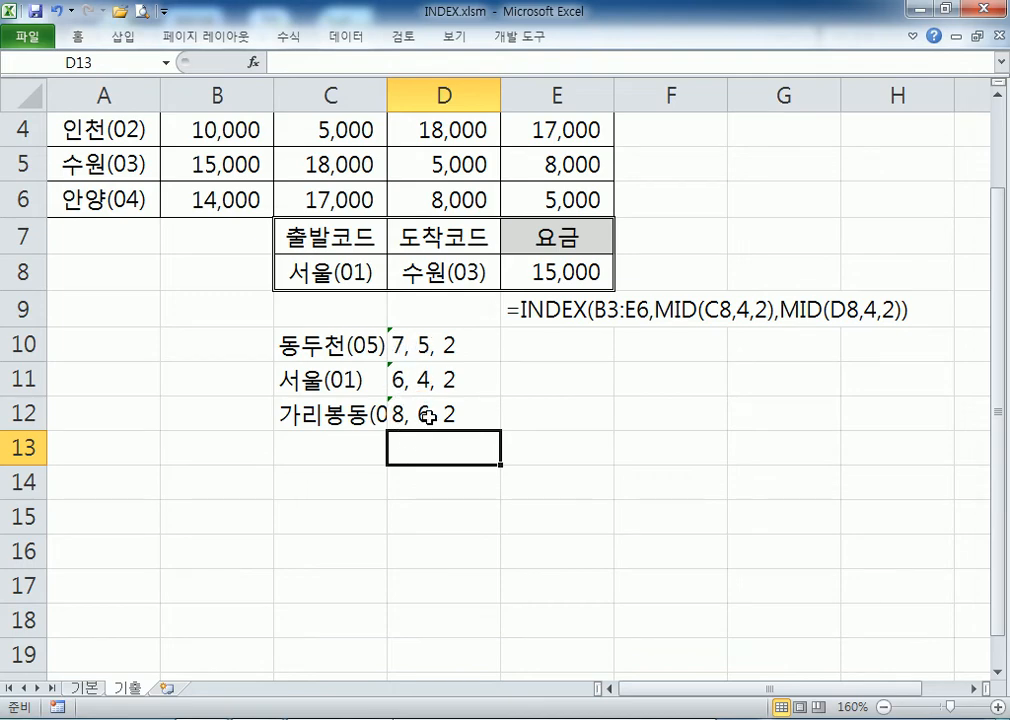
Step: Enter =MID(C10,LEN(C10)-2,2) in E10 to extract the two-digit code whatever the length of the place name
click(579, 350)
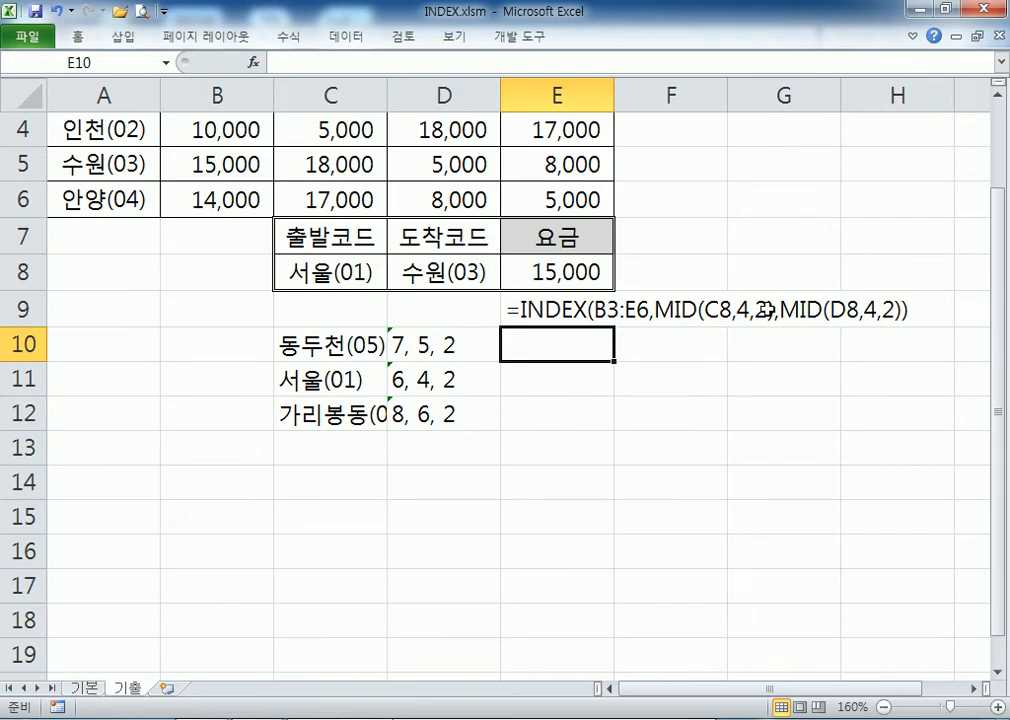
text(=ㅡㅑㅇ)
key(BackSpace)
key(BackSpace)
key(BackSpace)
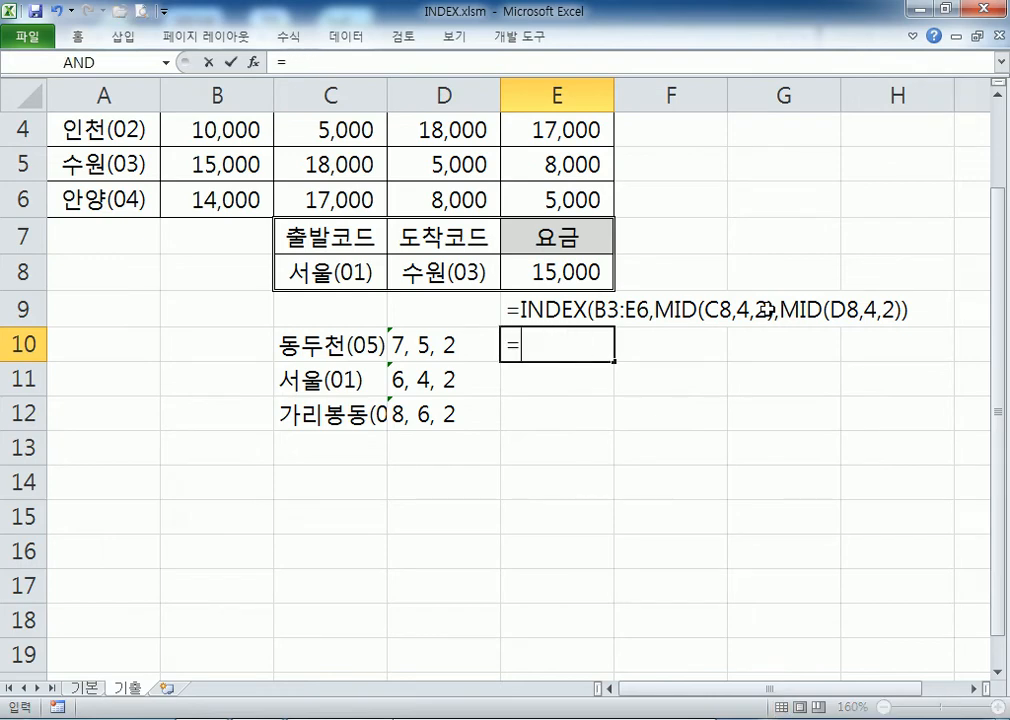
text(MID()
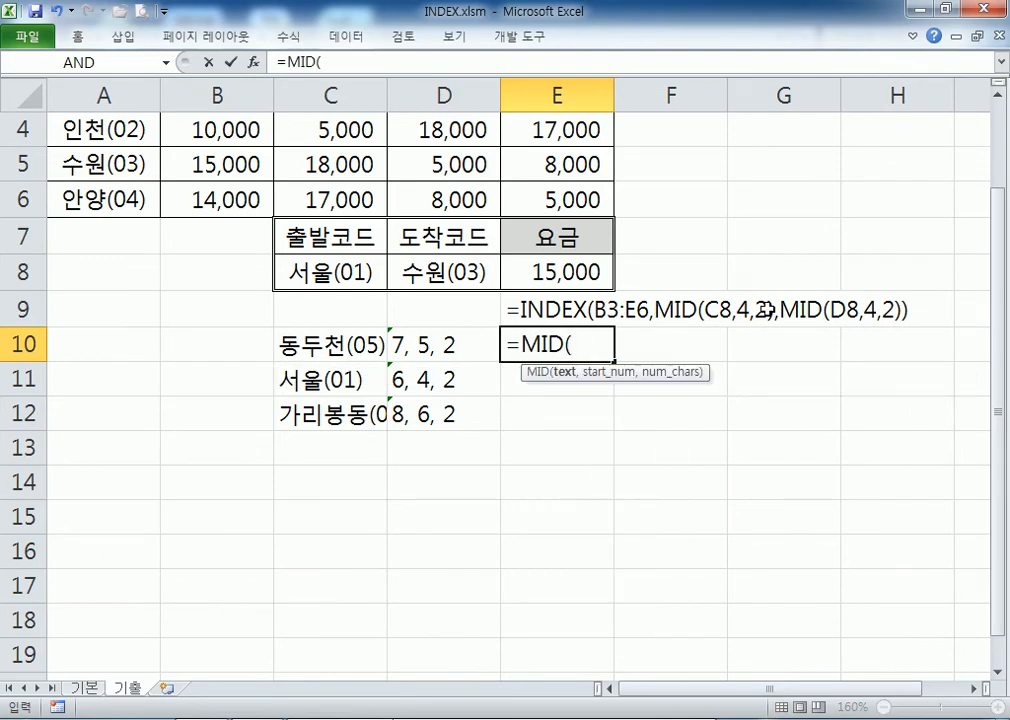
click(302, 346)
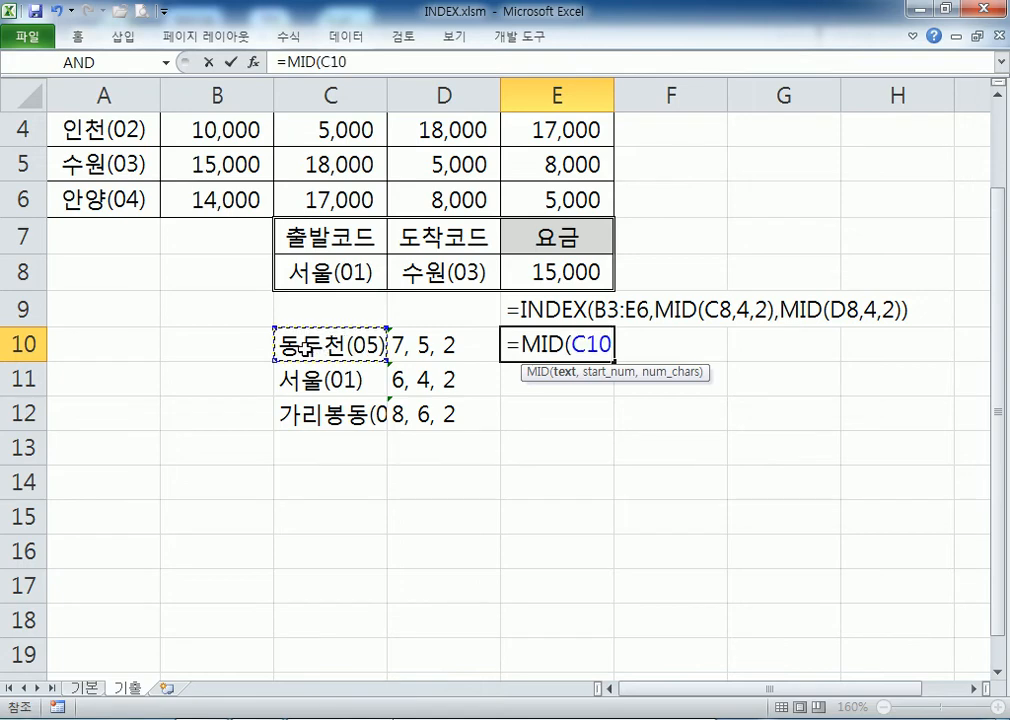
text(,)
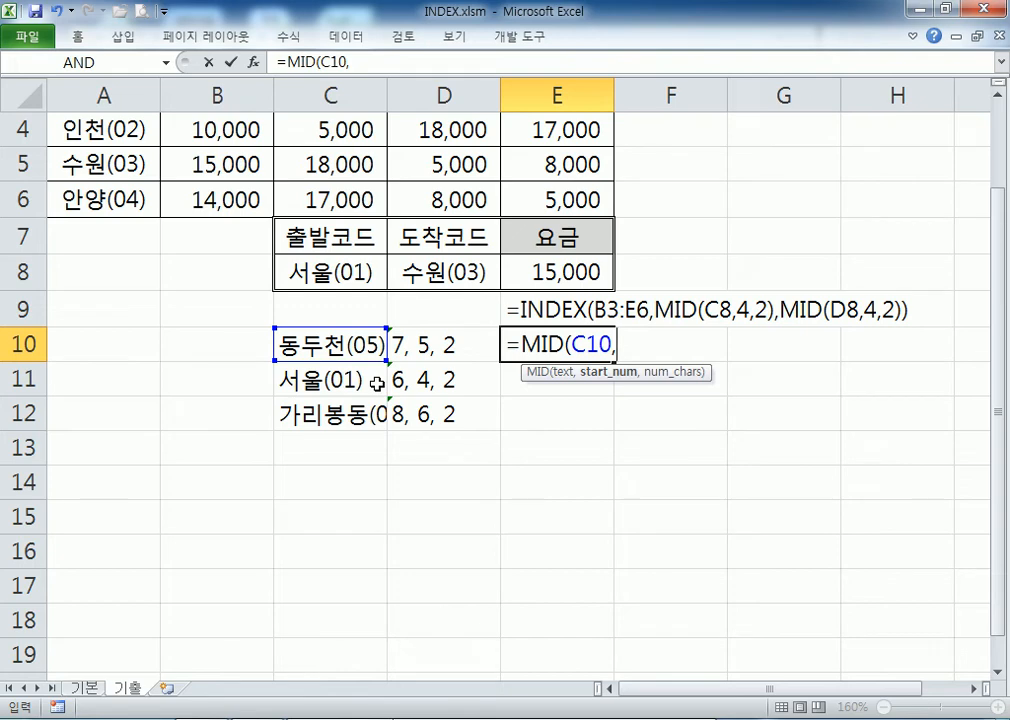
text(LEN()
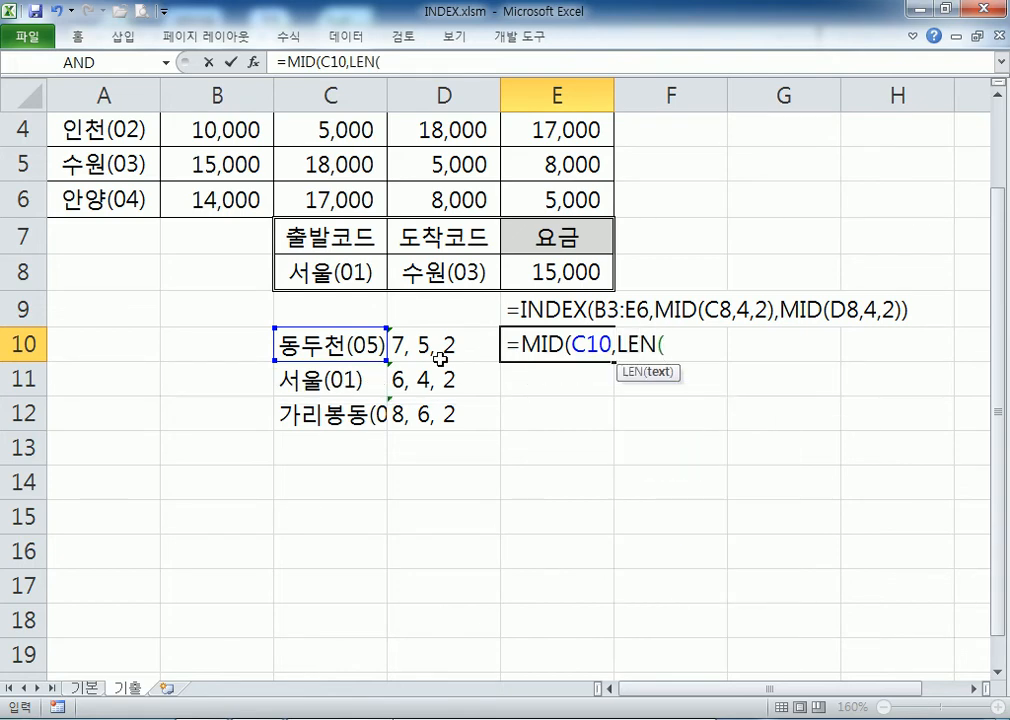
click(335, 344)
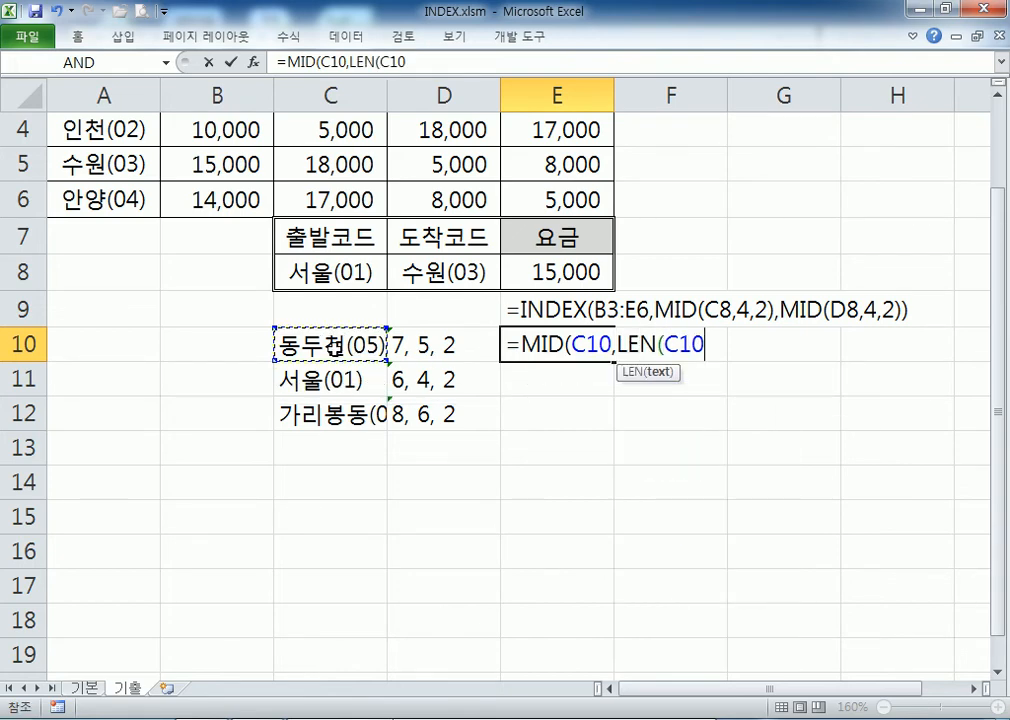
text()-2)
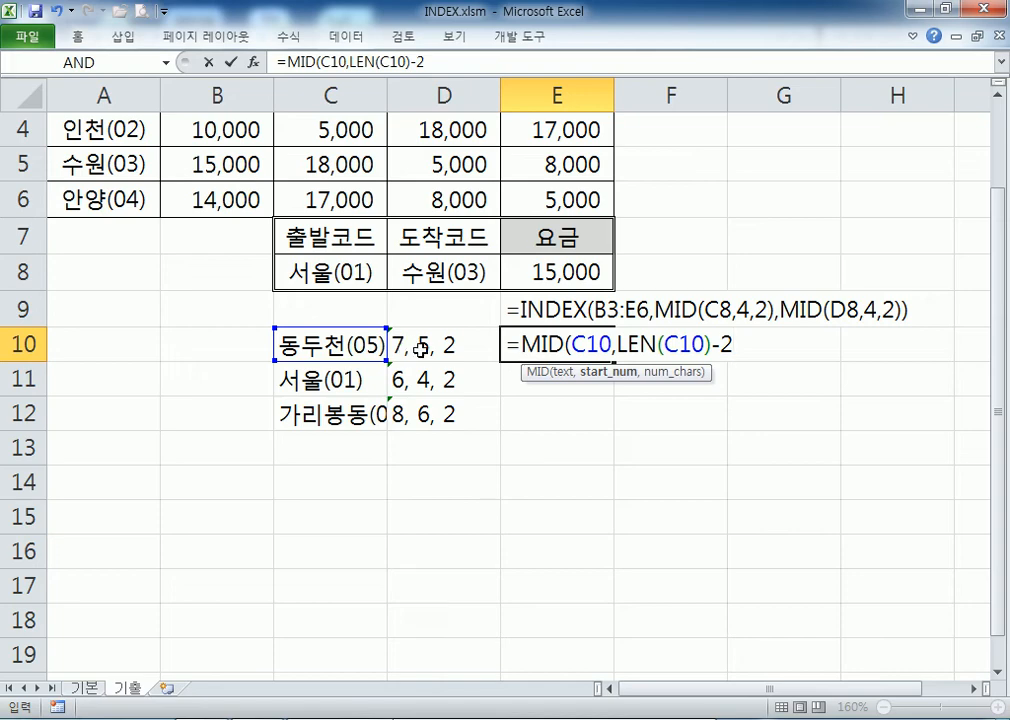
text(,2)
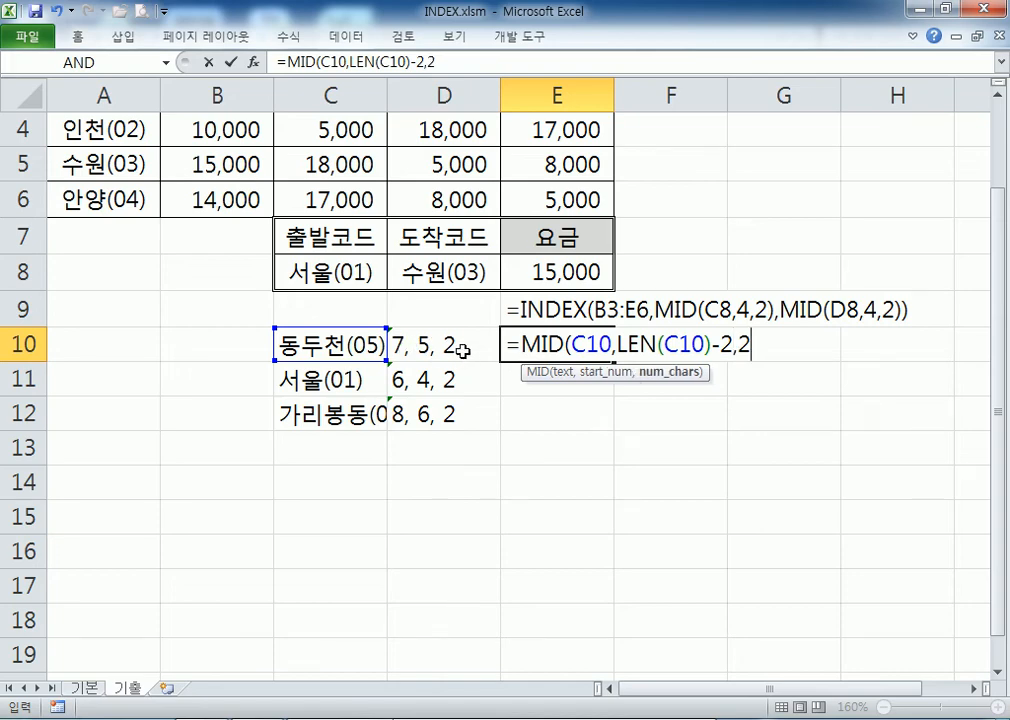
key(Return)
key(Return)
Step: Fill the MID and LEN formula from E10 down to E12
click(572, 343)
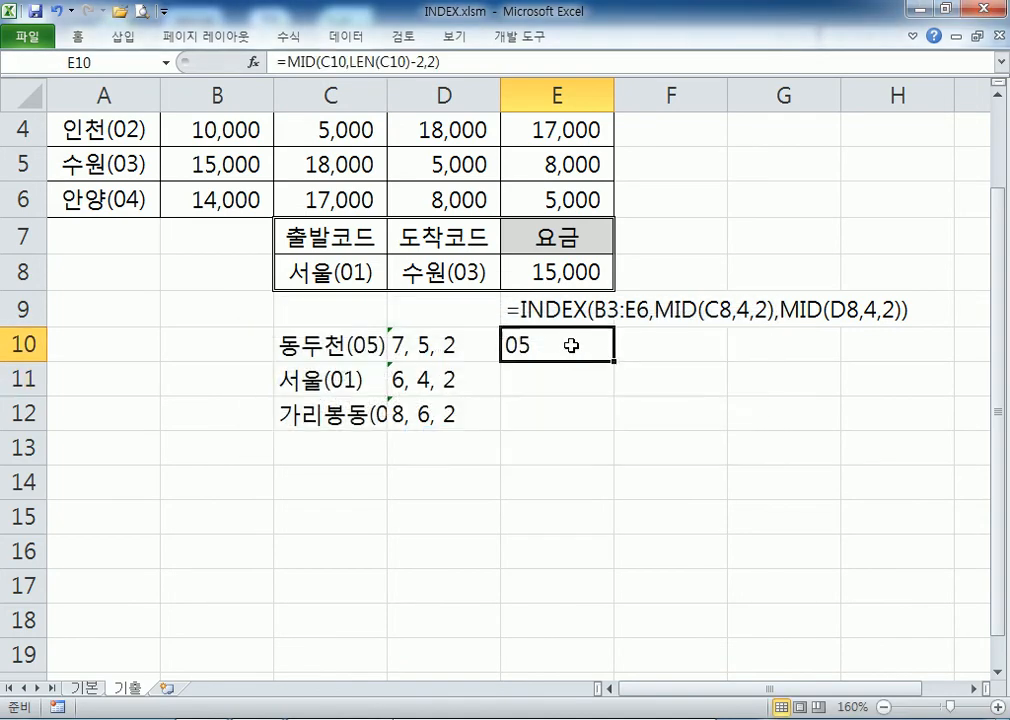
drag(613, 361, 611, 426)
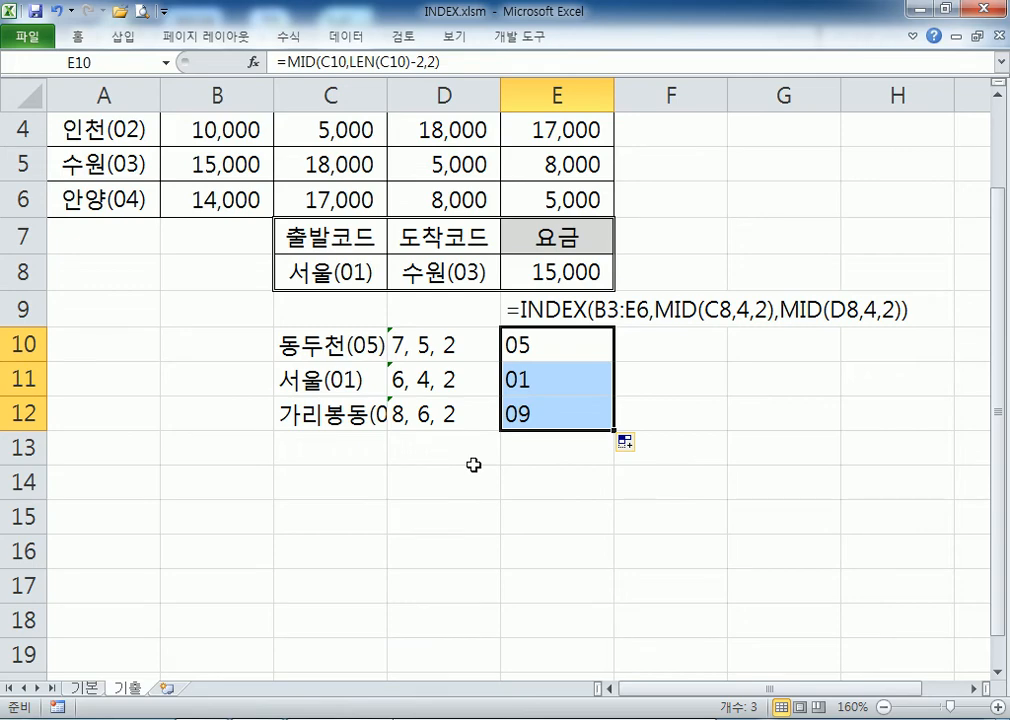
Step: Review the MID and LEN formula in E10 without changing it, and open MATCH.xlsm from the 06 부록 folder
double_click(521, 345)
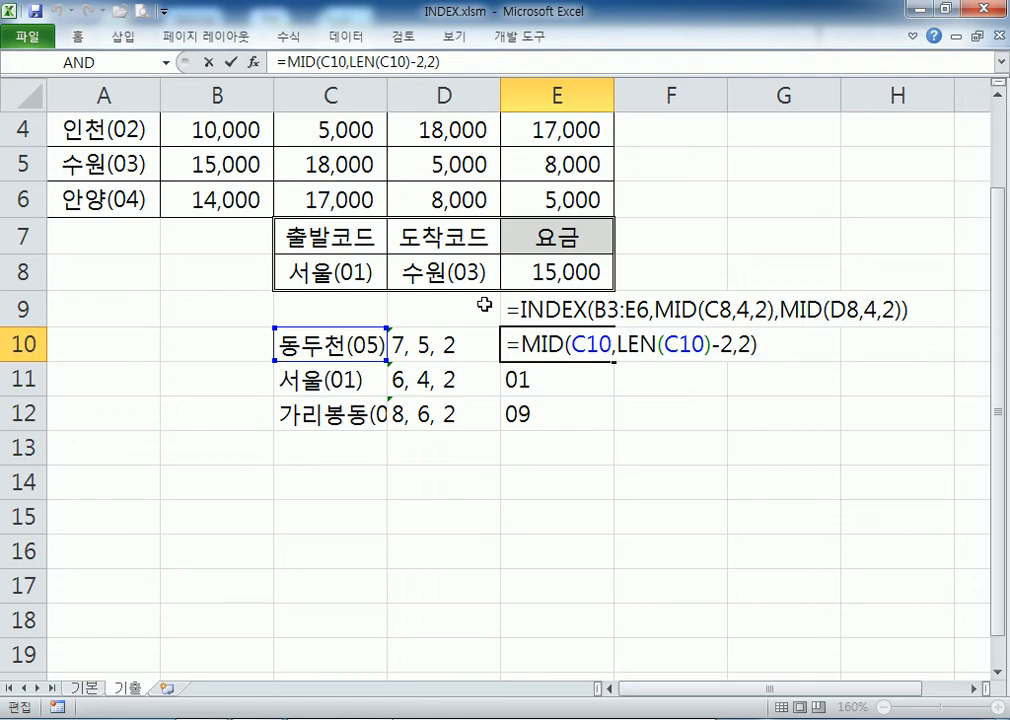
click(304, 527)
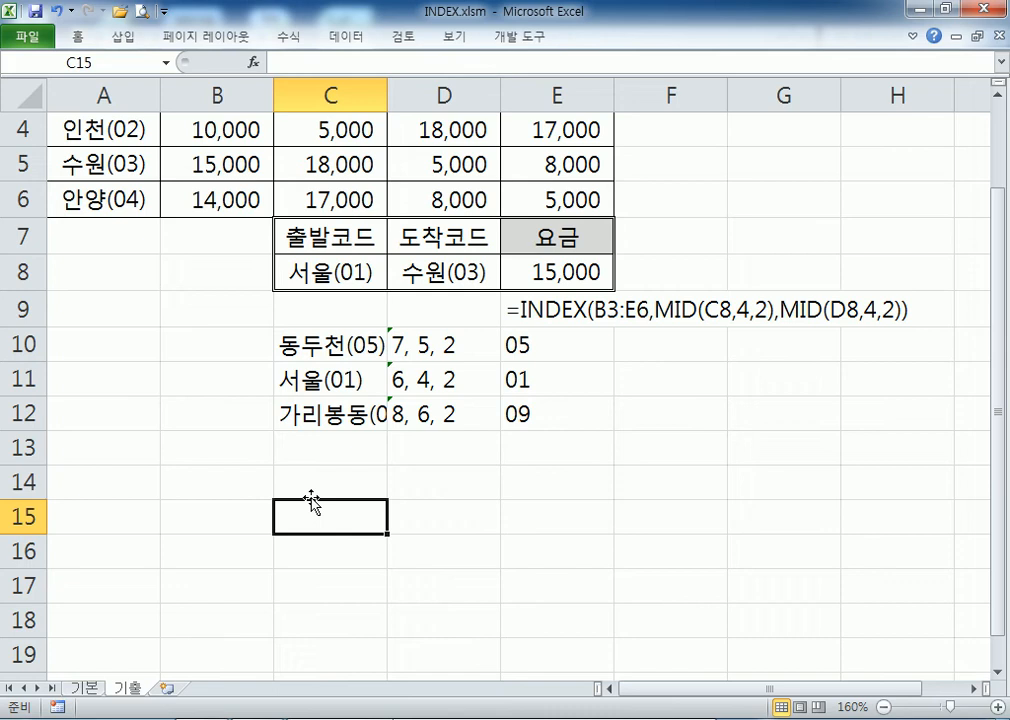
click(115, 718)
scroll(393, 551, down, 4)
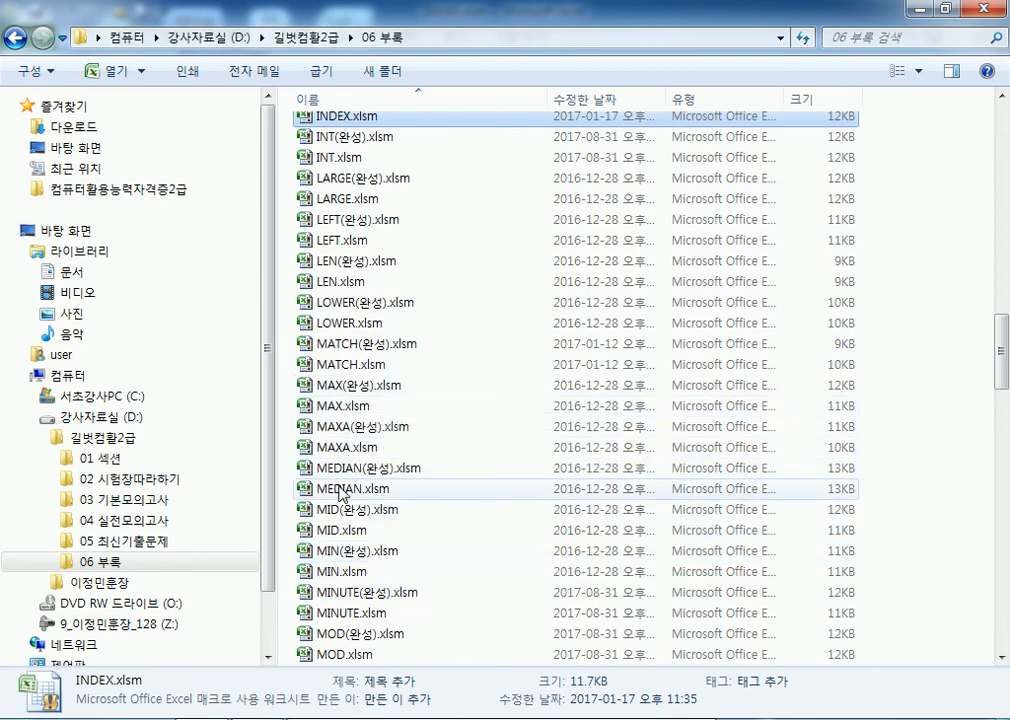
double_click(350, 364)
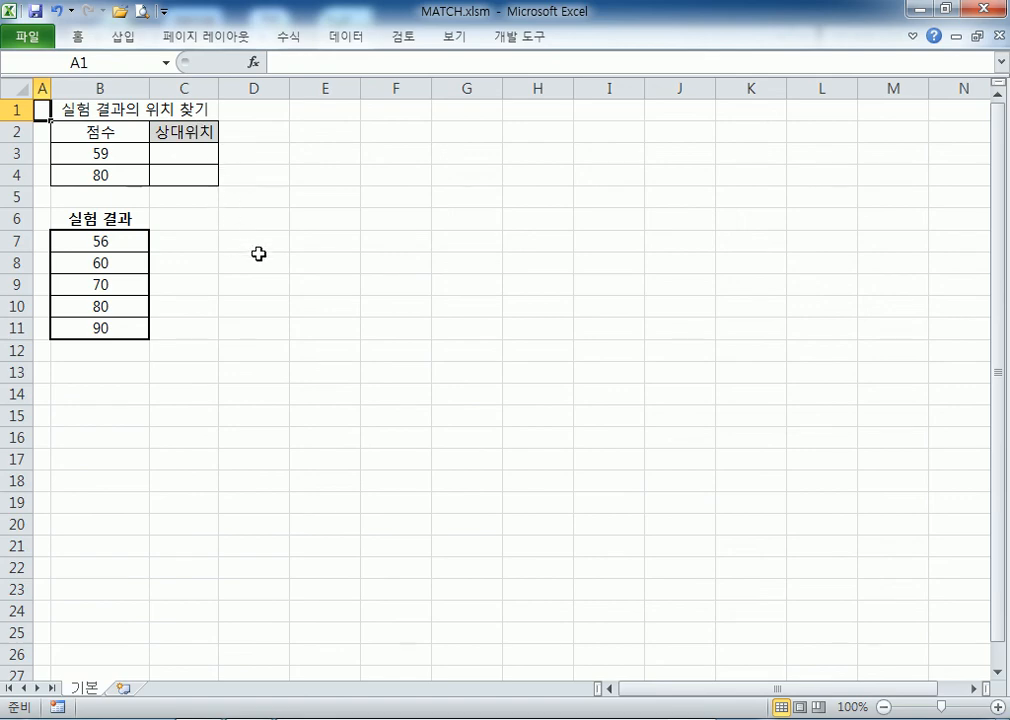
ctrl+scroll(240, 283, up, 4)
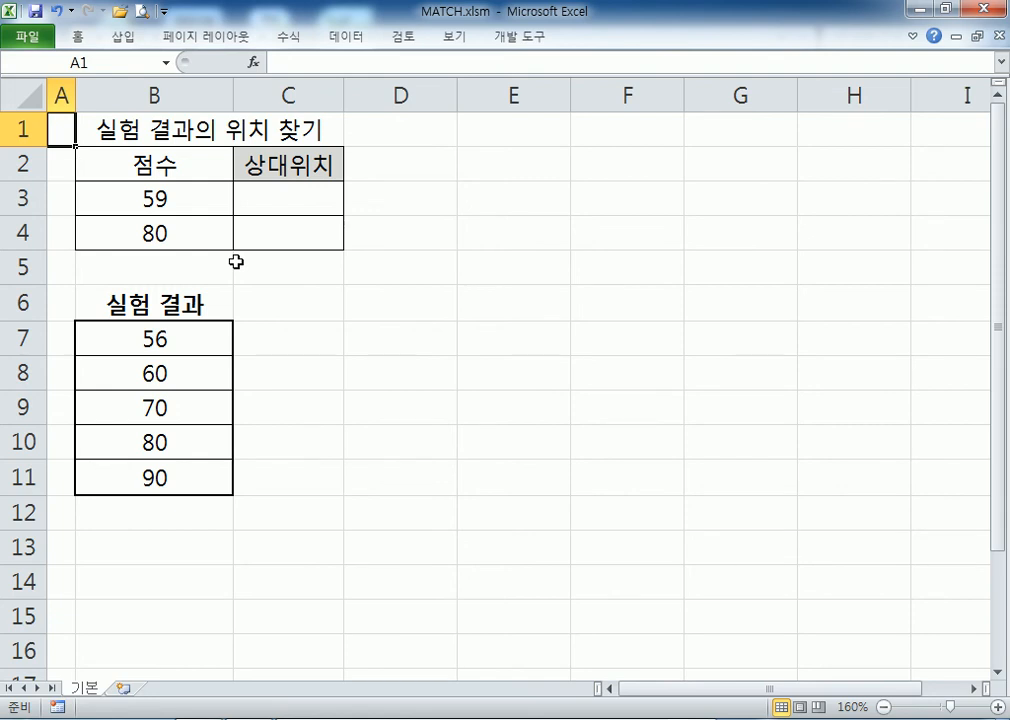
Step: Compare the score 59 in B3 with the first two experiment results in B7 and B8
click(158, 196)
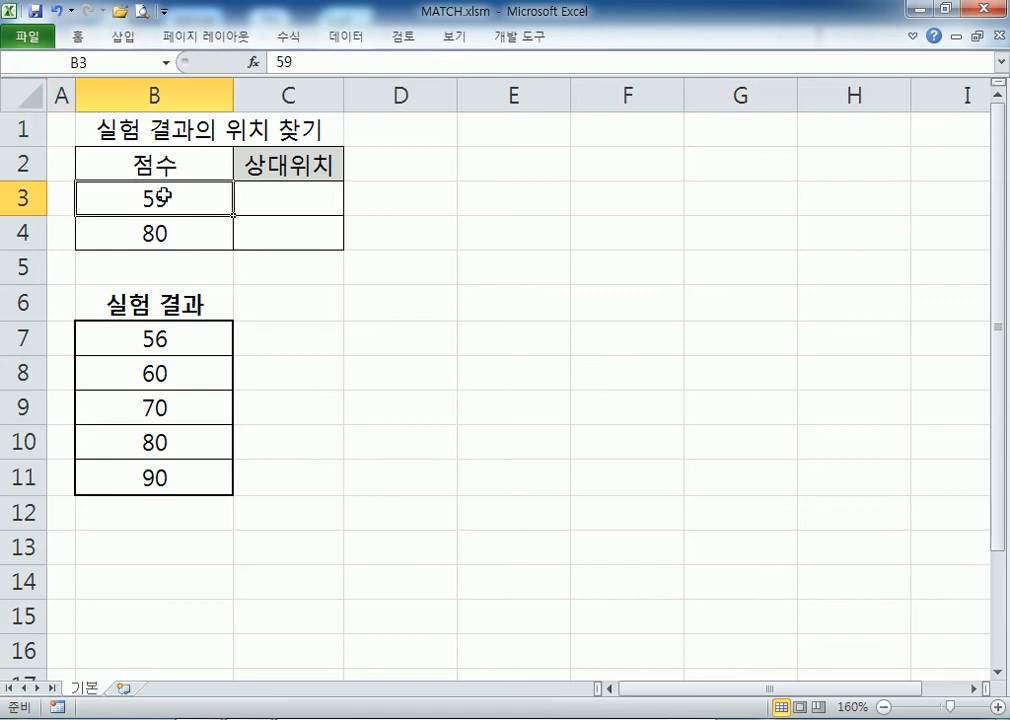
click(168, 339)
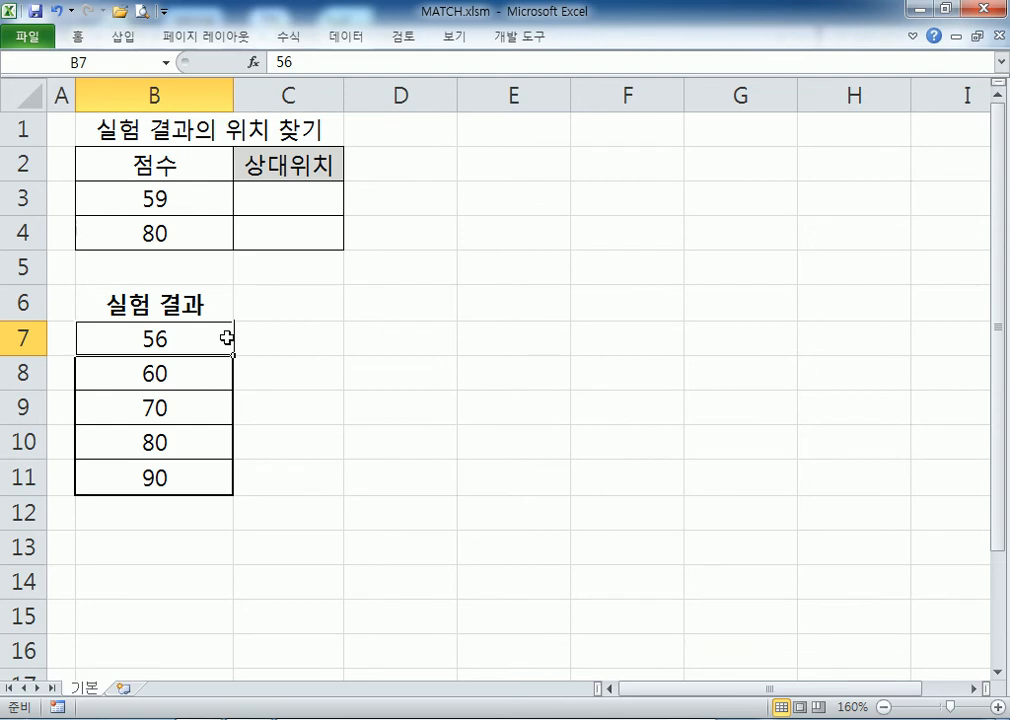
click(183, 372)
click(194, 339)
click(194, 362)
click(198, 336)
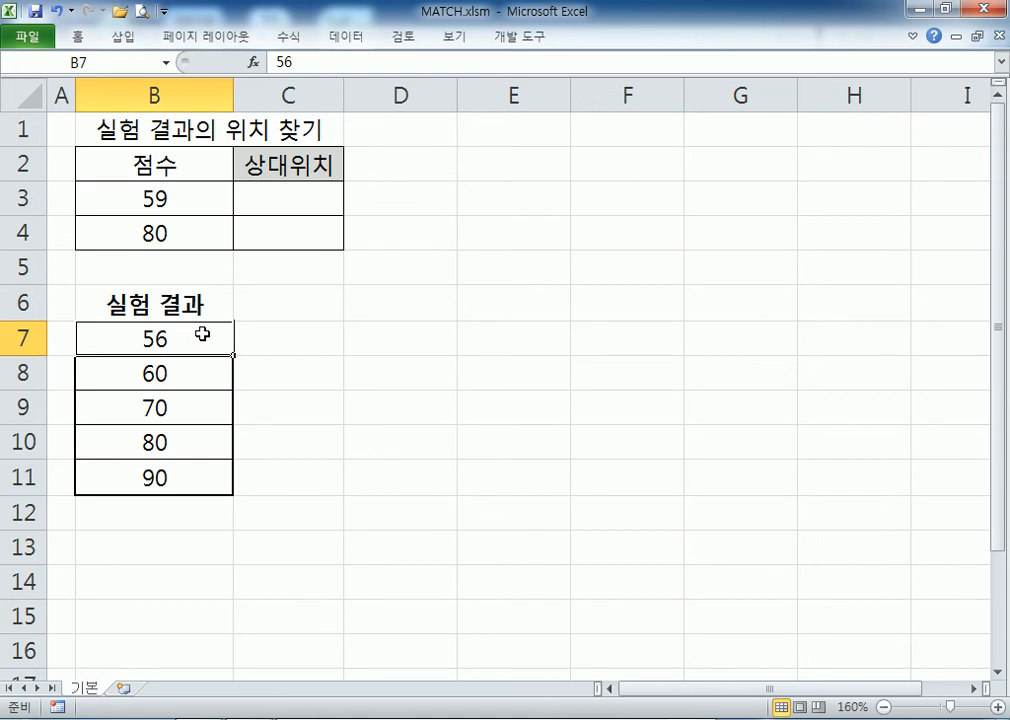
click(192, 199)
click(194, 341)
click(188, 379)
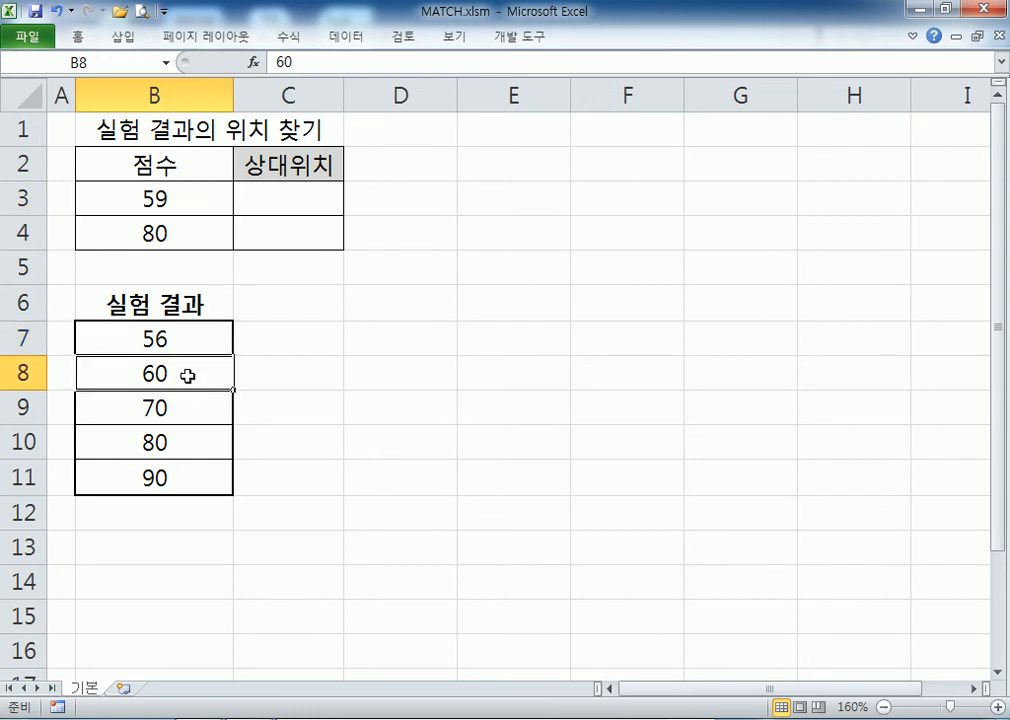
Step: Enter =MATCH(B3,B7:B11,1) in C3 to find the relative position of the score in the ascending results
click(309, 198)
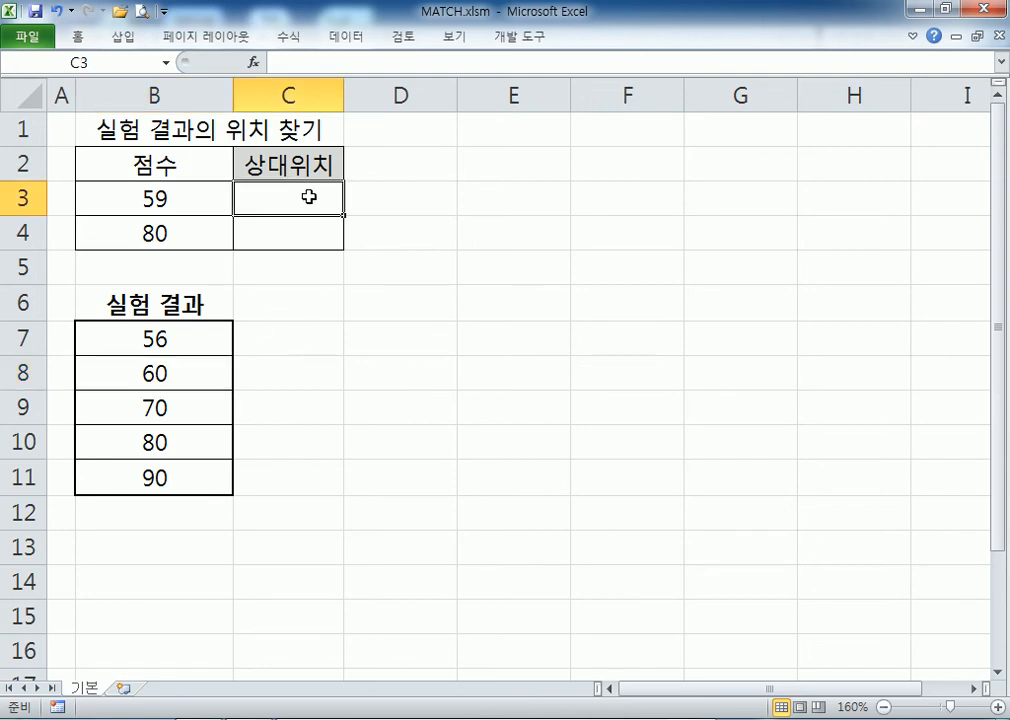
text(=MA)
key(Tab)
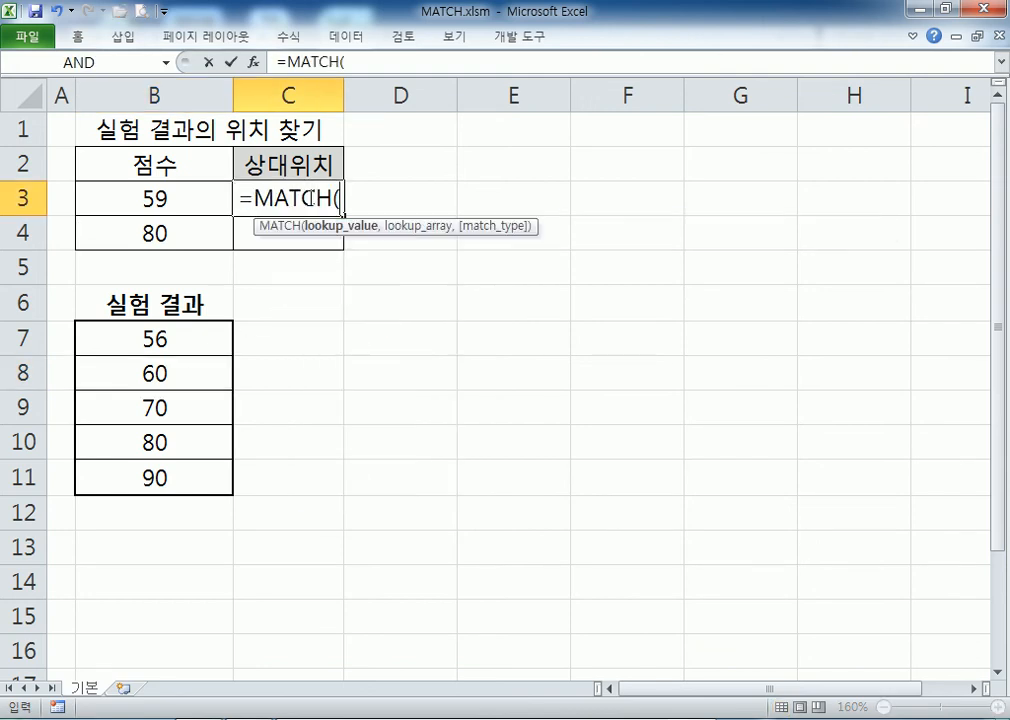
click(150, 201)
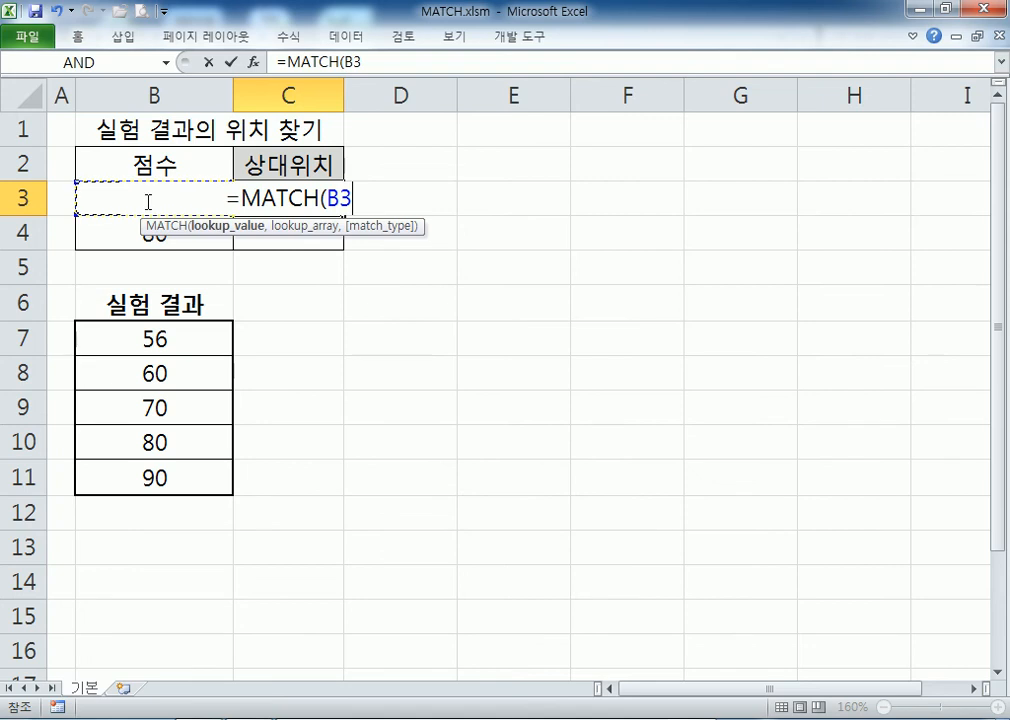
text(,)
drag(81, 338, 110, 476)
text(,)
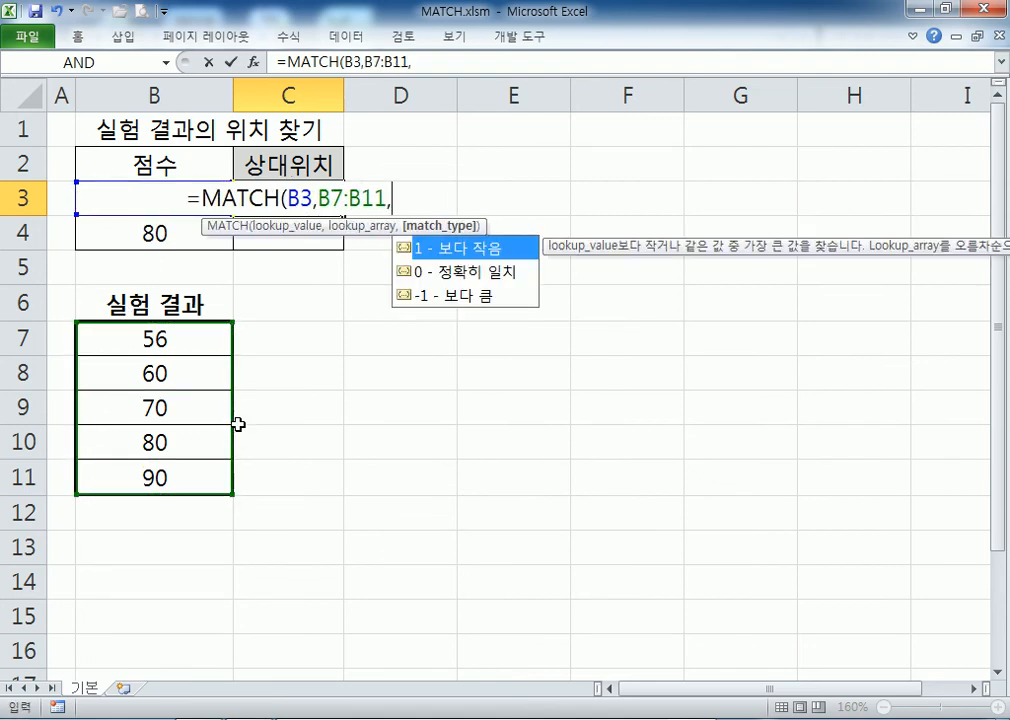
click(473, 261)
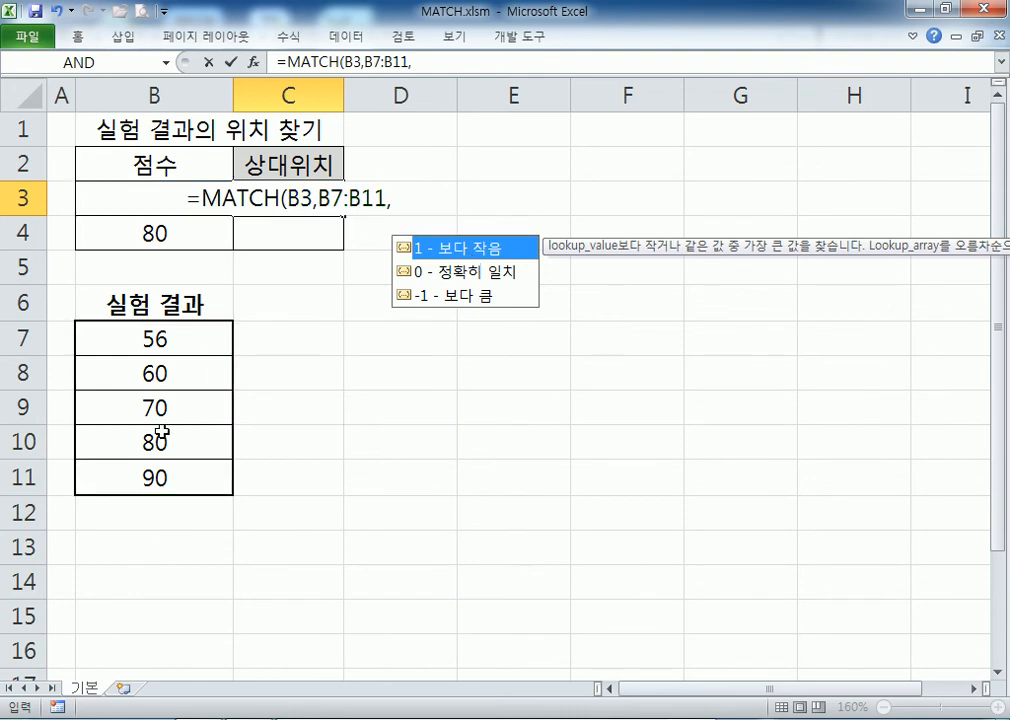
click(437, 299)
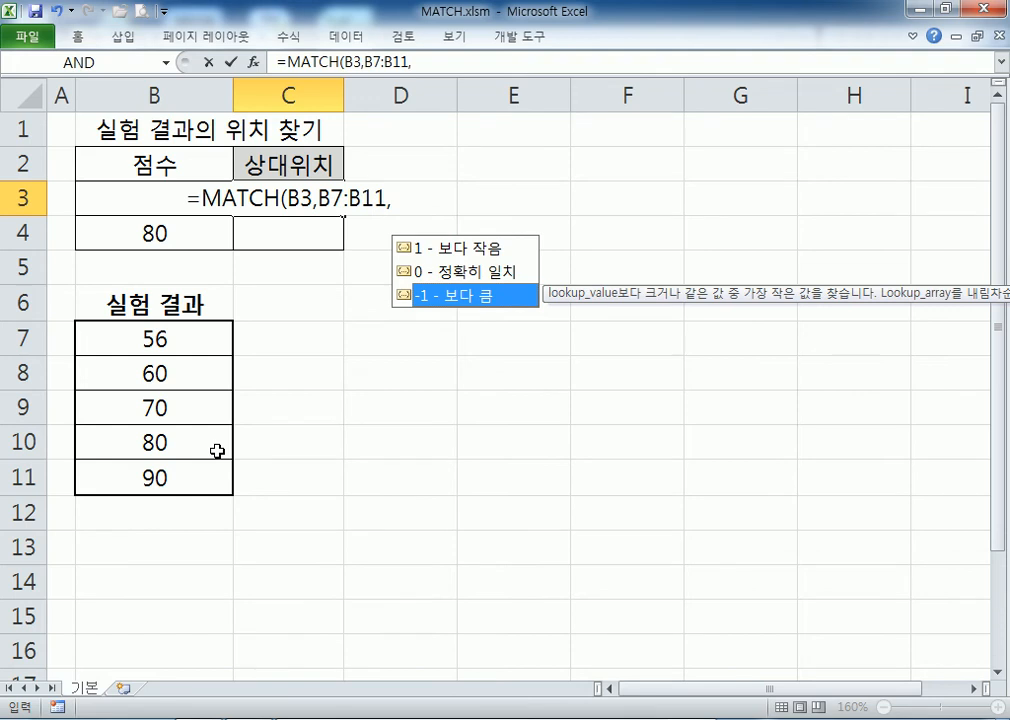
click(450, 246)
double_click(450, 246)
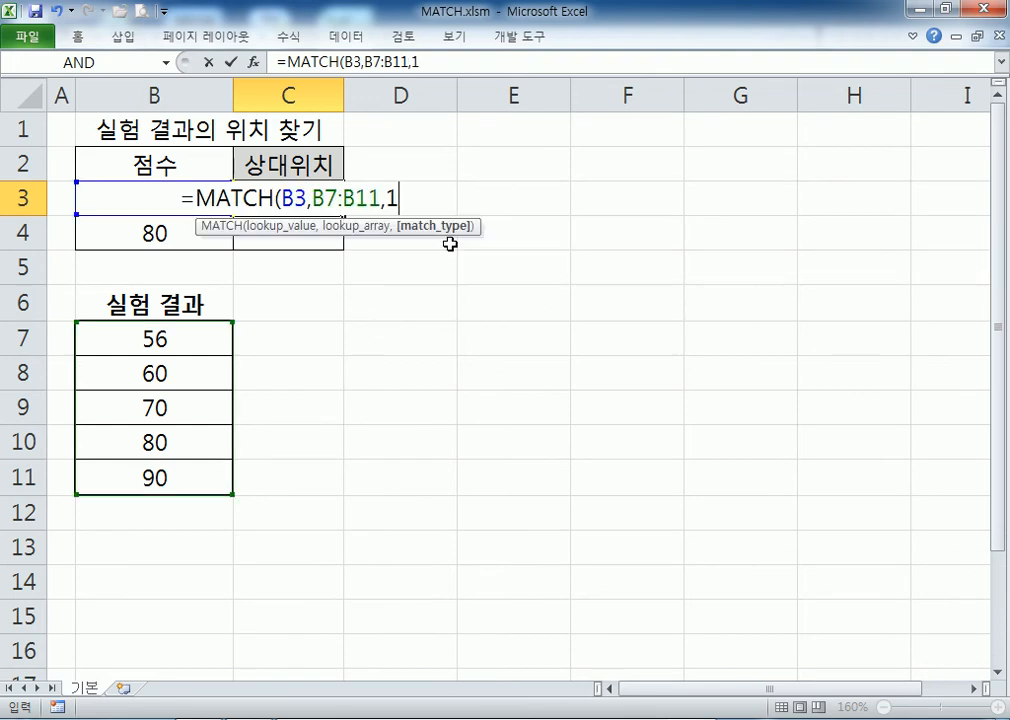
key(Return)
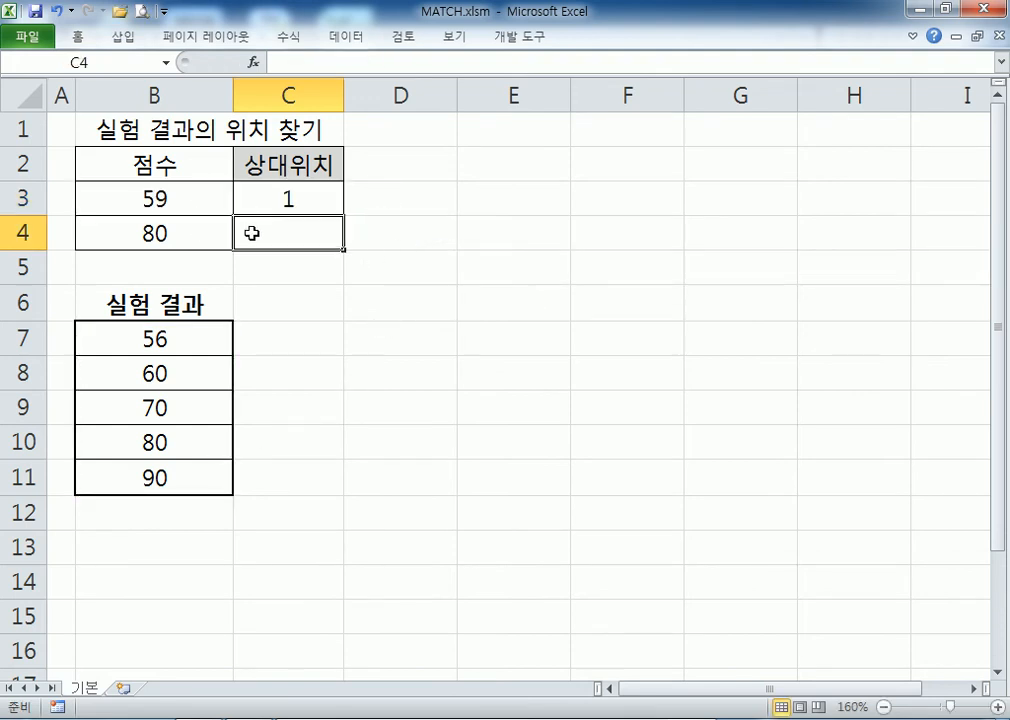
Step: Copy the experiment results in B7:B11 to D7:D11
drag(207, 340, 210, 476)
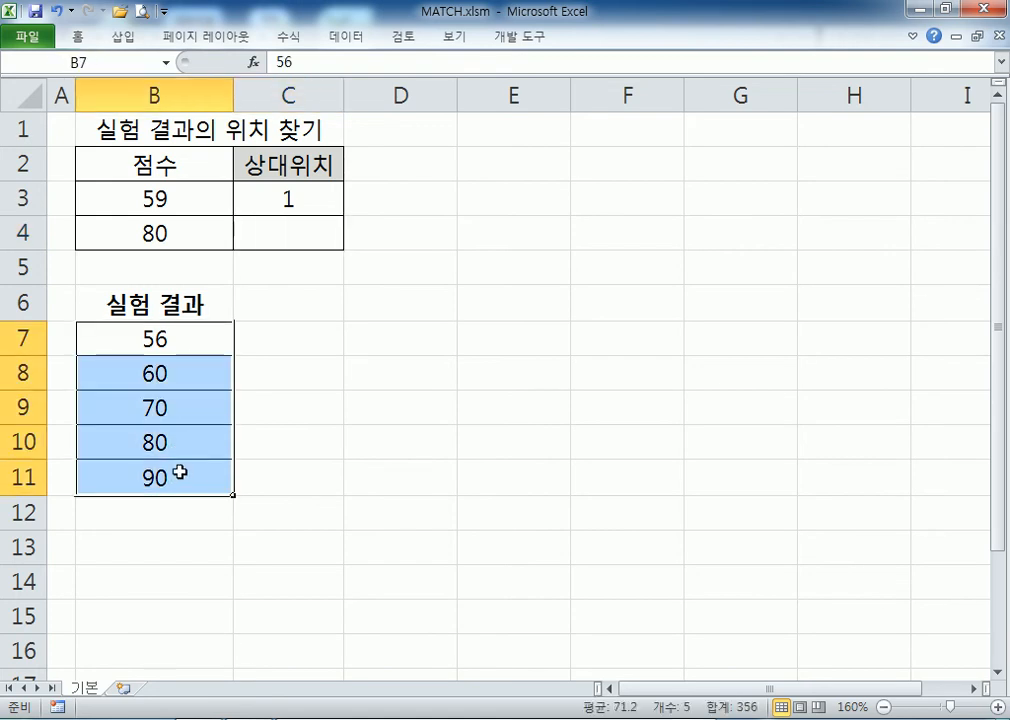
key(ctrl+c)
click(401, 337)
key(ctrl+v)
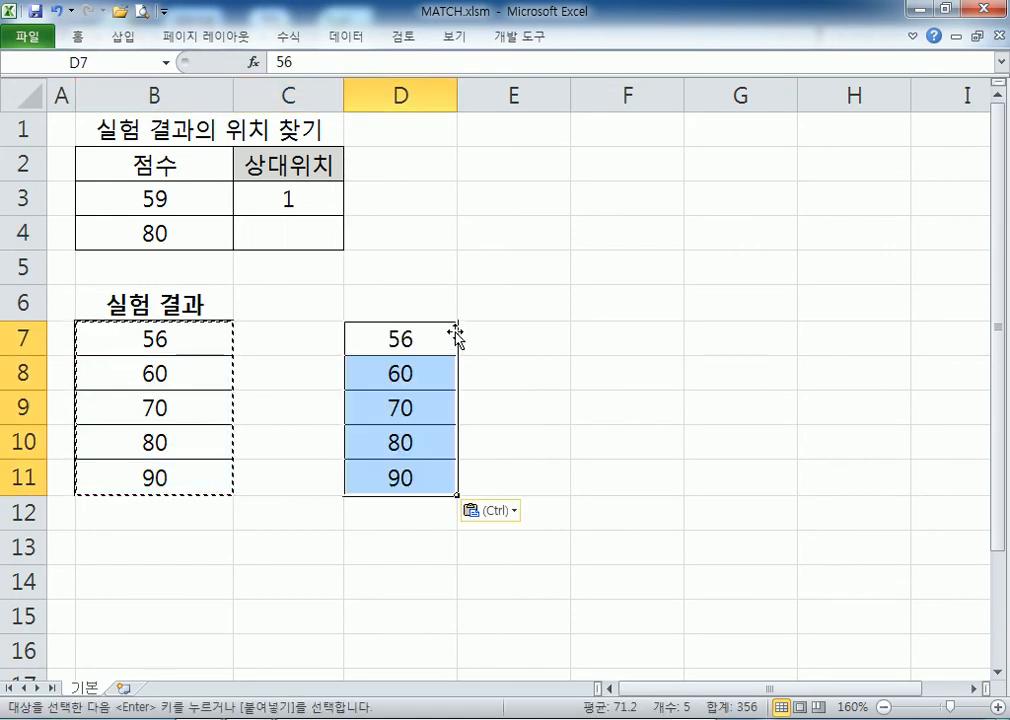
Step: Sort the copied results in D7:D11 in descending order, treating the range as having no header row
click(347, 37)
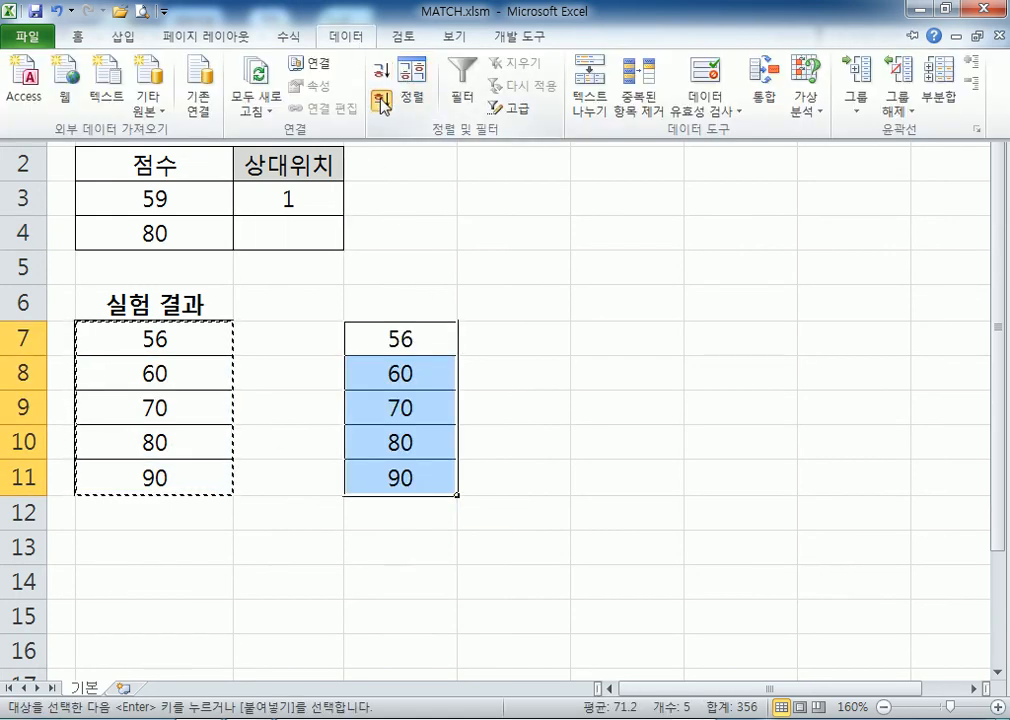
click(382, 100)
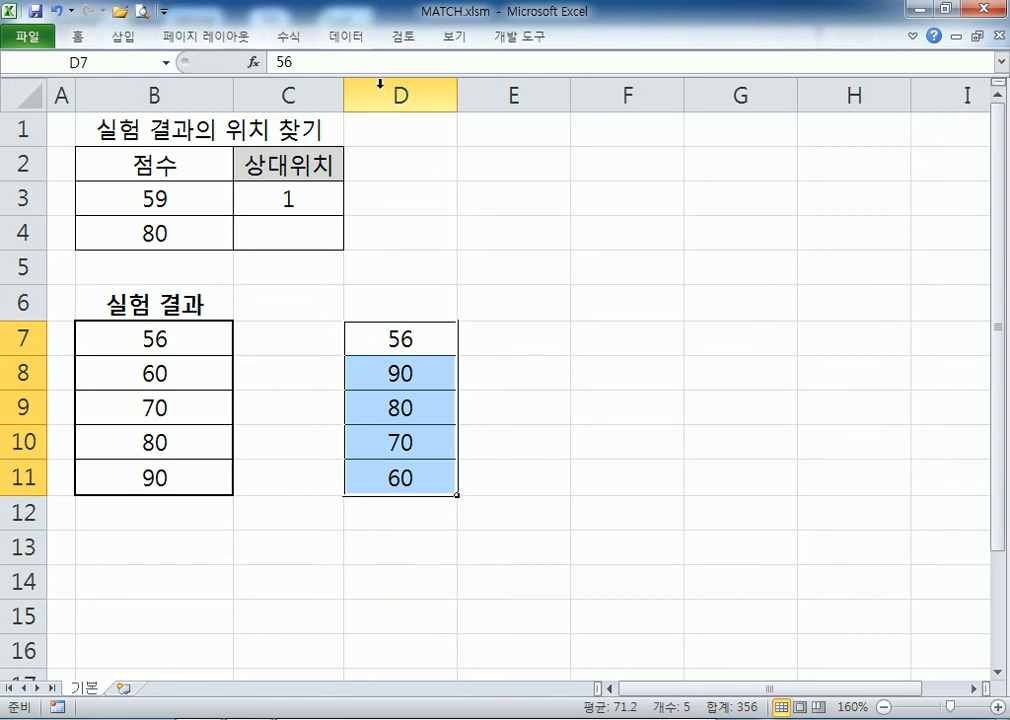
click(347, 37)
click(413, 88)
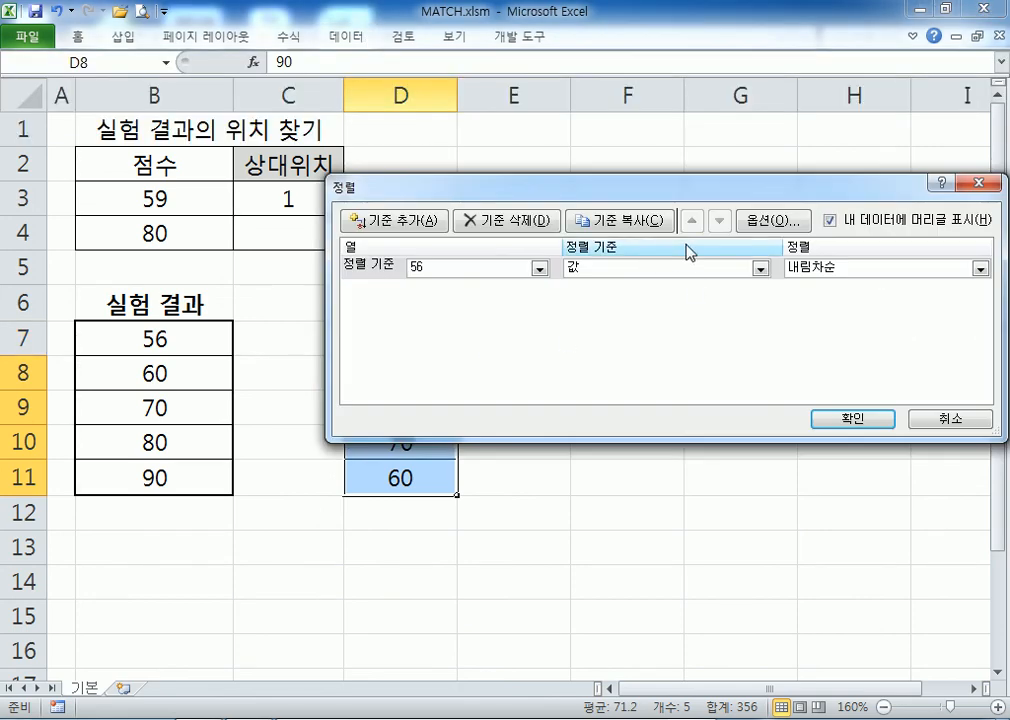
click(829, 220)
click(852, 418)
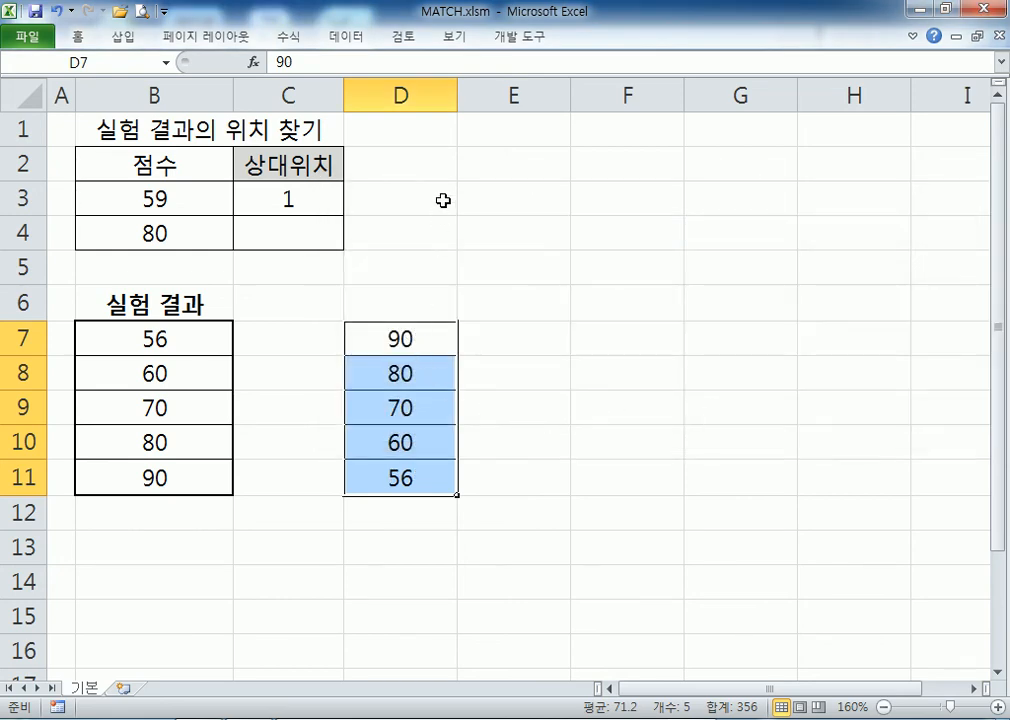
Step: Enter =MATCH(B3,D7:D11,-1) in D3 to find the score's position in the descending results
click(443, 200)
text(=MATCH()
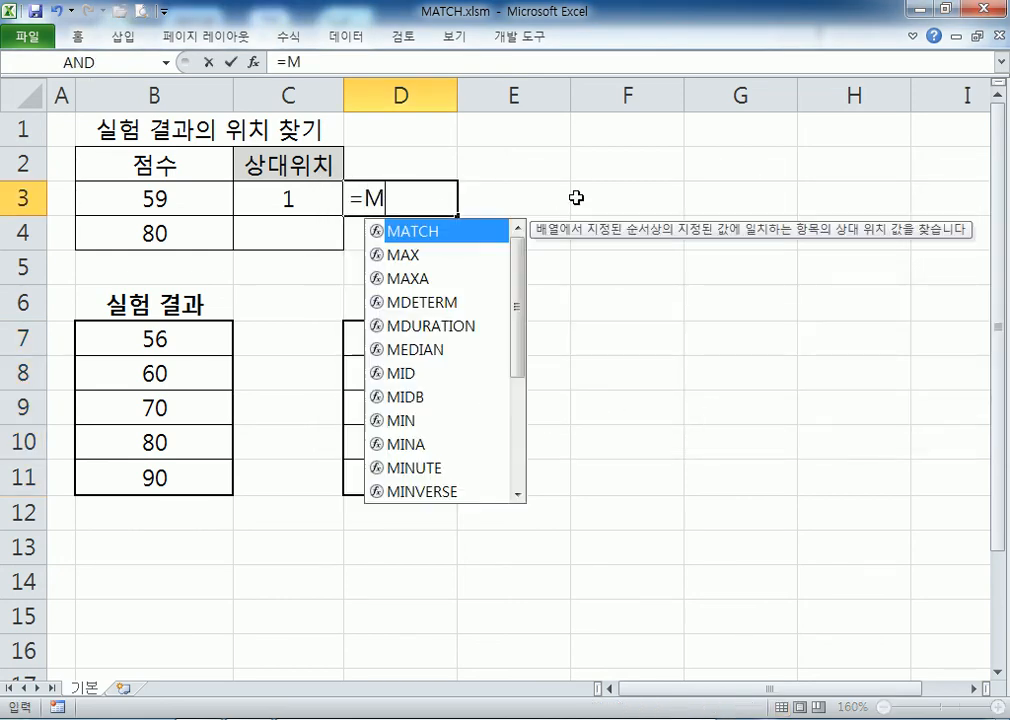
click(140, 199)
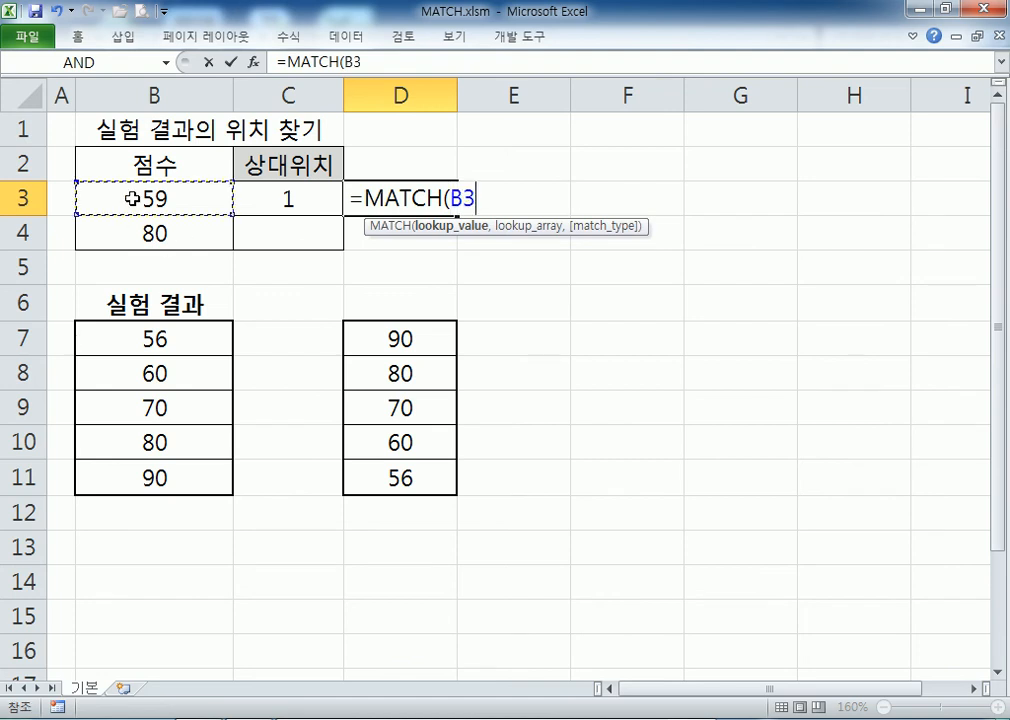
text(,)
drag(401, 341, 392, 476)
text(,)
click(617, 300)
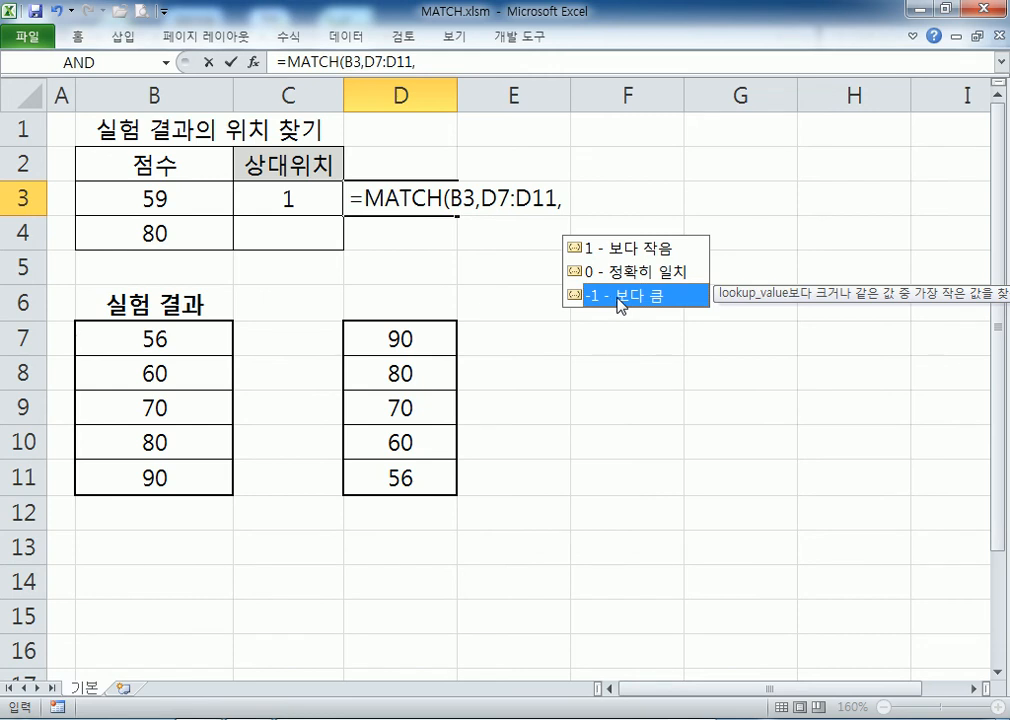
double_click(617, 297)
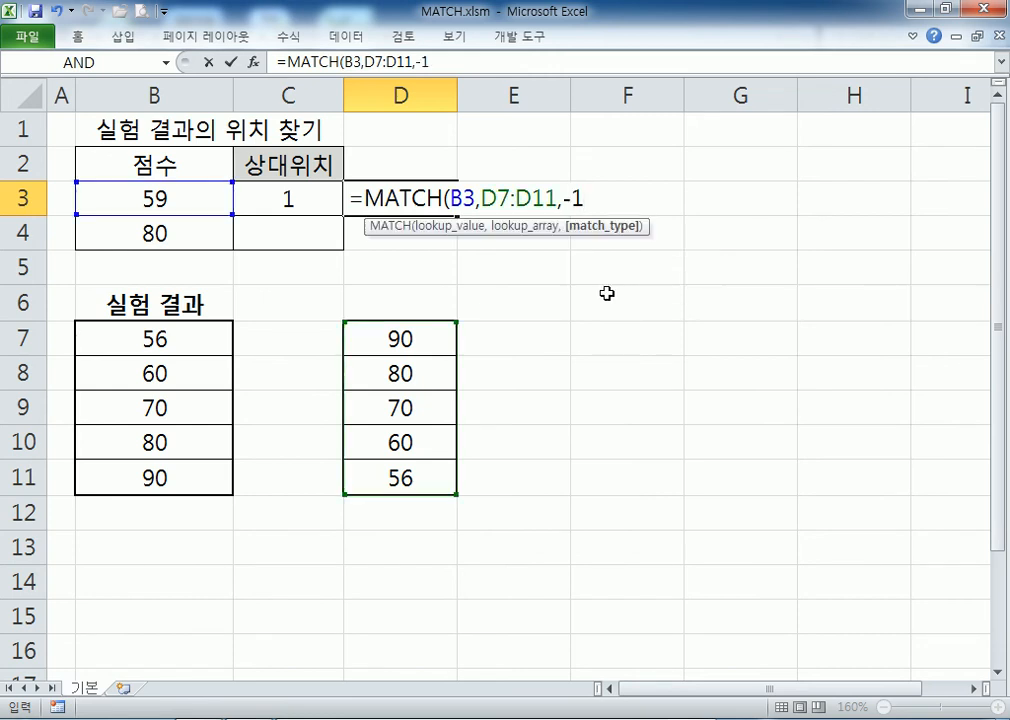
key(Return)
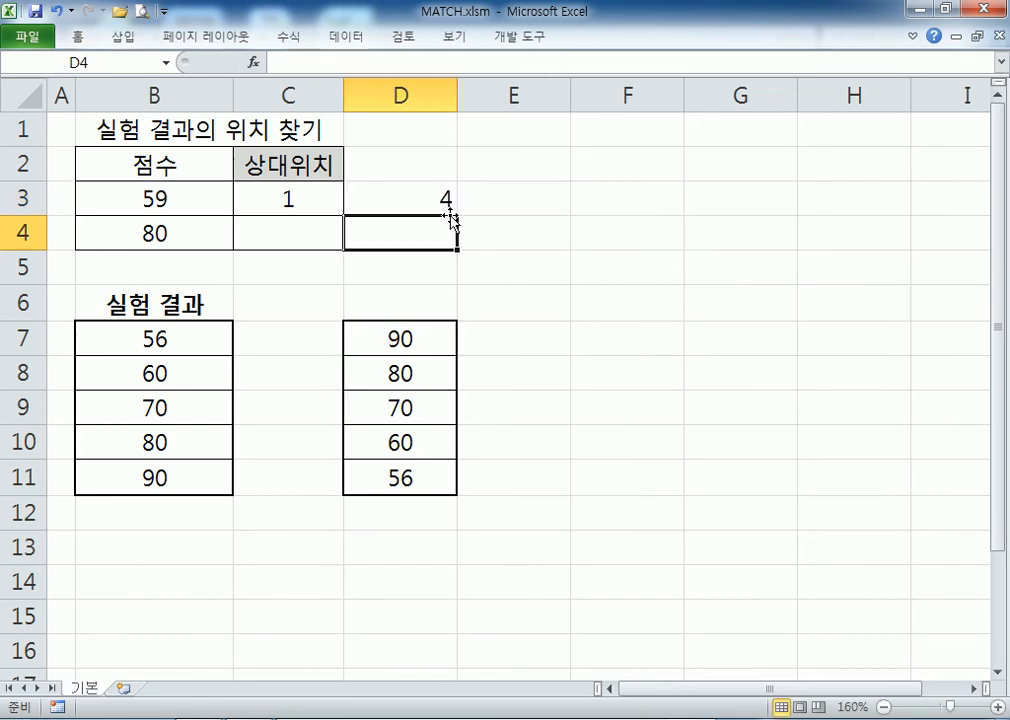
Step: Trace the descending results D7 to D11 one by one against the position in D3, and recheck the first ascending result
click(417, 343)
click(403, 386)
click(402, 414)
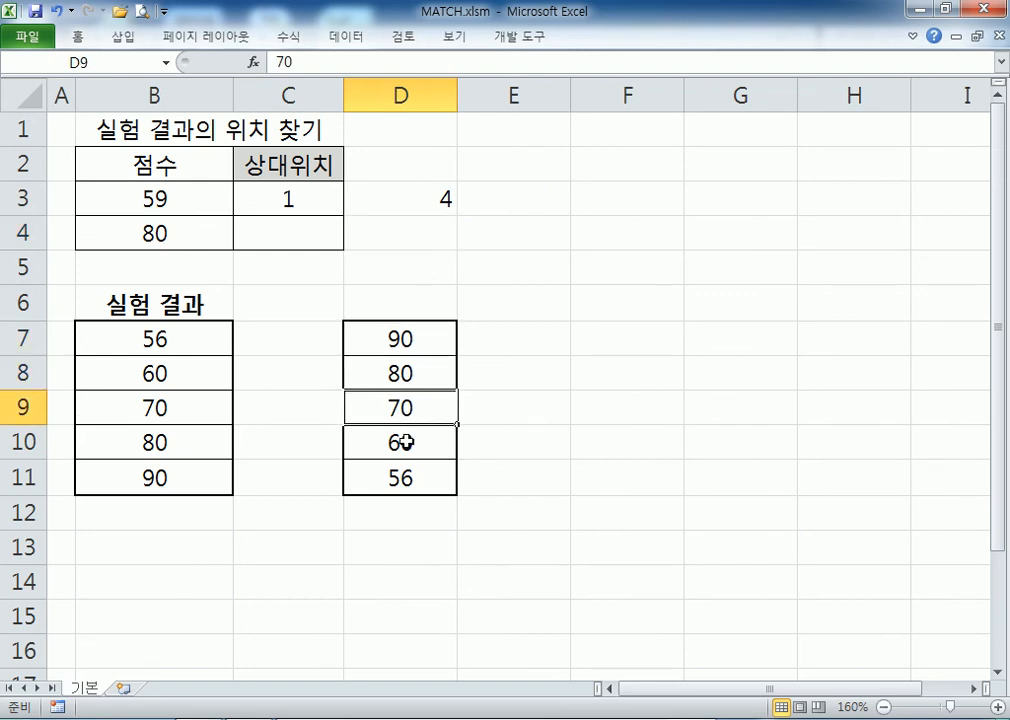
click(407, 448)
click(413, 480)
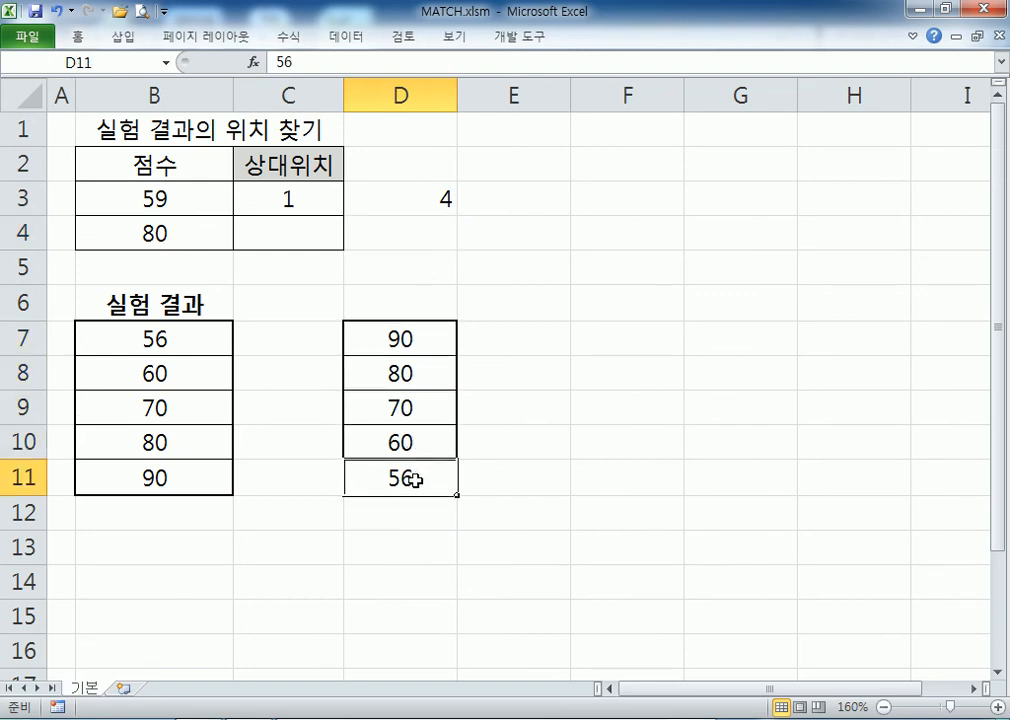
click(275, 413)
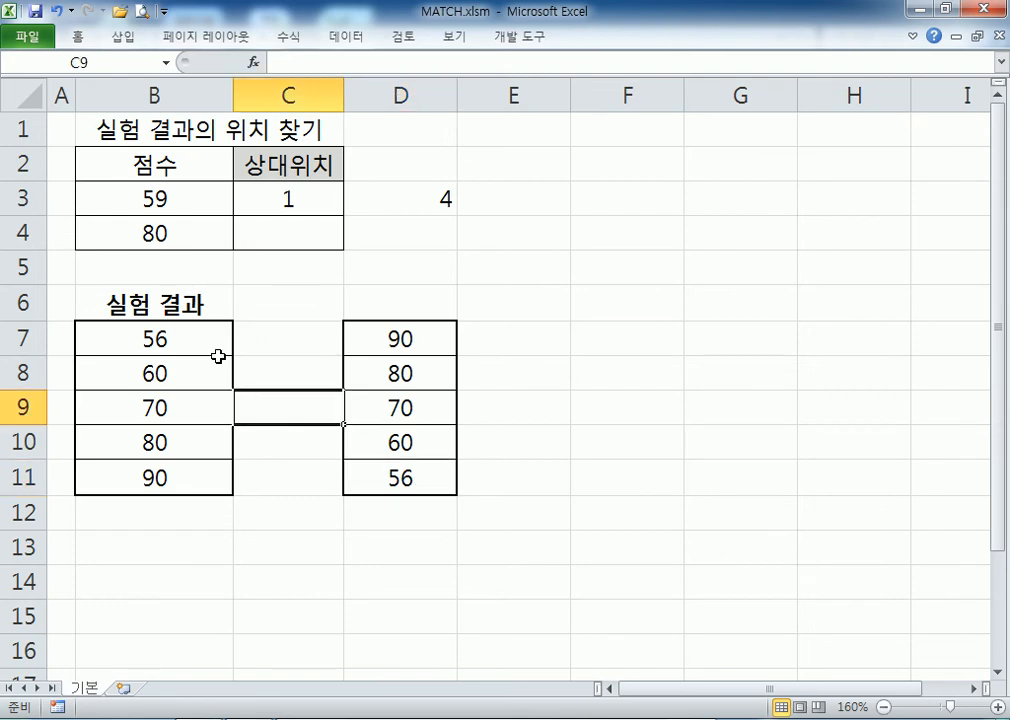
click(212, 338)
Step: Fill the MATCH formula from C3 down to C4 and check the position against the results in B7 to B9
click(263, 206)
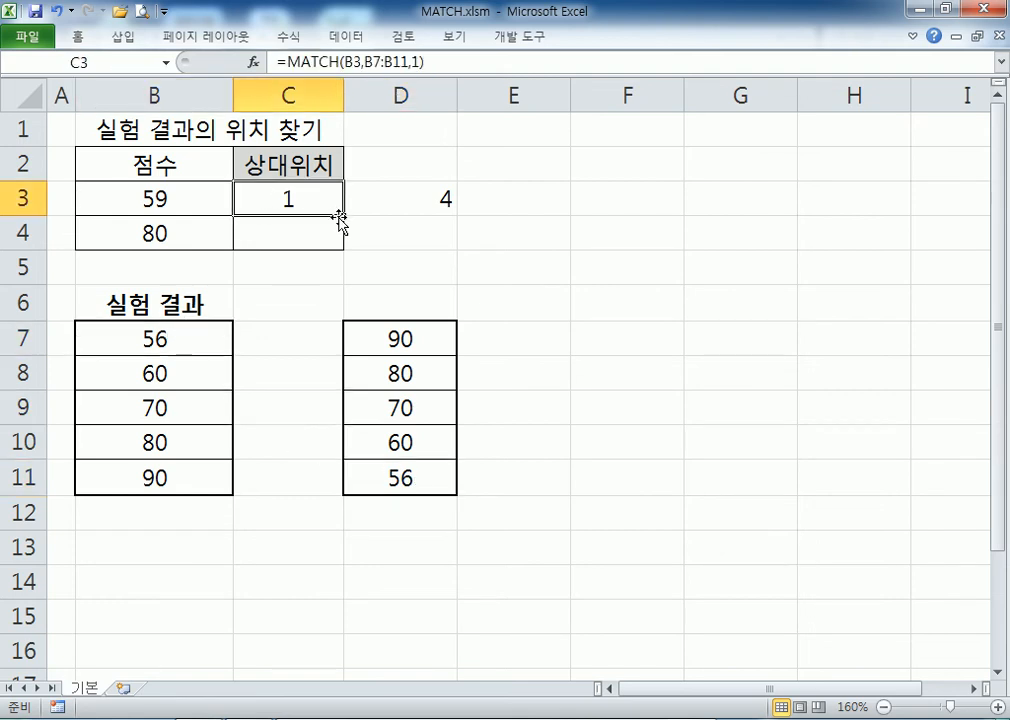
drag(342, 216, 340, 249)
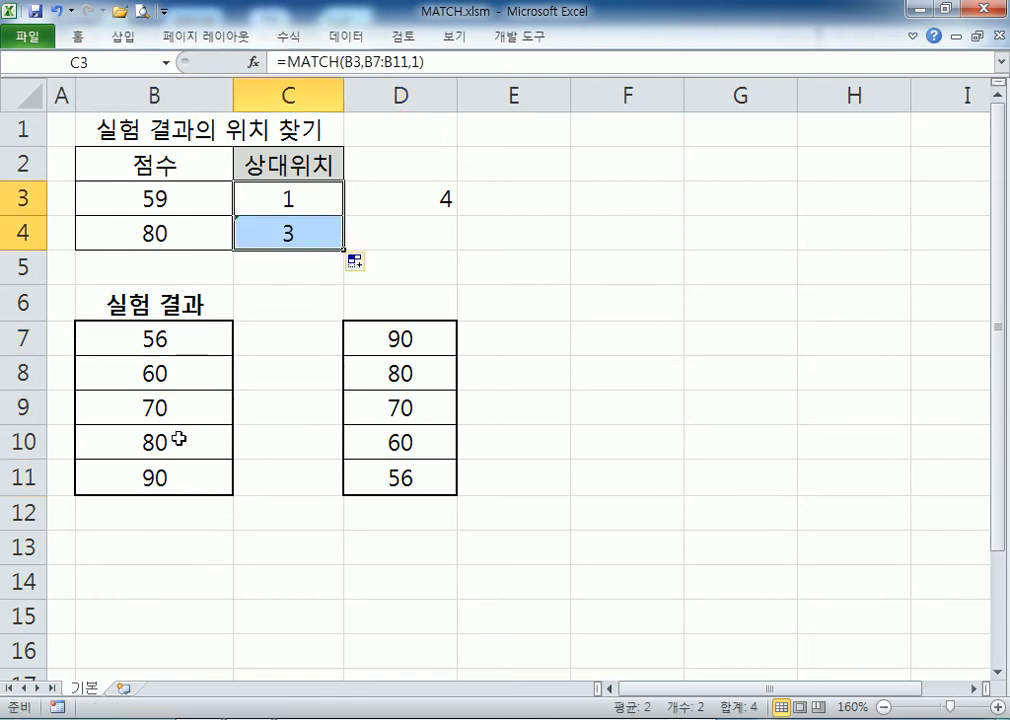
click(183, 343)
click(172, 374)
click(172, 407)
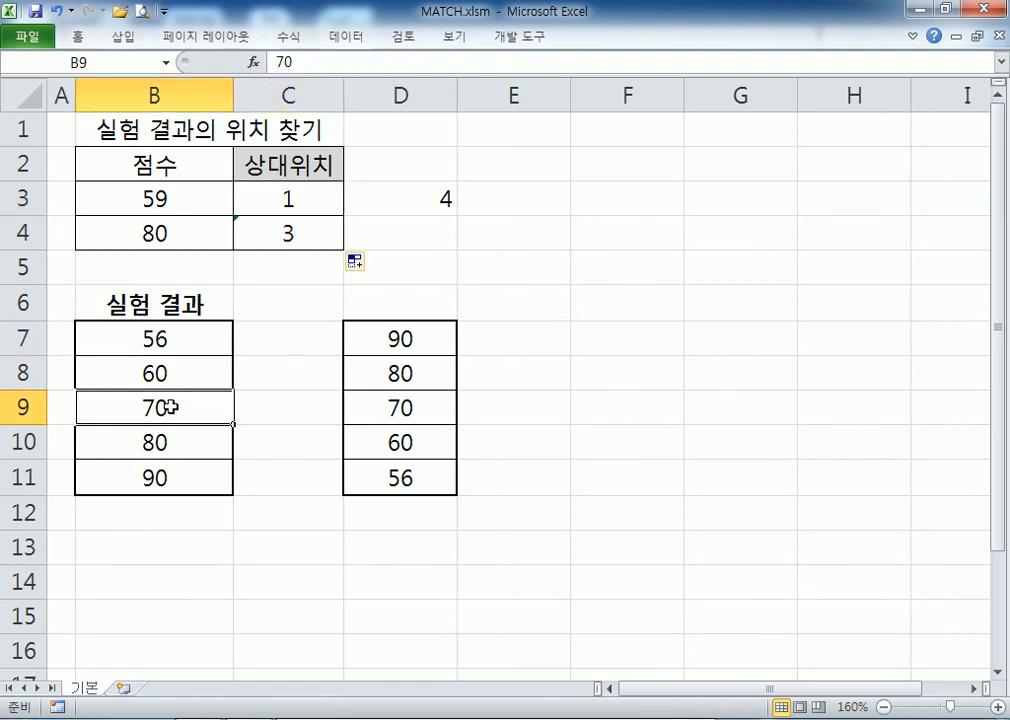
Step: Make the lookup range in C3's MATCH formula absolute as $B$7:$B$11, refill C4, and check its position against the ascending results
click(316, 198)
double_click(316, 198)
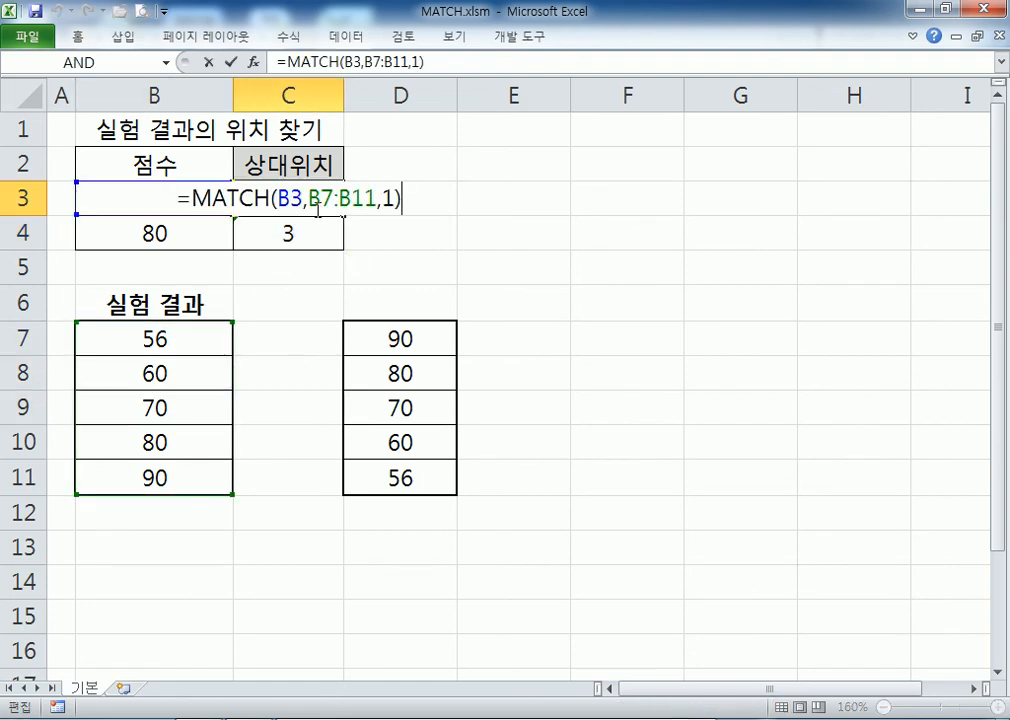
drag(307, 199, 376, 200)
key(F4)
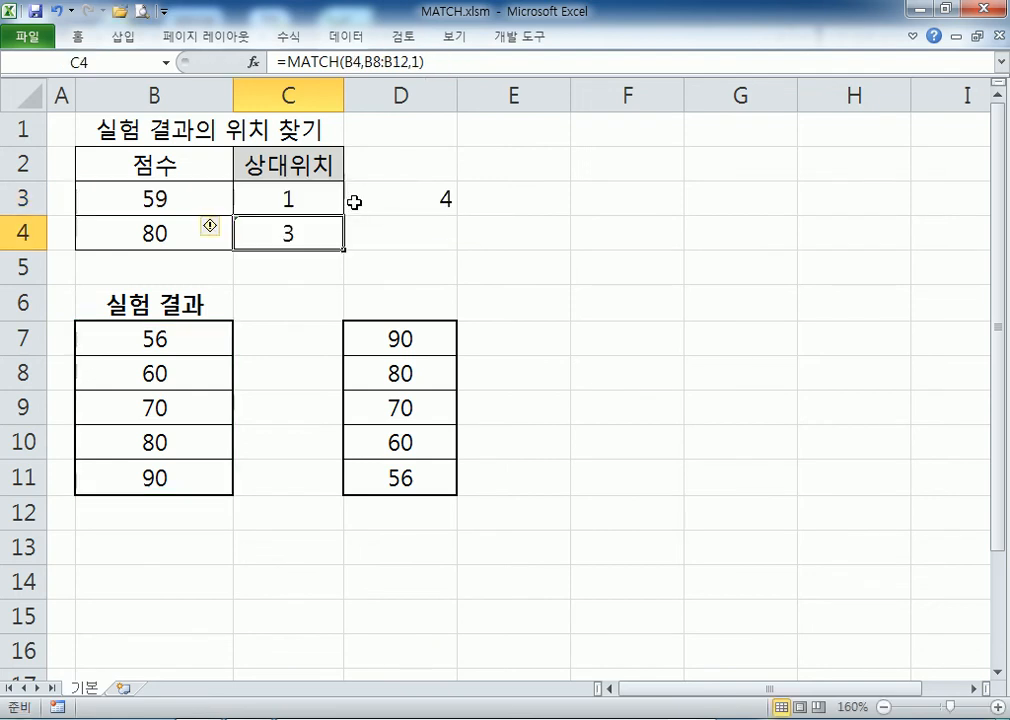
click(354, 200)
click(331, 203)
drag(347, 219, 342, 244)
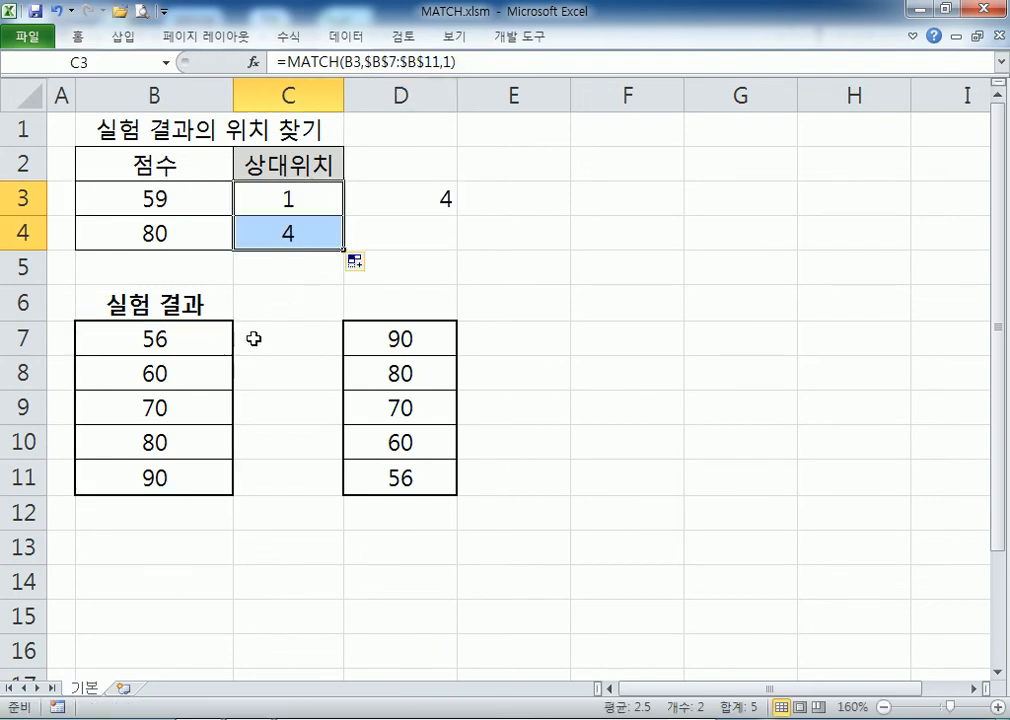
click(142, 338)
click(158, 374)
click(170, 407)
click(192, 440)
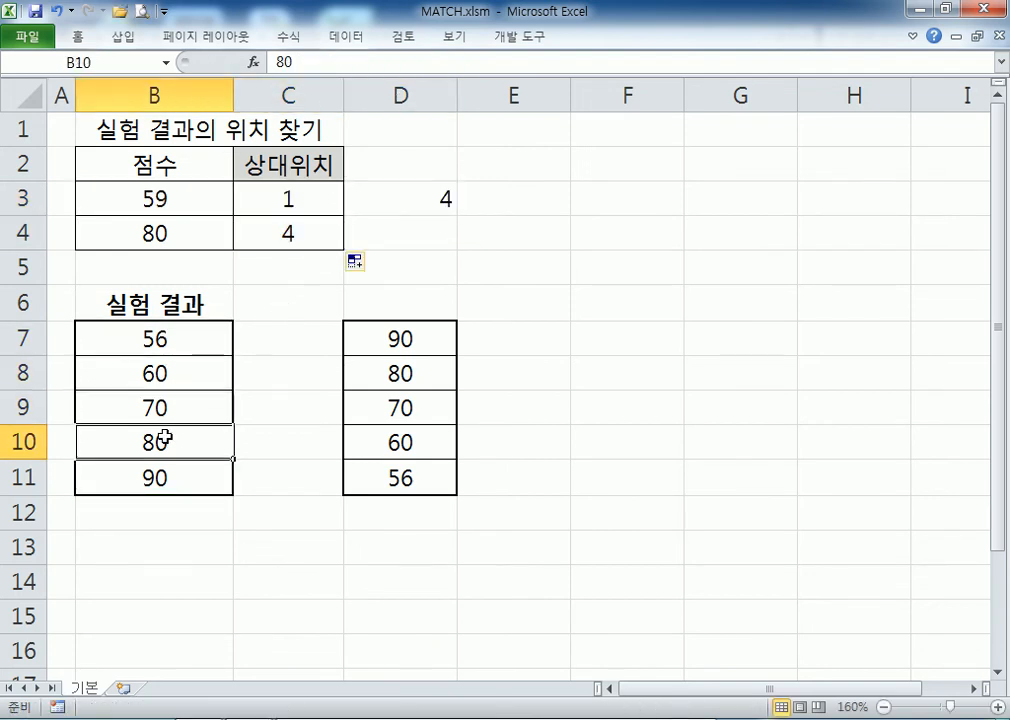
Step: Make the lookup range in D3's MATCH formula absolute as $D$7:$D$11, fill D4, and check its position against the descending results
click(428, 196)
double_click(428, 196)
drag(479, 197, 548, 197)
key(F4)
key(Return)
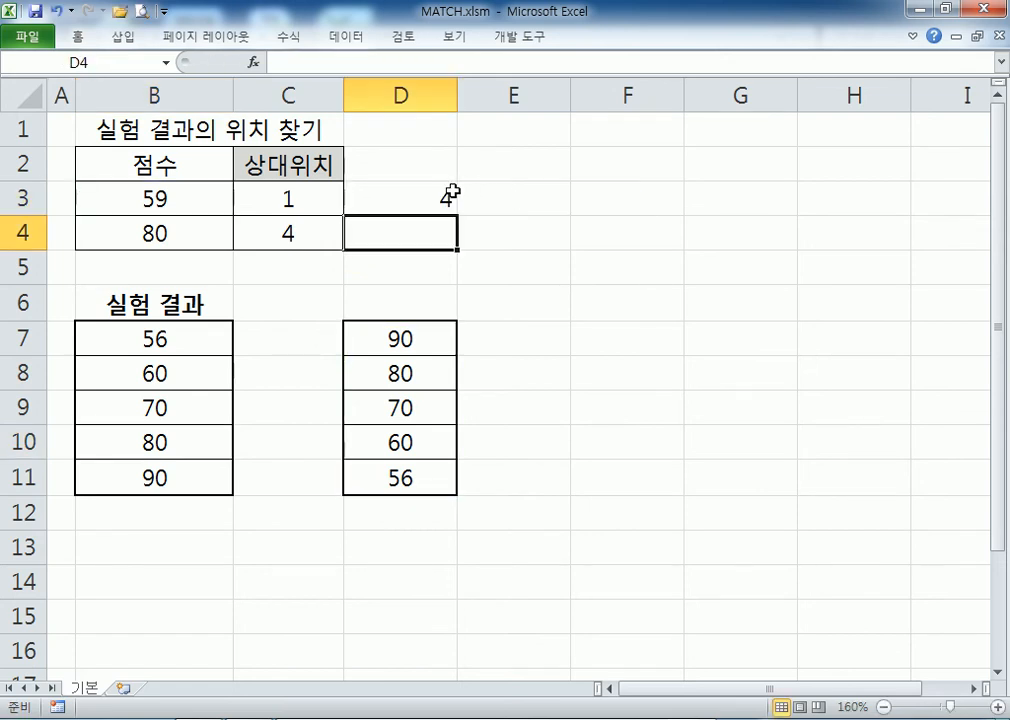
click(445, 195)
drag(457, 215, 424, 254)
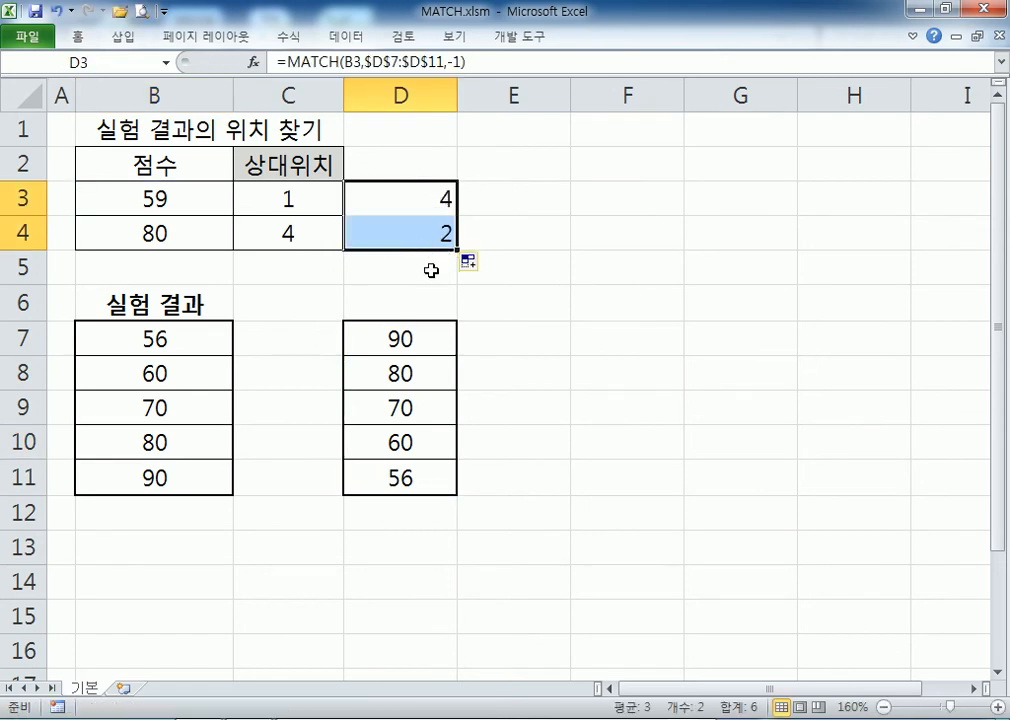
click(413, 338)
click(414, 373)
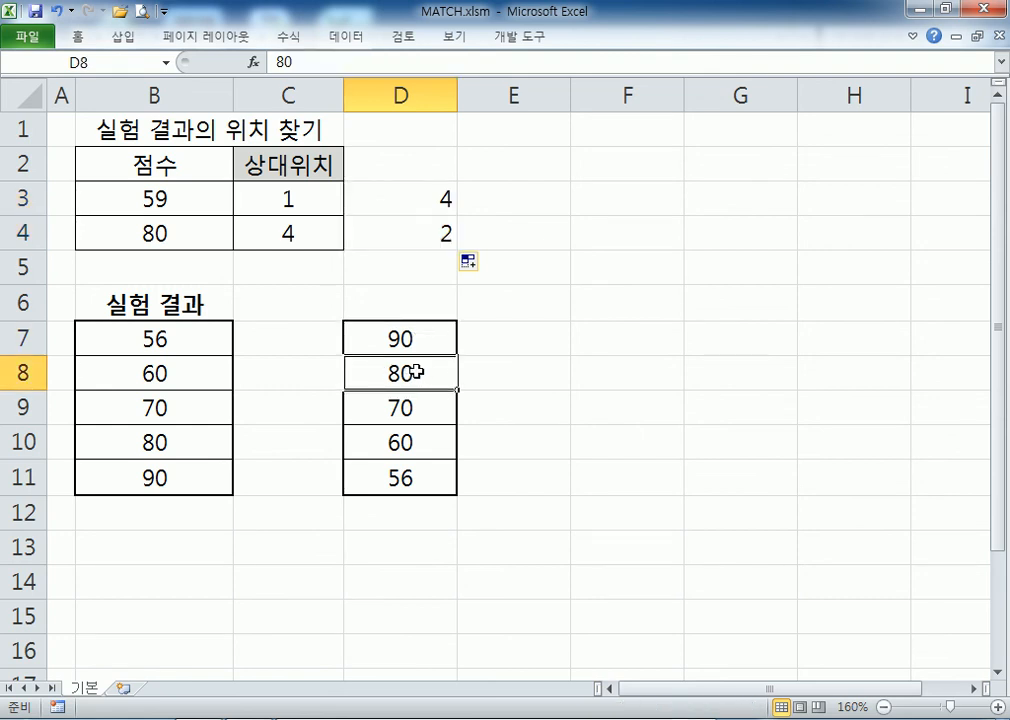
Step: Review the MATCH formulas in D3 and C3, comparing their lookup ranges and match types
click(442, 196)
key(F2)
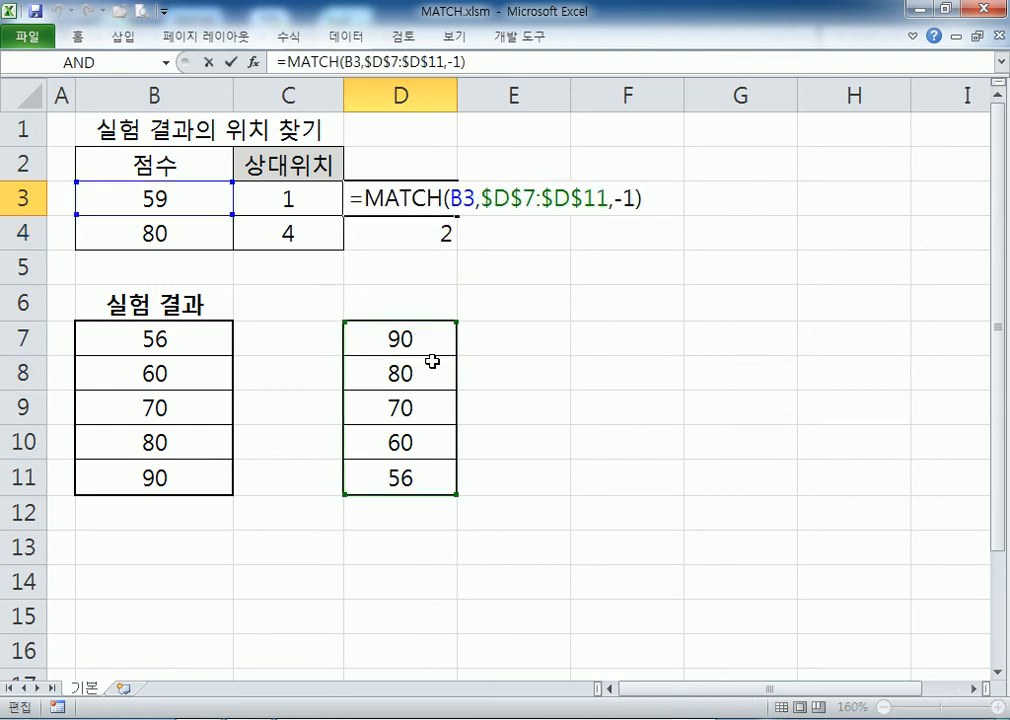
click(612, 198)
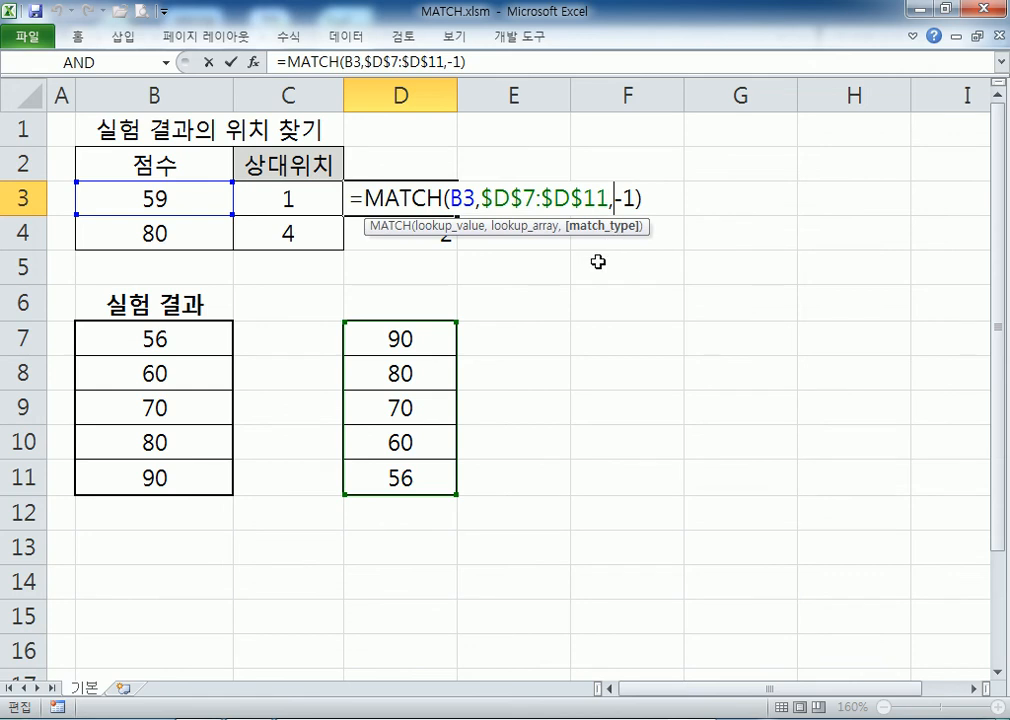
key(Escape)
double_click(292, 200)
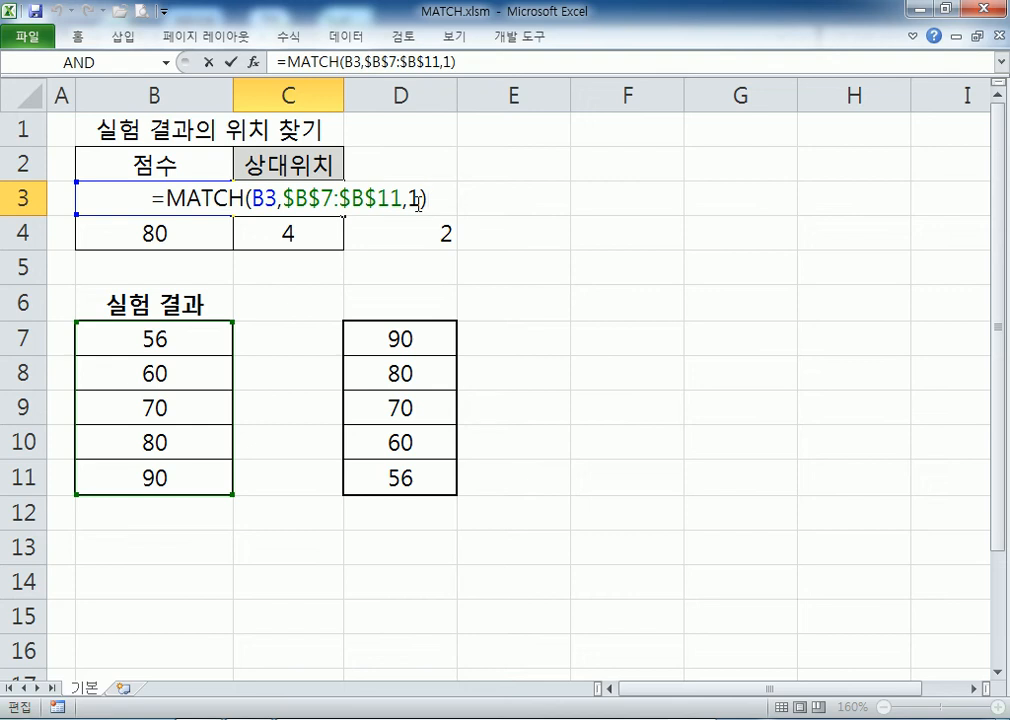
click(404, 199)
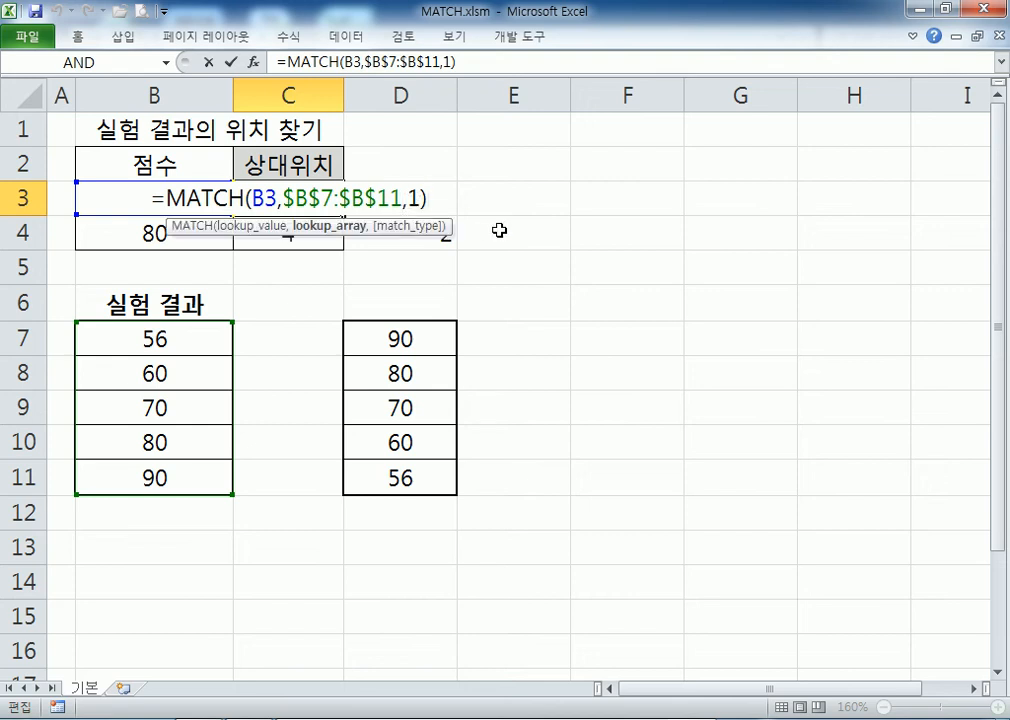
key(ctrl+Return)
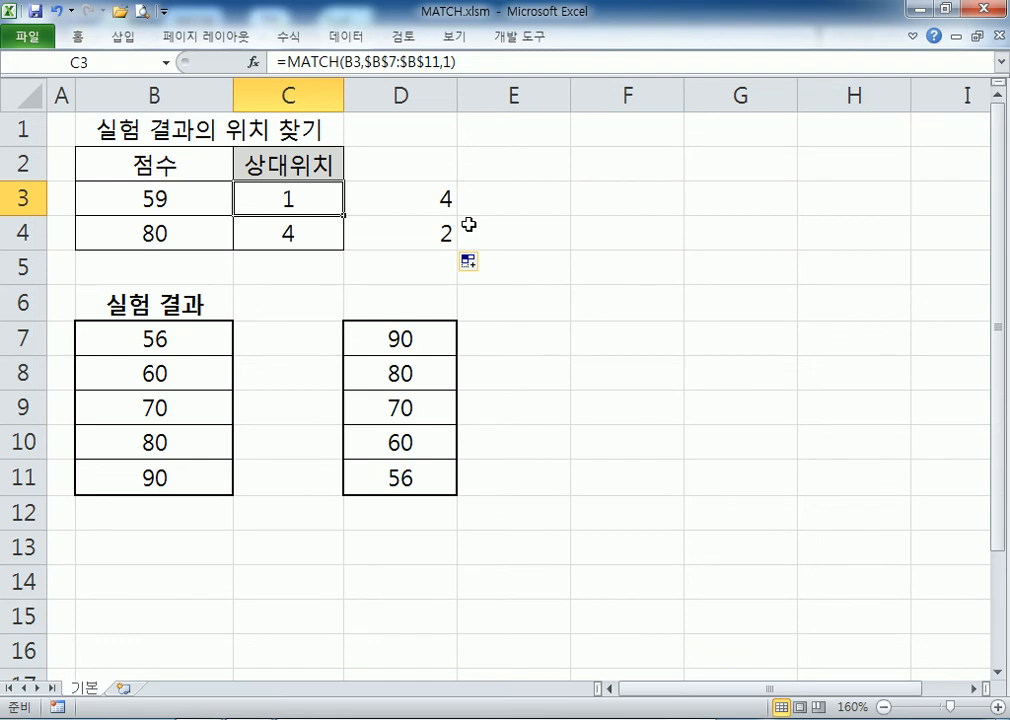
click(636, 208)
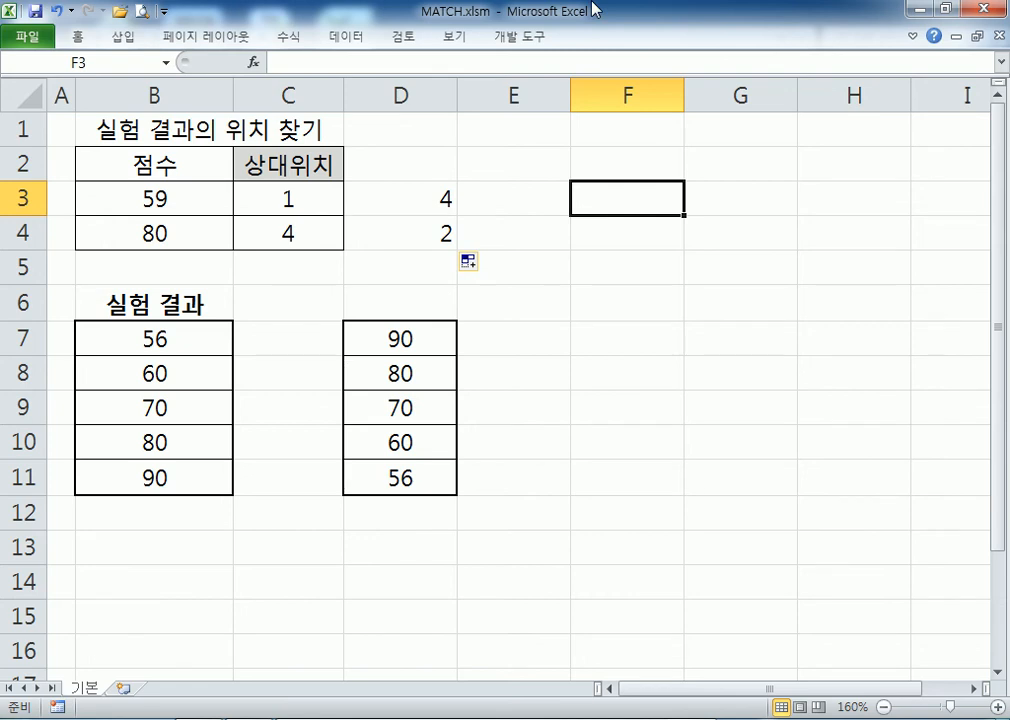
click(18, 716)
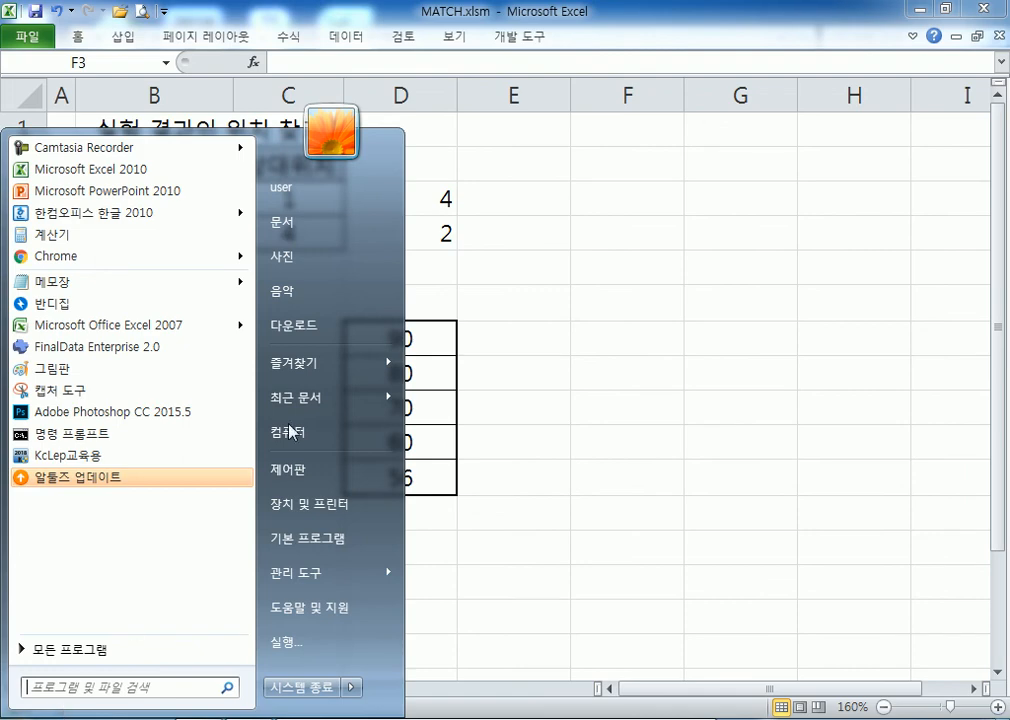
click(676, 165)
Step: Start a list of key functions with RANK in F2 and VLOOKUP in F3
click(656, 165)
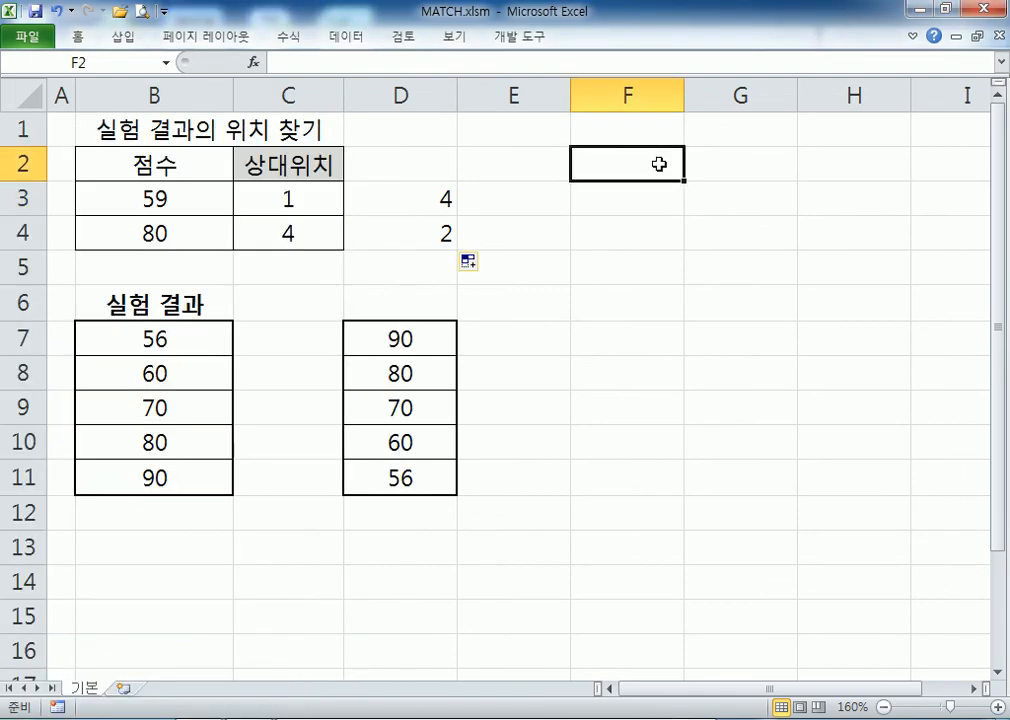
text(RANK)
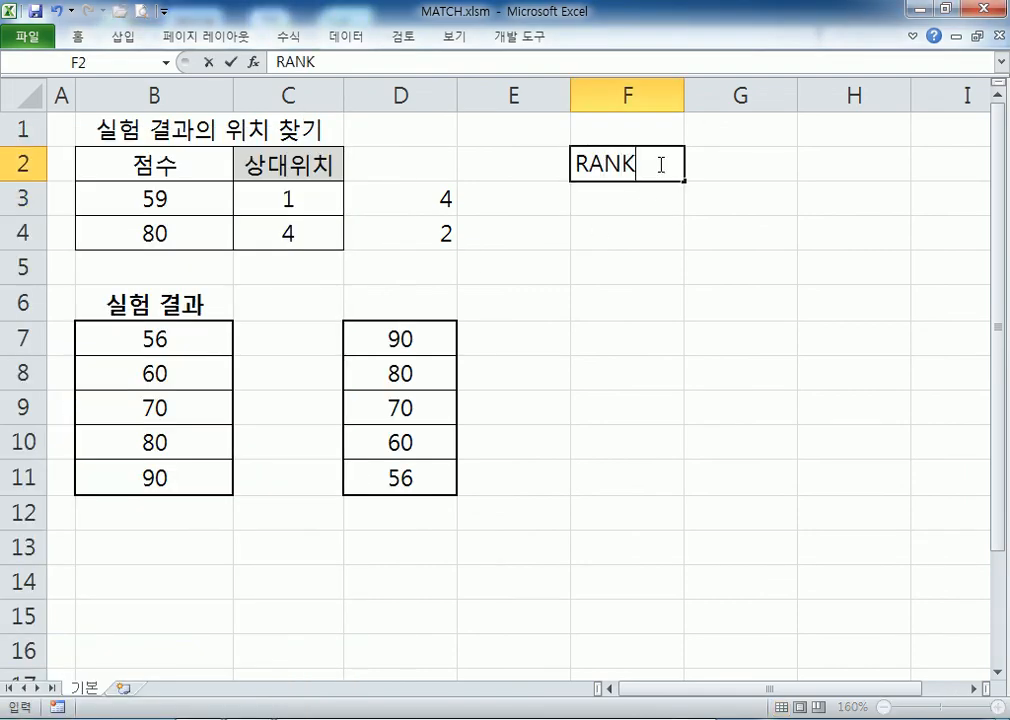
key(Return)
text(VLOKK)
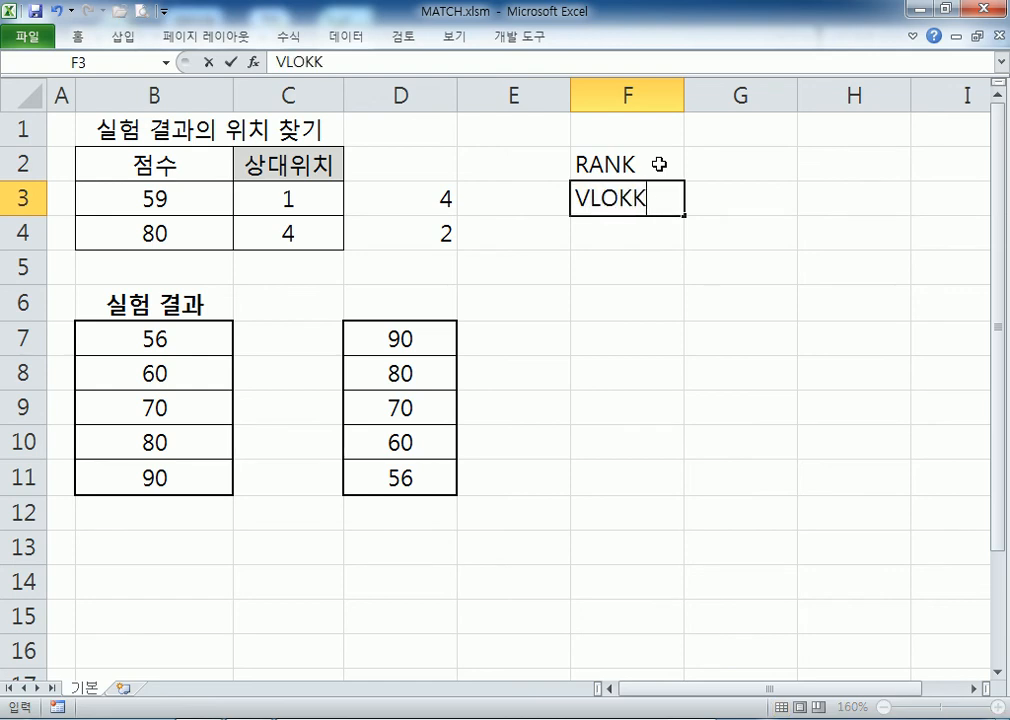
text(U)
key(BackSpace)
key(BackSpace)
key(BackSpace)
key(BackSpace)
text(OKUP)
key(Return)
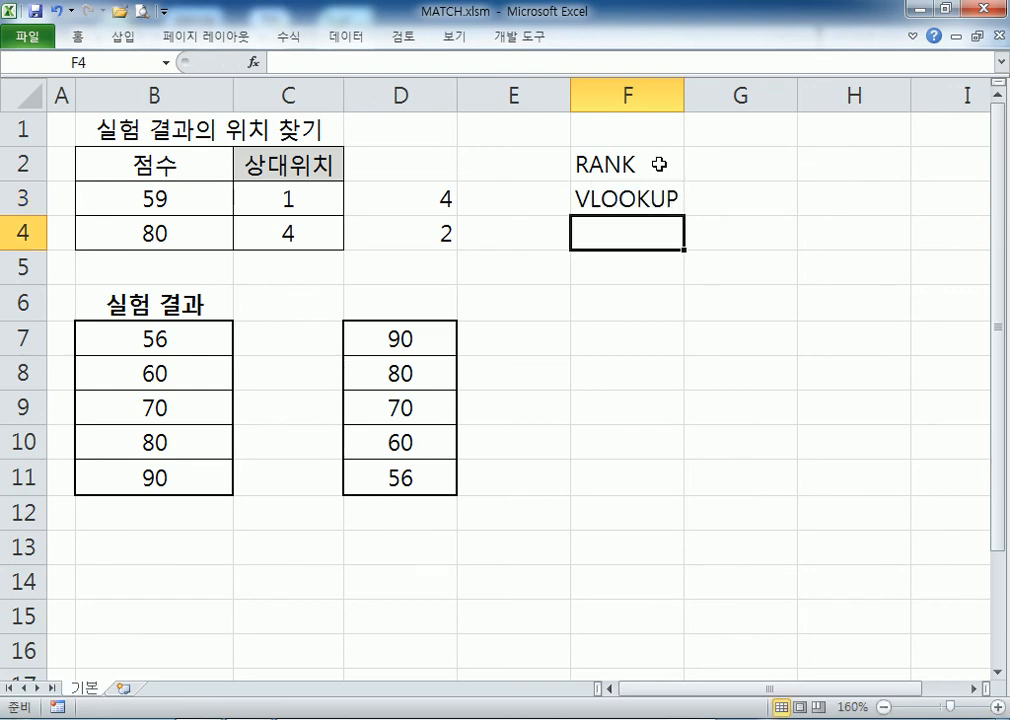
Step: Add HLOOKUP in F4 and CHOOSE in F5 to the function list
text(HLOOKUP)
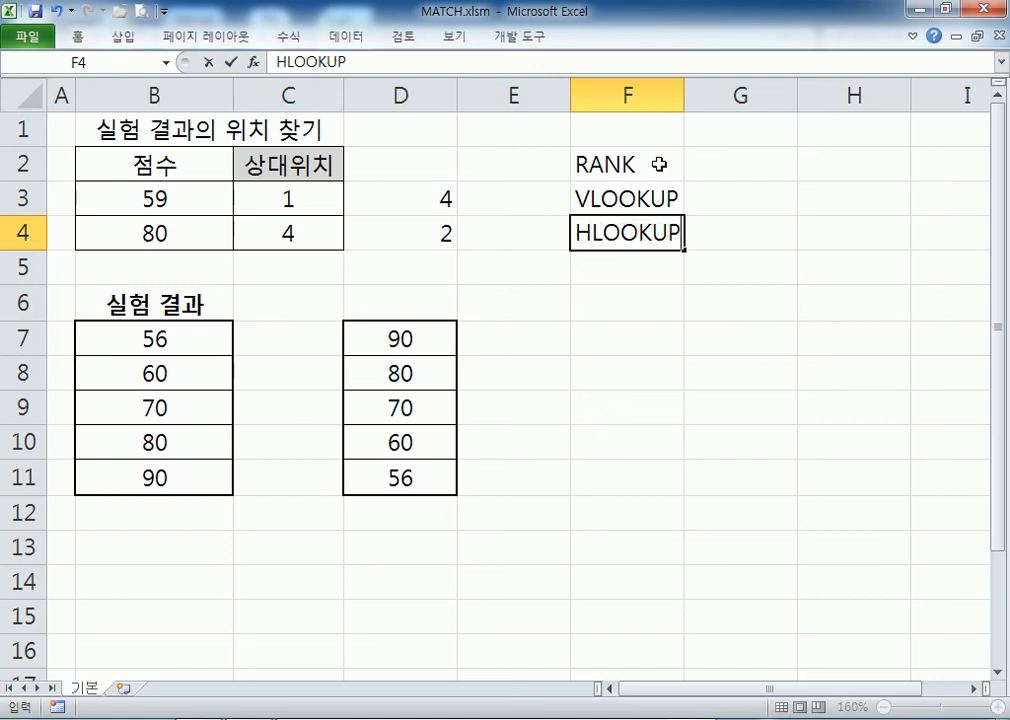
key(Return)
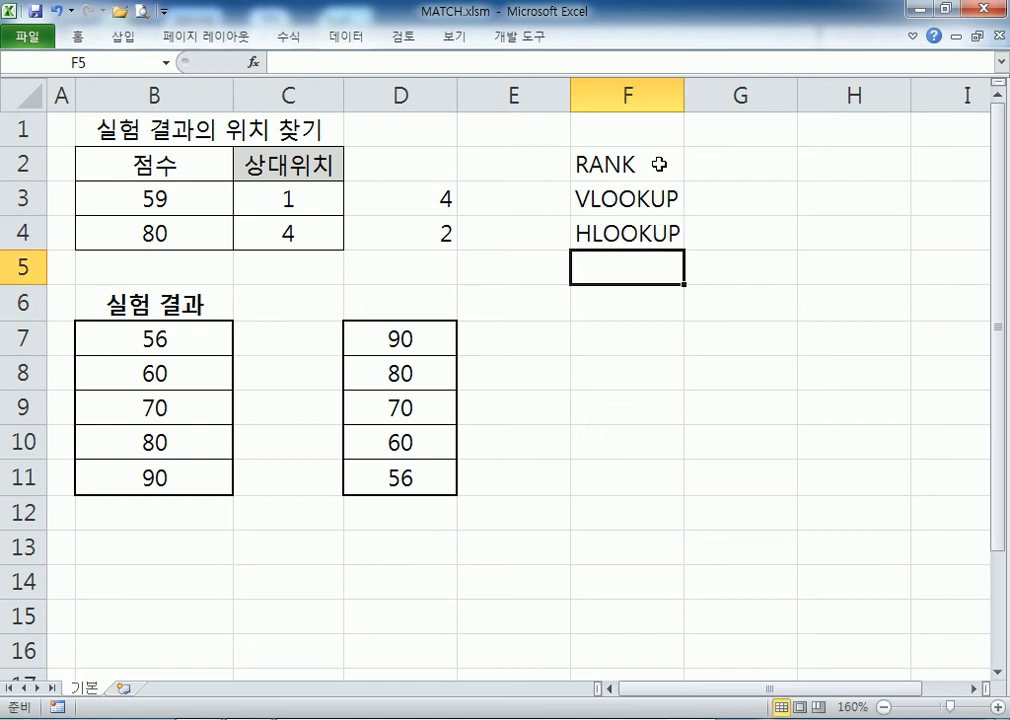
text(CHOOSE)
key(Return)
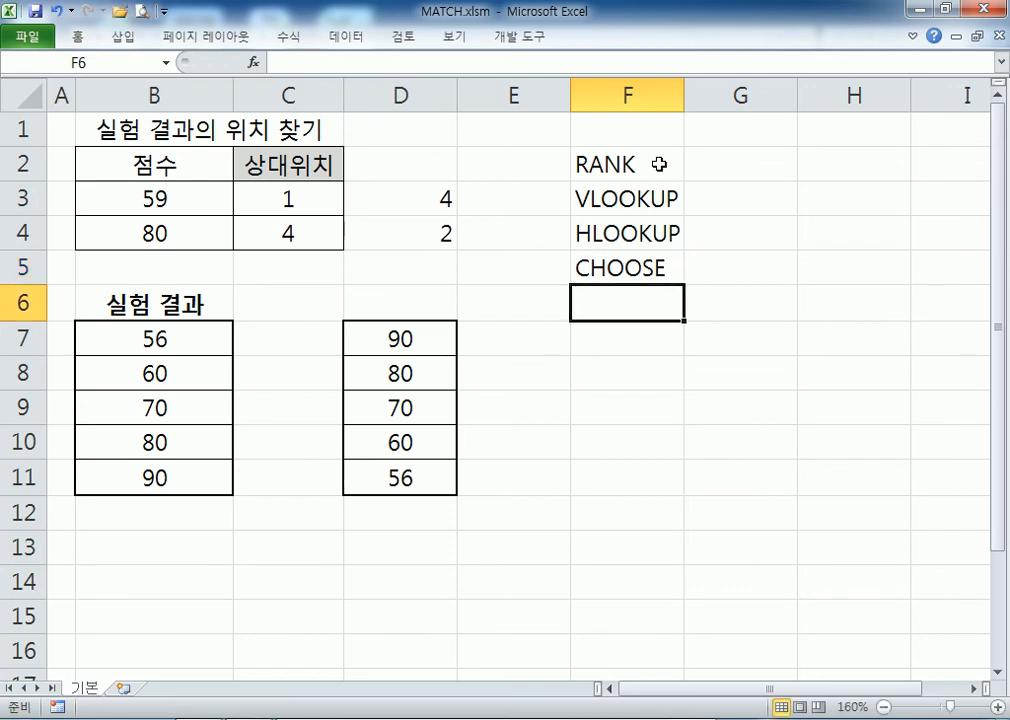
Step: Add 데이터베이스 함수 in F6 and ROUND 계열 in F7 to the function list
text(데이)
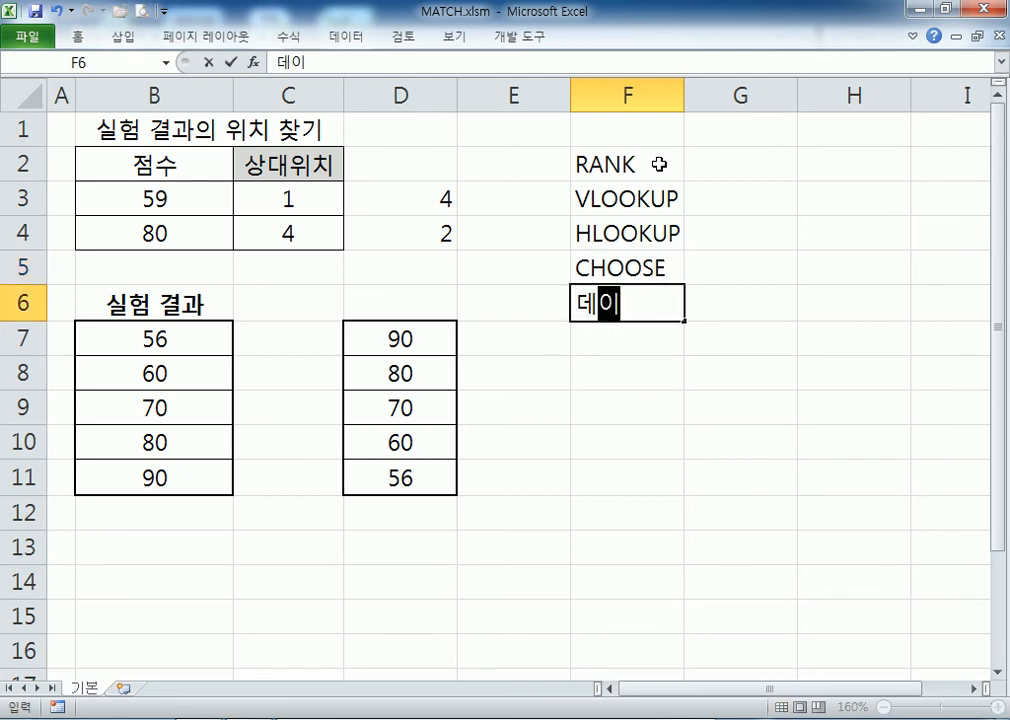
text(ㅌ터베이스)
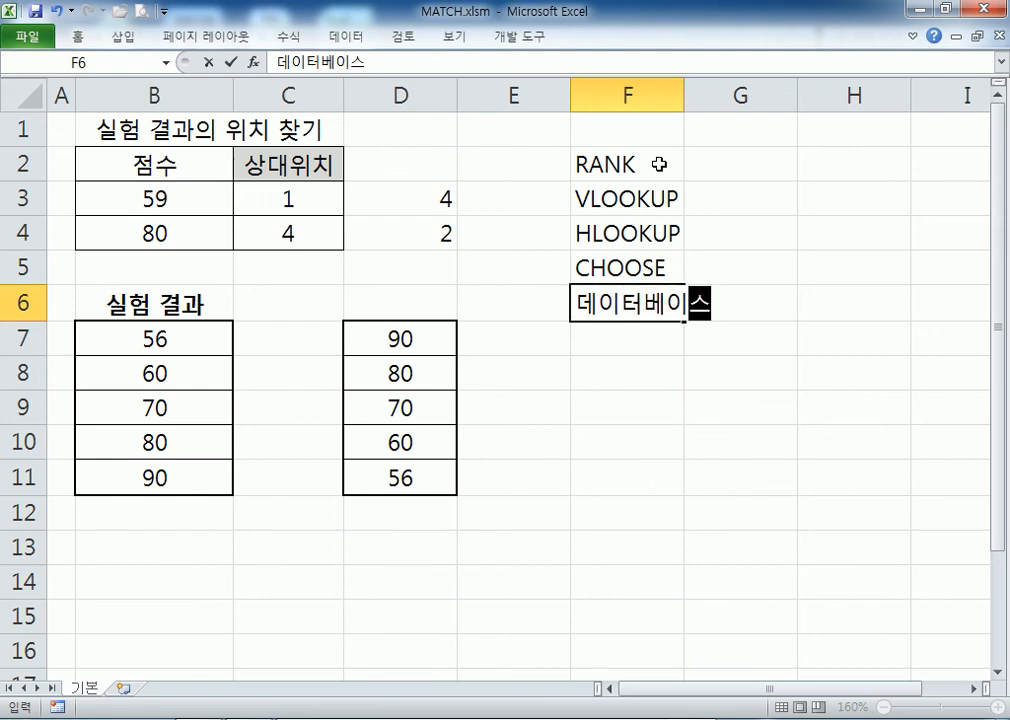
text( 함ㅅㅜ)
key(Return)
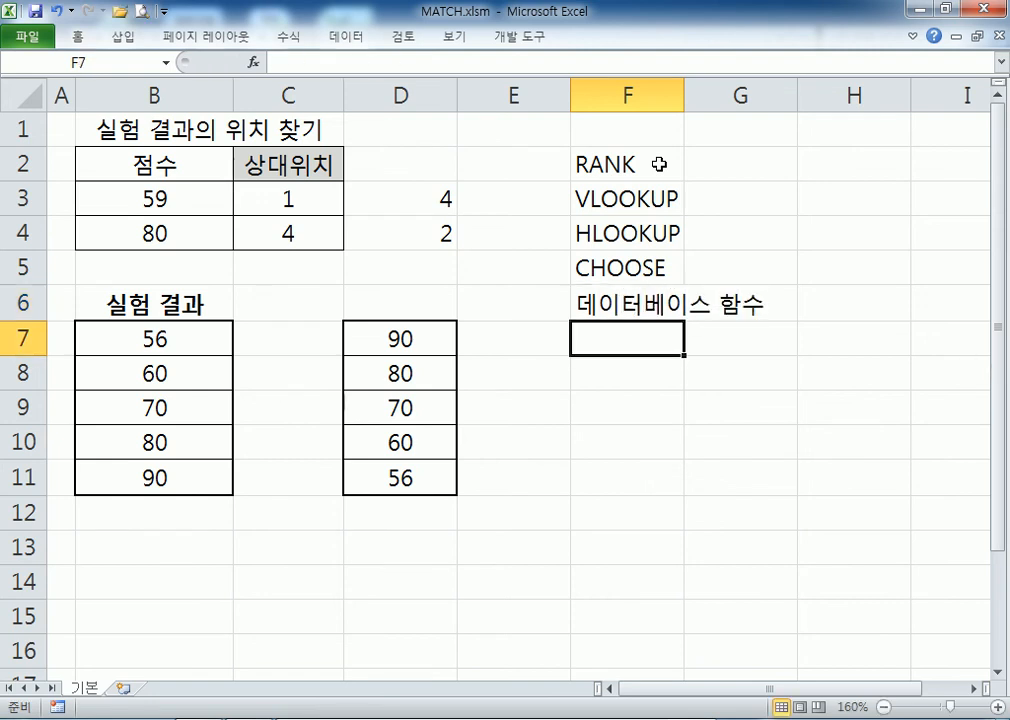
text(ROUN)
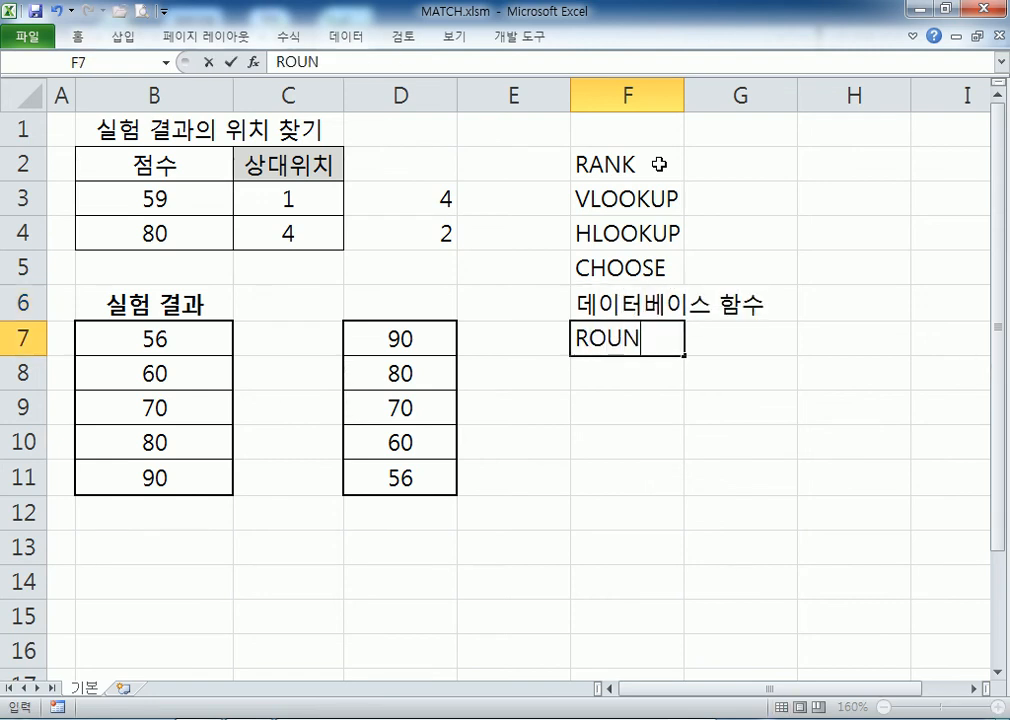
text(D 계열)
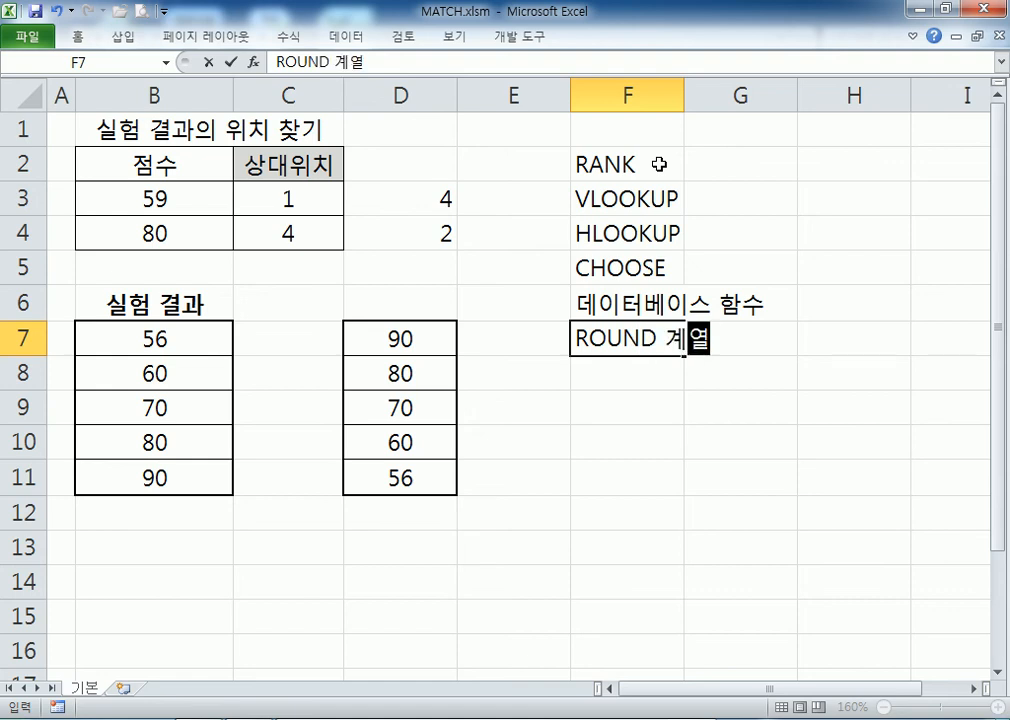
key(Return)
Step: Enter "SUMIF, AVERAGEIF, COUNTIF" in F8 as the conditional functions of the list
text(녀ㅡㅑㄹ)
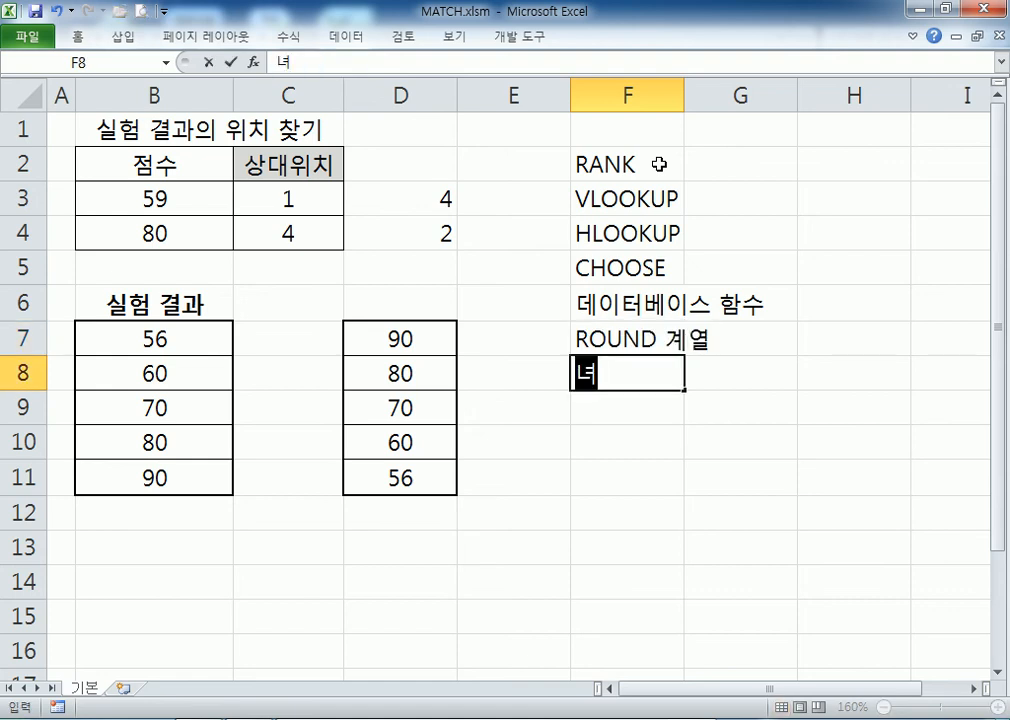
key(BackSpace)
key(BackSpace)
key(BackSpace)
key(BackSpace)
text(SU)
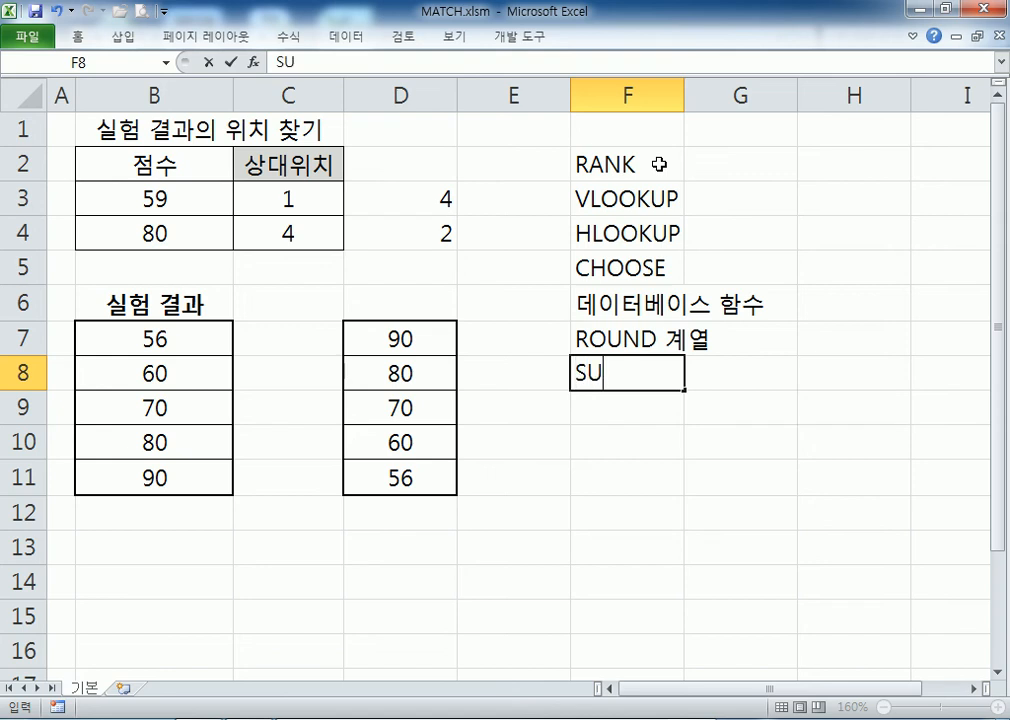
text(MIF, A)
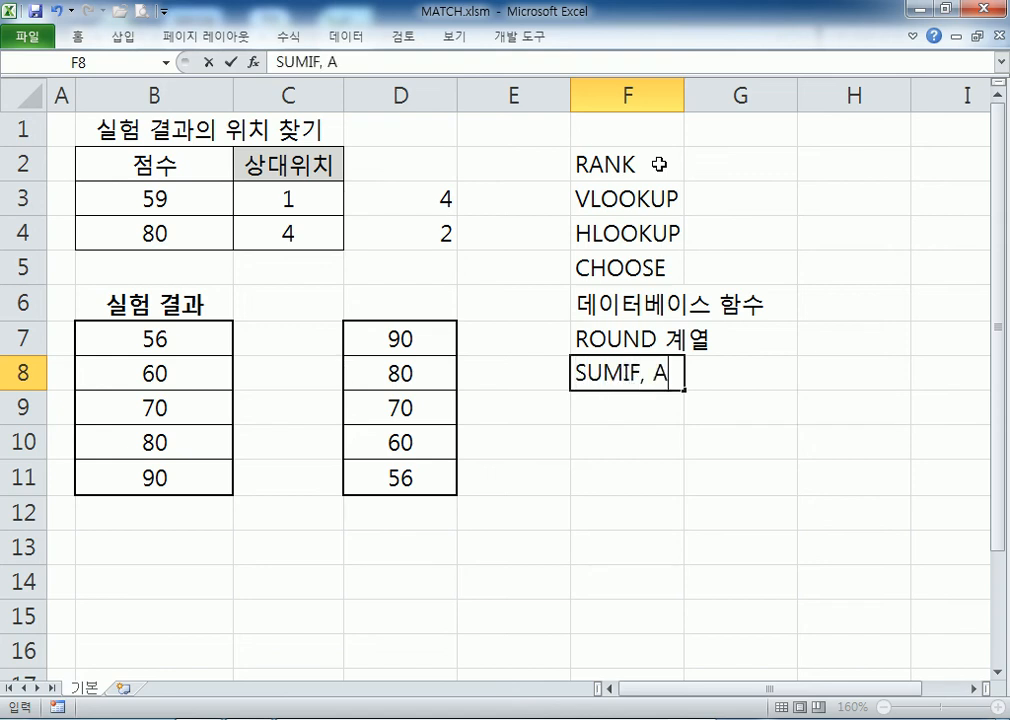
text(VERAGEIF,)
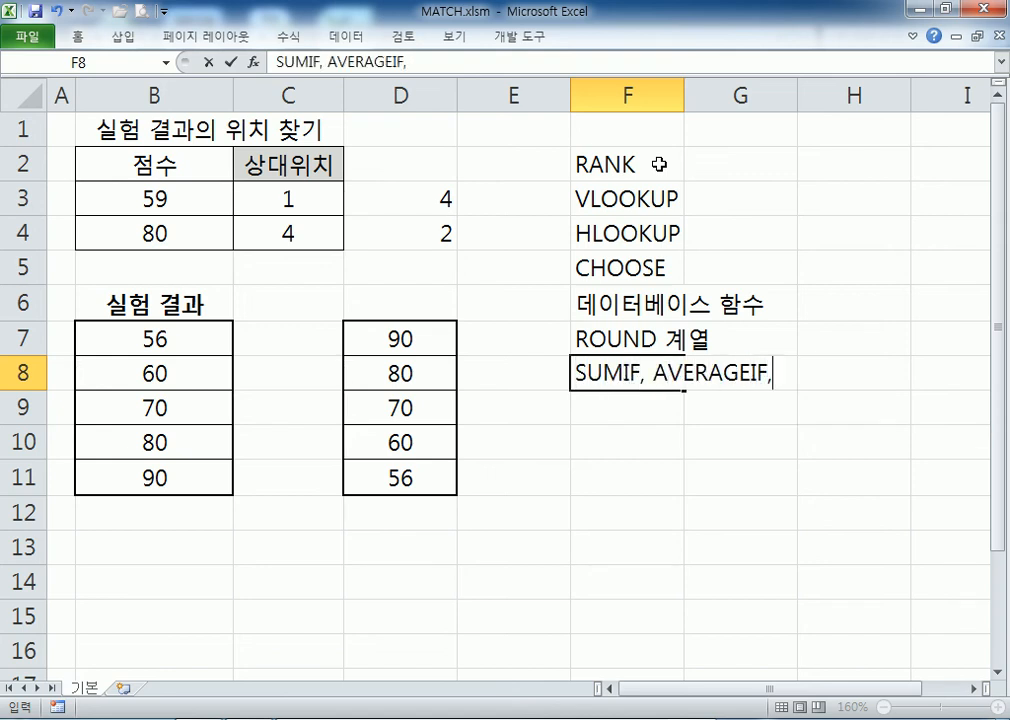
text( COUNTIF)
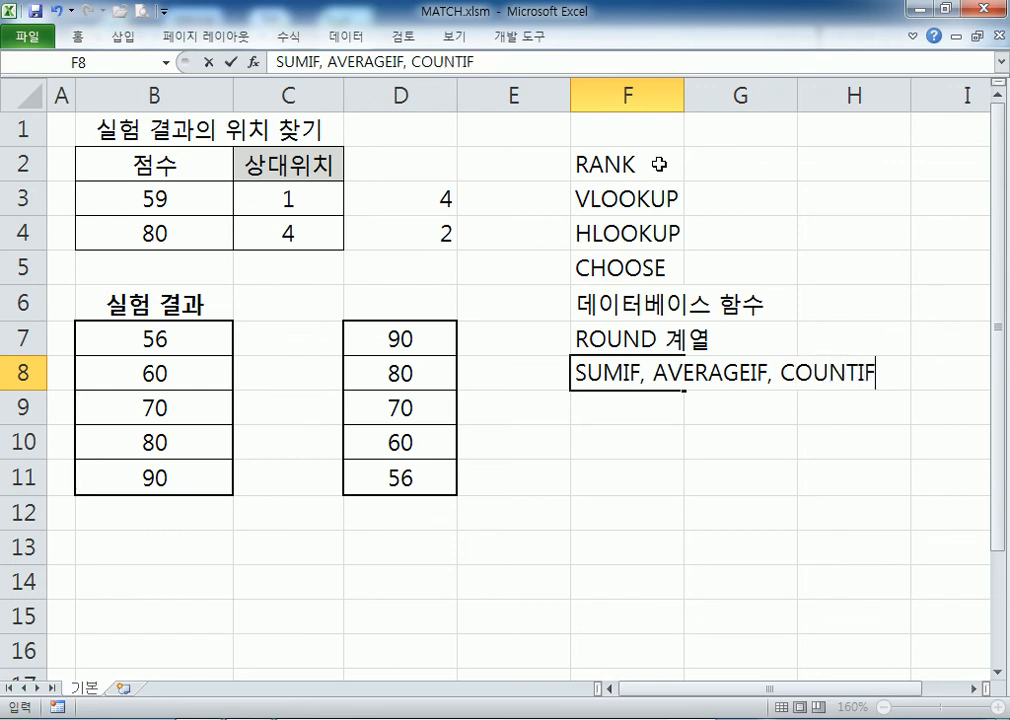
key(Return)
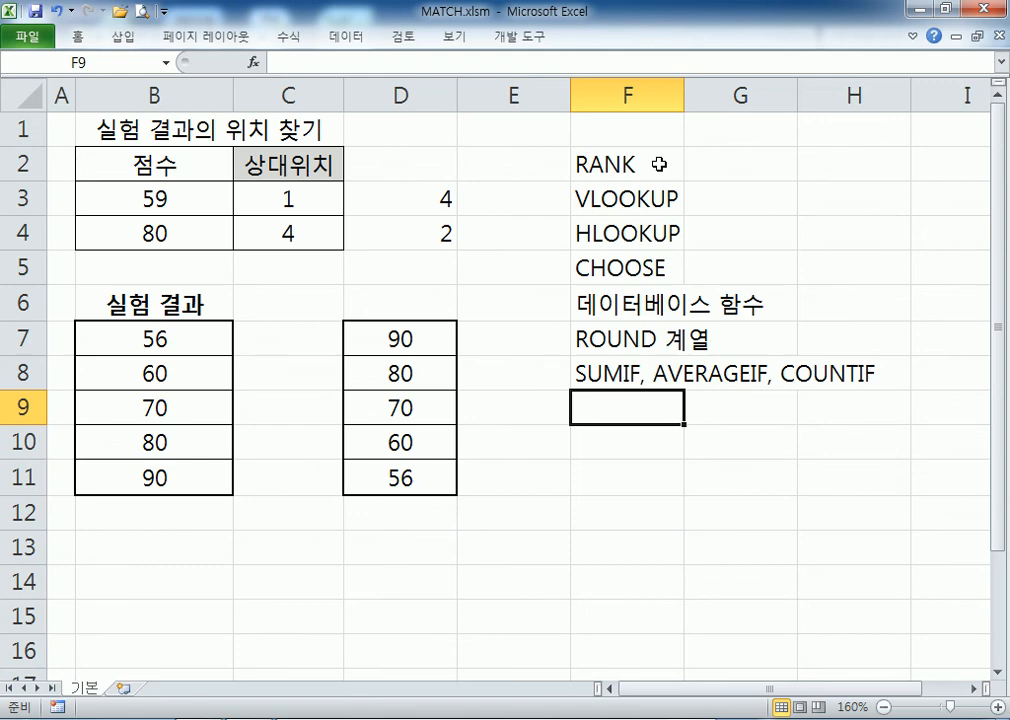
Step: Add DATE in F9 and "LEFT, MID, RIGHT" in F10 to the function list
text(DATE)
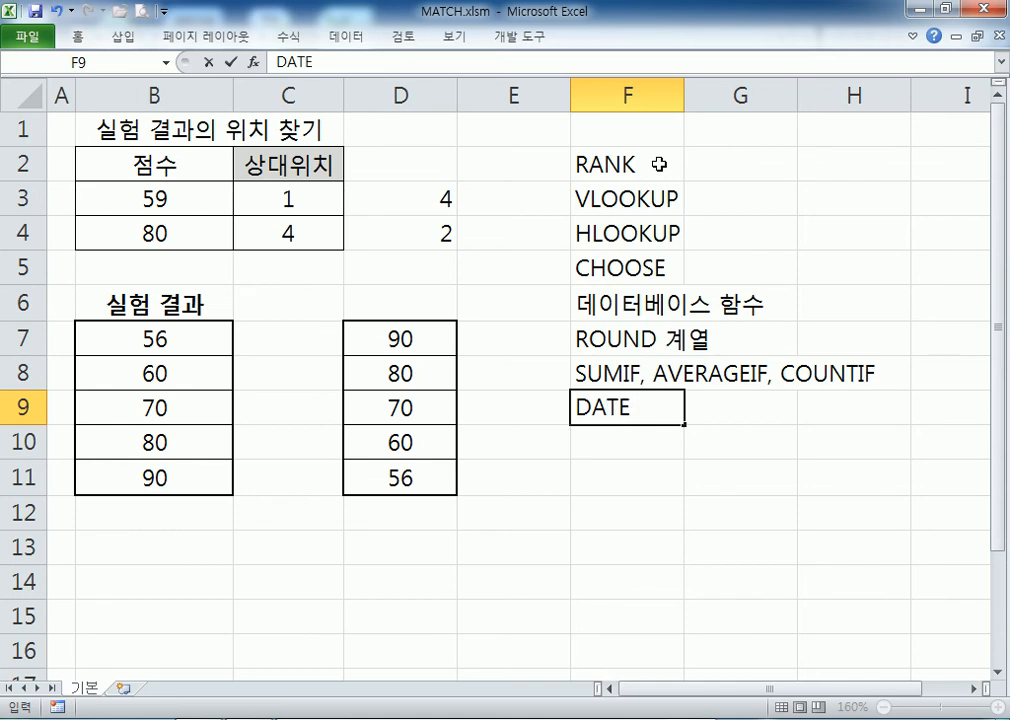
key(Return)
text(LEFT, )
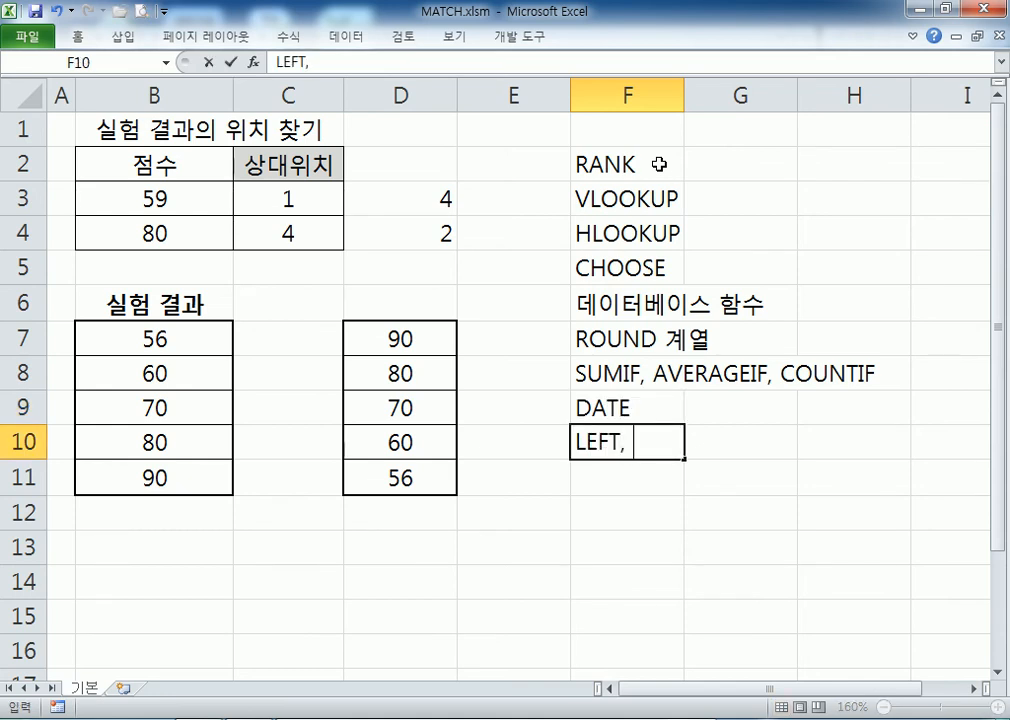
text(MID, RIGHT)
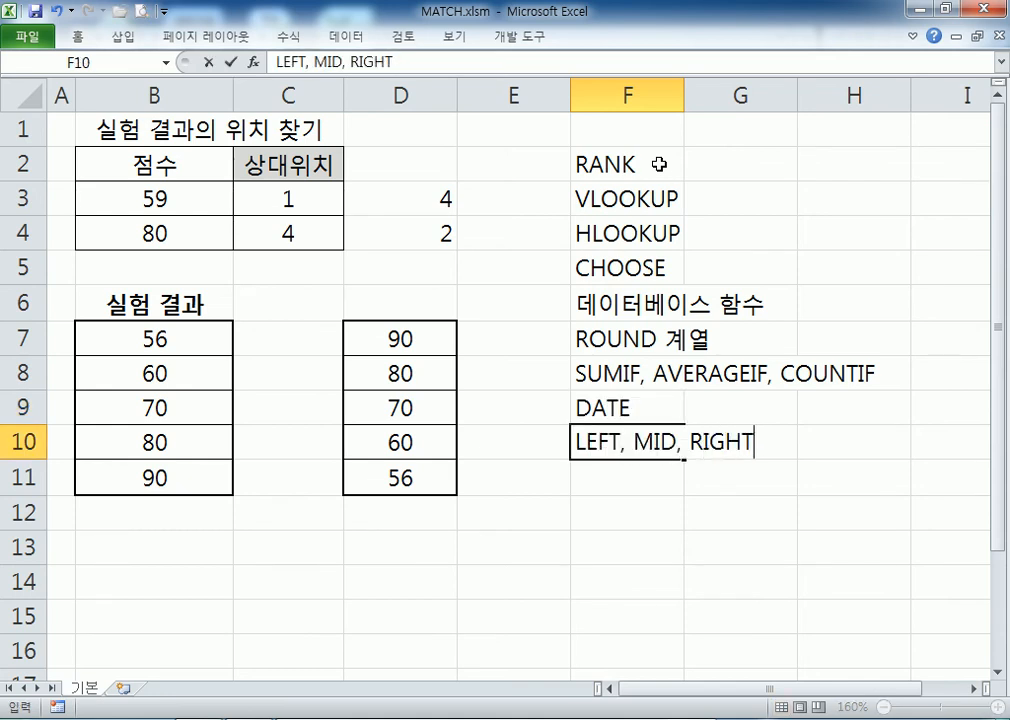
key(Return)
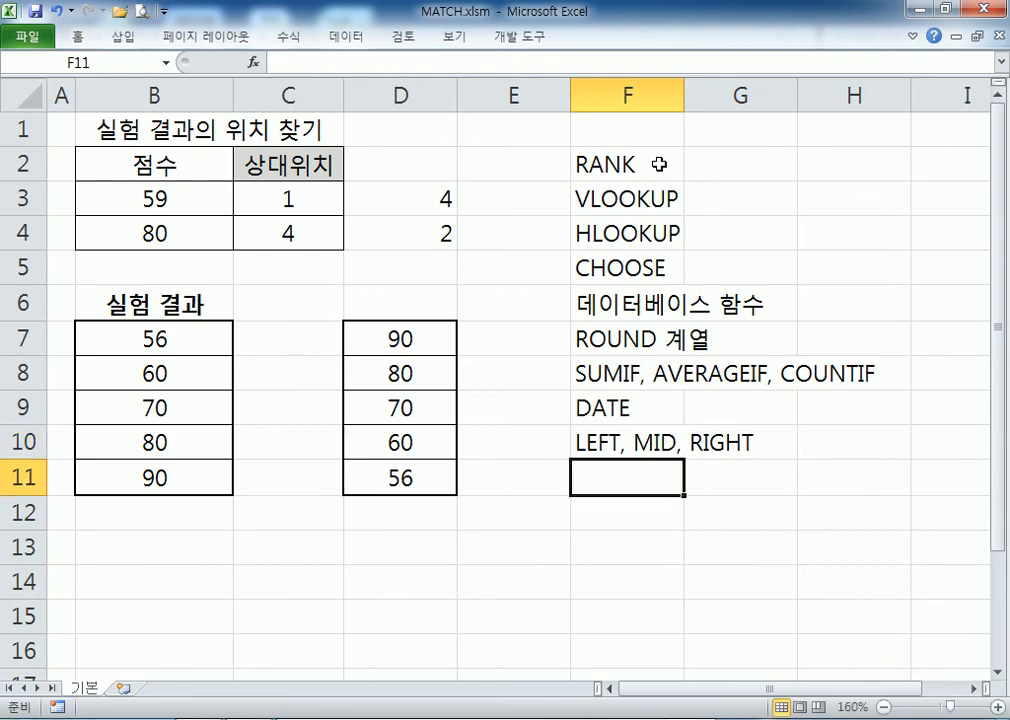
Step: Enter "IF, AND, OR, IFERROR" in F11 of the function list and dismiss the ALYac advertisement popup
text(IOF)
key(BackSpace)
key(BackSpace)
text(F, )
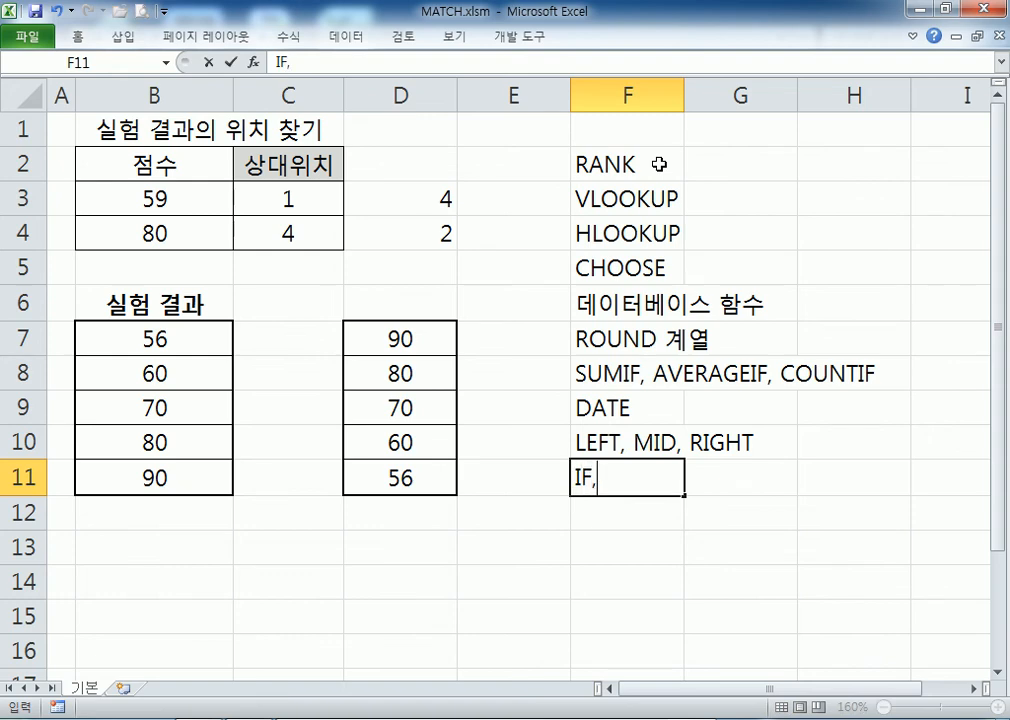
text(AND, )
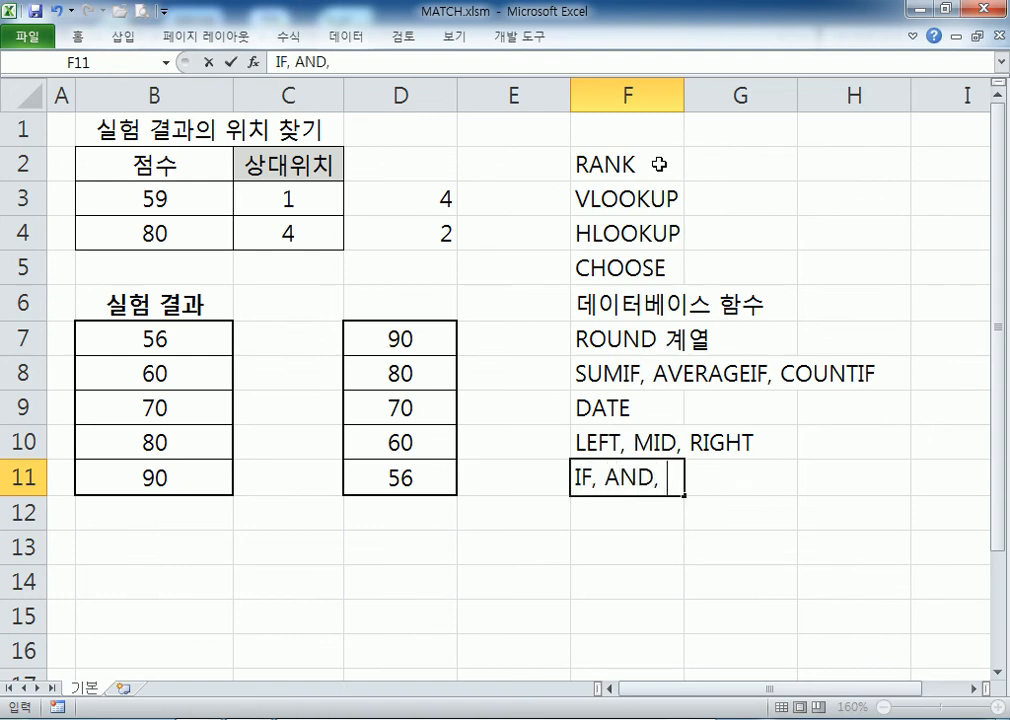
text(OR, IFE)
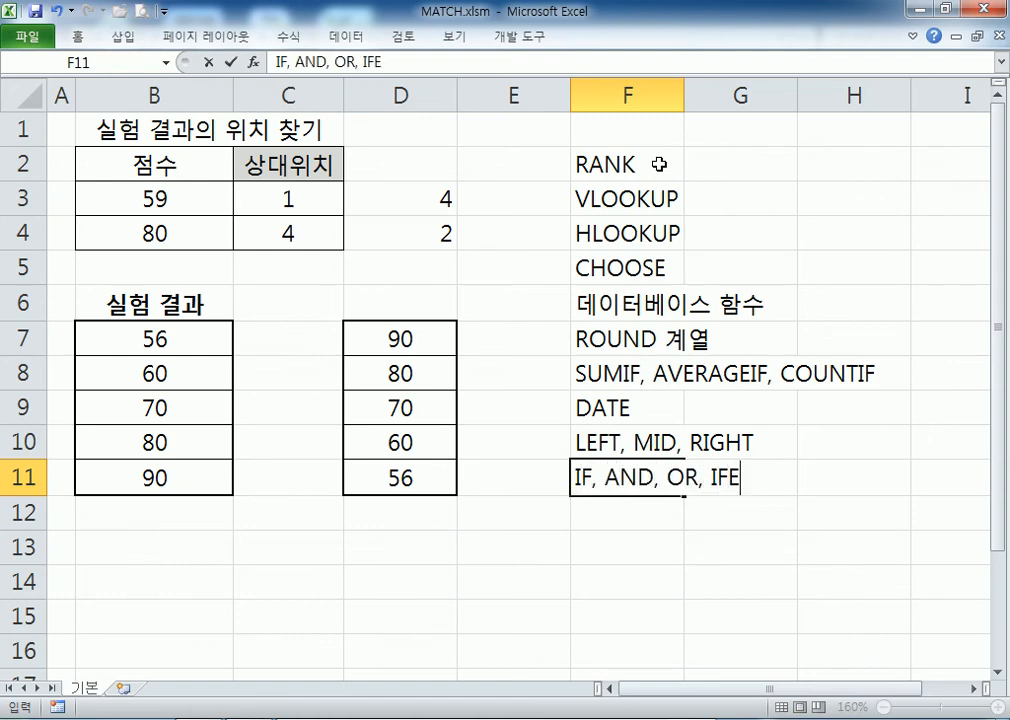
text(RROR)
key(Return)
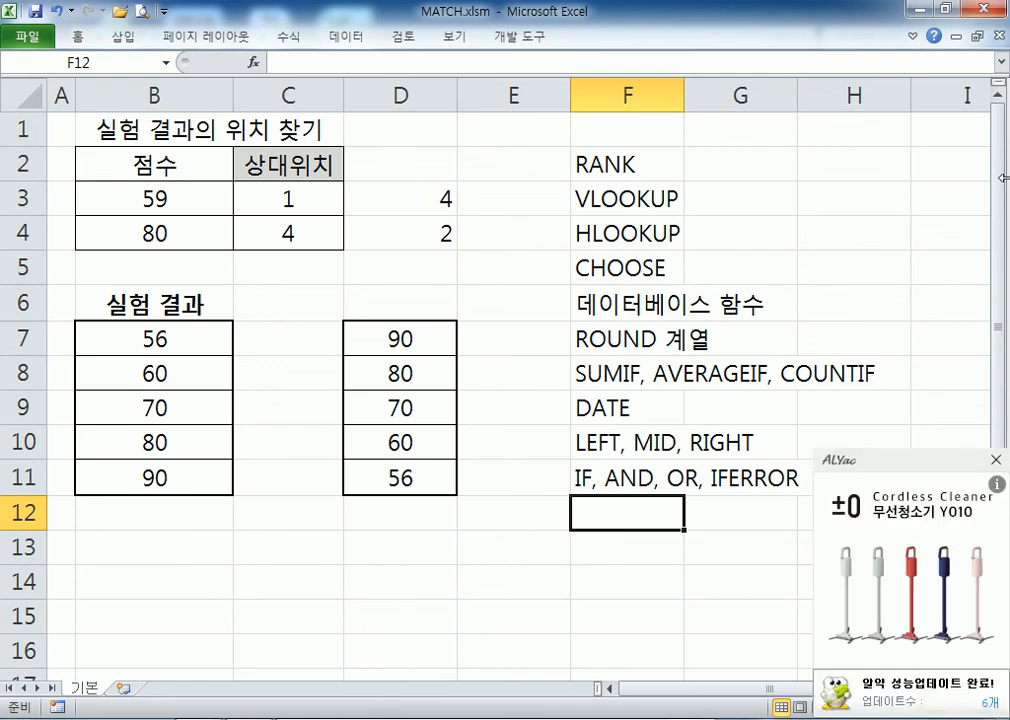
click(996, 461)
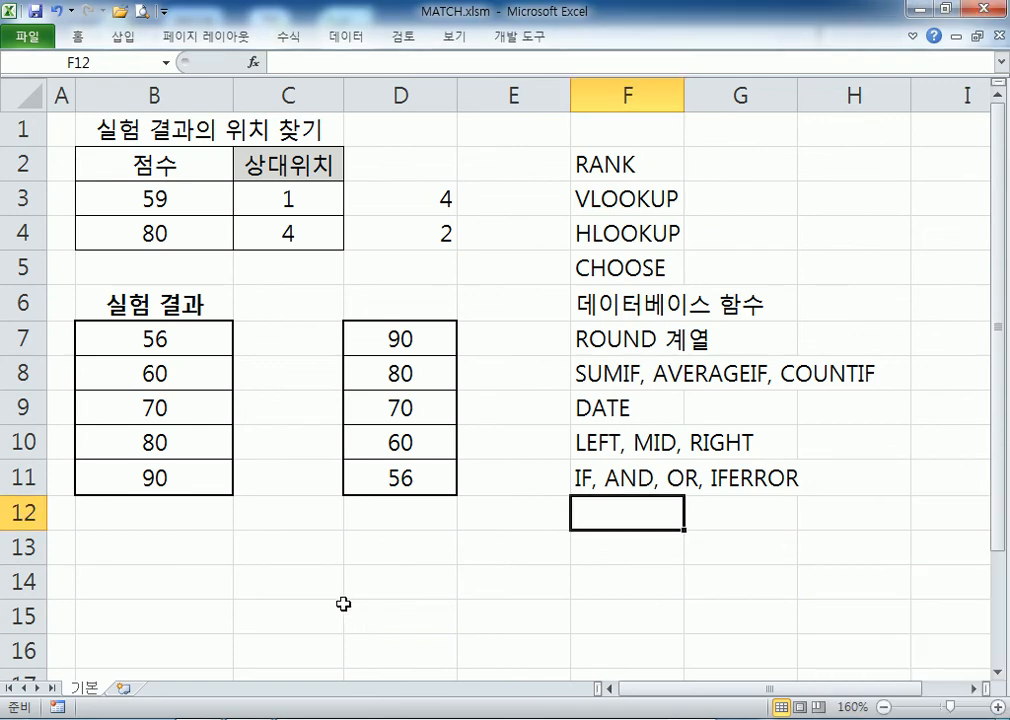
click(307, 548)
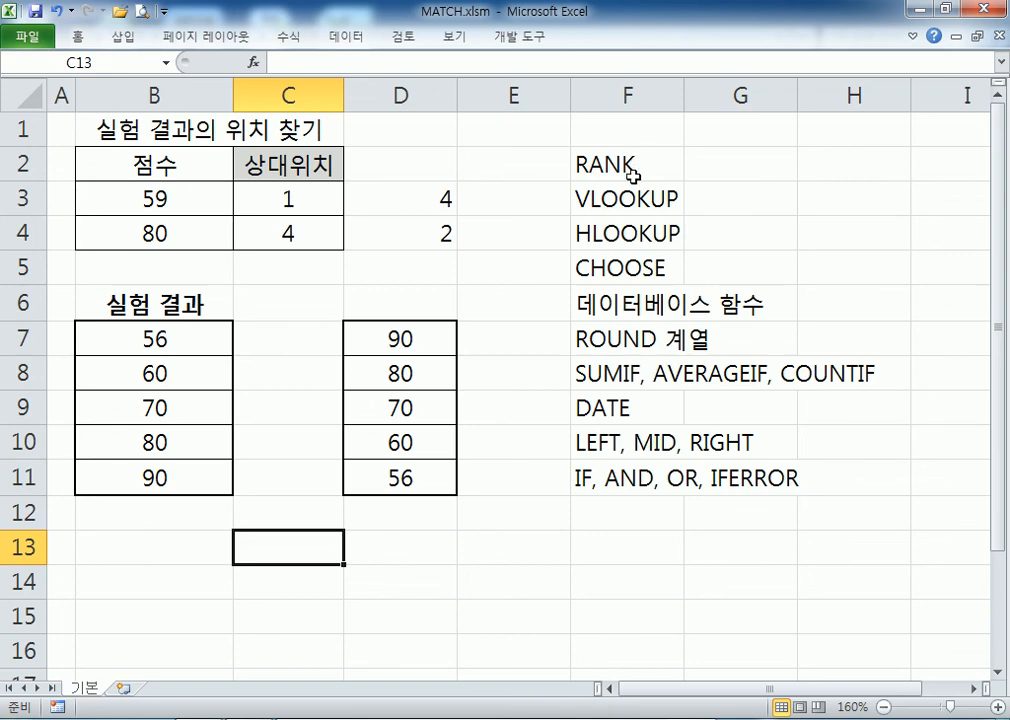
Step: Enter RANK.EQ in G2 beside the RANK entry and return to F2
click(740, 174)
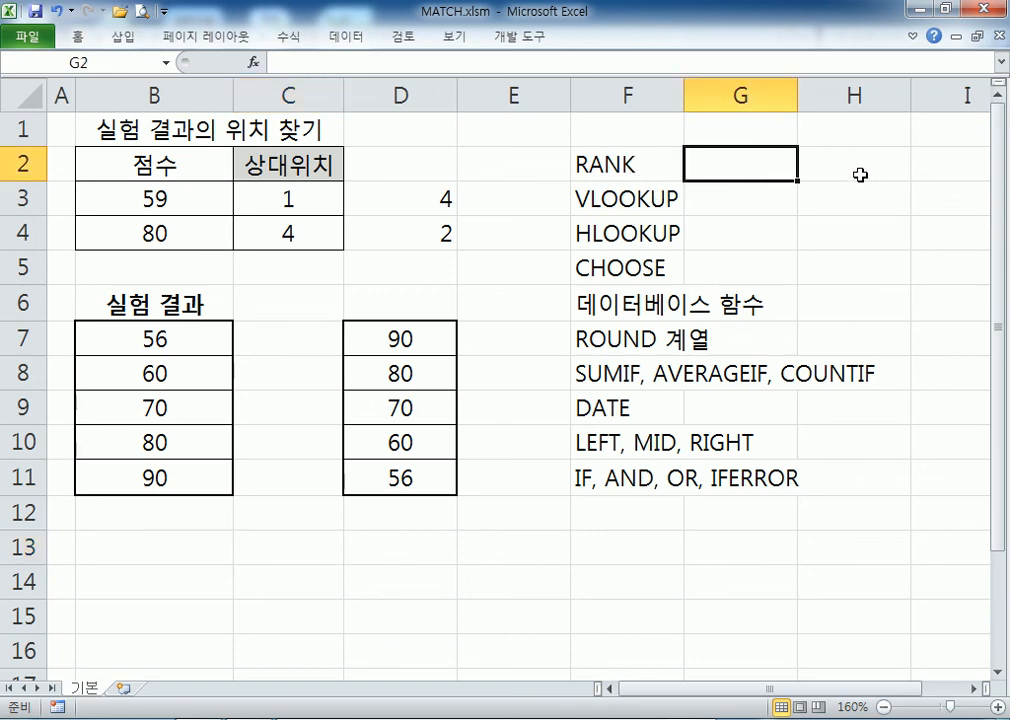
text(RANK.EQ)
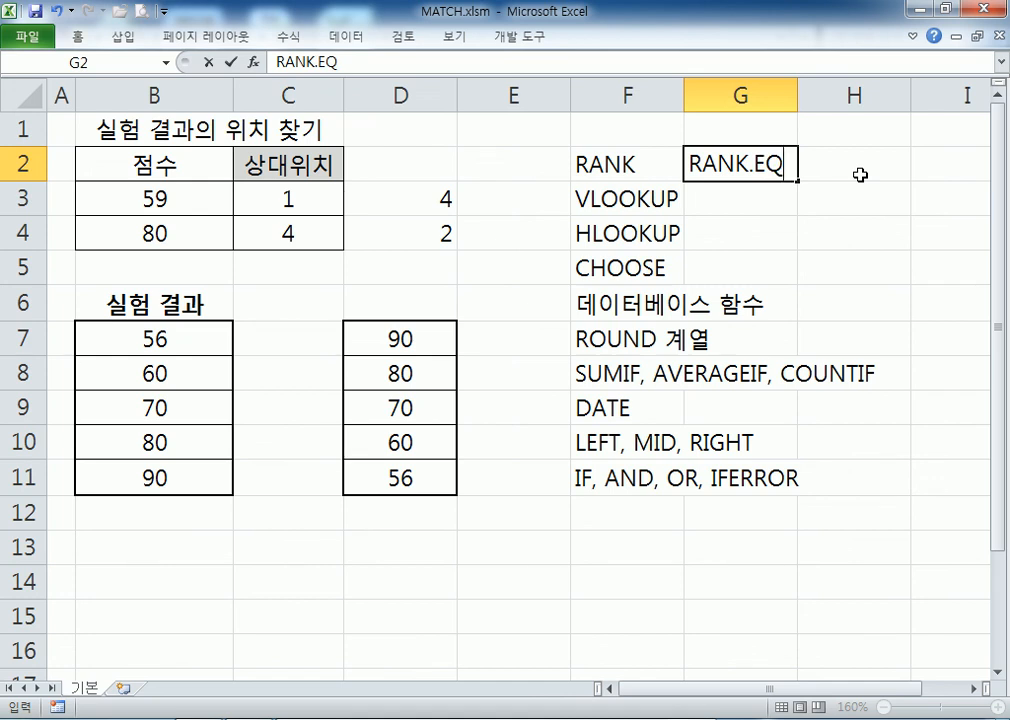
key(Return)
key(Up)
key(Left)
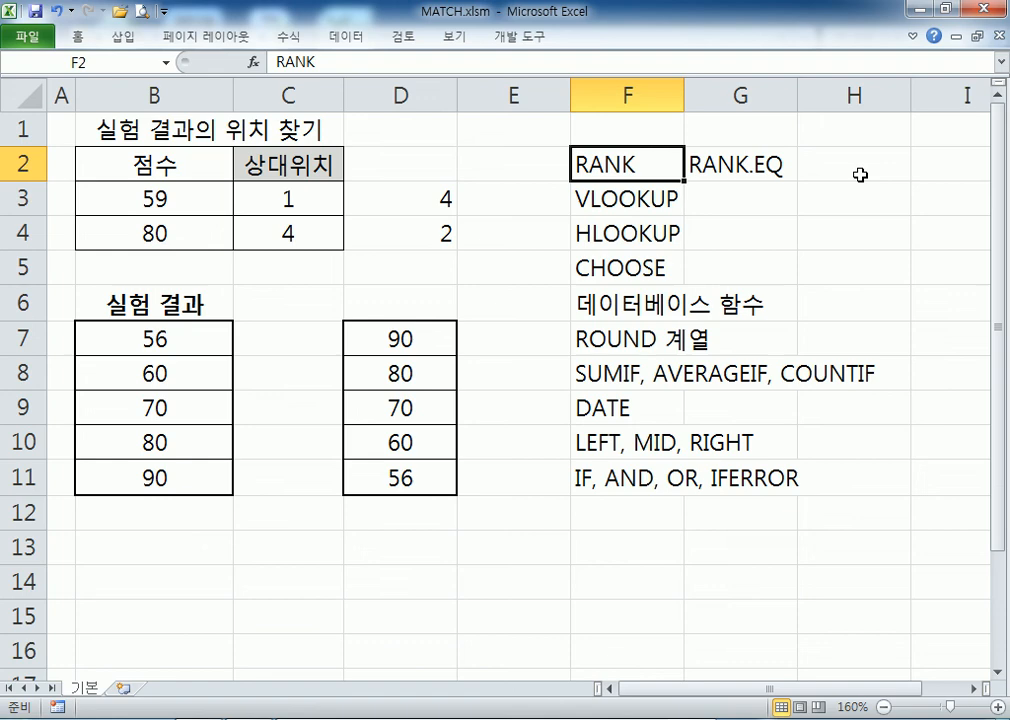
Step: Enter "LARGE, SMALL, MAX, MIN" in F12 of the function list
click(620, 520)
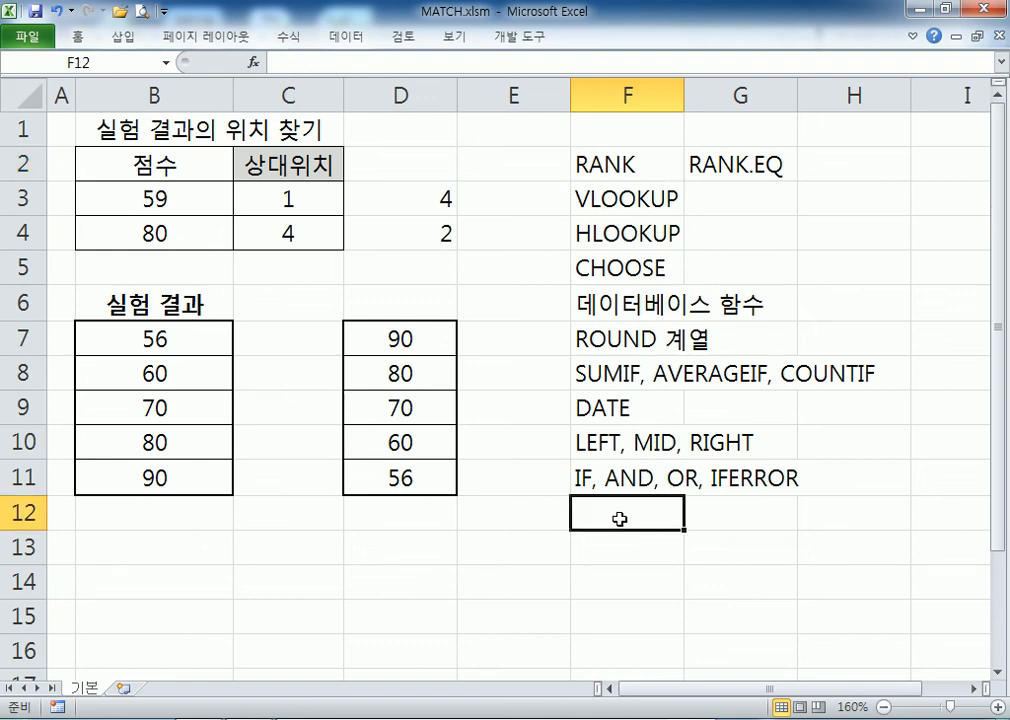
text(LARGE, SAM)
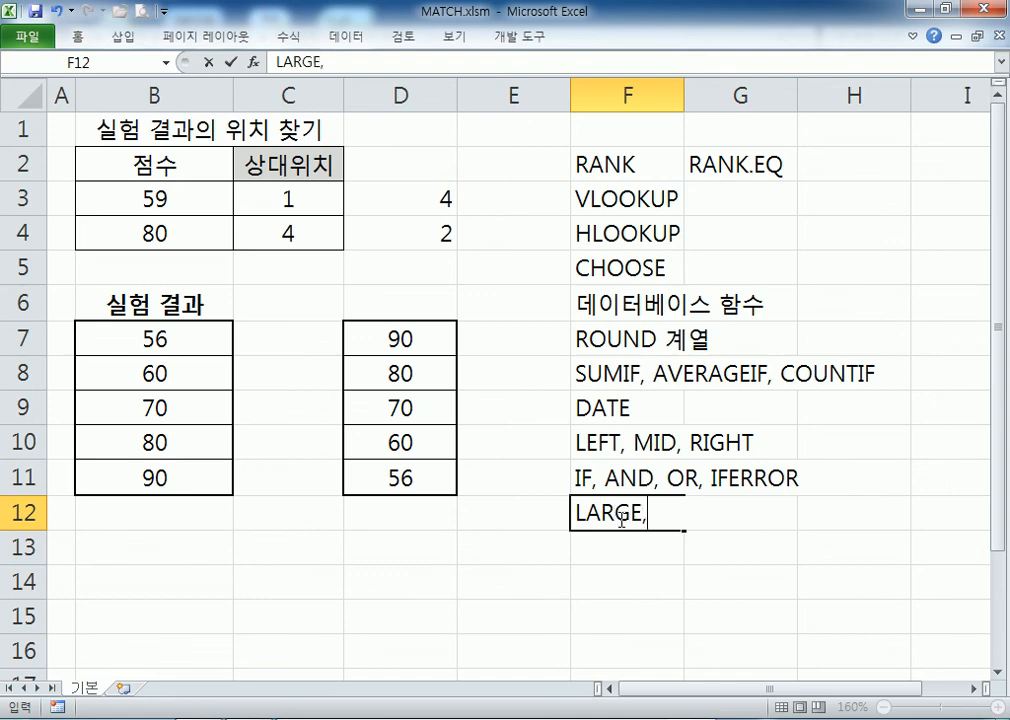
key(BackSpace)
key(BackSpace)
text(MALL, M)
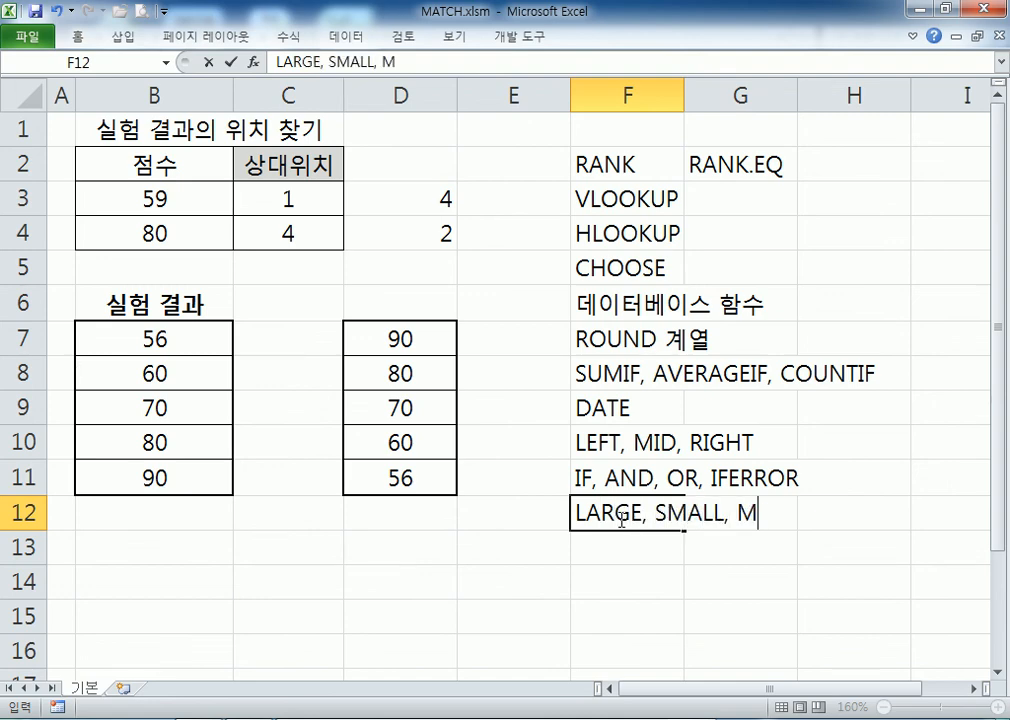
text(AX, MIN)
key(Return)
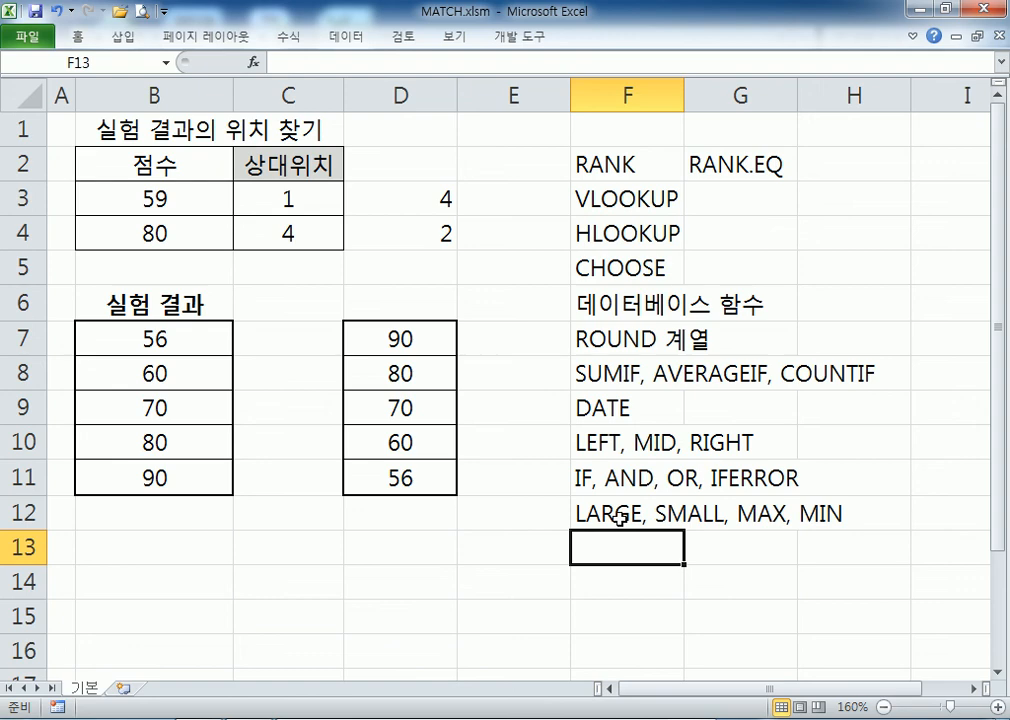
Step: Add AVERAGE in F13 to the function list
scroll(645, 545, down, 1)
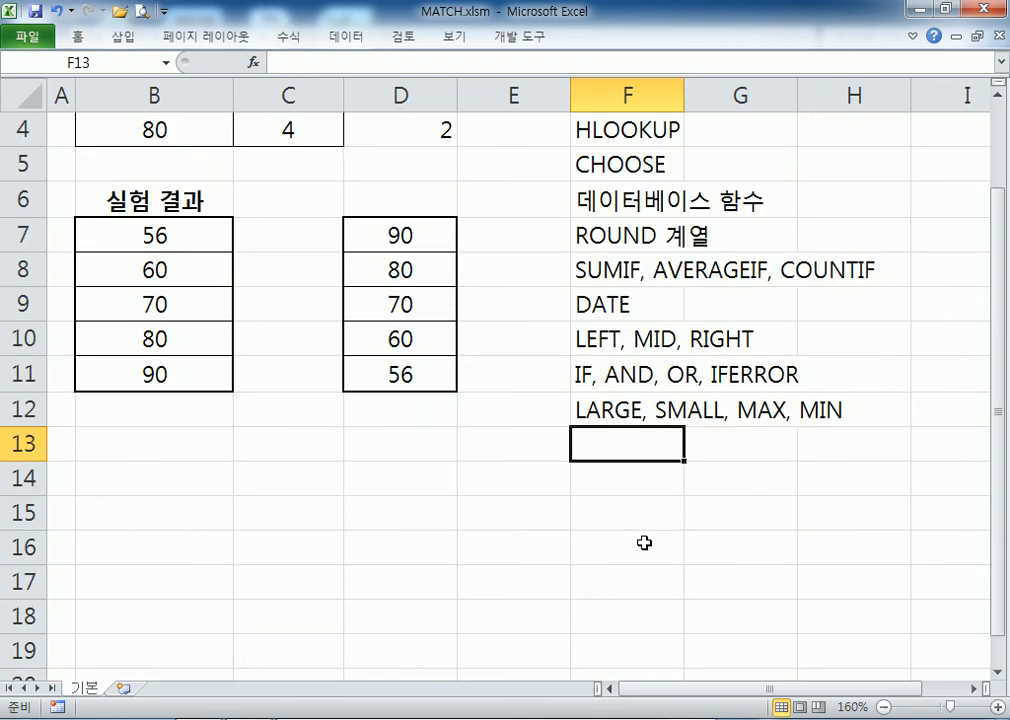
text(AVERAGE)
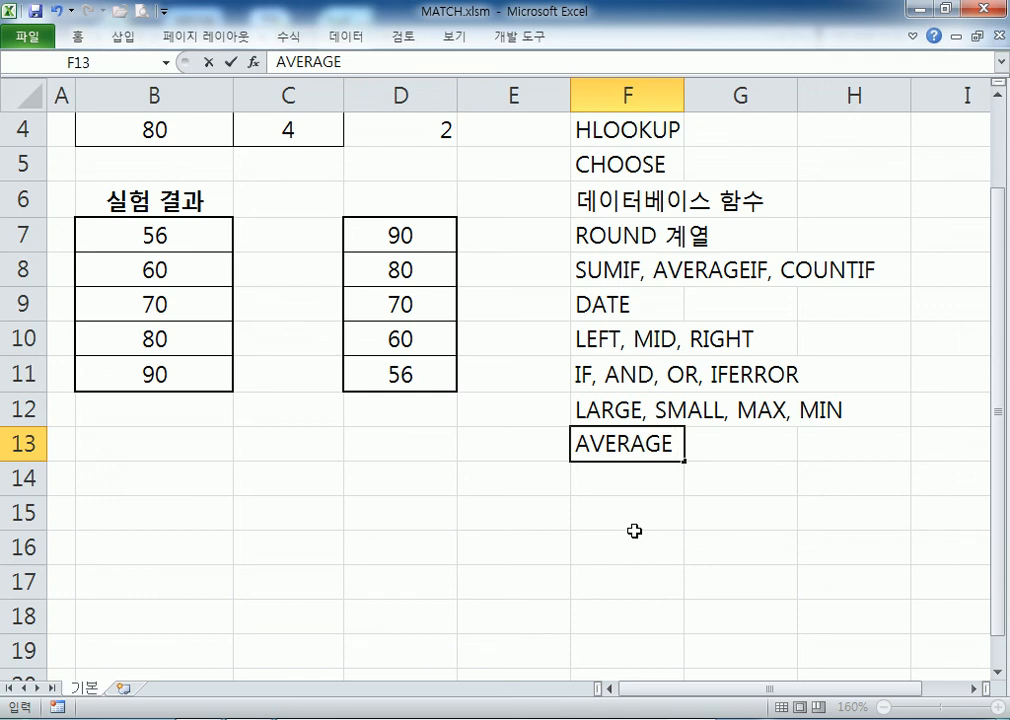
key(Return)
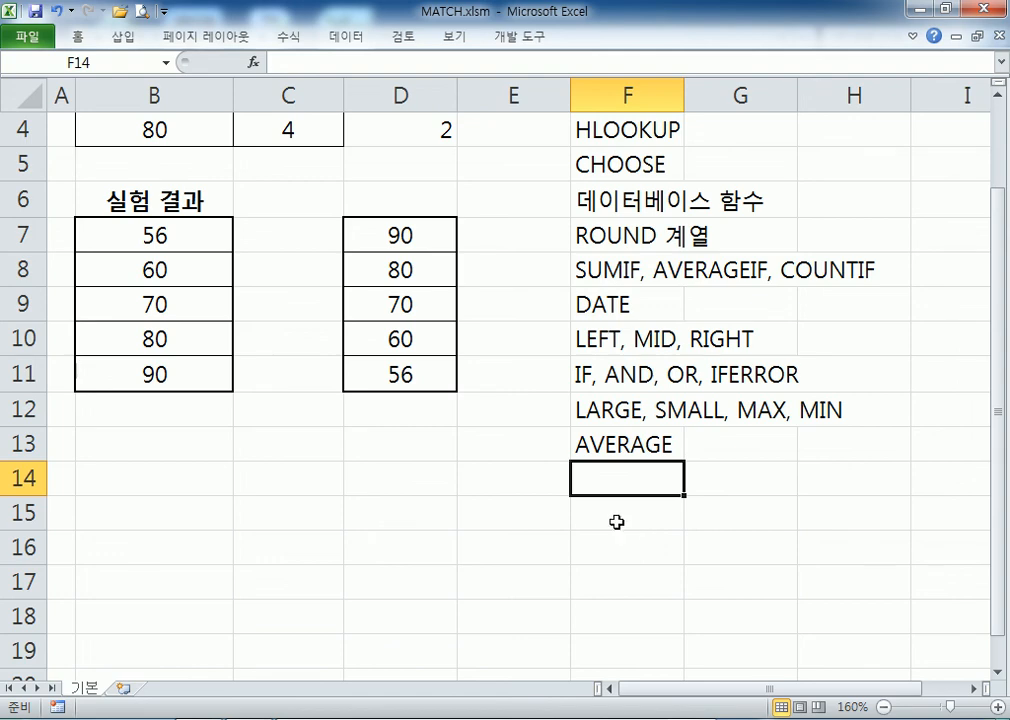
drag(400, 235, 375, 395)
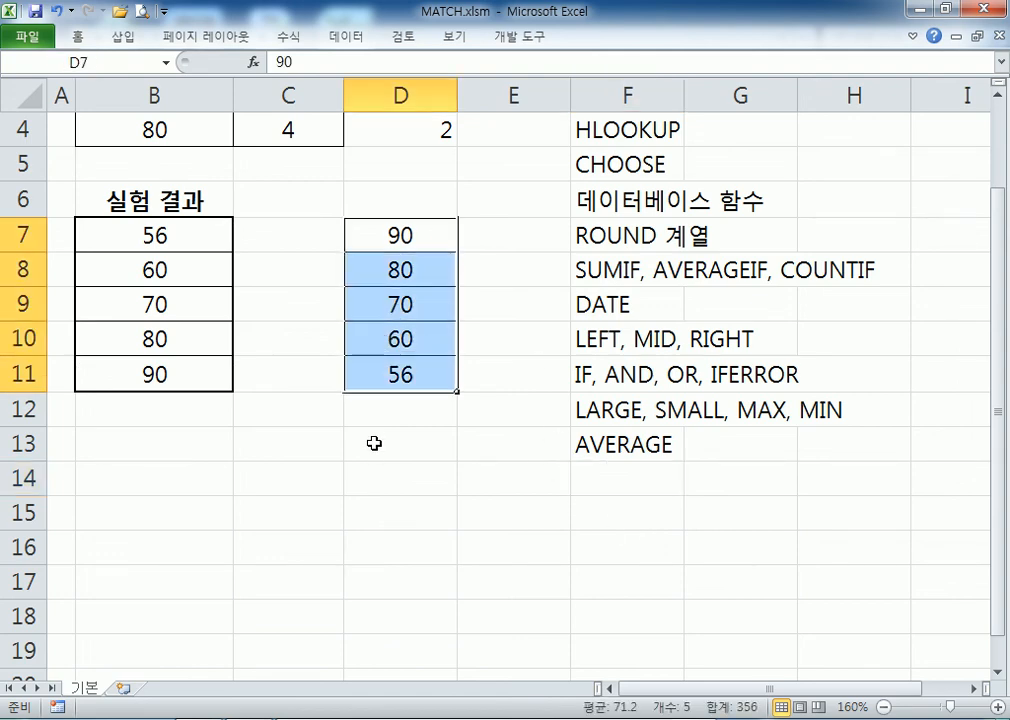
click(374, 442)
text(=AVERAGE()
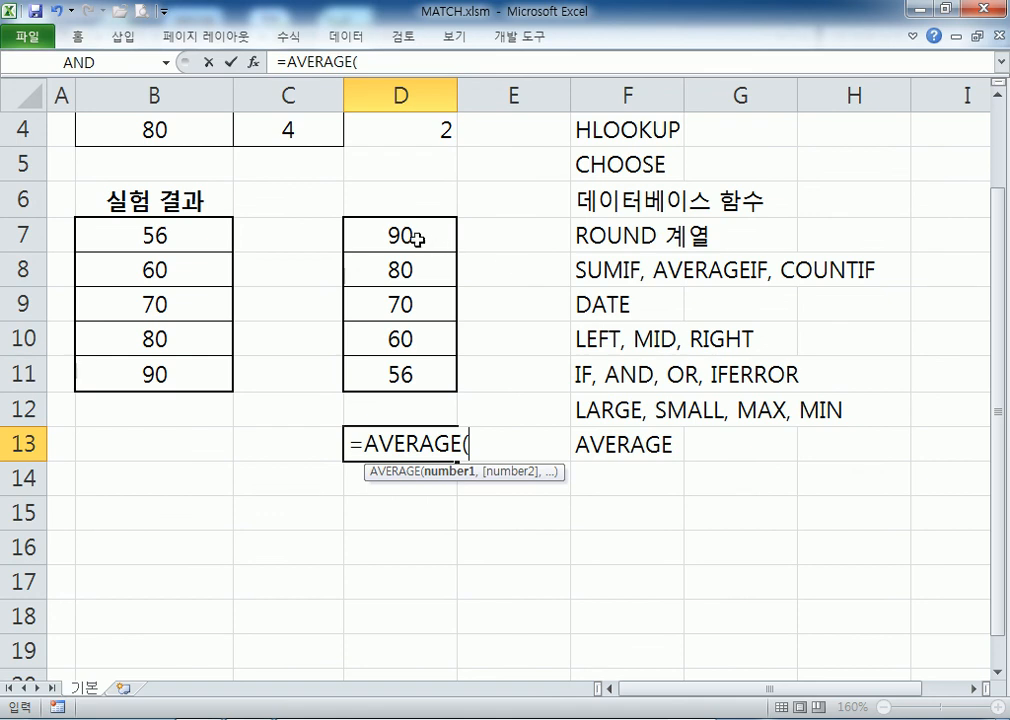
drag(417, 232, 390, 372)
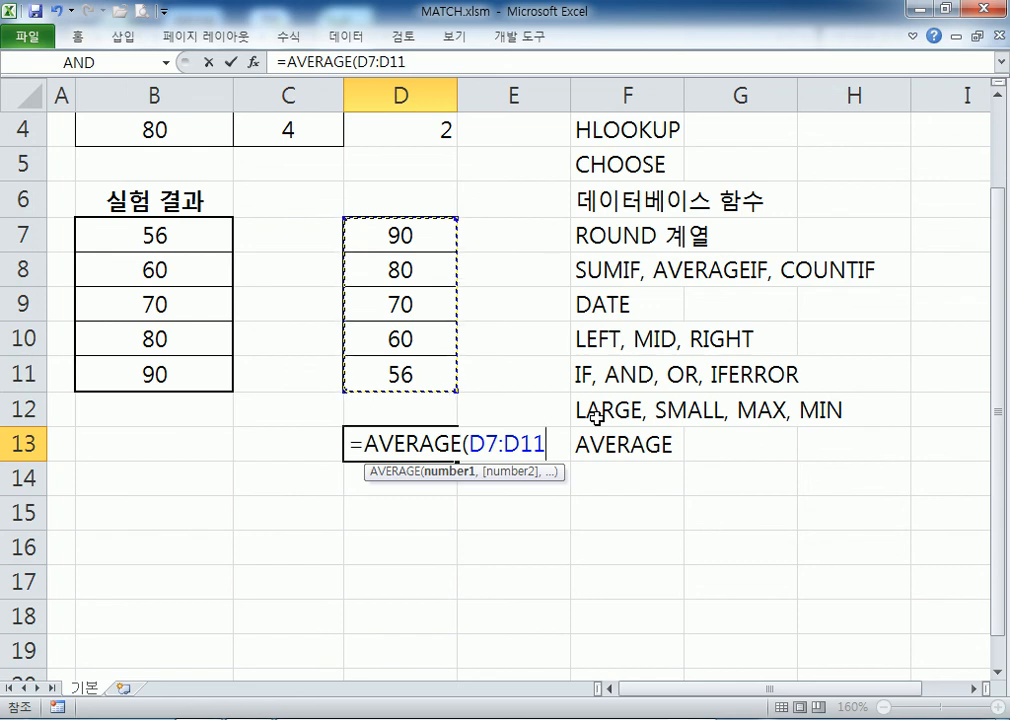
key(Escape)
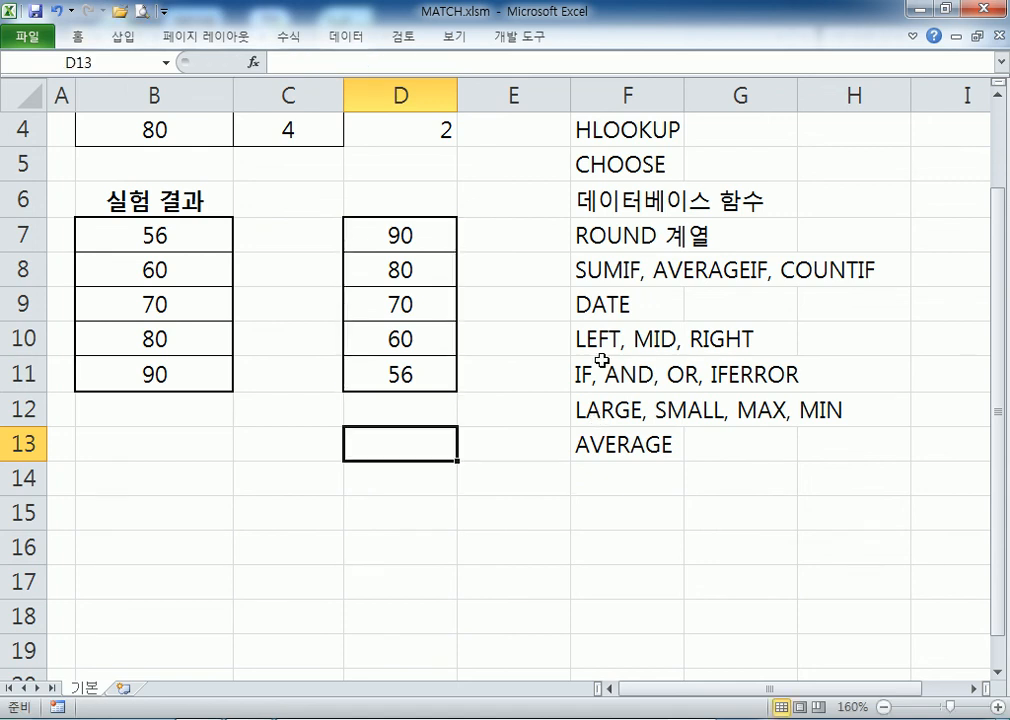